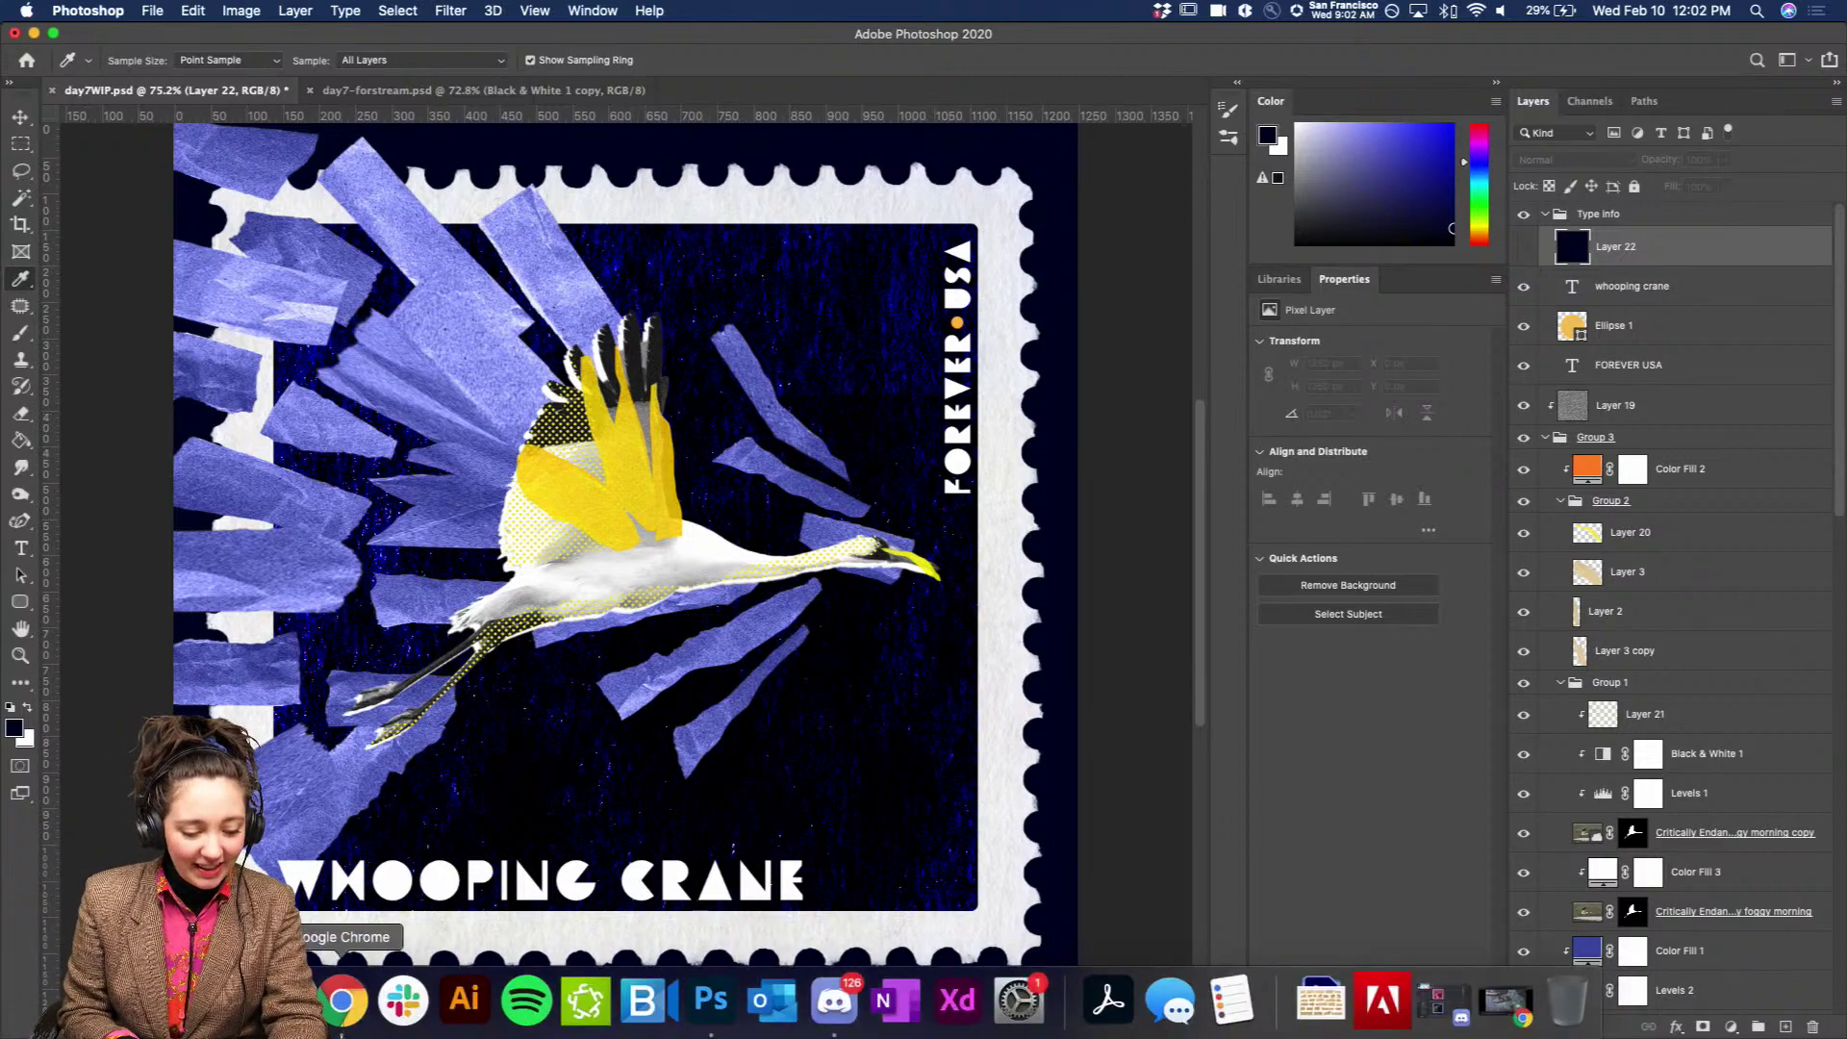
Switch to Chrome and look over the introduction of the Behance Photoshop Creative Challenge page.
{"action": "left_click", "coordinate": [342, 1000]}
{"action": "scroll", "coordinate": [397, 500], "scroll_direction": "up", "scroll_amount": 5}
{"action": "scroll", "coordinate": [396, 500], "scroll_direction": "up", "scroll_amount": 10}
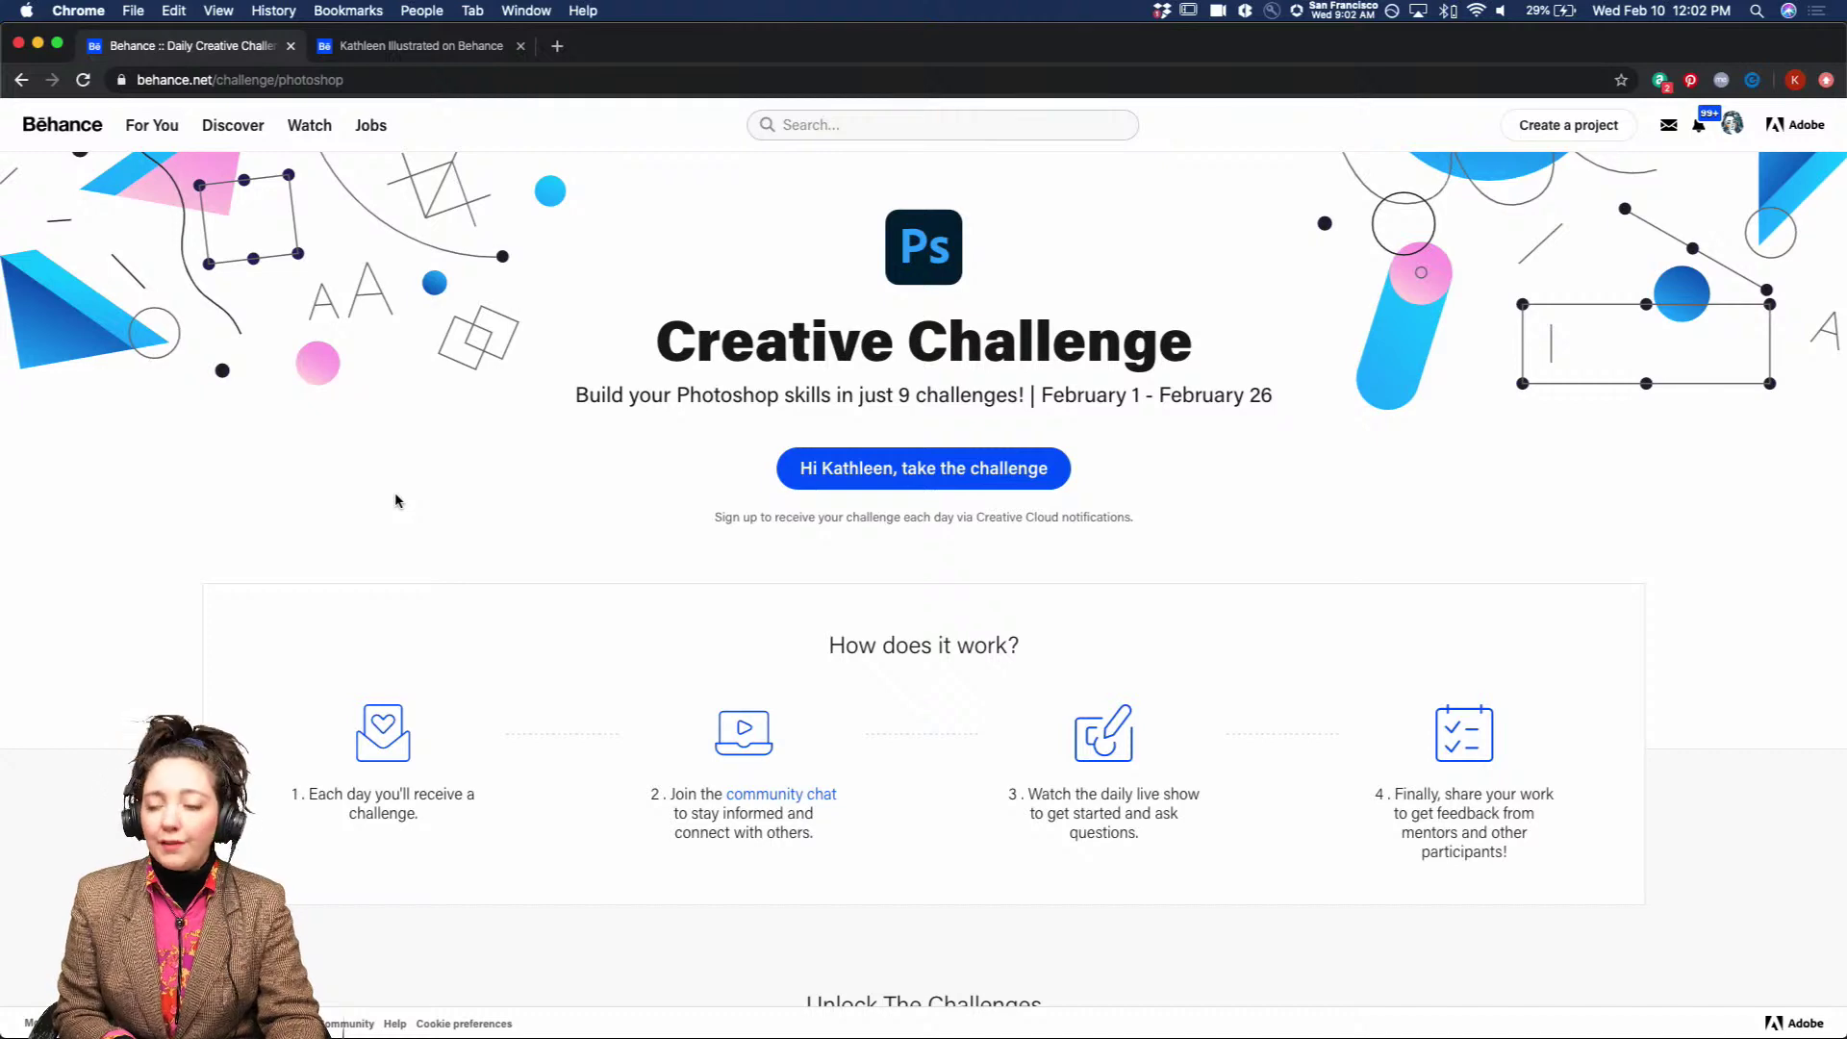
{"action": "scroll", "coordinate": [394, 500], "scroll_direction": "down", "scroll_amount": 3}
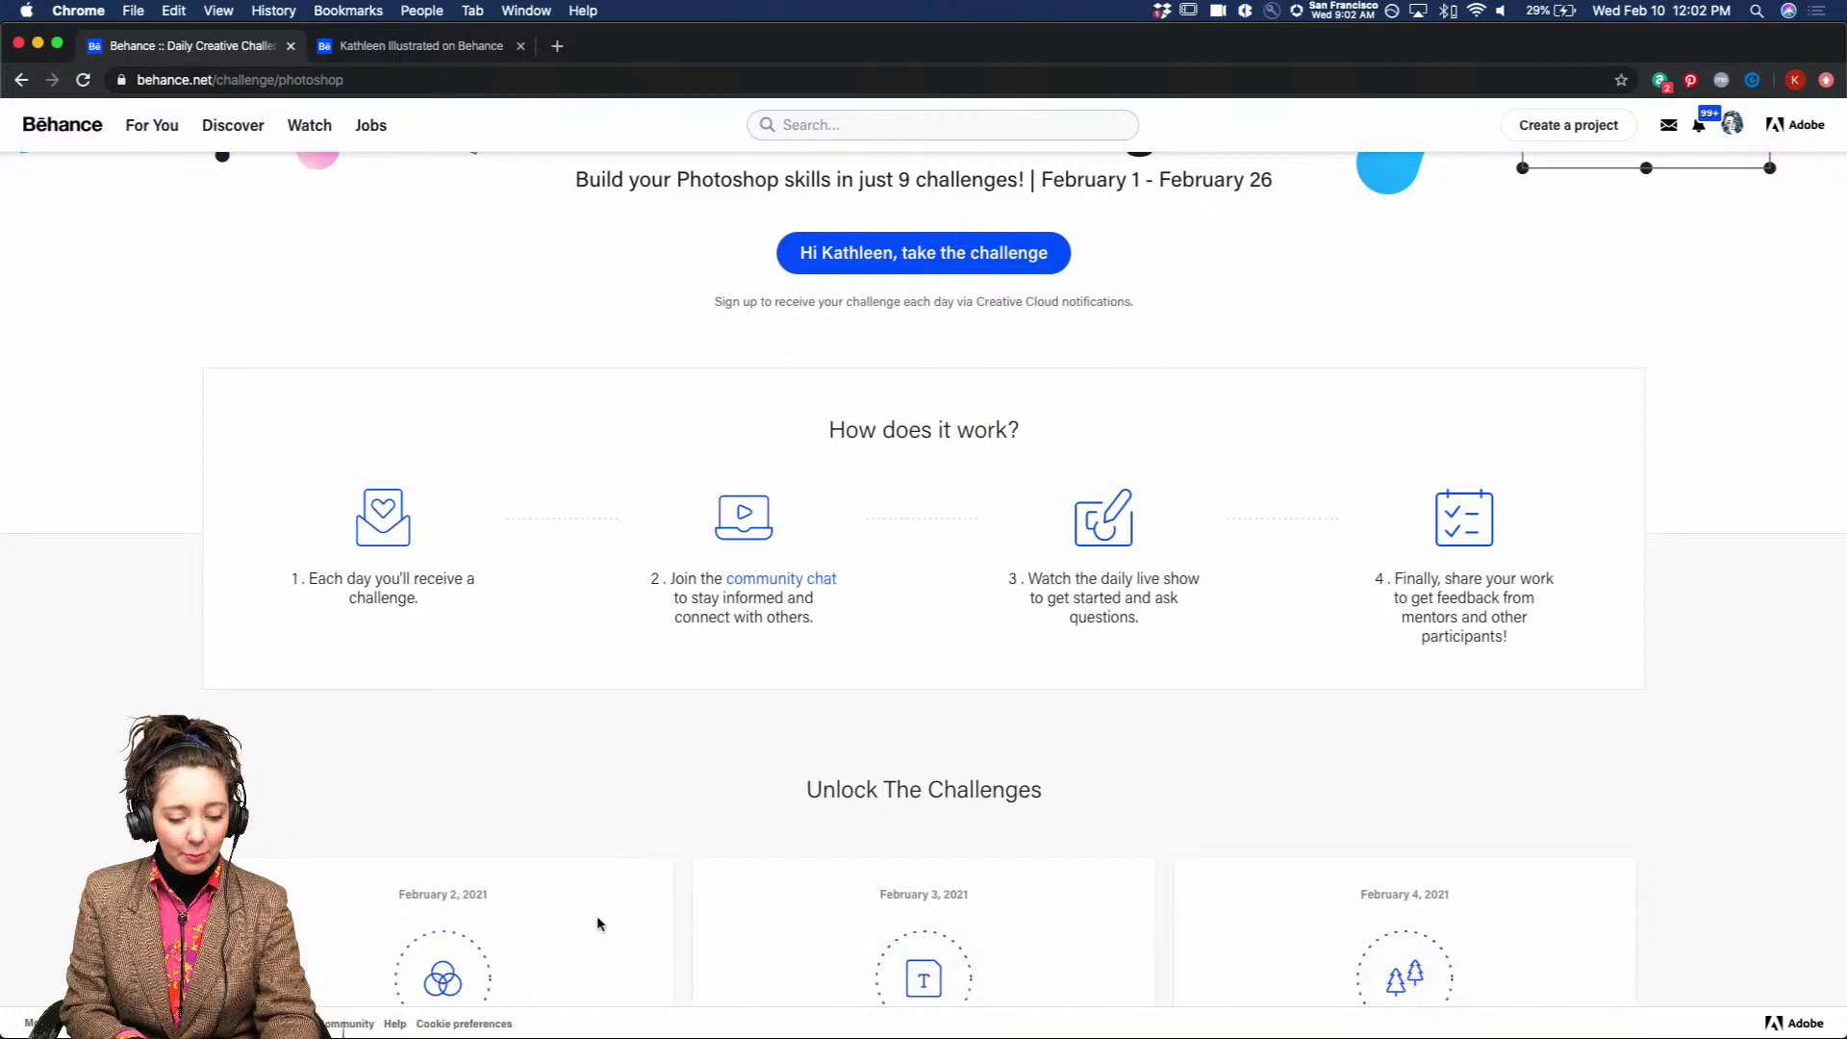
Switch to Photoshop, bring up day7-forstream.psd after viewing day7WIP.psd, and hide its AdobeStock_341684442 layer.
{"action": "mouse_move", "coordinate": [642, 1034]}
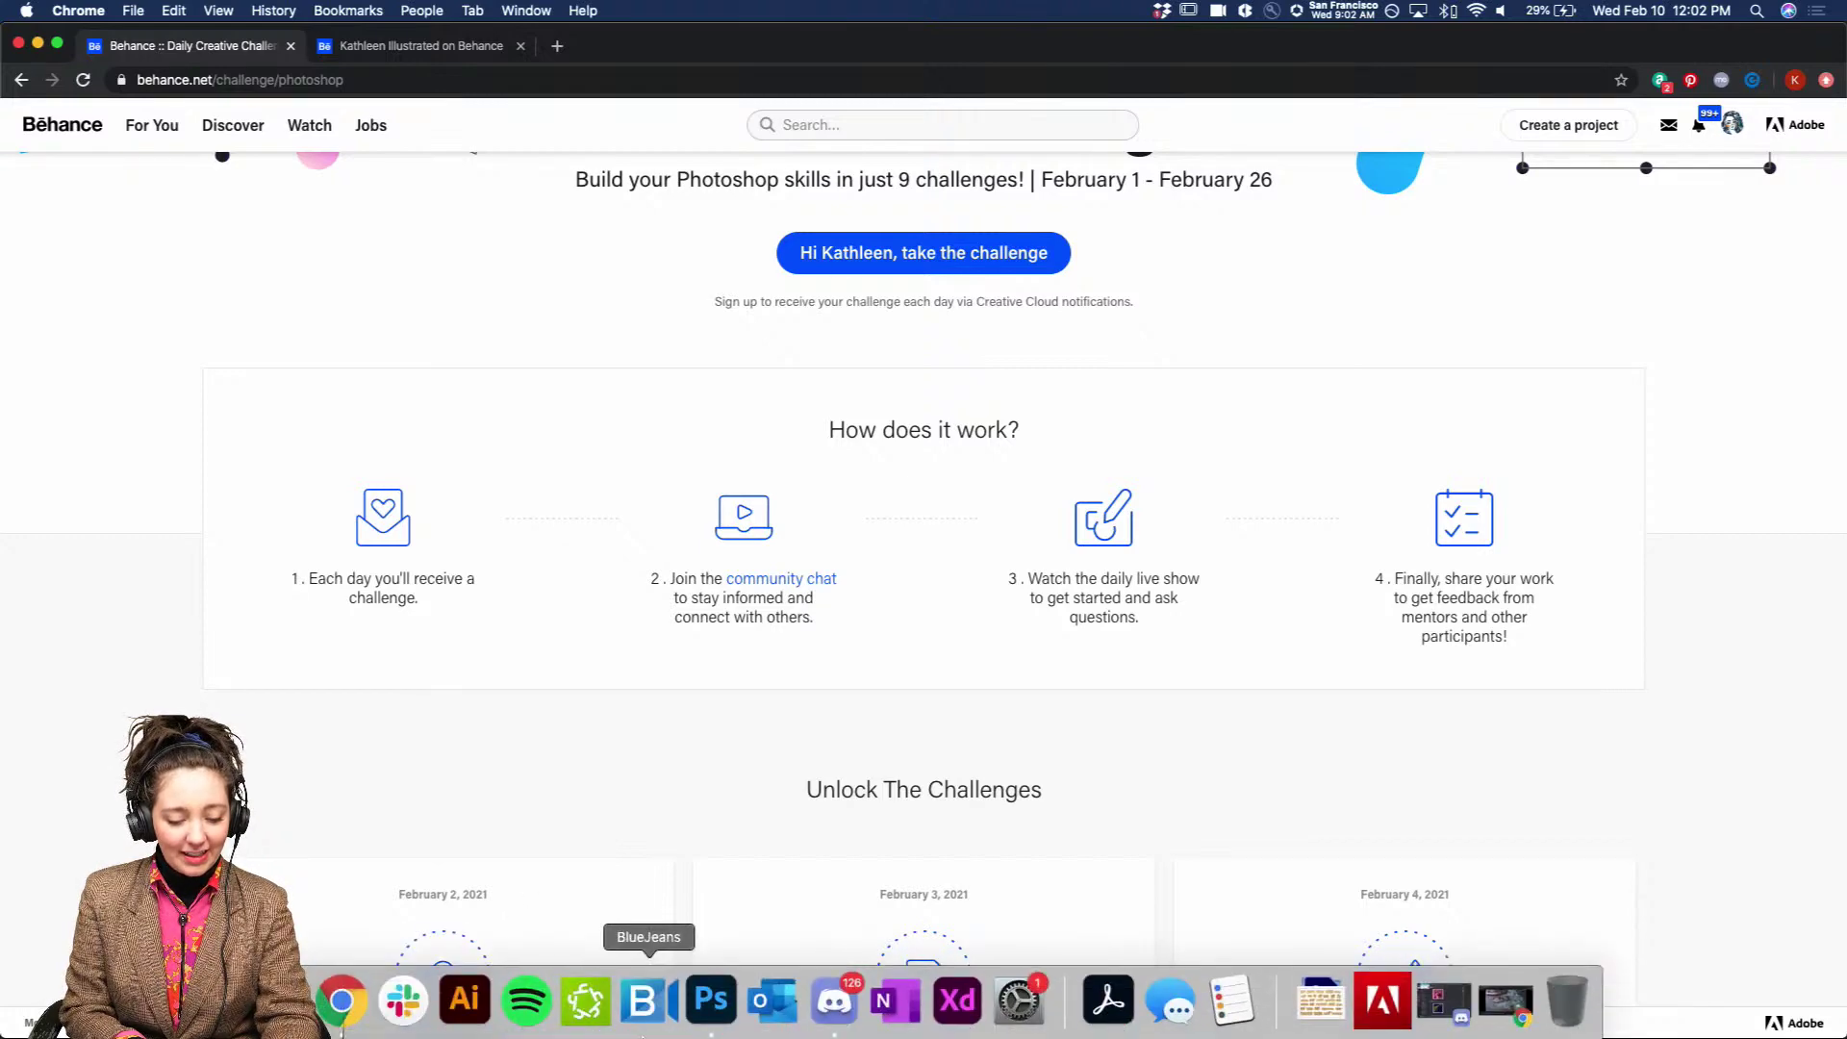
{"action": "left_click", "coordinate": [710, 1006]}
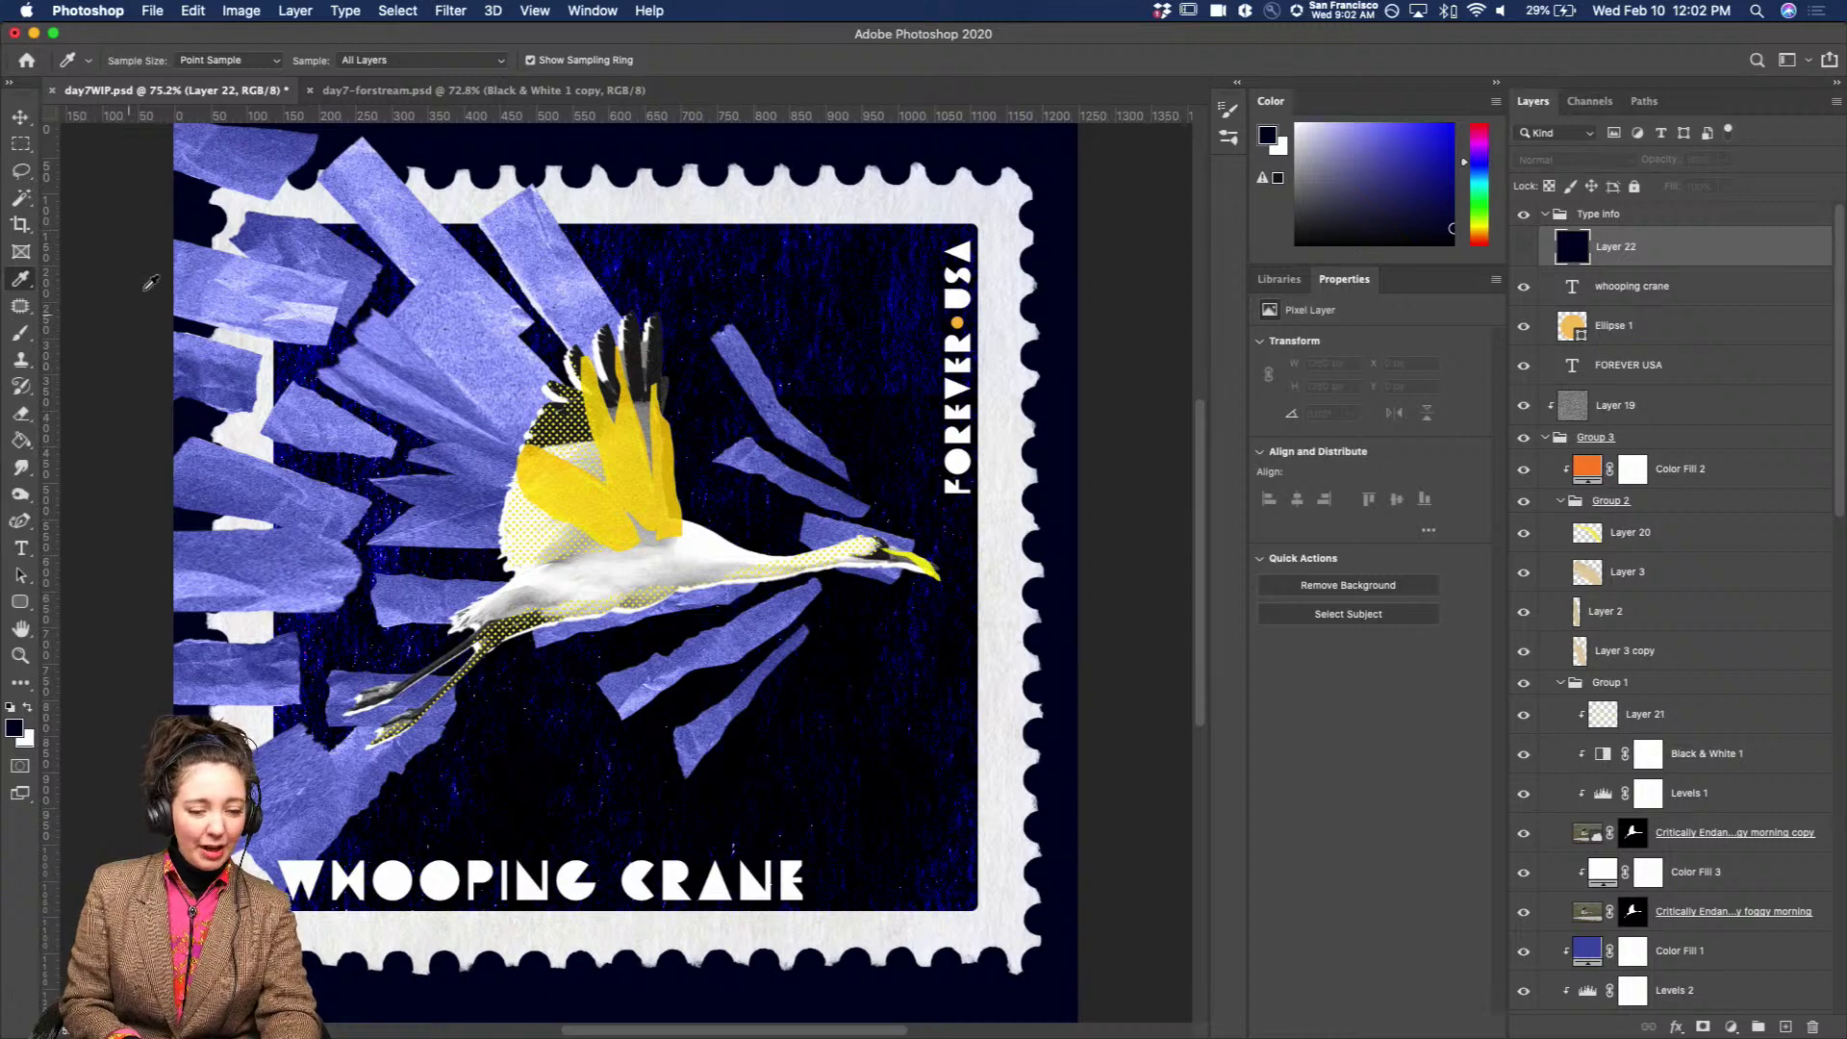
{"action": "left_click", "coordinate": [348, 91]}
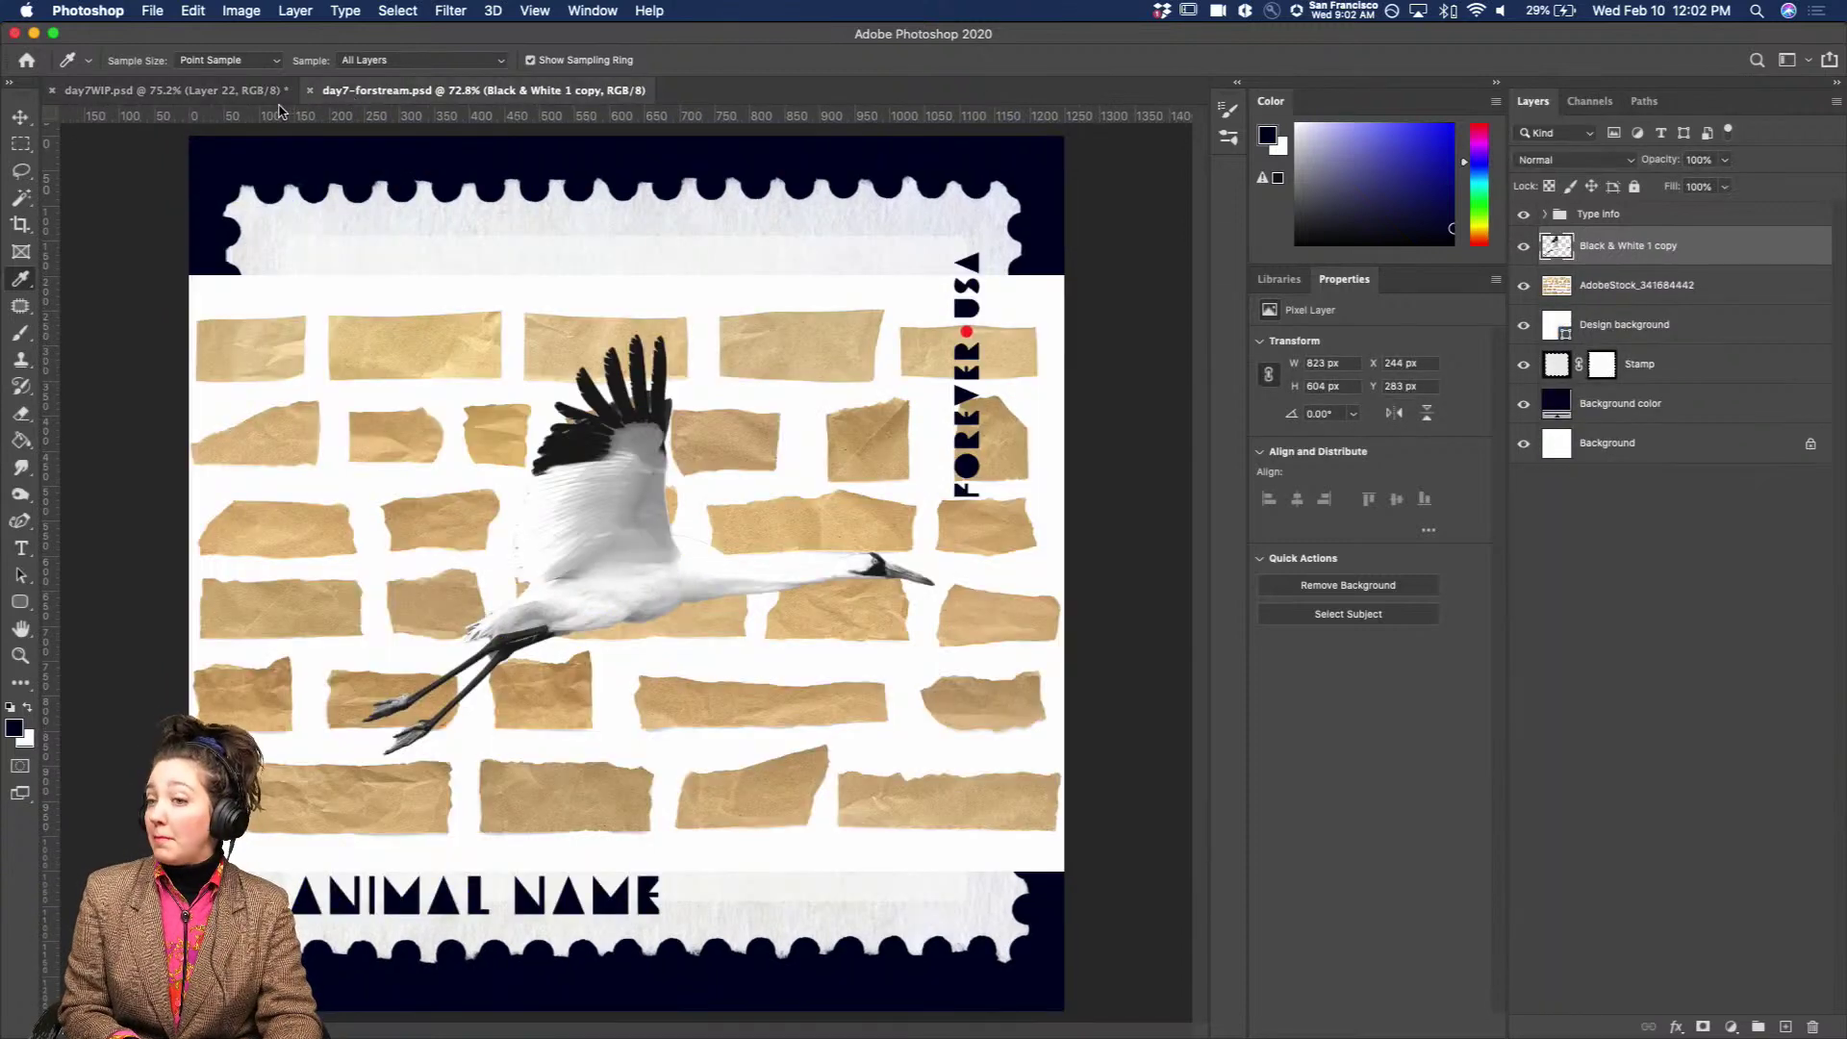
{"action": "left_click", "coordinate": [210, 92]}
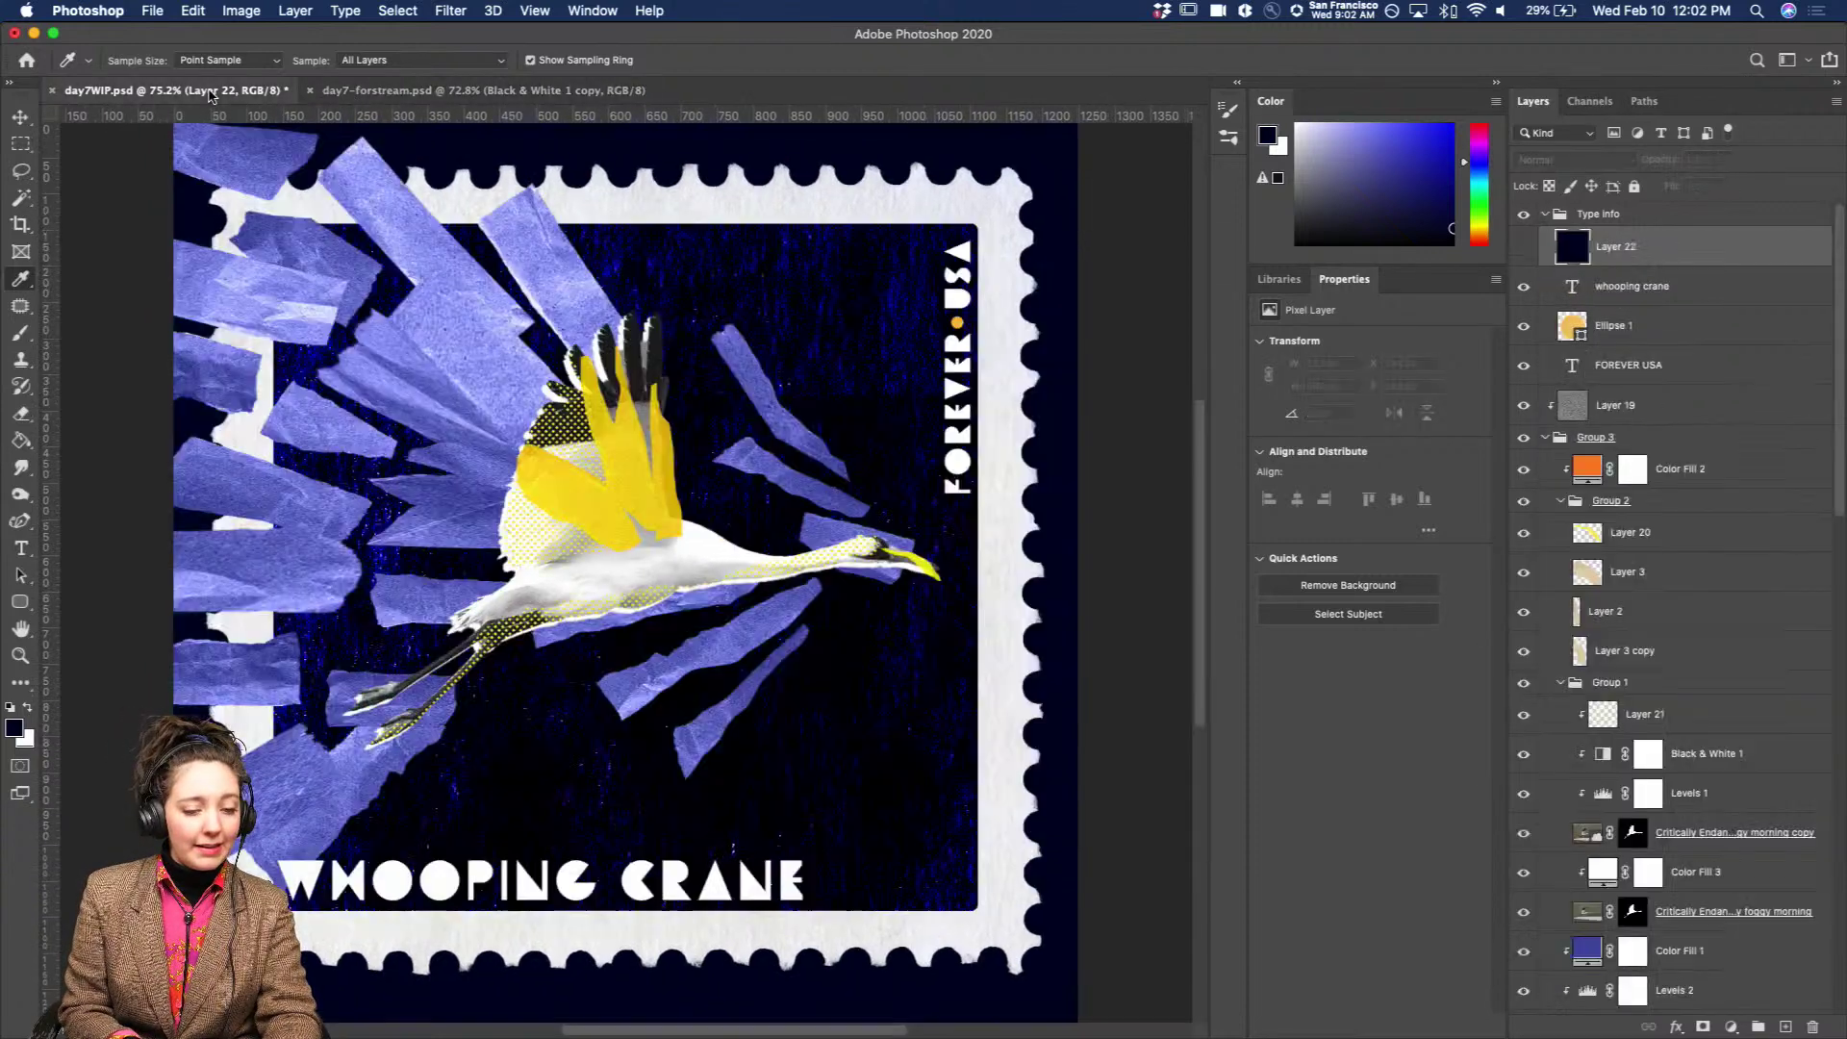
{"action": "left_click", "coordinate": [370, 91]}
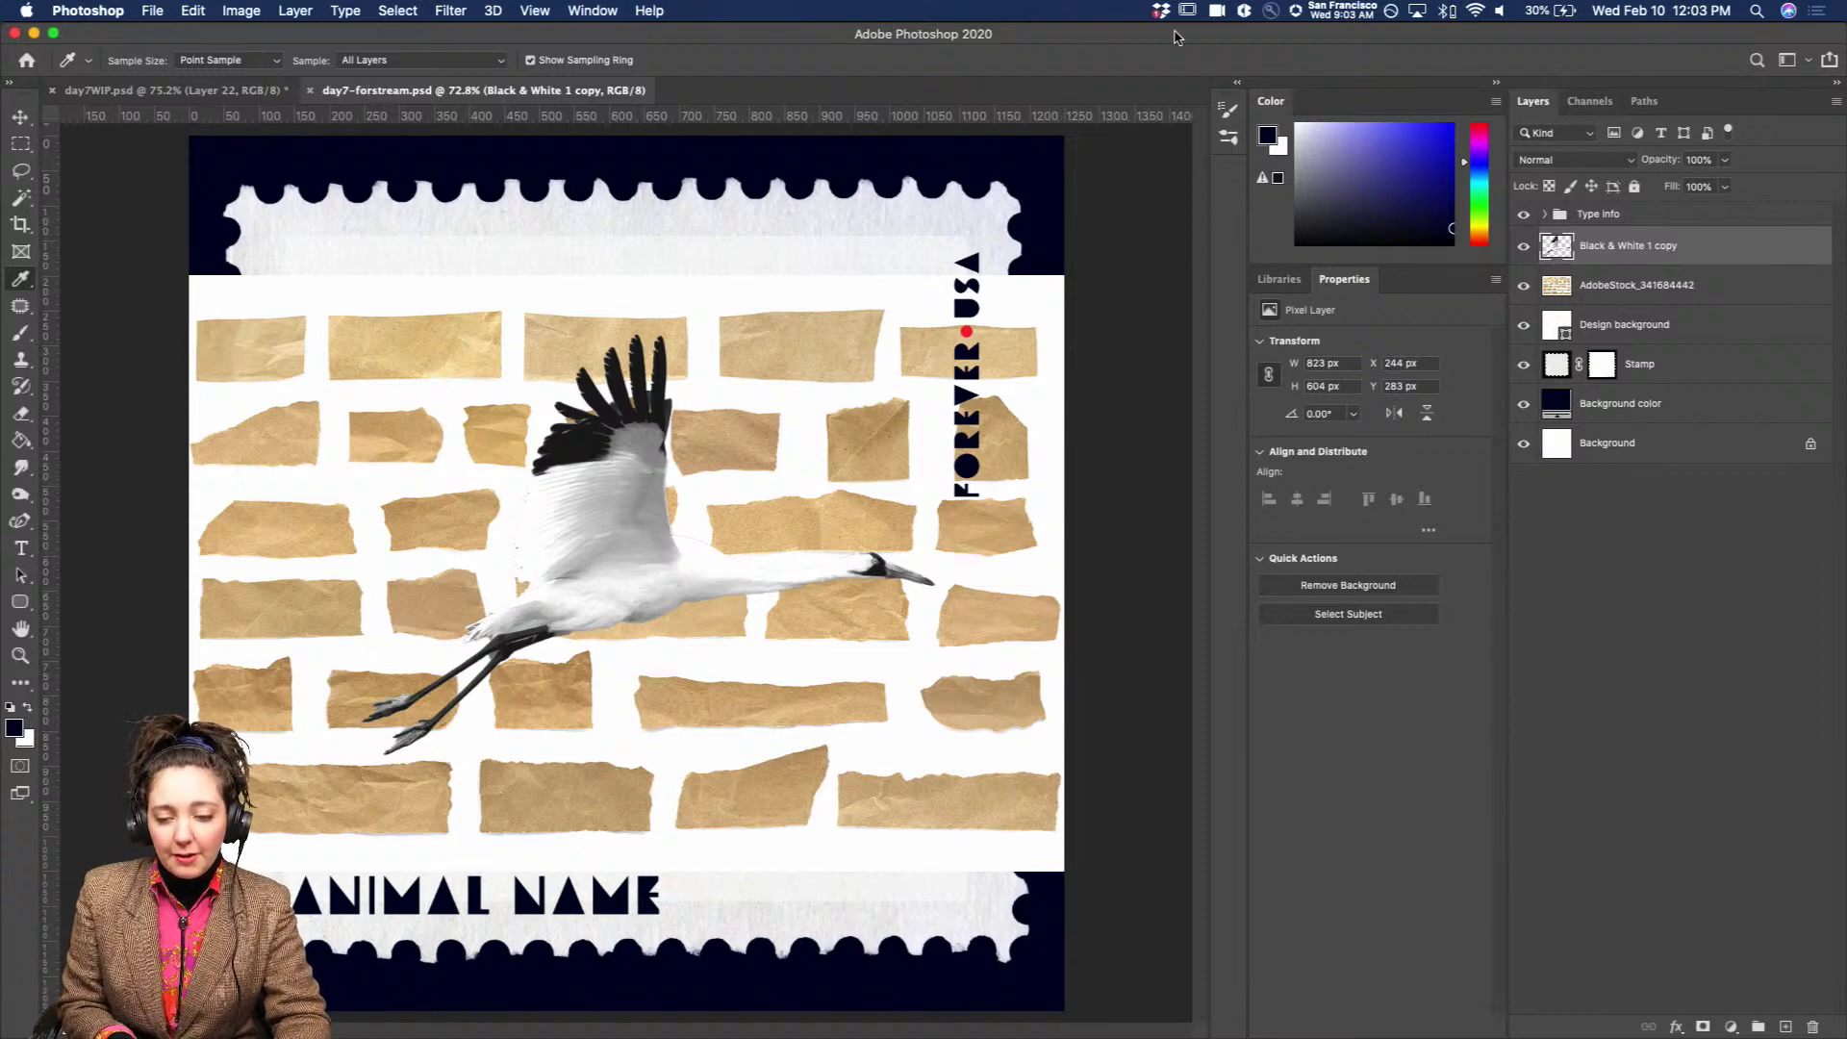
{"action": "left_click", "coordinate": [1524, 287]}
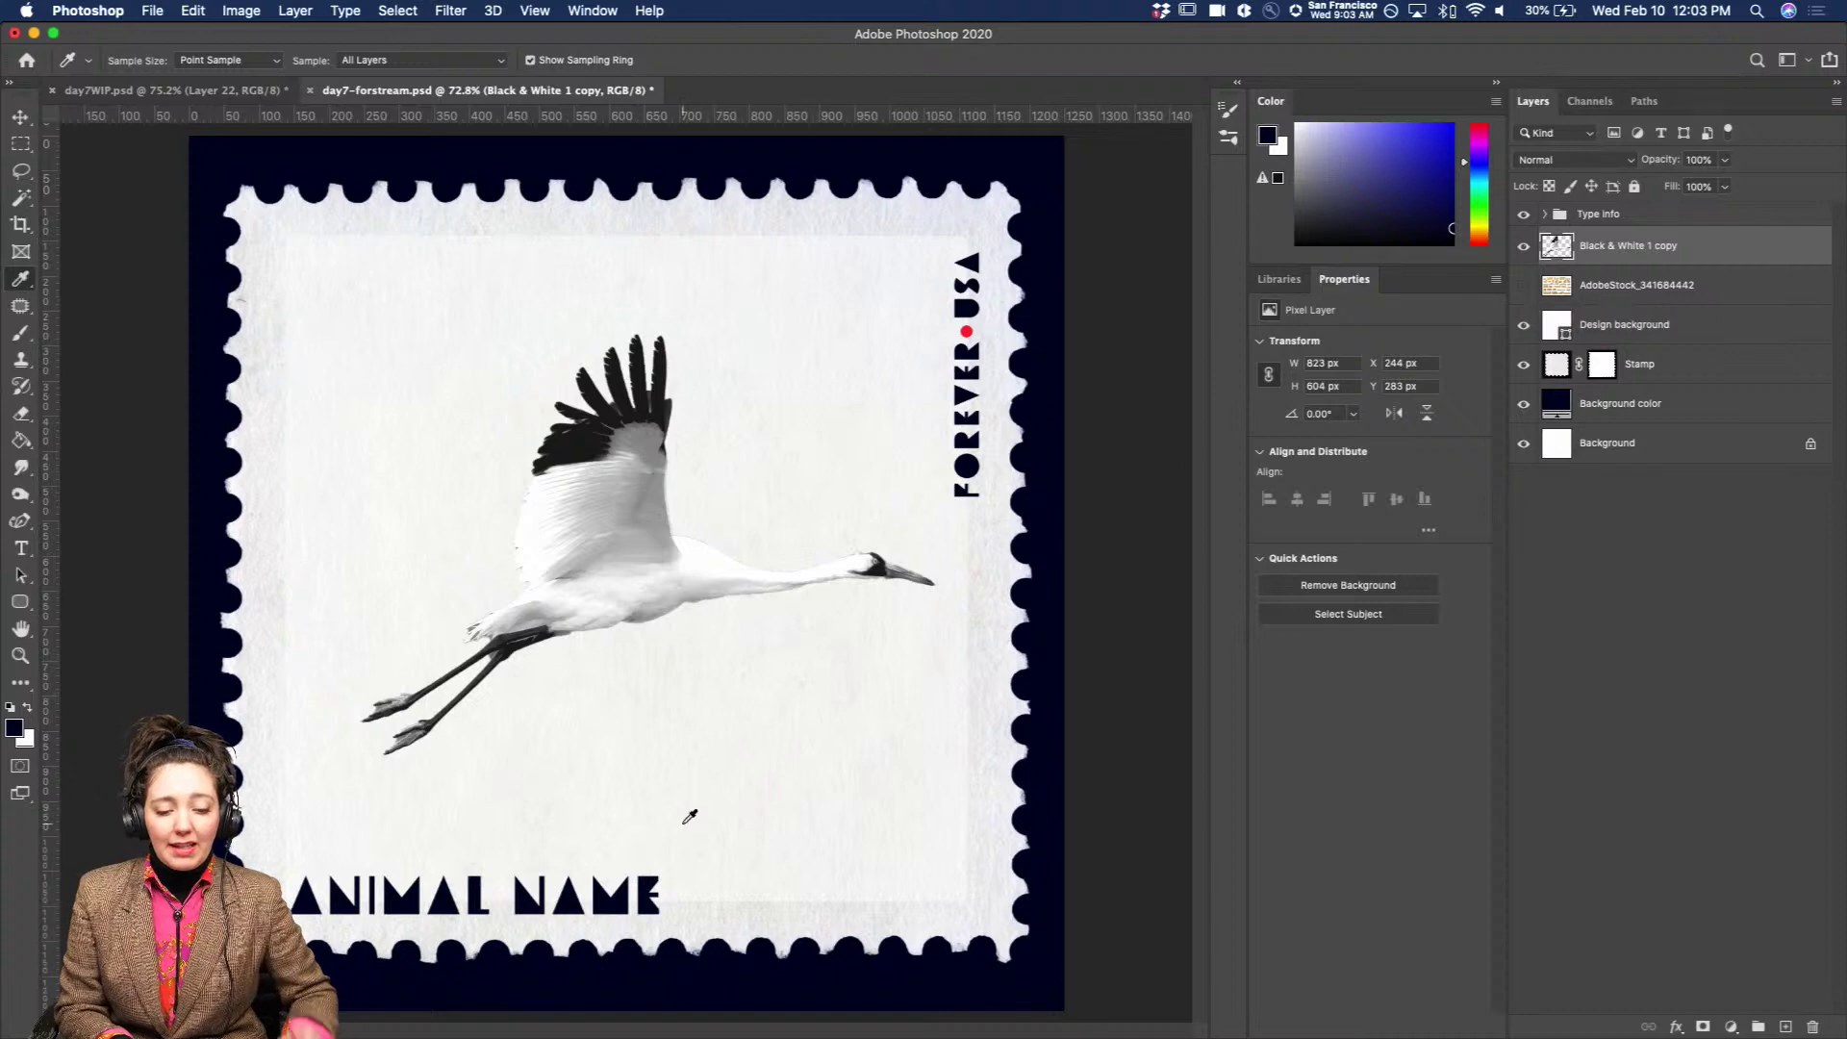
Switch to Chrome and open the starter files for the February 10 Found-Object Collage challenge.
{"action": "mouse_move", "coordinate": [423, 1025]}
{"action": "left_click", "coordinate": [342, 1018]}
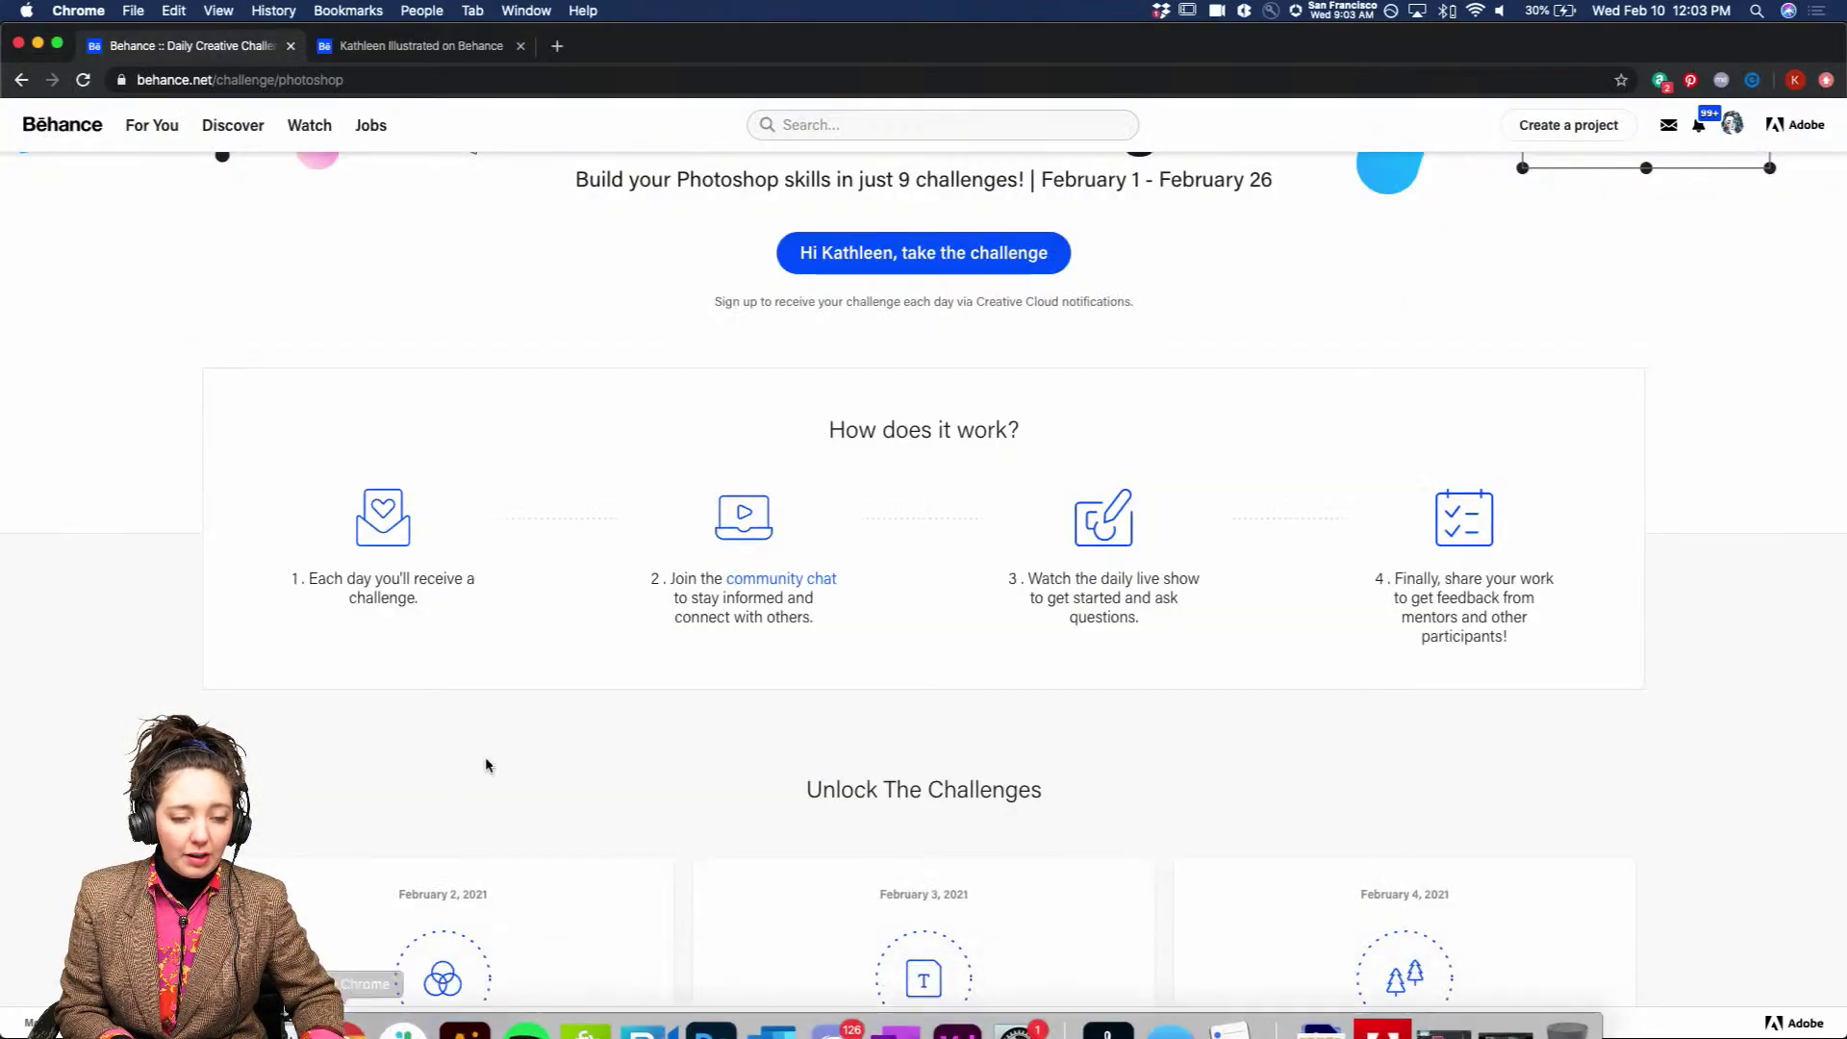
{"action": "scroll", "coordinate": [485, 756], "scroll_direction": "down", "scroll_amount": 3}
{"action": "scroll", "coordinate": [484, 756], "scroll_direction": "down", "scroll_amount": 6}
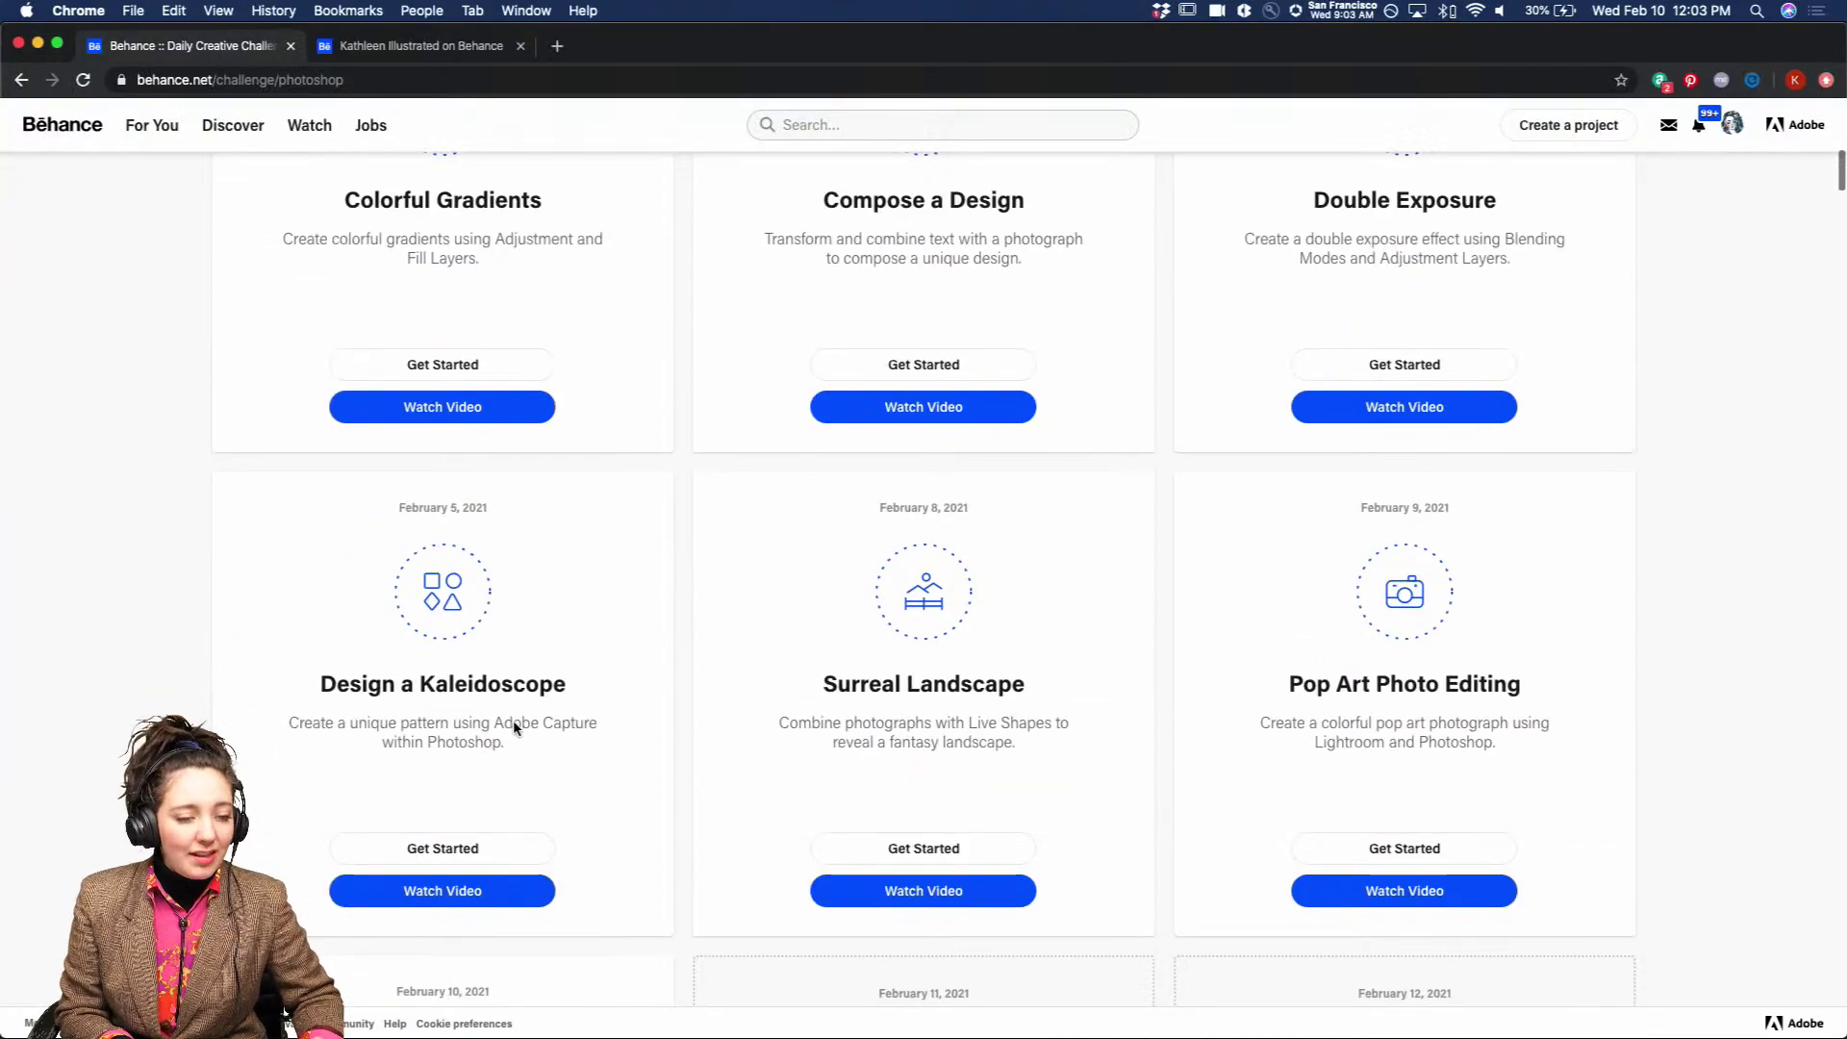
{"action": "scroll", "coordinate": [581, 701], "scroll_direction": "down", "scroll_amount": 2}
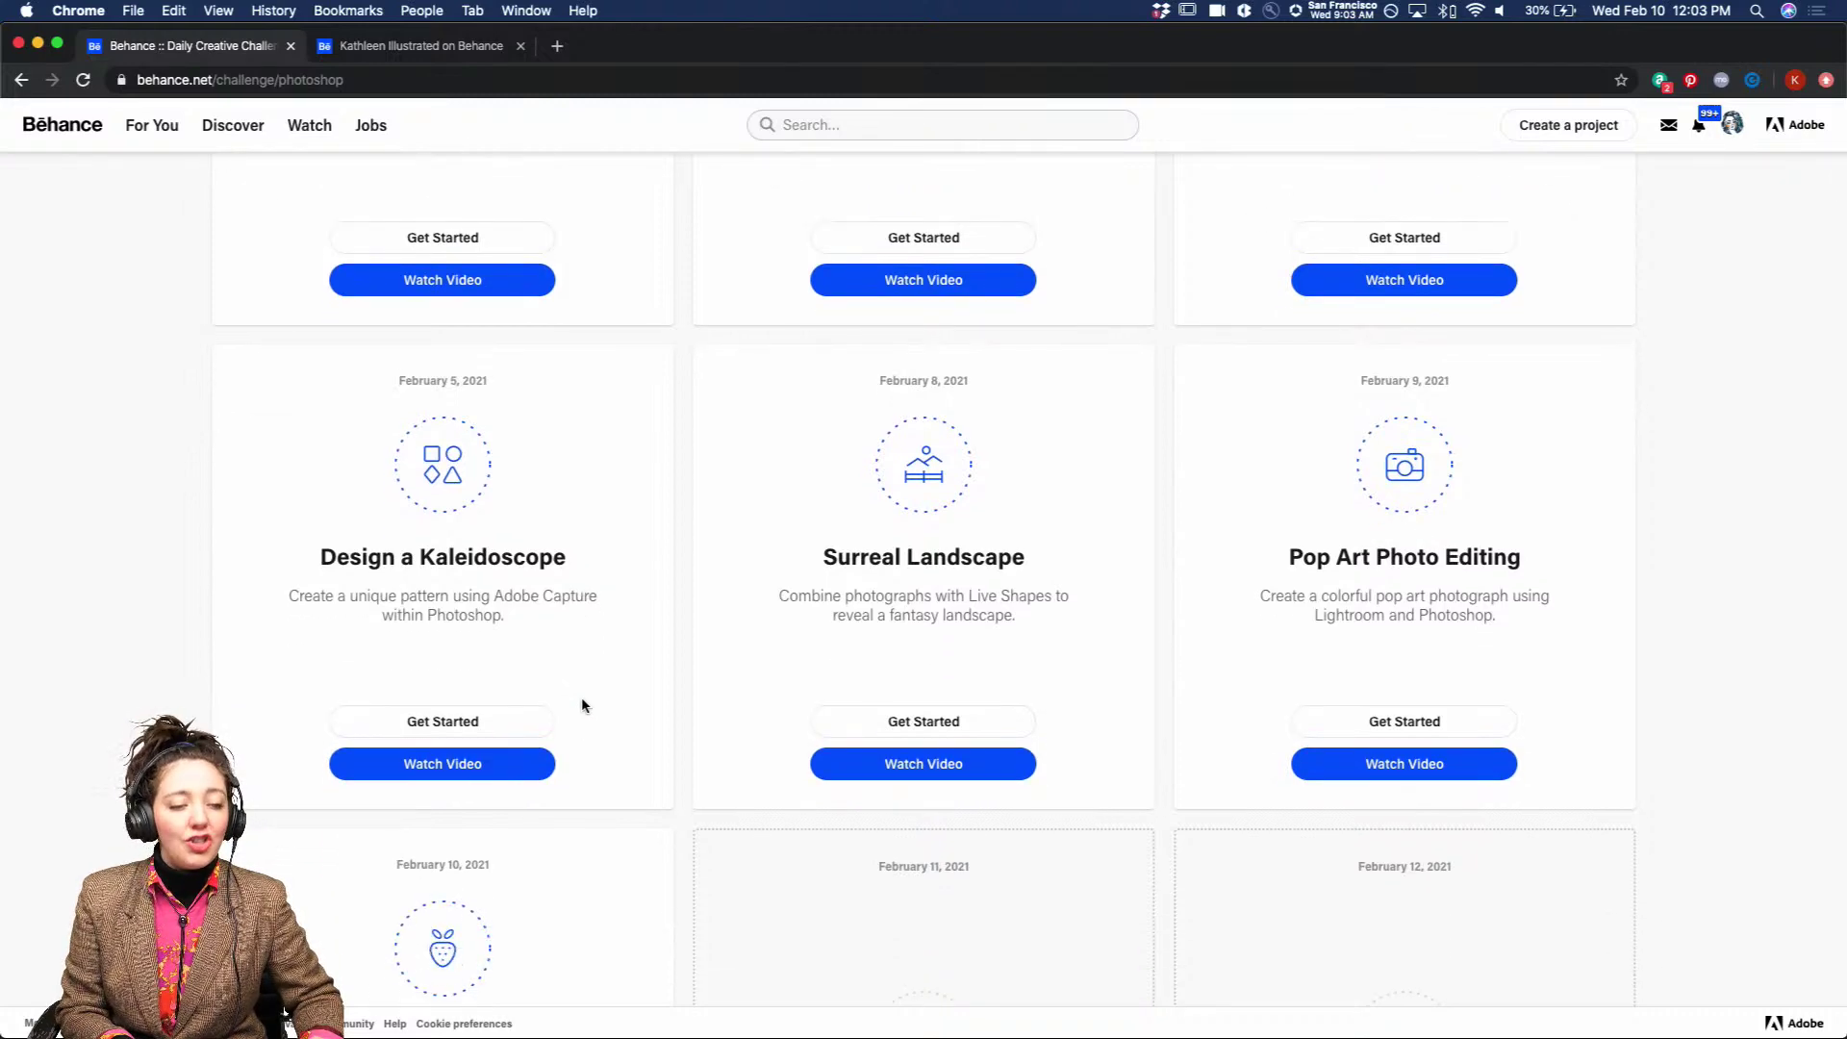
{"action": "scroll", "coordinate": [581, 706], "scroll_direction": "down", "scroll_amount": 5}
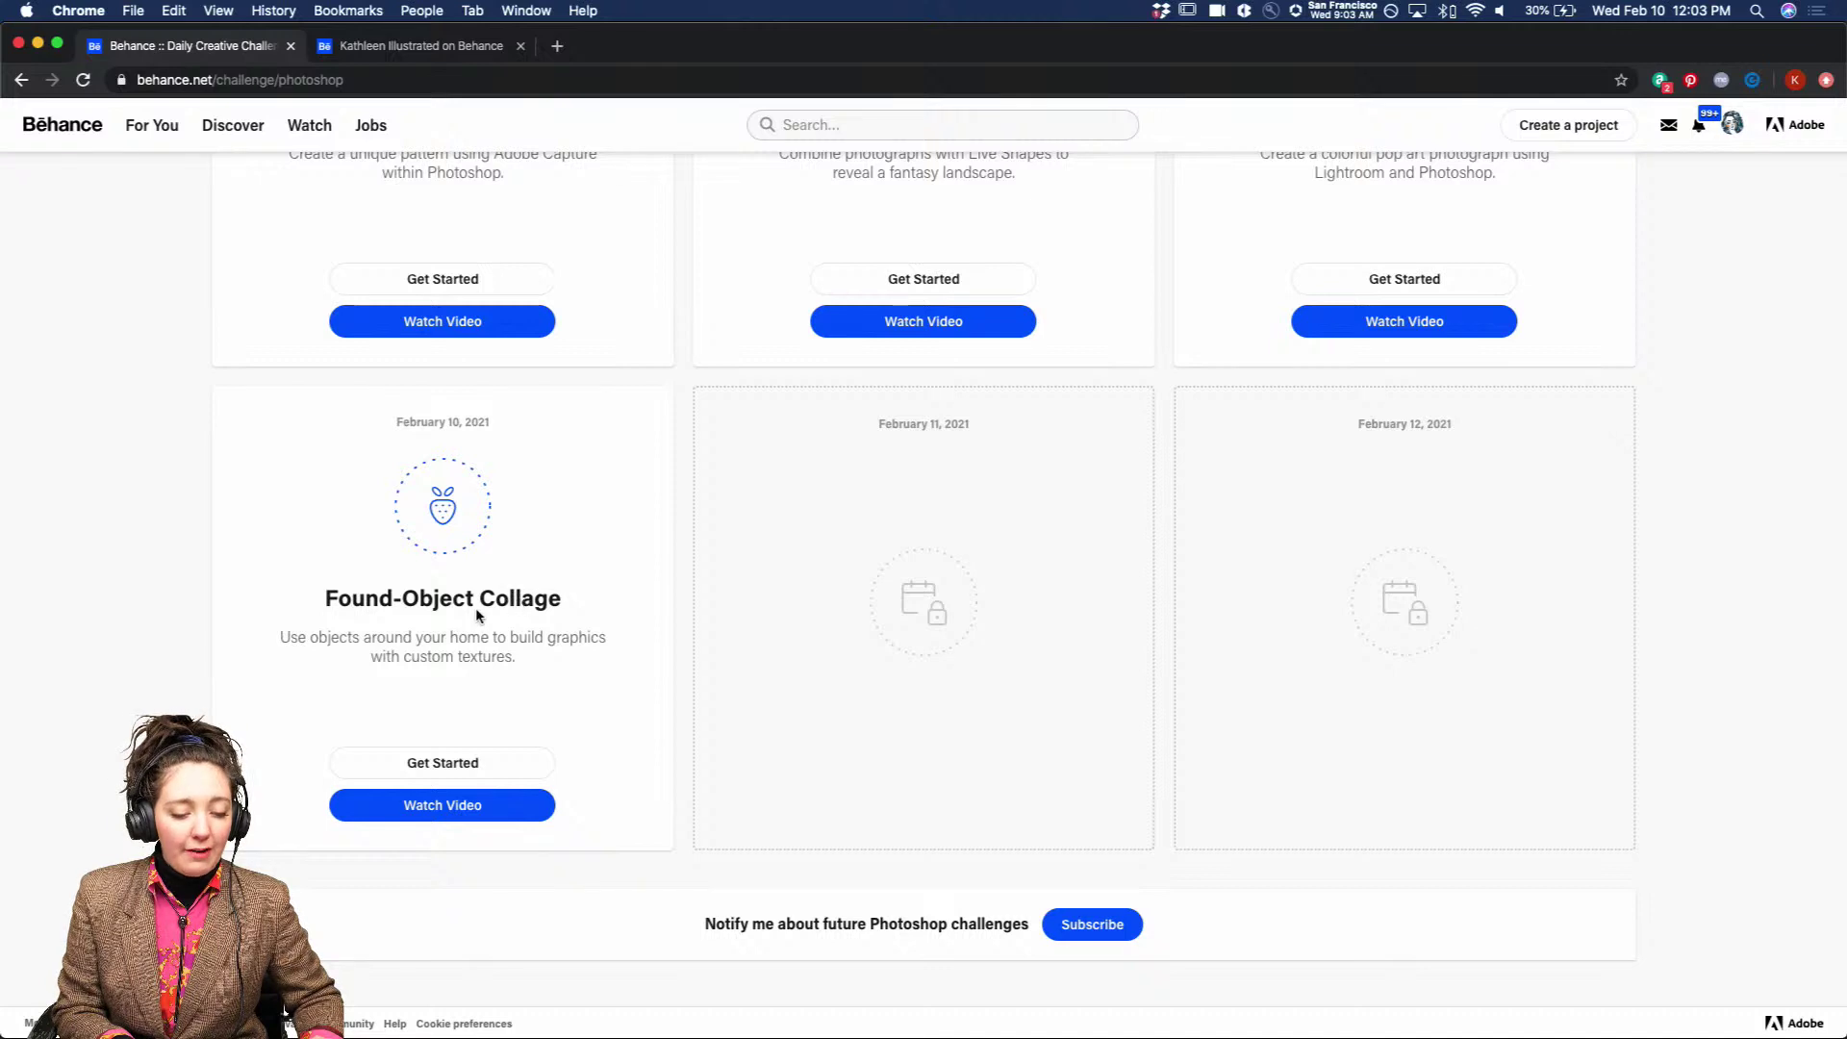
{"action": "left_click", "coordinate": [468, 766]}
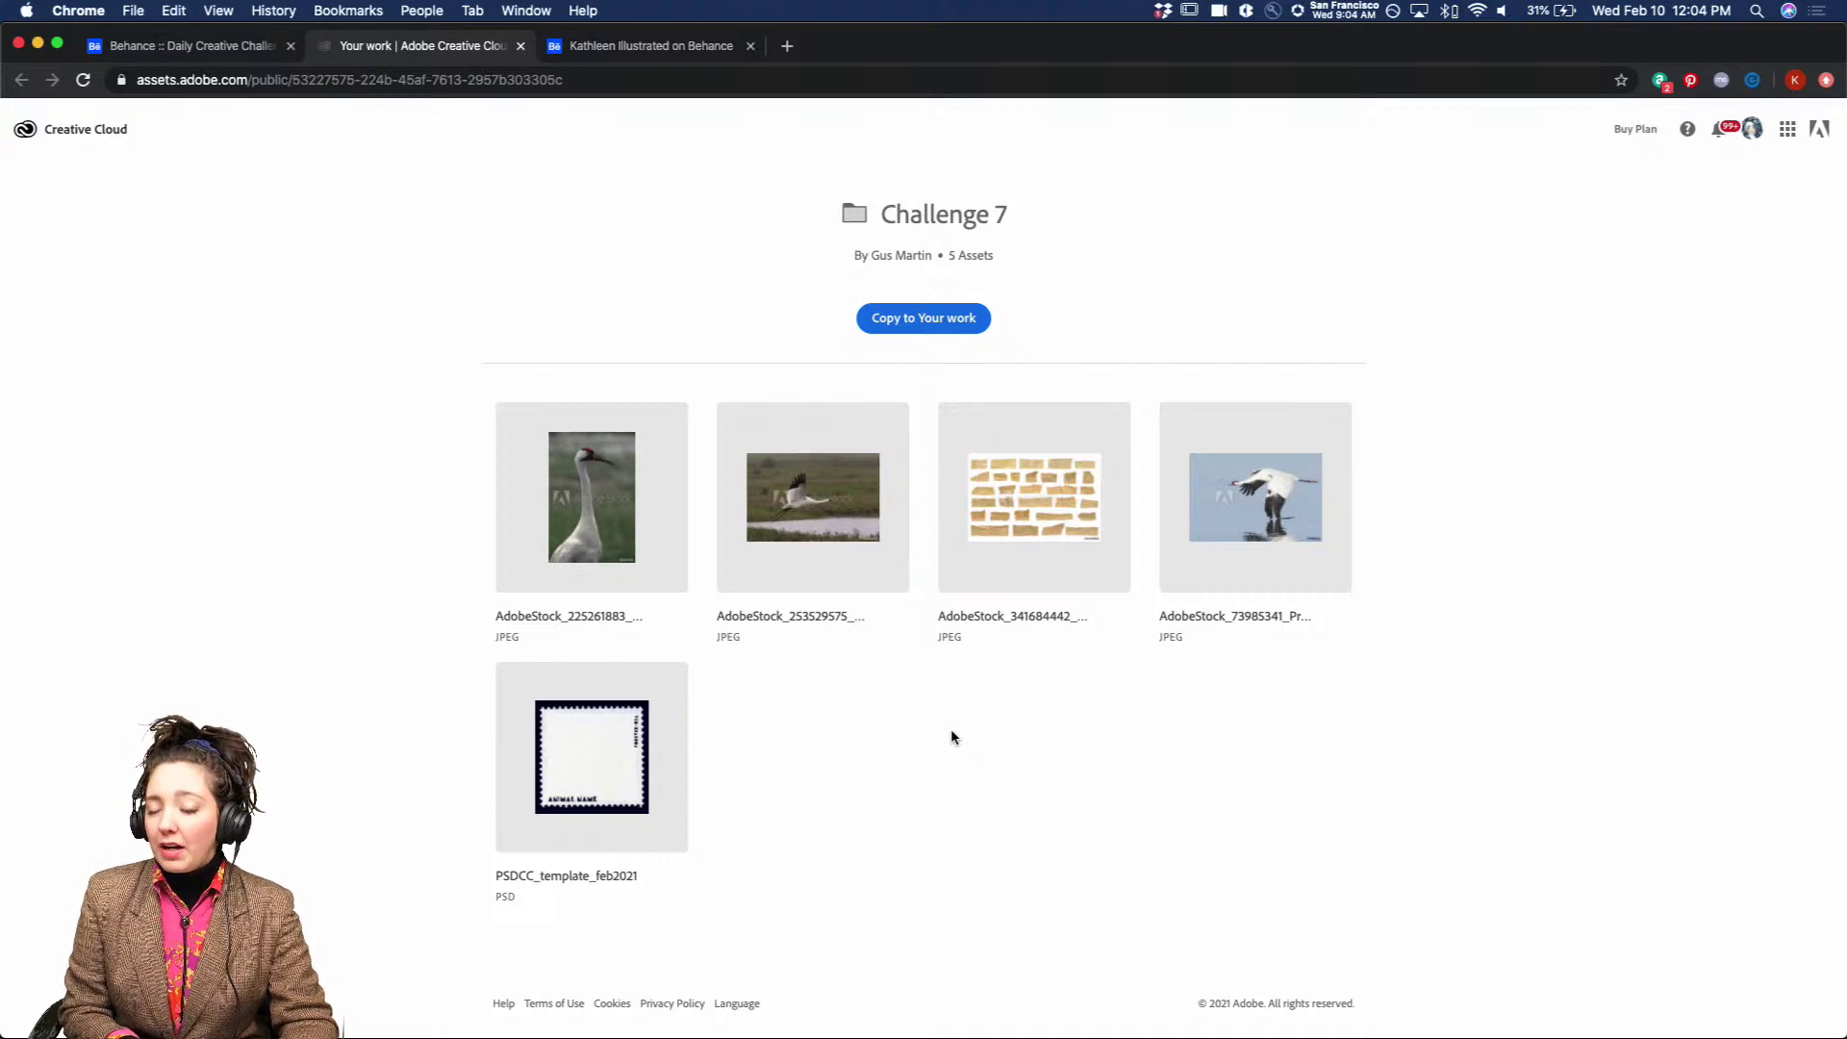
Switch back to Photoshop, hide the Black & White 1 copy layer, and show and select the AdobeStock_341684442 paper layer.
{"action": "mouse_move", "coordinate": [577, 1021]}
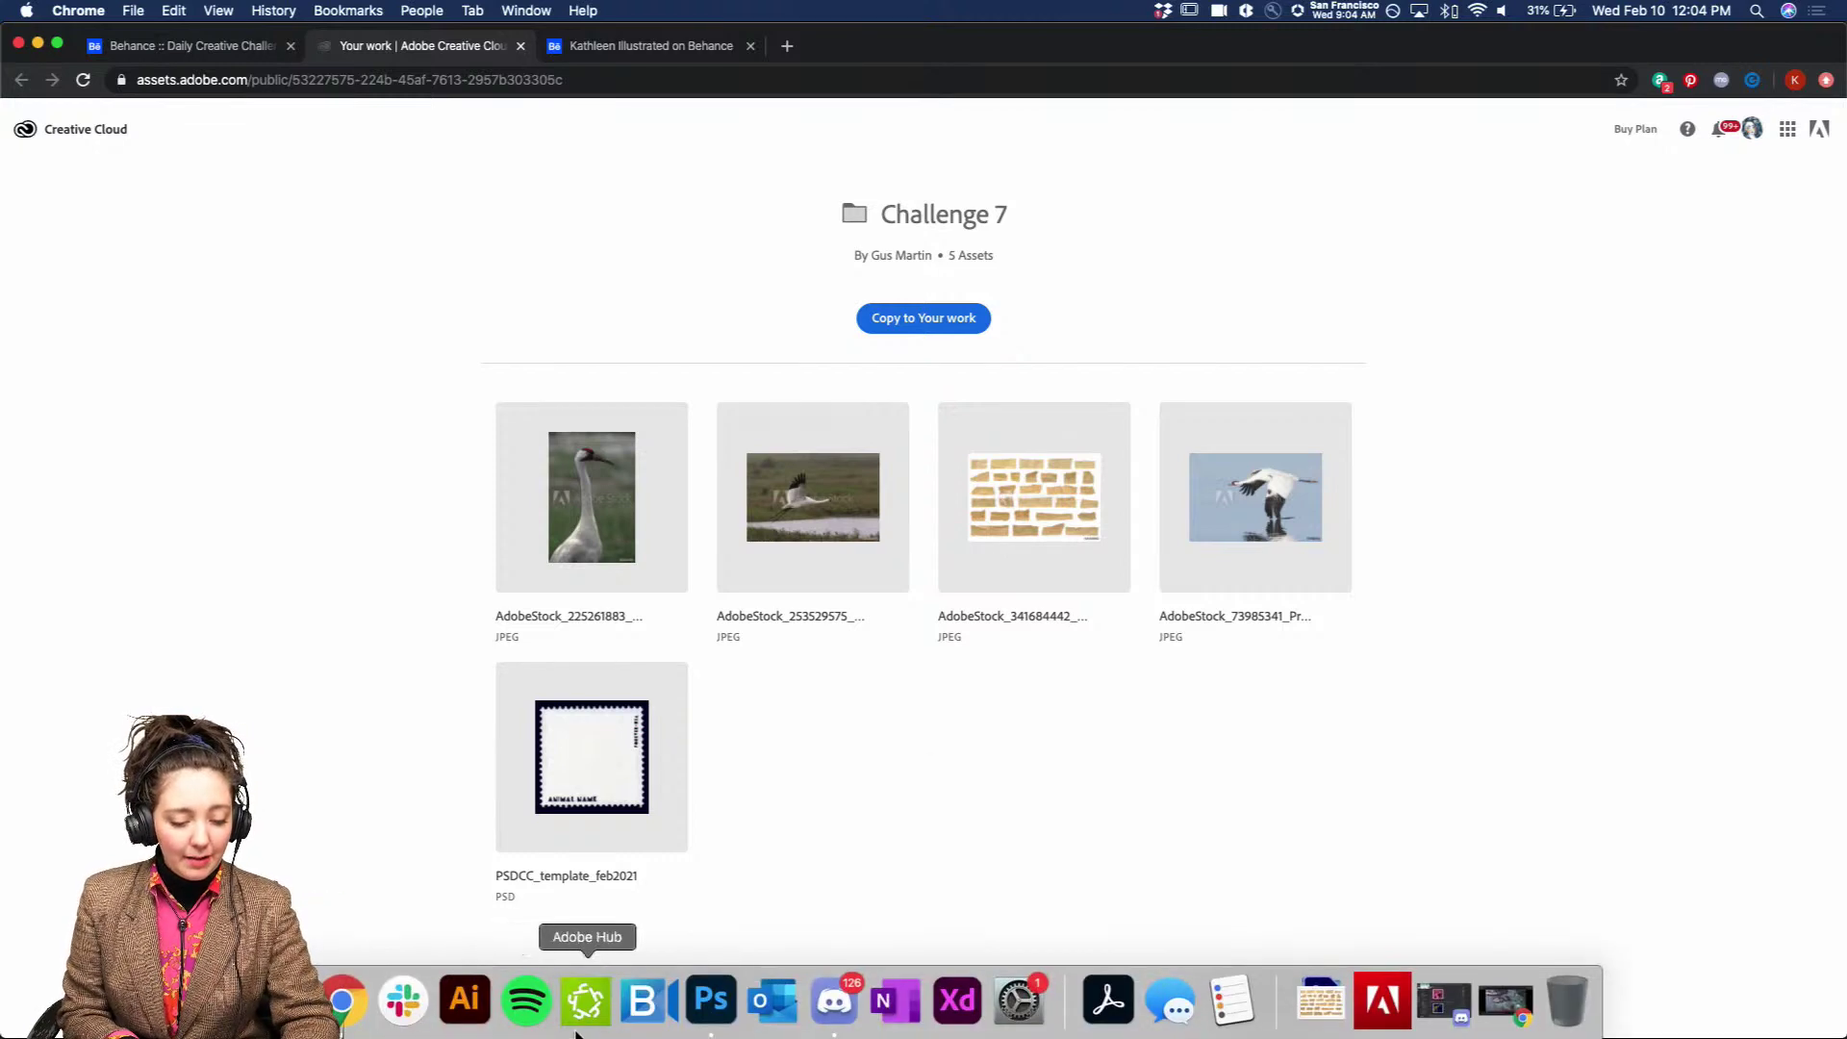
{"action": "left_click", "coordinate": [707, 1022]}
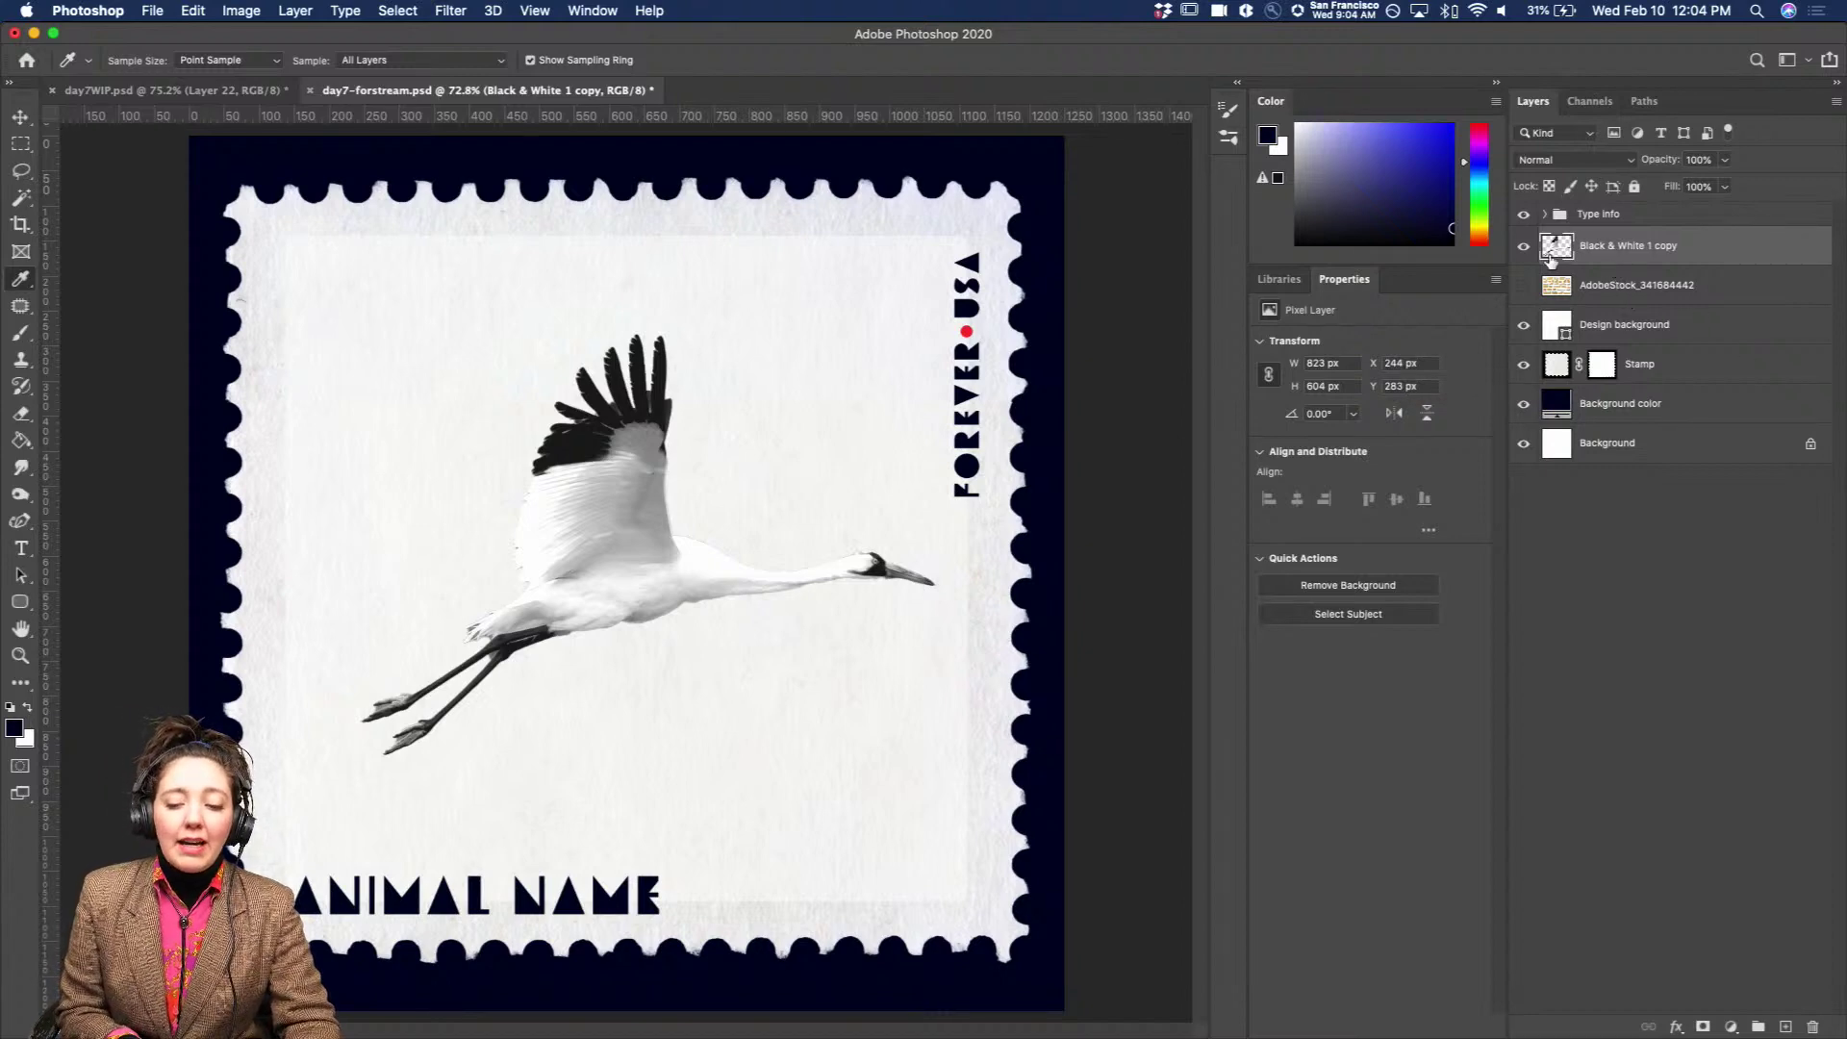
{"action": "left_click", "coordinate": [1522, 286]}
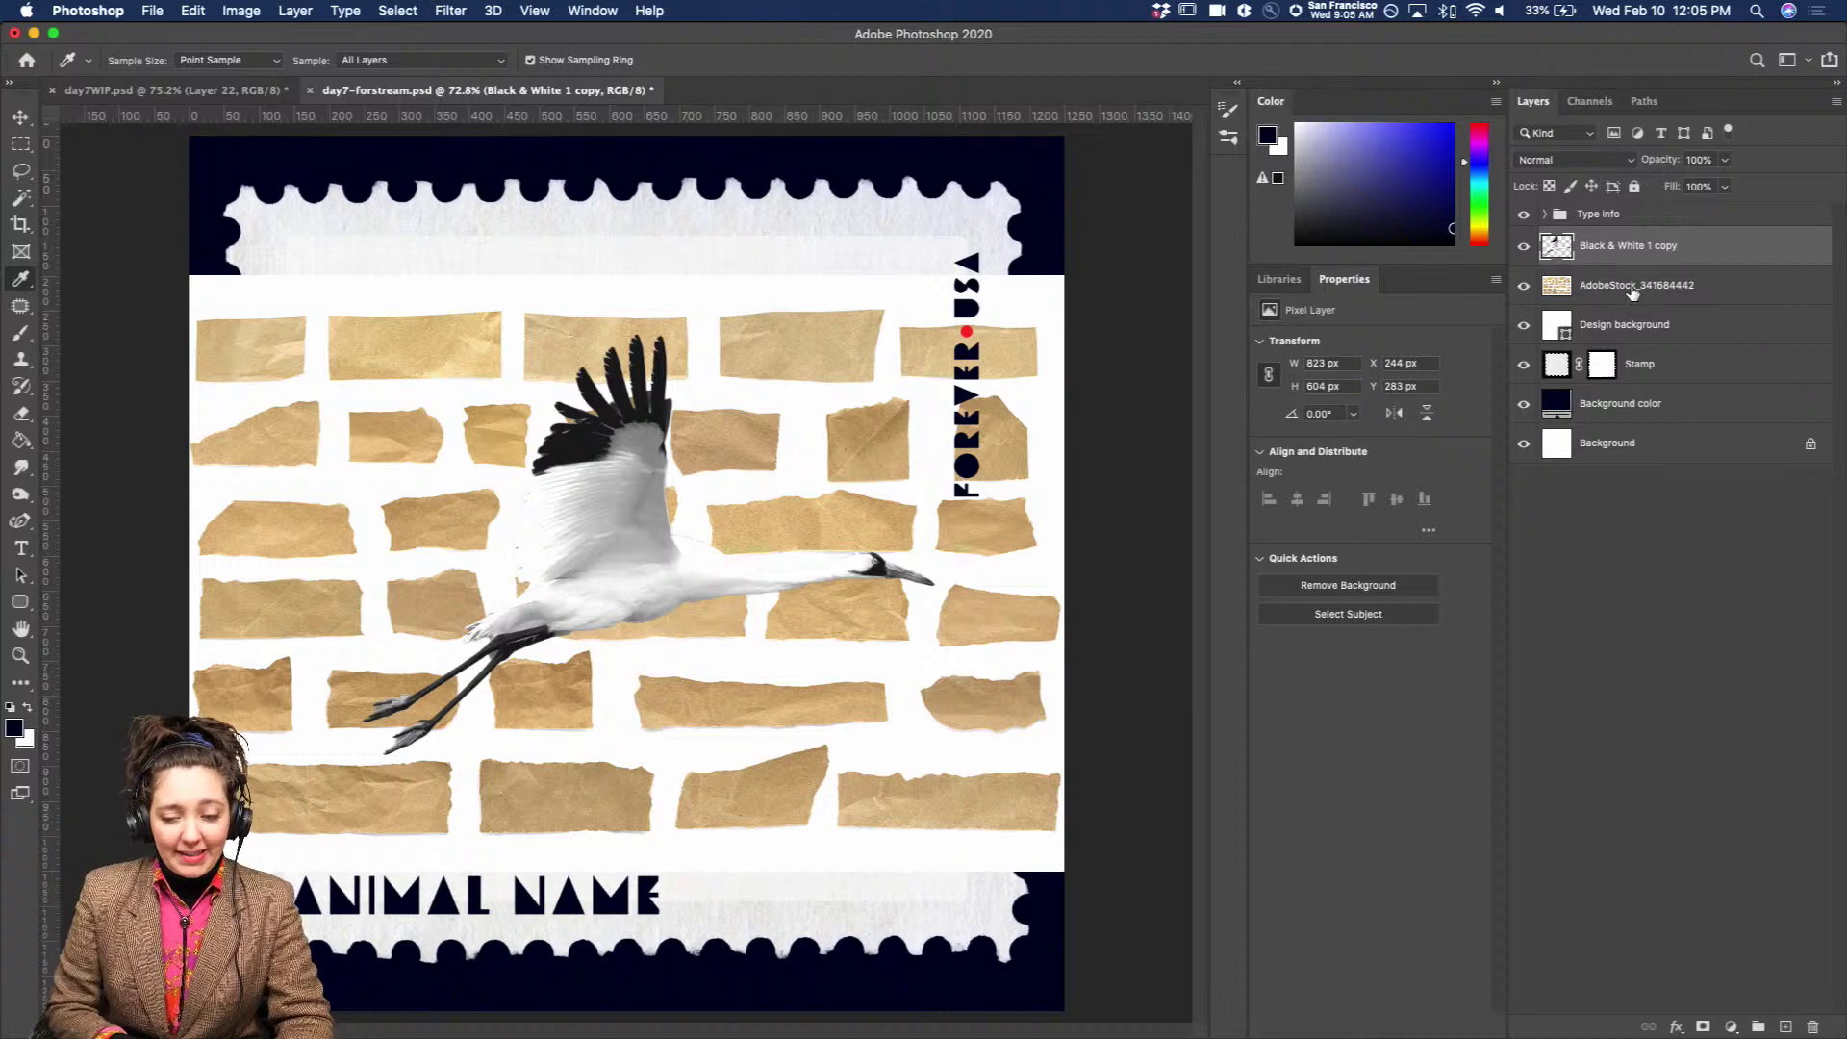
{"action": "left_click", "coordinate": [1523, 247]}
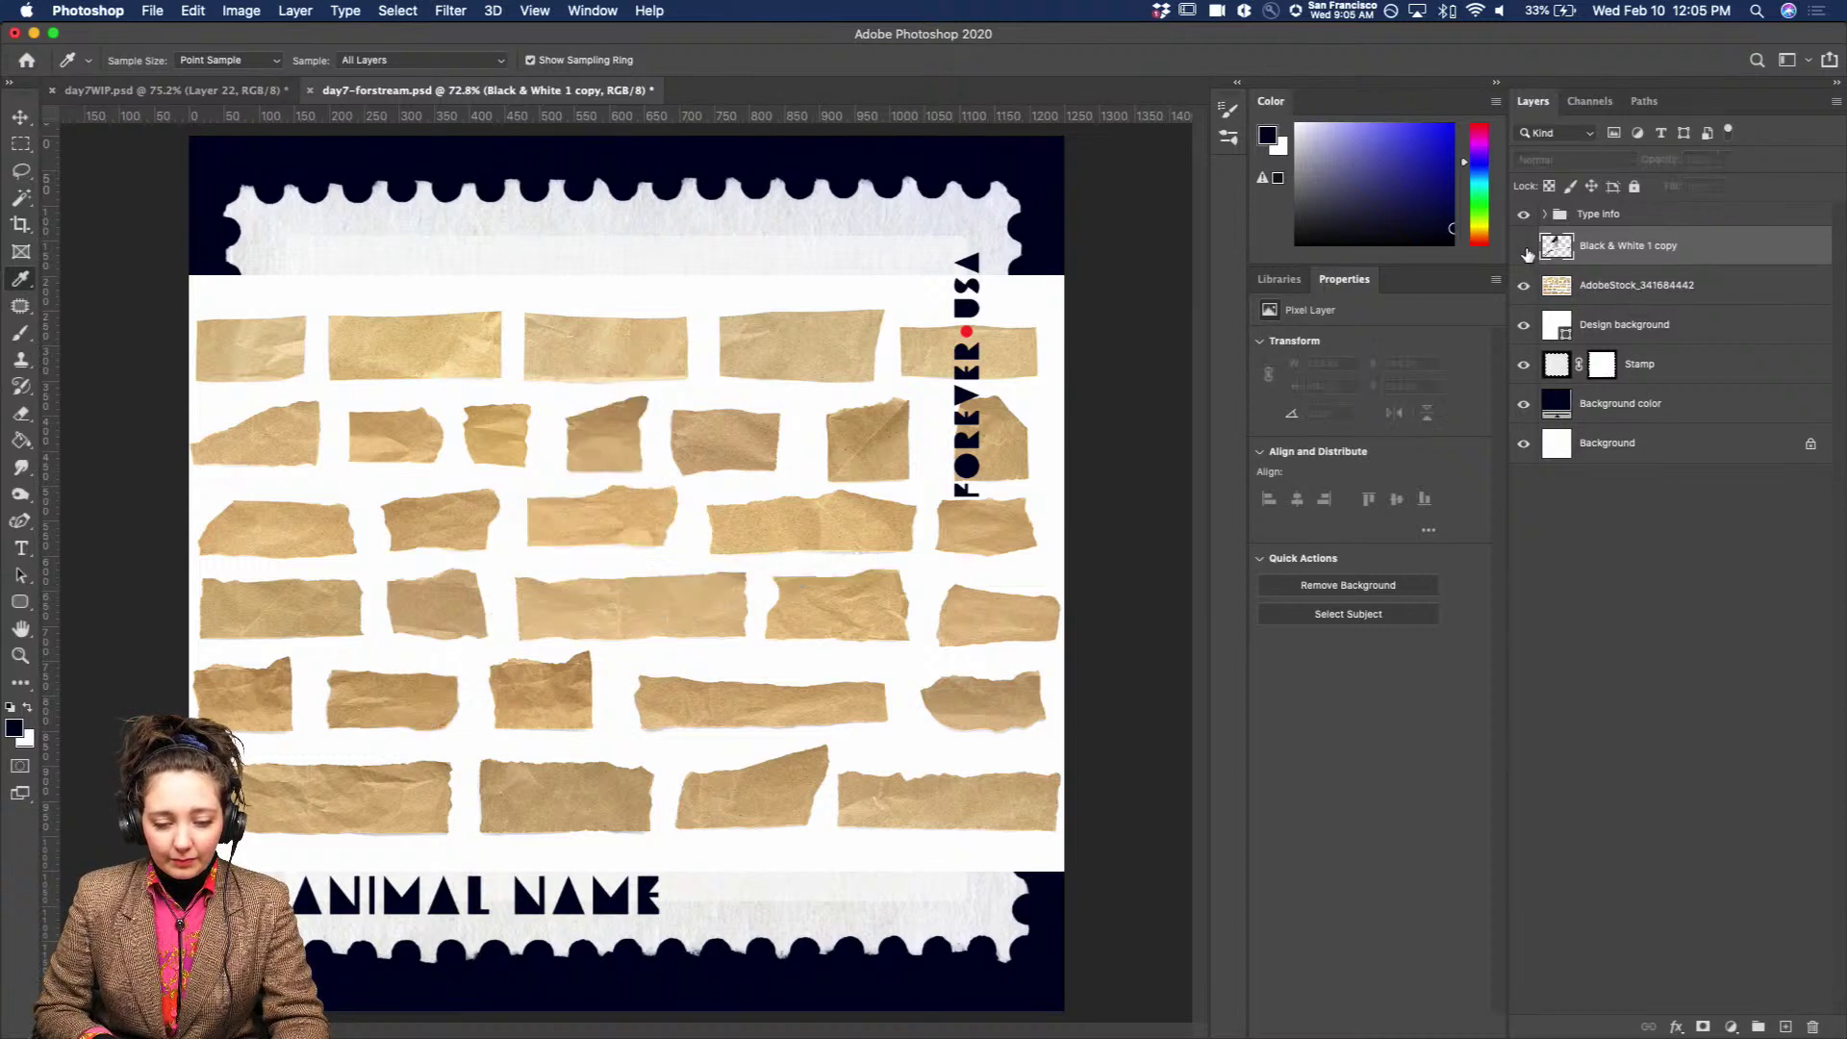
{"action": "left_click", "coordinate": [1623, 306]}
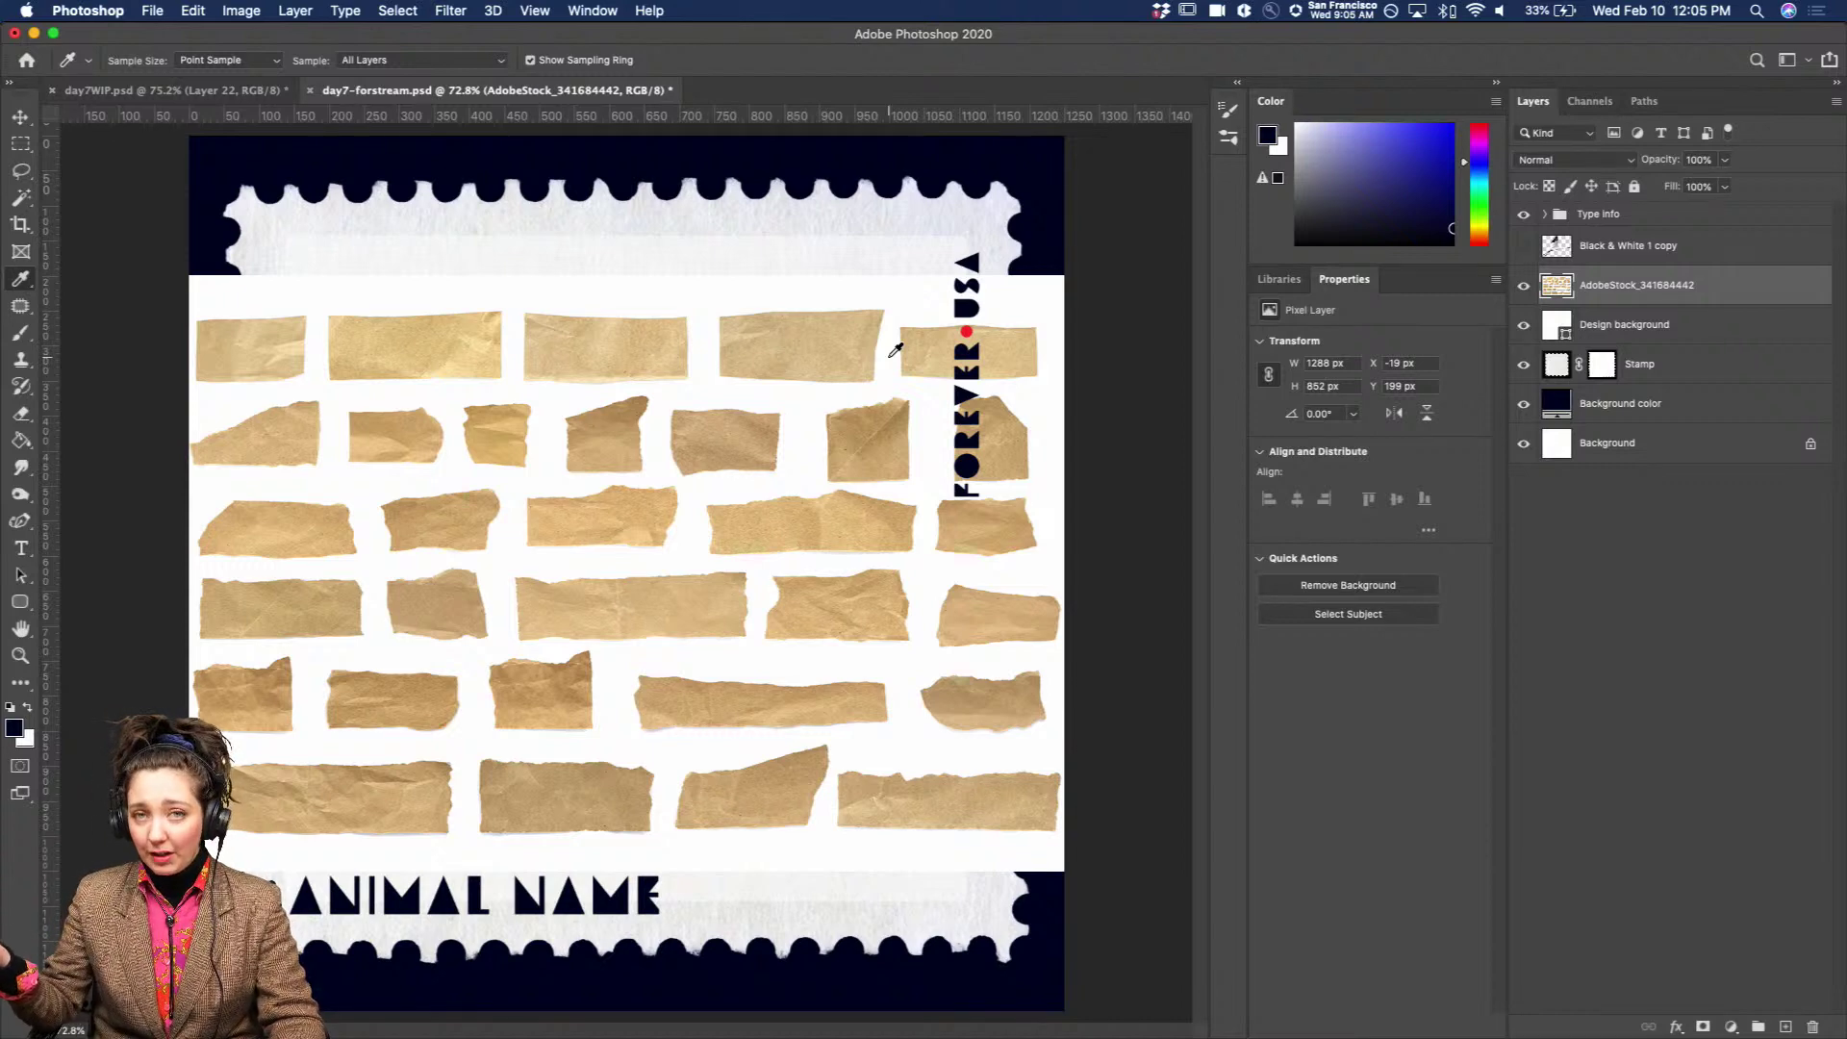
Cycle through the grouped Object Selection, Quick Selection and Magic Wand tools and leave the Magic Wand active.
{"action": "key", "text": "w"}
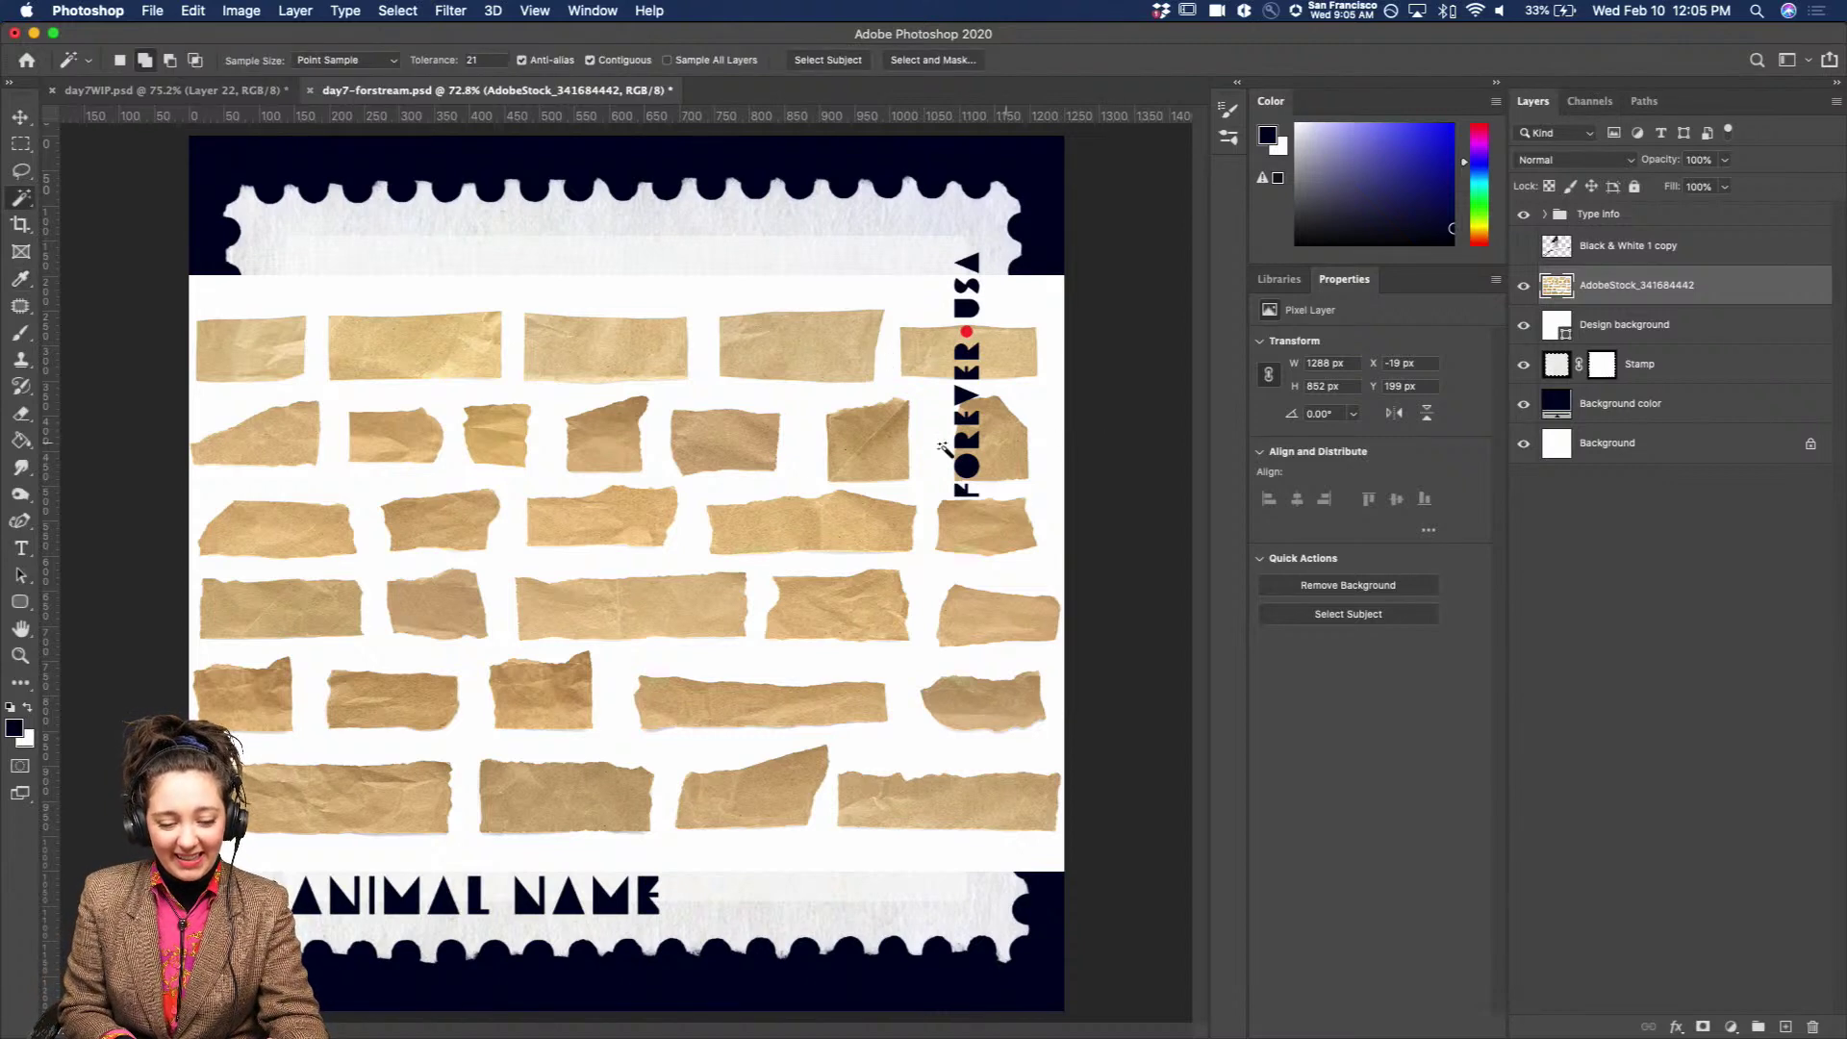
{"action": "left_click", "coordinate": [20, 204]}
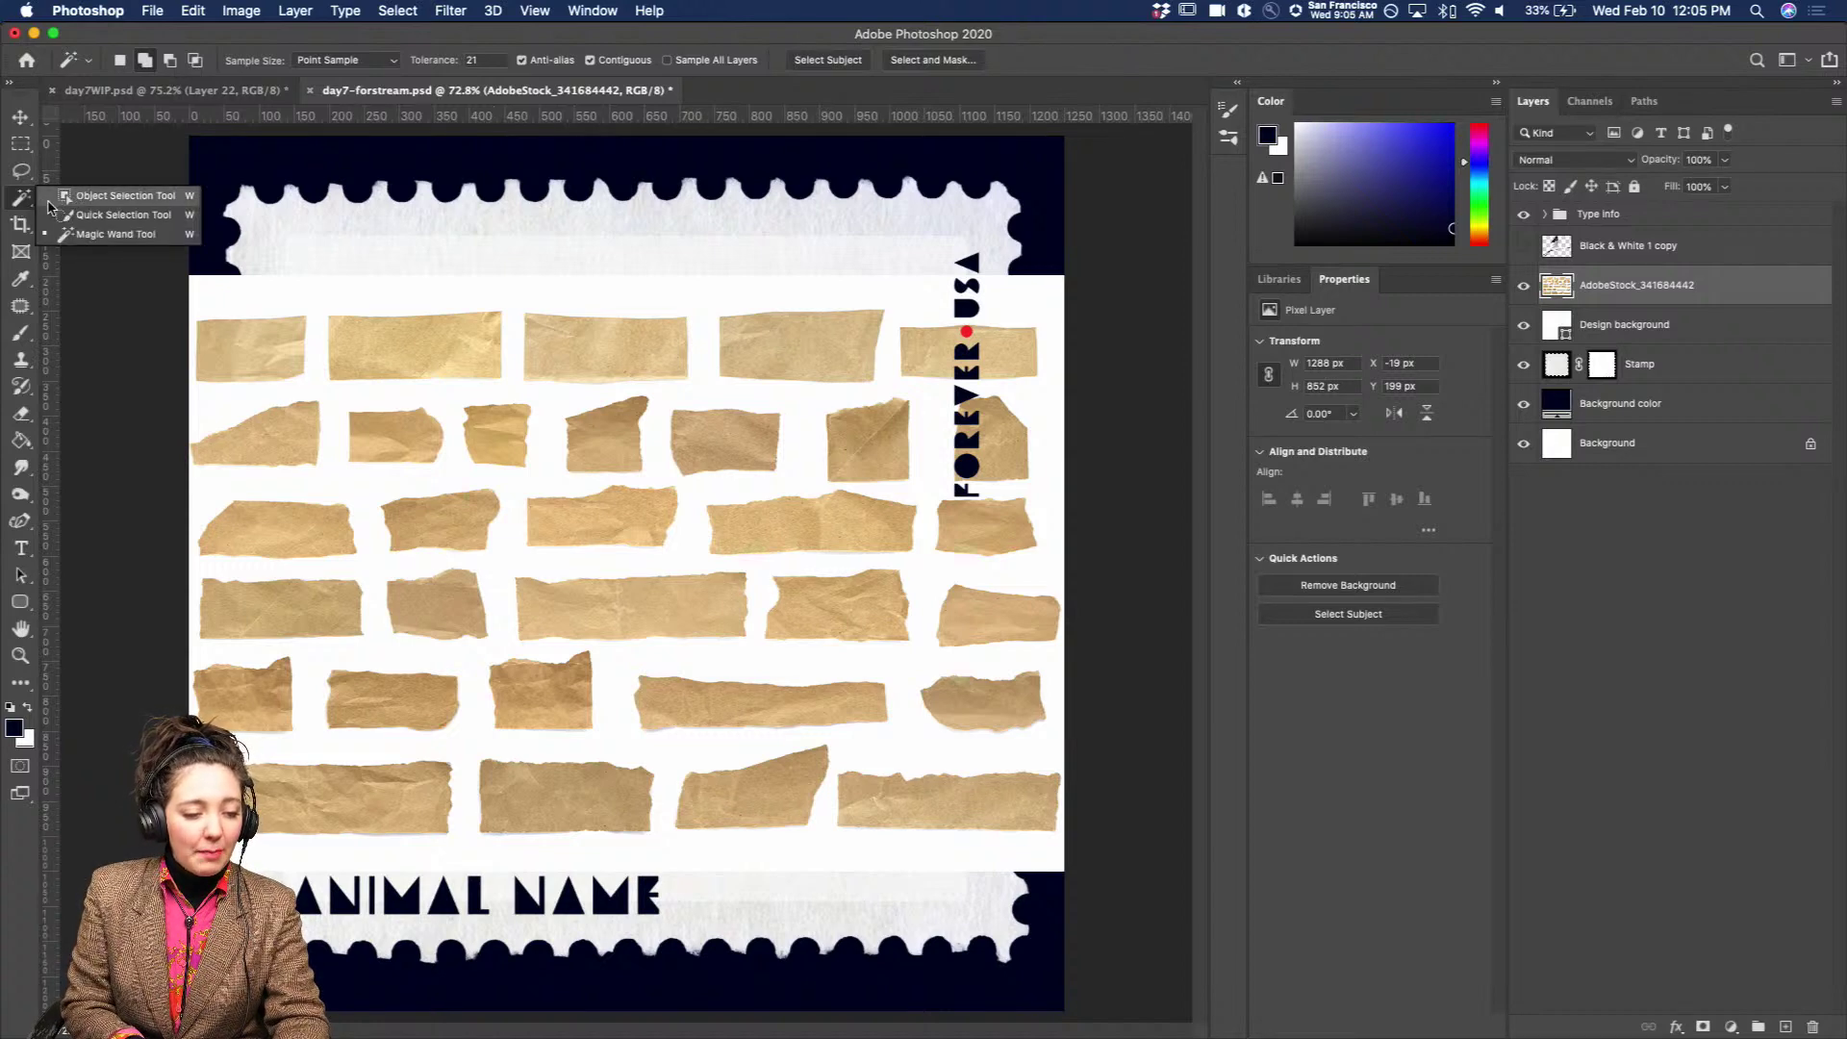
{"action": "left_click", "coordinate": [93, 237]}
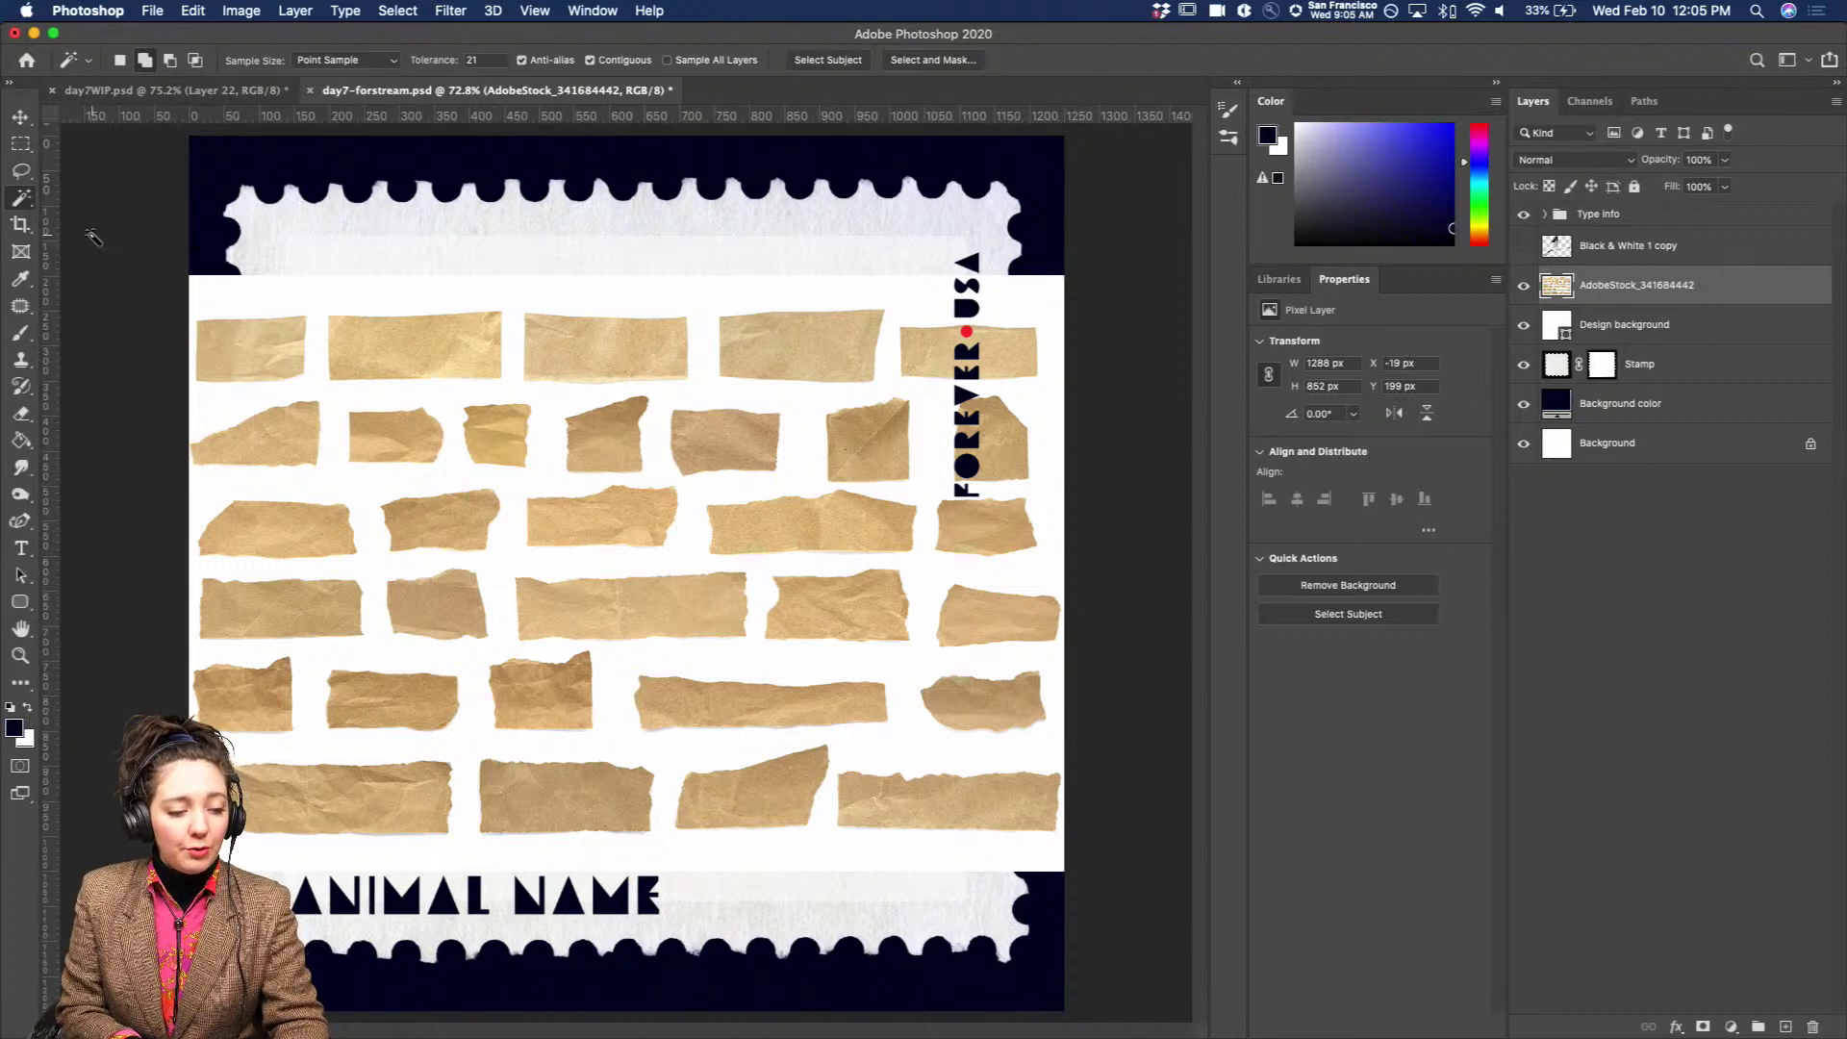
{"action": "left_click", "coordinate": [23, 200]}
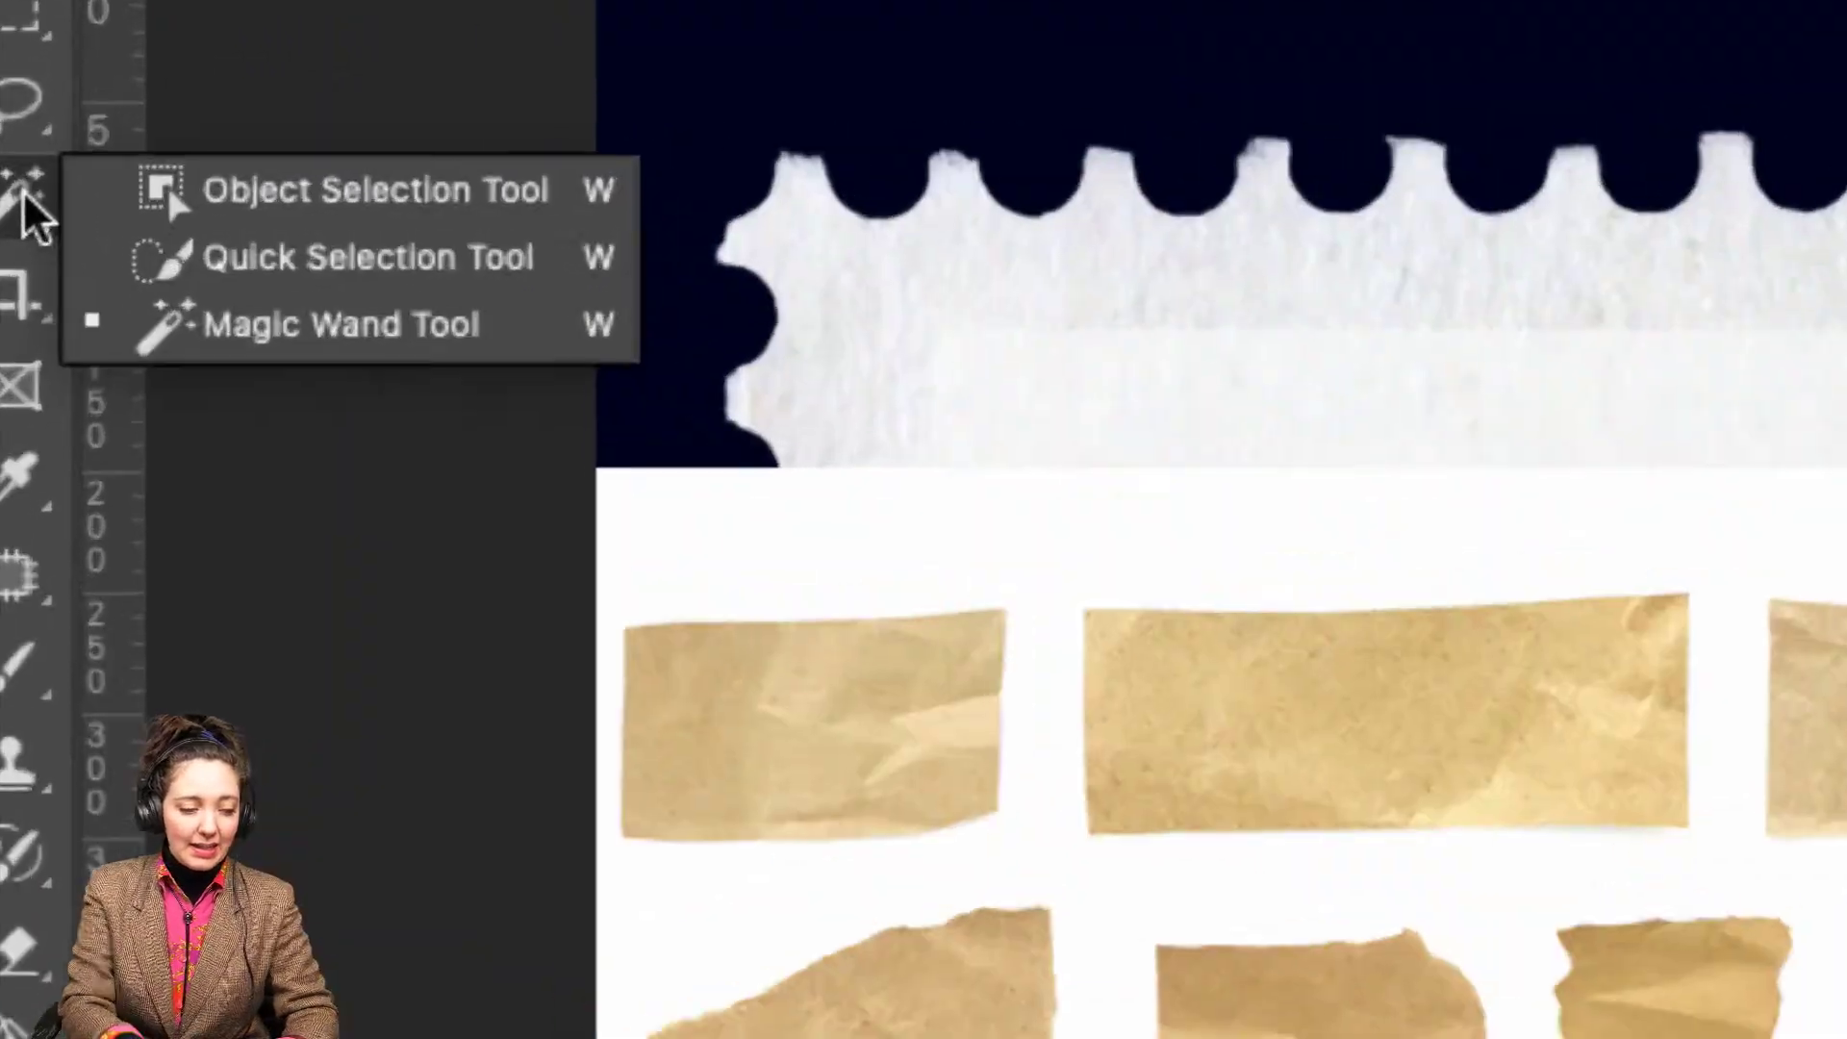
{"action": "left_click", "coordinate": [223, 268]}
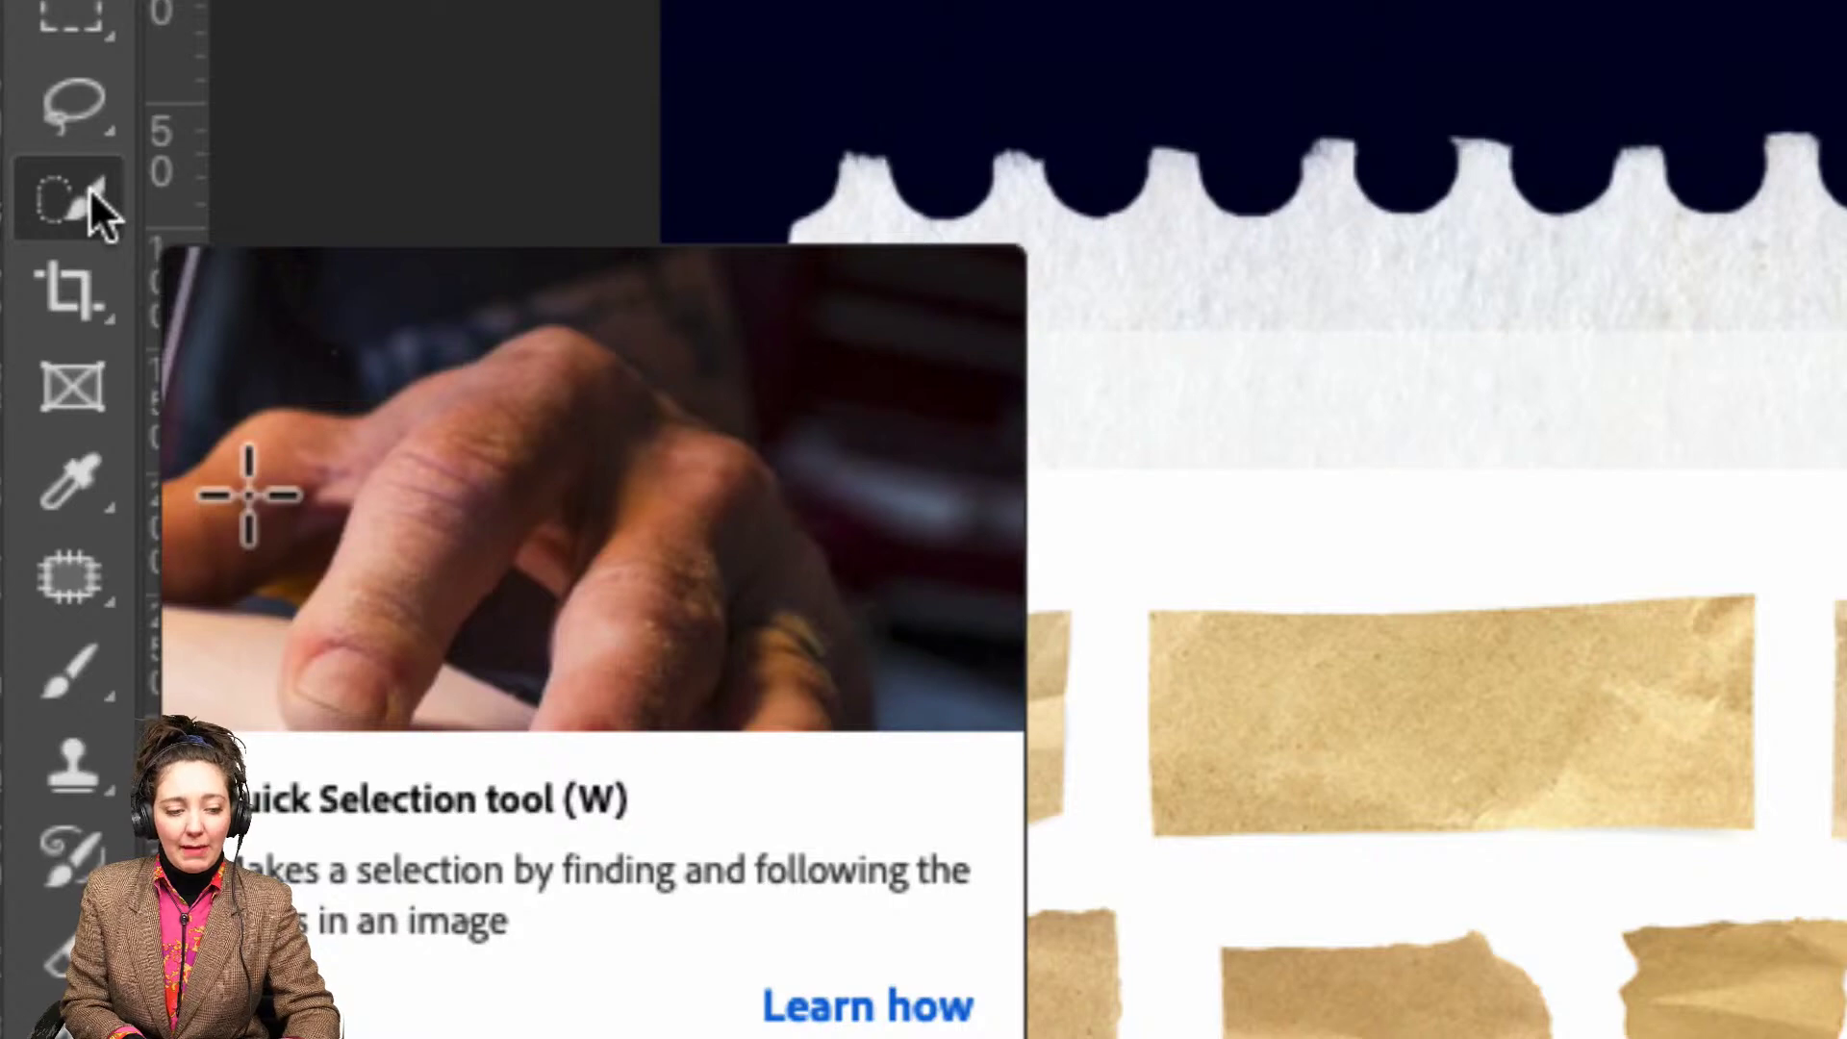
{"action": "key", "text": "shift+w"}
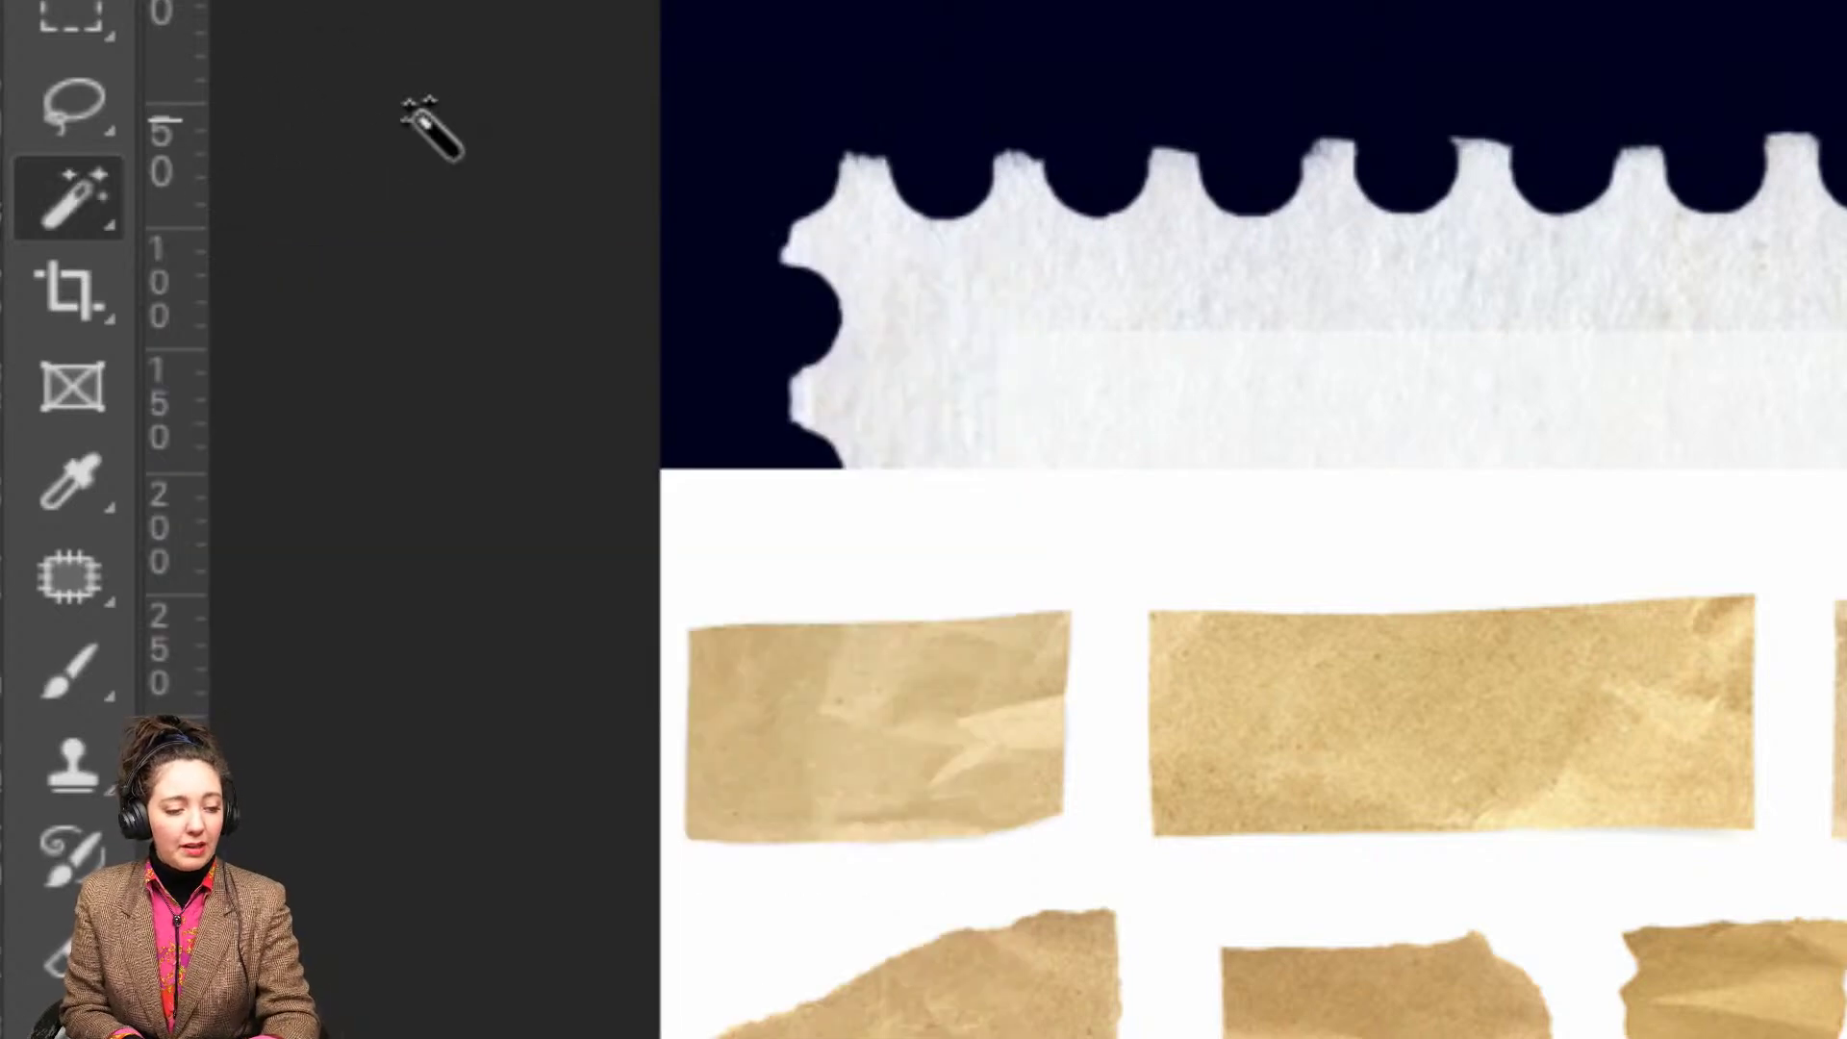
{"action": "key", "text": "shift+w"}
{"action": "key", "text": "shift+w"}
{"action": "left_click", "coordinate": [106, 189], "text": "alt"}
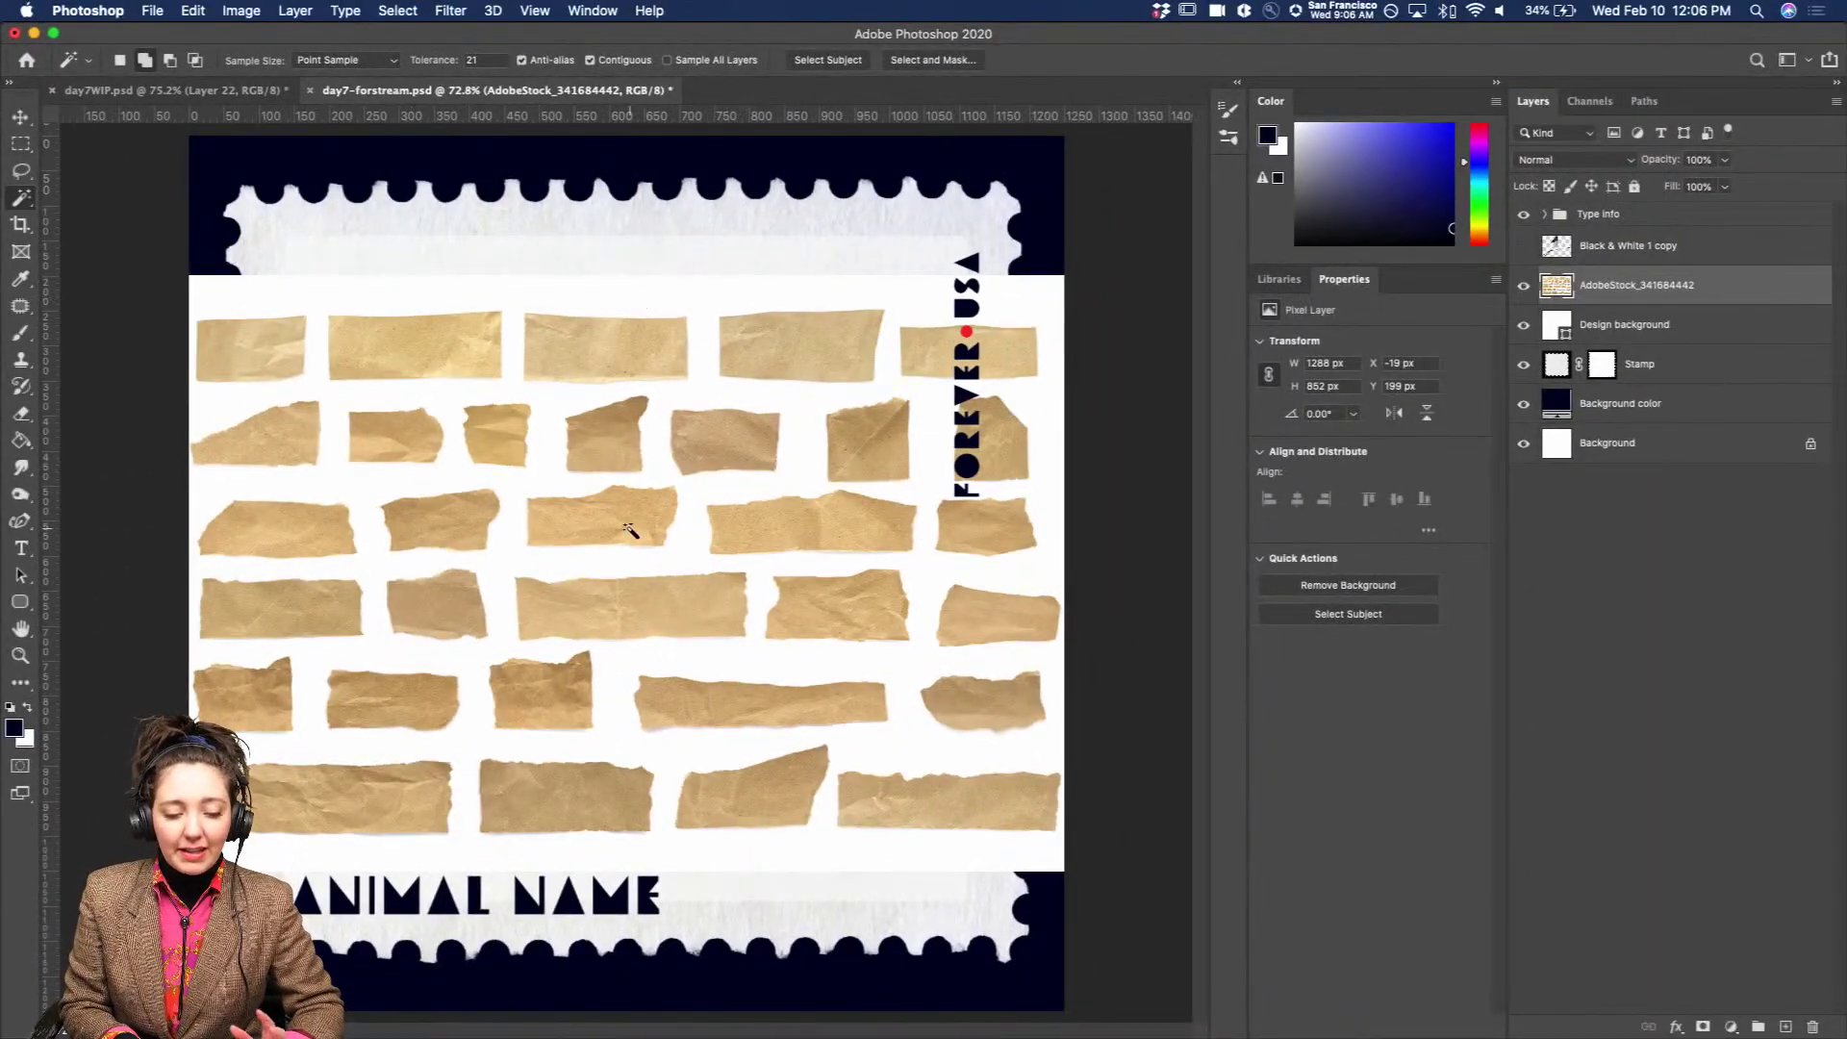
Try to remove the white background around the torn paper pieces using a Magic Wand selection with tolerance 21, and deselect.
{"action": "left_click", "coordinate": [684, 553]}
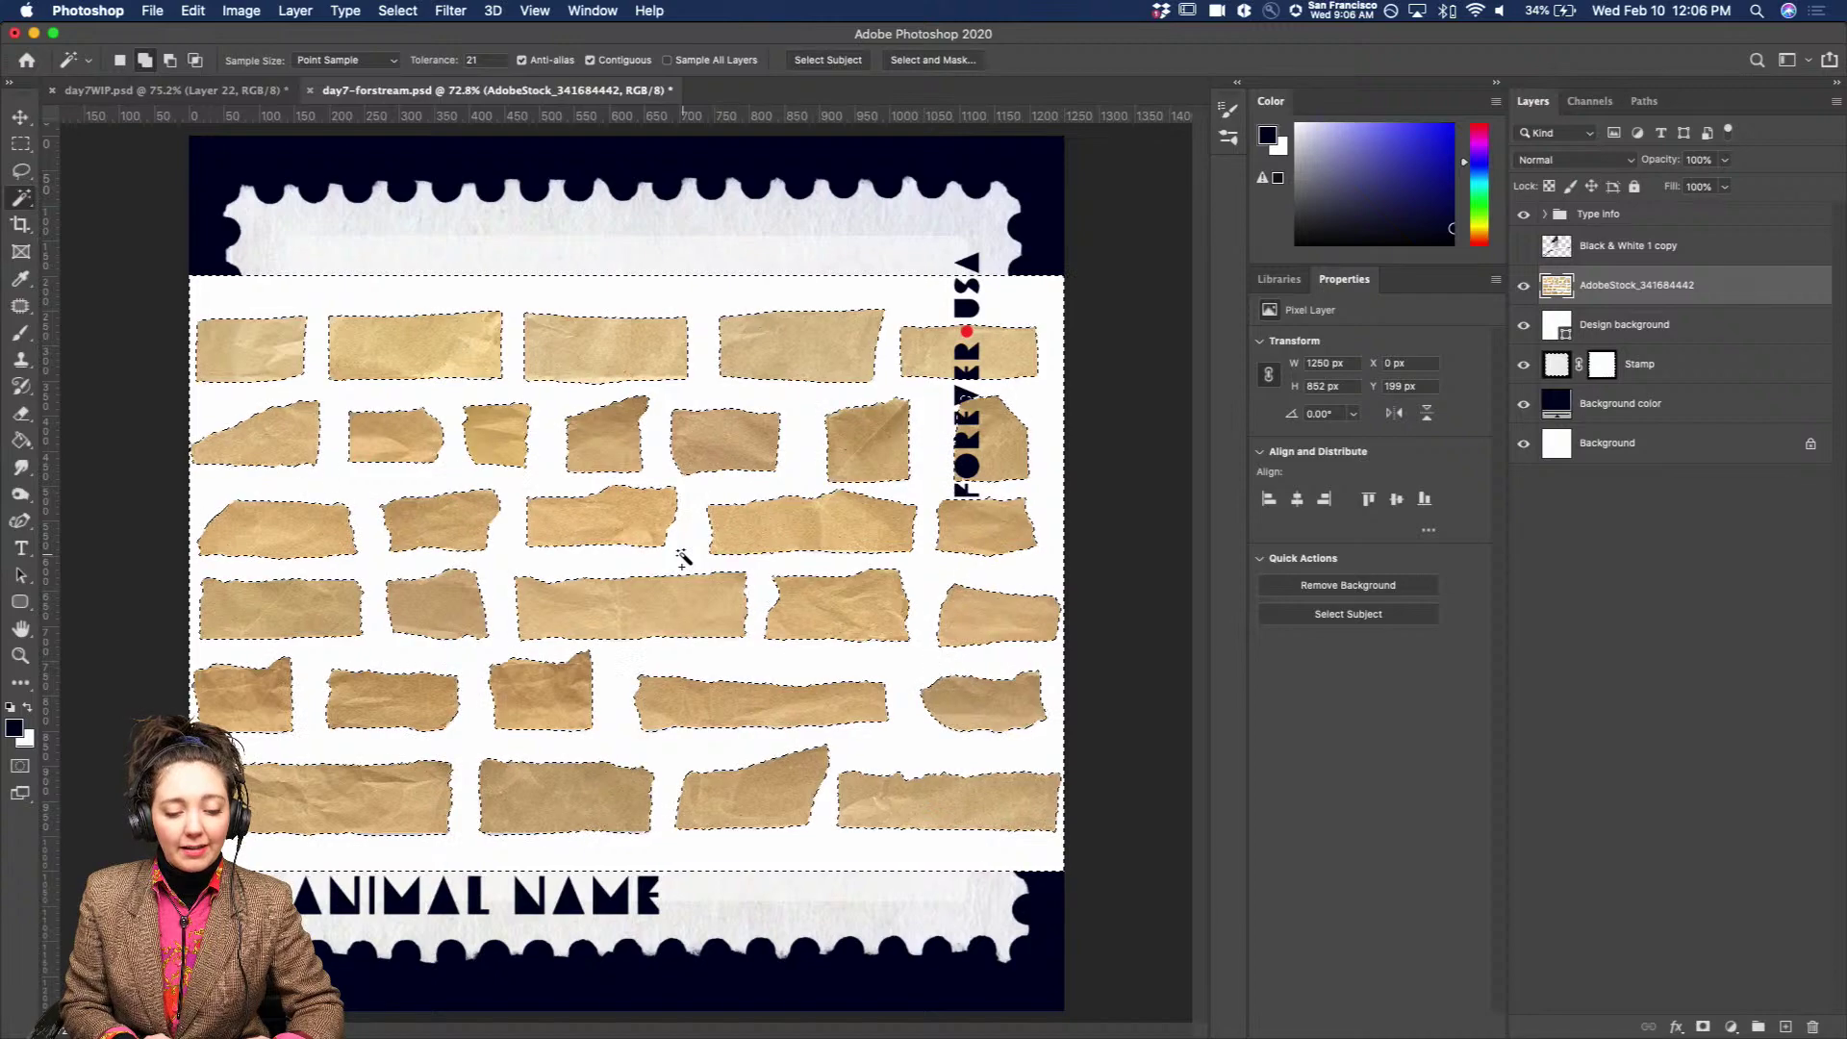
{"action": "key", "text": "Delete"}
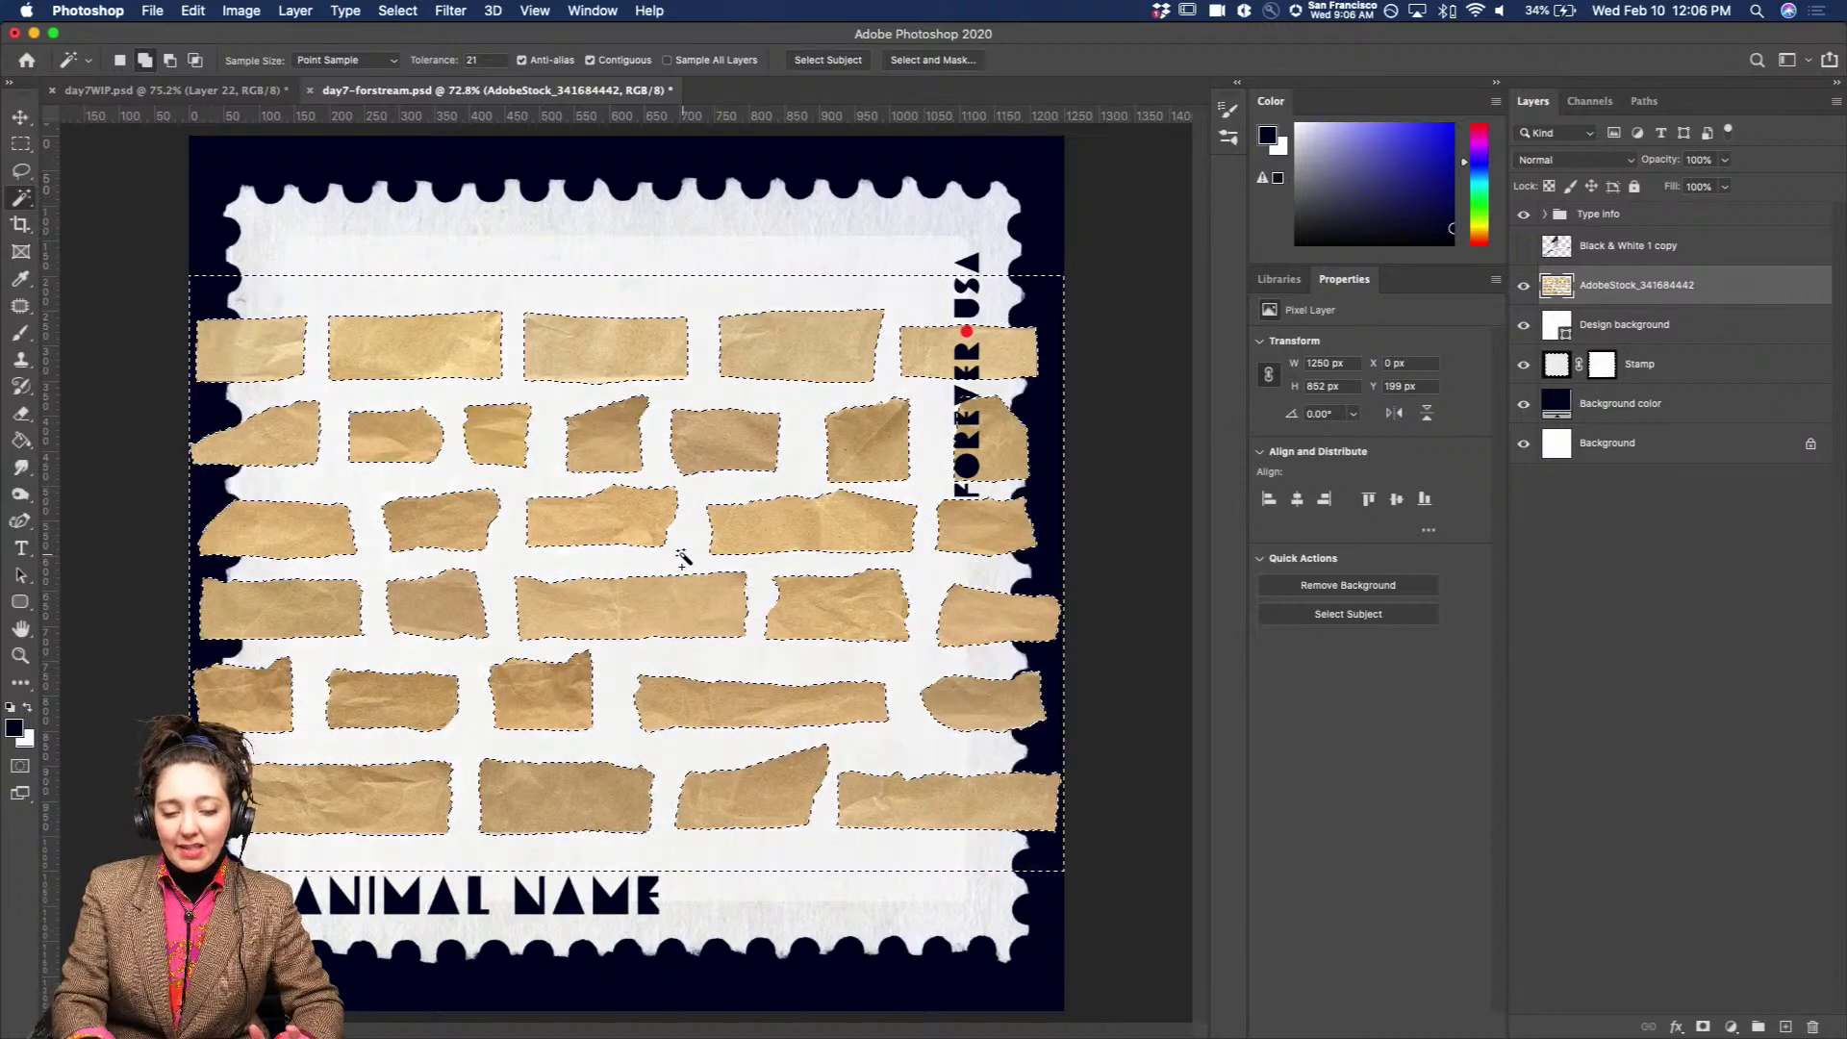
{"action": "key", "text": "ctrl+d"}
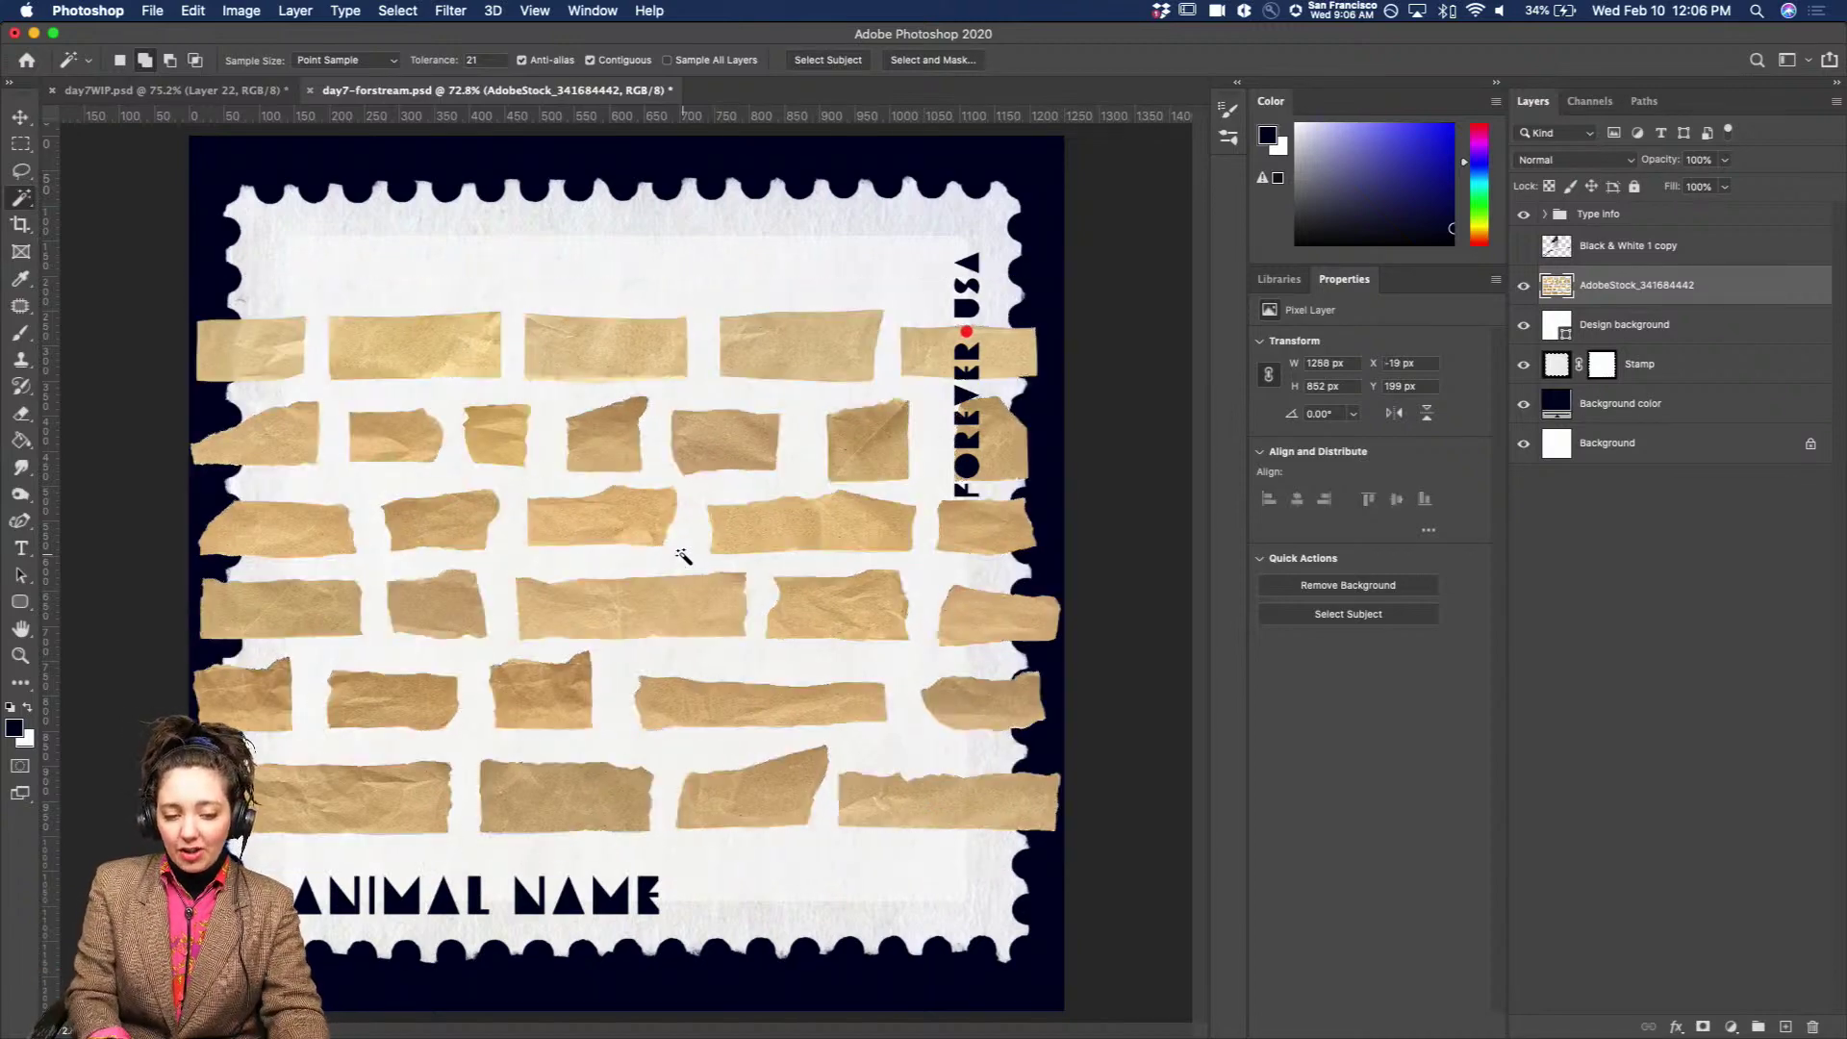
Check the cut paper edges up close, undo the white background deletion, and clear the selection.
{"action": "scroll", "coordinate": [683, 555], "scroll_direction": "up", "scroll_amount": 10}
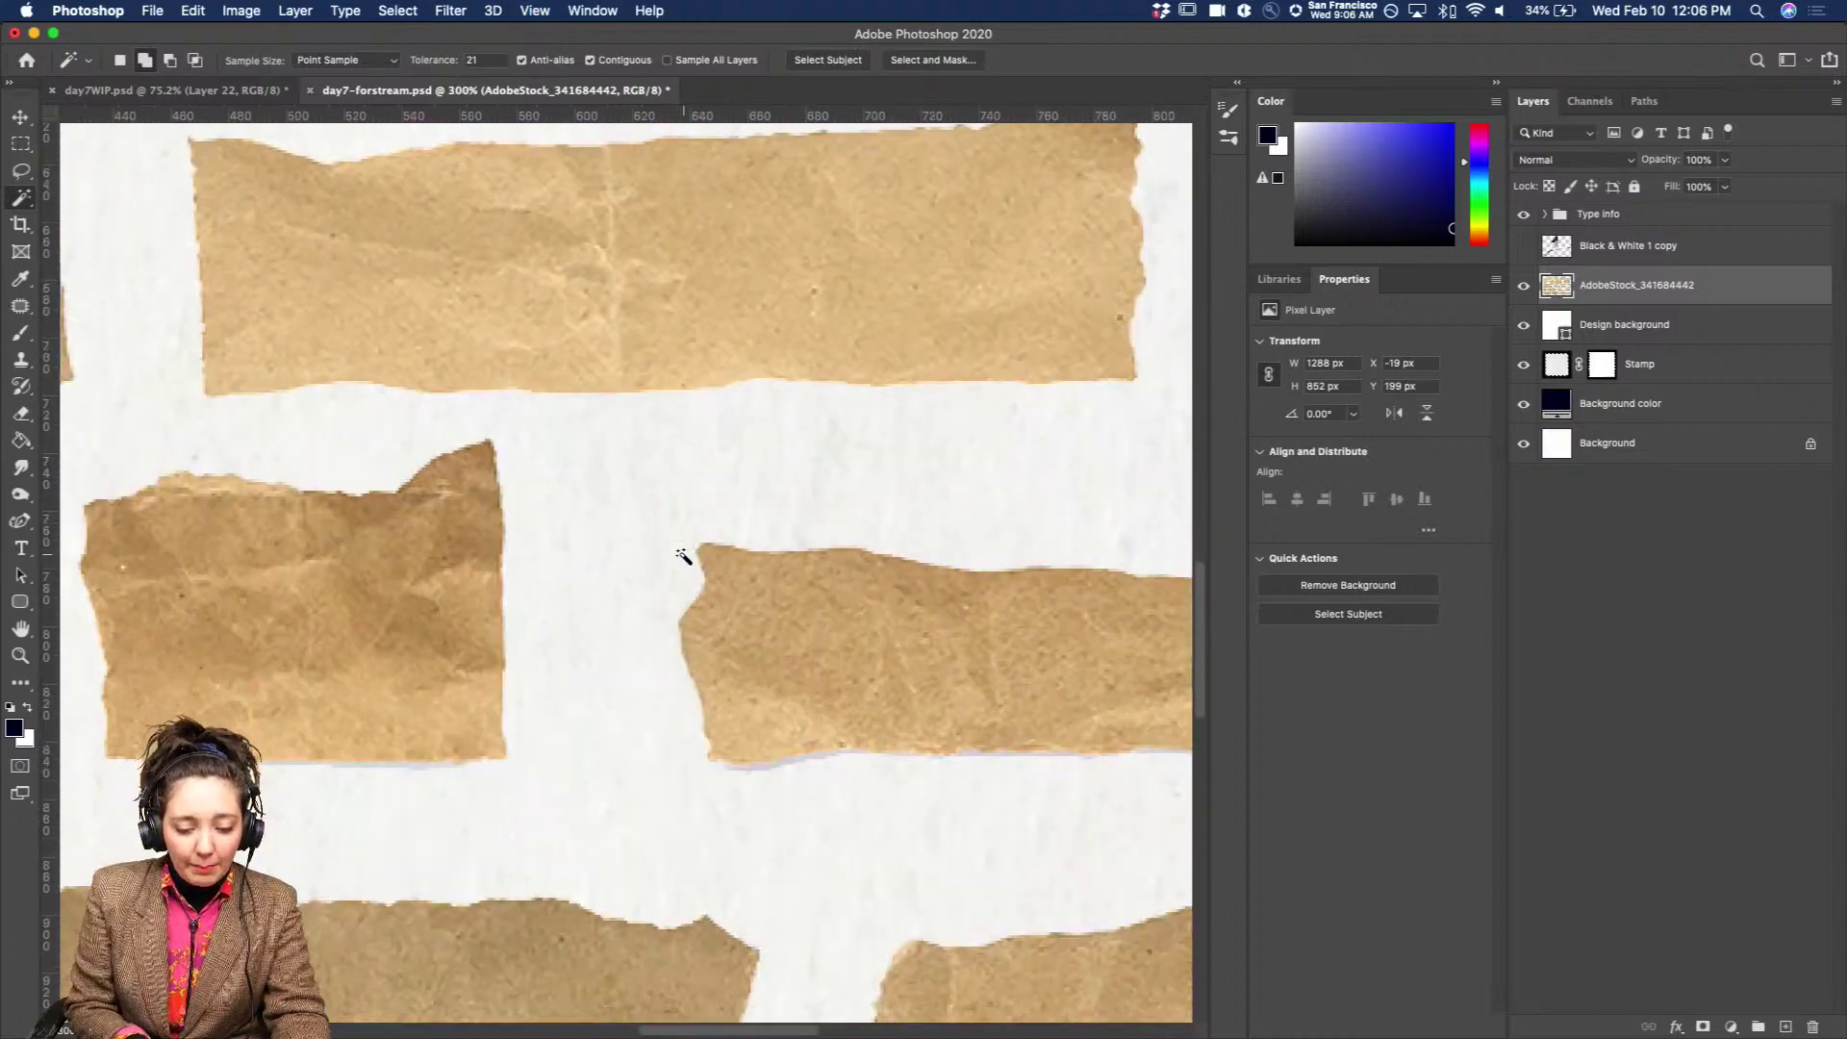
{"action": "scroll", "coordinate": [683, 555], "scroll_direction": "down", "scroll_amount": 5}
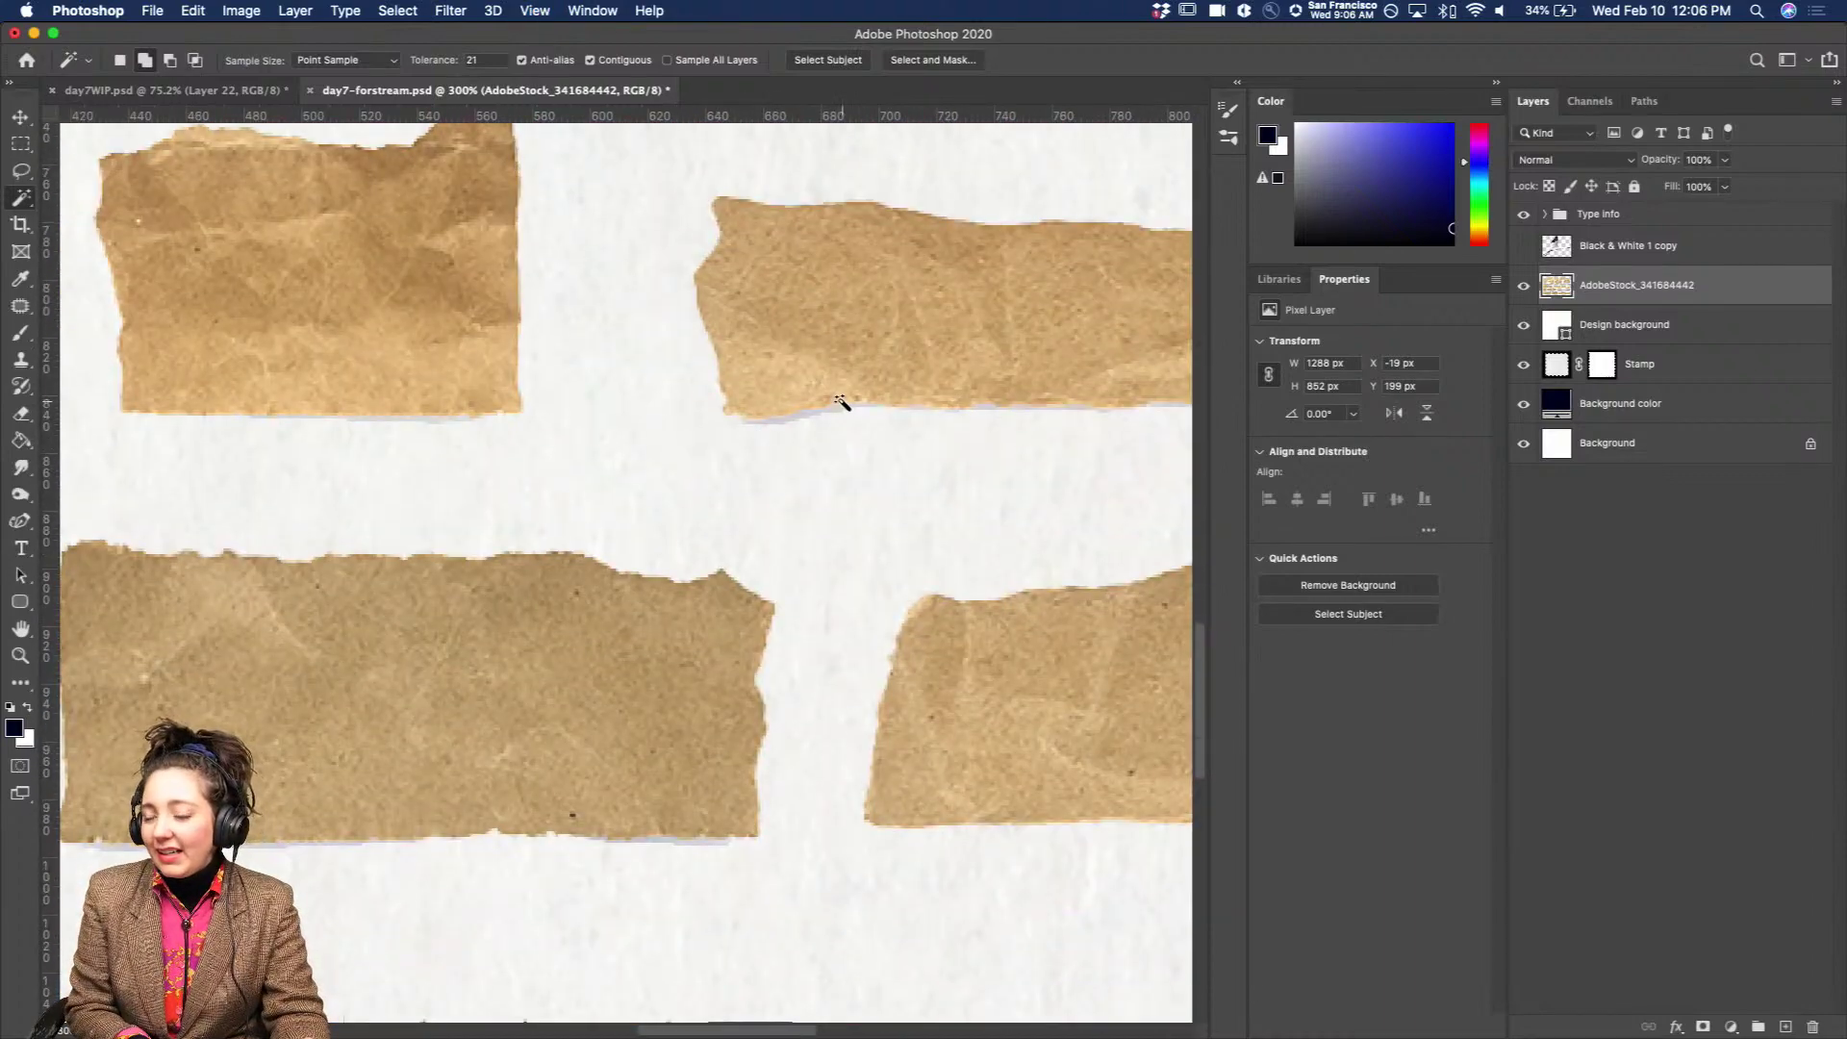
{"action": "scroll", "coordinate": [594, 659], "scroll_direction": "down", "scroll_amount": 5}
{"action": "scroll", "coordinate": [594, 660], "scroll_direction": "left", "scroll_amount": 3}
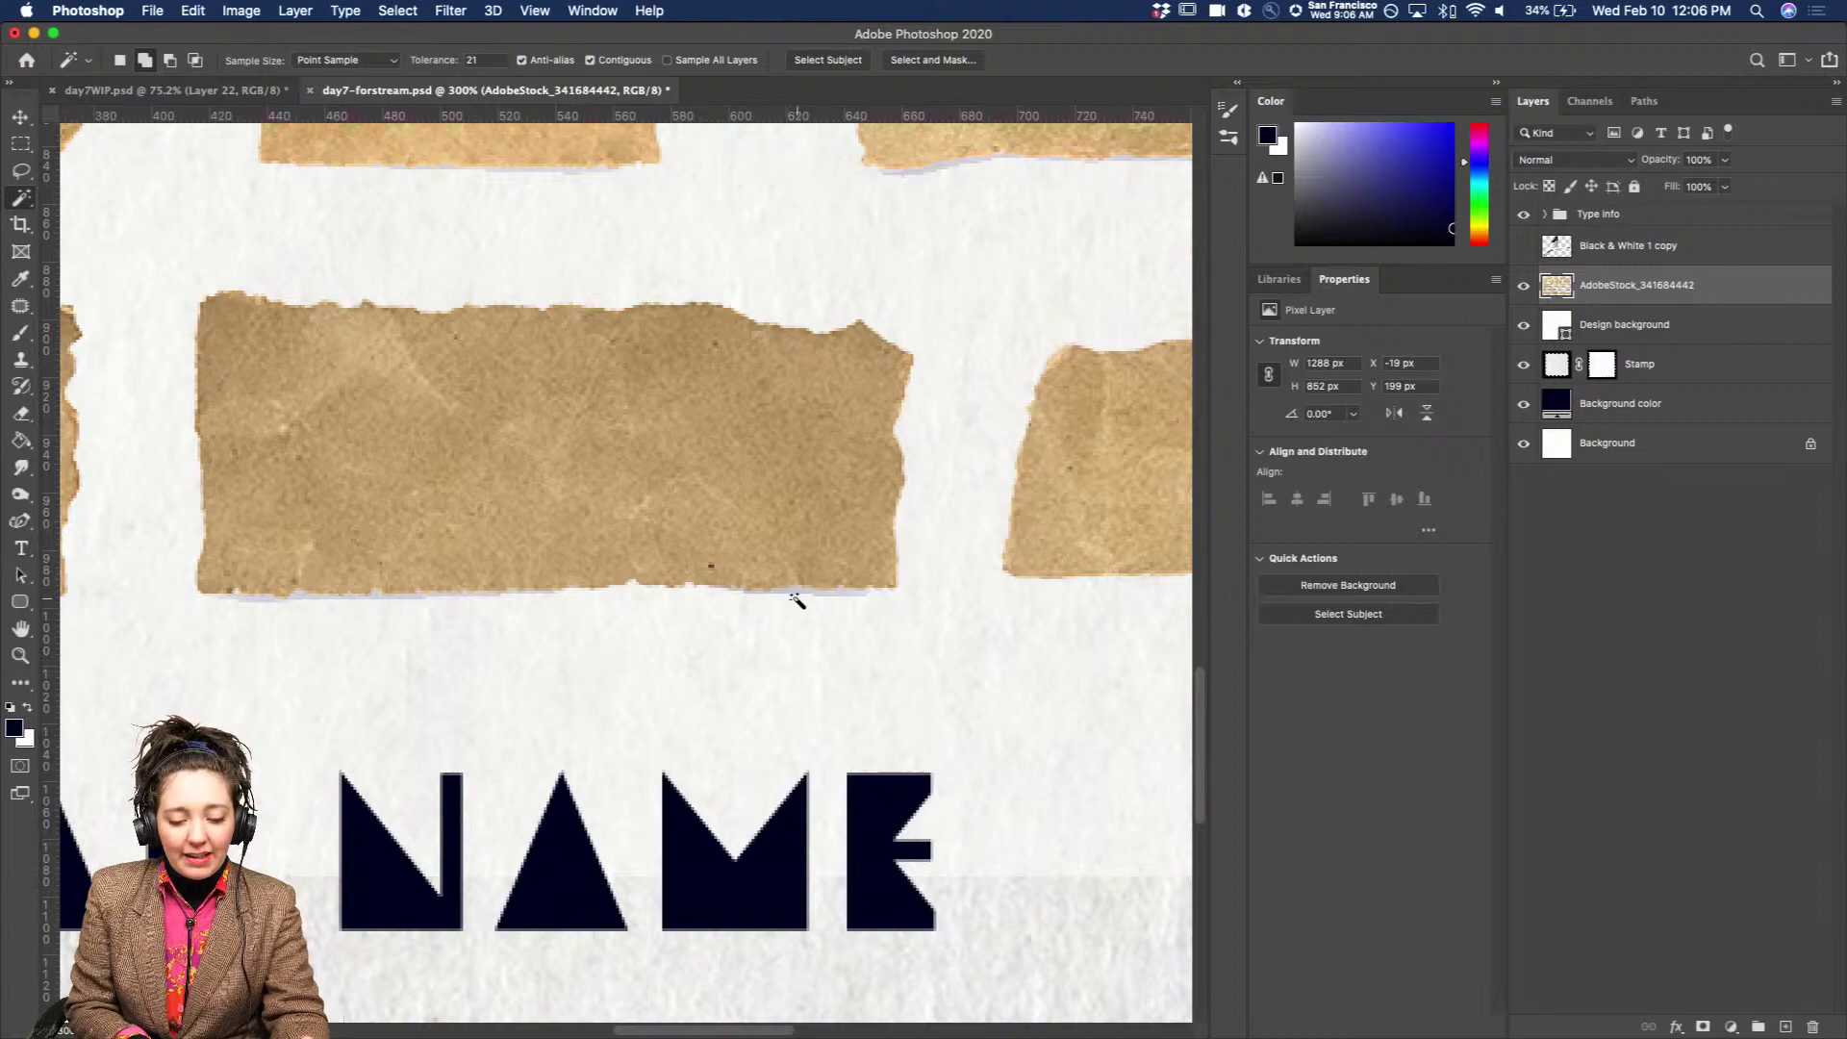
{"action": "scroll", "coordinate": [584, 597], "scroll_direction": "left", "scroll_amount": 4}
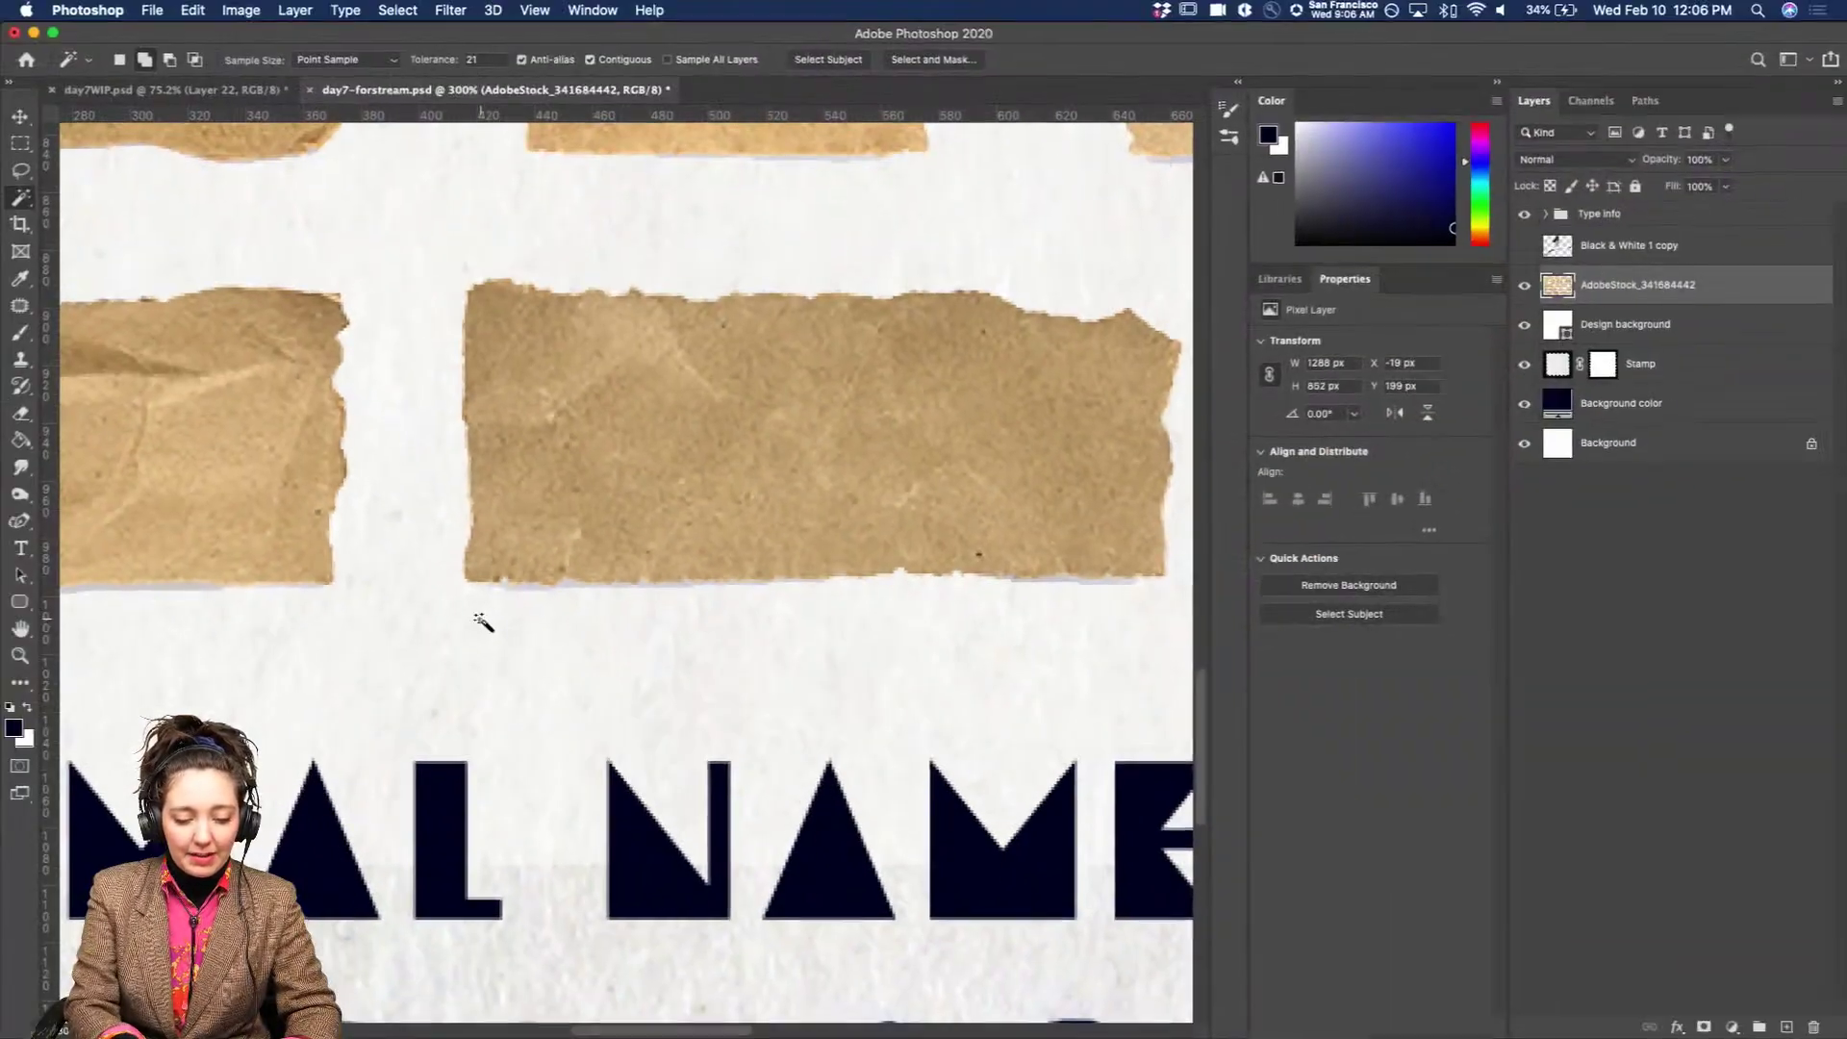
{"action": "scroll", "coordinate": [480, 620], "scroll_direction": "up", "scroll_amount": 4}
{"action": "key", "text": "super+0"}
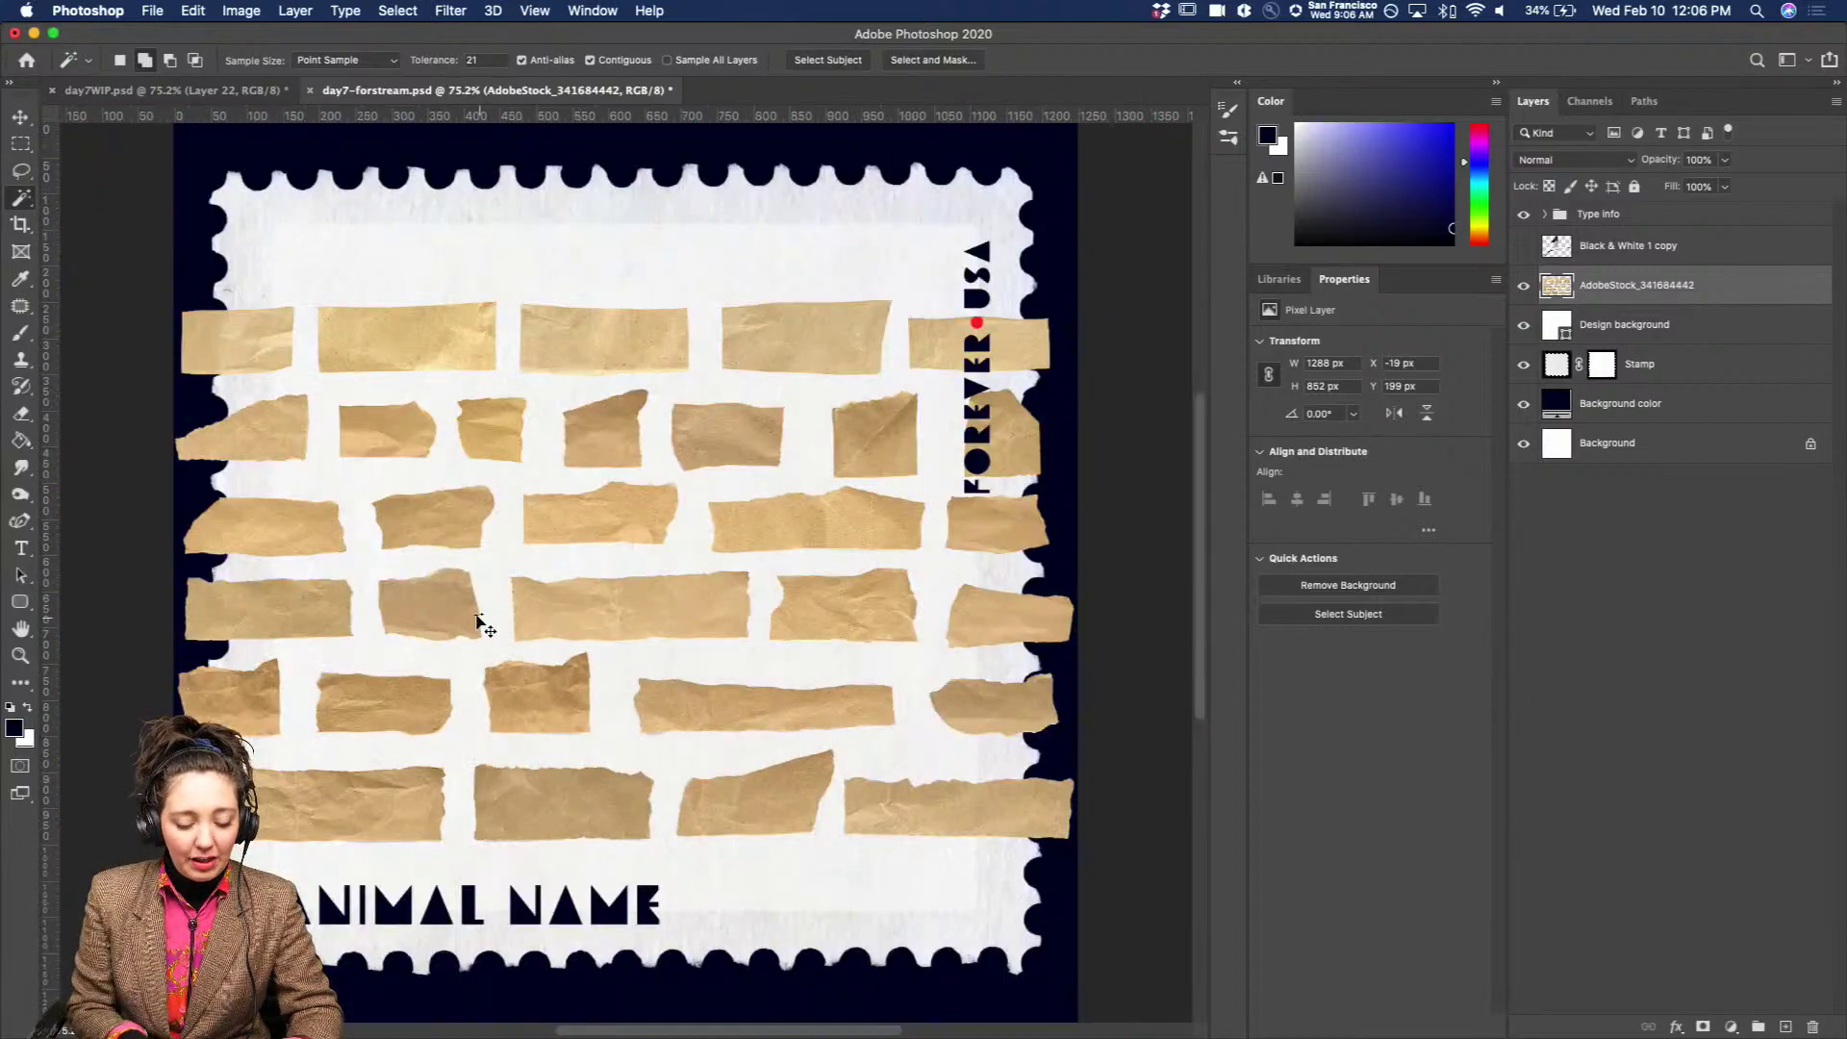
{"action": "key", "text": "super+z"}
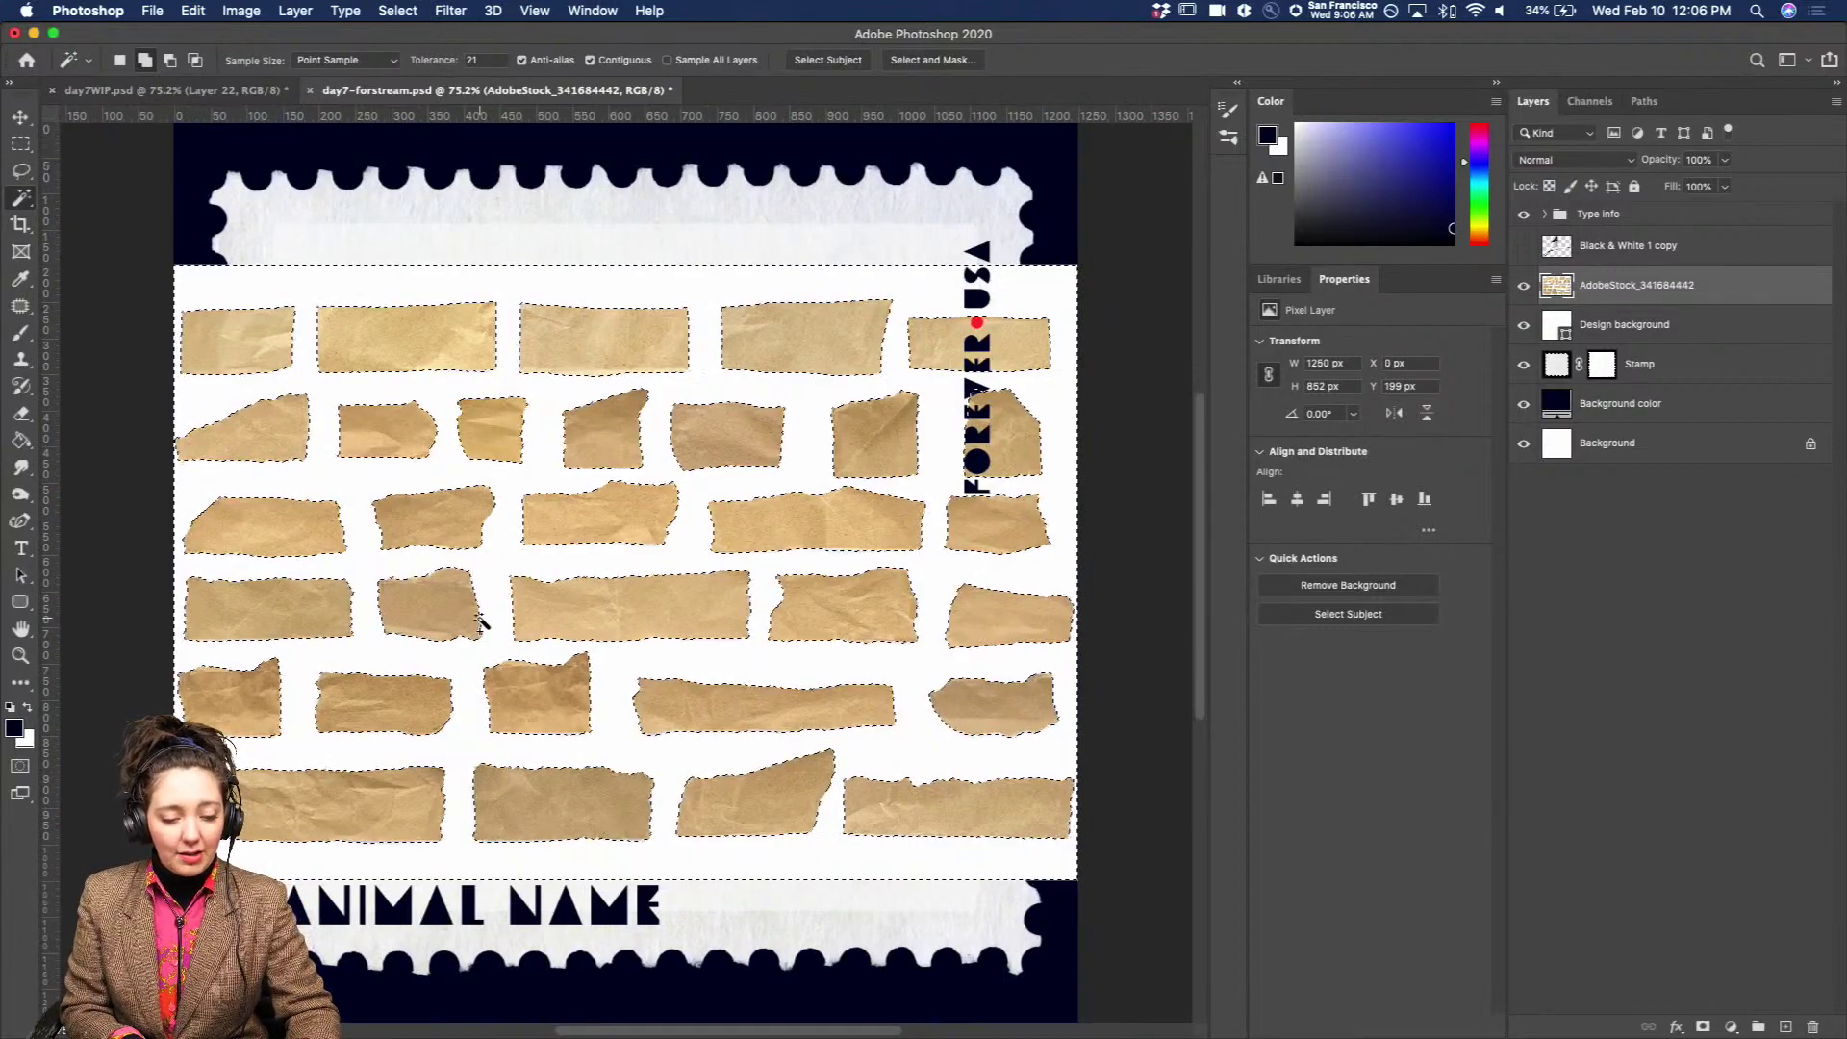
{"action": "key", "text": "super+d"}
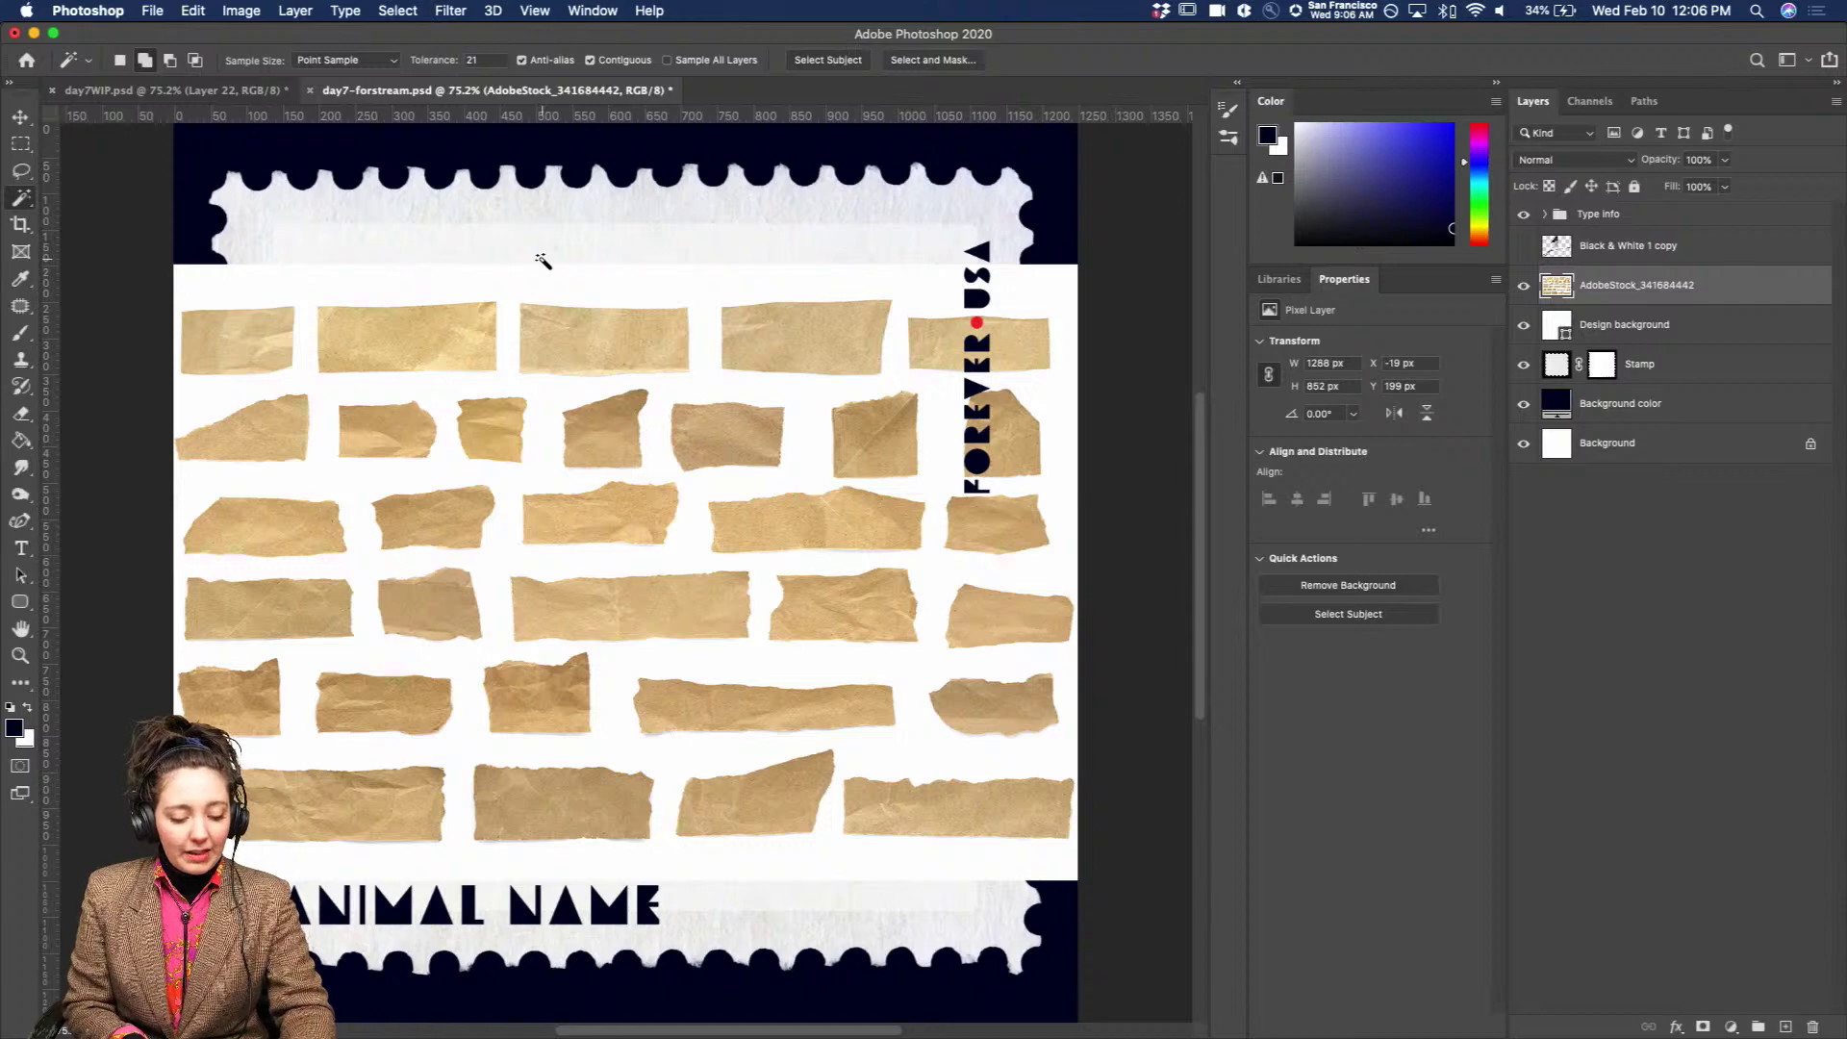
Select the white background around the torn paper pieces with the Magic Wand and expand the selection by 2 pixels.
{"action": "left_click", "coordinate": [543, 262]}
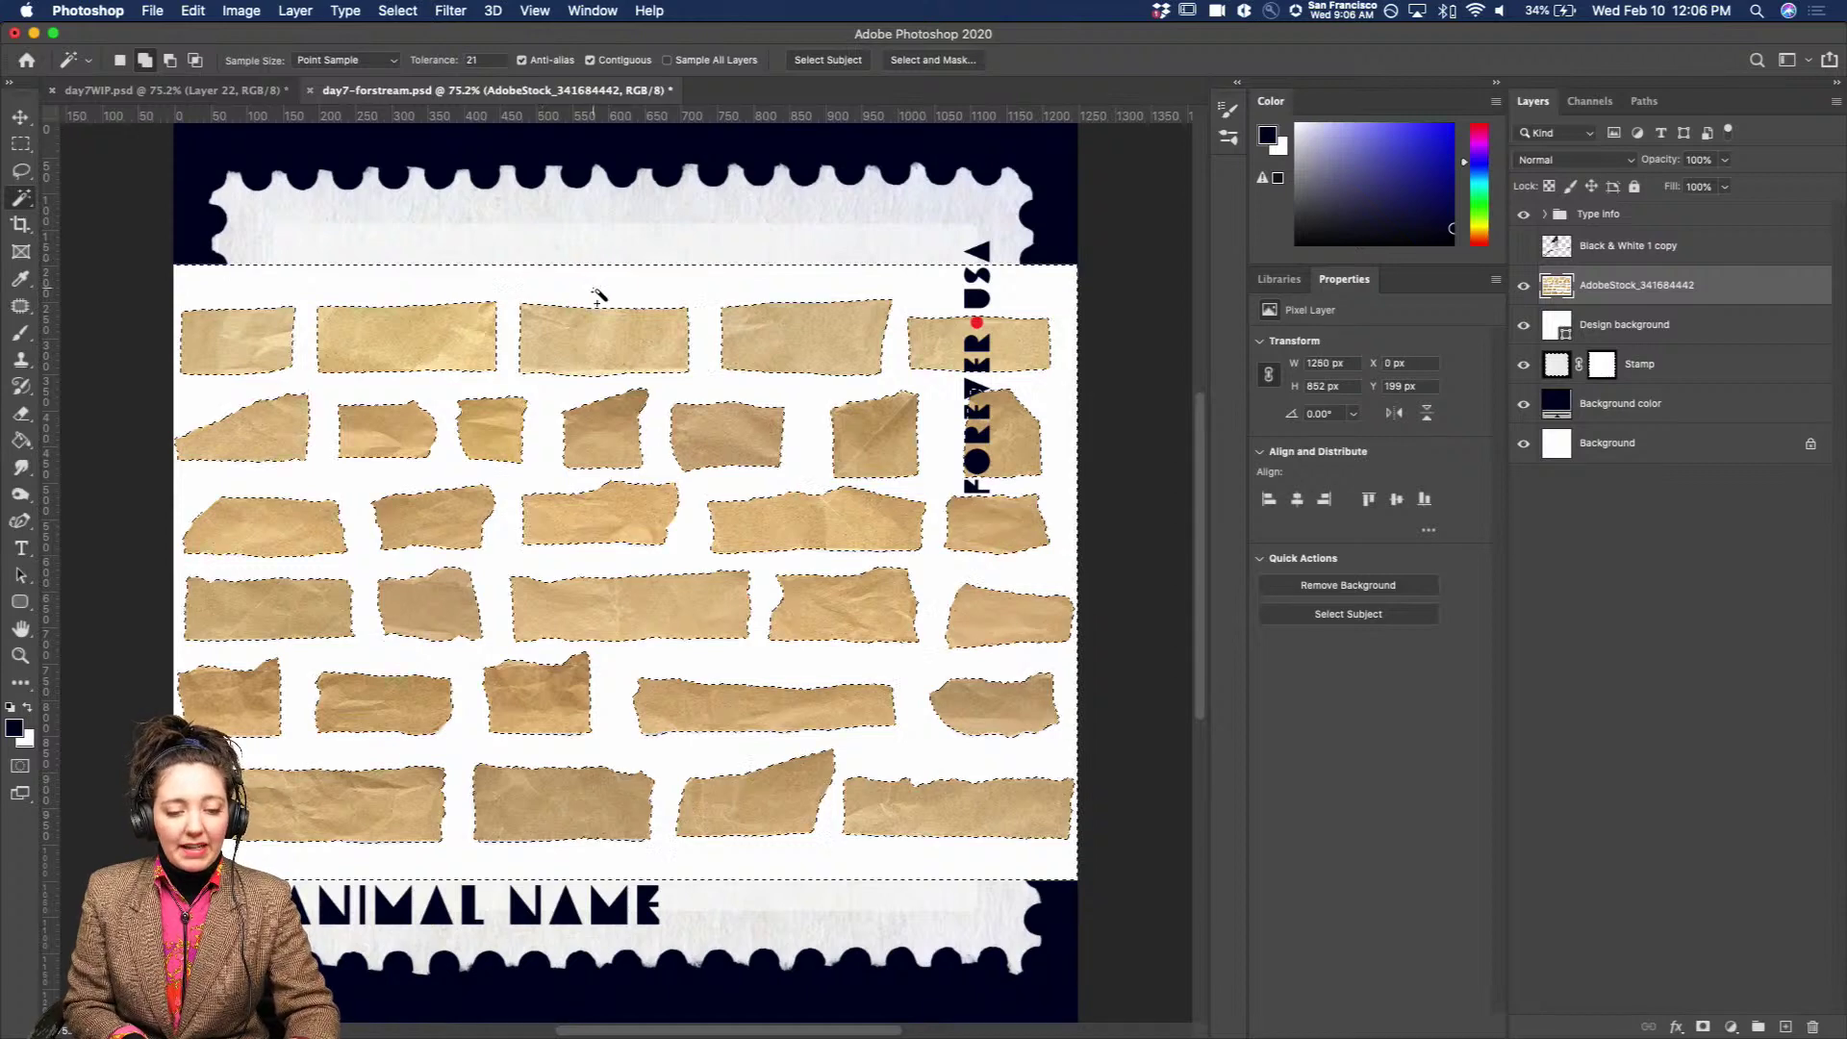
{"action": "left_click", "coordinate": [420, 10]}
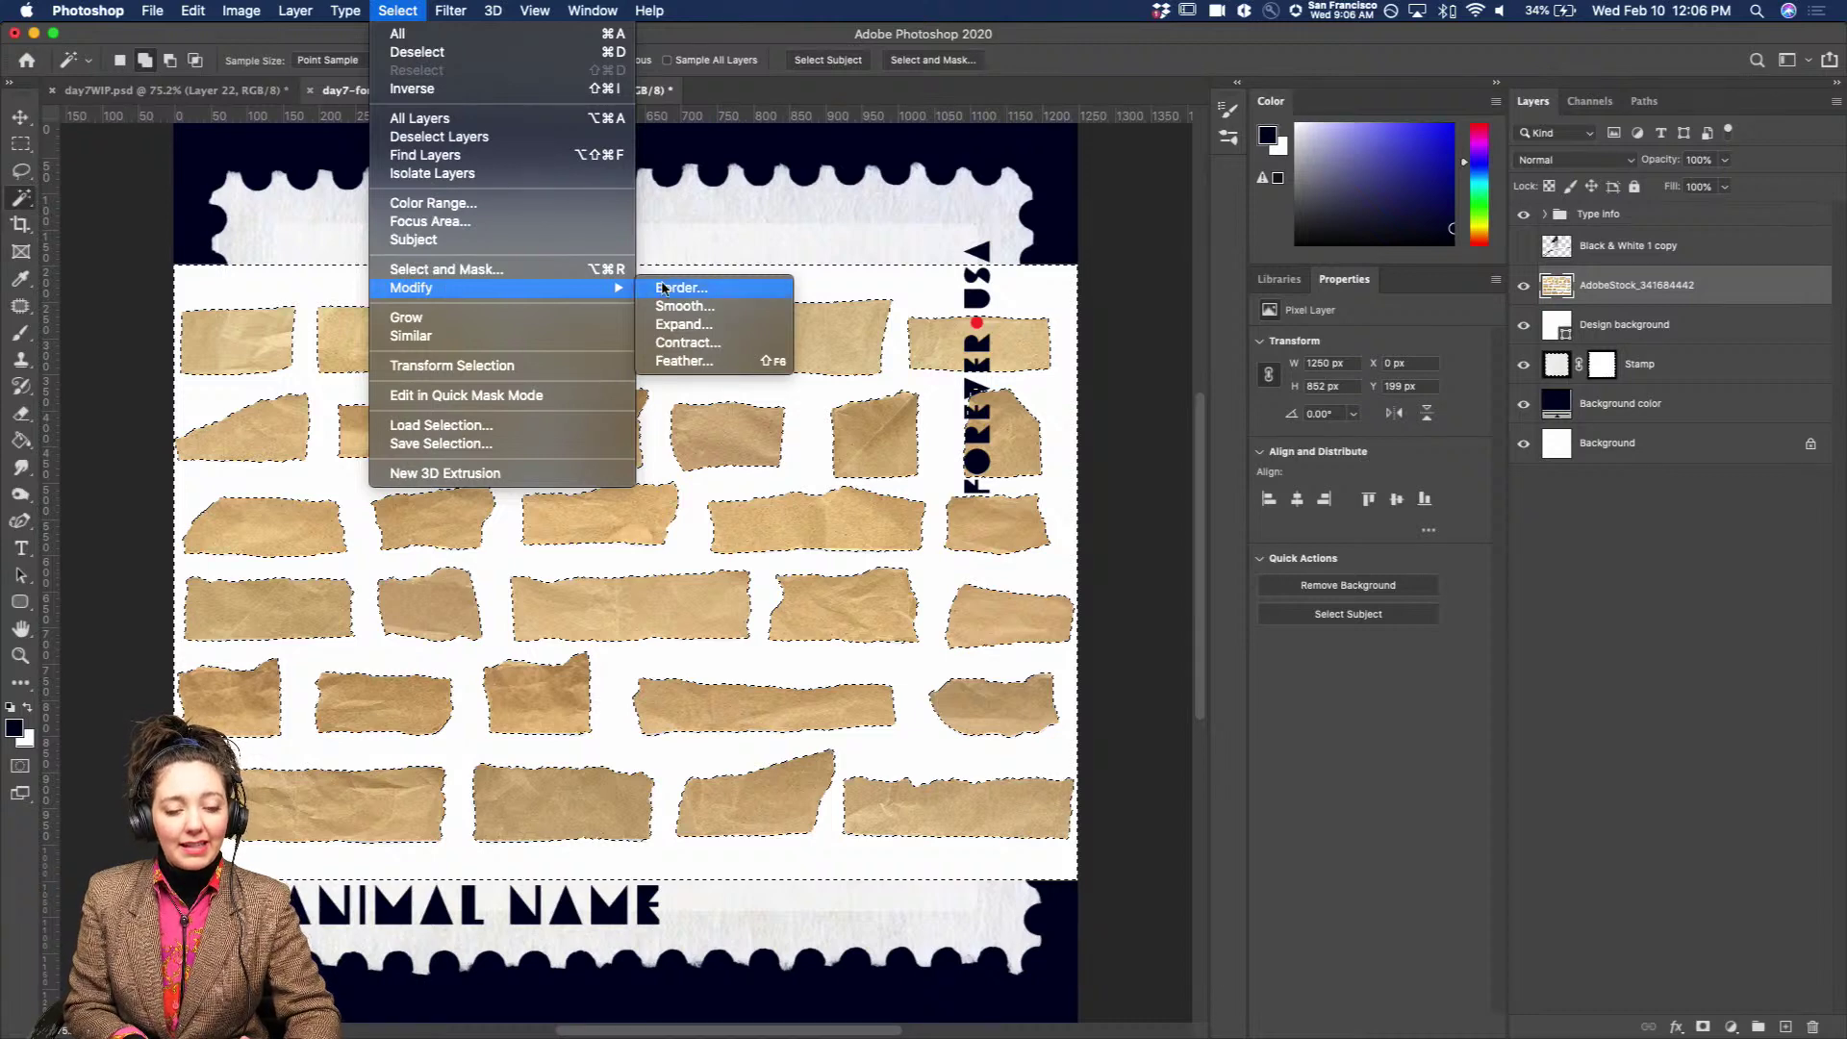
{"action": "left_click", "coordinate": [680, 326]}
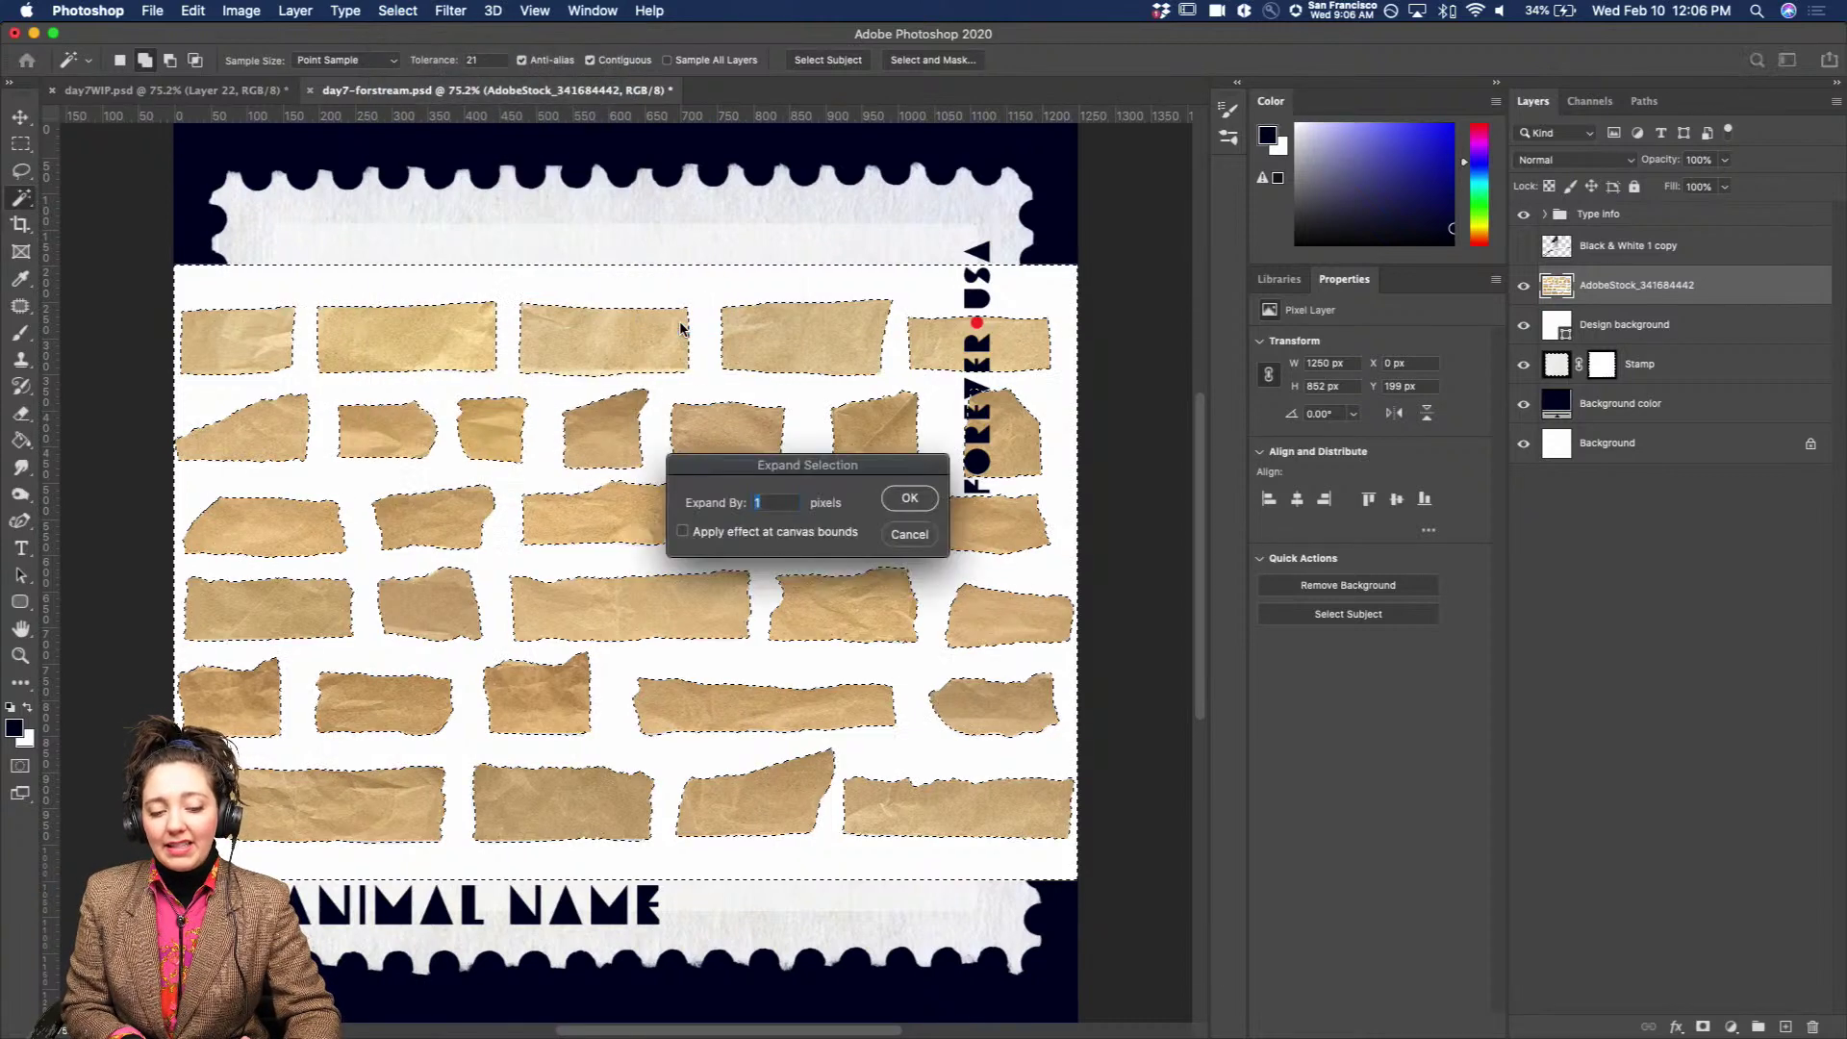
{"action": "type", "text": "2"}
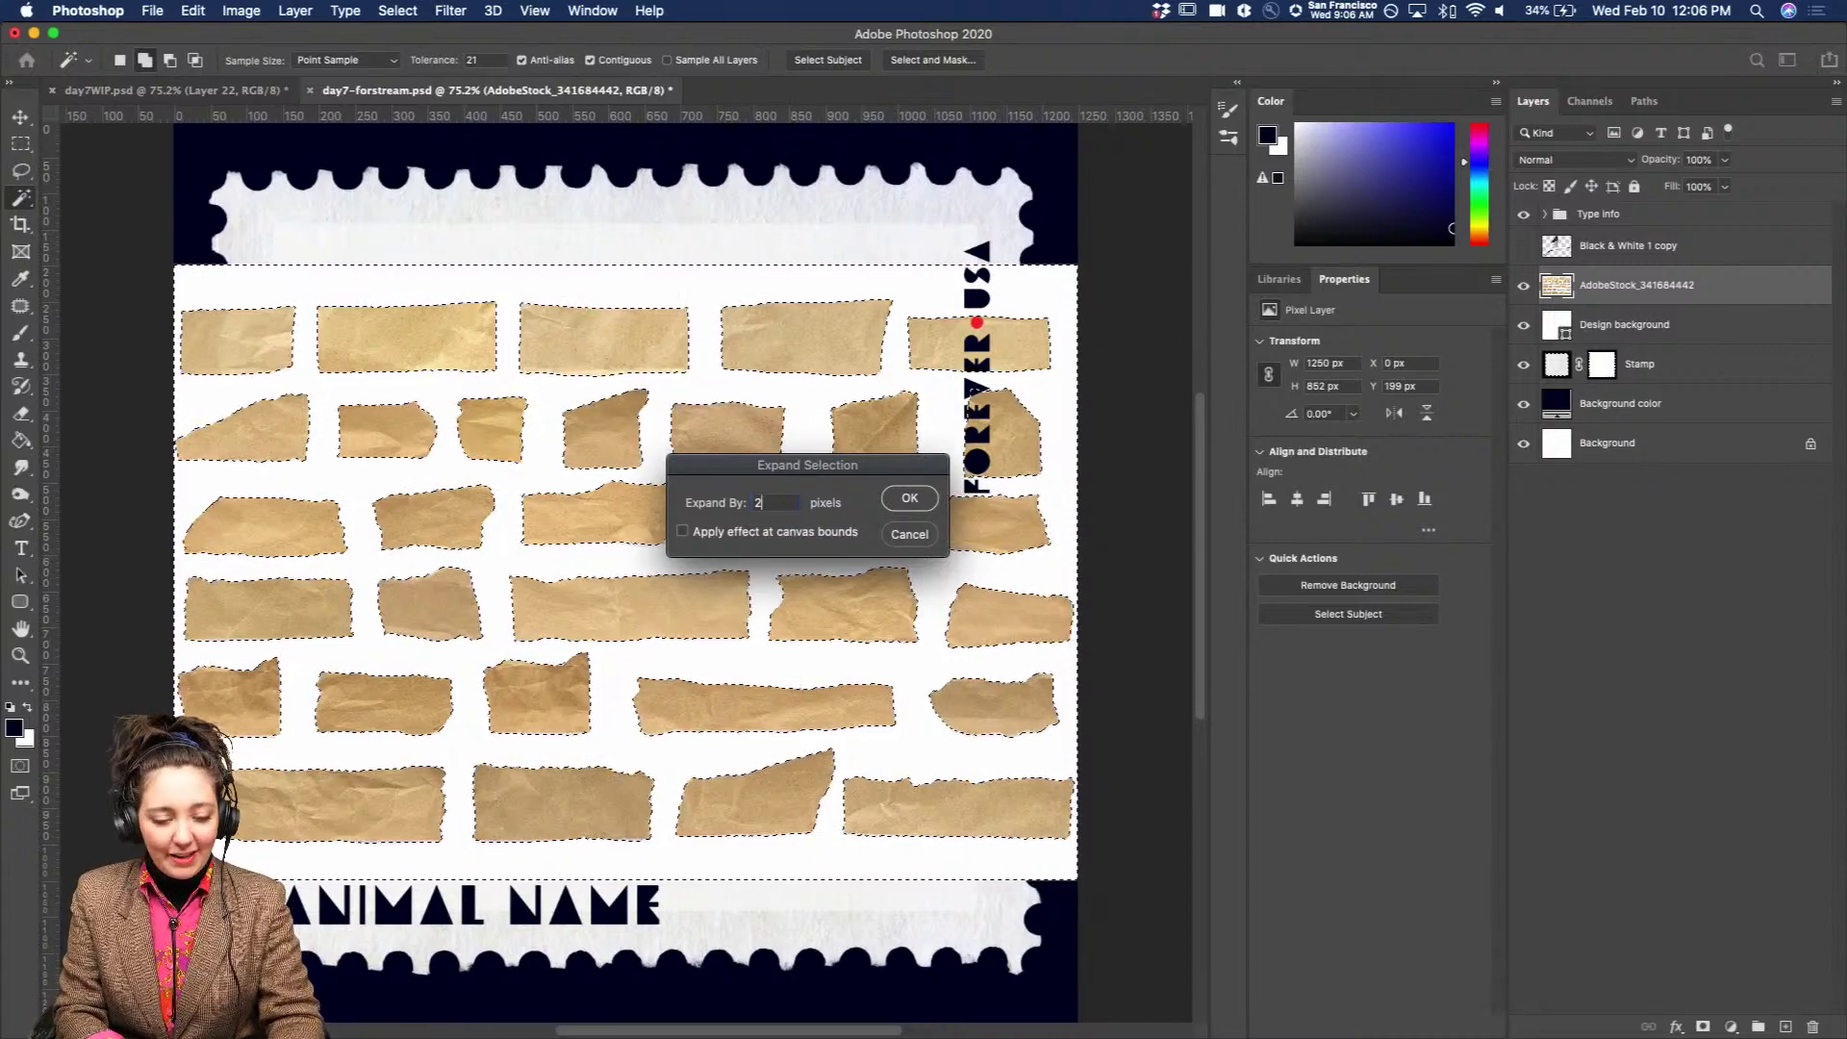
{"action": "key", "text": "Return"}
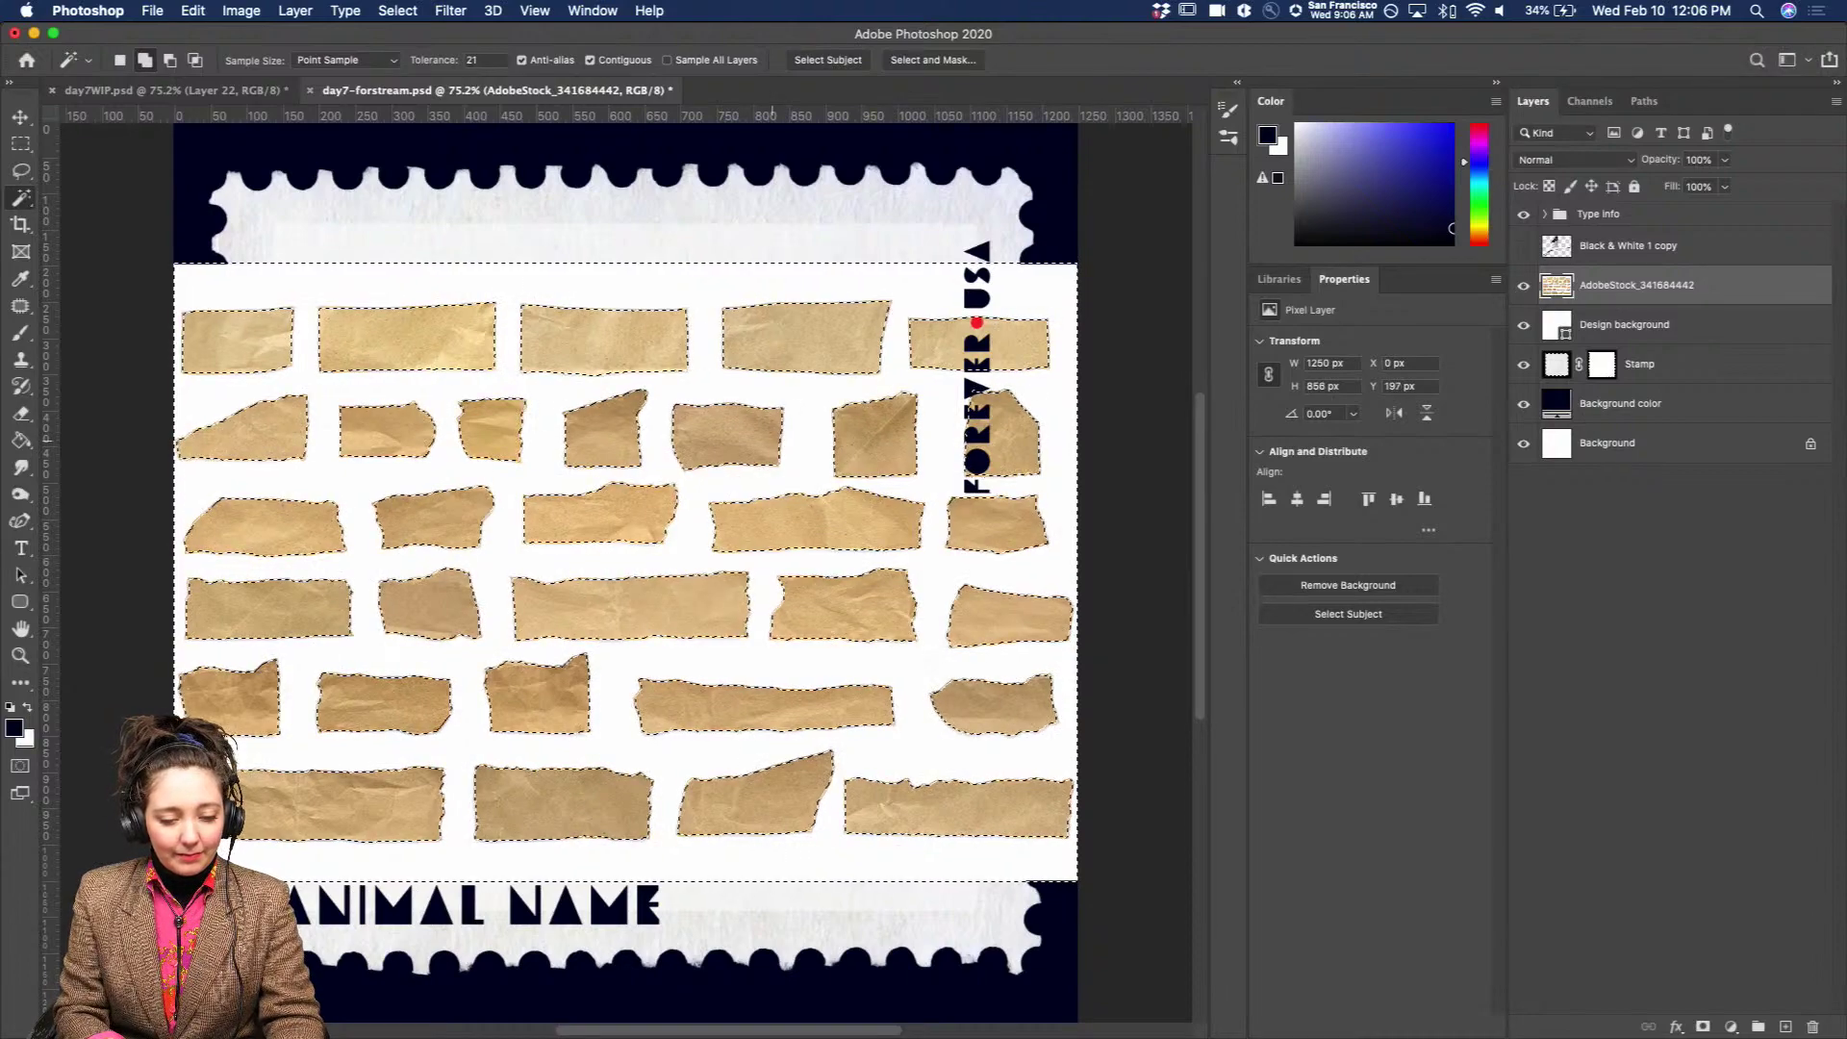
Check the expanded selection against the paper edges, delete the white background, and deselect.
{"action": "key", "text": "super+plus"}
{"action": "key", "text": "super+plus"}
{"action": "key", "text": "super+plus"}
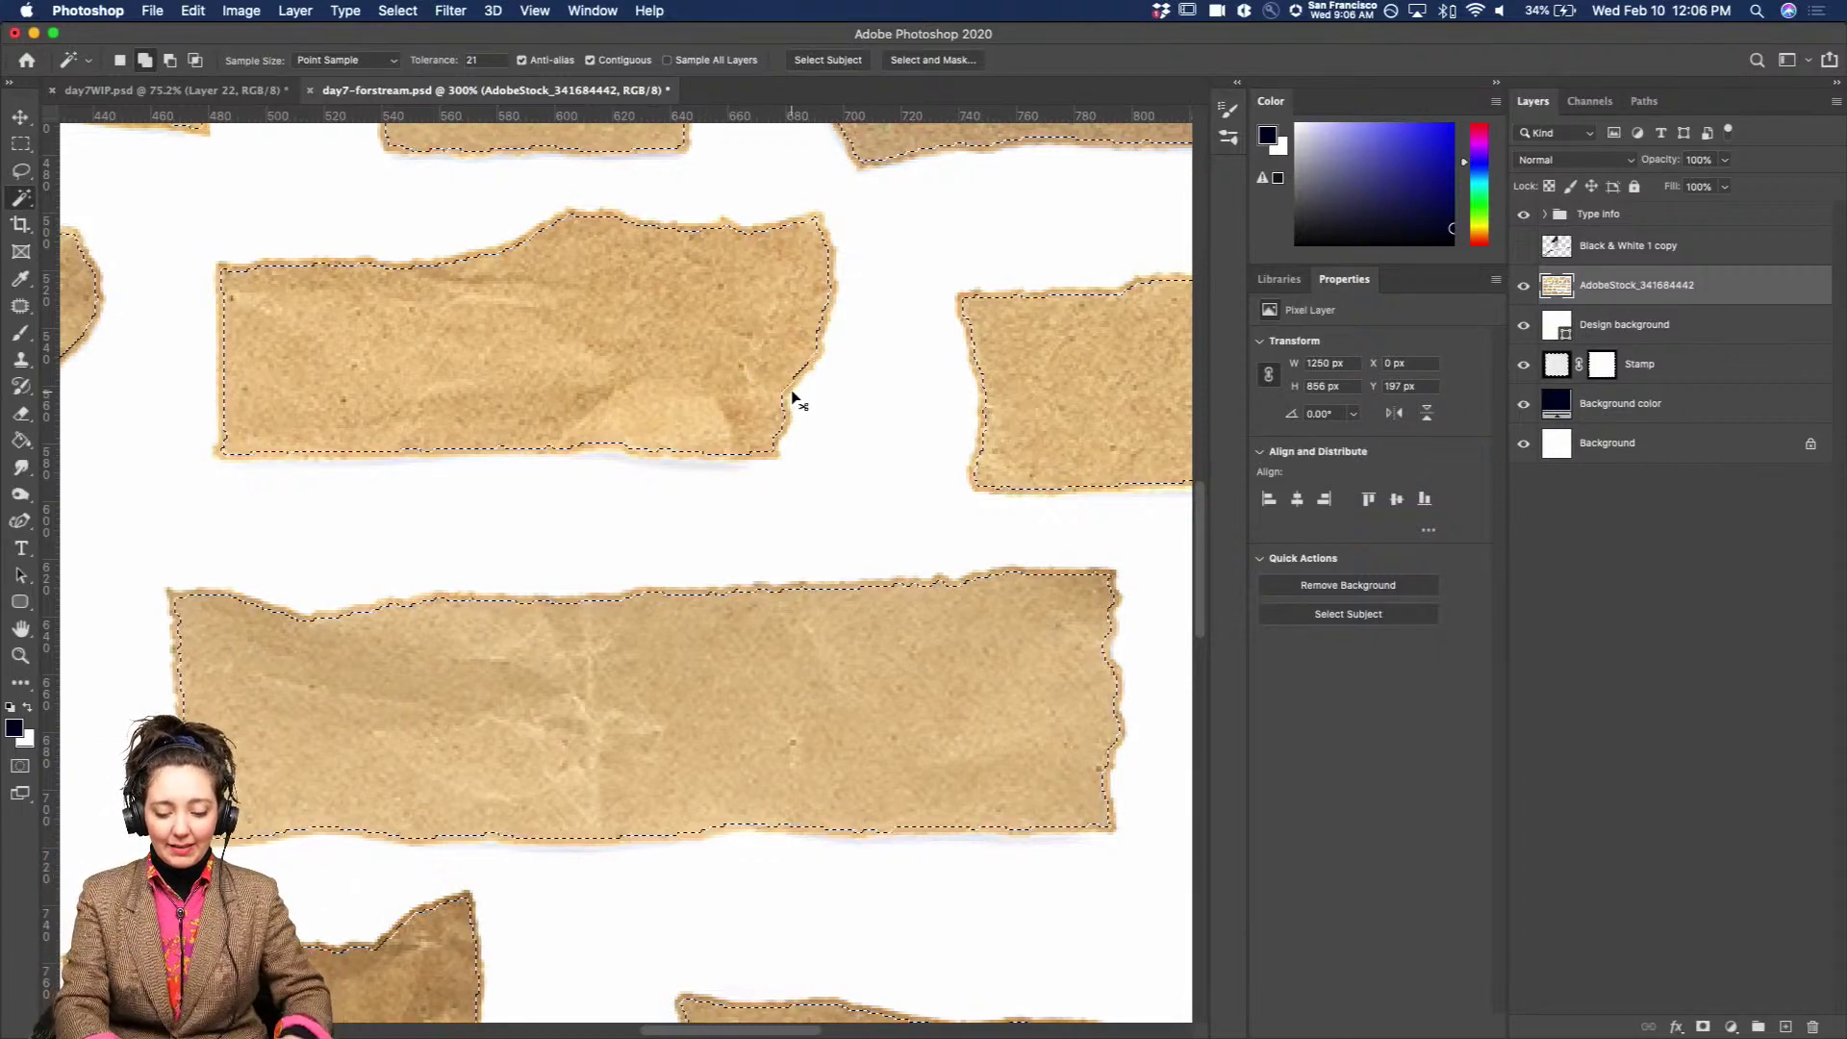
{"action": "key", "text": "super+0"}
{"action": "key", "text": "Delete"}
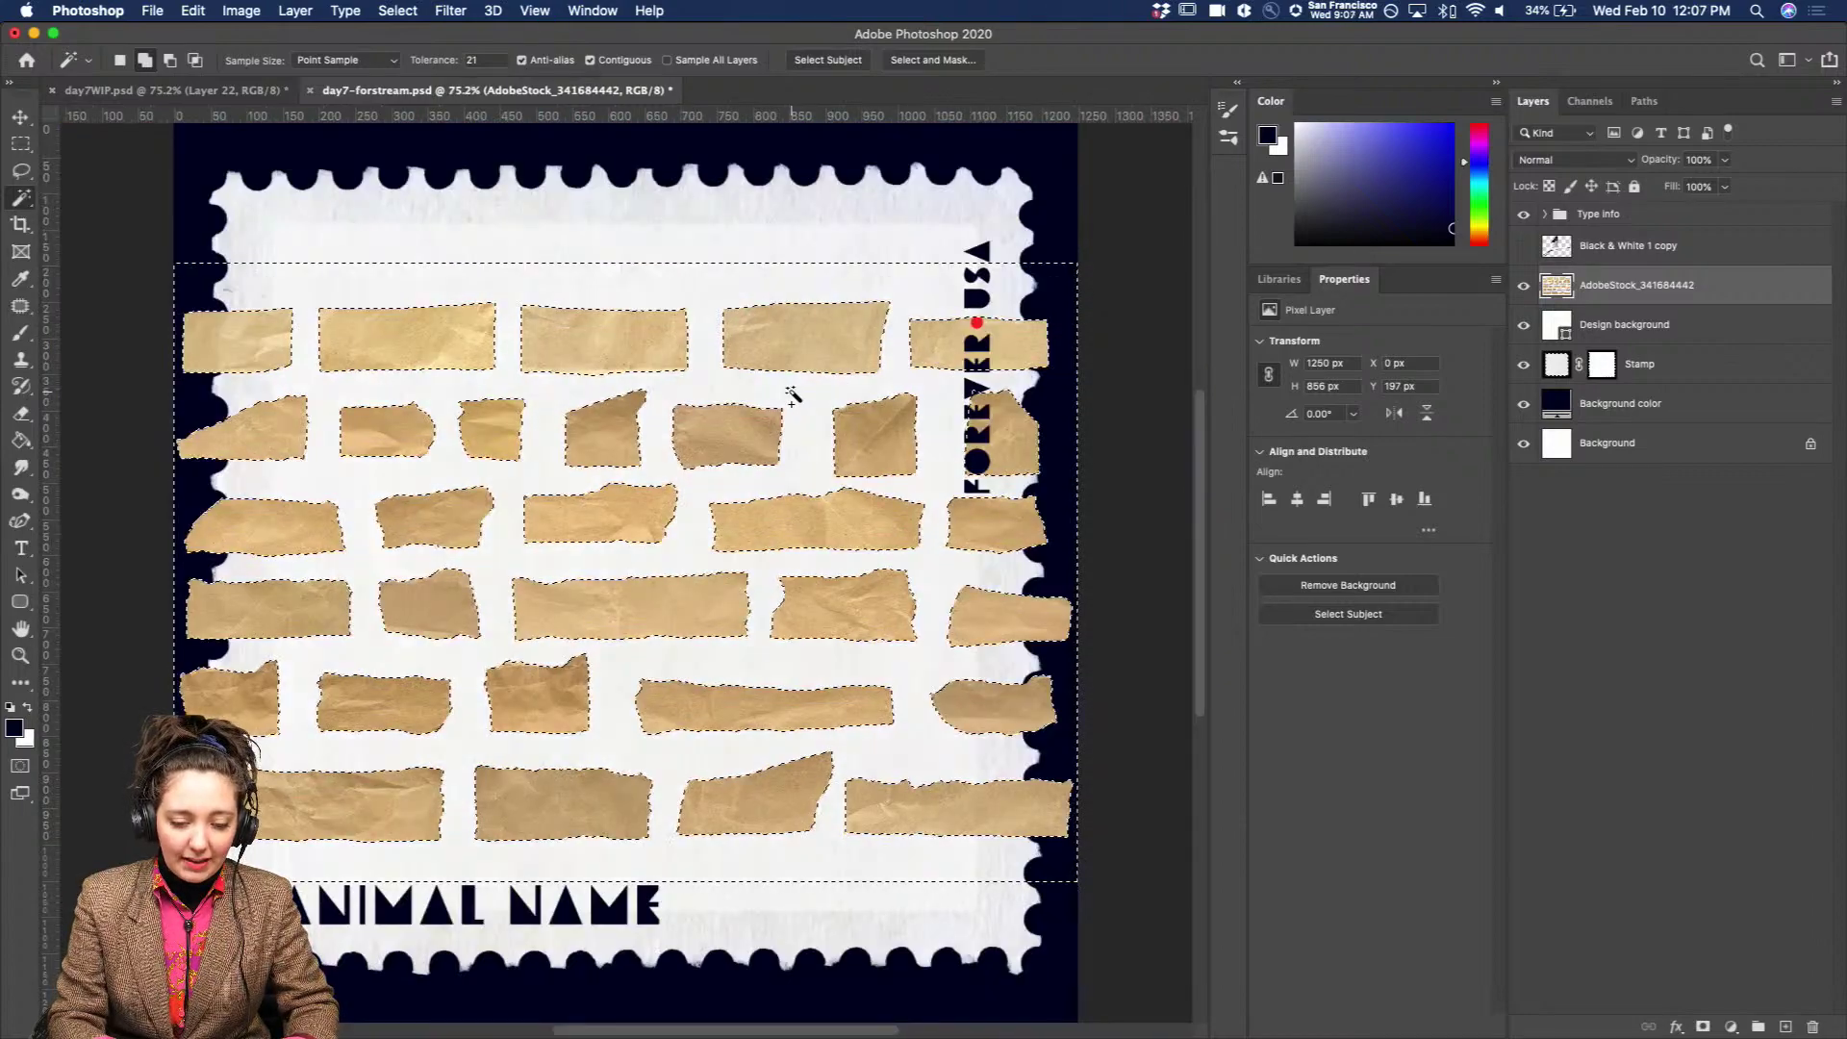
{"action": "key", "text": "super+d"}
Inspect the cut edges of the paper pieces up close, and hide and show the AdobeStock_341684442 layer.
{"action": "key", "text": "super+equal"}
{"action": "key", "text": "super+equal"}
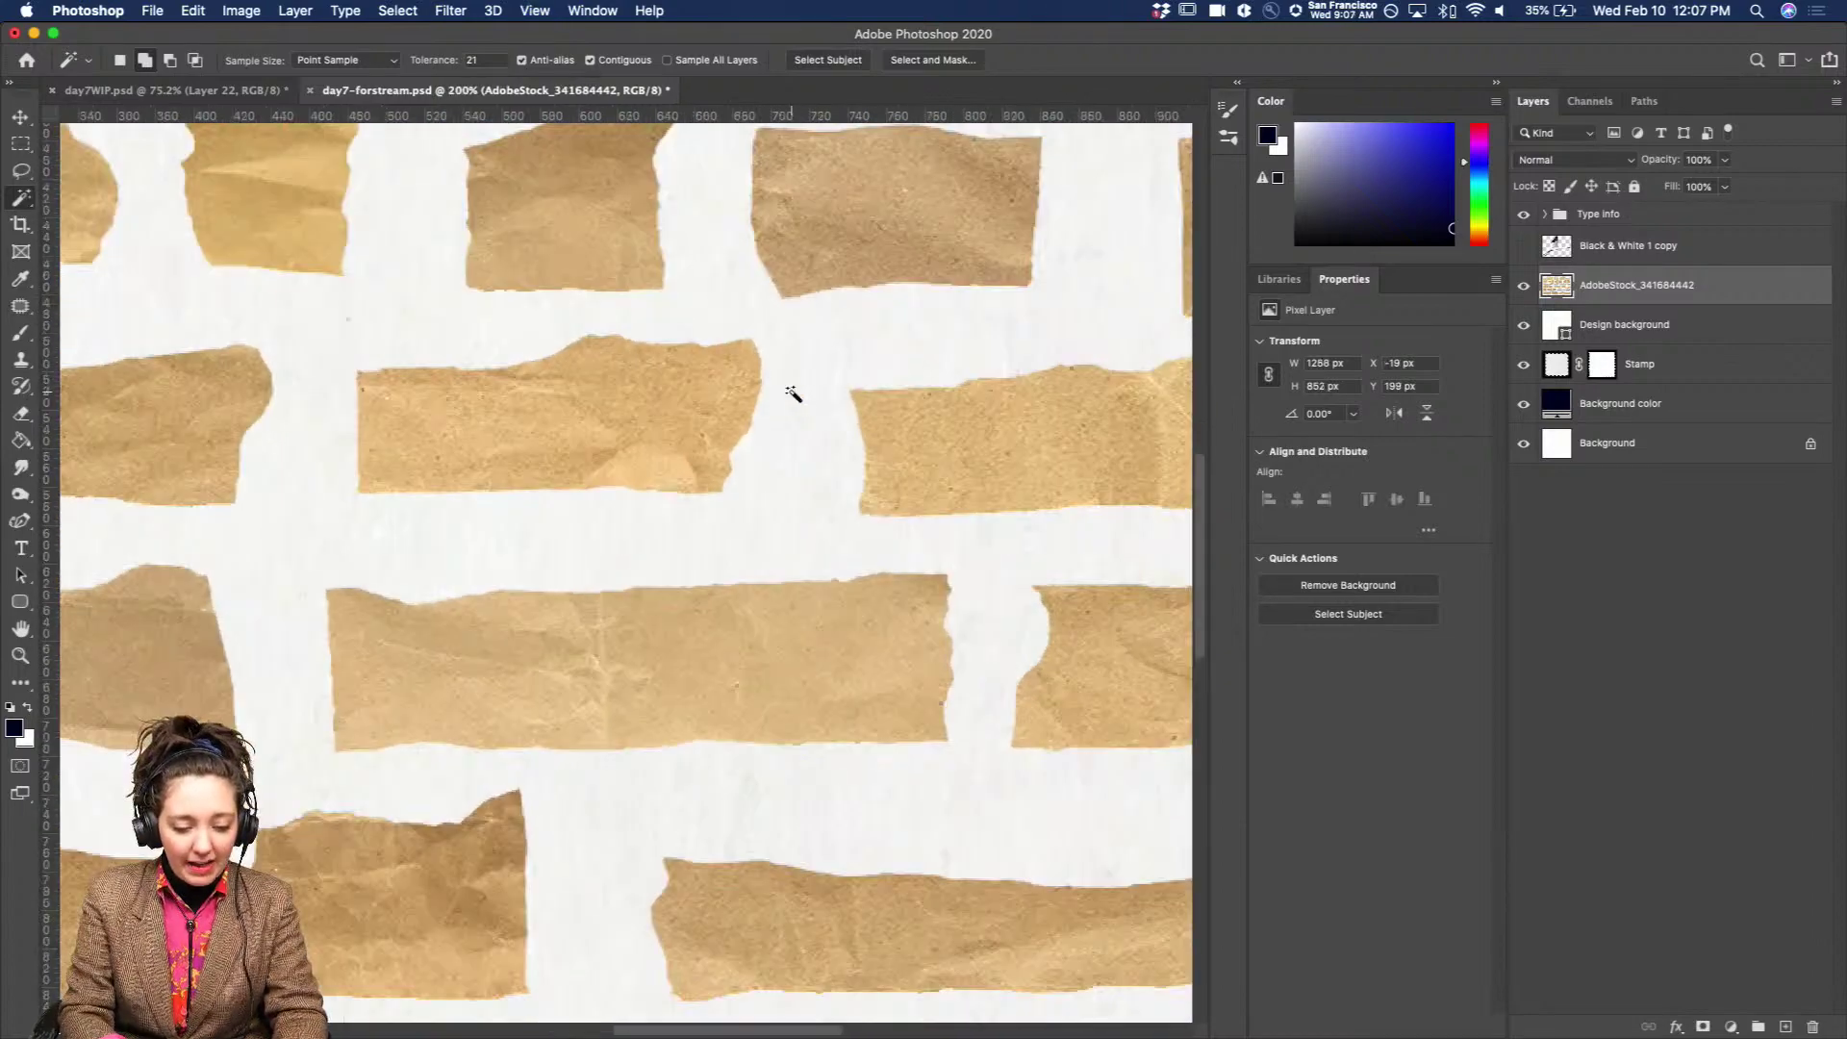
{"action": "scroll", "coordinate": [716, 606], "scroll_direction": "down", "scroll_amount": 5}
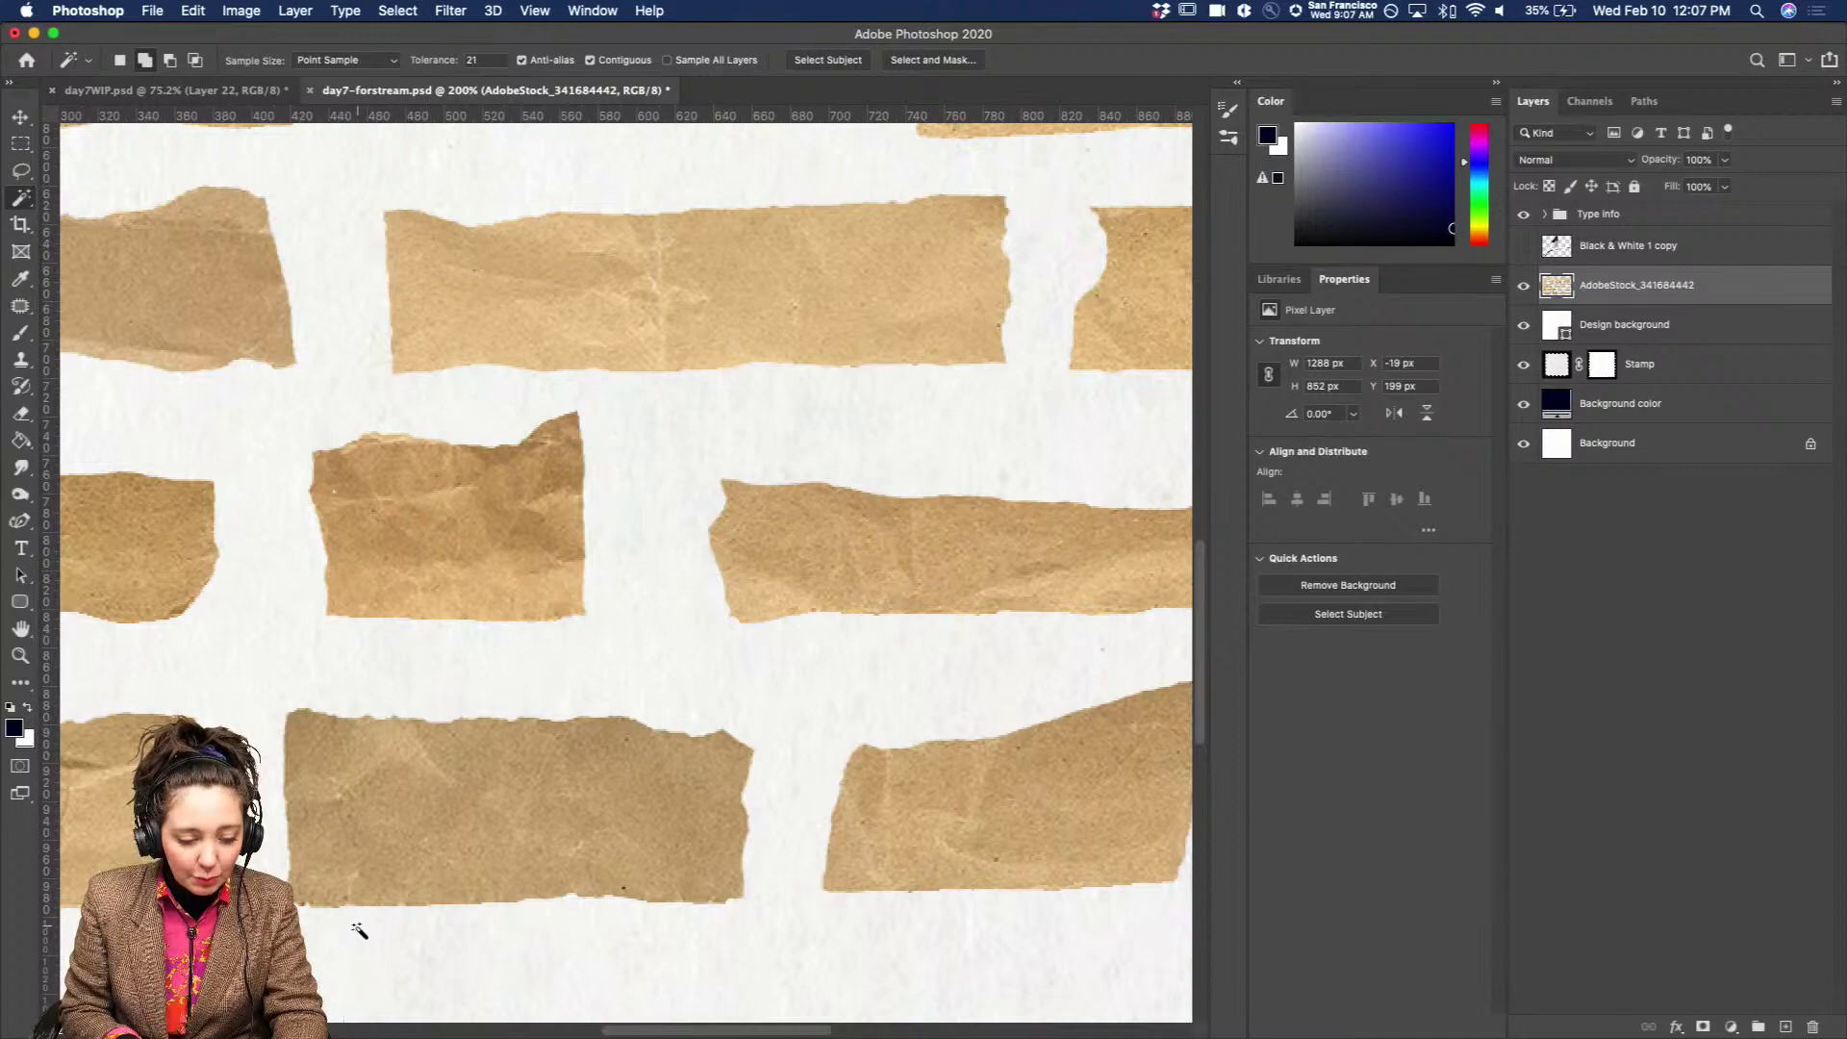
{"action": "key", "text": "alt+super+equal"}
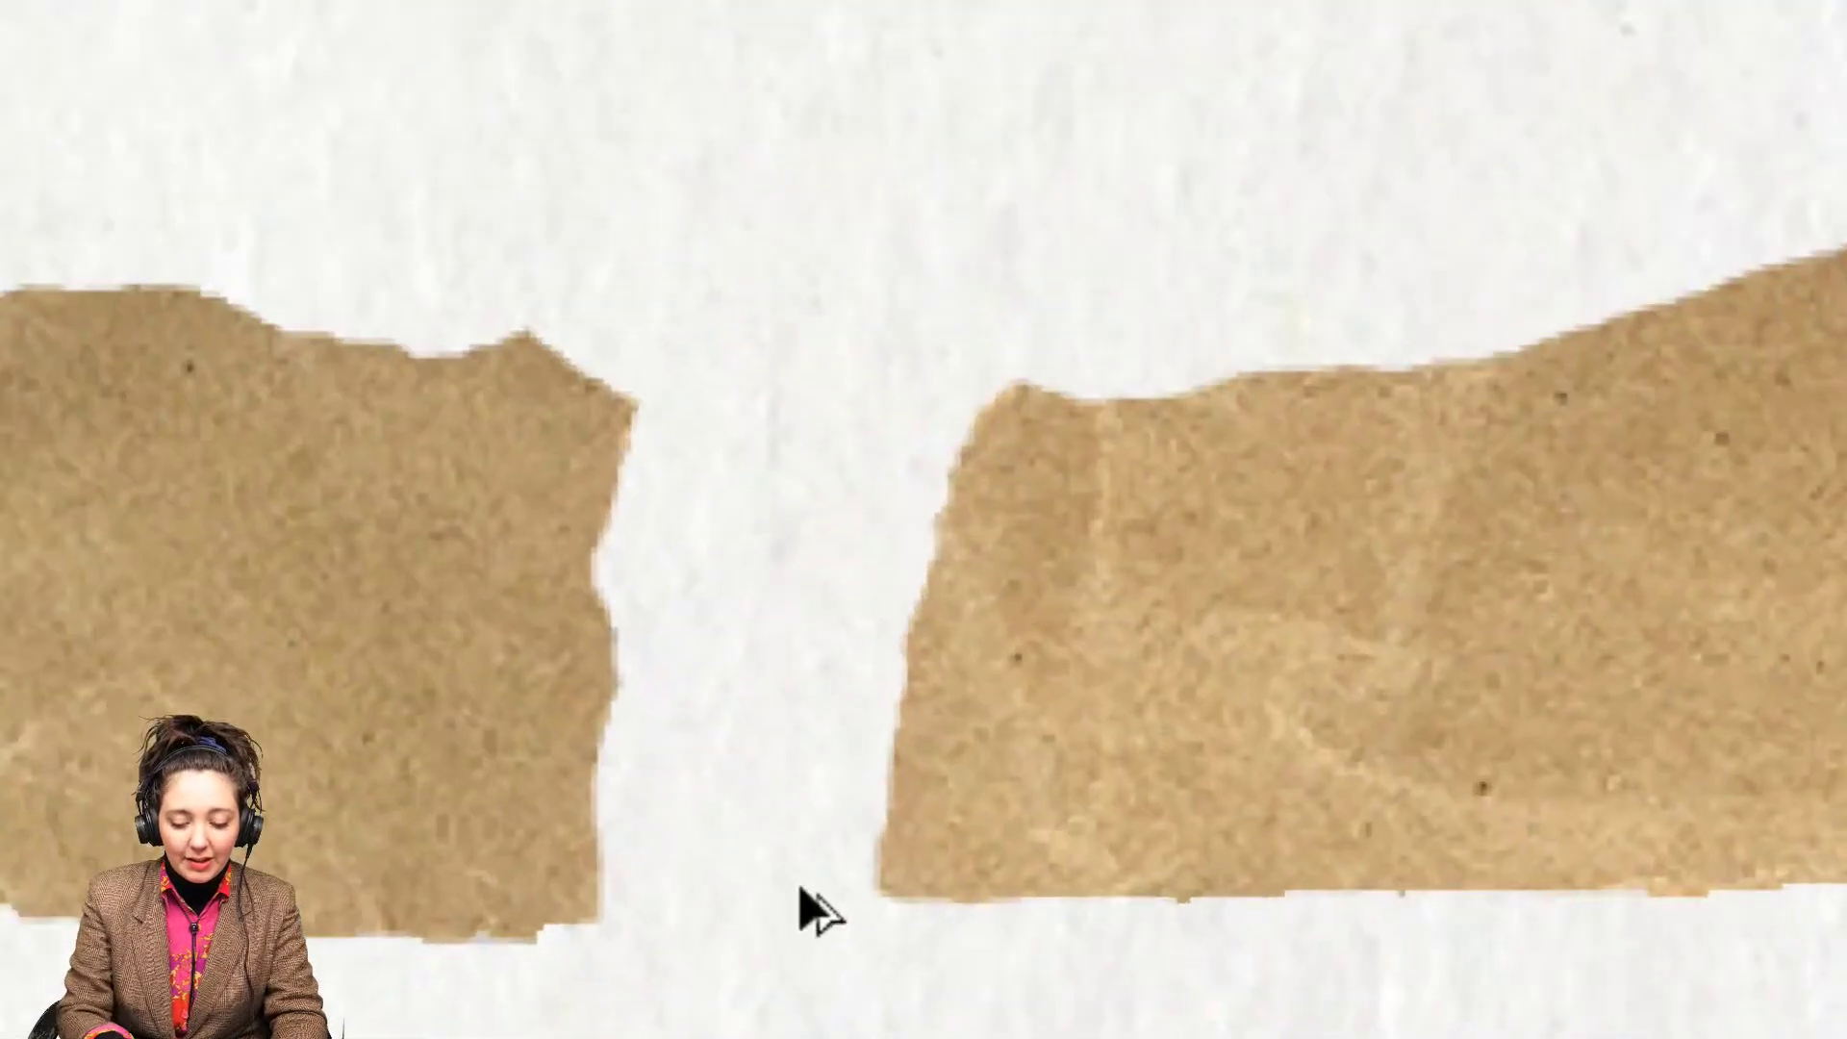
{"action": "key", "text": "alt+super+minus"}
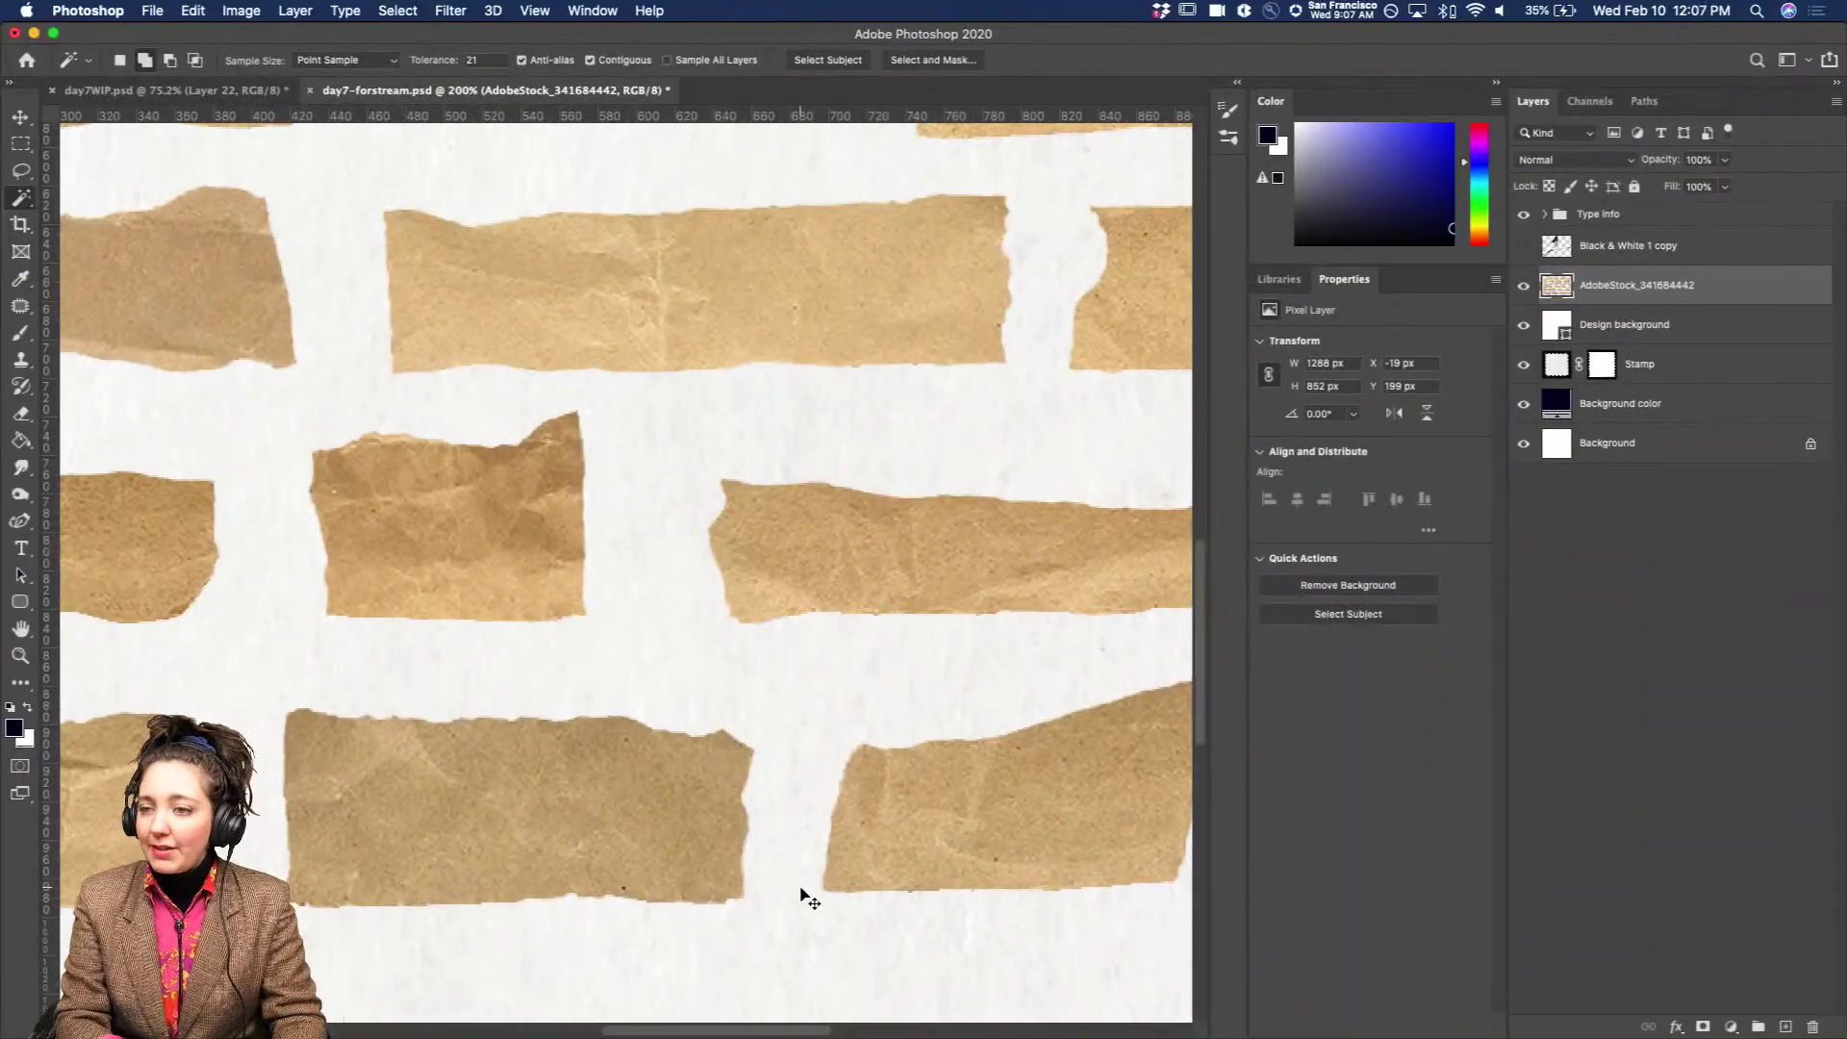
{"action": "key", "text": "super+0"}
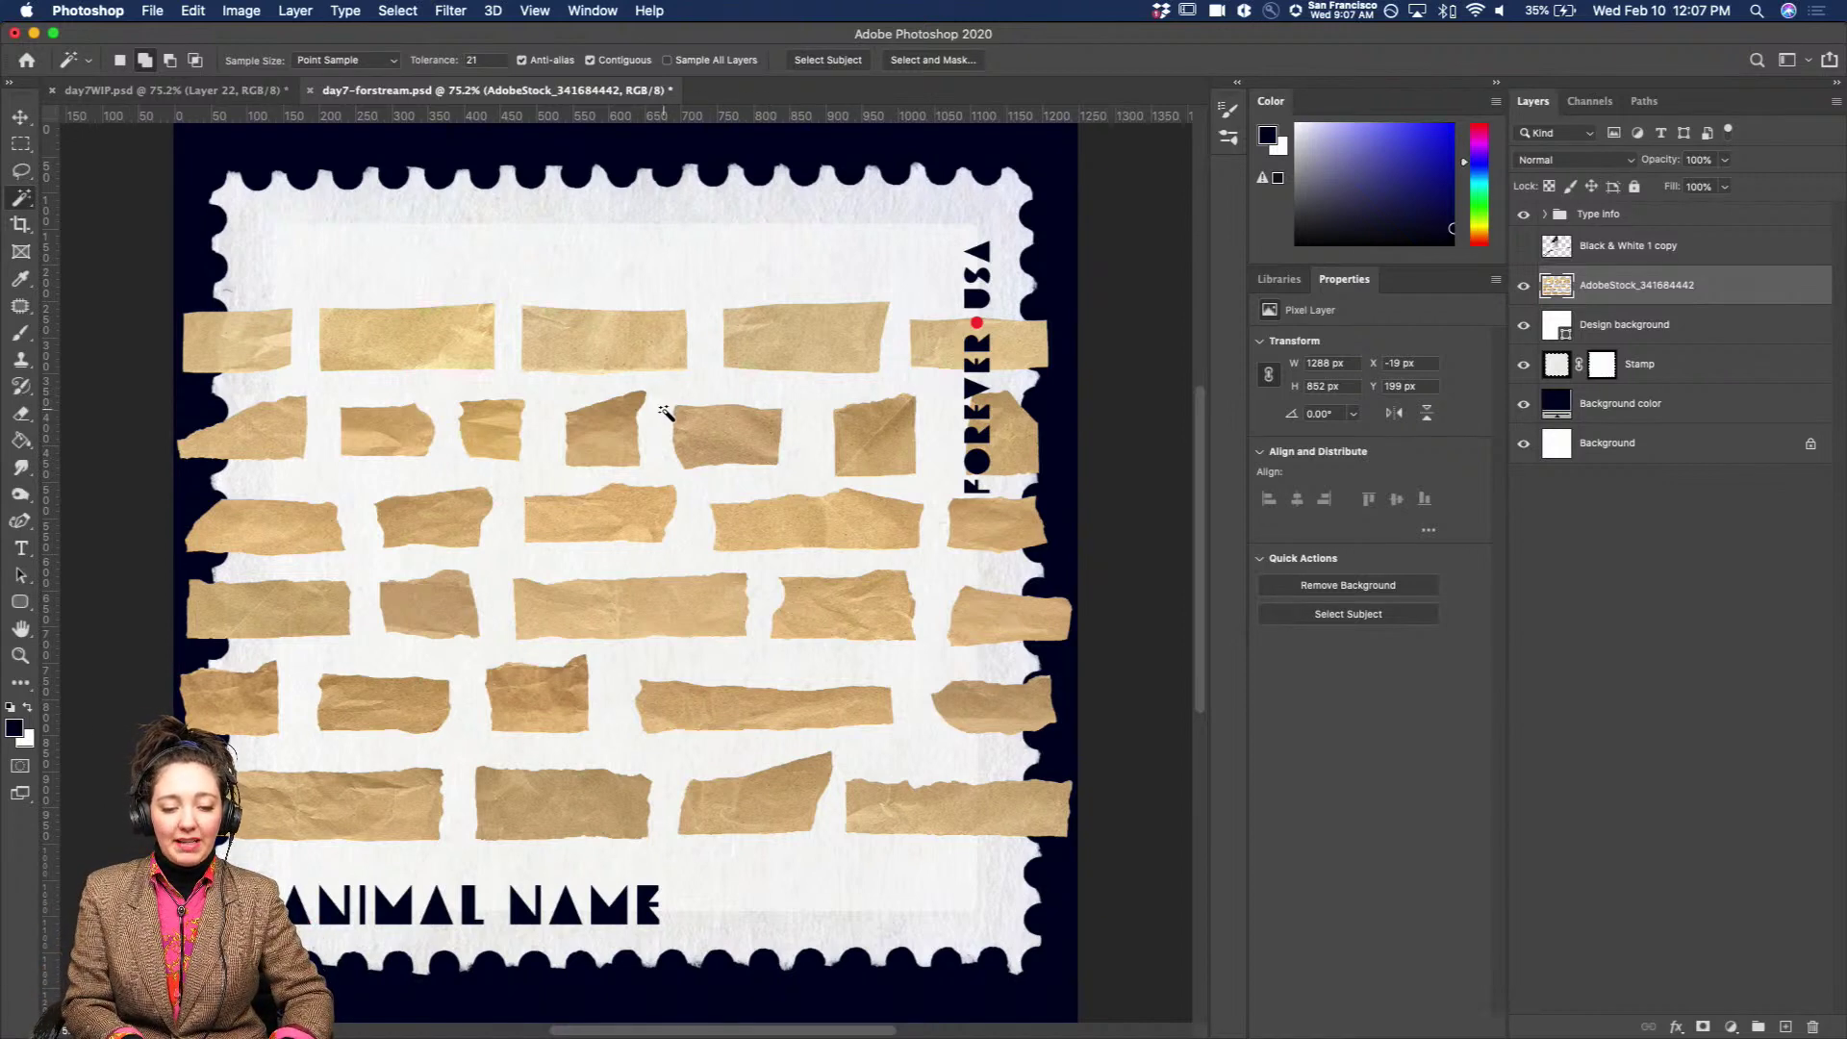
{"action": "left_click", "coordinate": [1524, 288]}
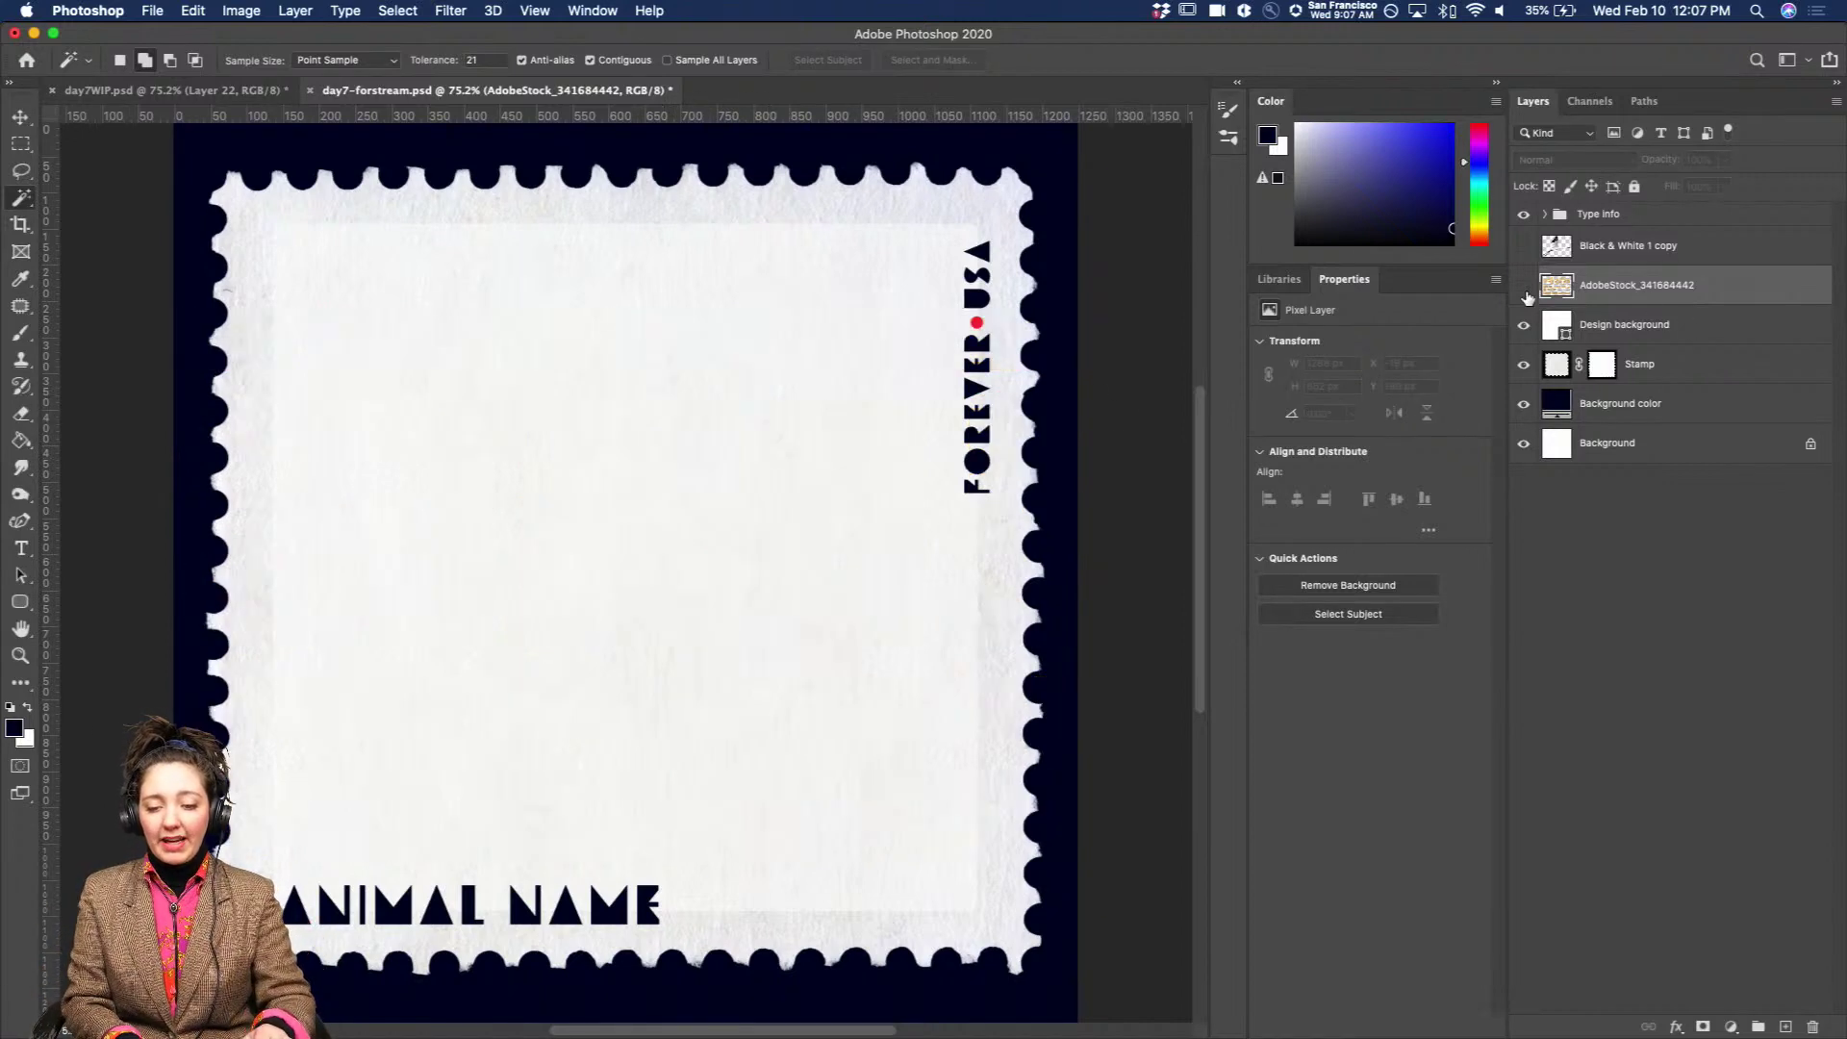
{"action": "left_click", "coordinate": [1525, 289]}
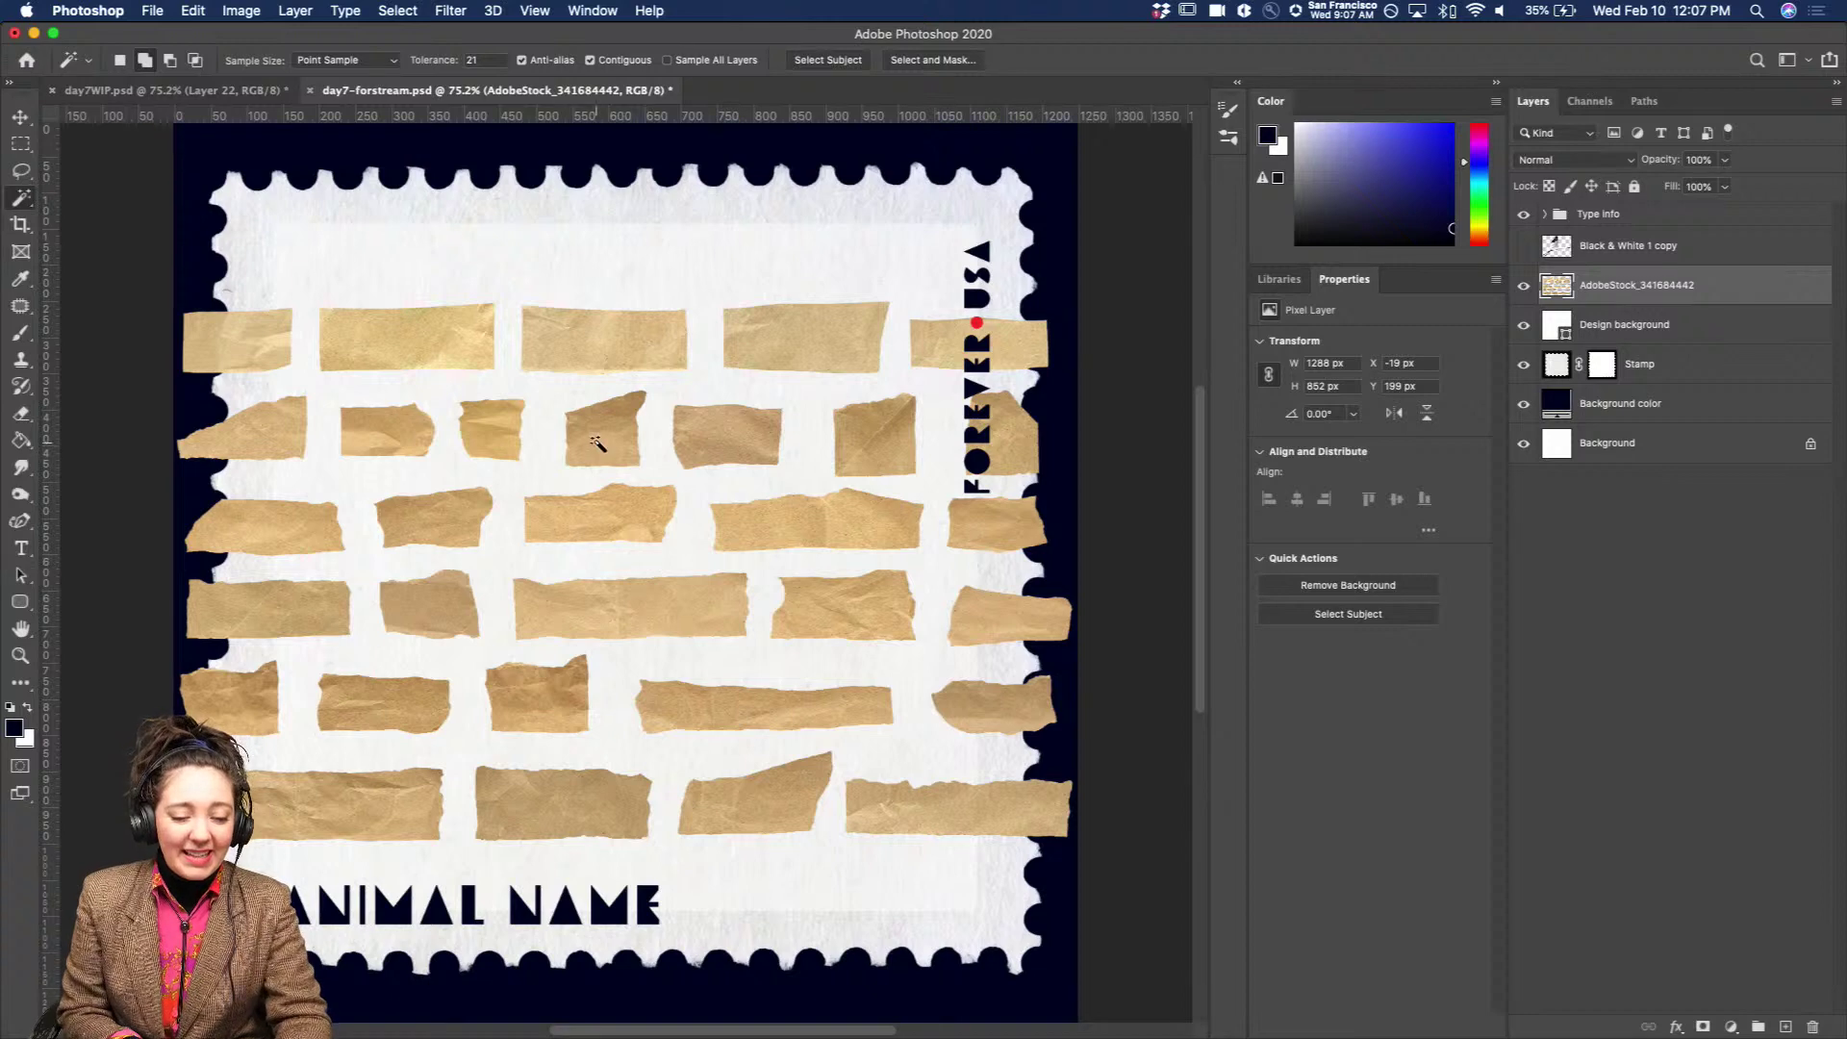
Cut the third paper piece in the top row onto its own layer using a rectangular marquee about 260 × 124 px.
{"action": "key", "text": "m"}
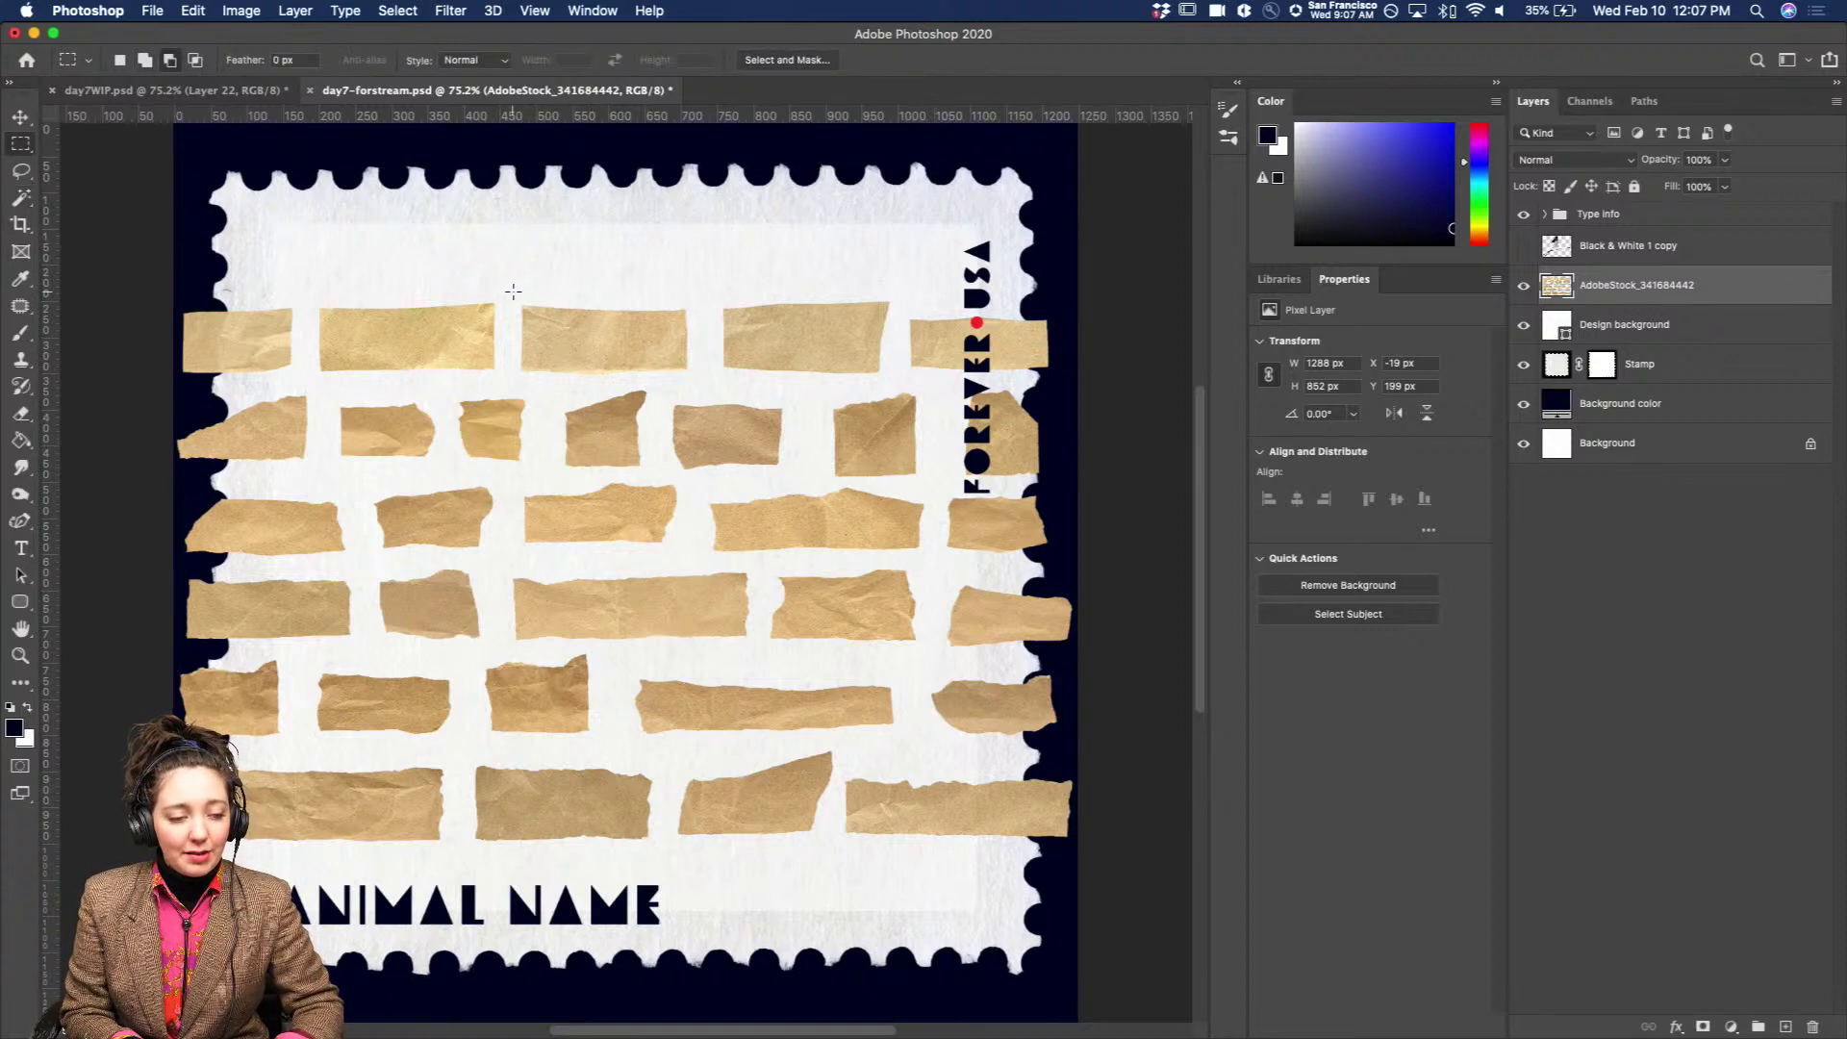
{"action": "left_click", "coordinate": [19, 147]}
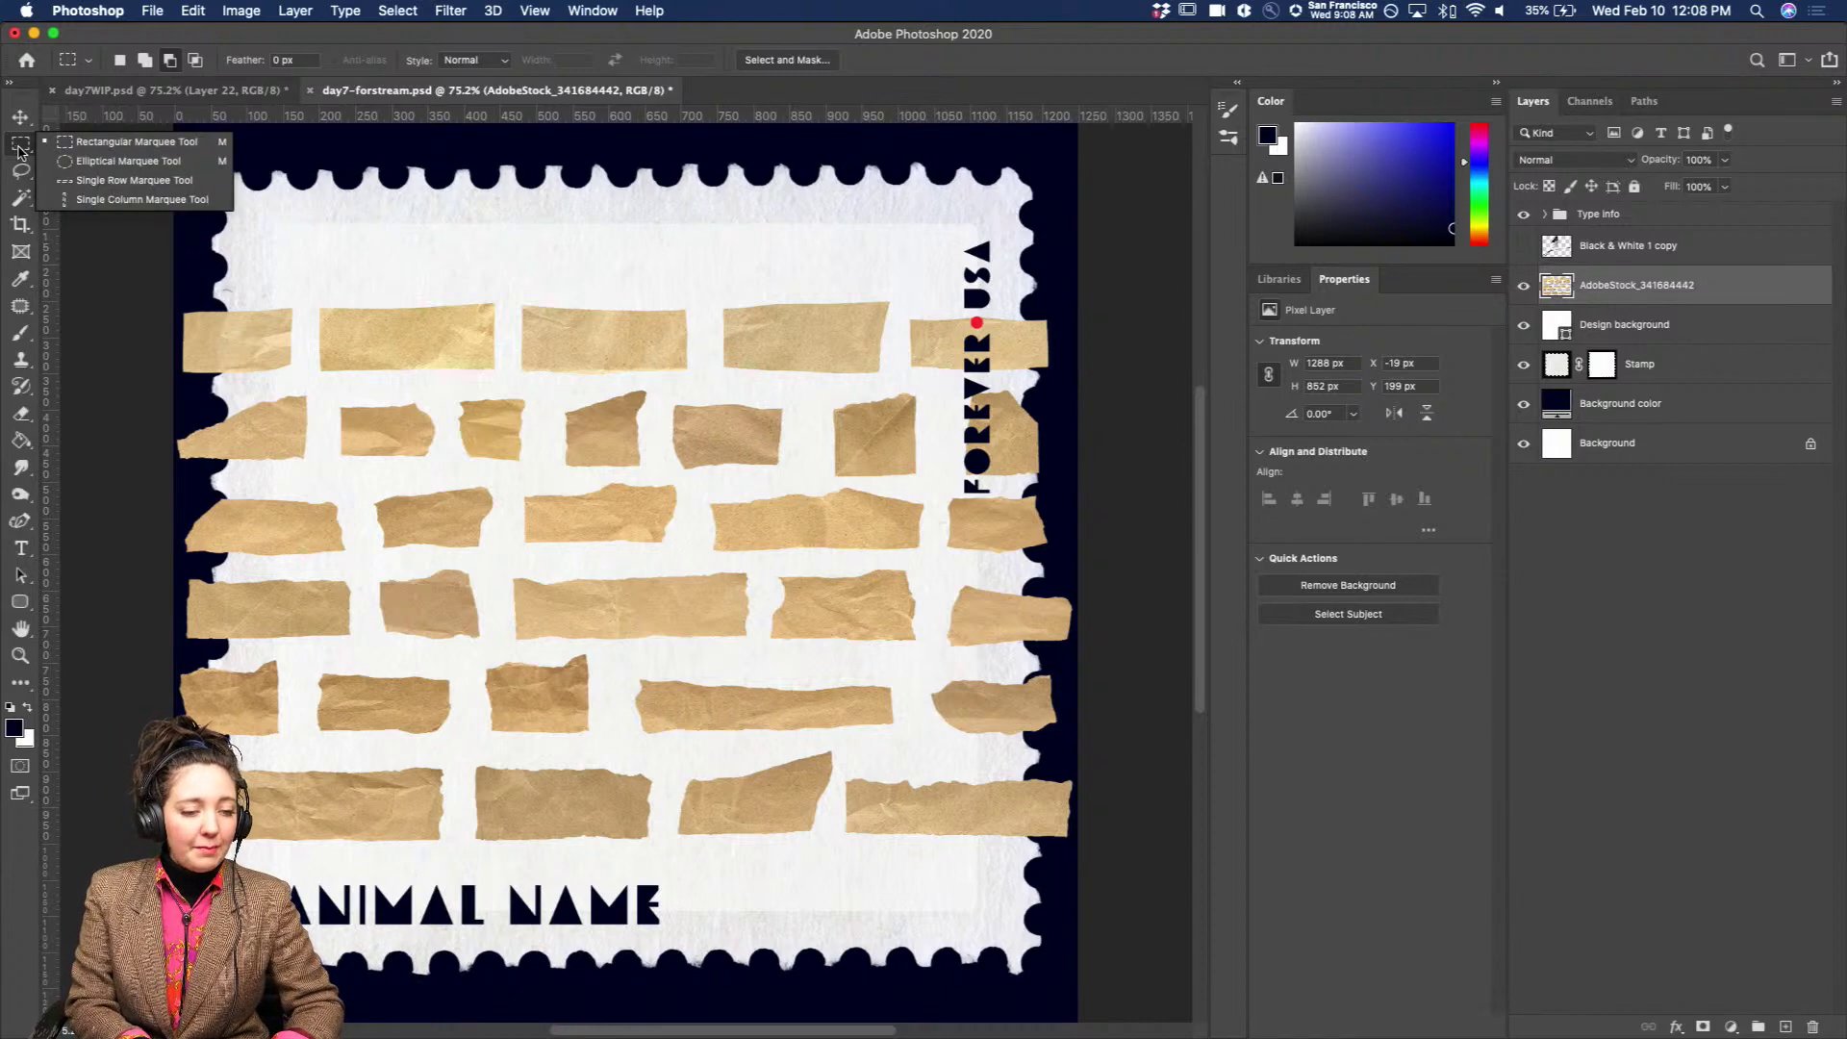
{"action": "left_click", "coordinate": [78, 143]}
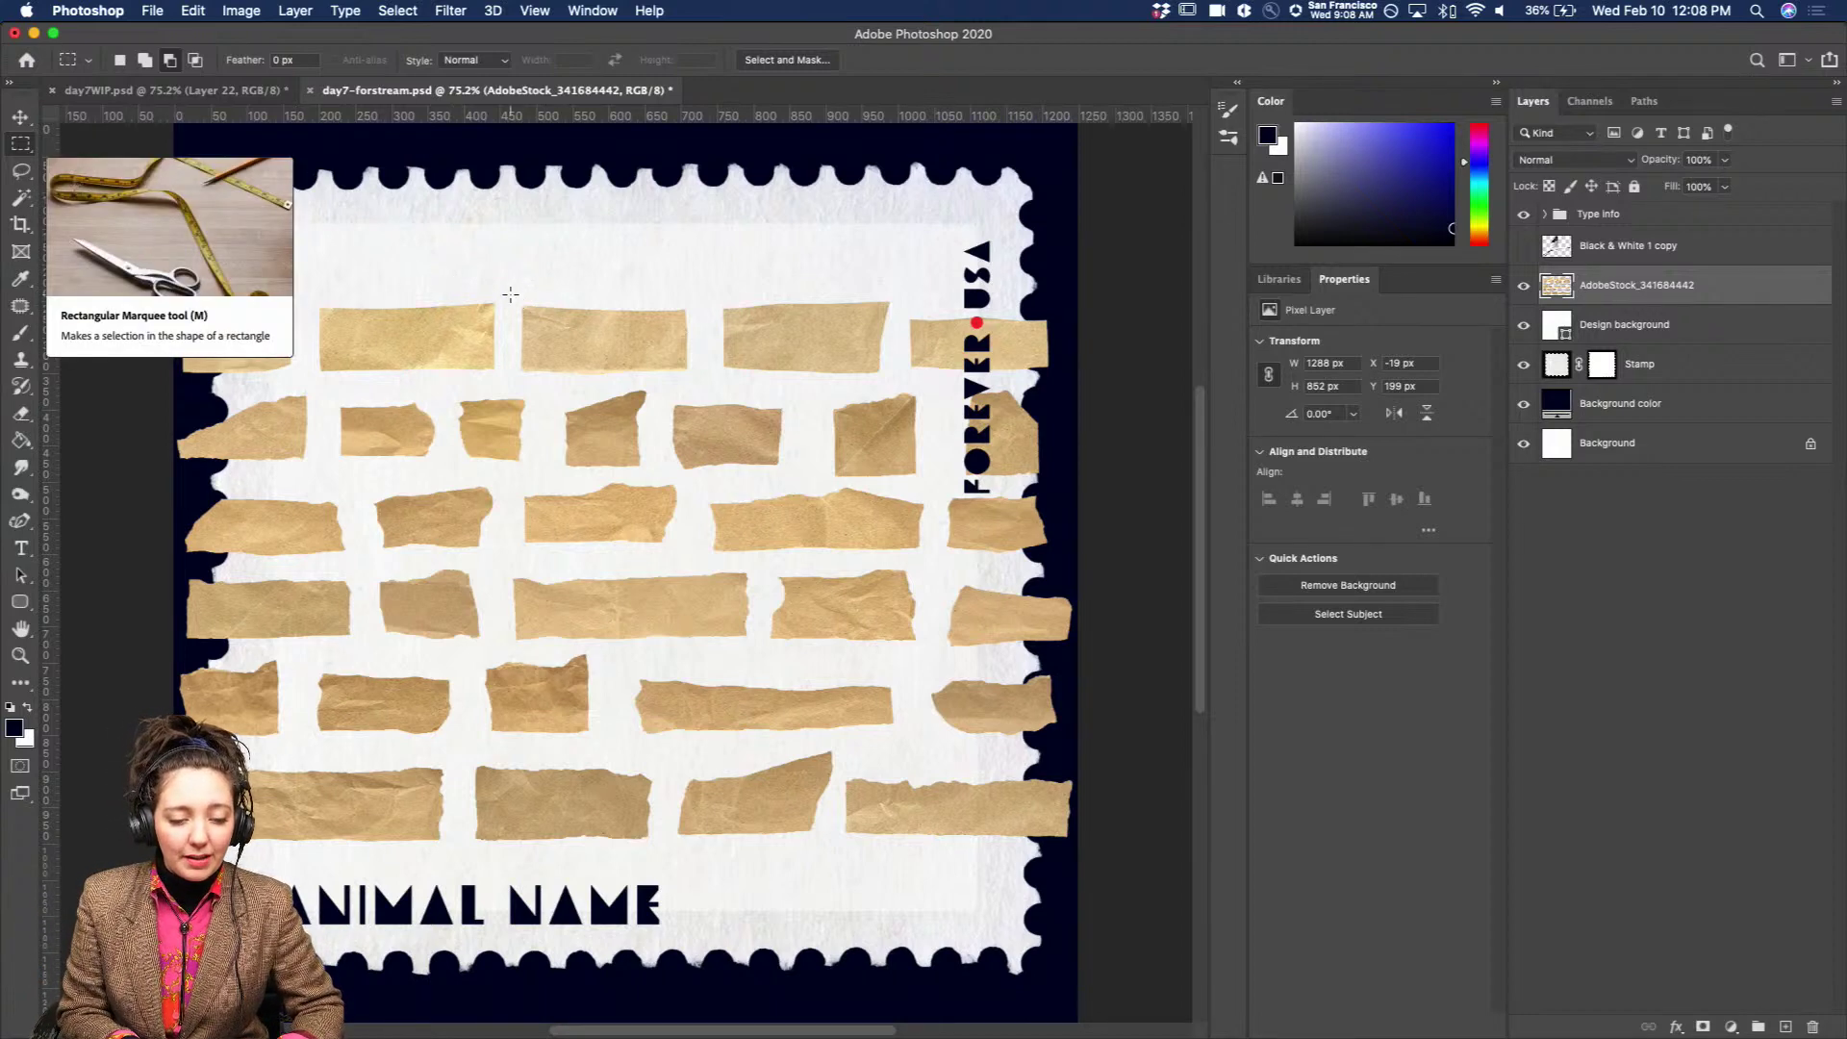
{"action": "left_click_drag", "start_coordinate": [508, 290], "coordinate": [698, 380]}
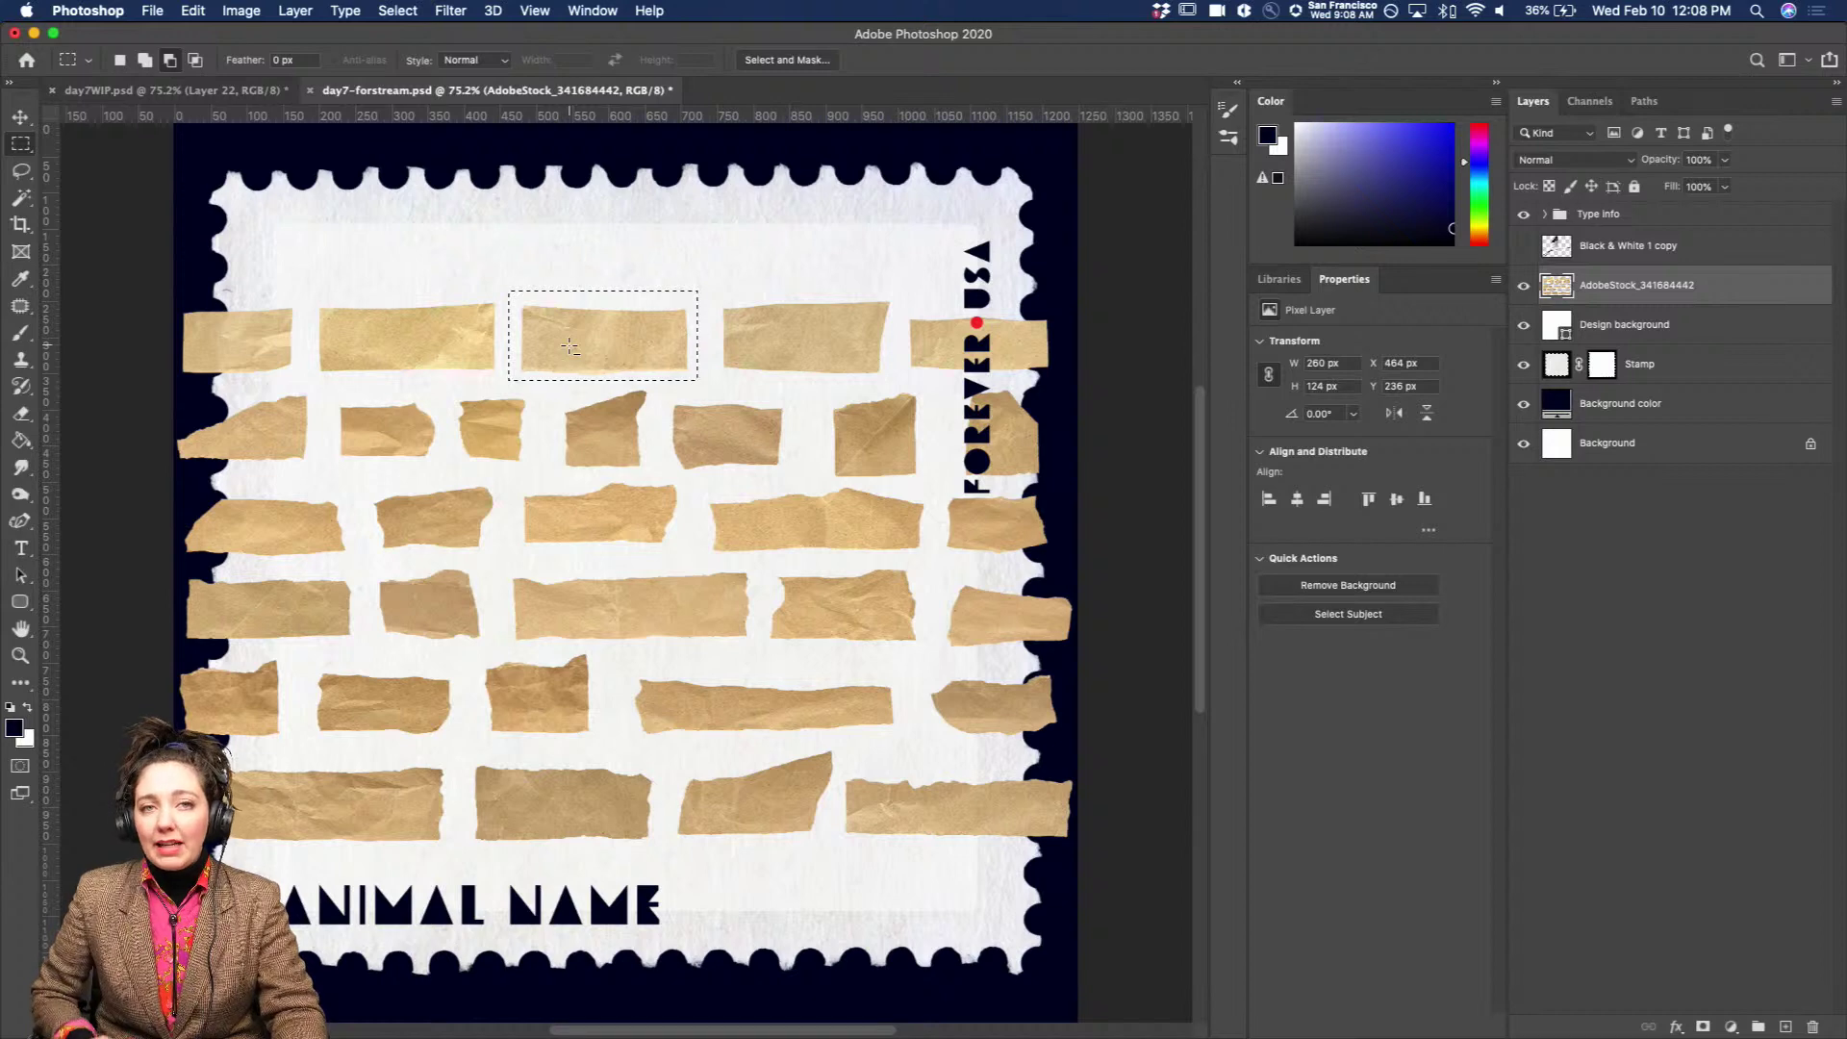
{"action": "key", "text": "shift"}
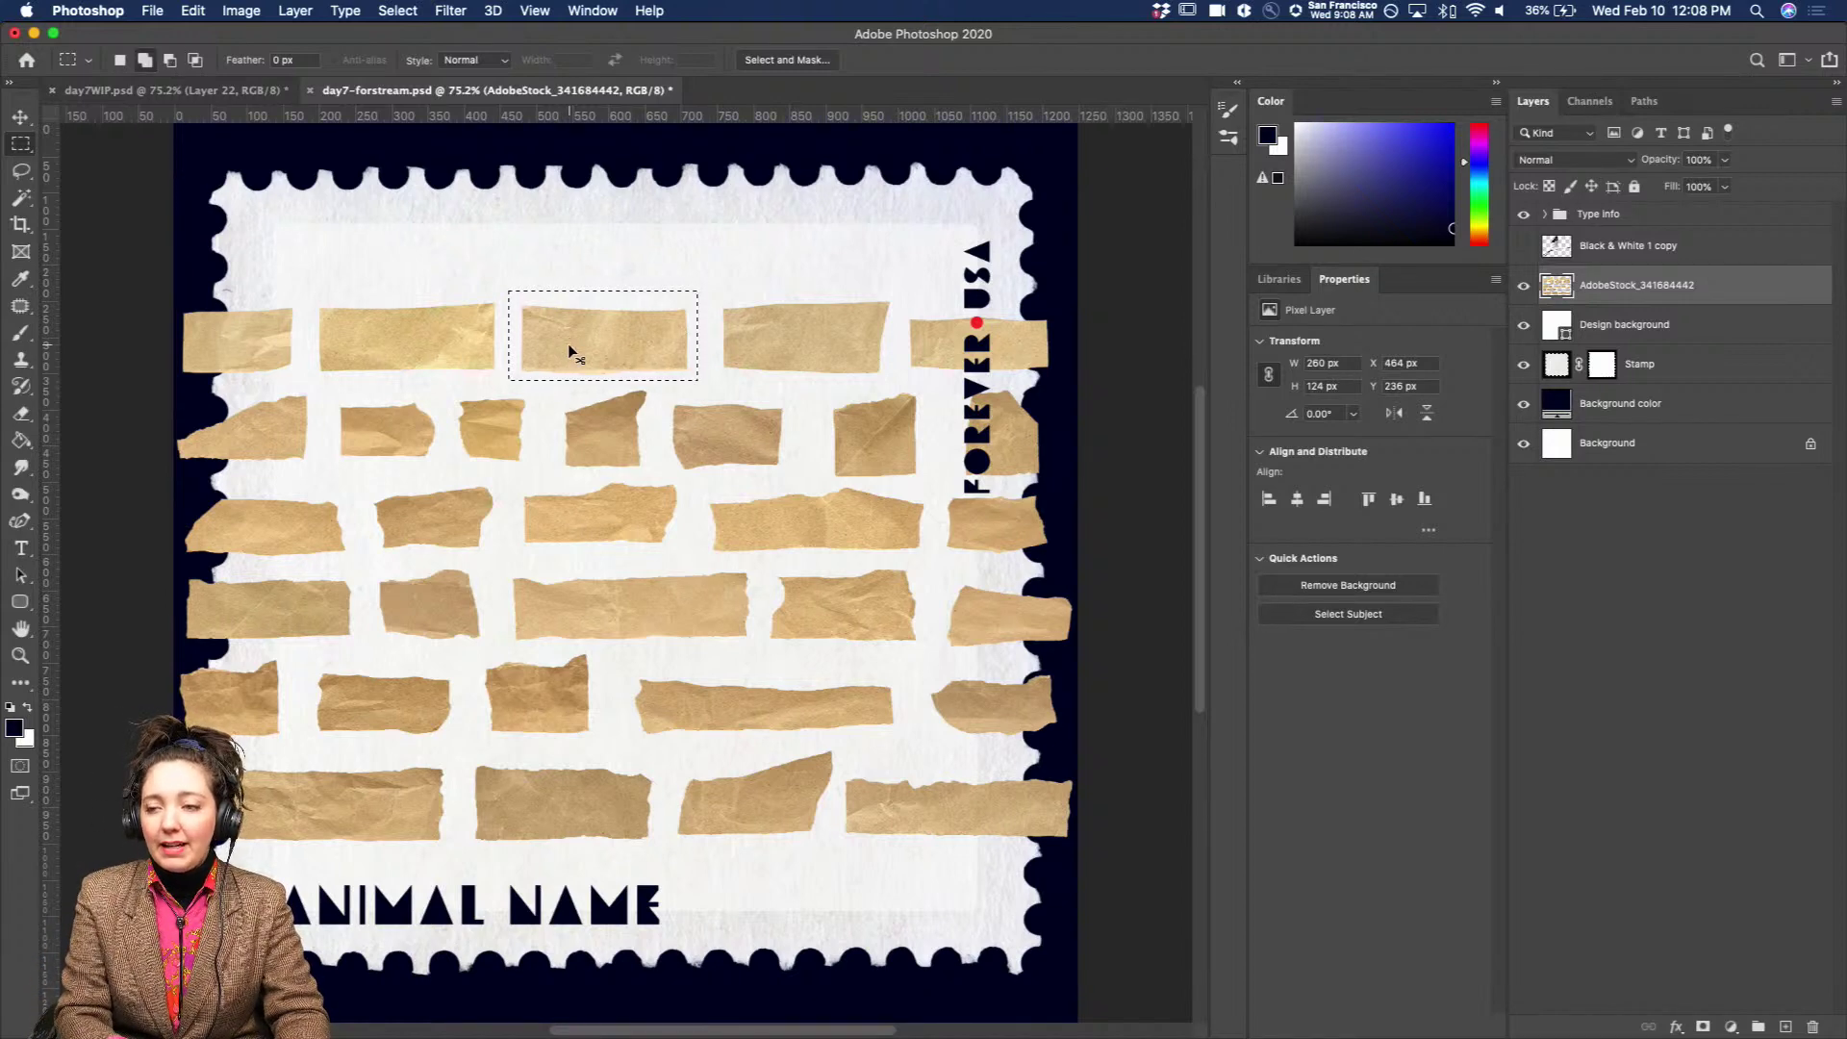
{"action": "key", "text": "super+j"}
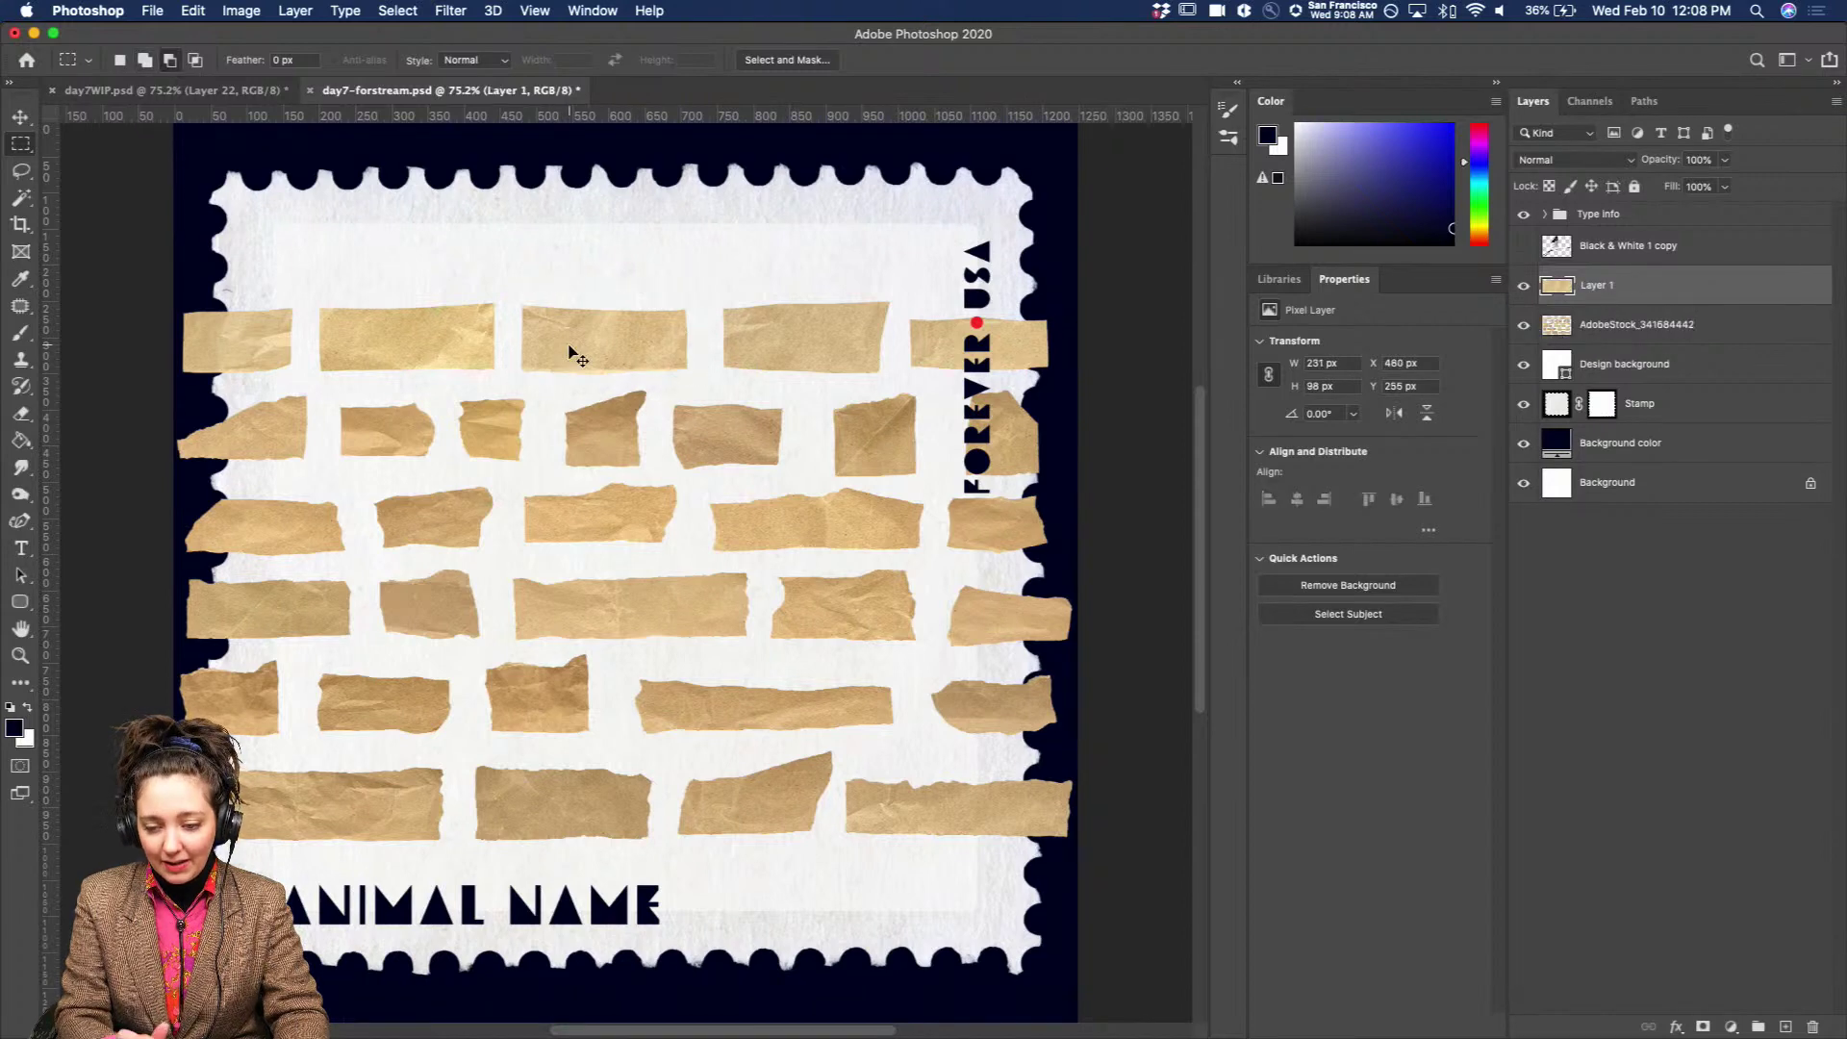
{"action": "key", "text": "super+z"}
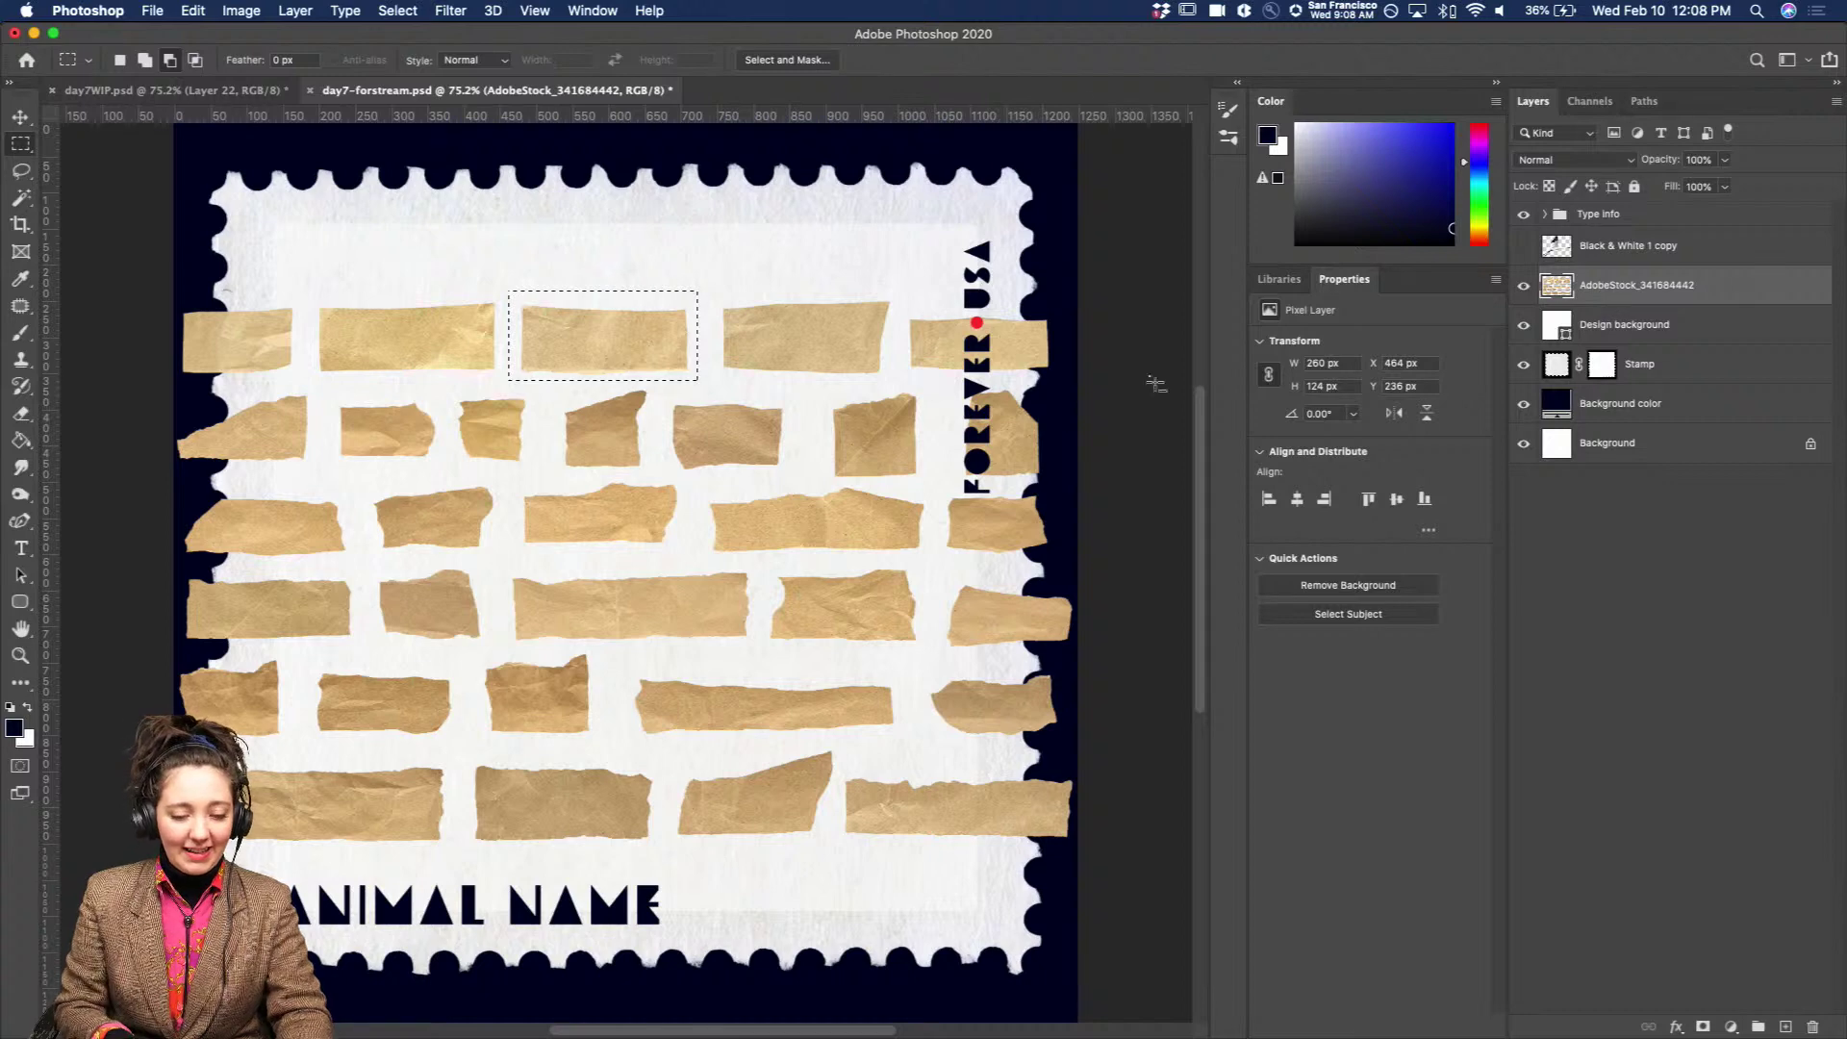
{"action": "key", "text": "super+j"}
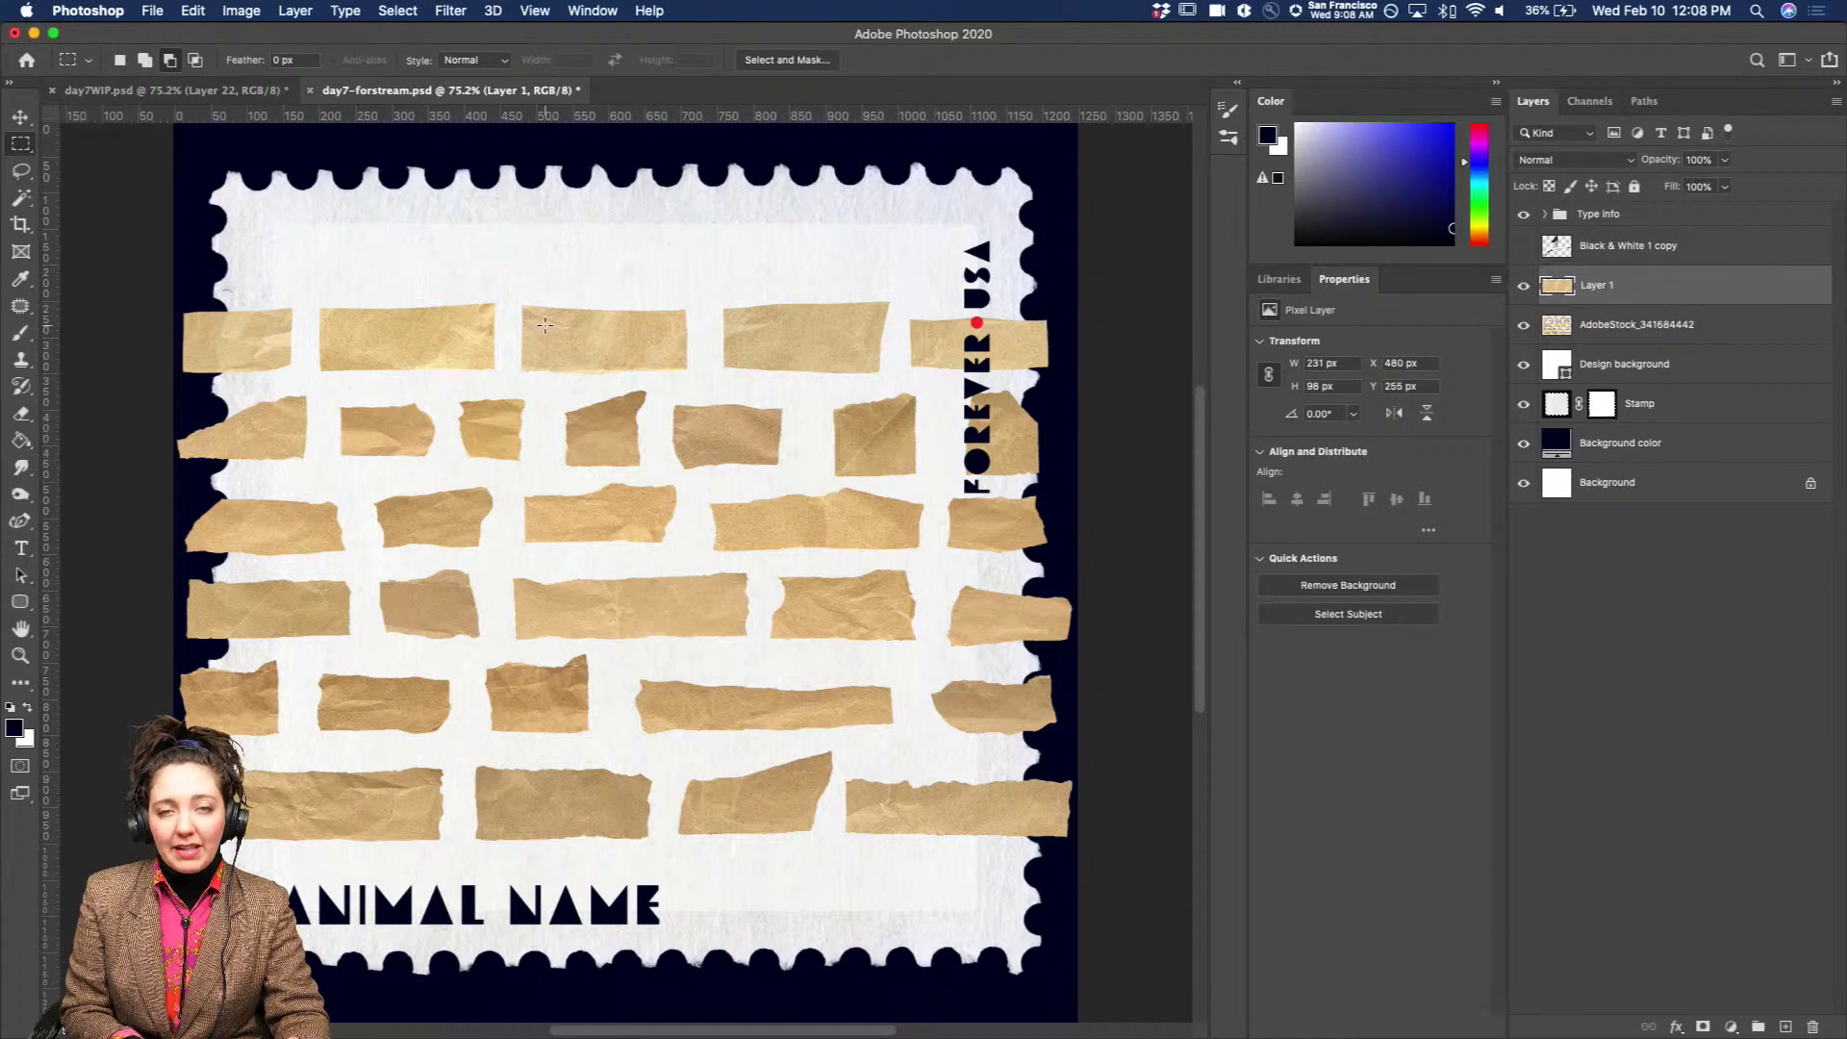
Toggle the visibility of Layer 1 to check the separated paper piece, leaving the layer shown.
{"action": "left_click", "coordinate": [1523, 286]}
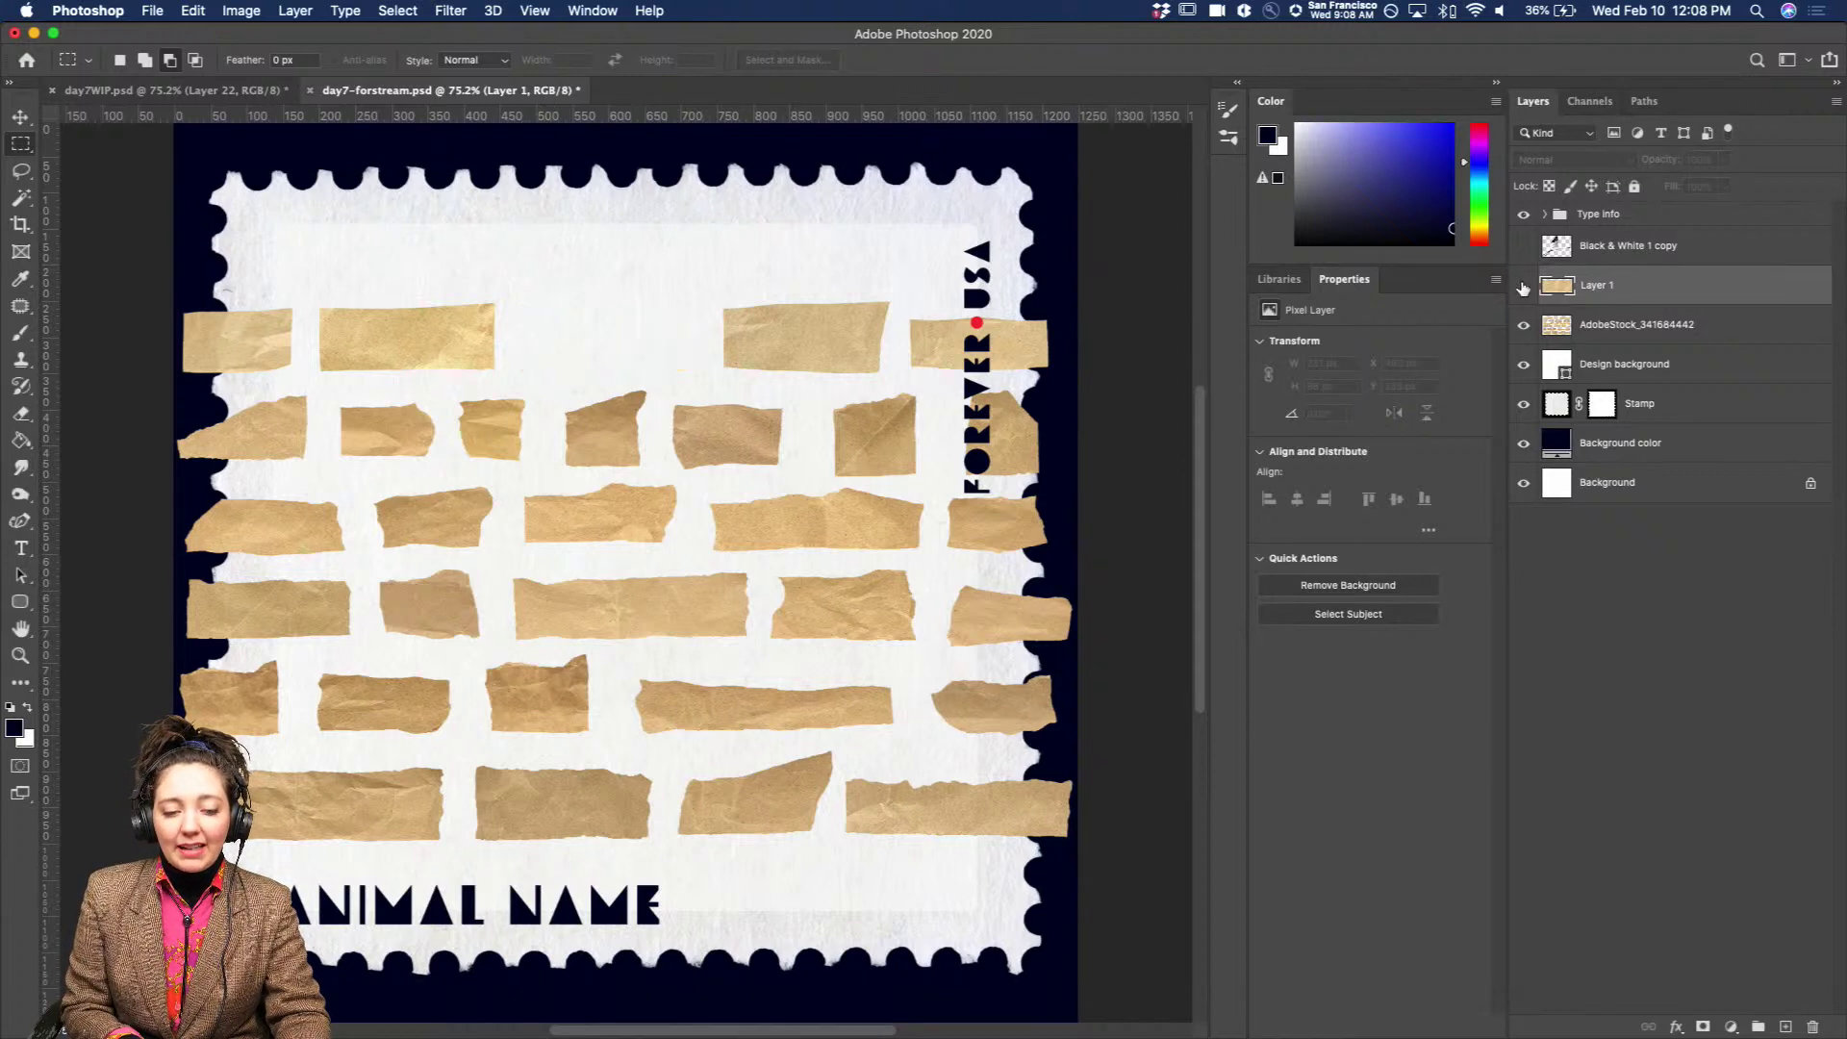
{"action": "left_click", "coordinate": [1523, 286]}
{"action": "left_click", "coordinate": [1523, 285]}
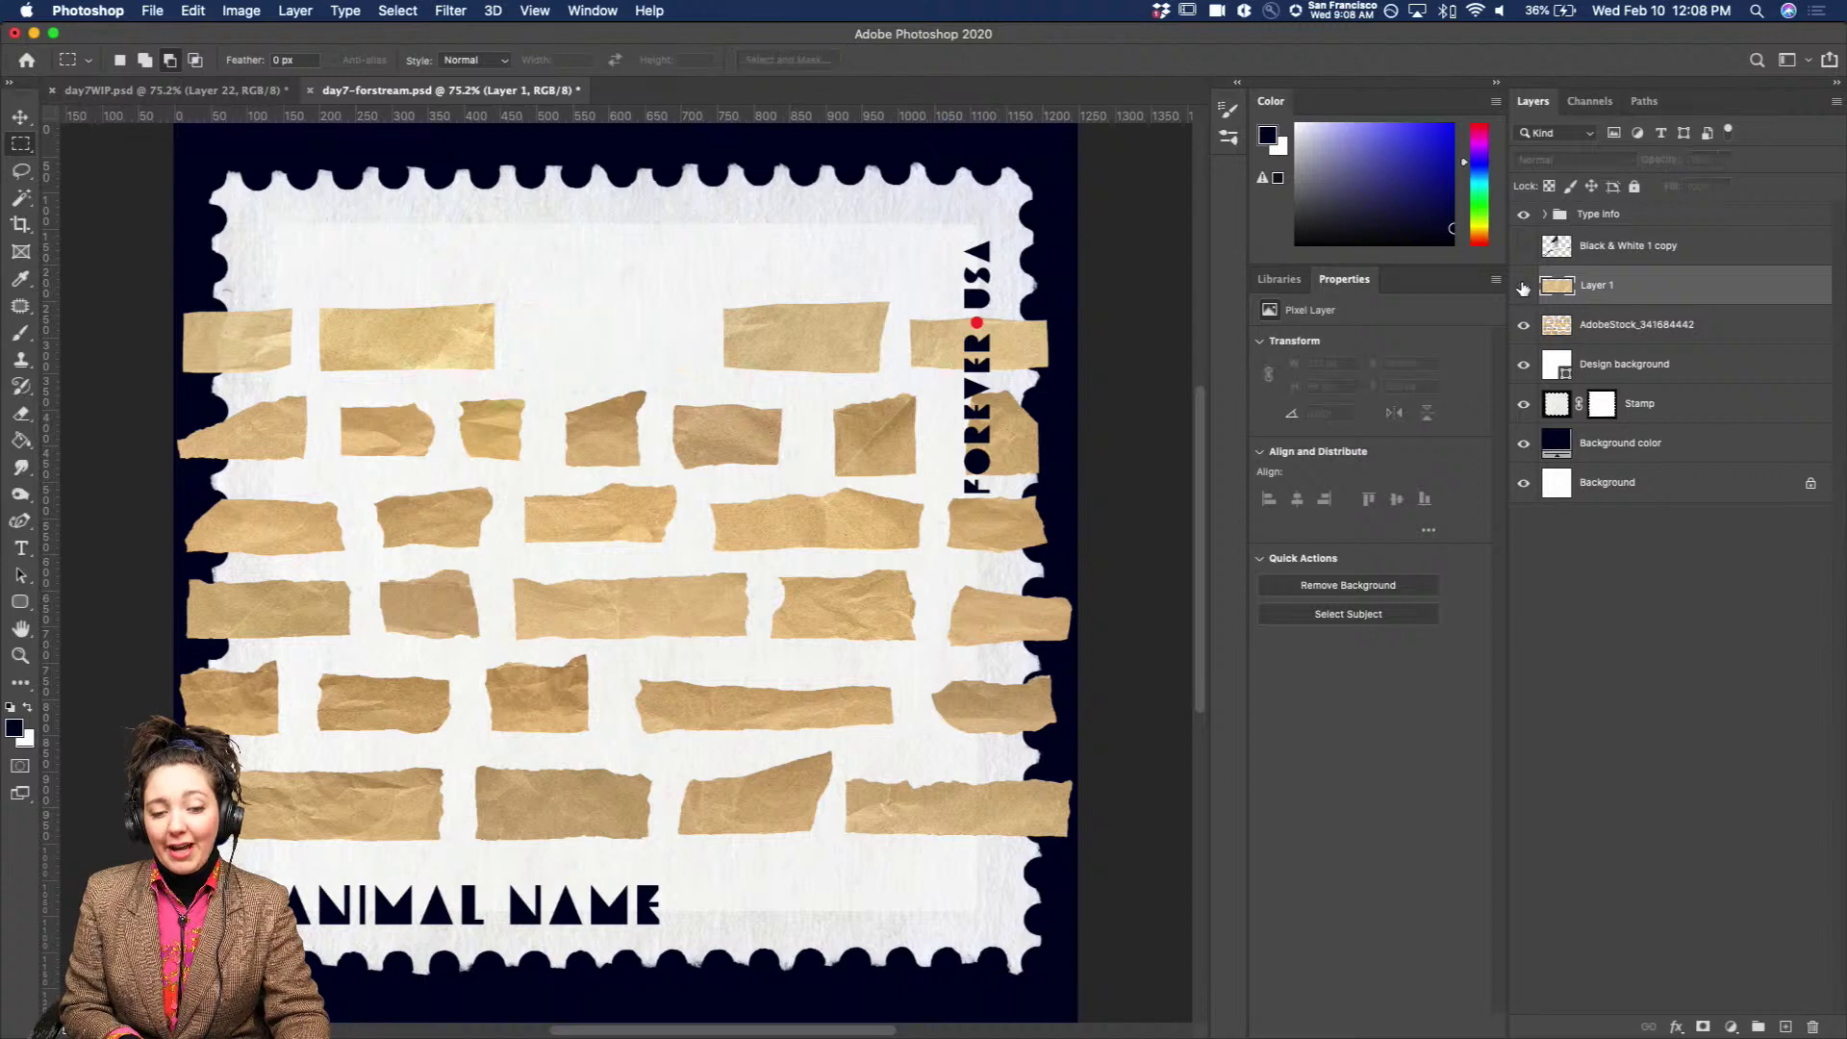
{"action": "left_click", "coordinate": [1522, 286]}
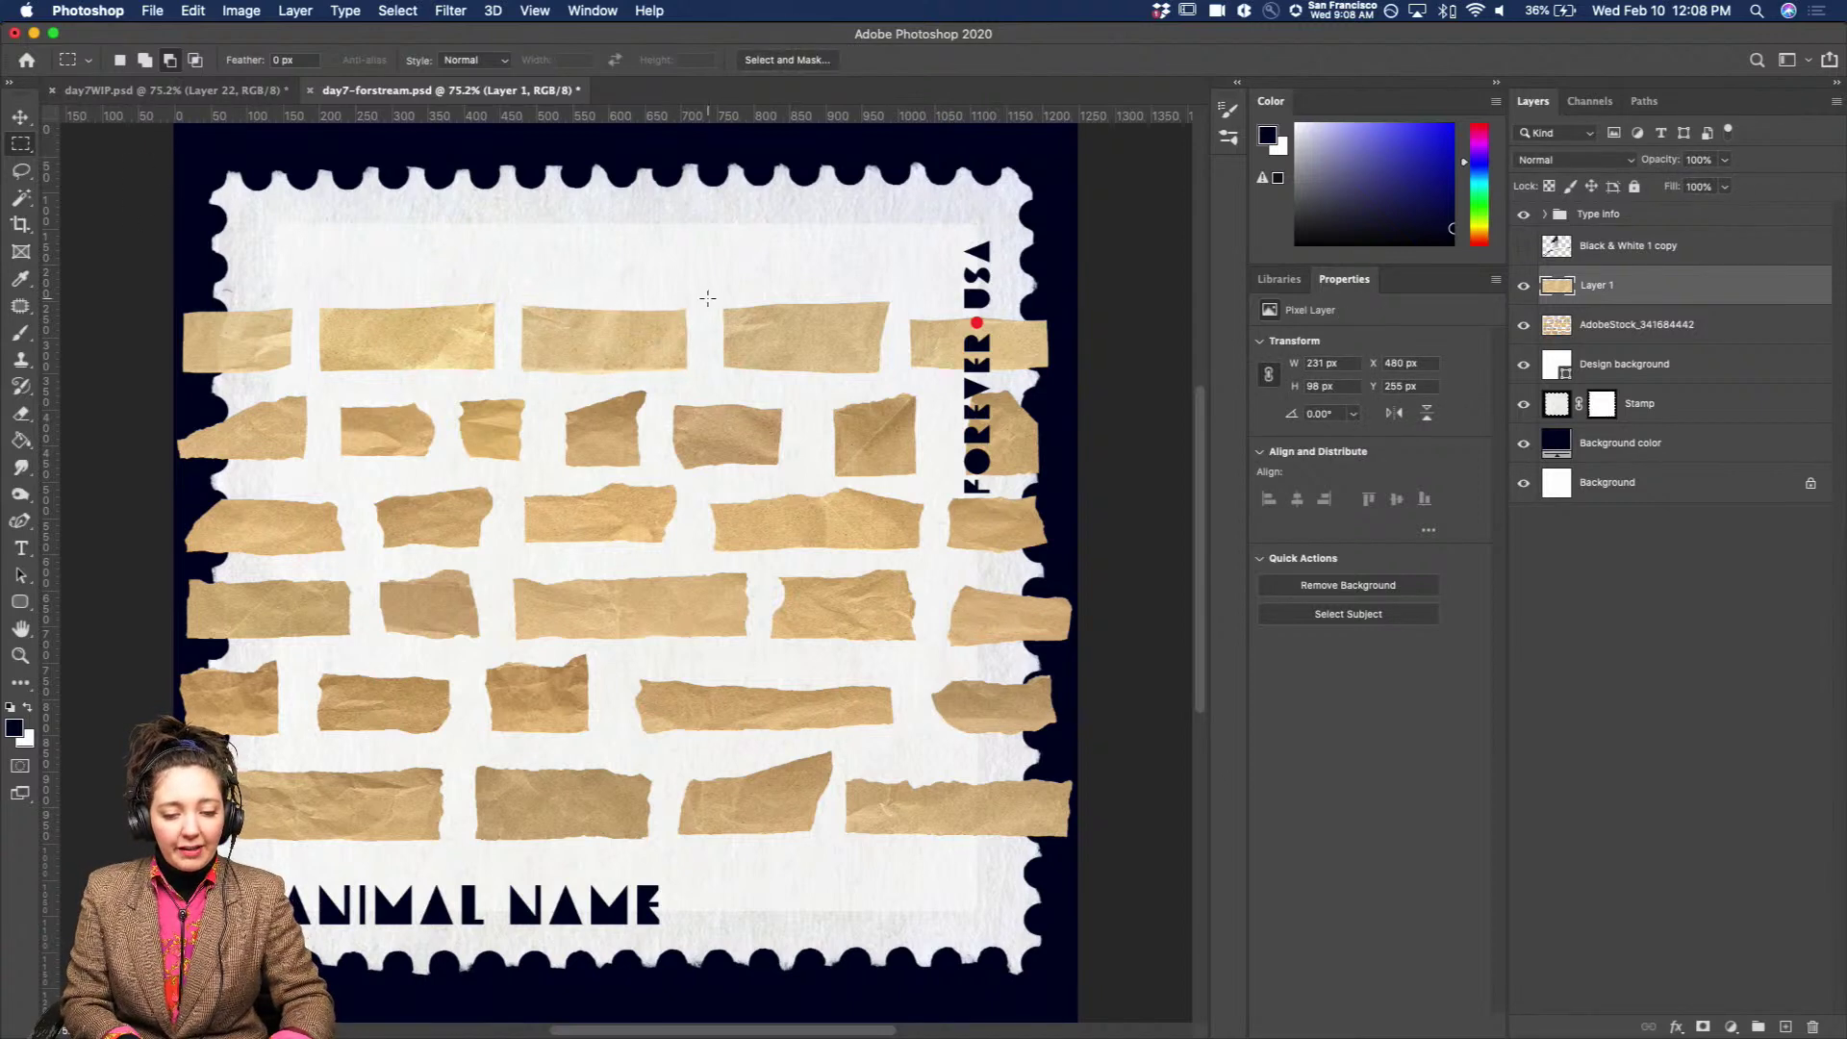
Marquee the fourth paper piece in the top row, about 262 × 118 px, and cut it from the AdobeStock_341684442 layer to a new layer.
{"action": "left_click_drag", "start_coordinate": [706, 297], "coordinate": [896, 382]}
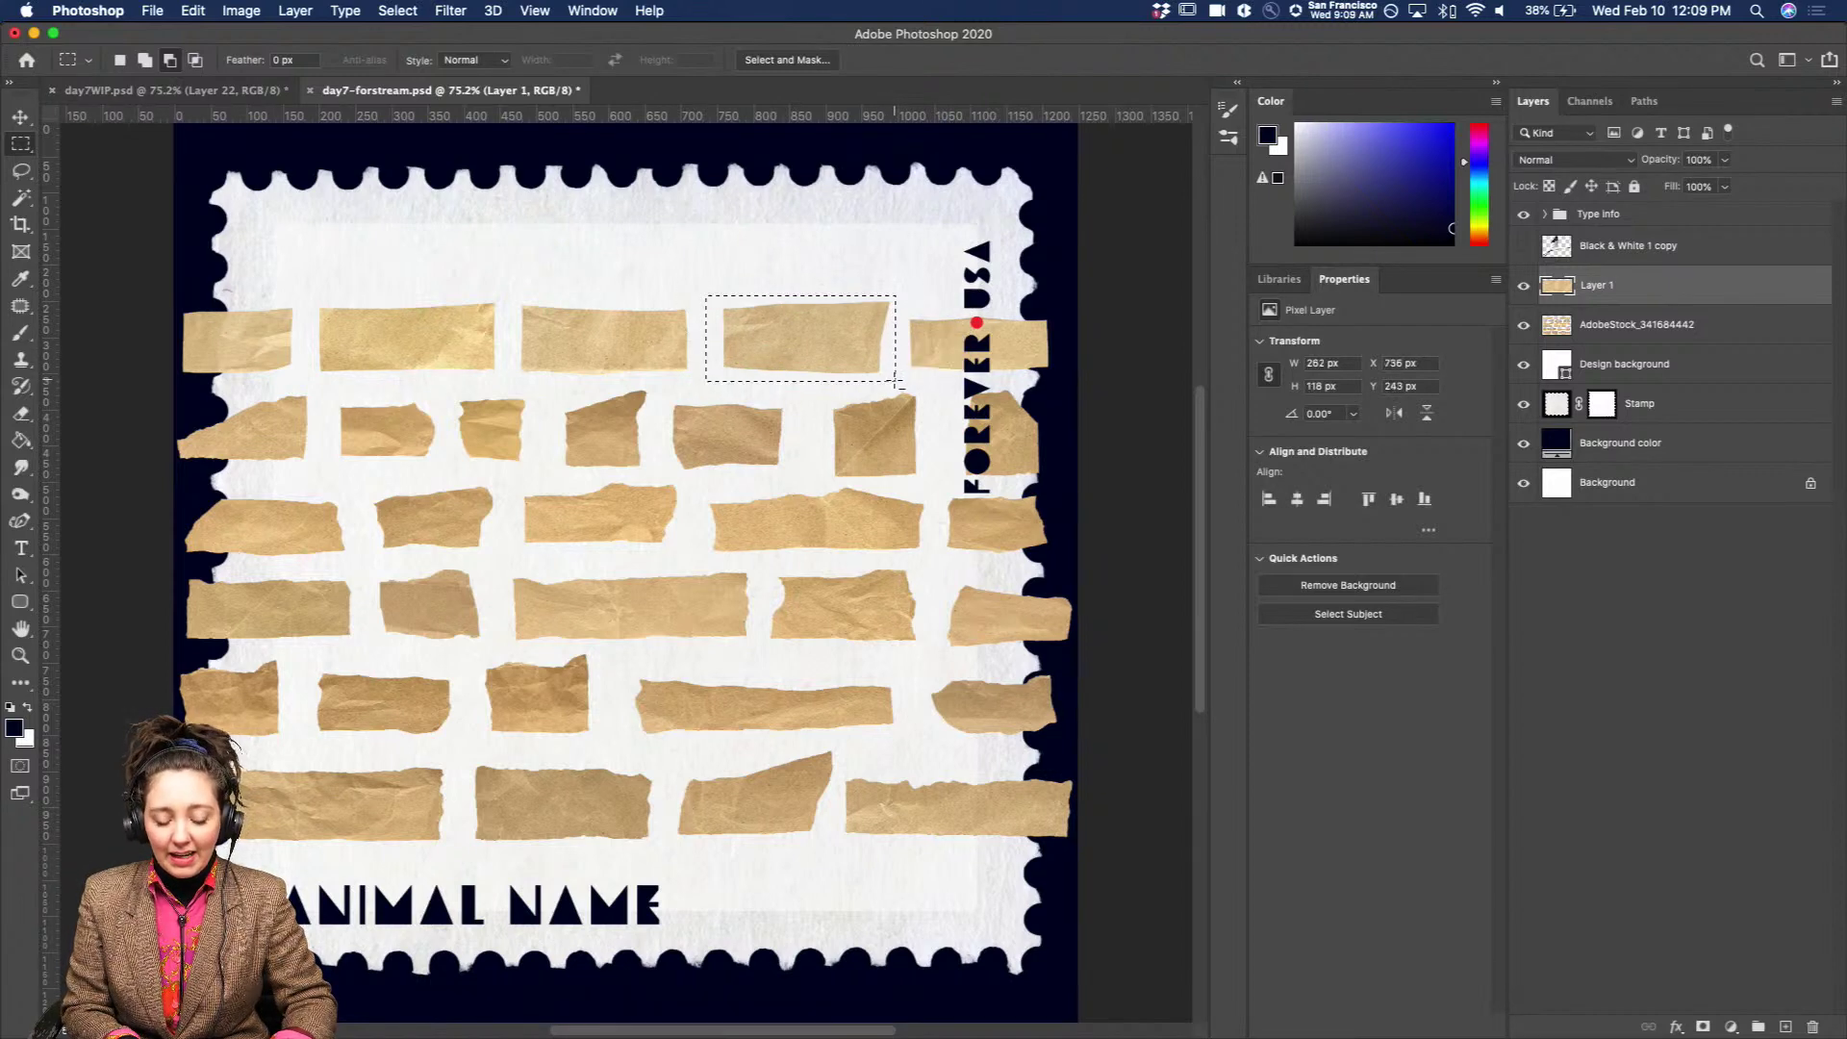
{"action": "key", "text": "super+j"}
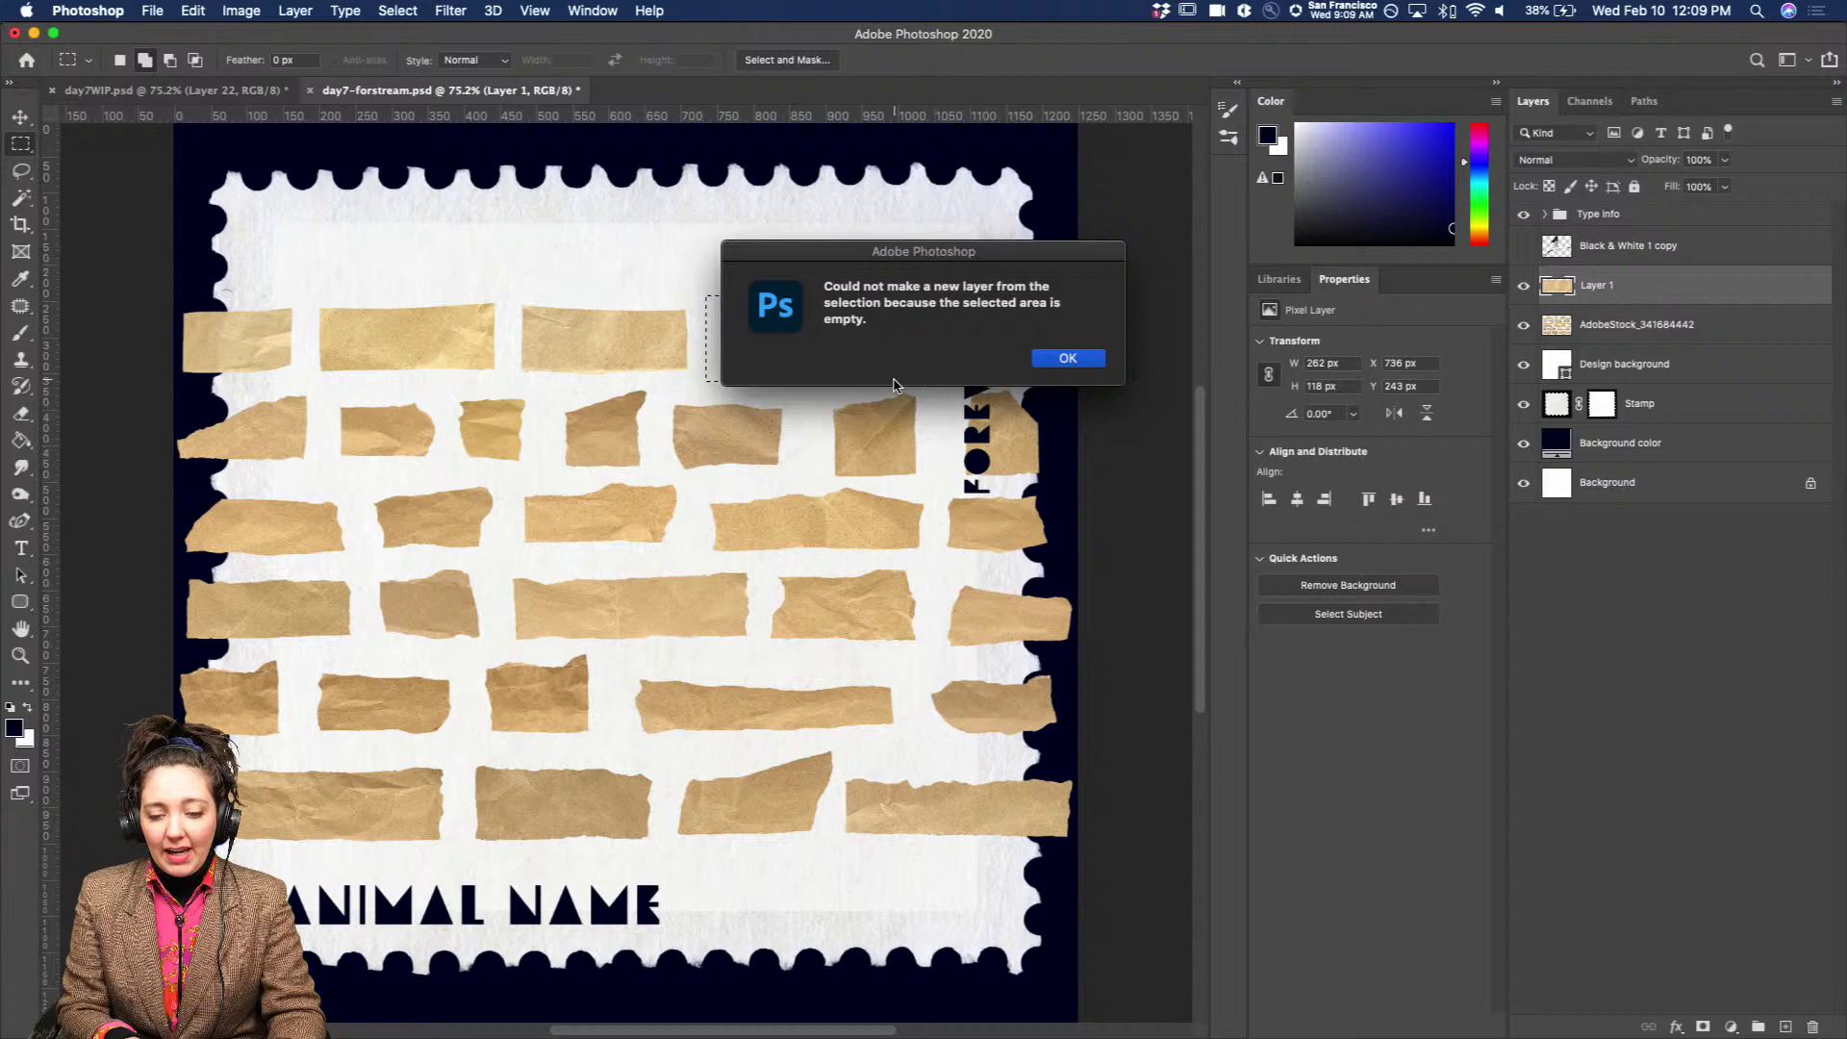
{"action": "left_click", "coordinate": [1062, 359]}
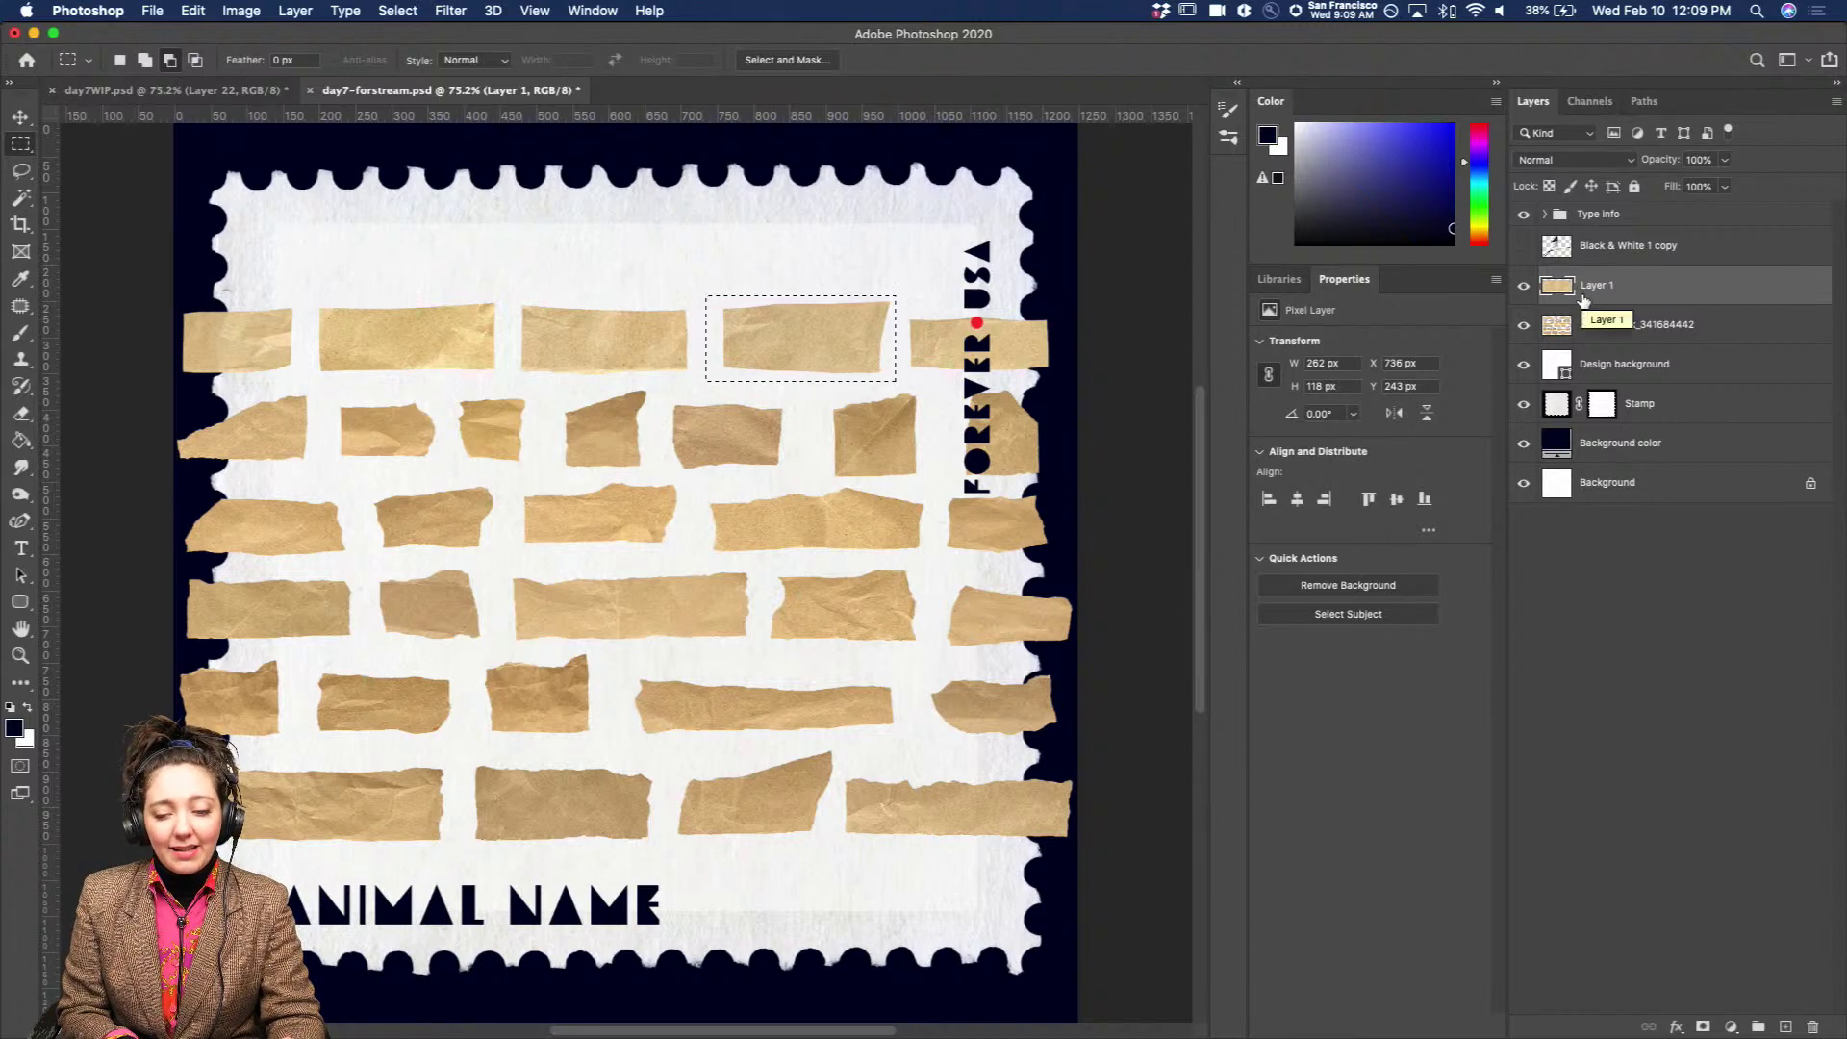
{"action": "left_click", "coordinate": [1616, 329]}
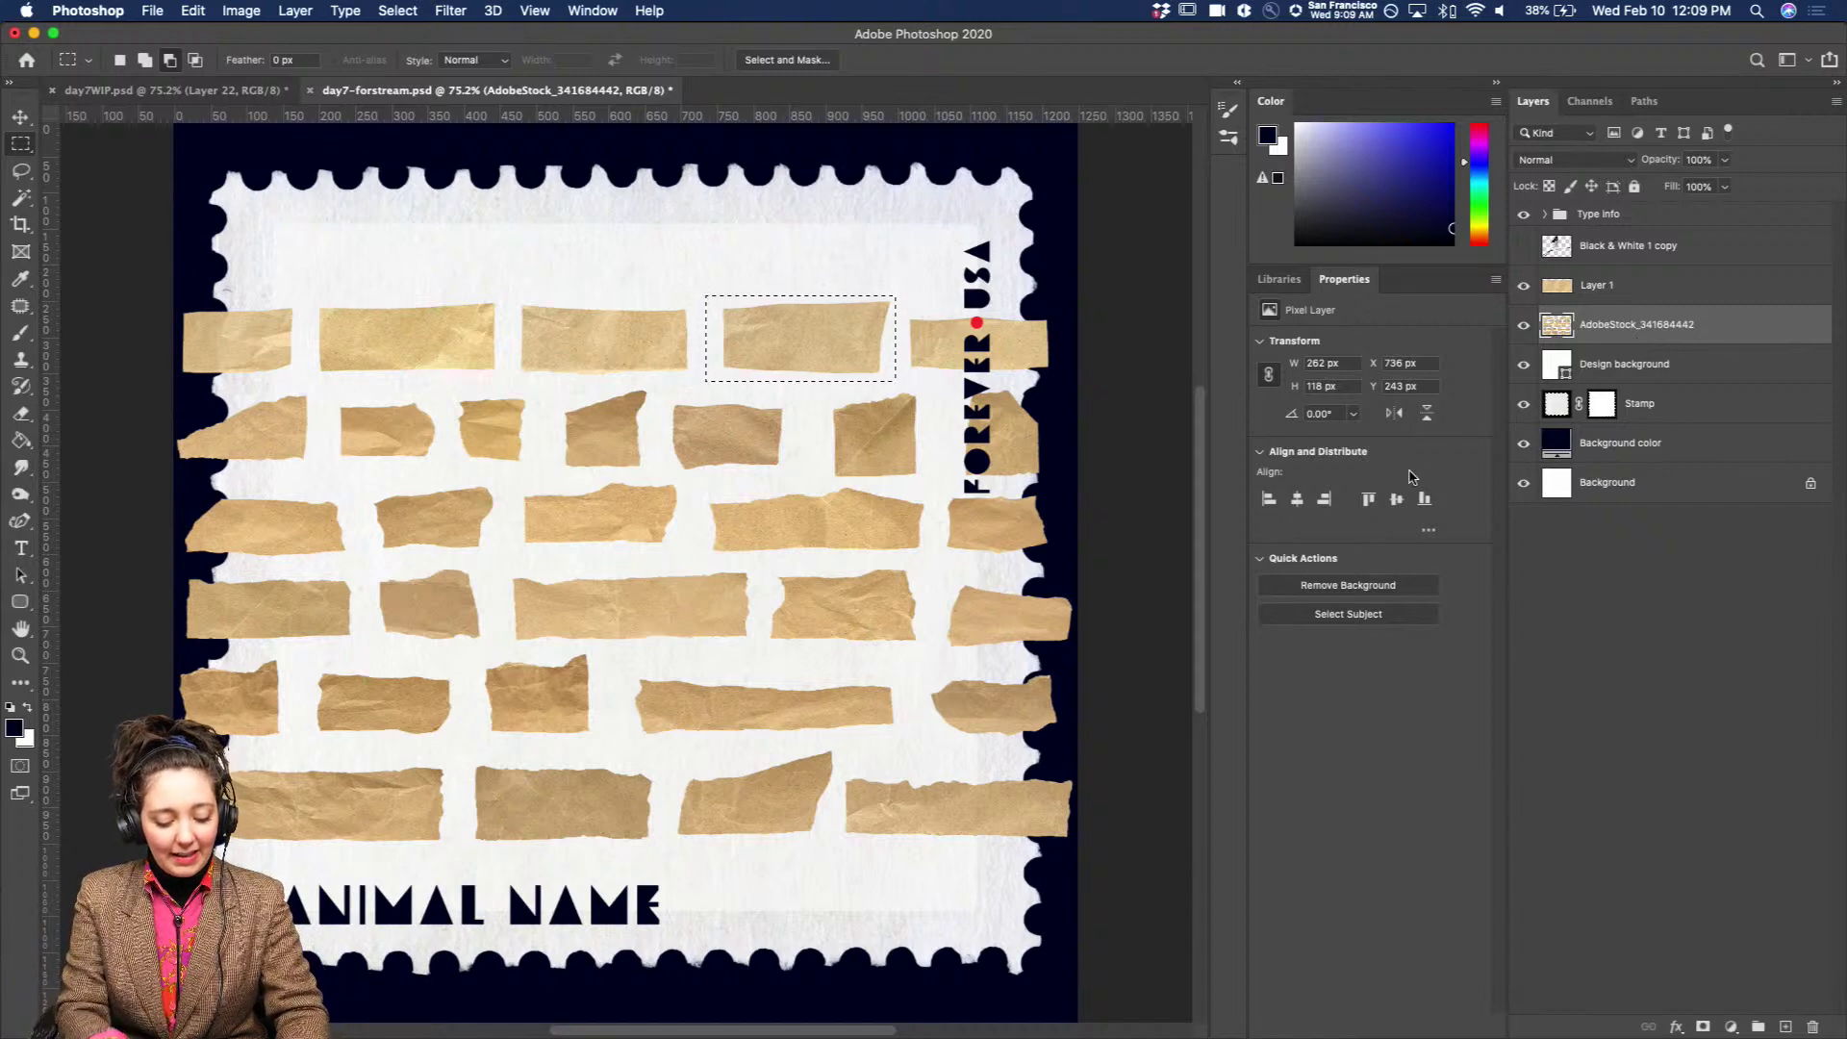
{"action": "key", "text": "super+j"}
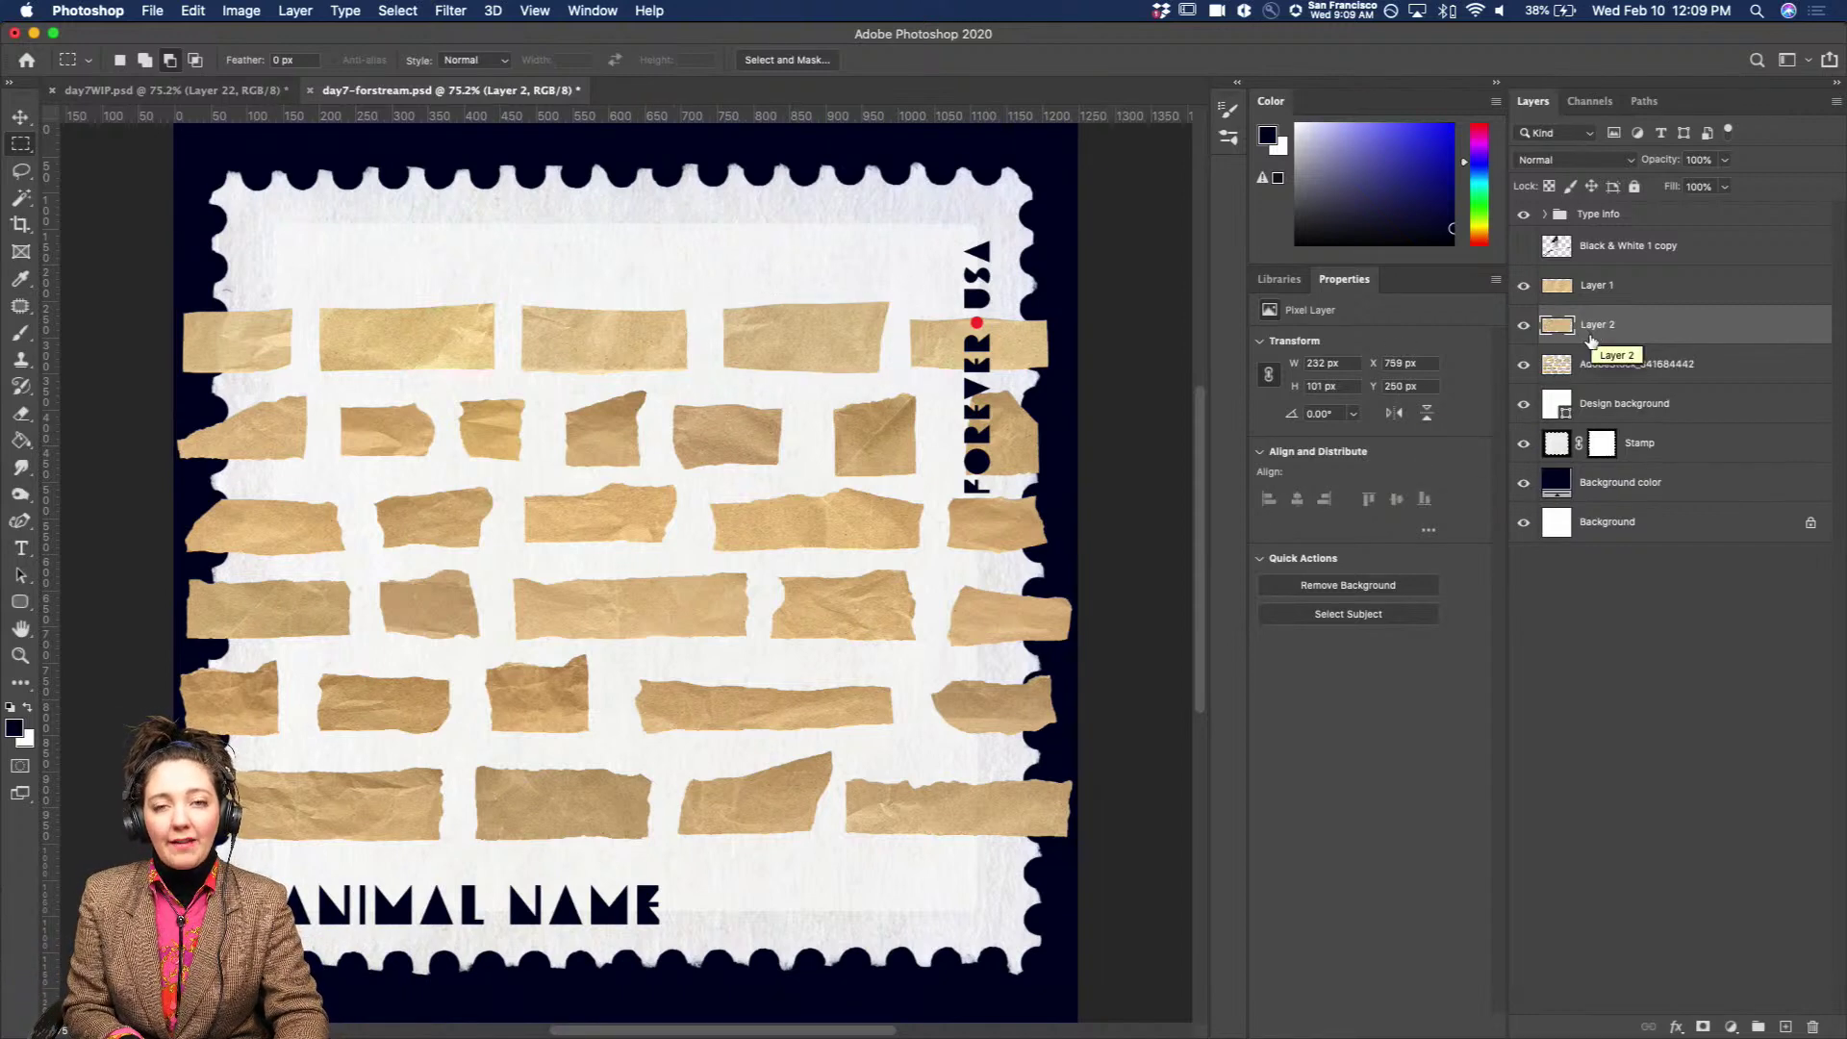
Cut the third paper piece in the third row from the AdobeStock_341684442 layer to a new layer, using a marquee about 224 × 102 px.
{"action": "left_click", "coordinate": [1596, 371]}
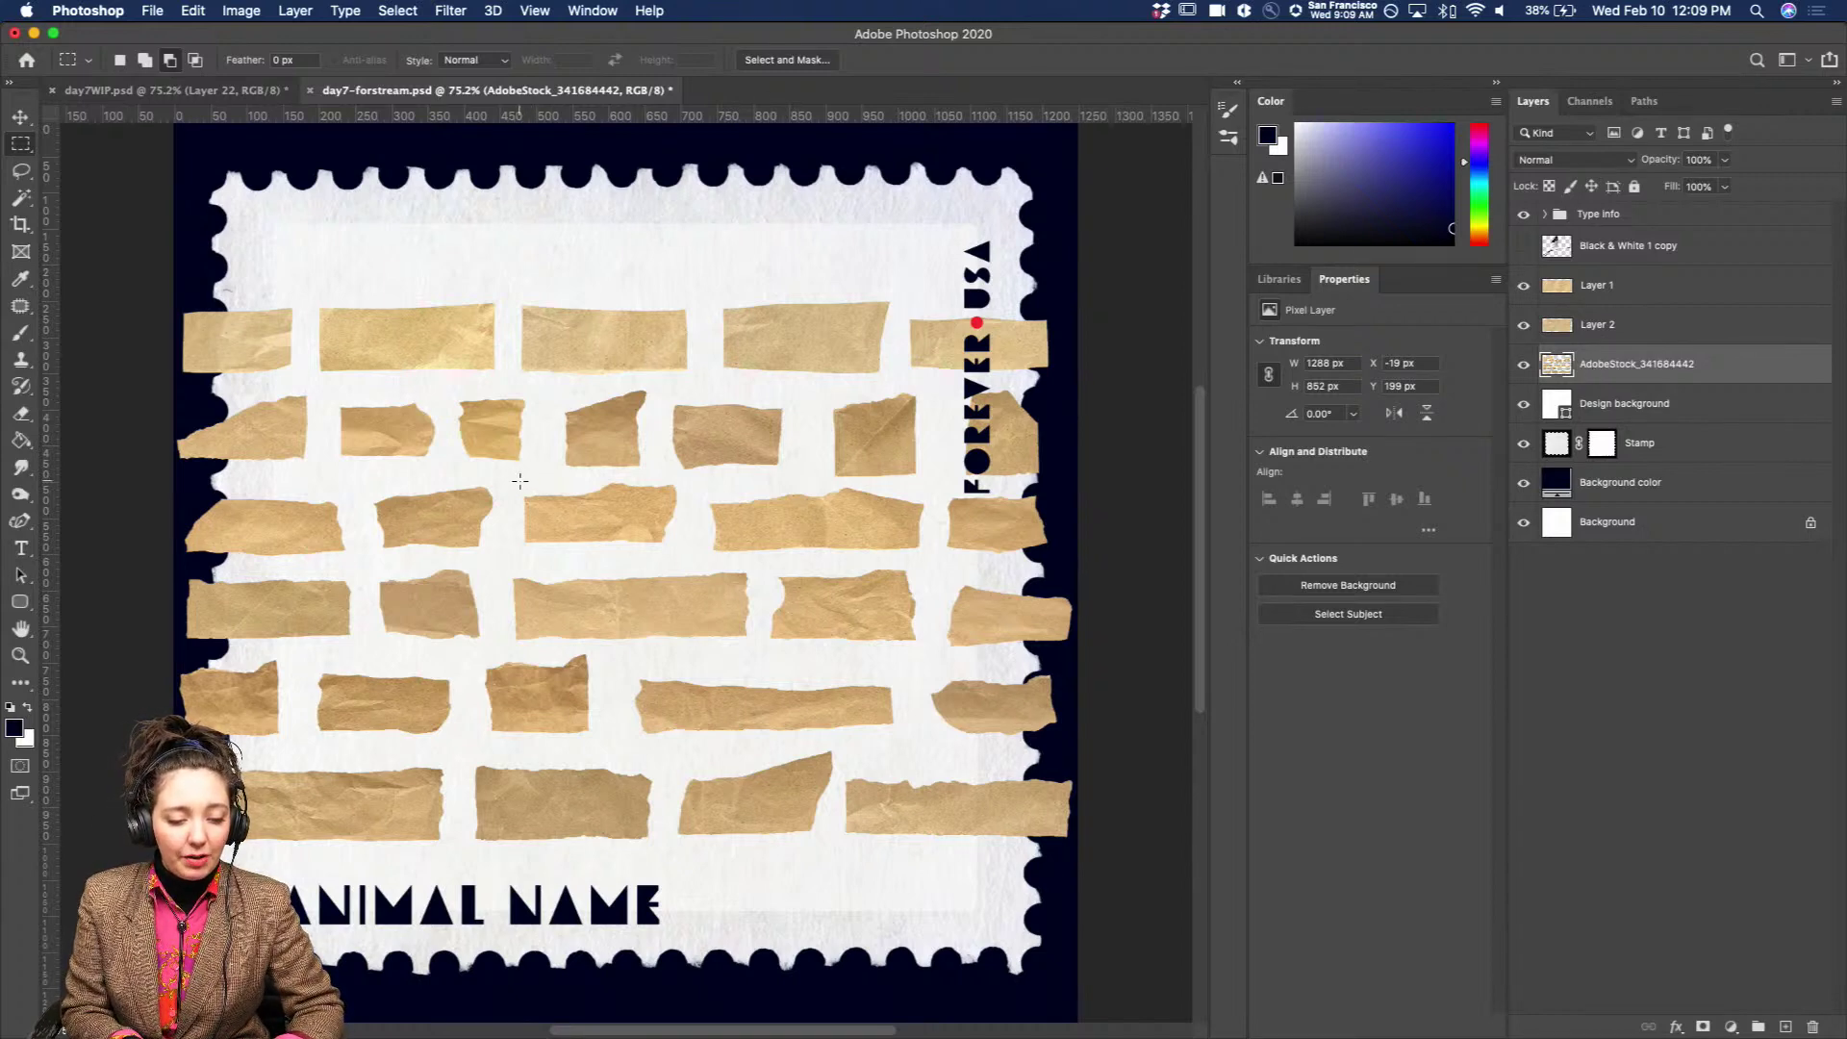
{"action": "left_click_drag", "start_coordinate": [519, 481], "coordinate": [680, 552]}
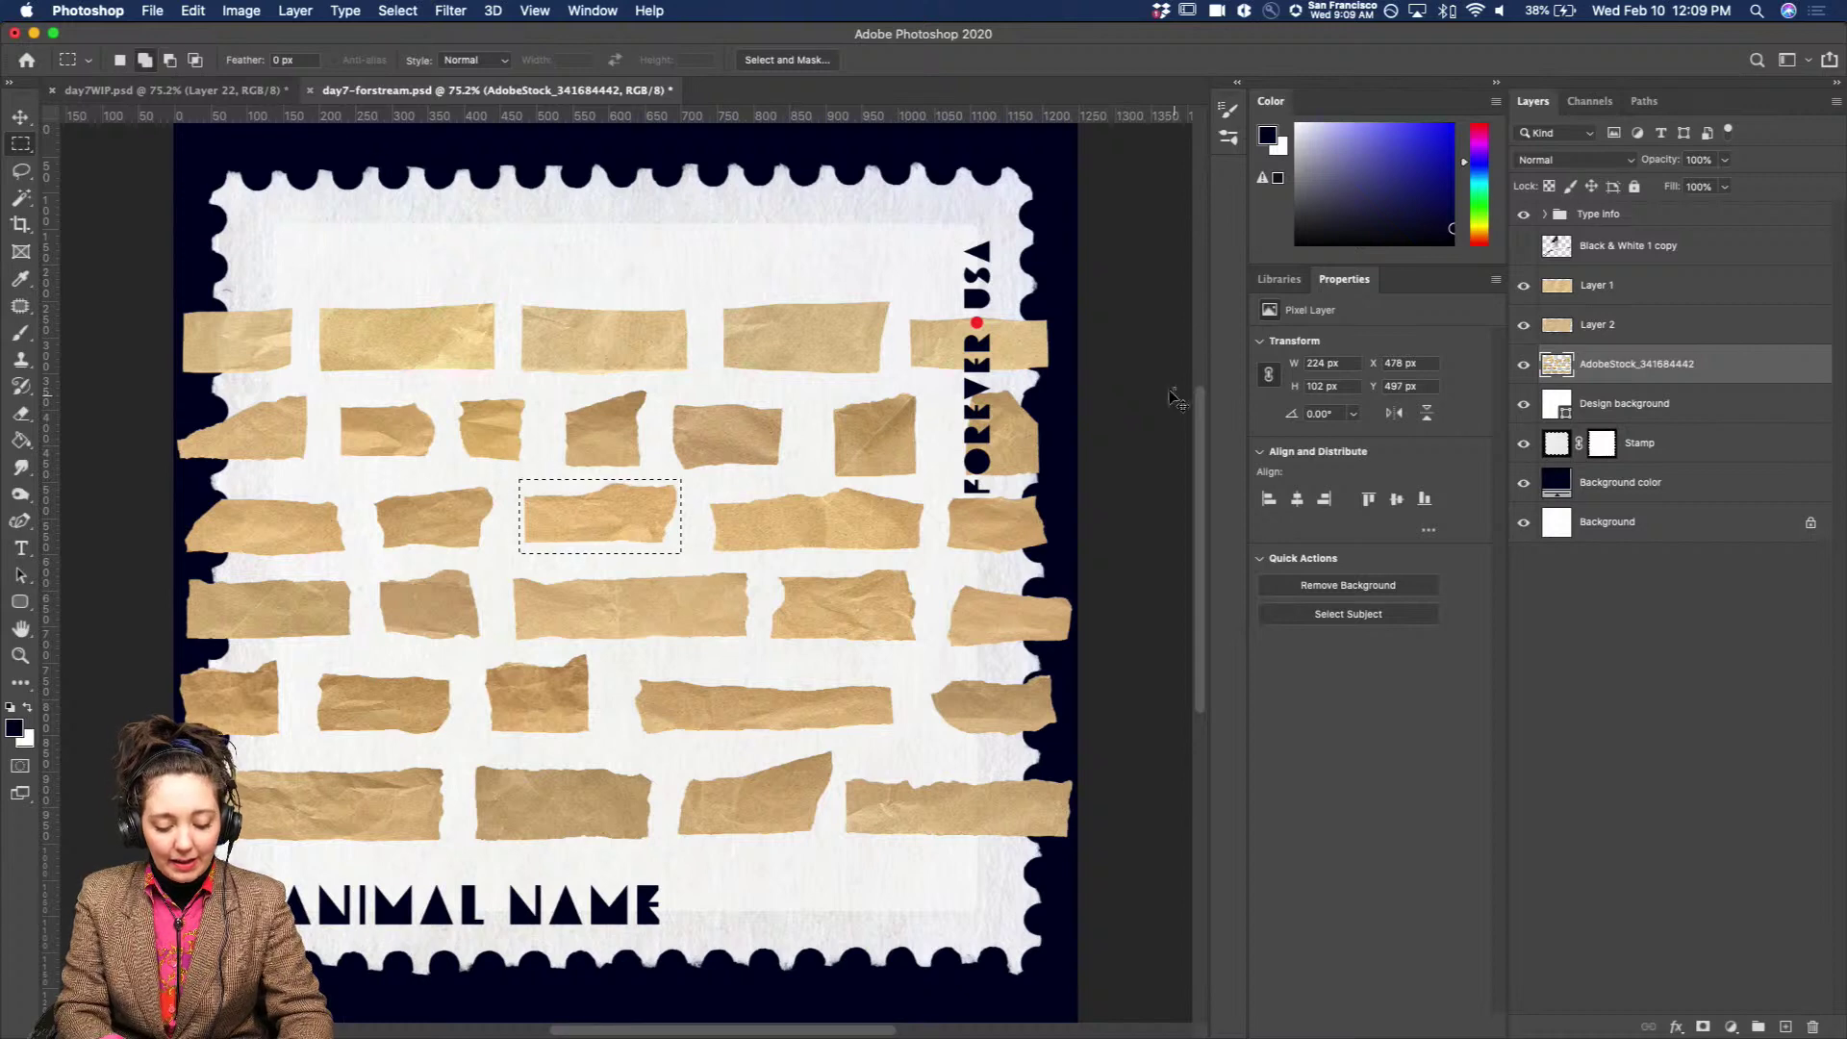
{"action": "key", "text": "super+j"}
Marquee the second paper piece in the fifth row and cut it from the AdobeStock_341684442 layer to a new layer, dismissing Liquify if opened.
{"action": "left_click", "coordinate": [1583, 408]}
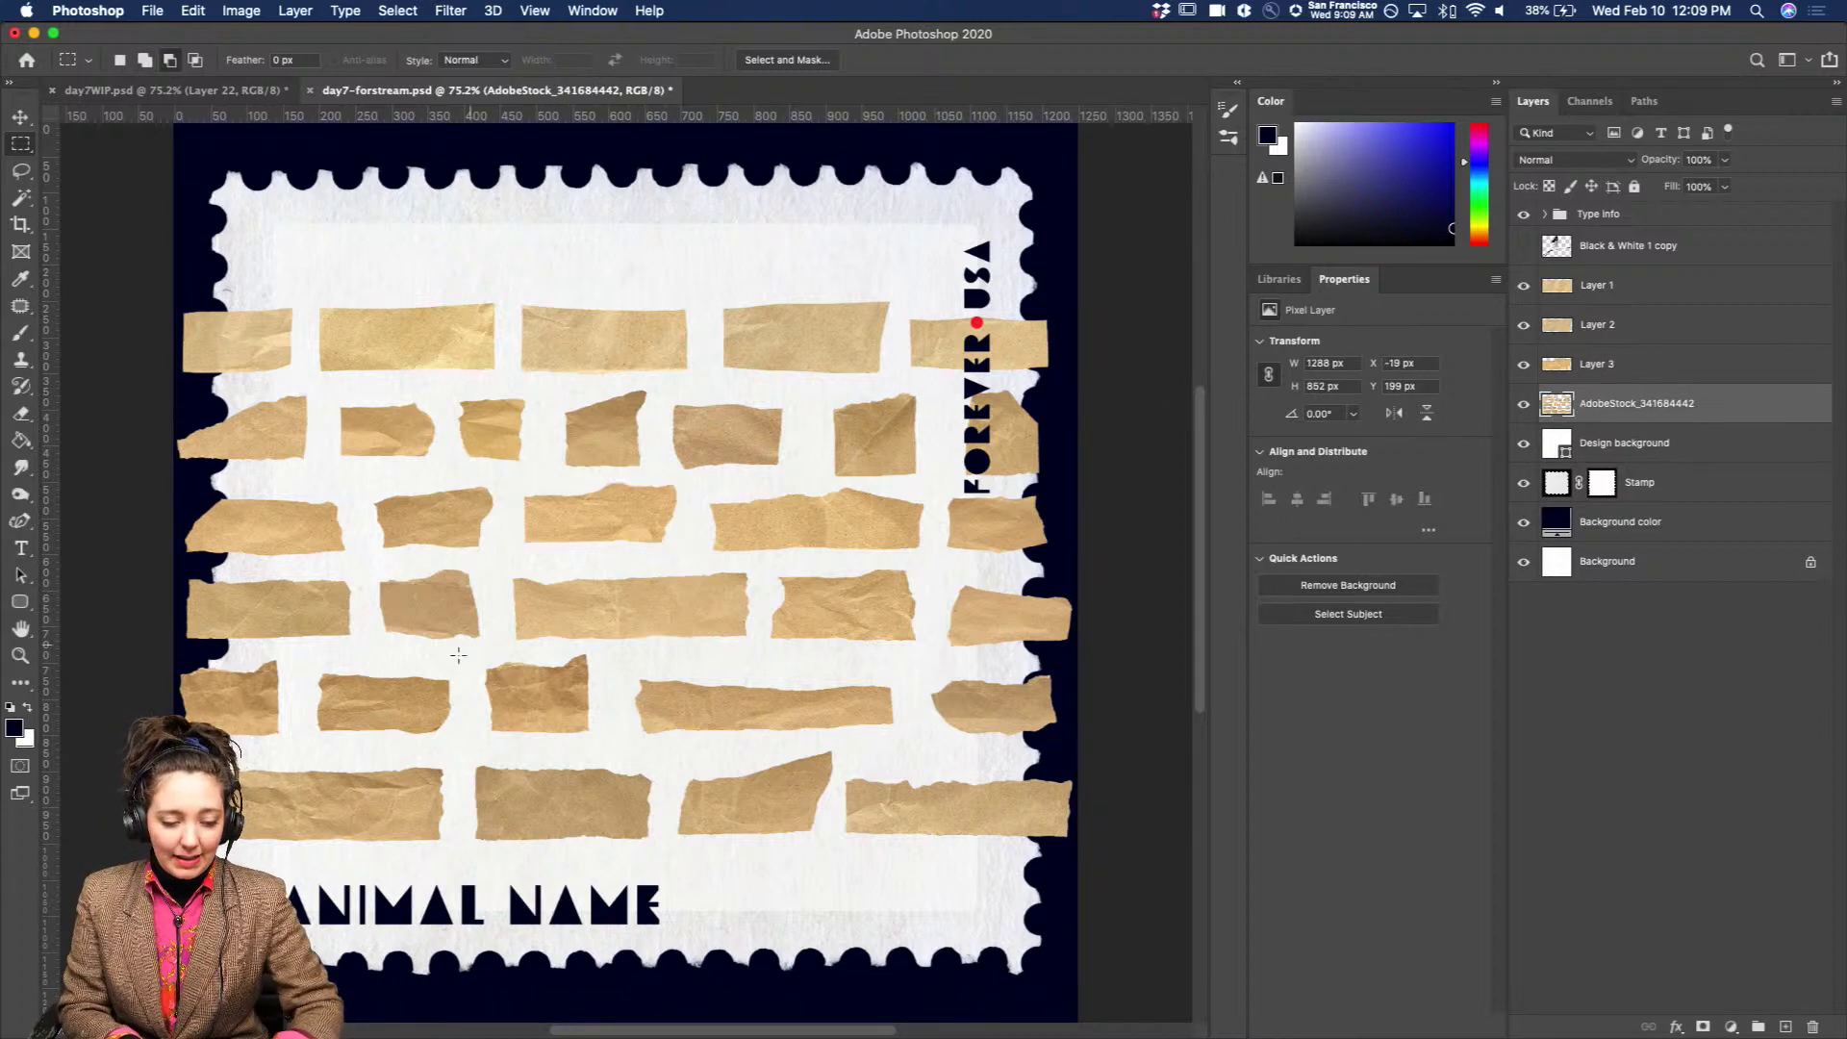
{"action": "left_click_drag", "start_coordinate": [302, 662], "coordinate": [464, 736]}
{"action": "key", "text": "super+shift+x"}
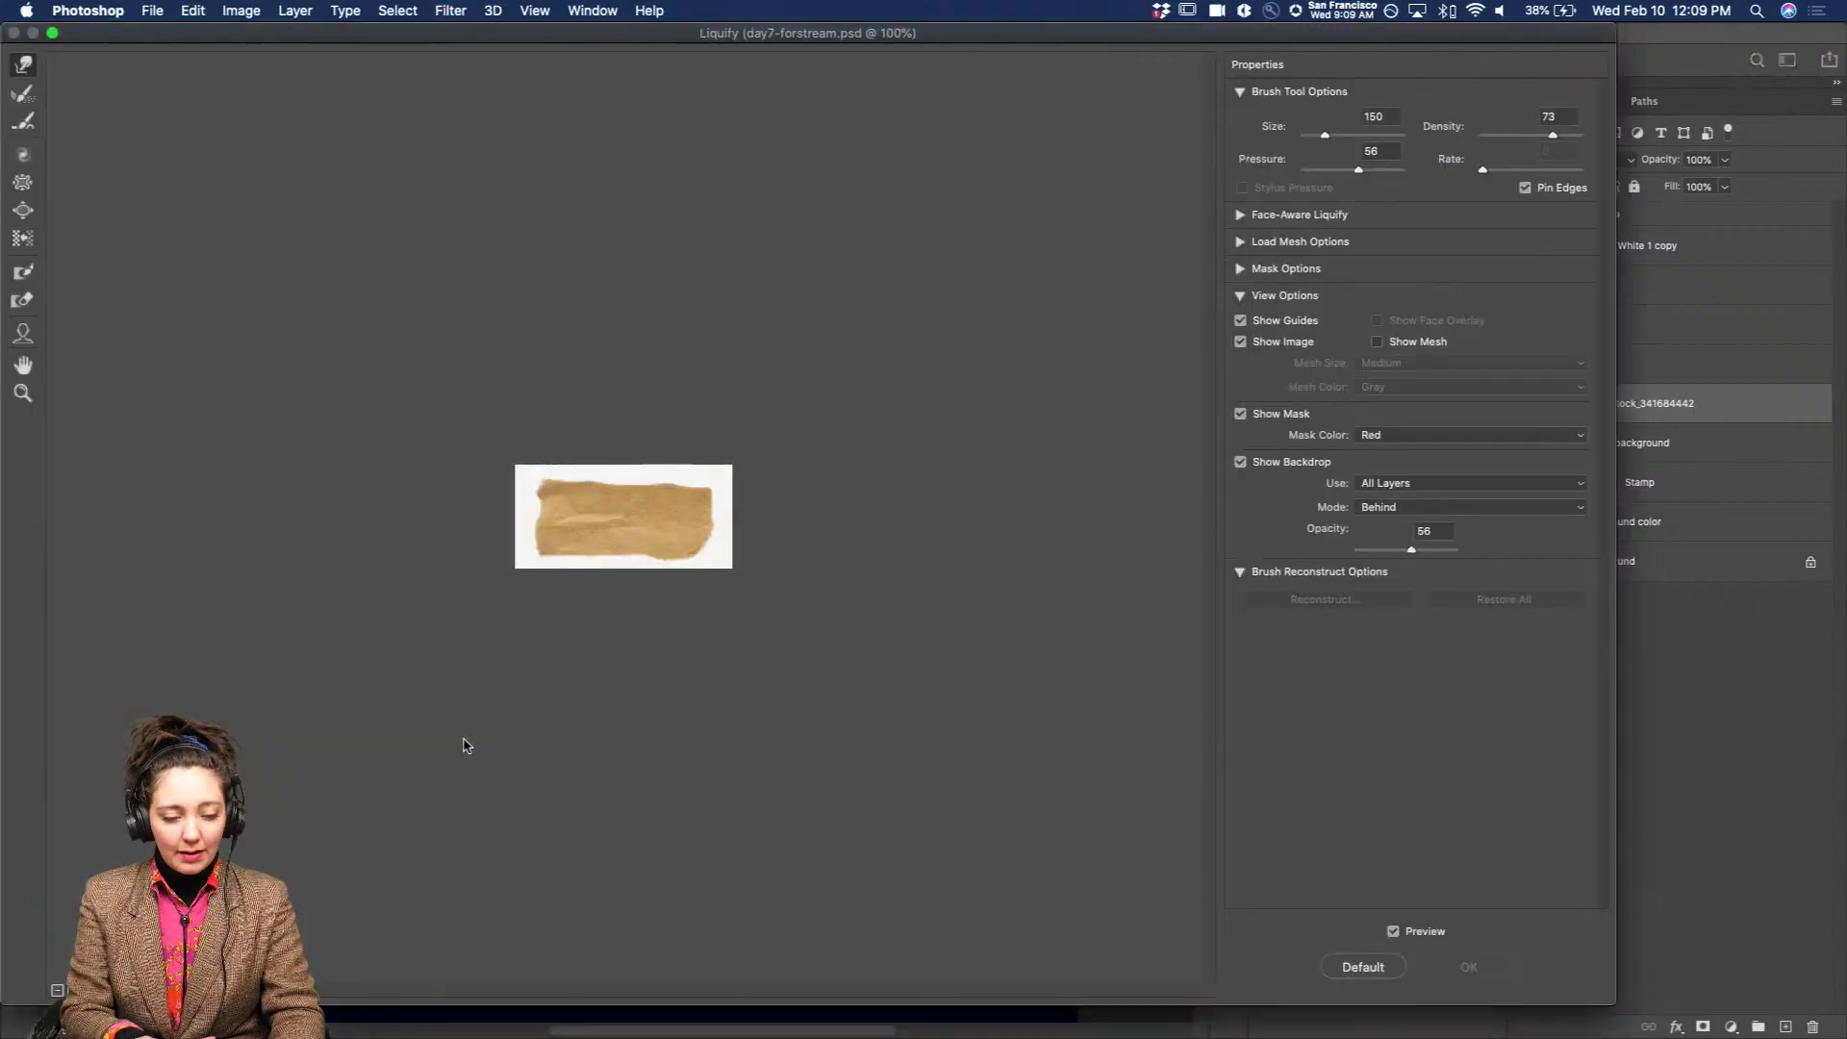
{"action": "left_click", "coordinate": [1378, 974]}
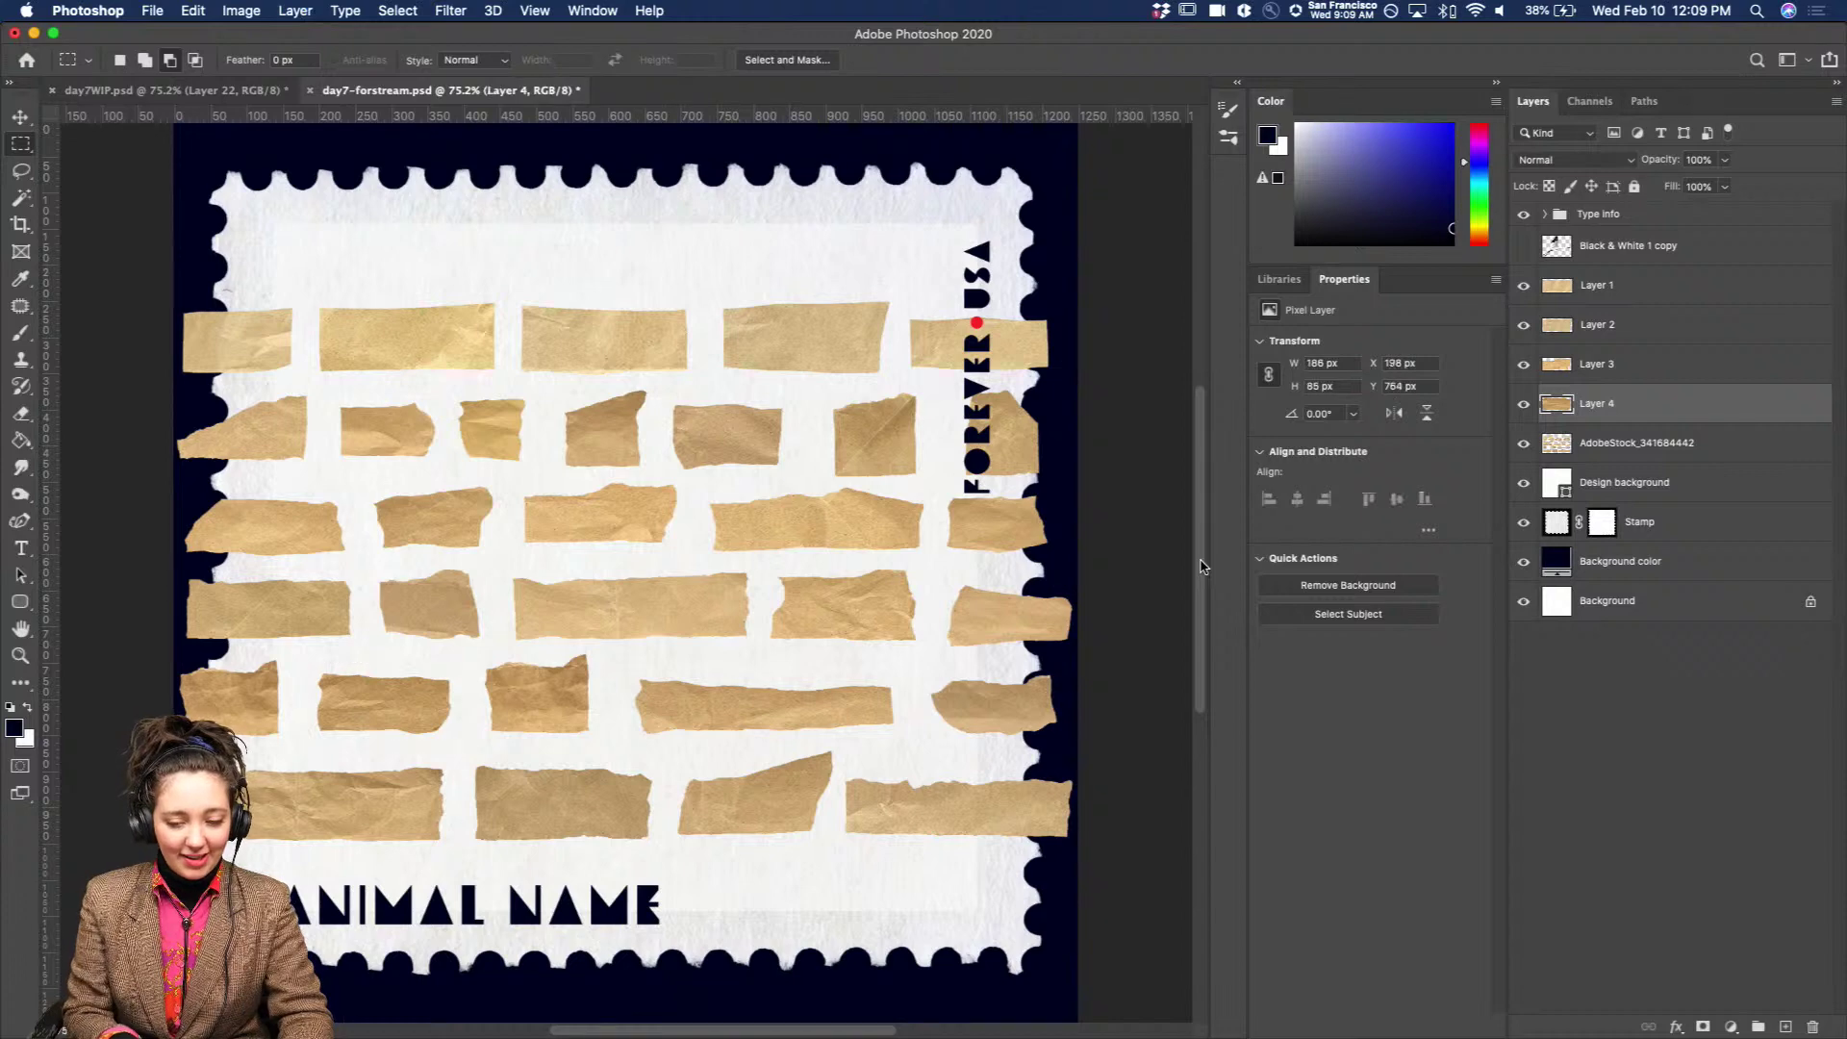
Marquee the fourth paper piece in the fifth row and copy it from the AdobeStock_341684442 layer to a new layer.
{"action": "left_click", "coordinate": [1624, 447]}
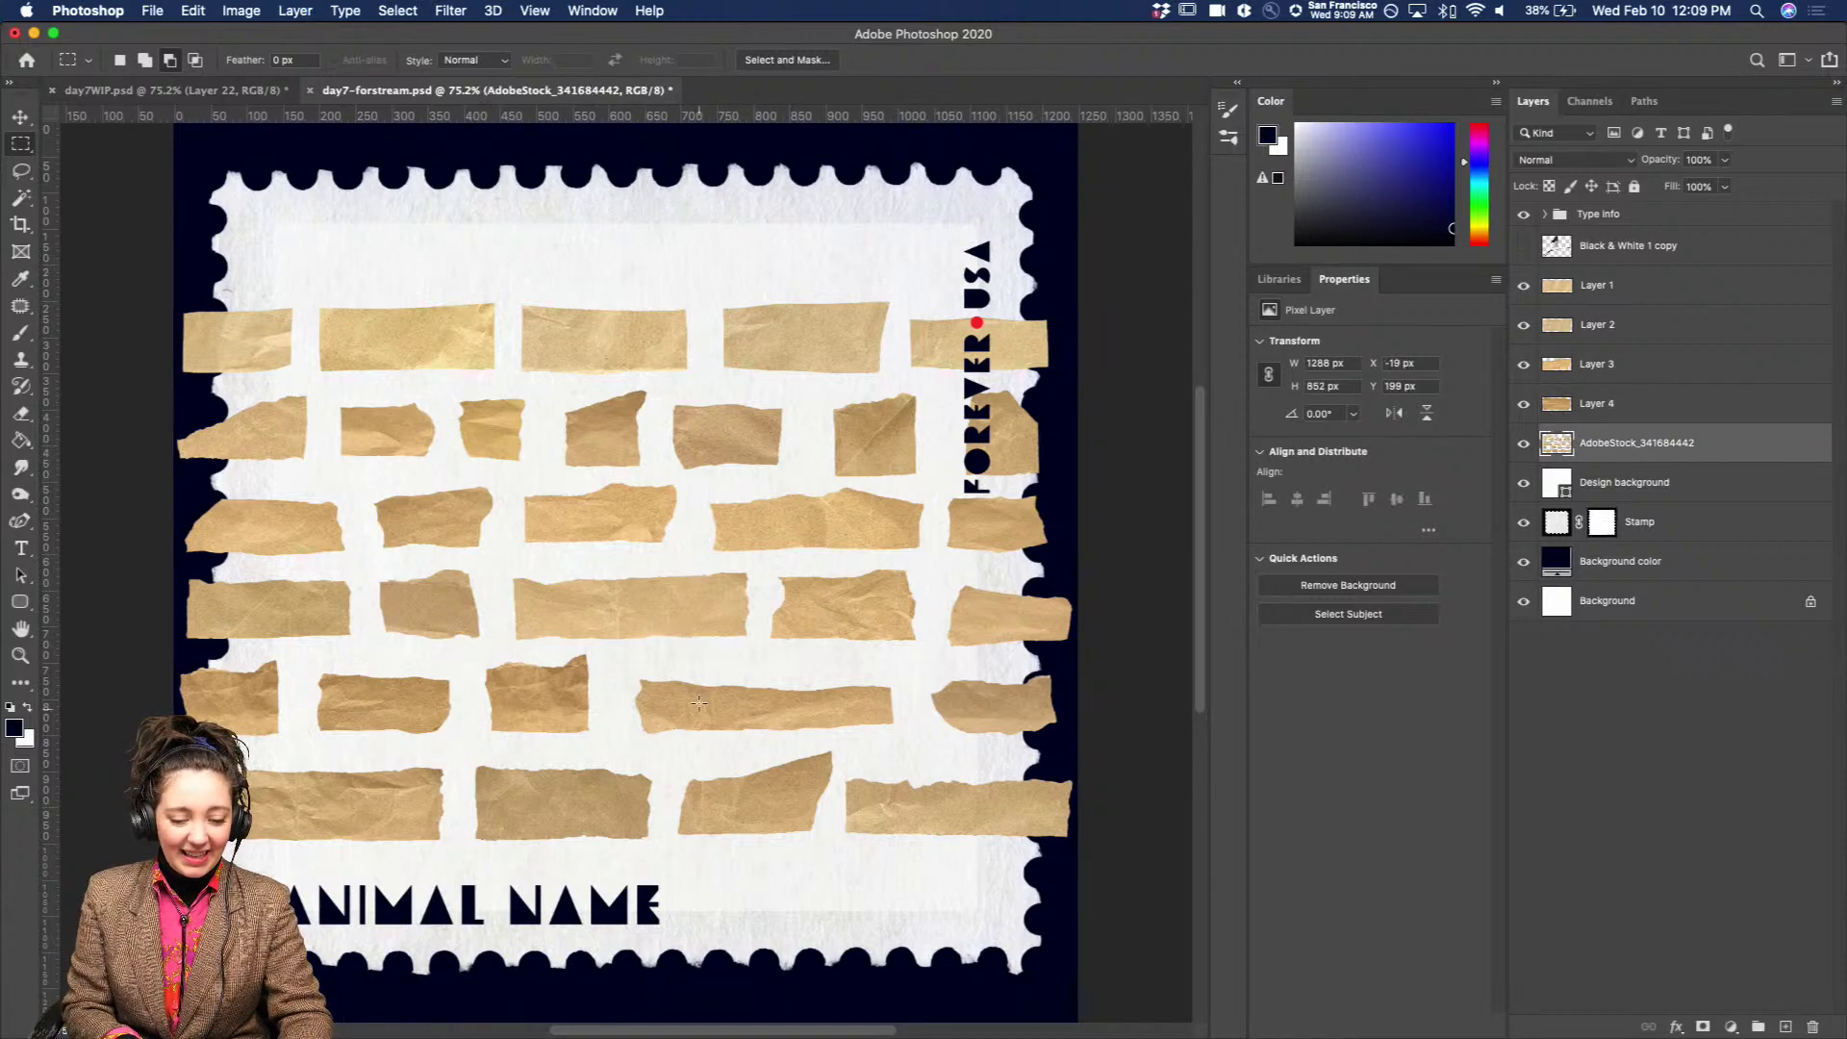
{"action": "left_click_drag", "start_coordinate": [612, 673], "coordinate": [908, 743]}
{"action": "key", "text": "super+j"}
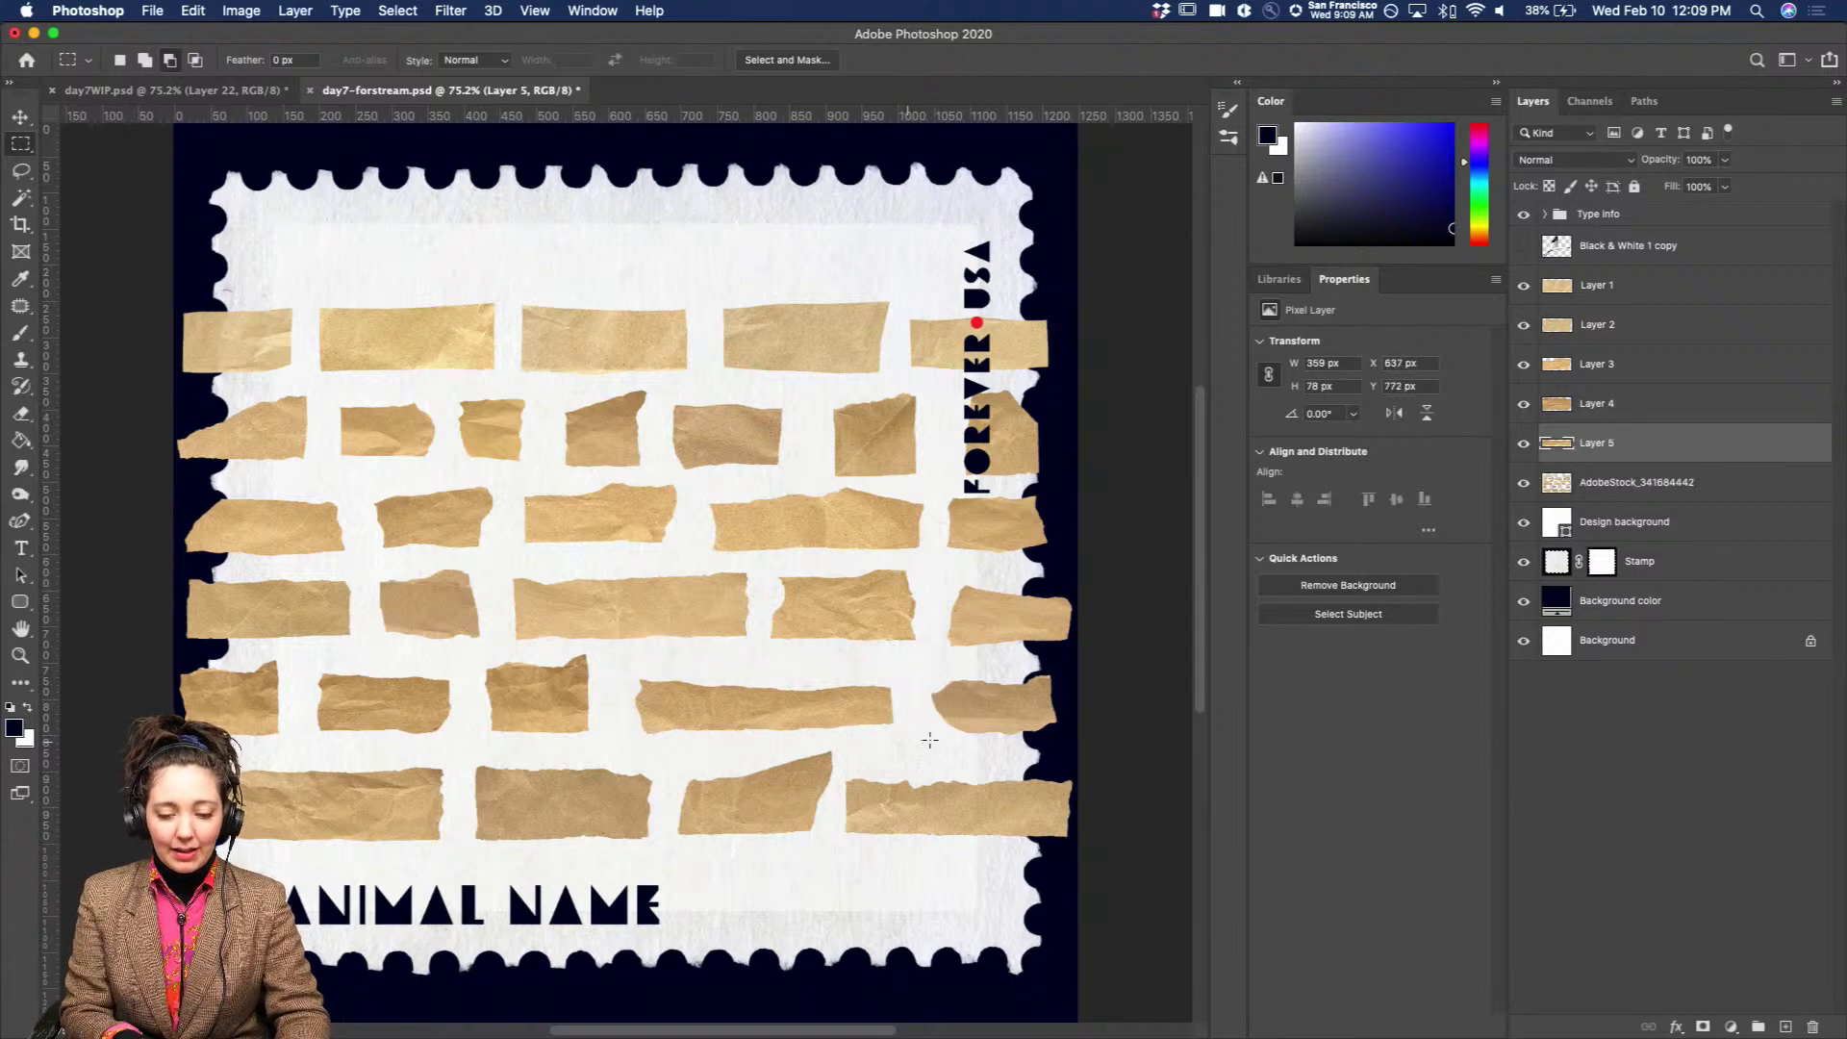
Marquee the first paper piece in the second row, about 202 × 122 px, and copy it from AdobeStock_341684442 to a new layer.
{"action": "left_click", "coordinate": [1581, 490]}
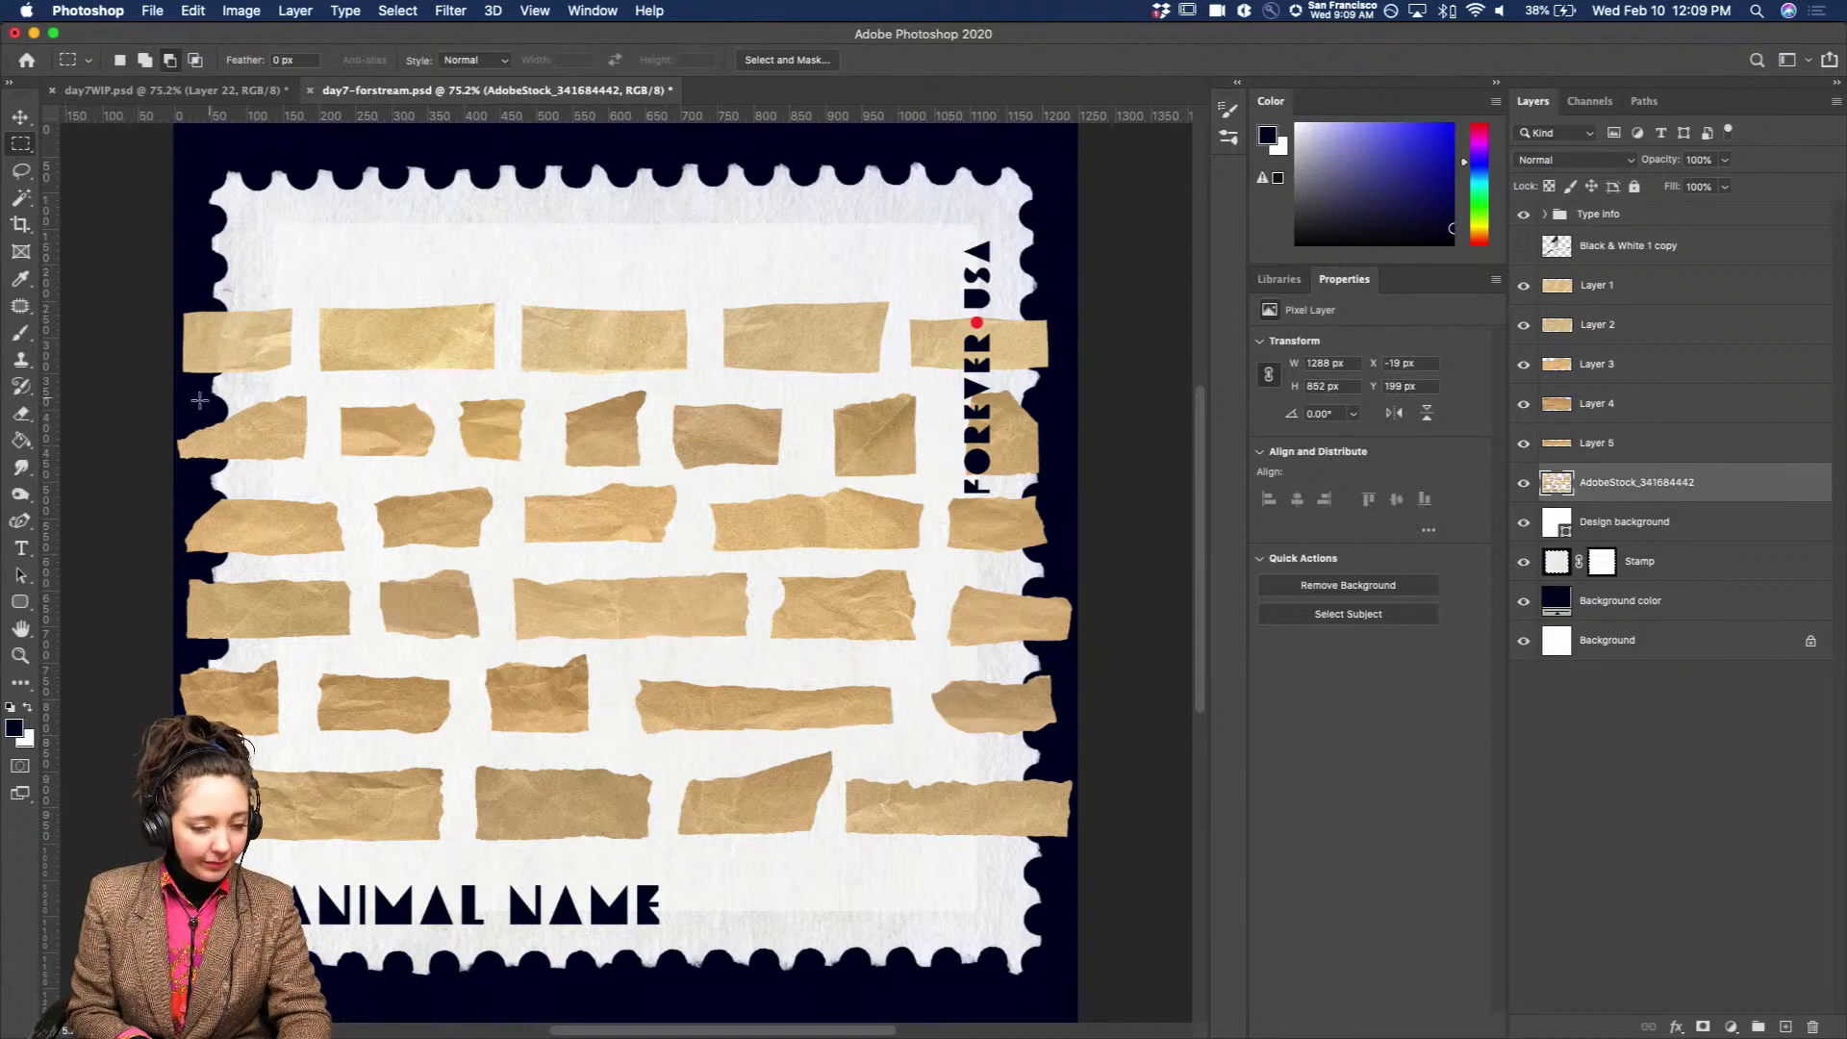
{"action": "left_click_drag", "start_coordinate": [174, 386], "coordinate": [320, 474]}
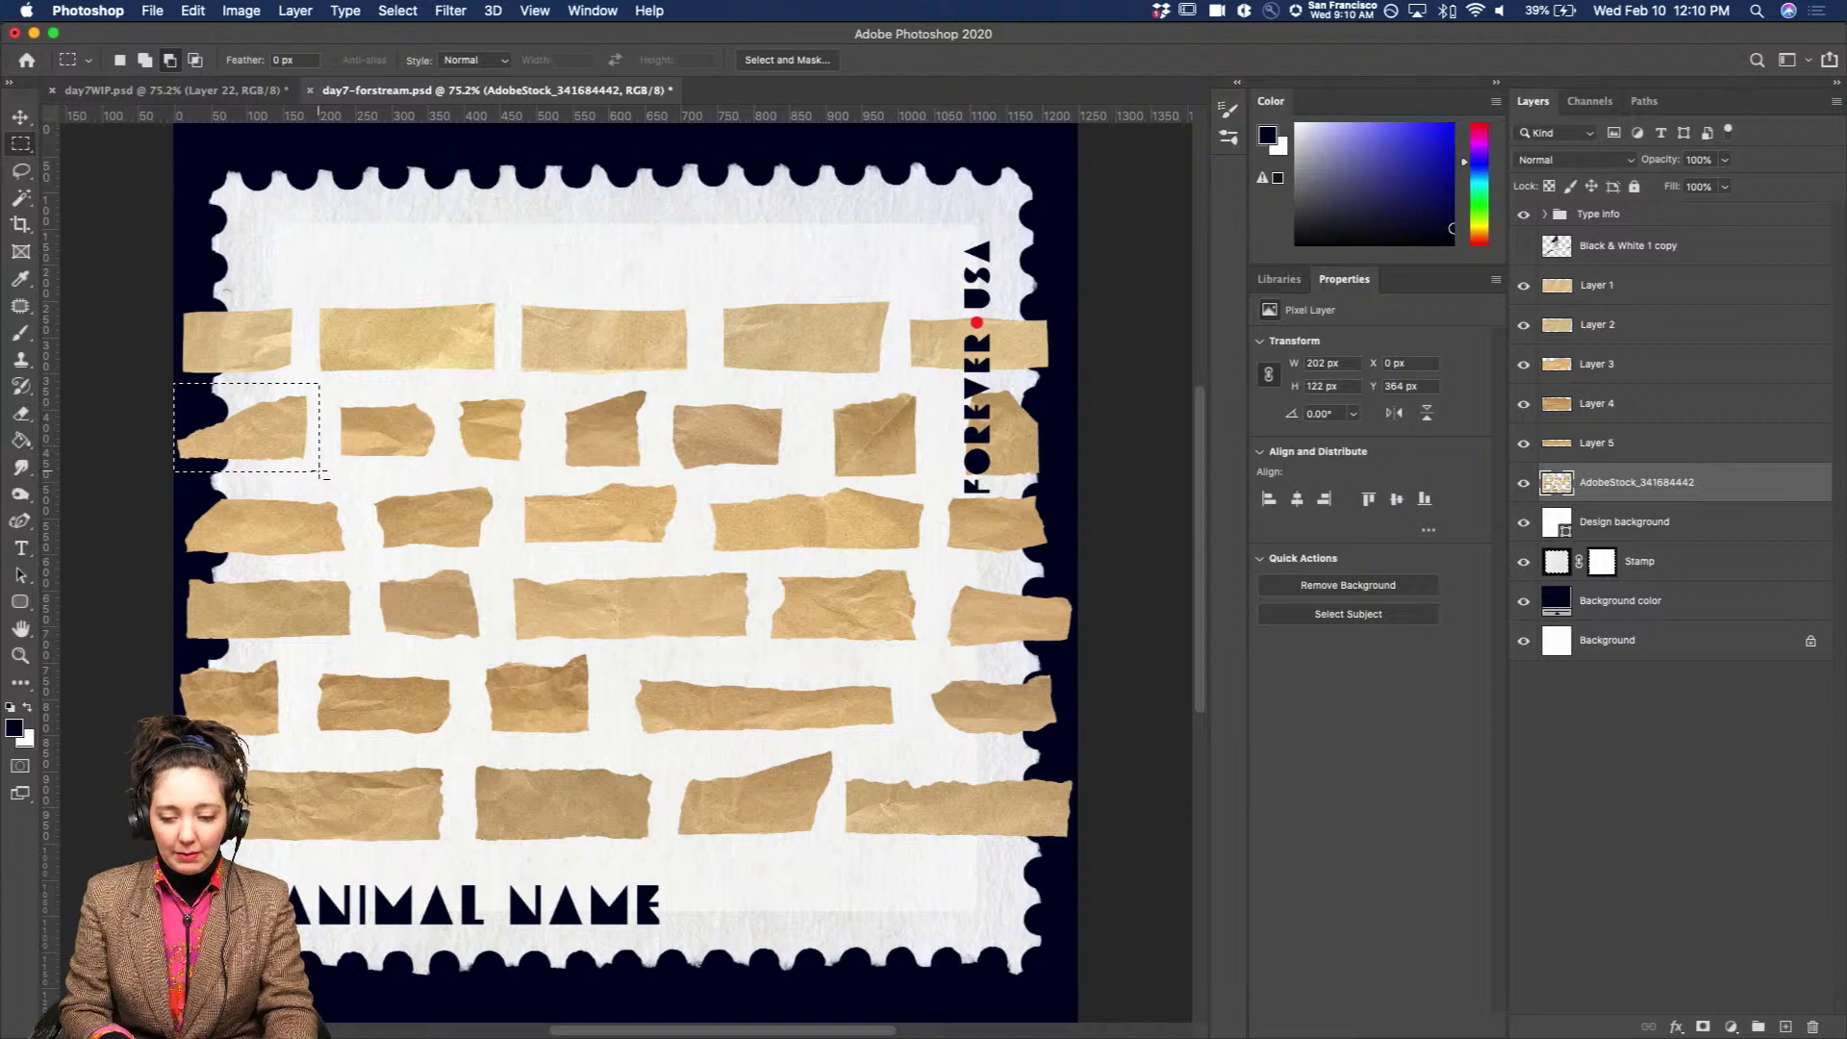
{"action": "key", "text": "super+j"}
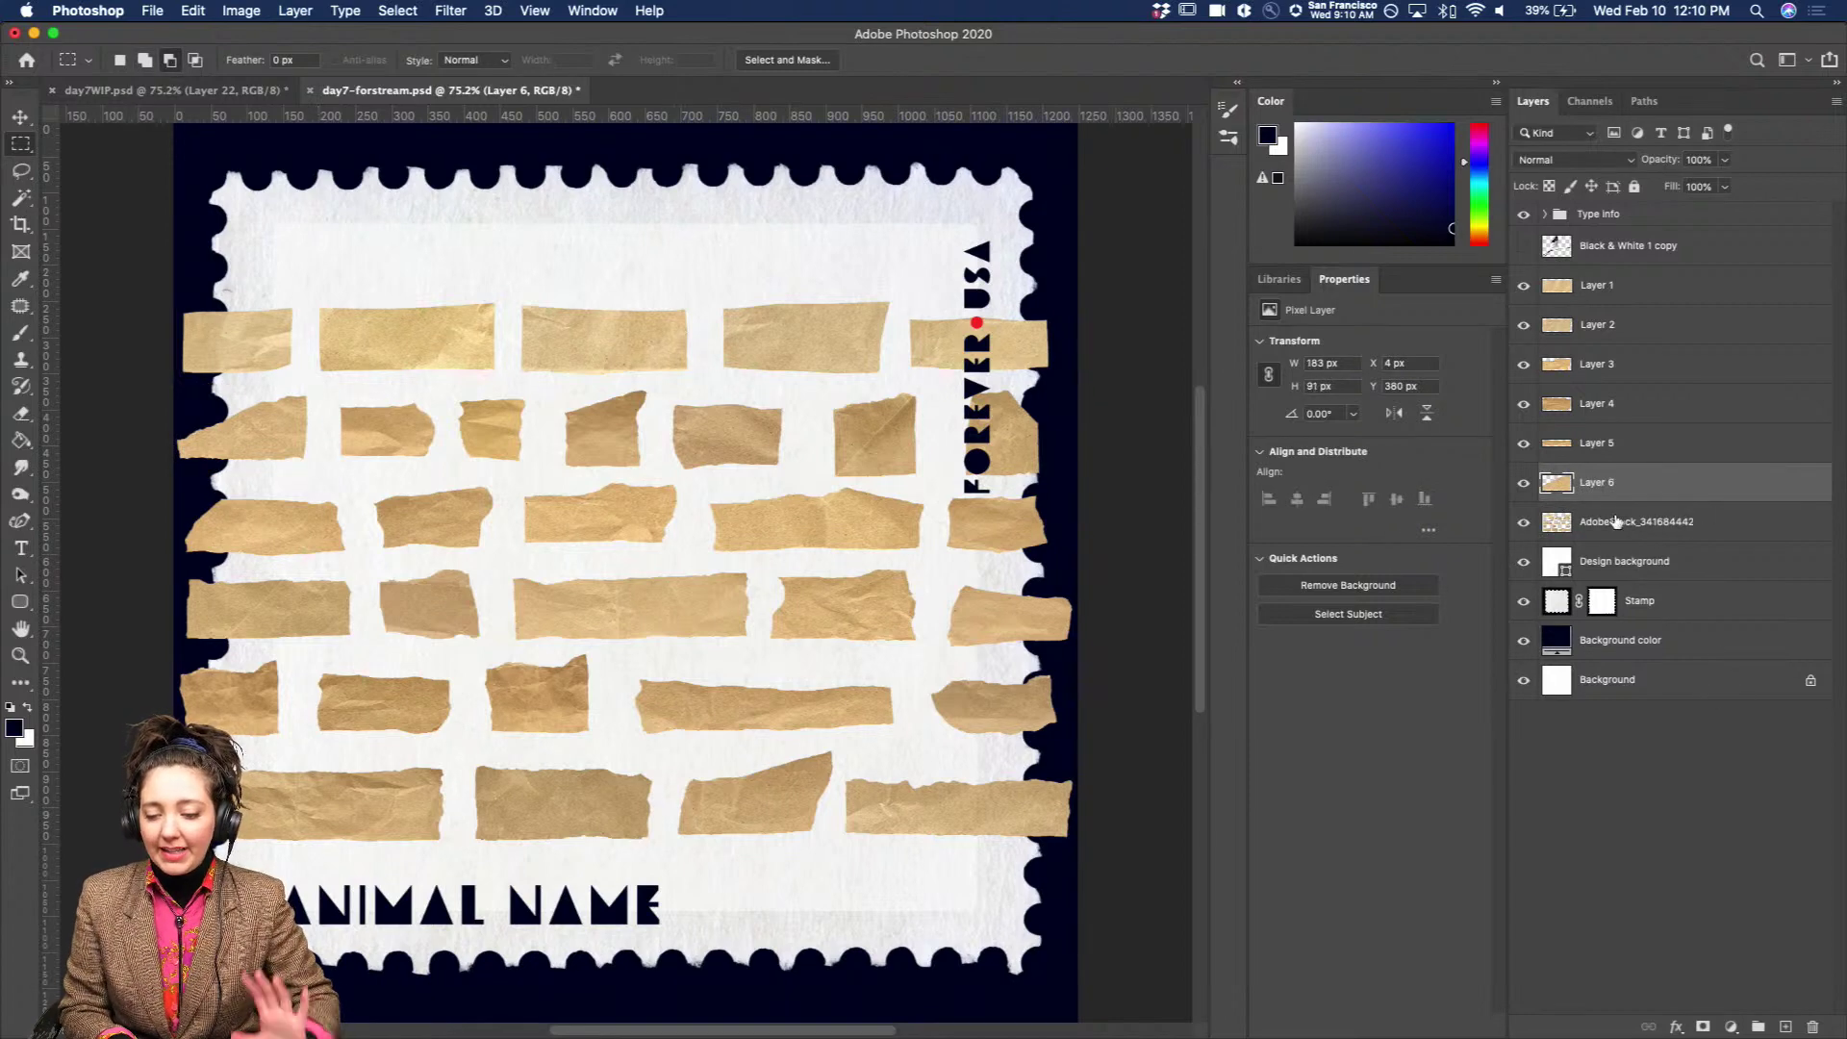
Hide the AdobeStock_341684442 layer and show the crane layer, Black & White 1 copy.
{"action": "left_click", "coordinate": [1530, 524]}
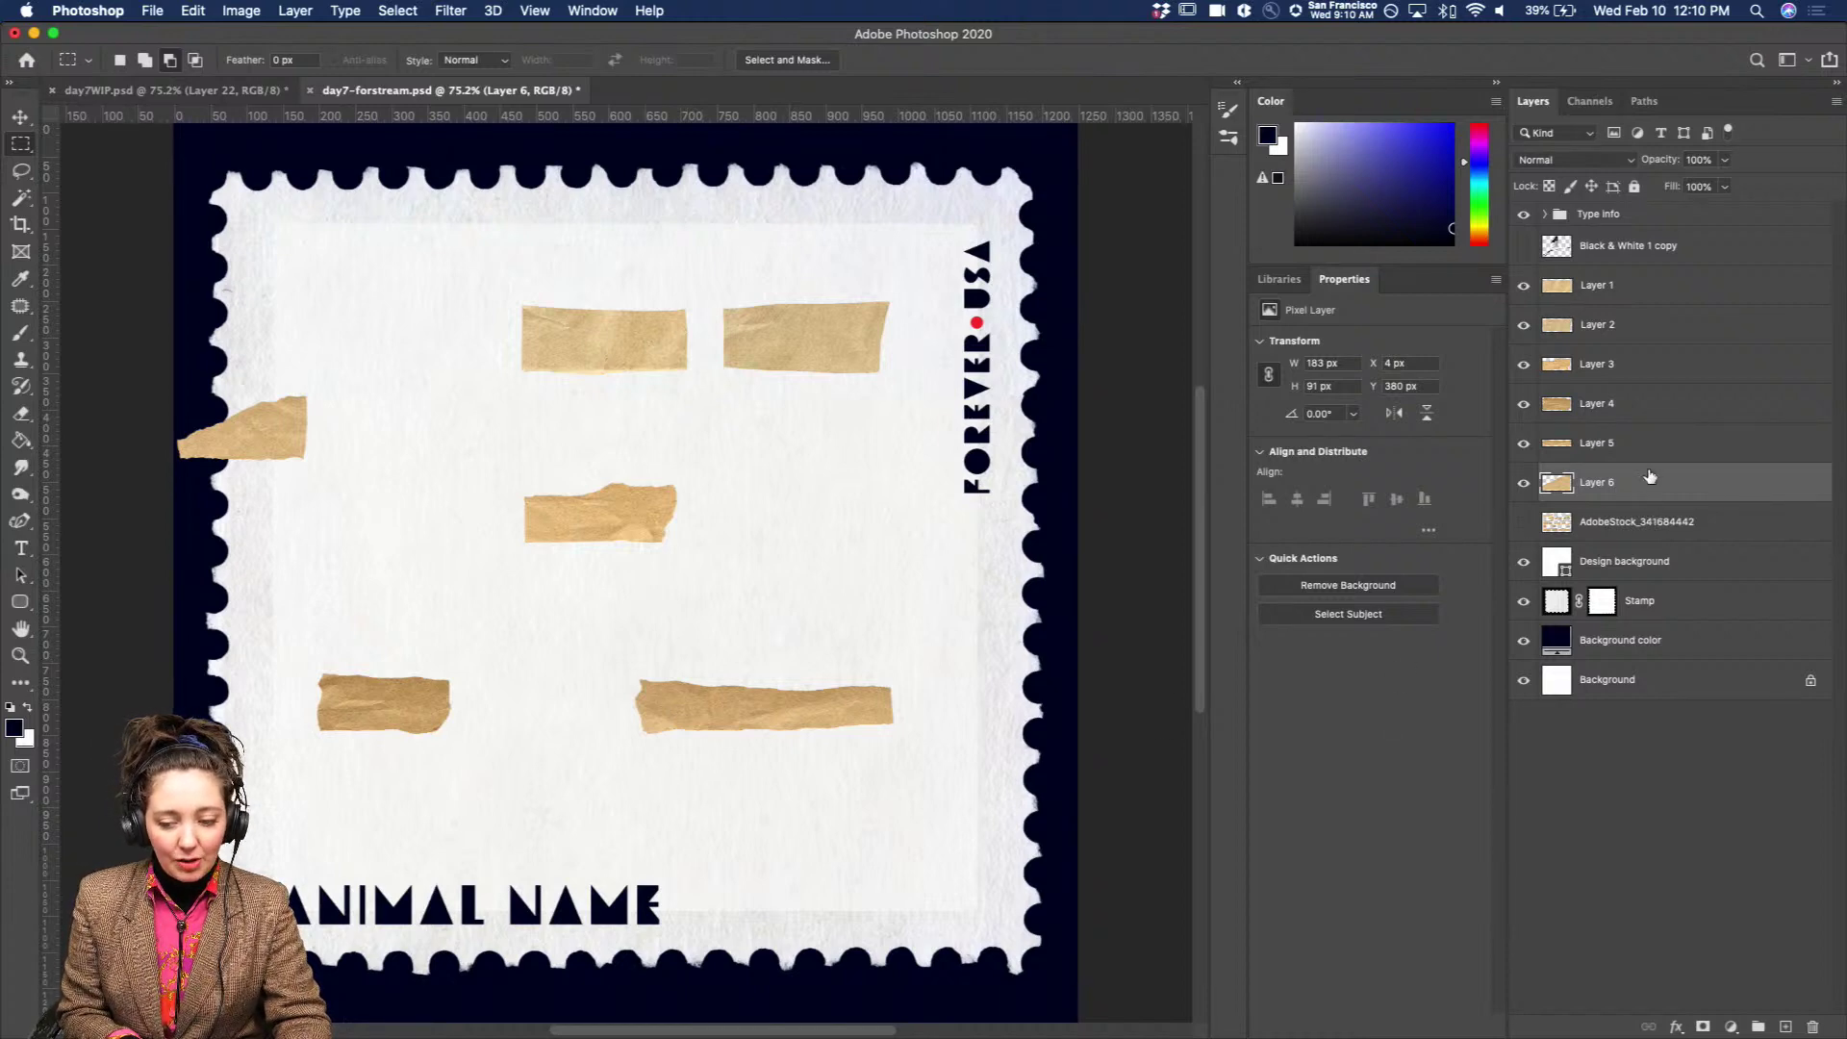
{"action": "left_click", "coordinate": [1629, 302]}
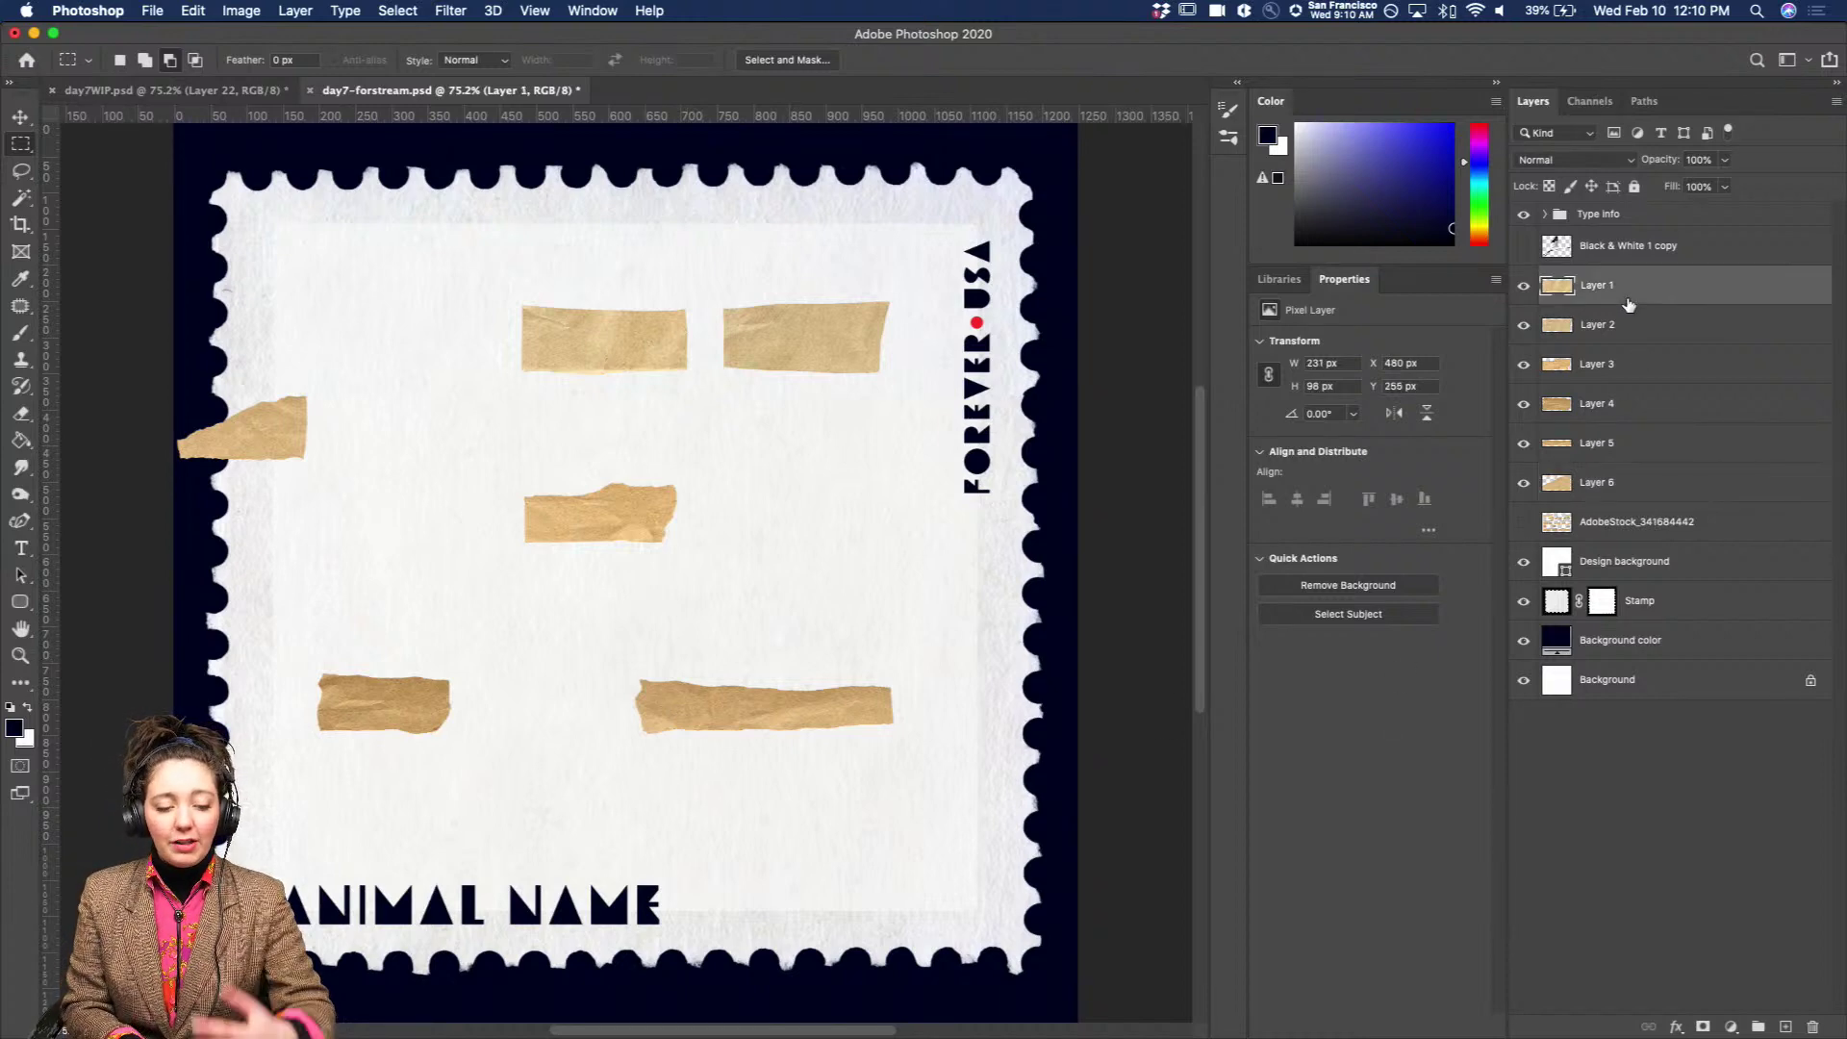
{"action": "left_click", "coordinate": [1524, 247]}
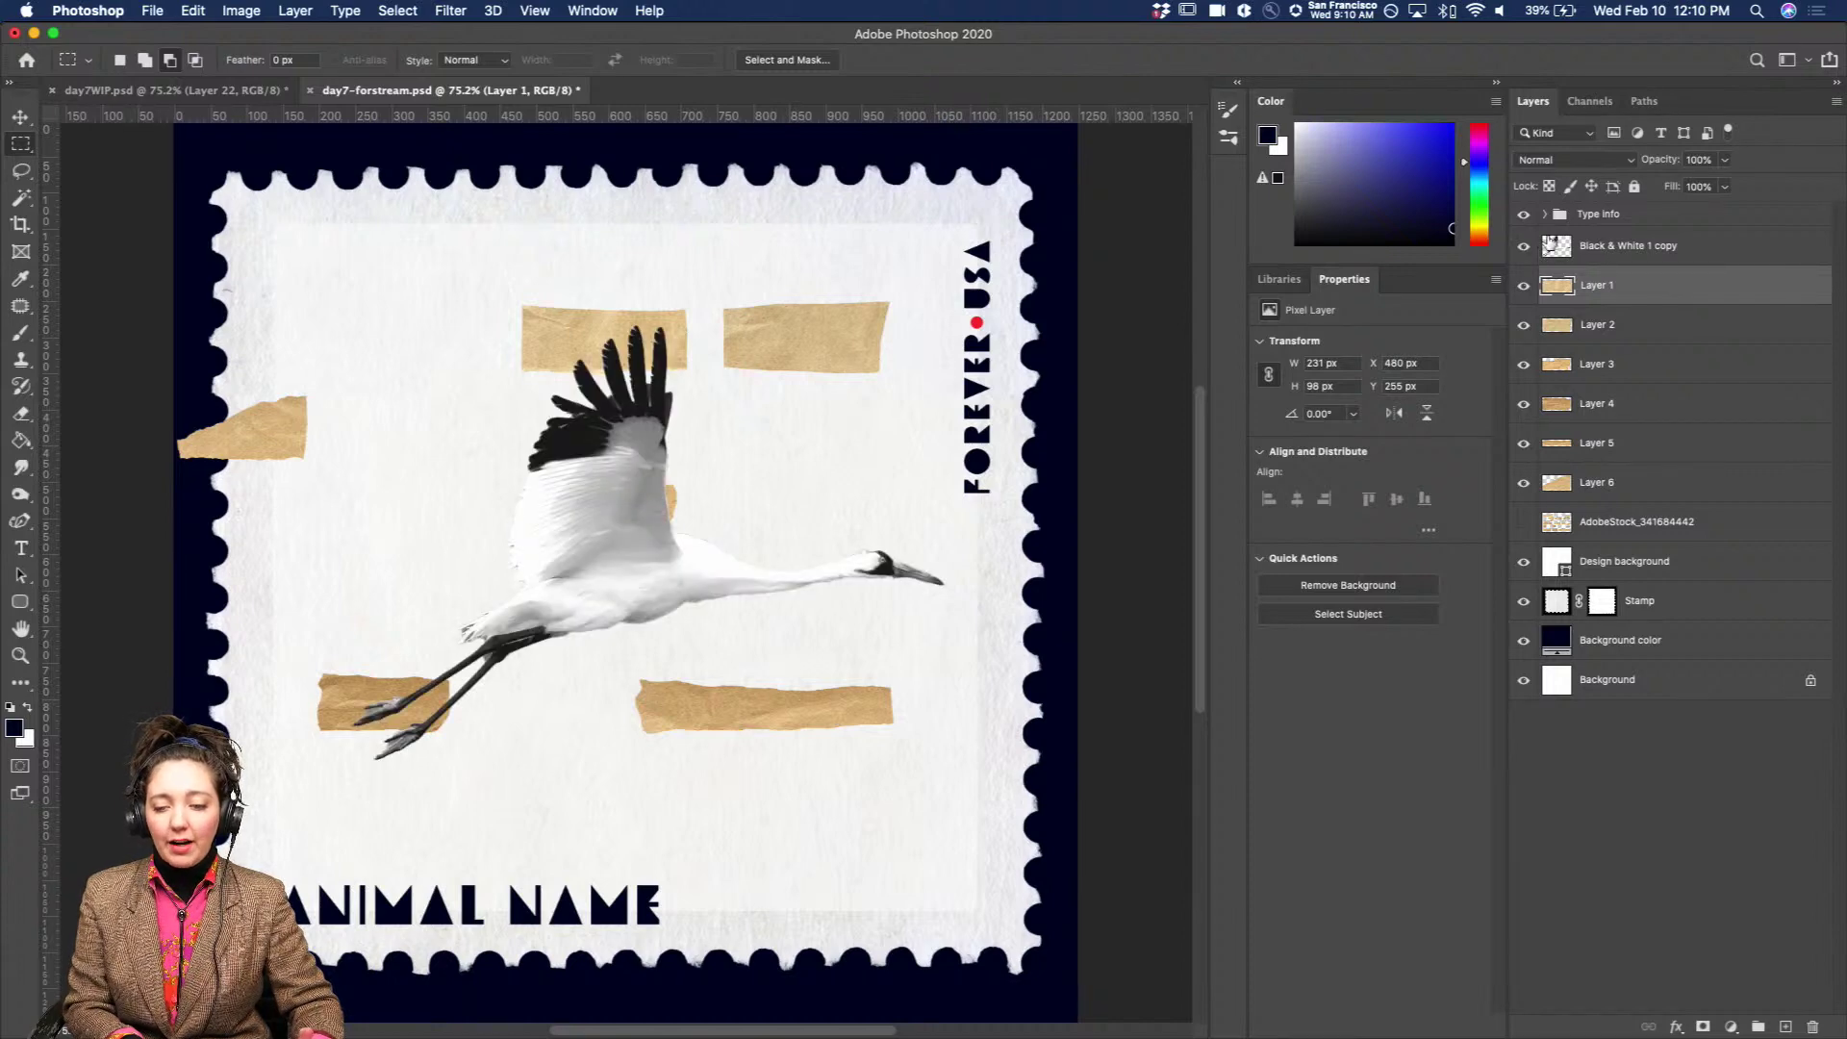
Set up the Move tool with Auto-Select enabled for layers and Show Transform Controls turned off.
{"action": "left_click", "coordinate": [1636, 385]}
{"action": "left_click", "coordinate": [20, 116]}
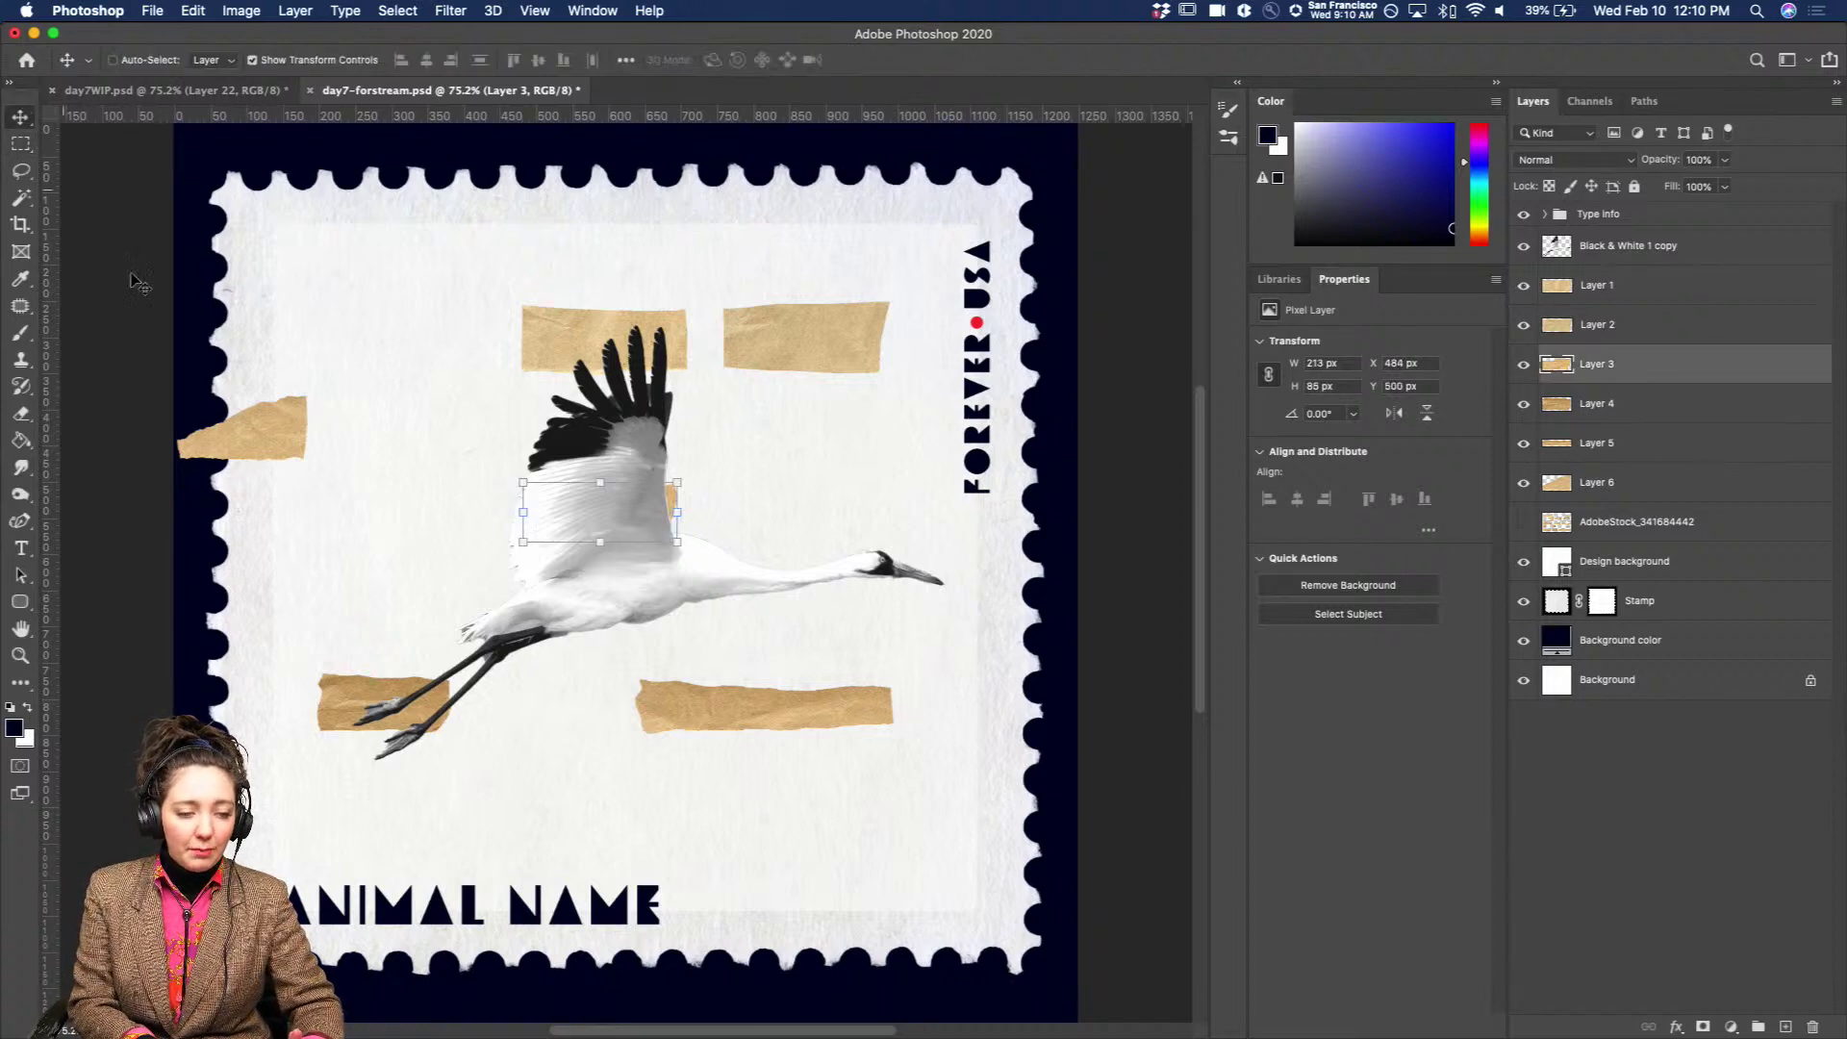
{"action": "mouse_move", "coordinate": [568, 538]}
{"action": "left_mouse_down"}
{"action": "mouse_move", "coordinate": [364, 442]}
{"action": "mouse_move", "coordinate": [516, 530]}
{"action": "mouse_move", "coordinate": [785, 519]}
{"action": "mouse_move", "coordinate": [577, 538]}
{"action": "mouse_move", "coordinate": [533, 503]}
{"action": "mouse_move", "coordinate": [567, 539]}
{"action": "left_mouse_up"}
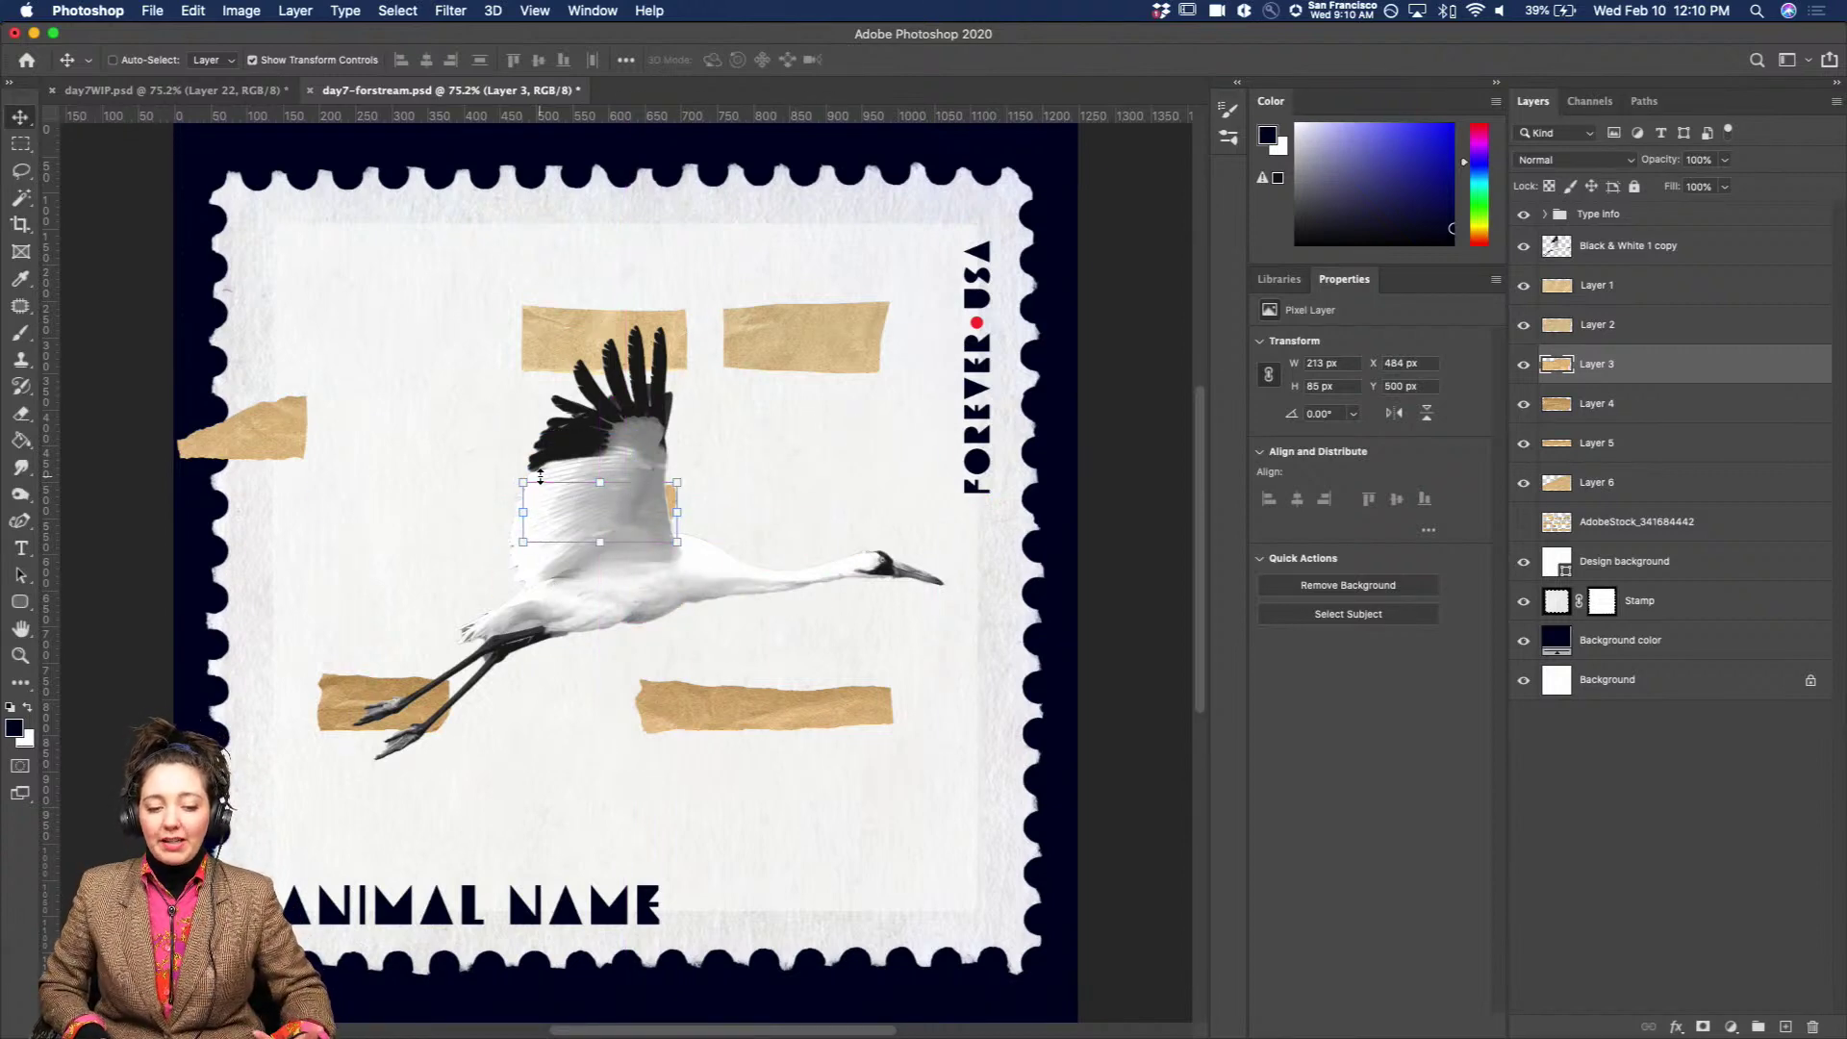
{"action": "left_click", "coordinate": [1641, 489]}
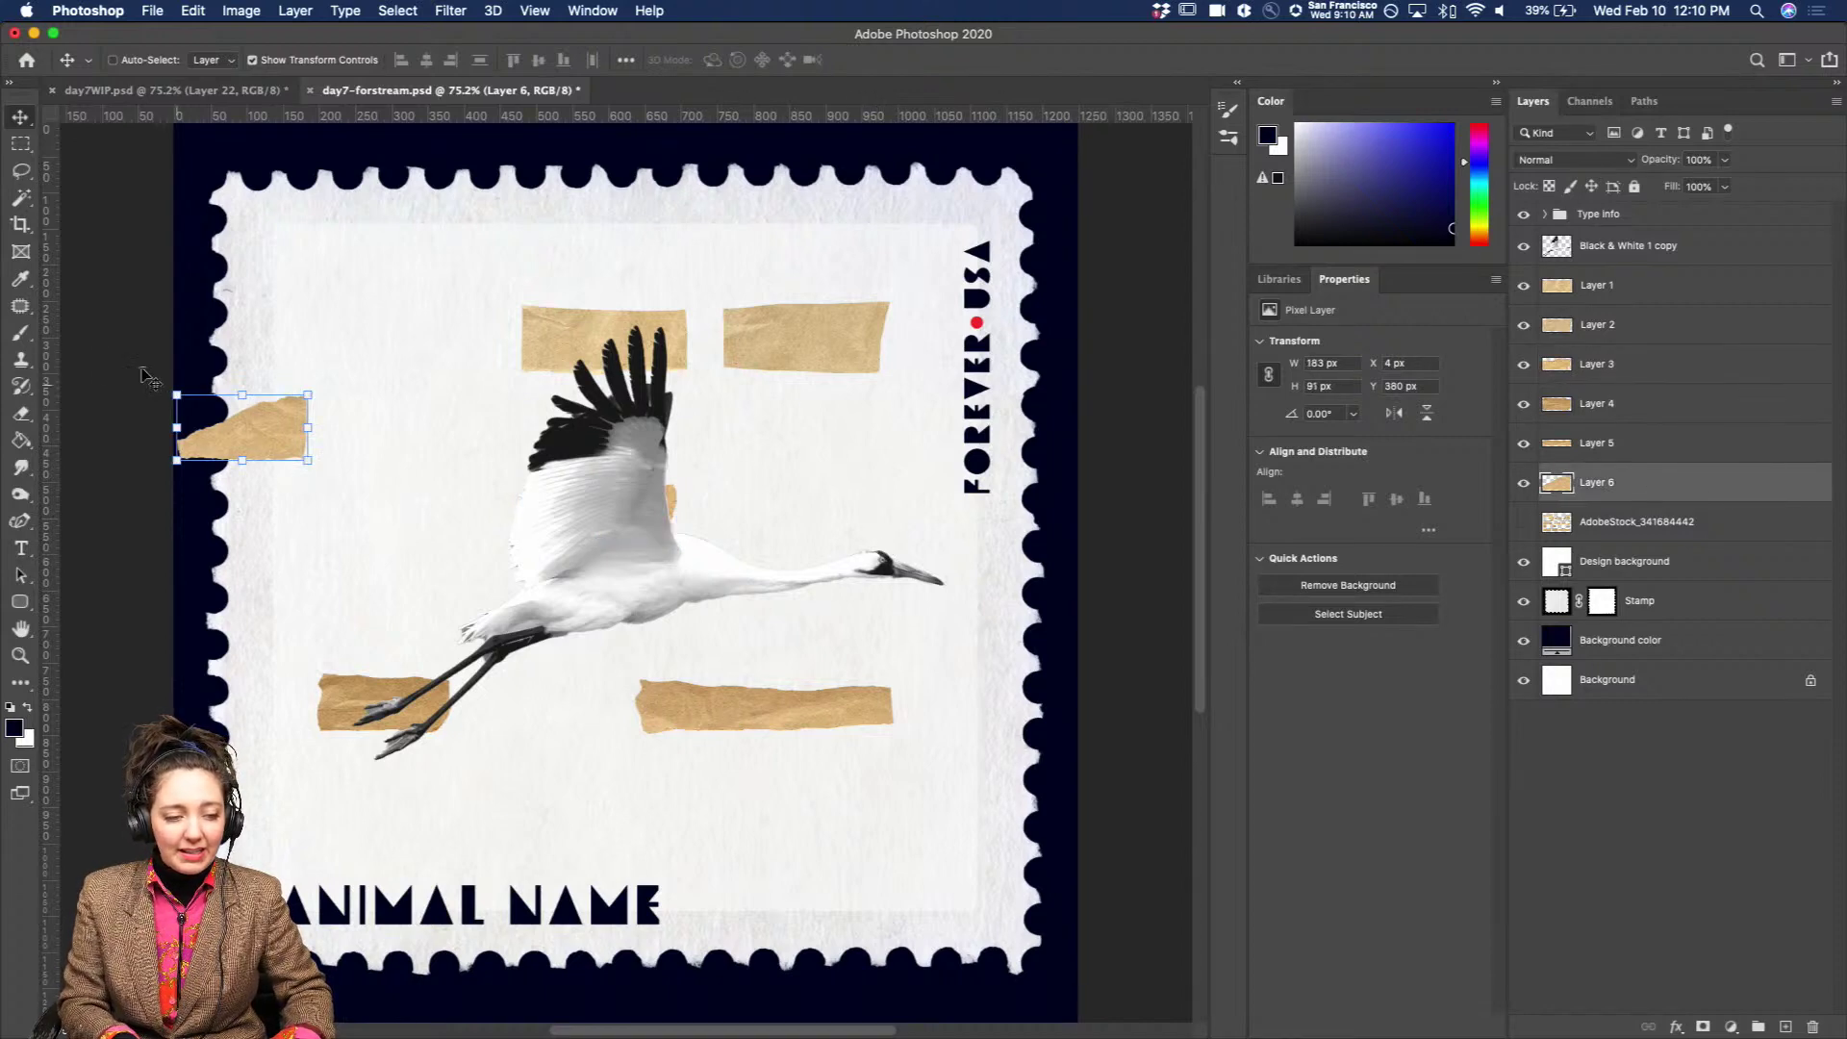
{"action": "left_click", "coordinate": [253, 60]}
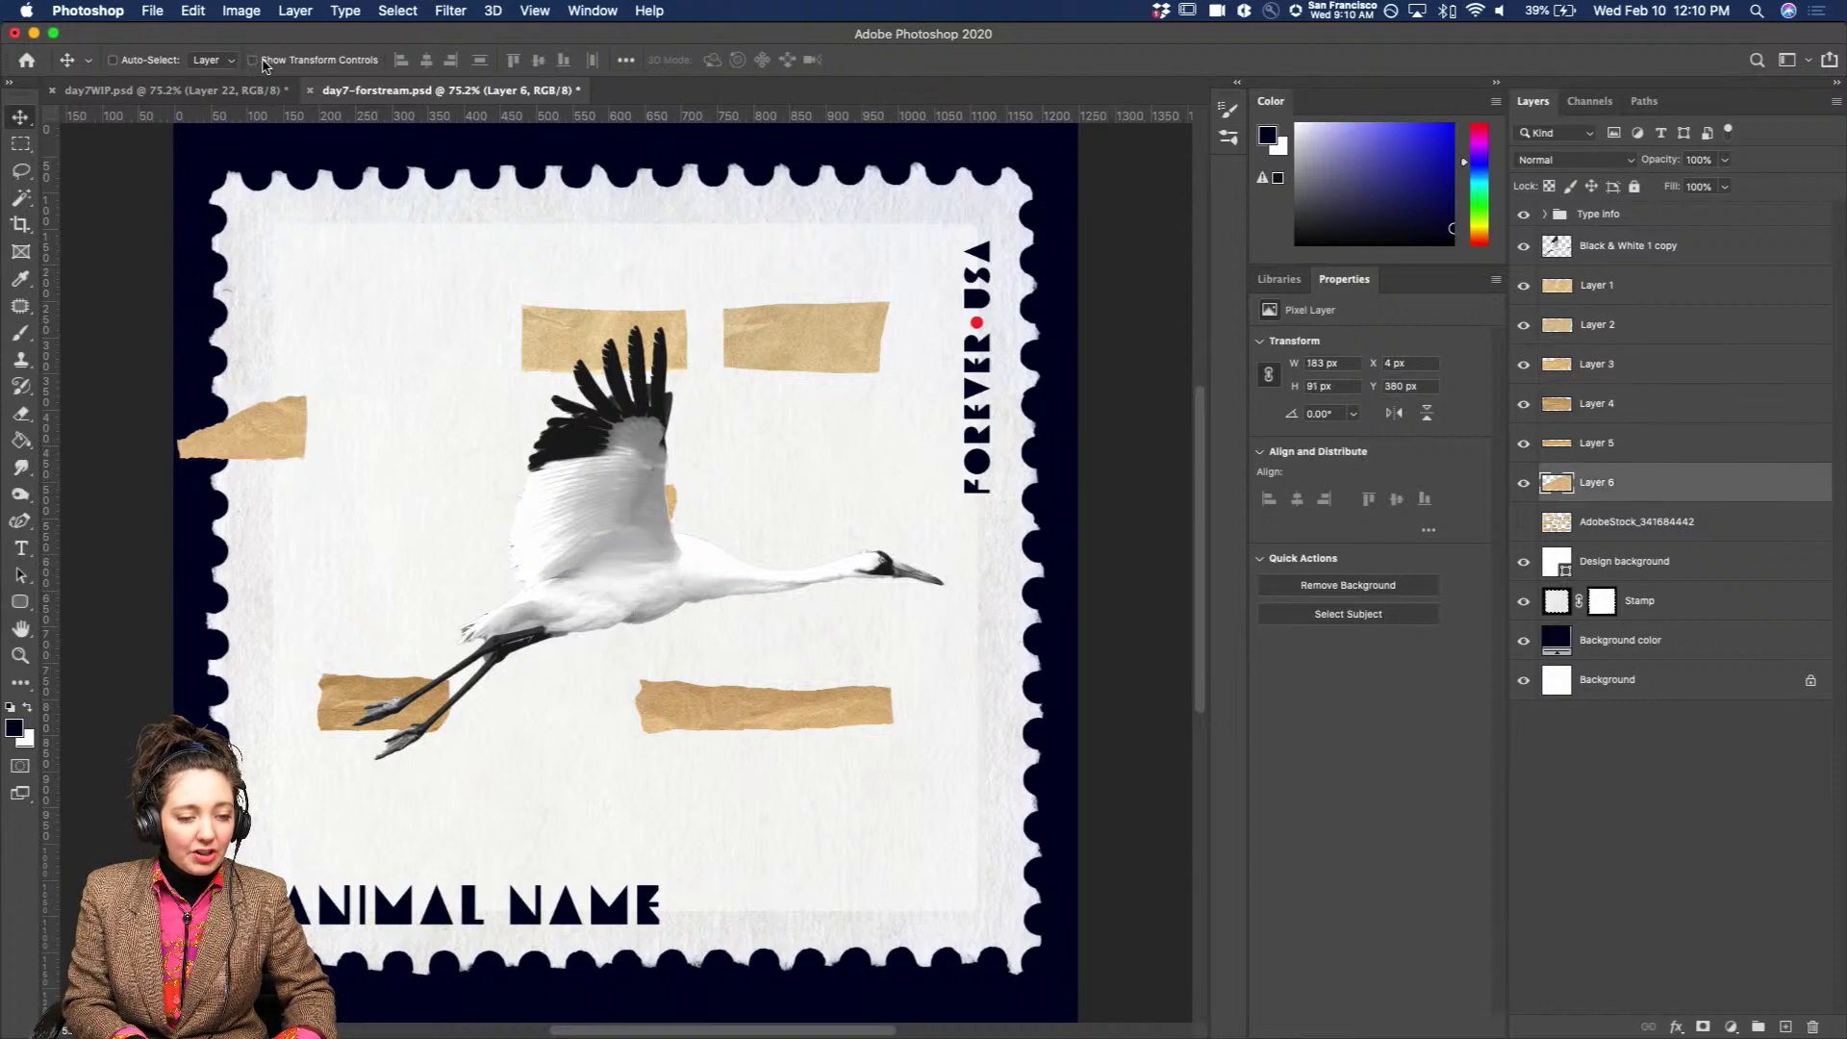
{"action": "left_click_drag", "start_coordinate": [575, 348], "coordinate": [731, 420]}
{"action": "key", "text": "super+z"}
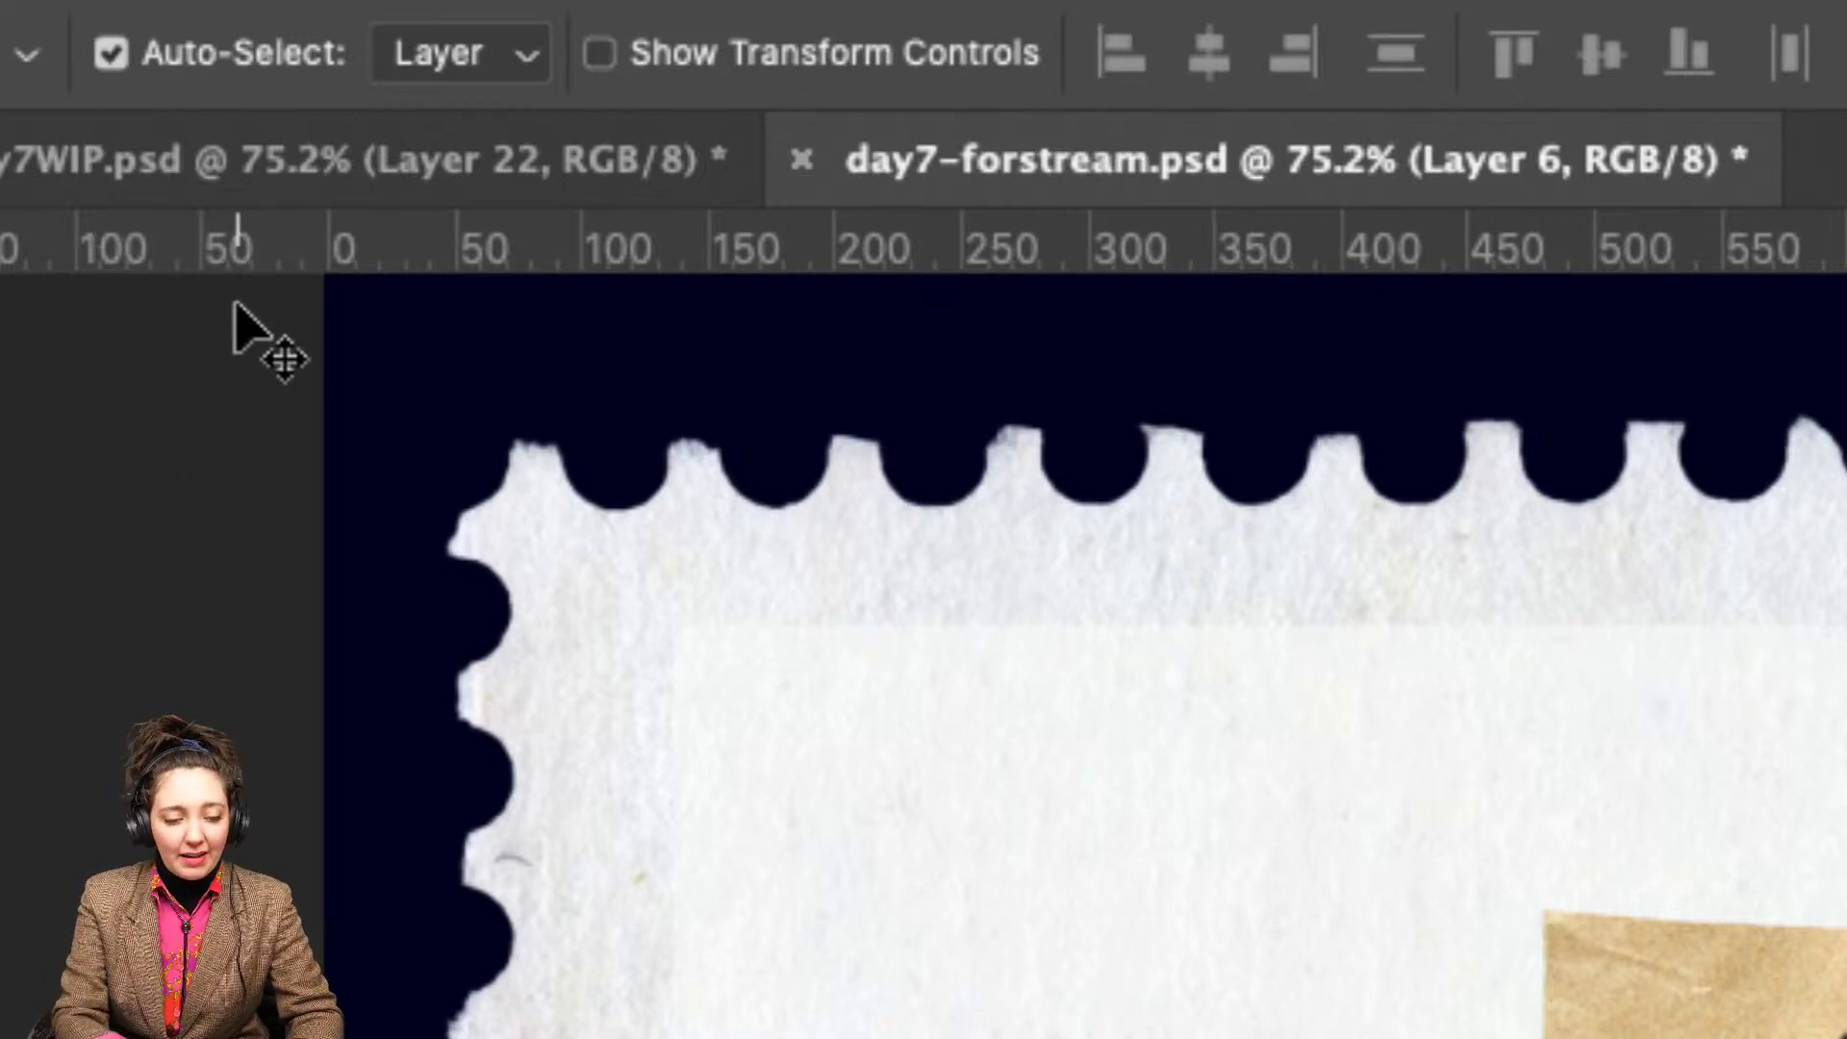
{"action": "left_click_drag", "start_coordinate": [288, 186], "coordinate": [130, 73]}
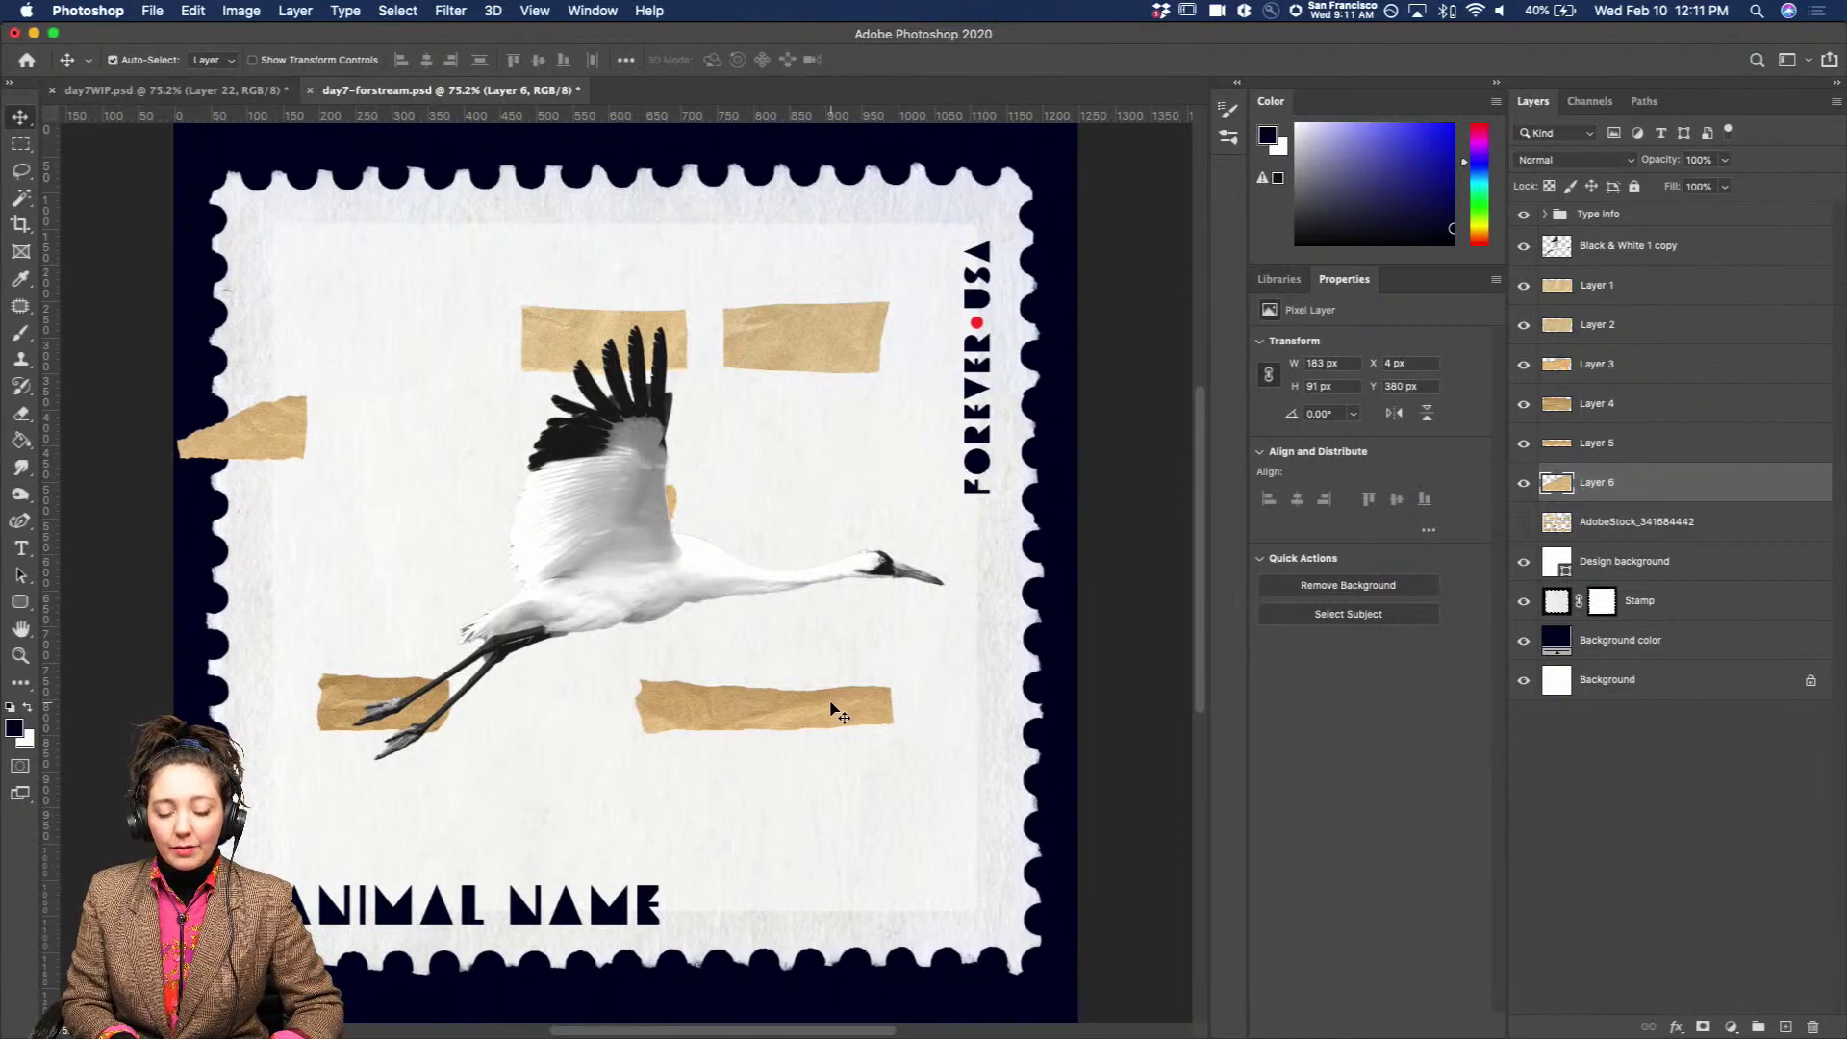
Try moving the long paper strip, the ANIMAL NAME text and the design background, undoing the text and background moves.
{"action": "left_click_drag", "start_coordinate": [833, 710], "coordinate": [822, 779]}
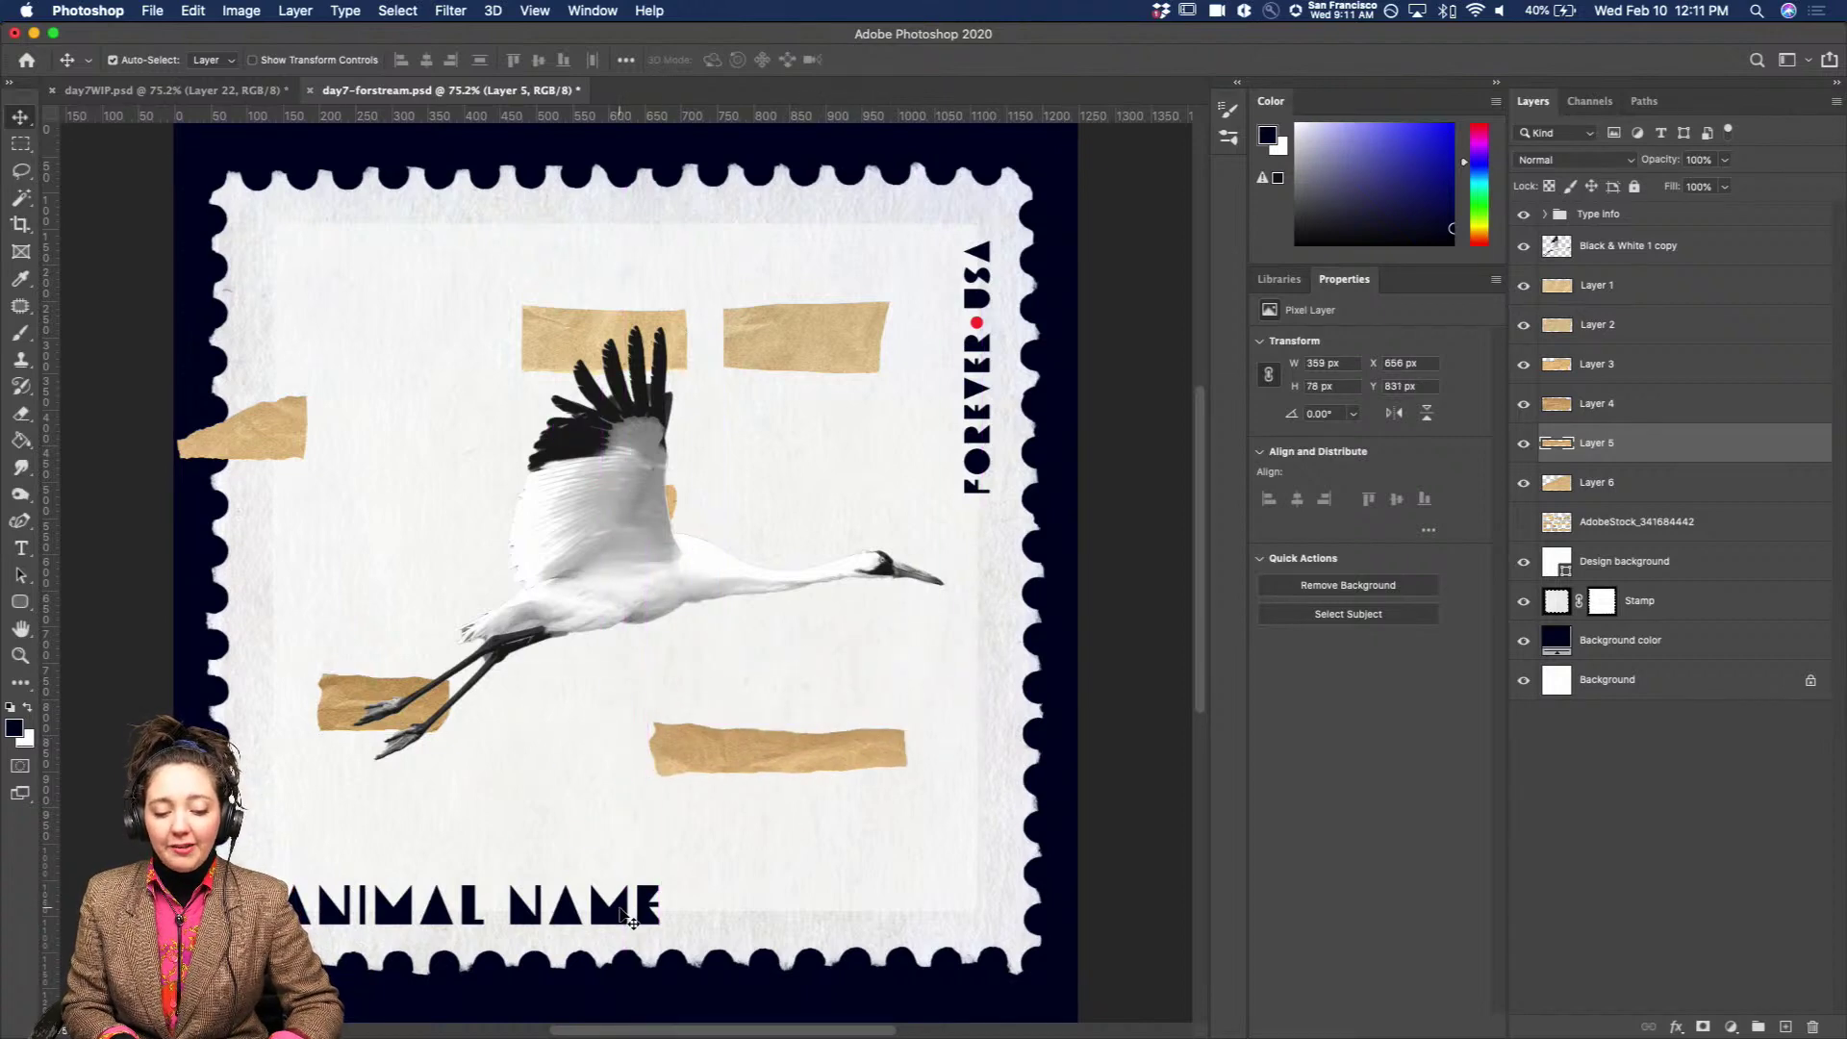
{"action": "left_click_drag", "start_coordinate": [627, 919], "coordinate": [927, 685]}
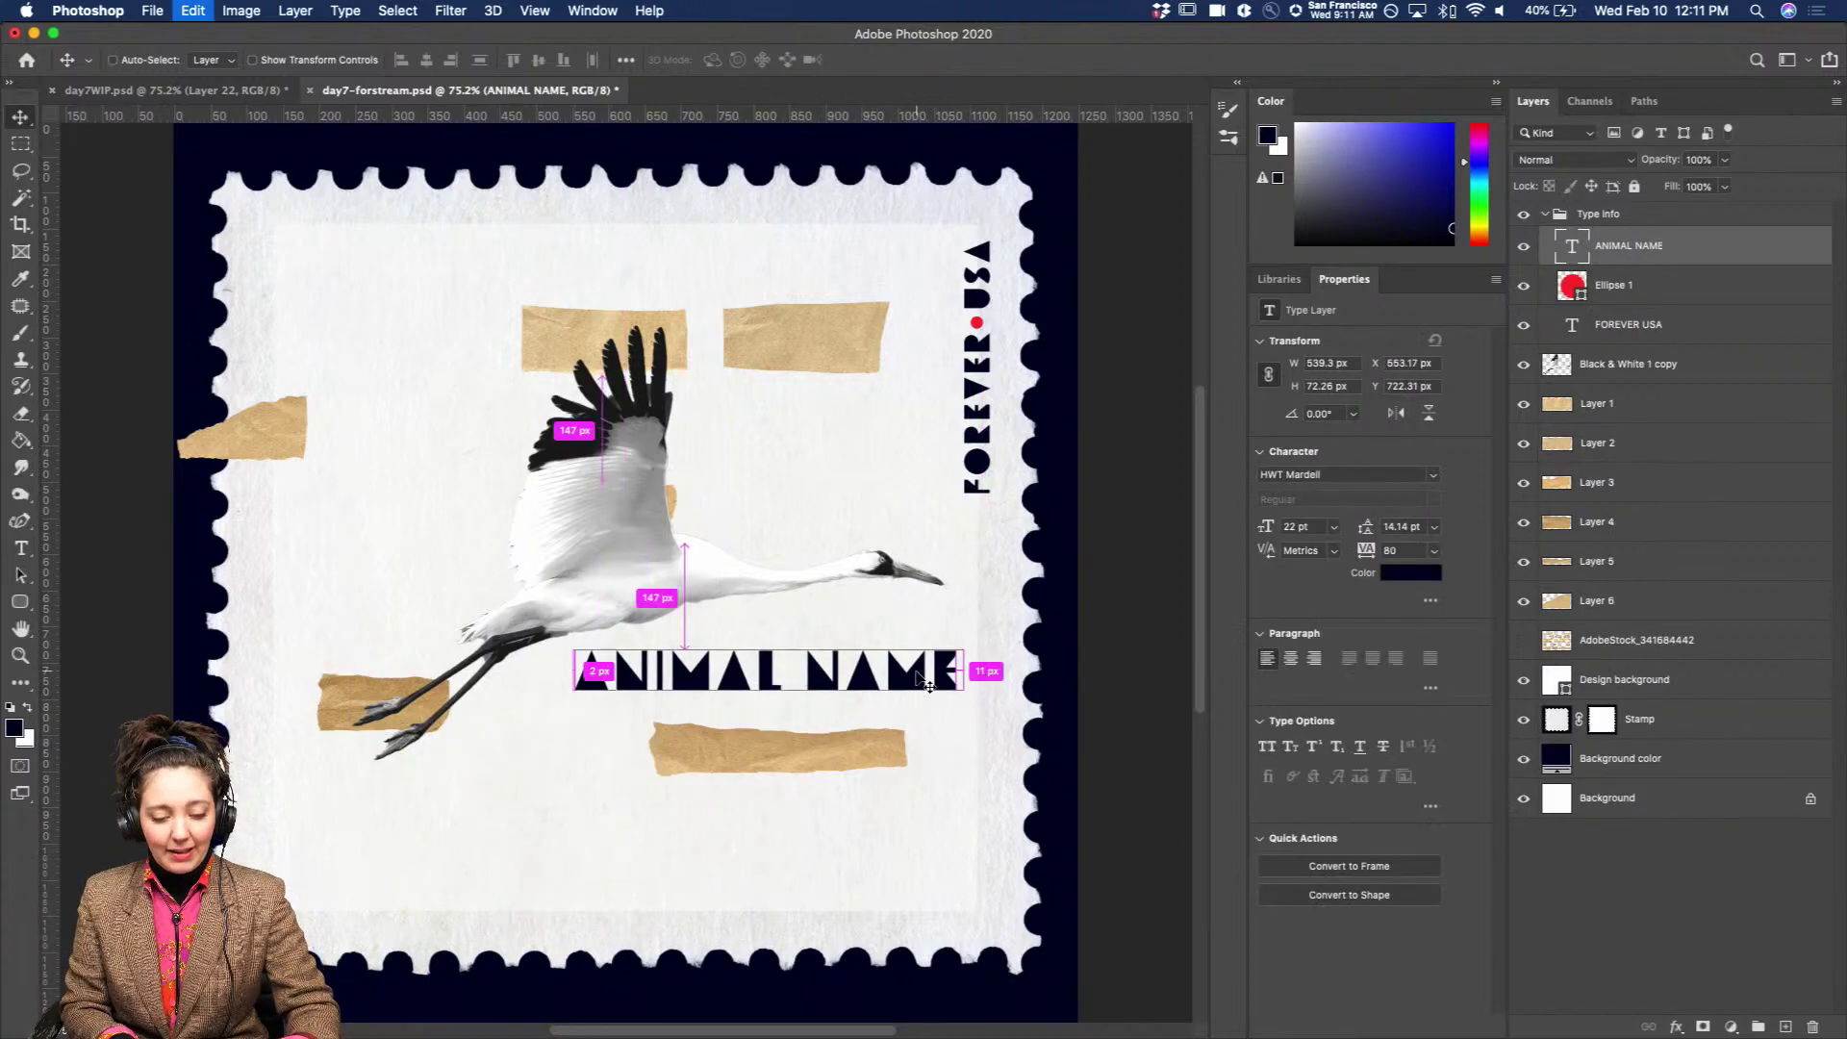
{"action": "key", "text": "super+z"}
{"action": "left_click_drag", "start_coordinate": [898, 870], "coordinate": [847, 859]}
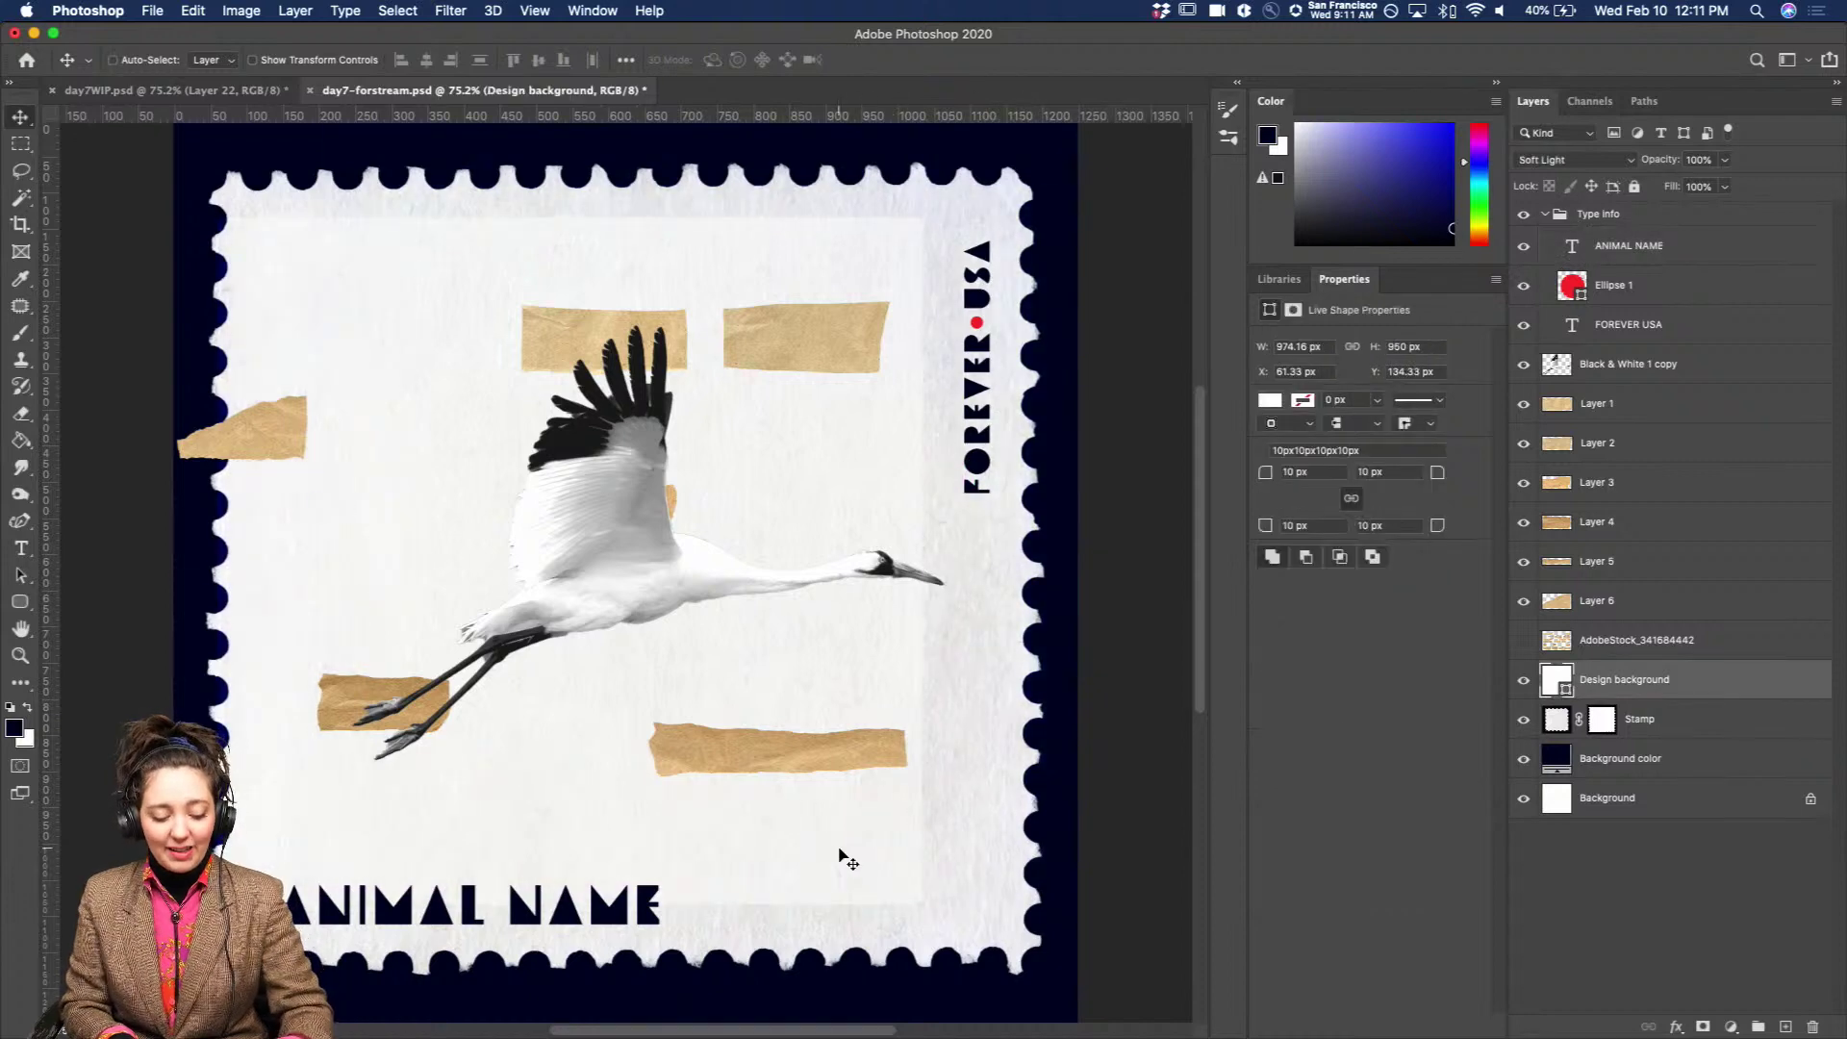
{"action": "key", "text": "super+z"}
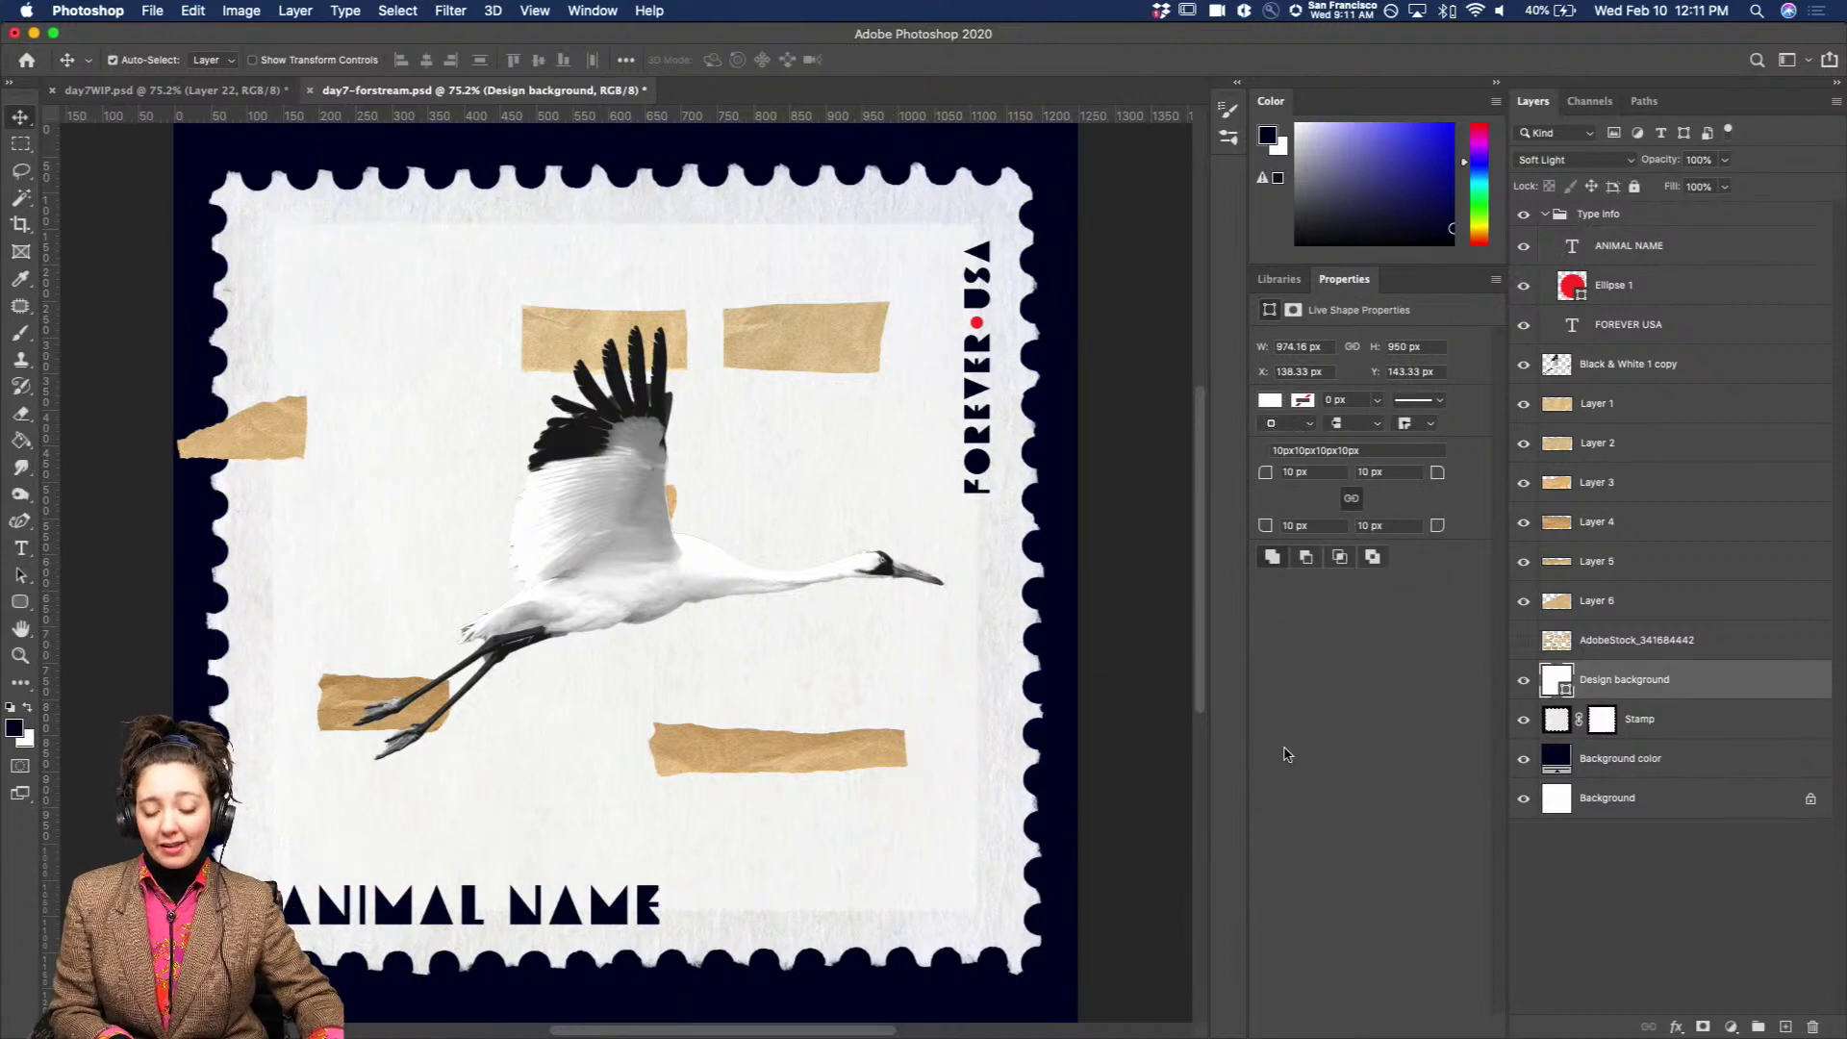
Lock the Design background layer and the collapsed Type info group.
{"action": "left_click", "coordinate": [1634, 187]}
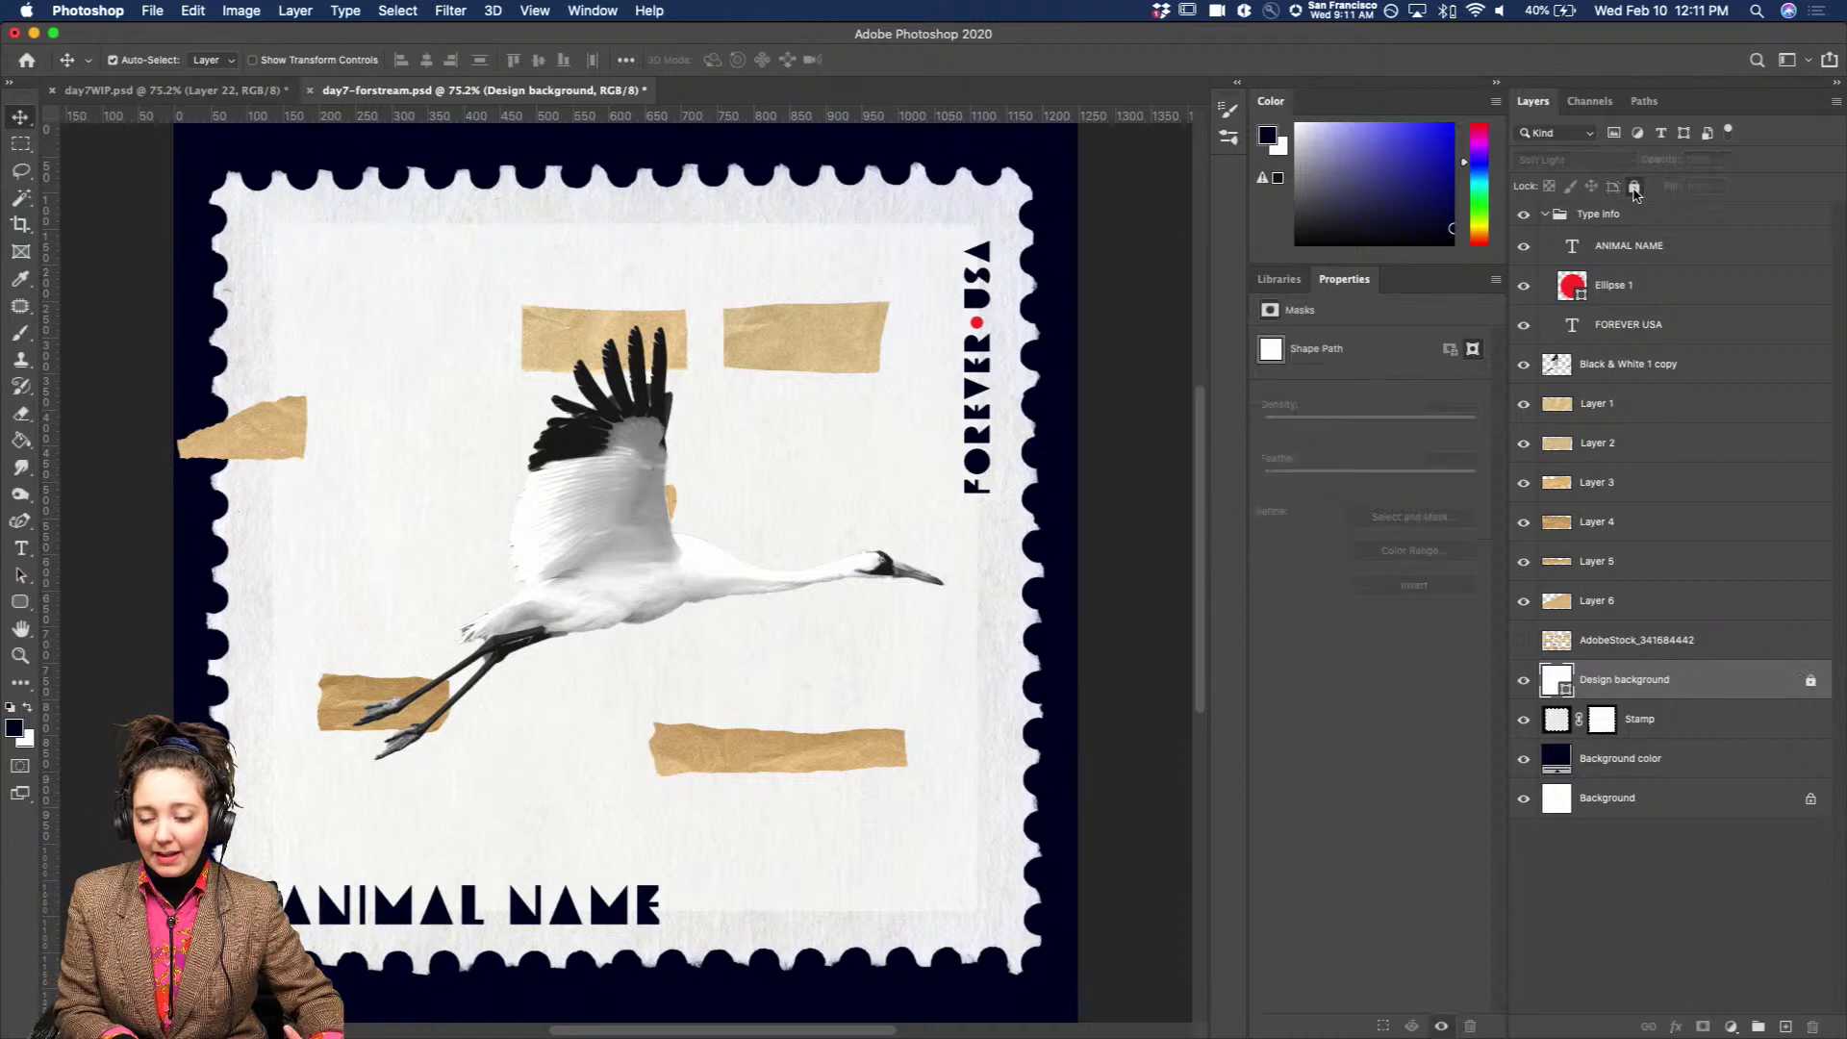
{"action": "left_click", "coordinate": [1652, 331]}
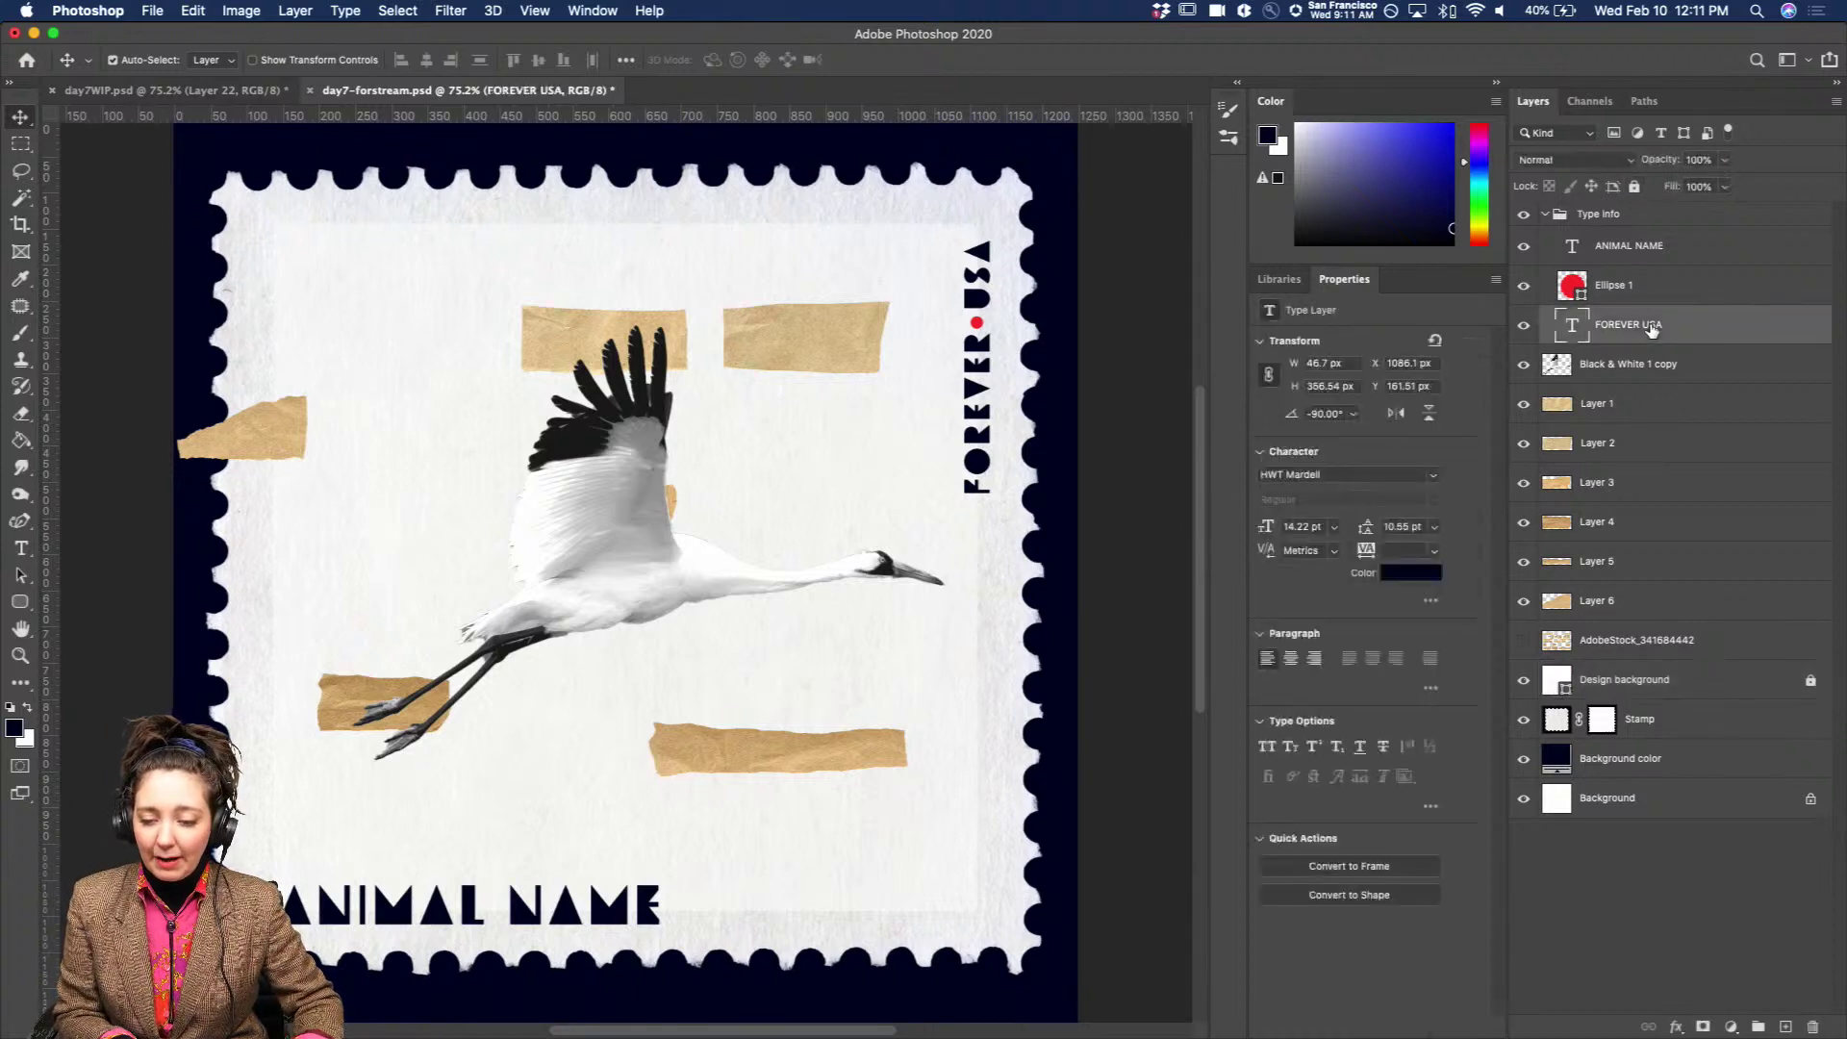
{"action": "left_click", "coordinate": [1545, 215]}
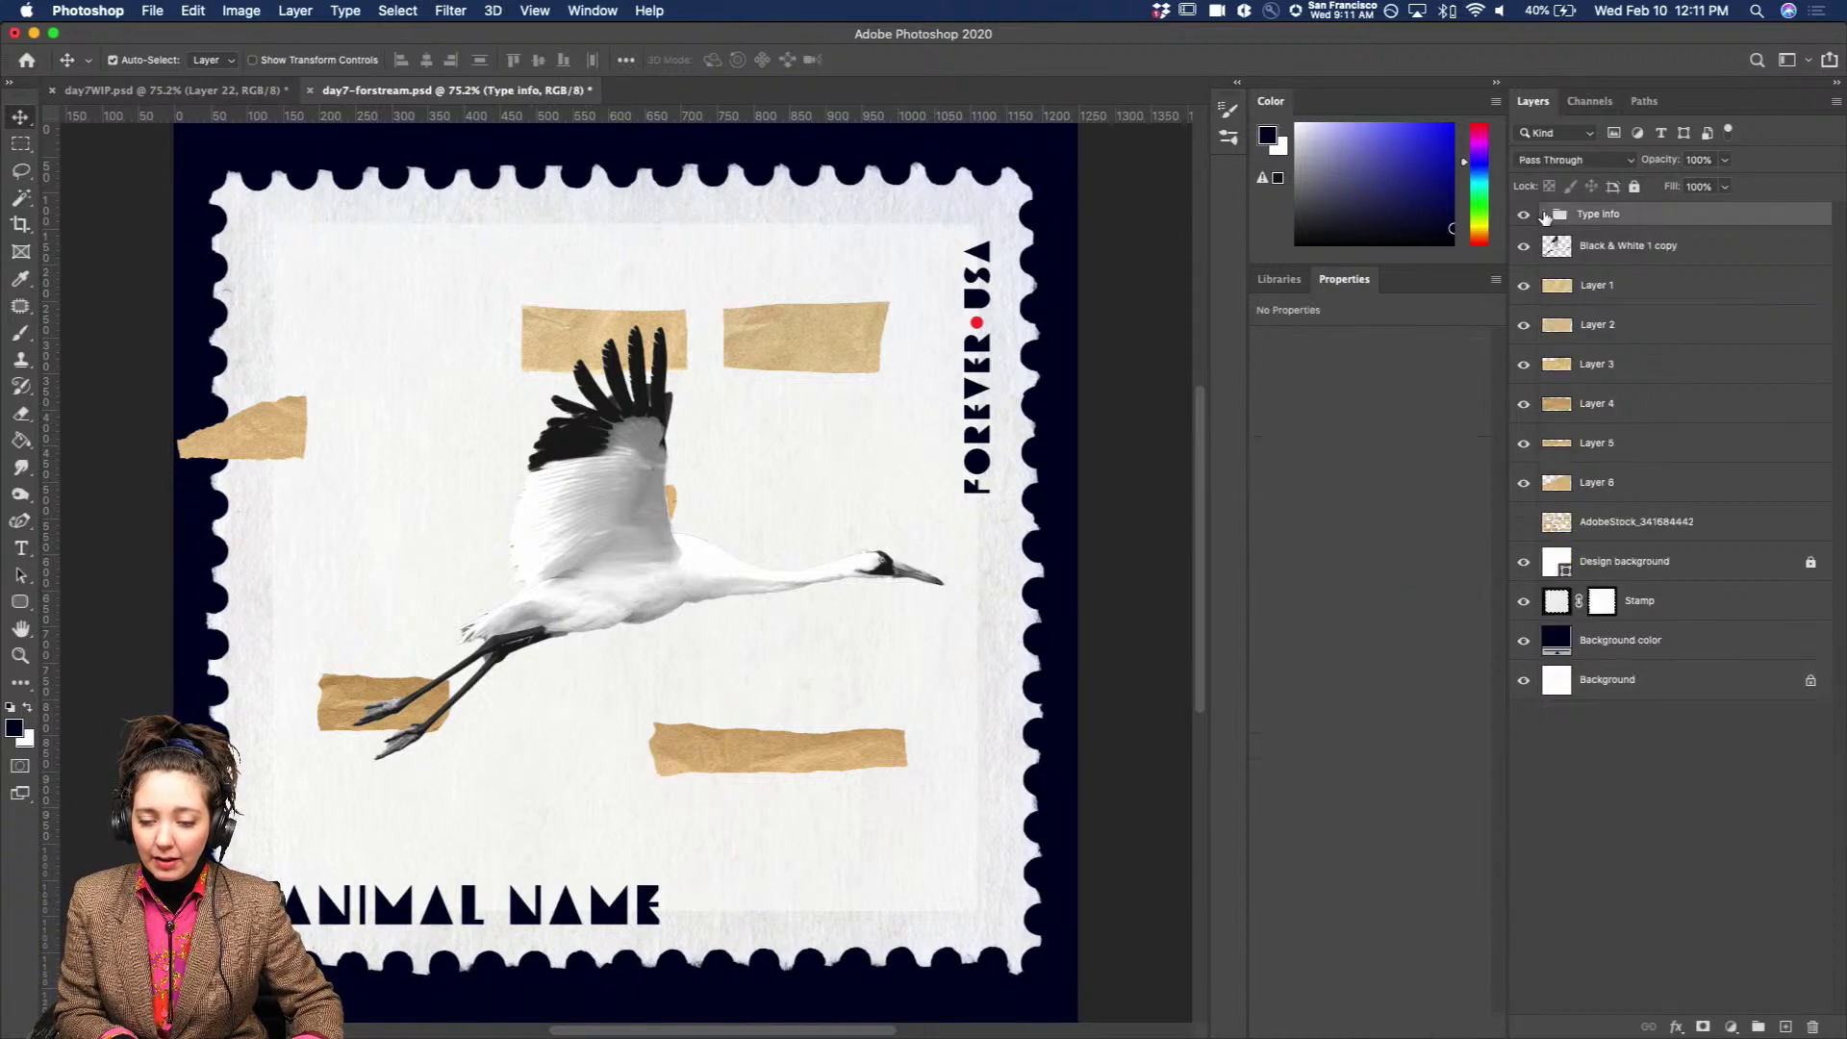
{"action": "left_click", "coordinate": [1633, 186]}
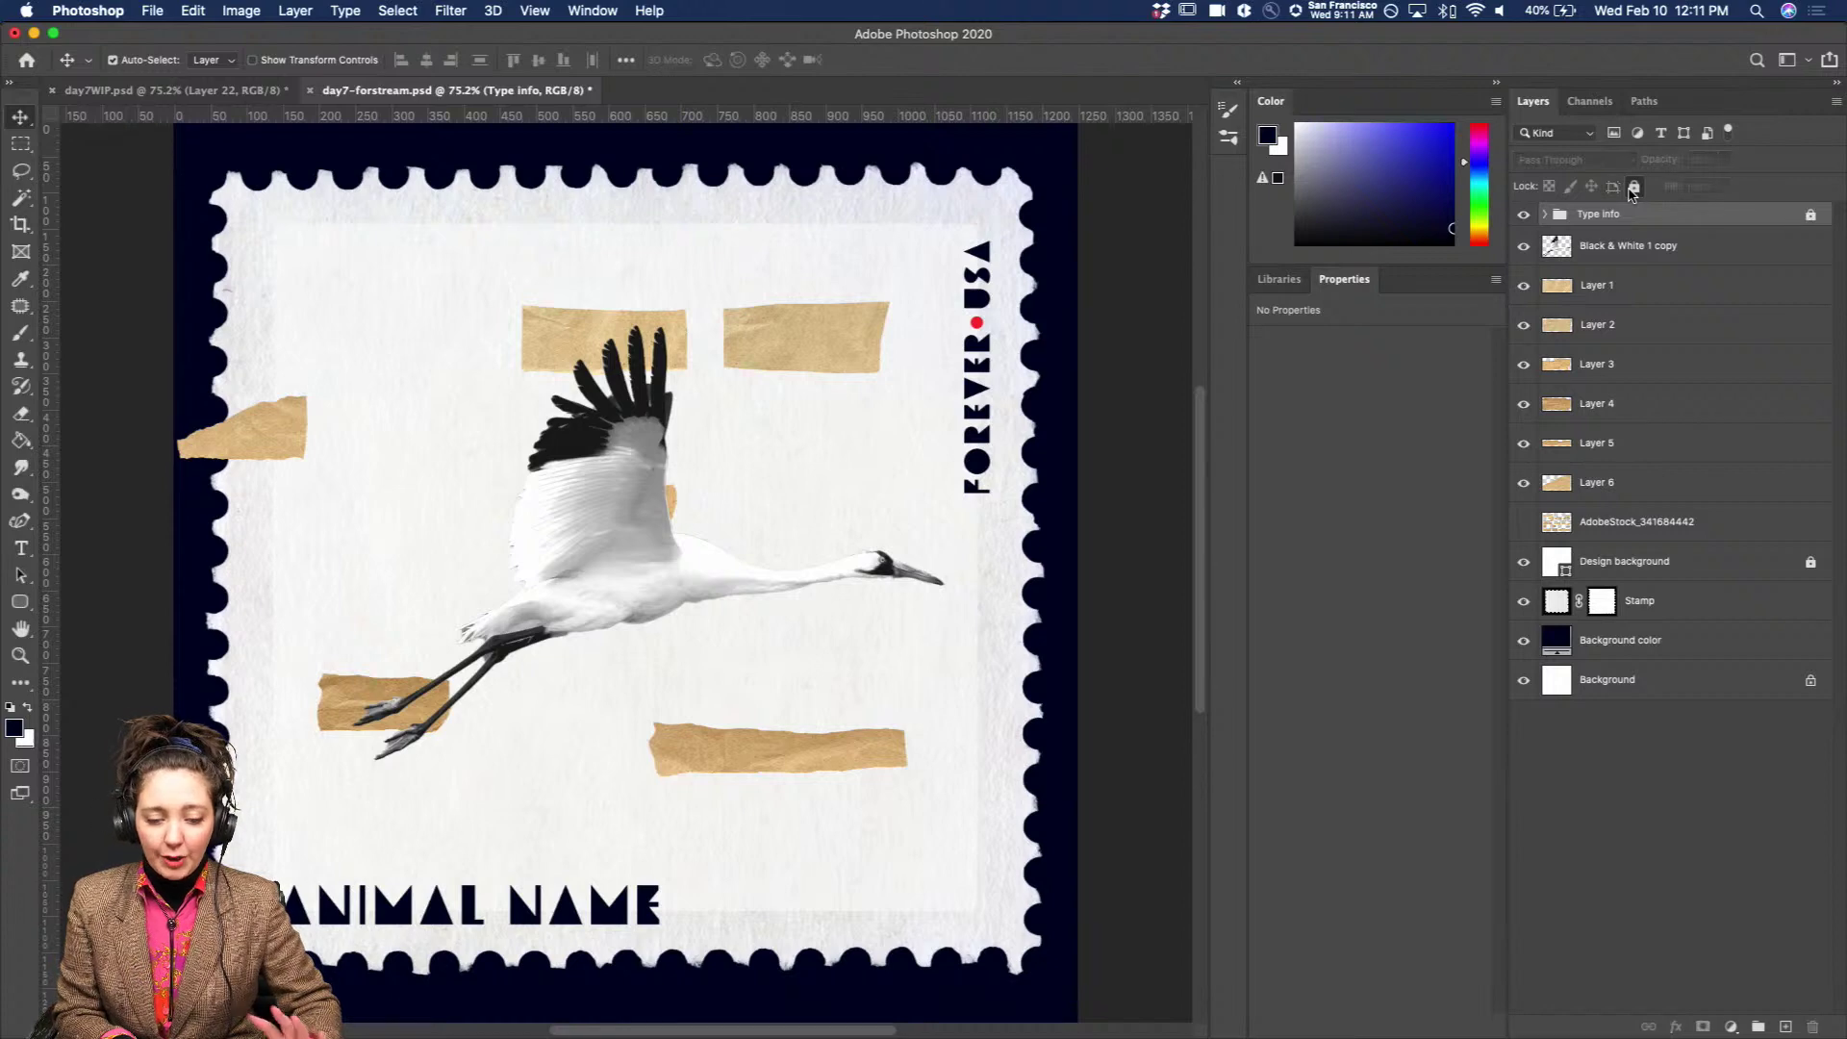
{"action": "left_click", "coordinate": [1618, 291]}
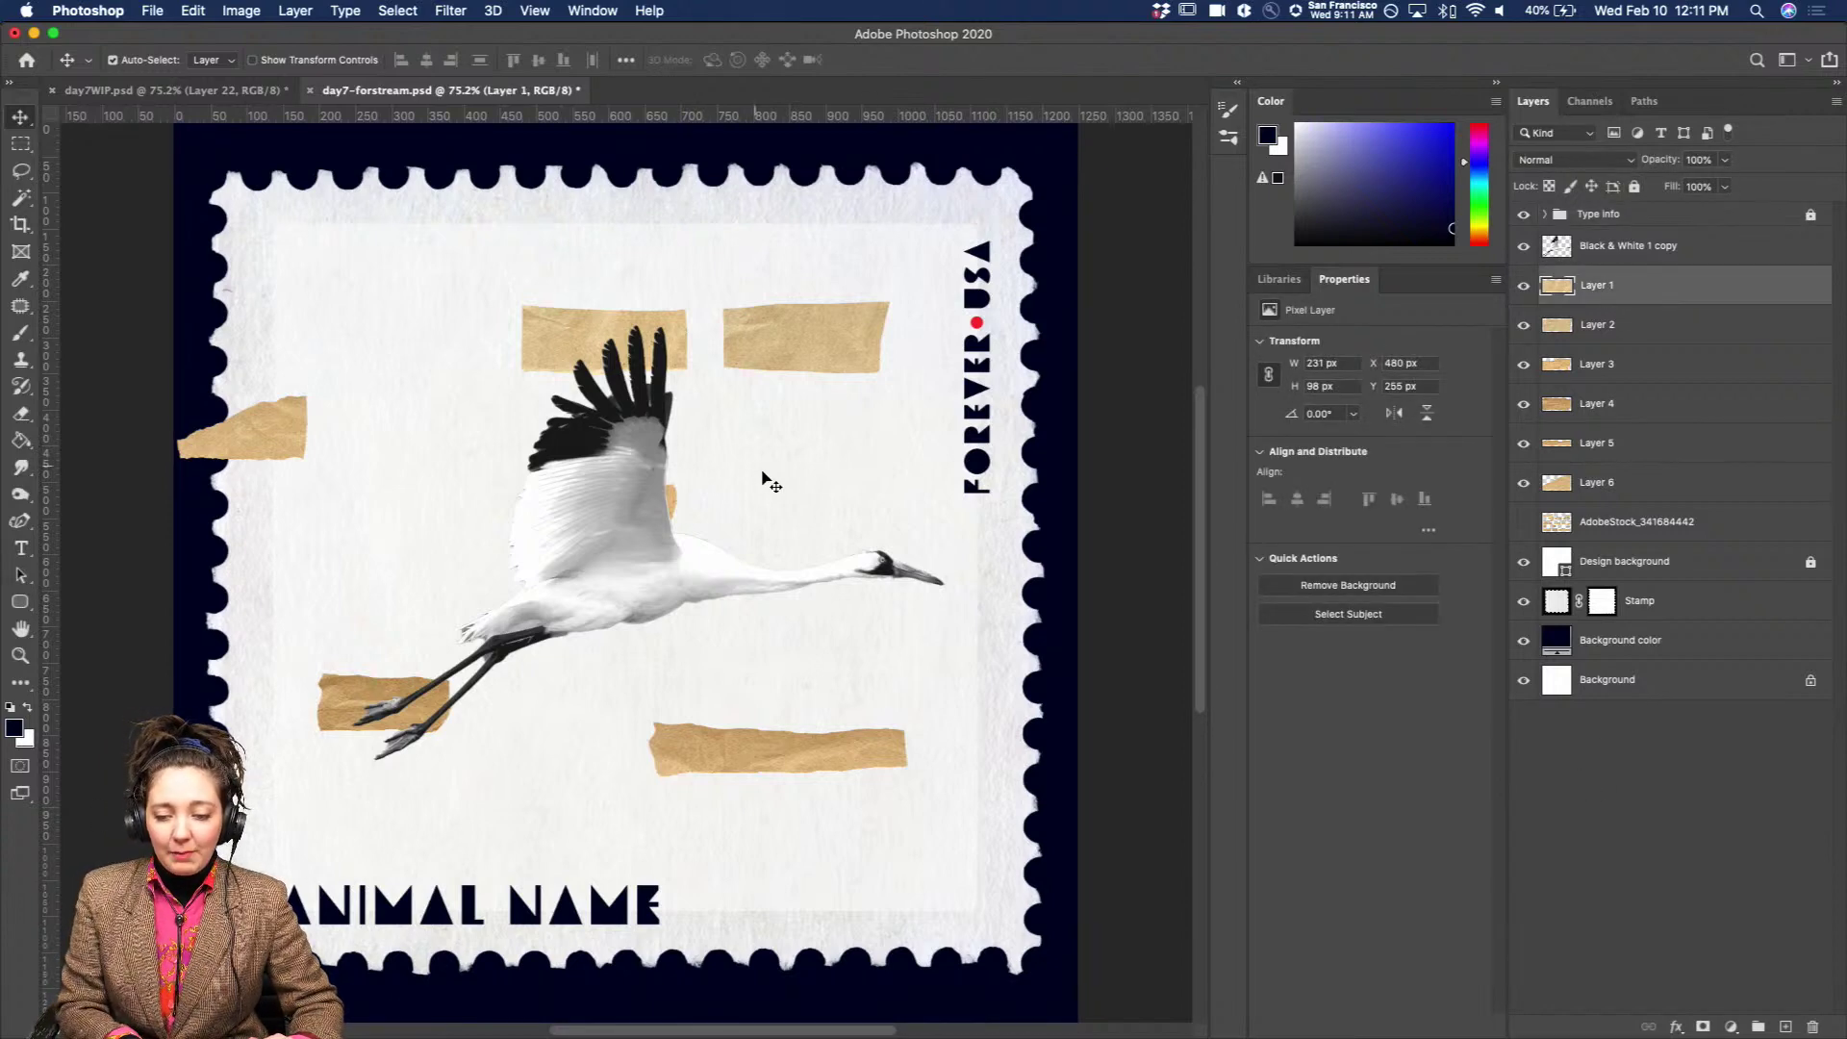
{"action": "left_click_drag", "start_coordinate": [606, 412], "coordinate": [598, 426]}
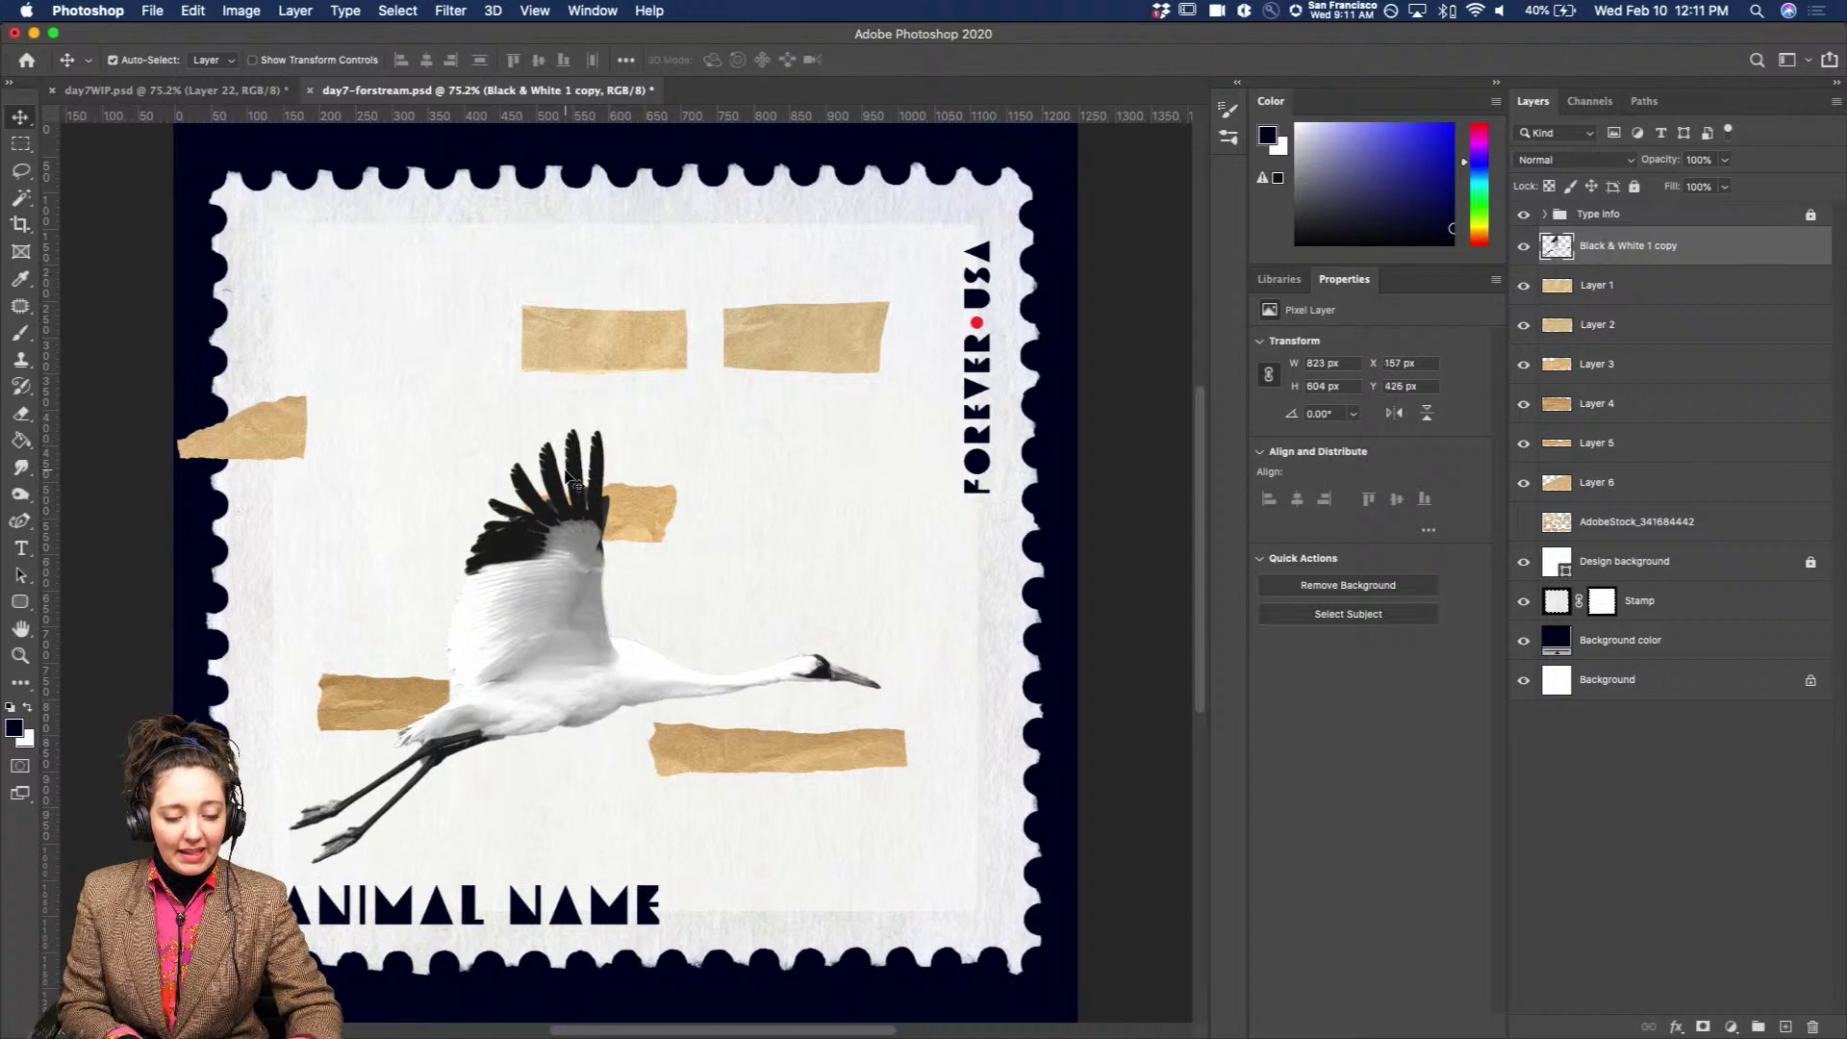
{"action": "left_click_drag", "start_coordinate": [567, 475], "coordinate": [630, 355]}
Move the Layer 2 paper piece behind the wing's dark feather base and shift the Layer 1 piece slightly down and left behind the feather tips.
{"action": "left_click_drag", "start_coordinate": [808, 394], "coordinate": [478, 447]}
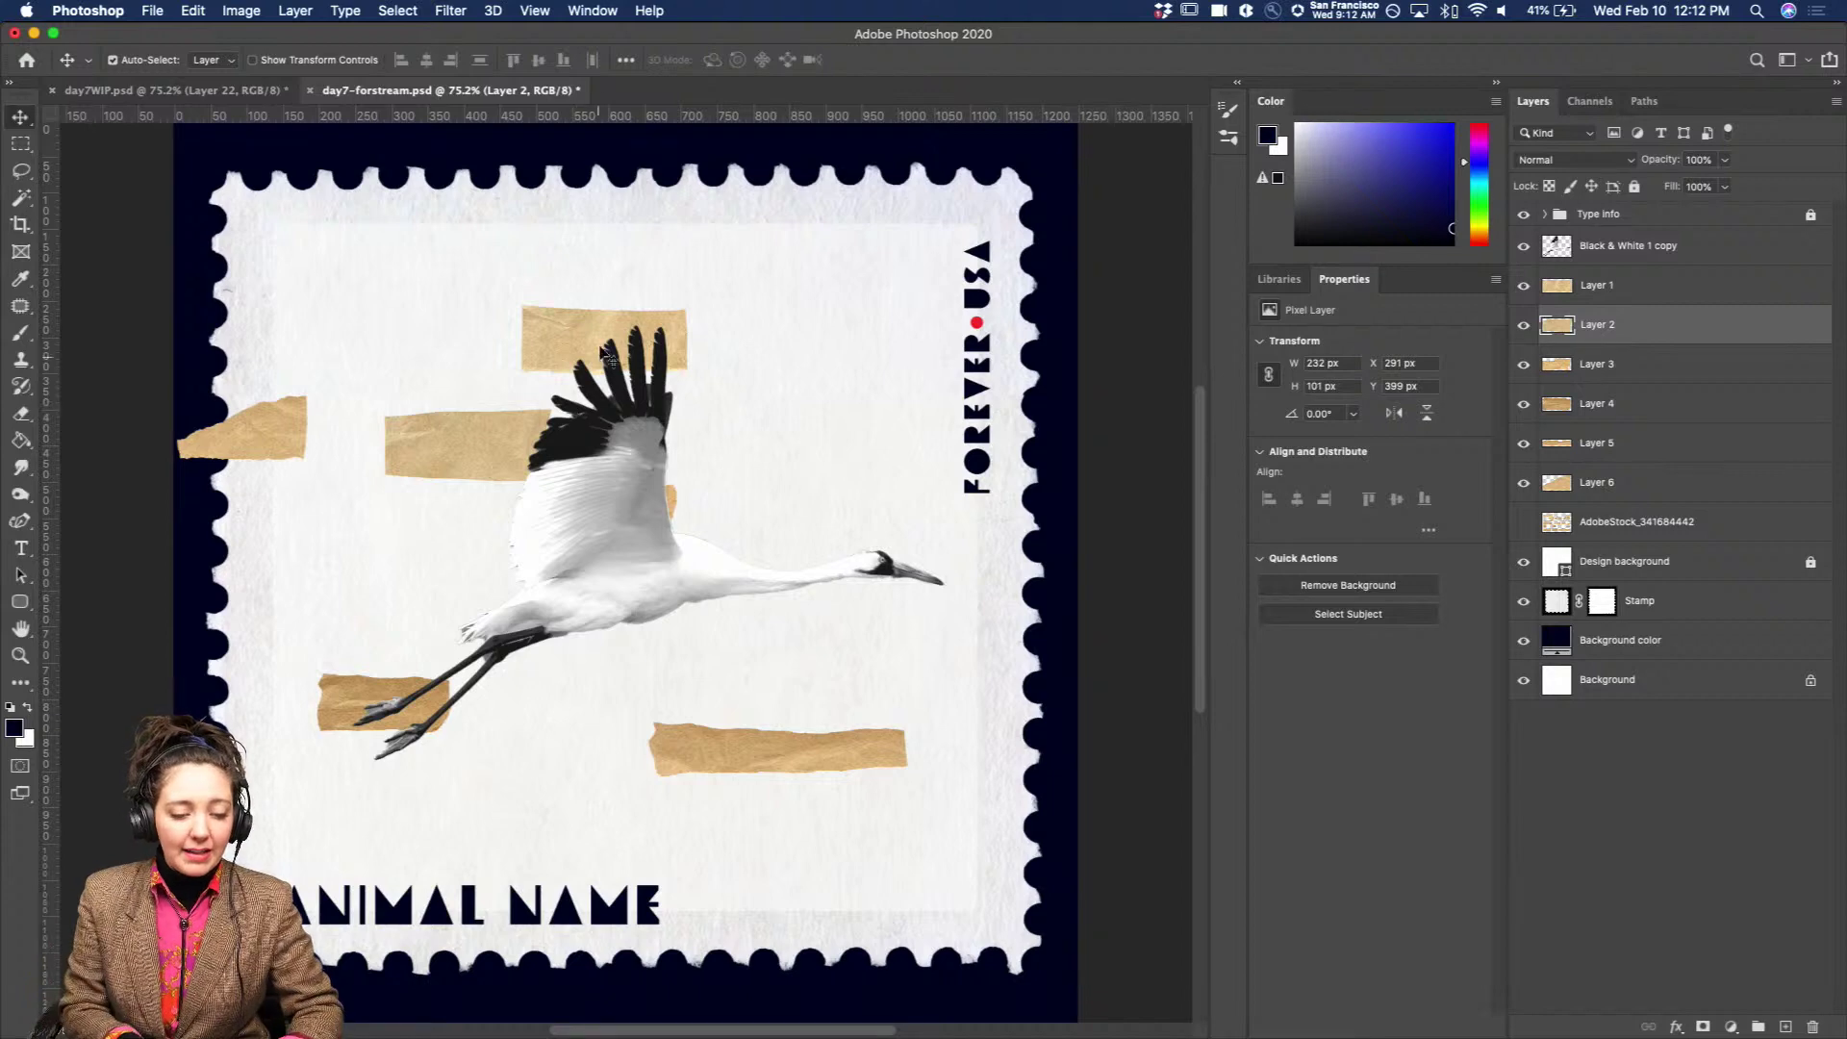
{"action": "mouse_move", "coordinate": [590, 334]}
{"action": "left_mouse_down"}
{"action": "mouse_move", "coordinate": [526, 343]}
{"action": "mouse_move", "coordinate": [561, 349]}
{"action": "left_mouse_up"}
Place the Layer 3 paper piece behind the wing's left edge, rotated to slope down toward the body, at about X 279, Y 507 px.
{"action": "left_click_drag", "start_coordinate": [668, 502], "coordinate": [518, 527]}
{"action": "key", "text": "super"}
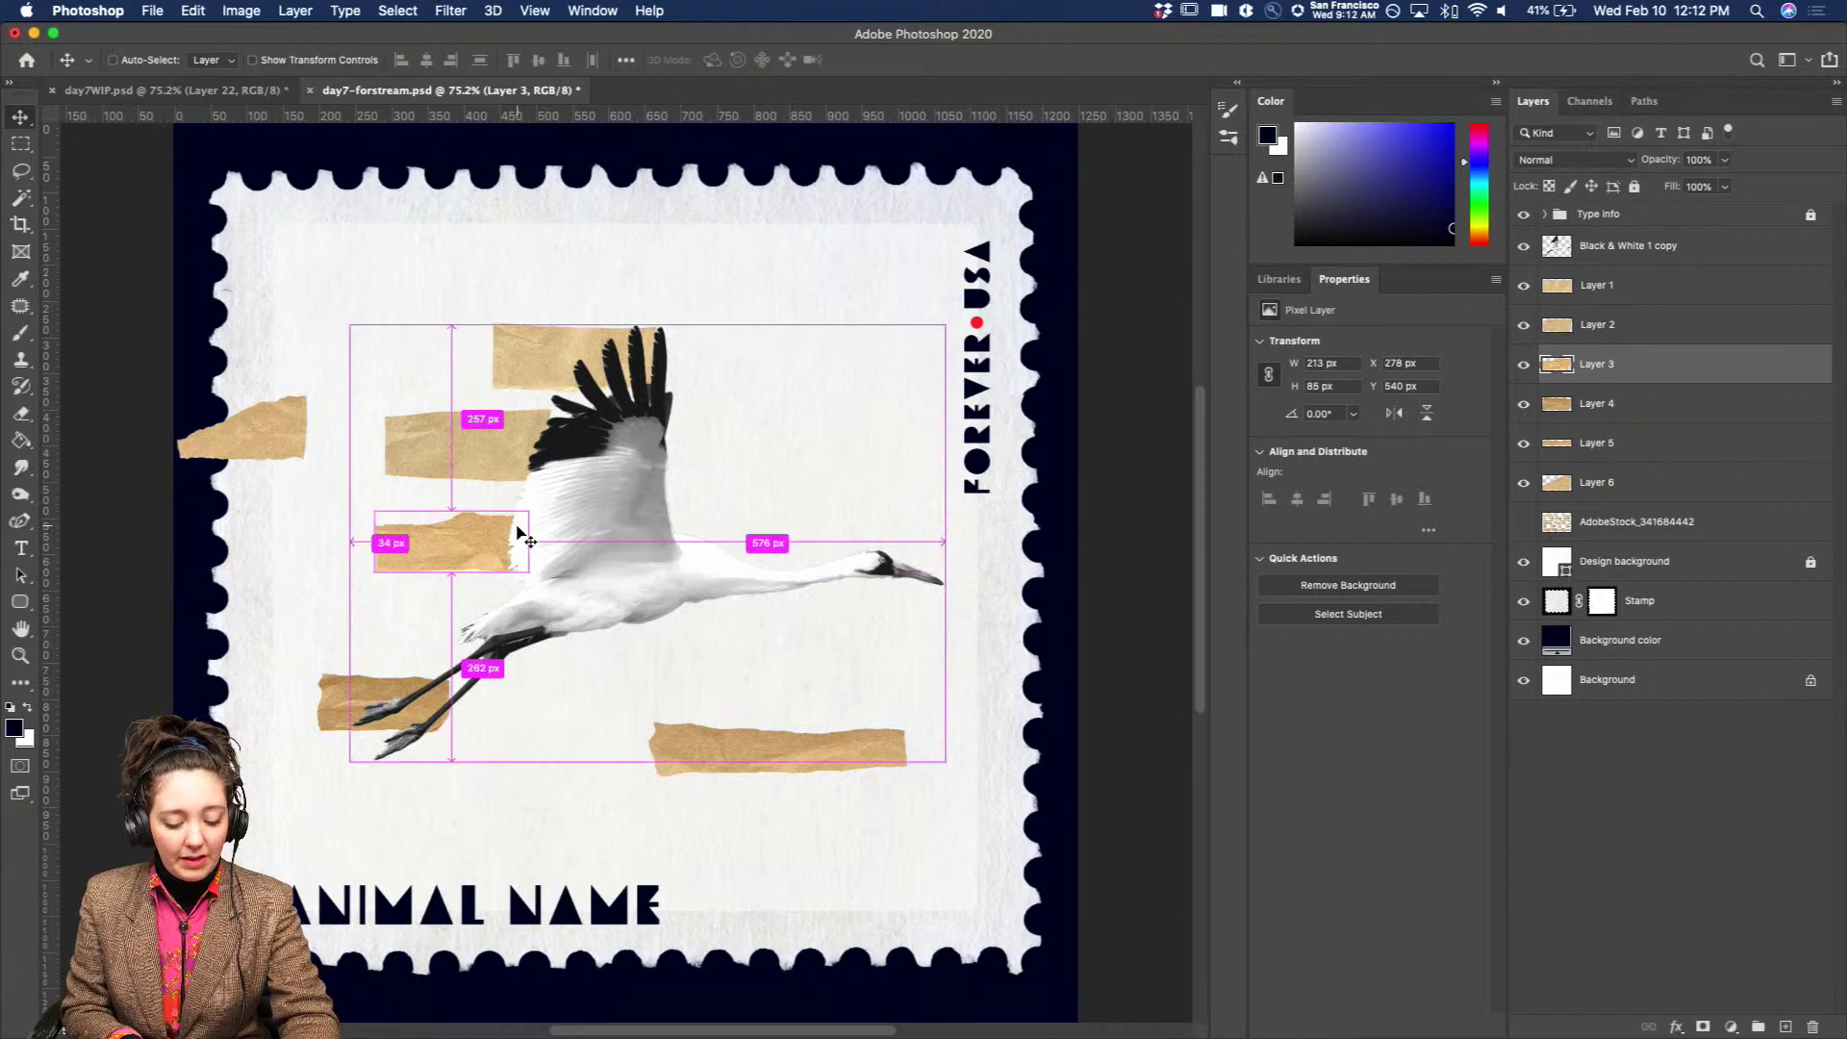
{"action": "key", "text": "super+t"}
{"action": "left_click_drag", "start_coordinate": [361, 567], "coordinate": [478, 539]}
{"action": "key", "text": "Return"}
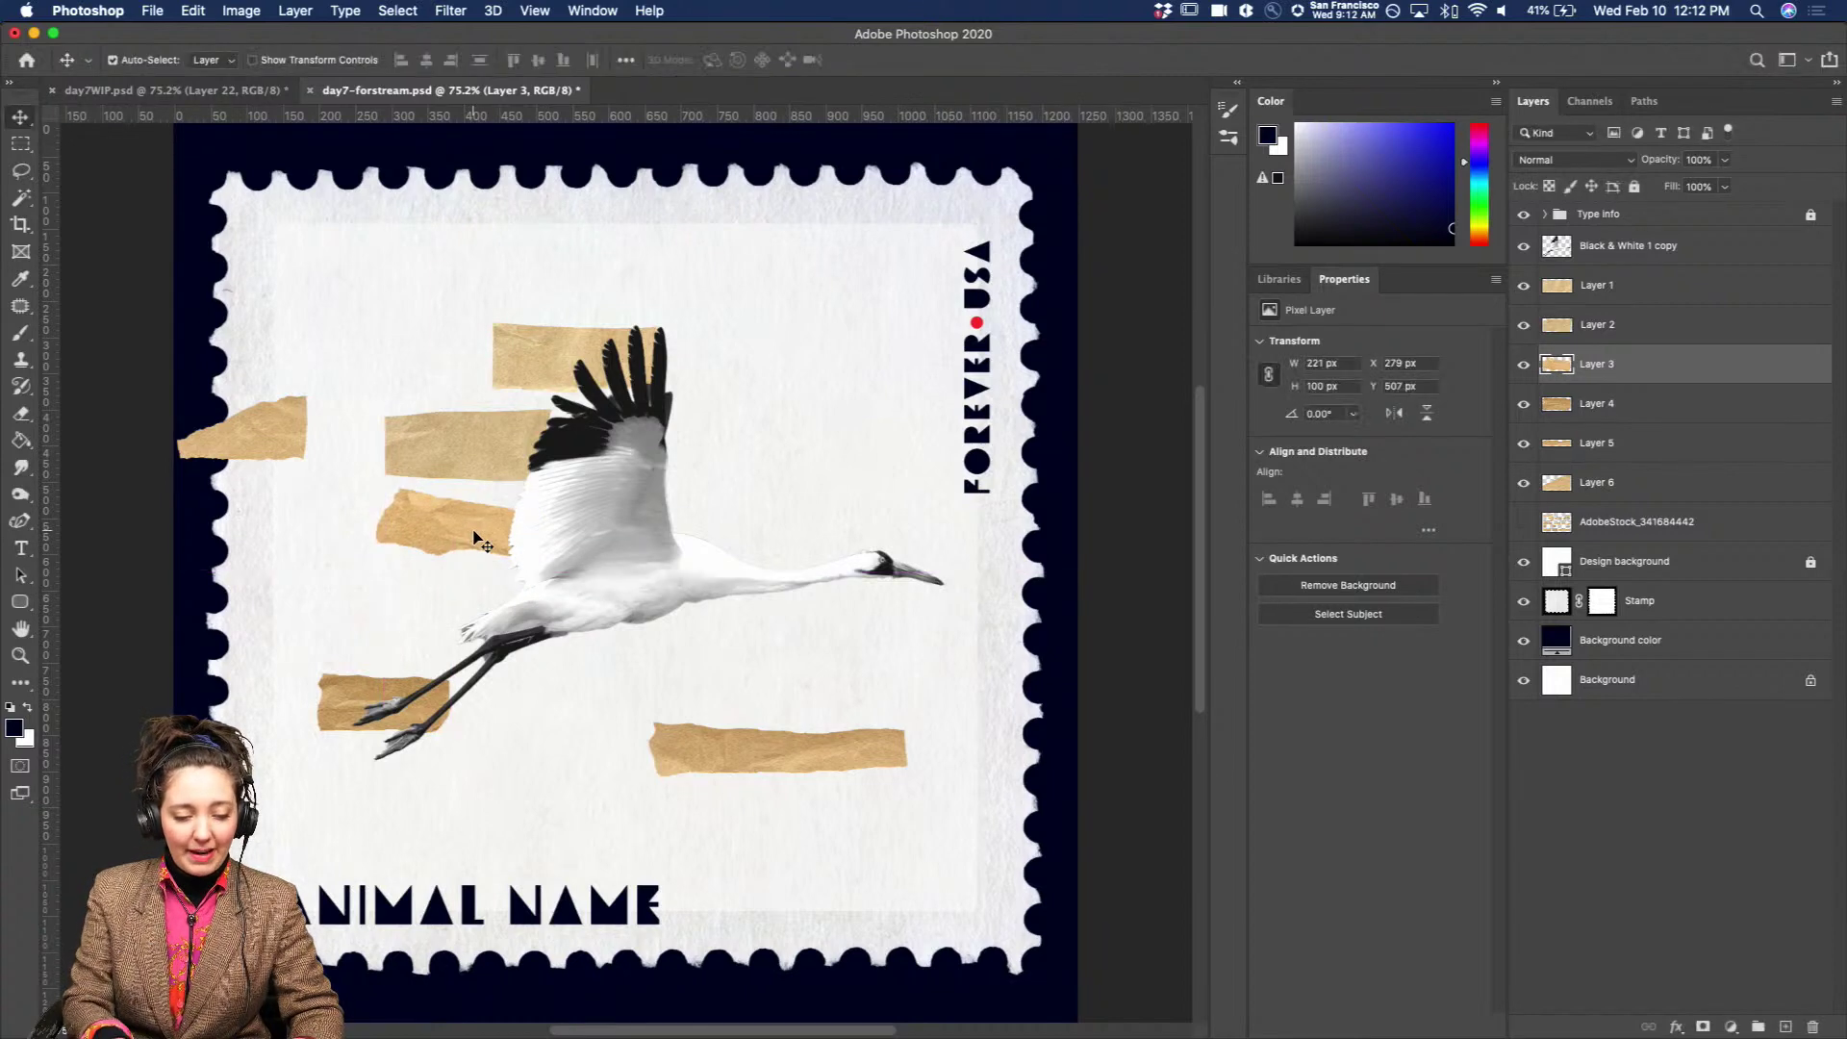
Move the Layer 4 piece behind the crane's tail and the long Layer 5 strip behind its legs, rotating the strip to about -15.4°.
{"action": "left_click_drag", "start_coordinate": [352, 700], "coordinate": [414, 612]}
{"action": "left_click_drag", "start_coordinate": [776, 770], "coordinate": [403, 718]}
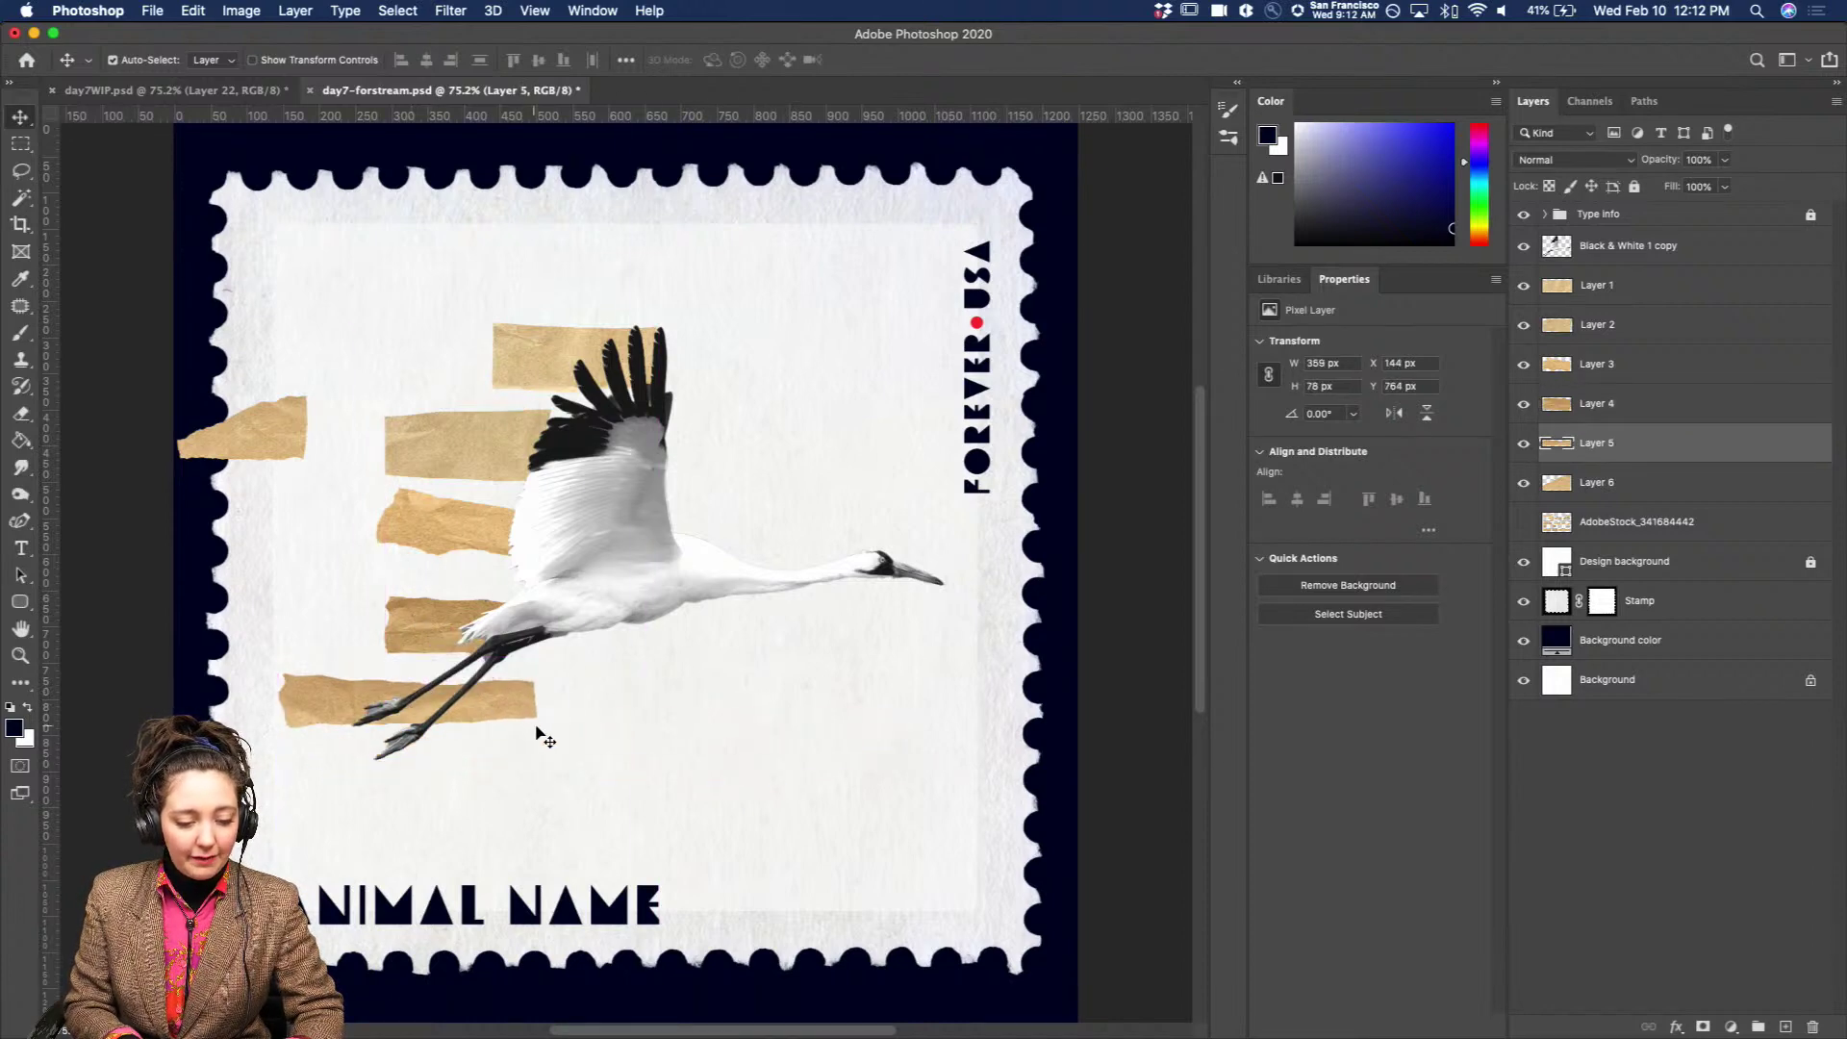
{"action": "key", "text": "ctrl+t"}
{"action": "left_click_drag", "start_coordinate": [542, 737], "coordinate": [531, 667]}
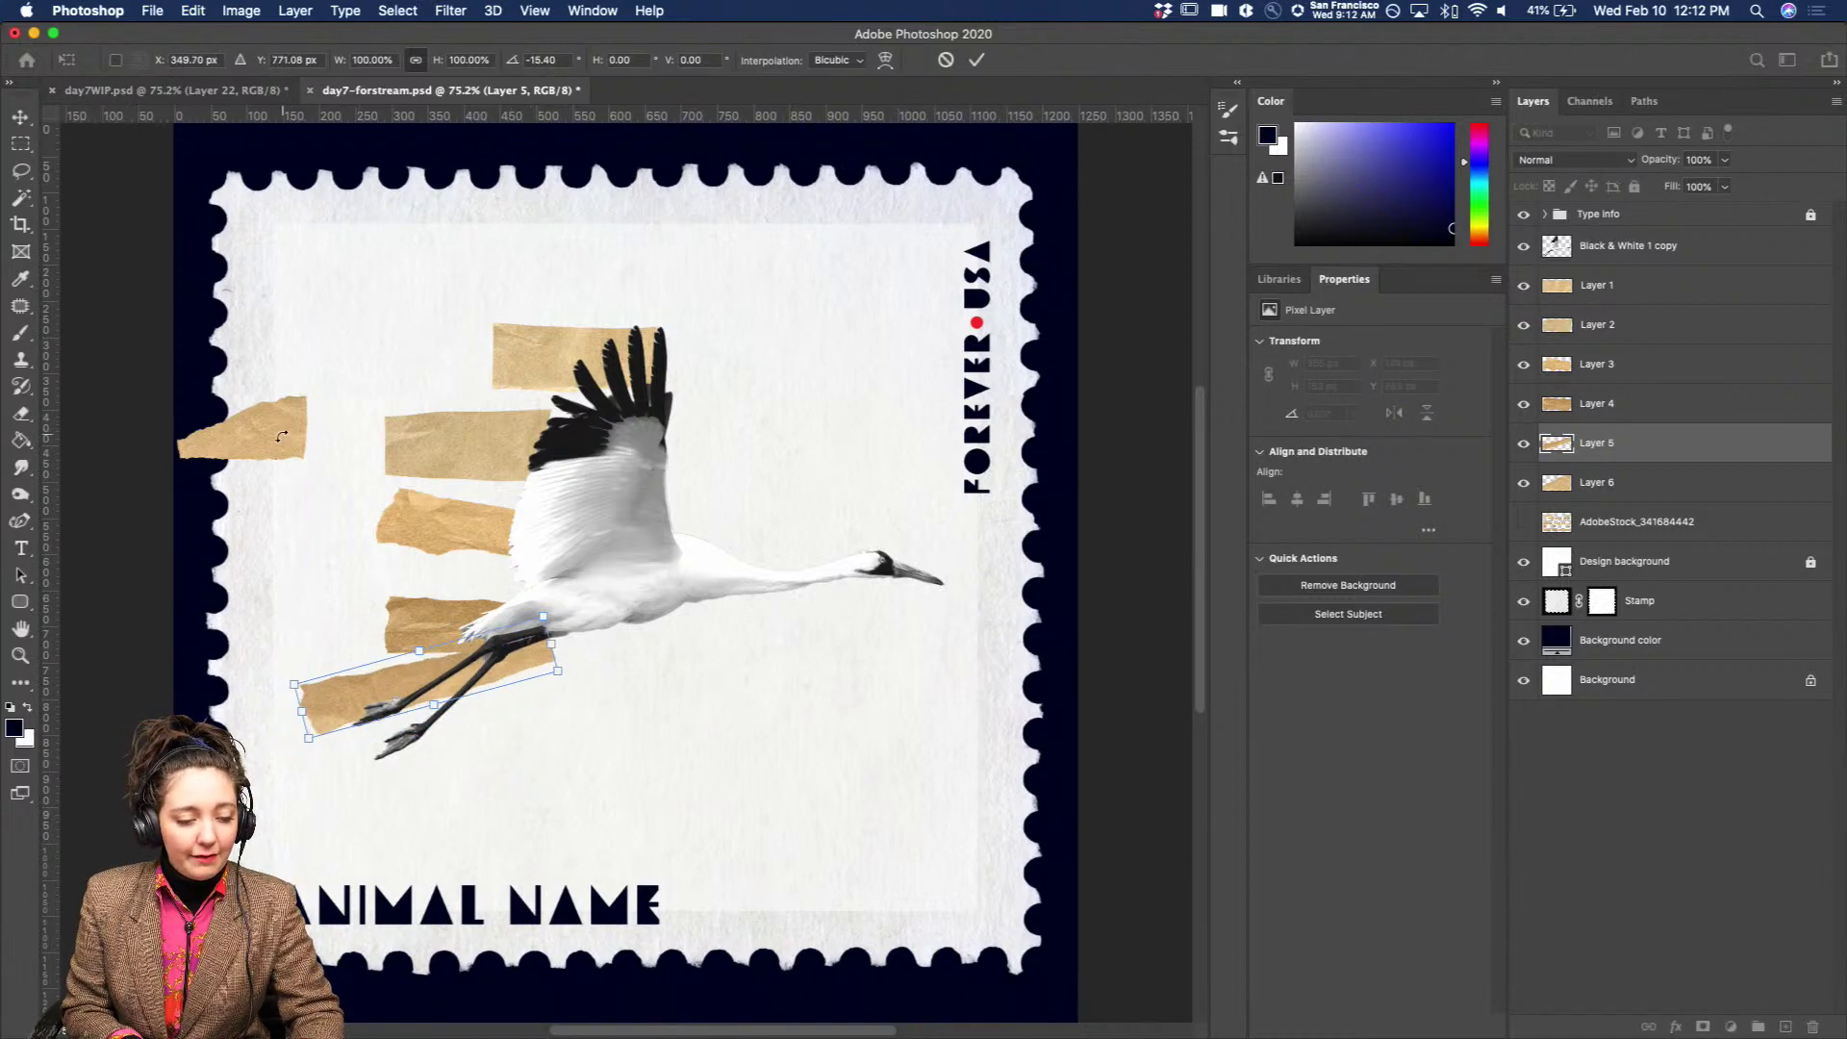
{"action": "key", "text": "Return"}
Move the Layer 6 paper piece to the design's upper left, about X 174, Y 278 px, and rotate it 2.4°.
{"action": "left_click_drag", "start_coordinate": [253, 444], "coordinate": [321, 385]}
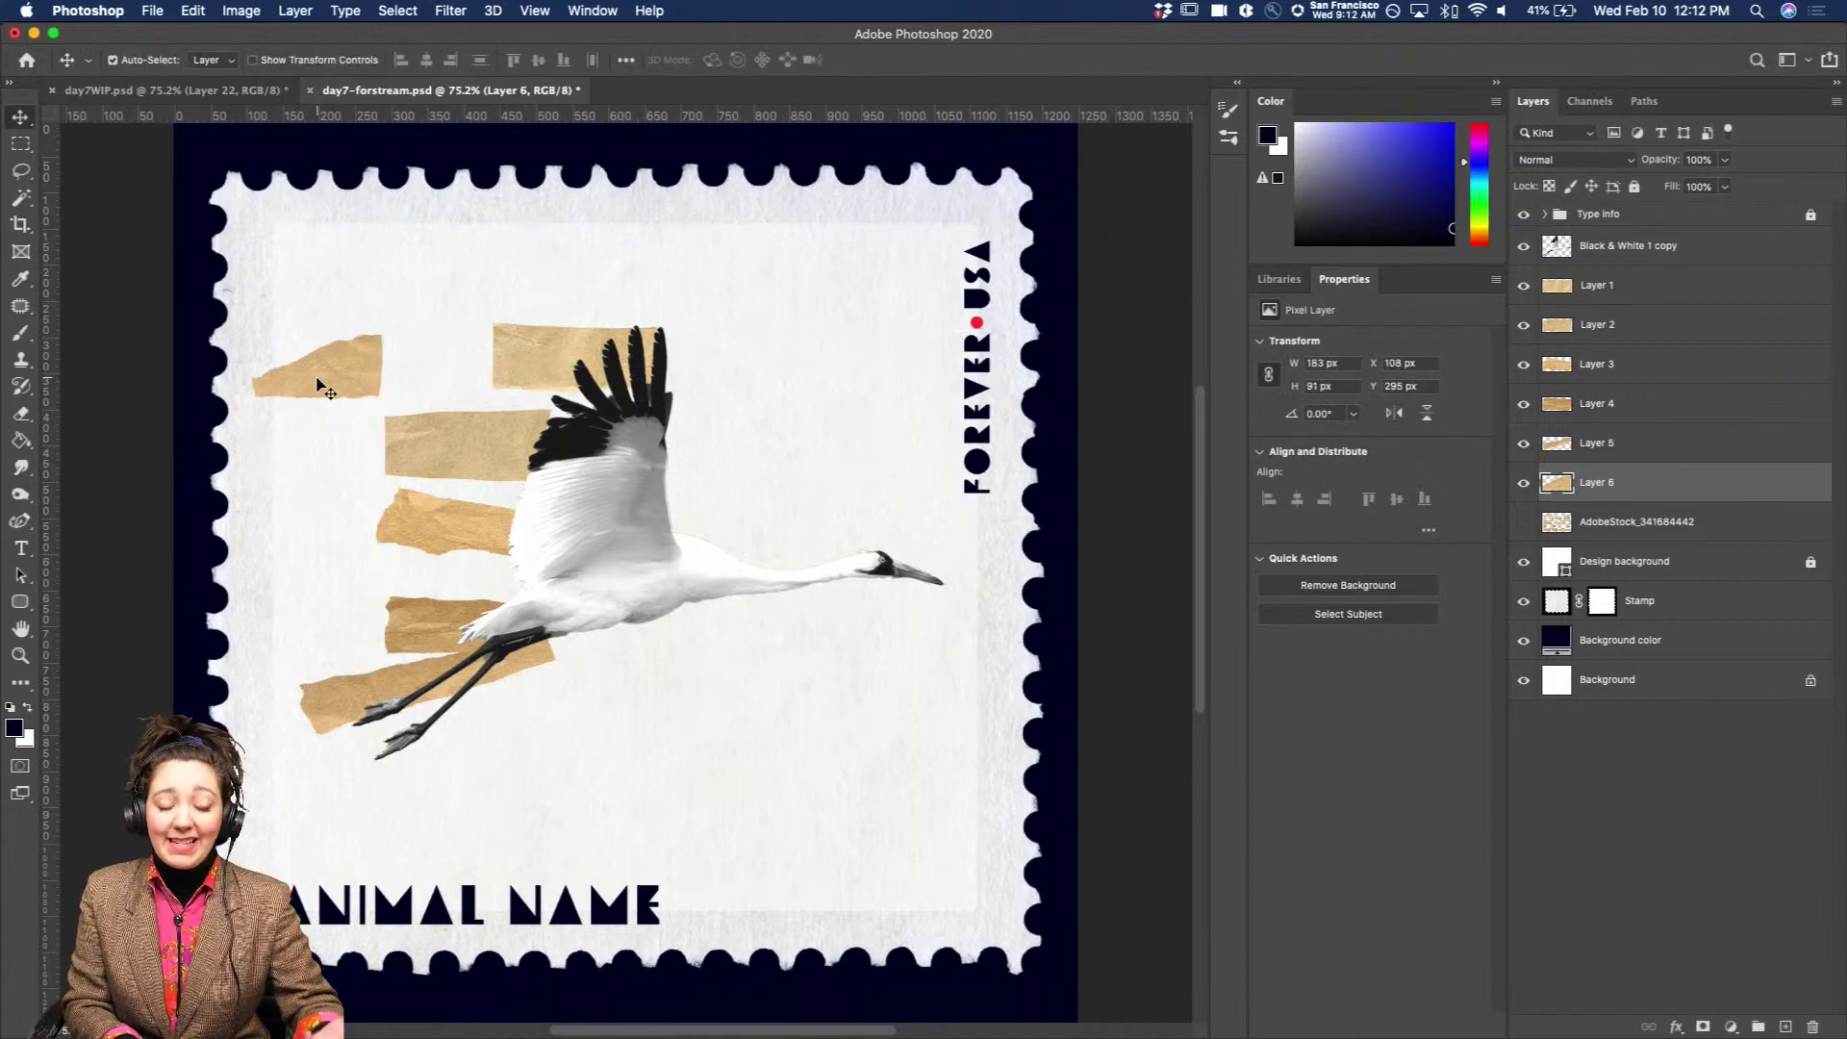
{"action": "key", "text": "super+t"}
{"action": "mouse_move", "coordinate": [383, 317]}
{"action": "left_mouse_down"}
{"action": "mouse_move", "coordinate": [260, 331]}
{"action": "mouse_move", "coordinate": [318, 423]}
{"action": "mouse_move", "coordinate": [423, 366]}
{"action": "mouse_move", "coordinate": [404, 309]}
{"action": "left_mouse_up"}
{"action": "left_click_drag", "start_coordinate": [344, 377], "coordinate": [392, 363]}
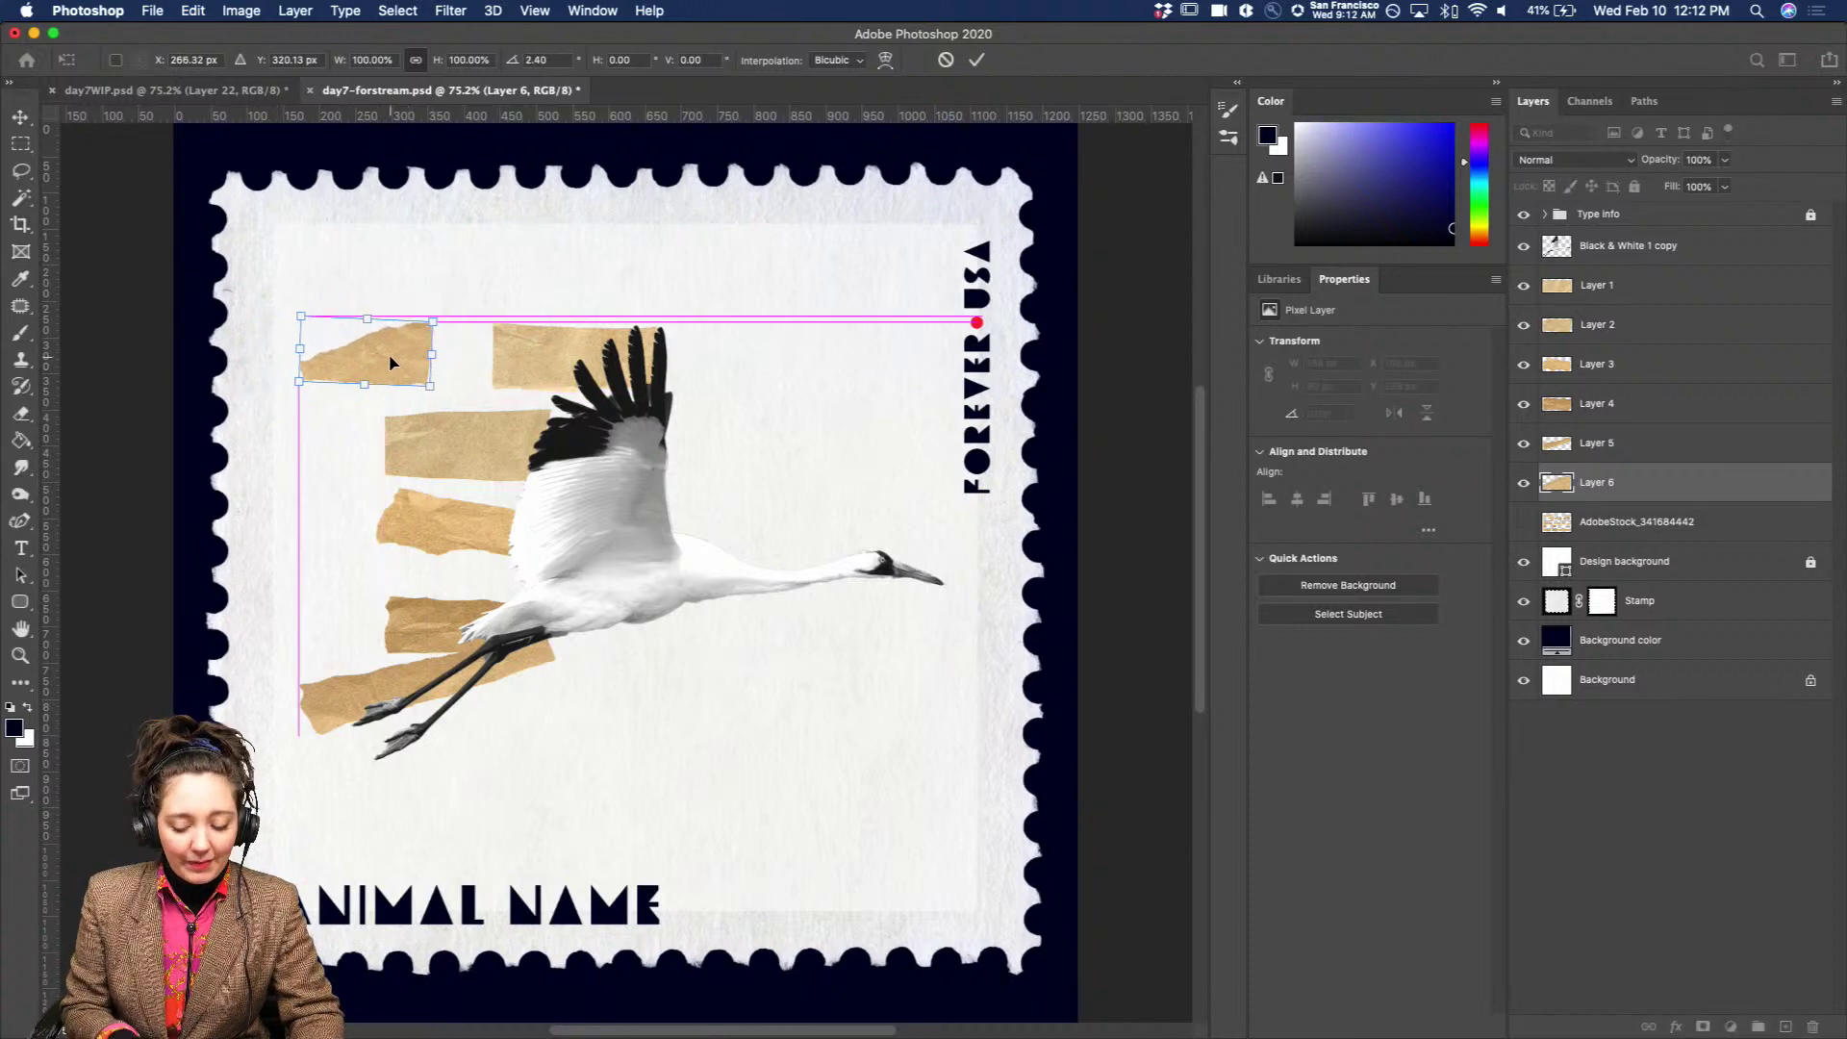
{"action": "key", "text": "Return"}
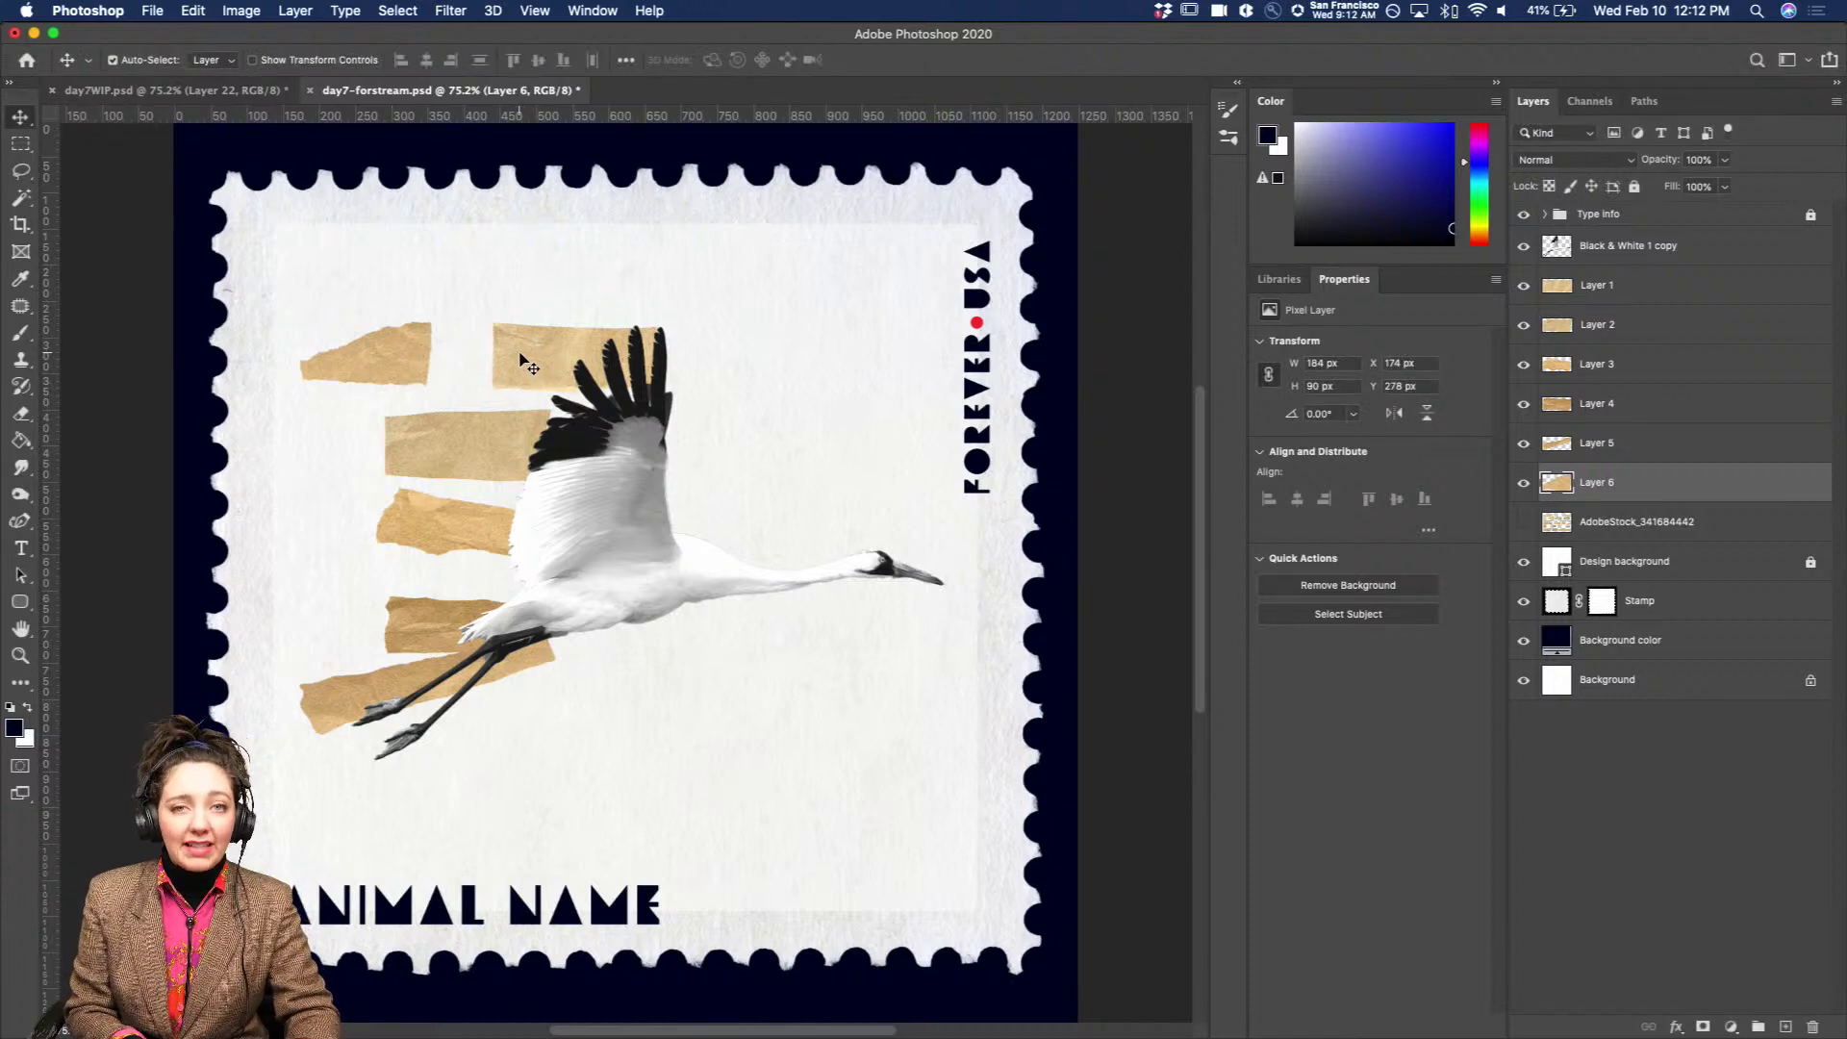
Duplicate the Layer 1 paper piece and move the copy over the stamp's left edge, at about X 35, Y 469 px.
{"action": "left_click", "coordinate": [531, 368]}
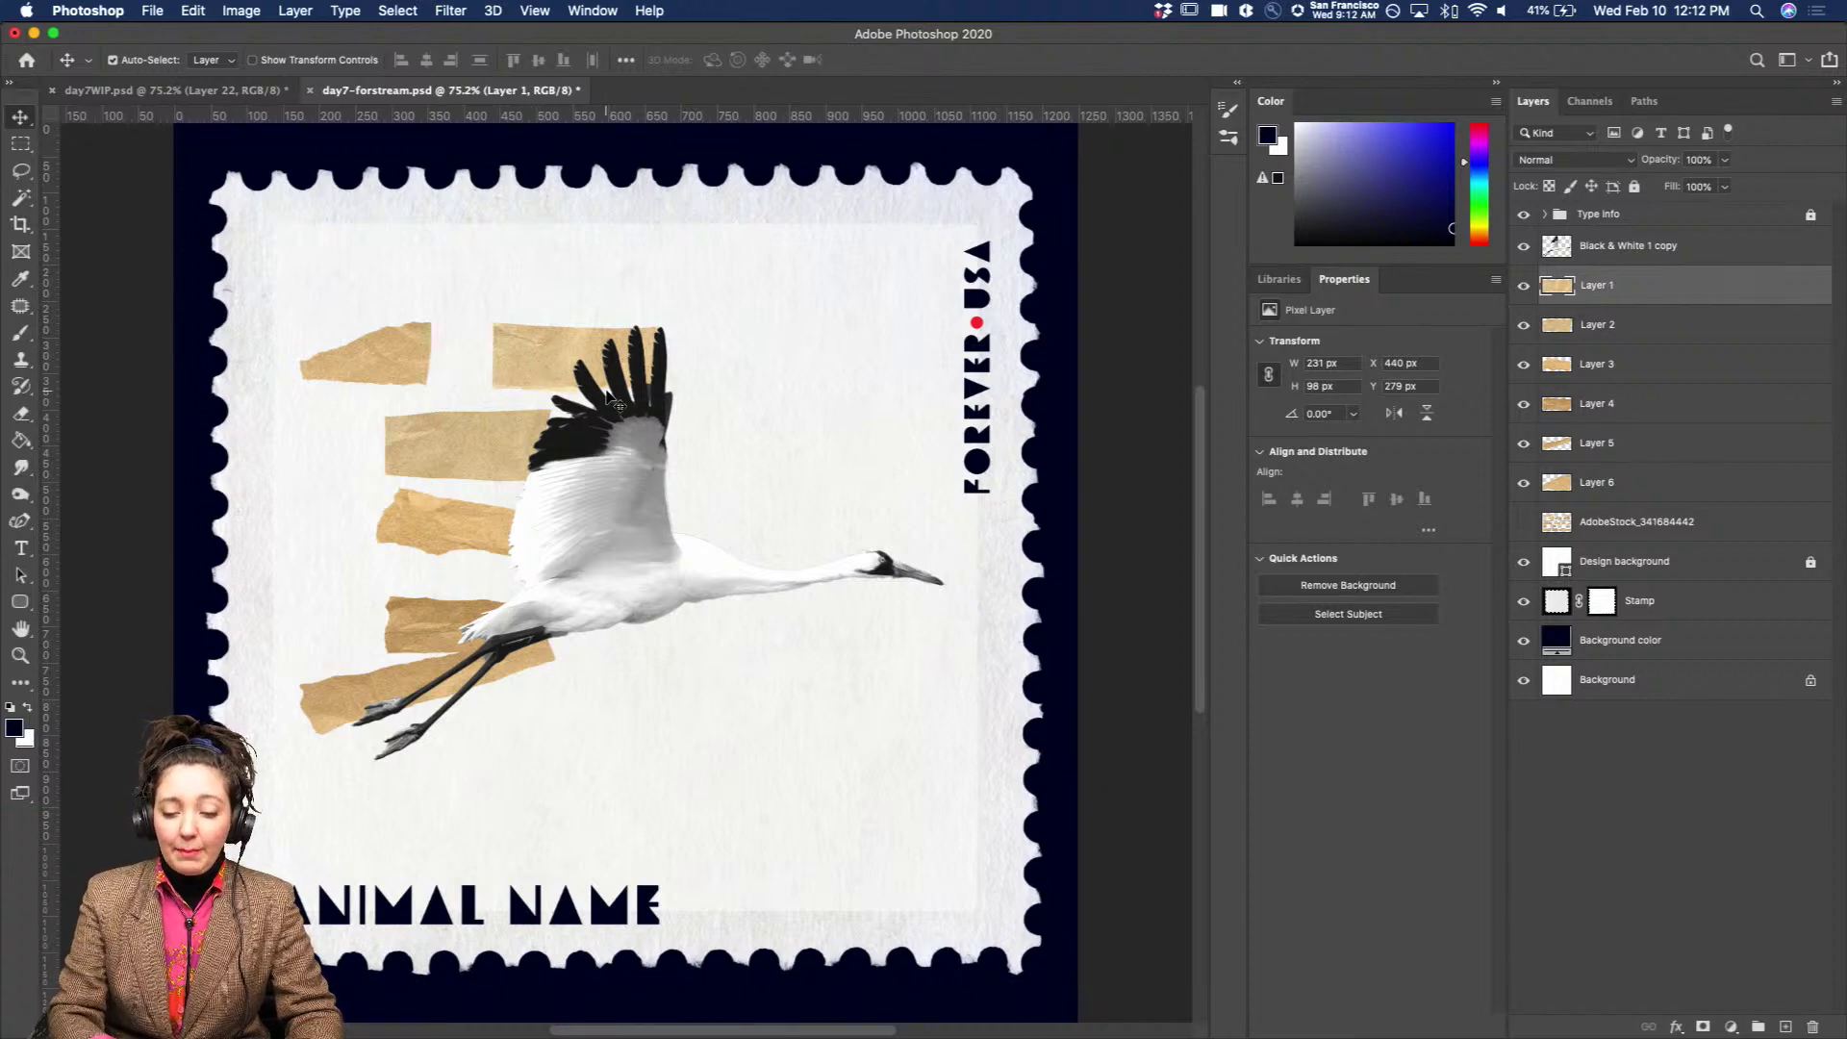
{"action": "key", "text": "super+j"}
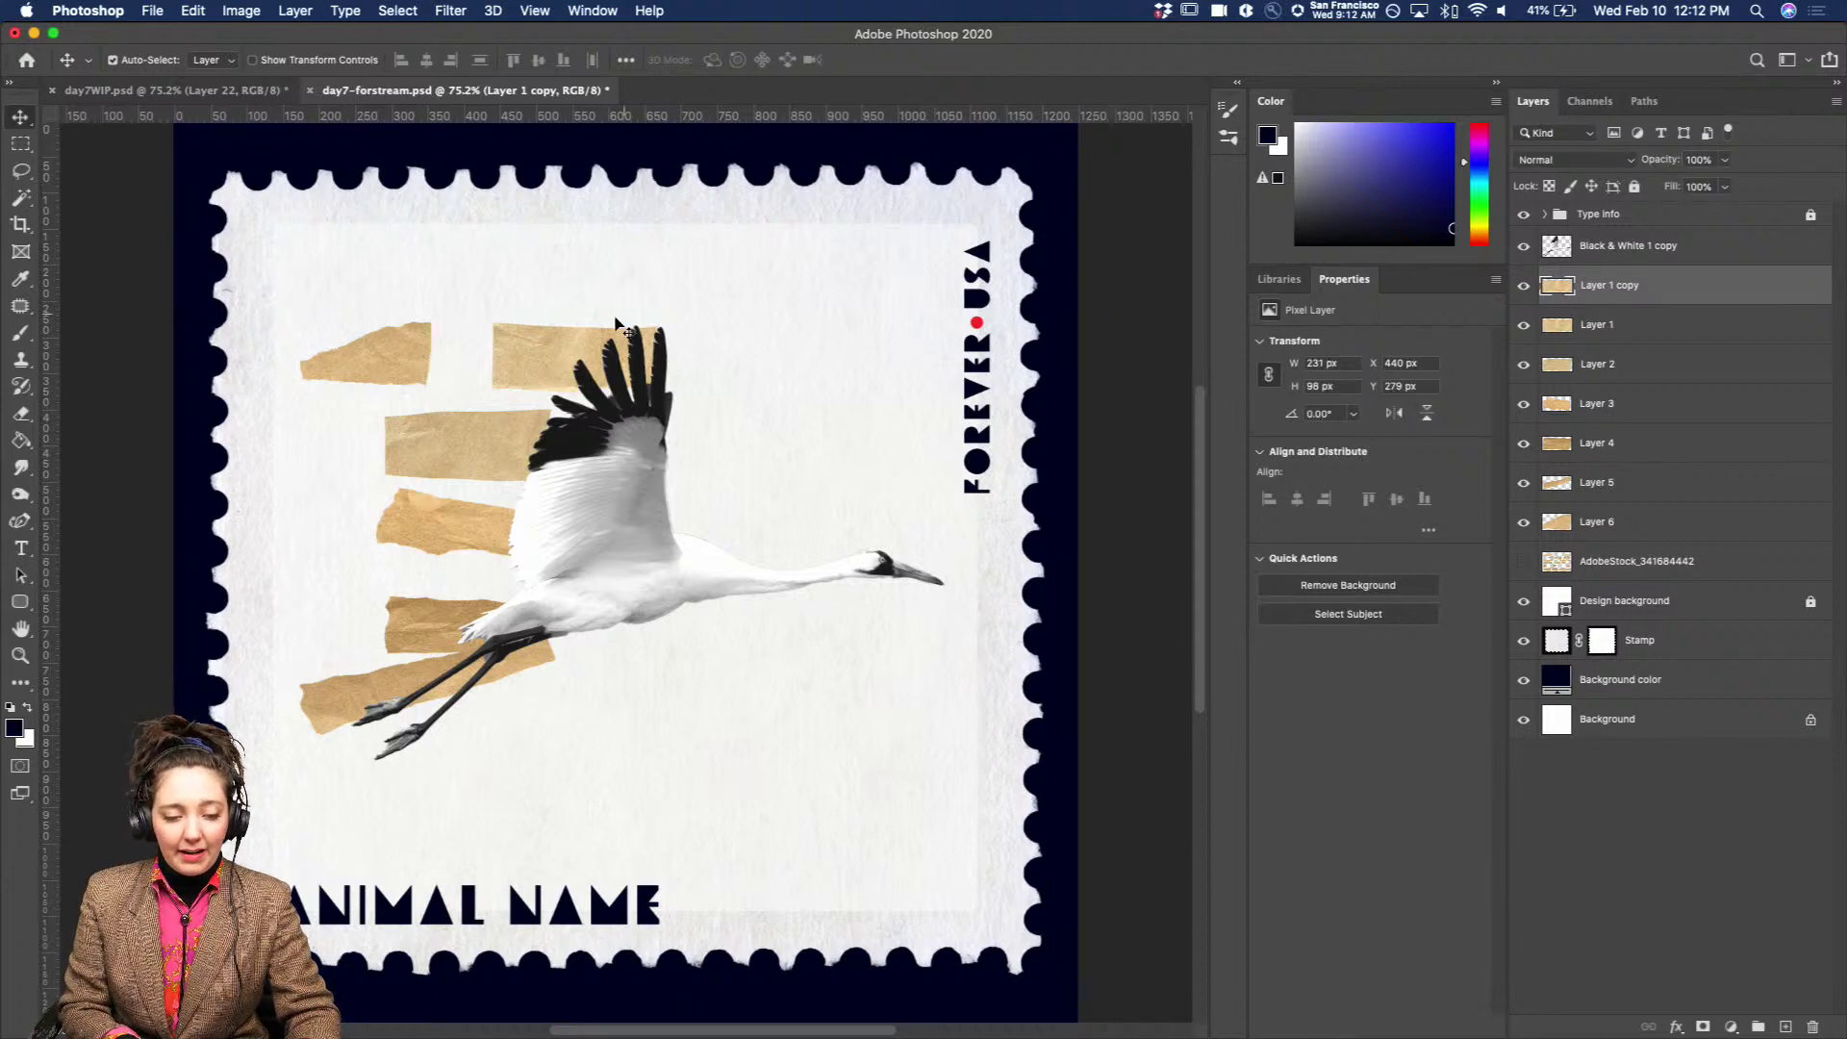
{"action": "left_click_drag", "start_coordinate": [569, 354], "coordinate": [276, 495]}
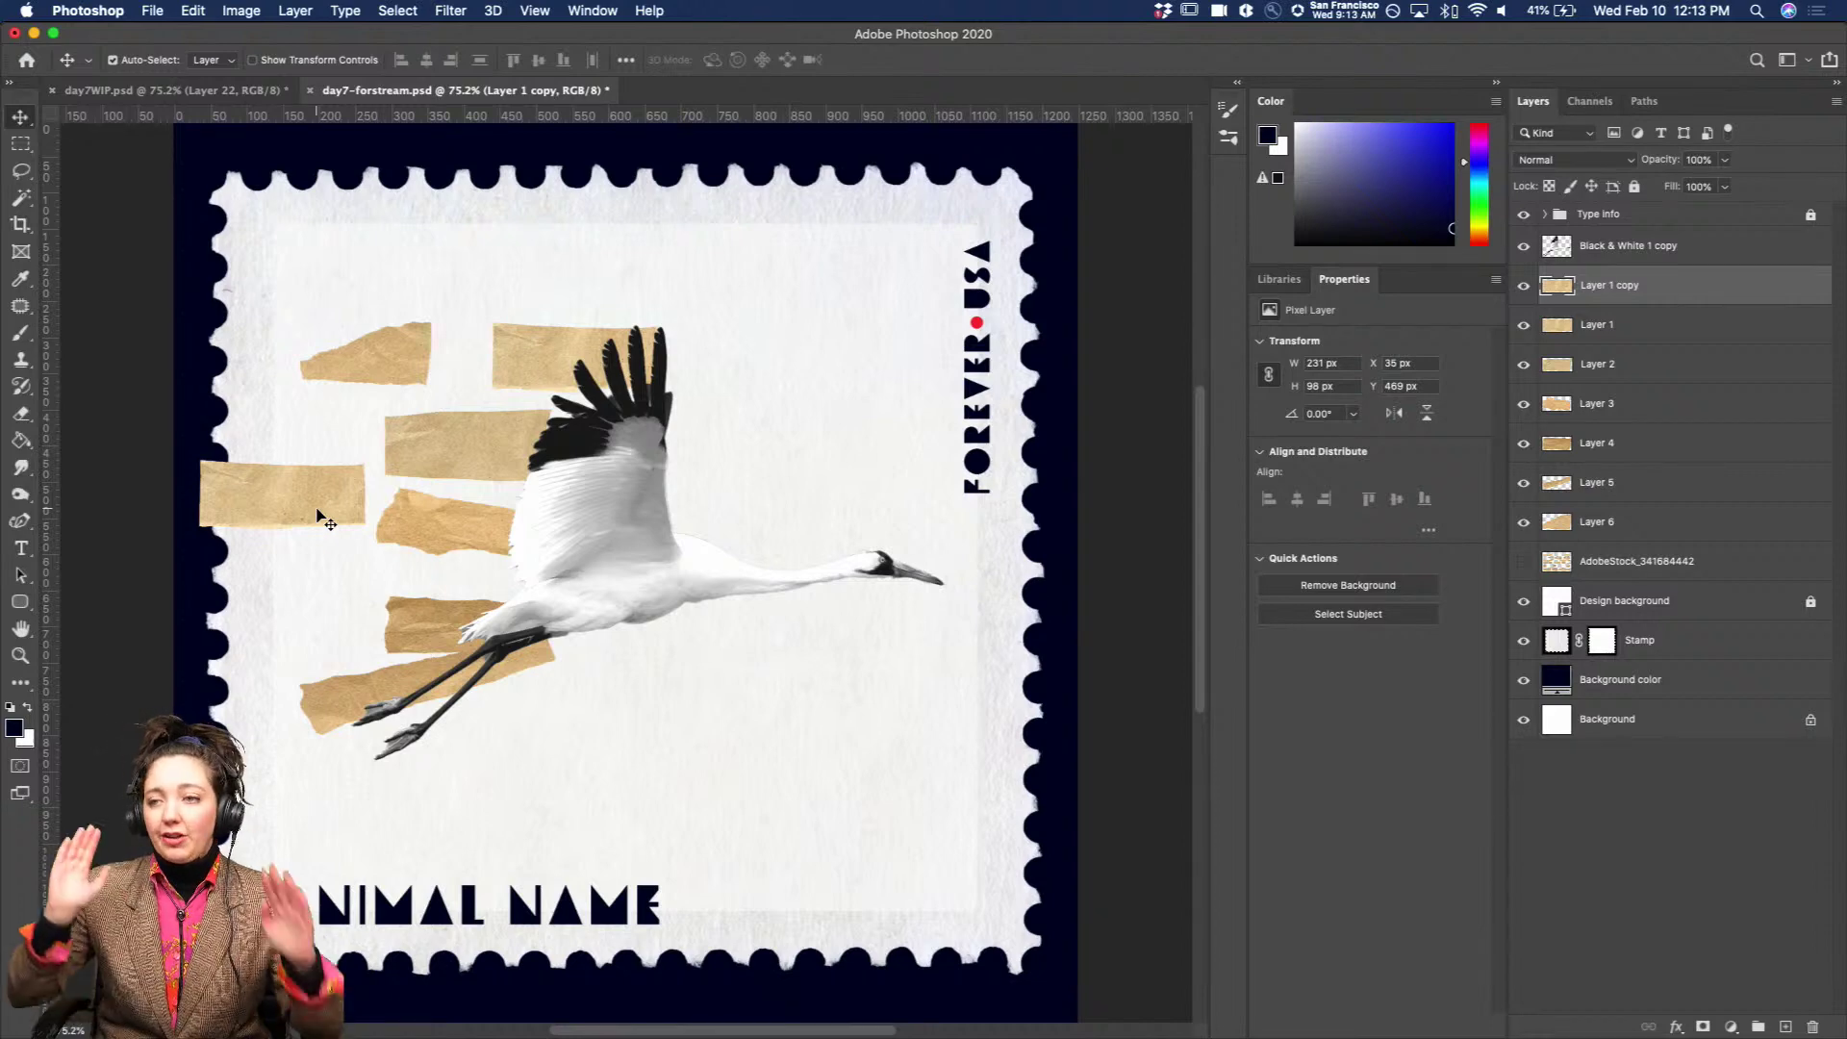
Turn the Layer 1 copy paper piece half a turn, flip it vertically and shift it up to about X 35, Y 417 px.
{"action": "key", "text": "ctrl+t"}
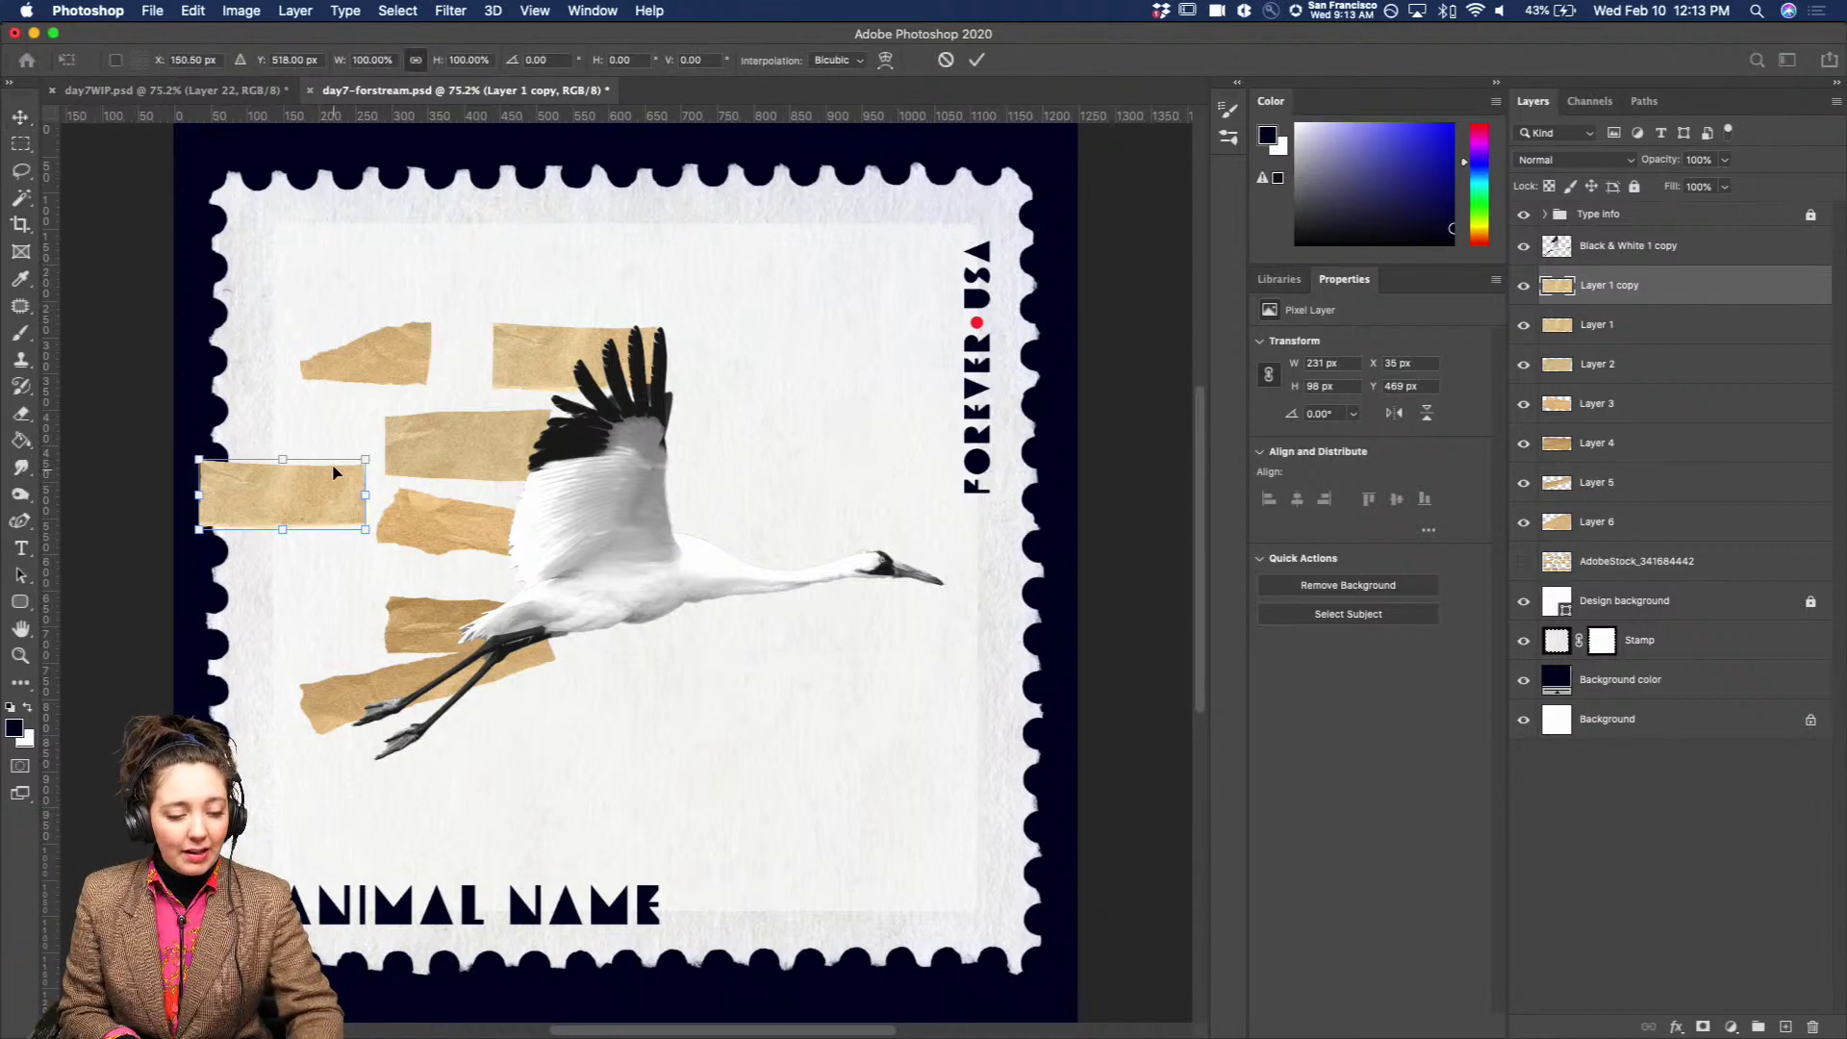
{"action": "left_click_drag", "start_coordinate": [331, 441], "coordinate": [166, 600]}
{"action": "key", "text": "Return"}
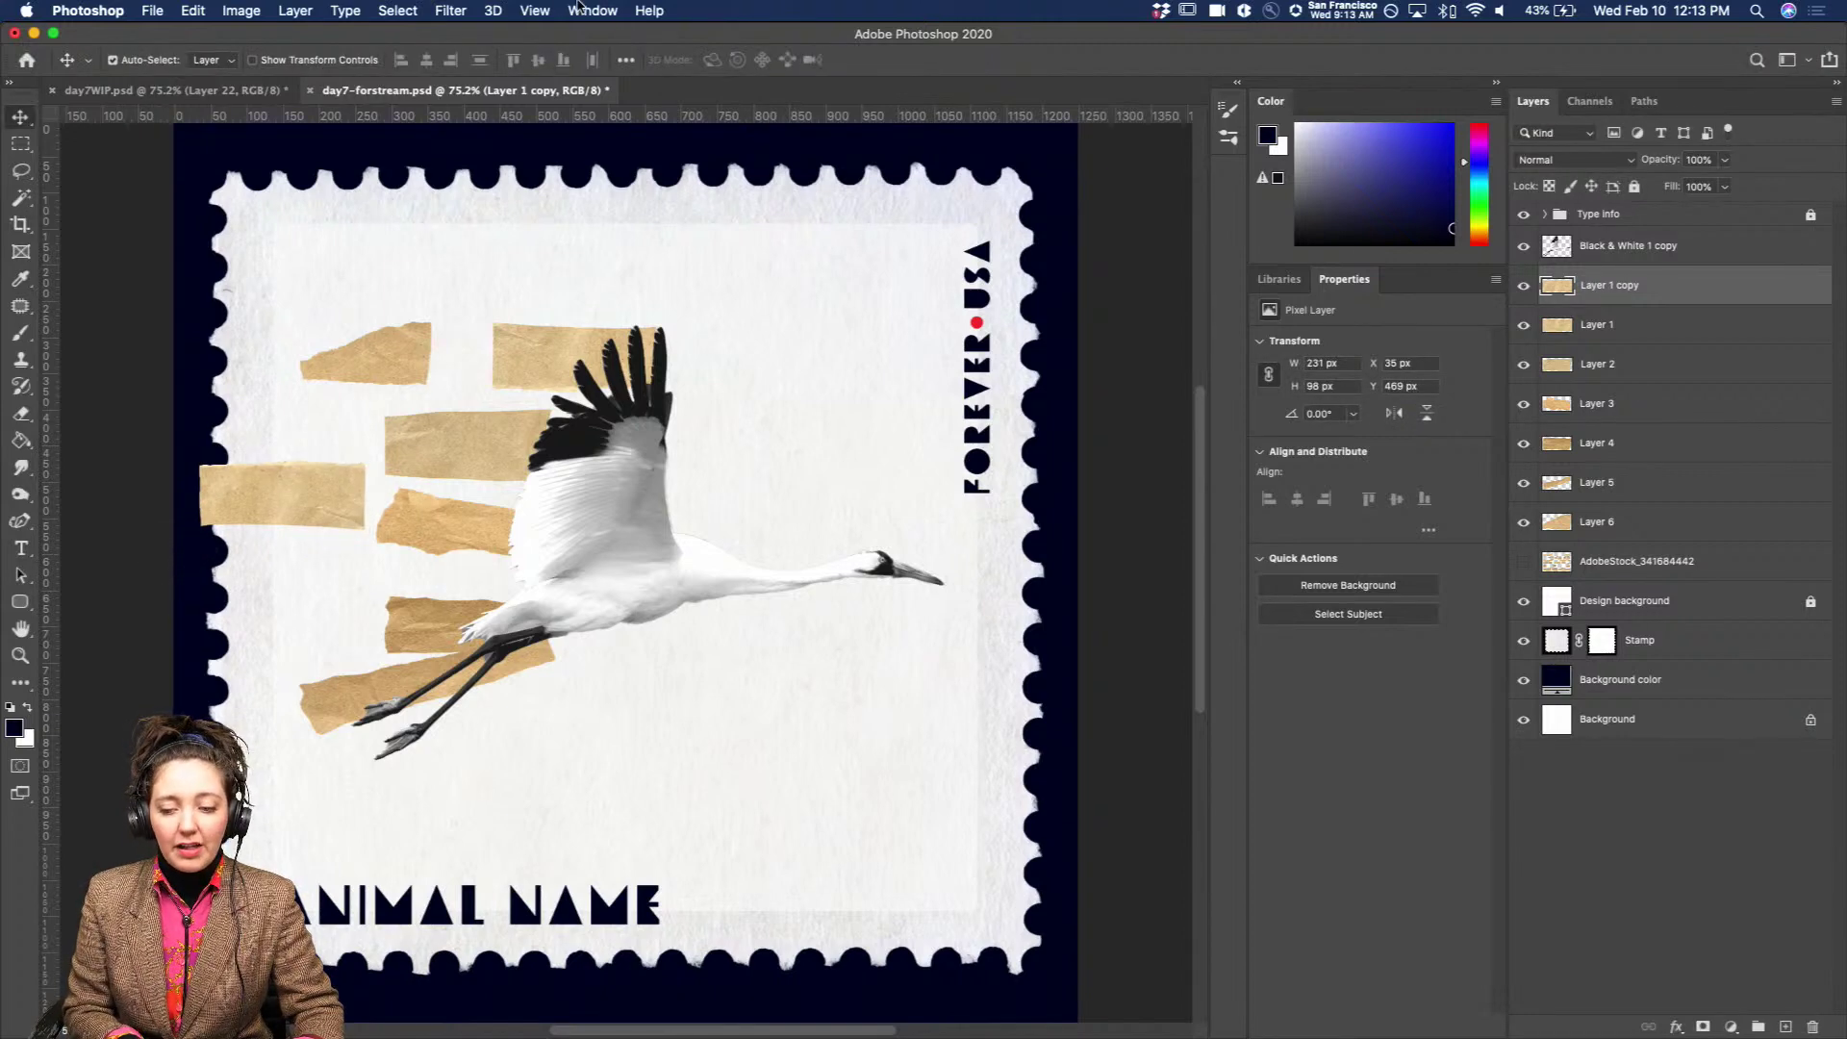
{"action": "left_click", "coordinate": [178, 9]}
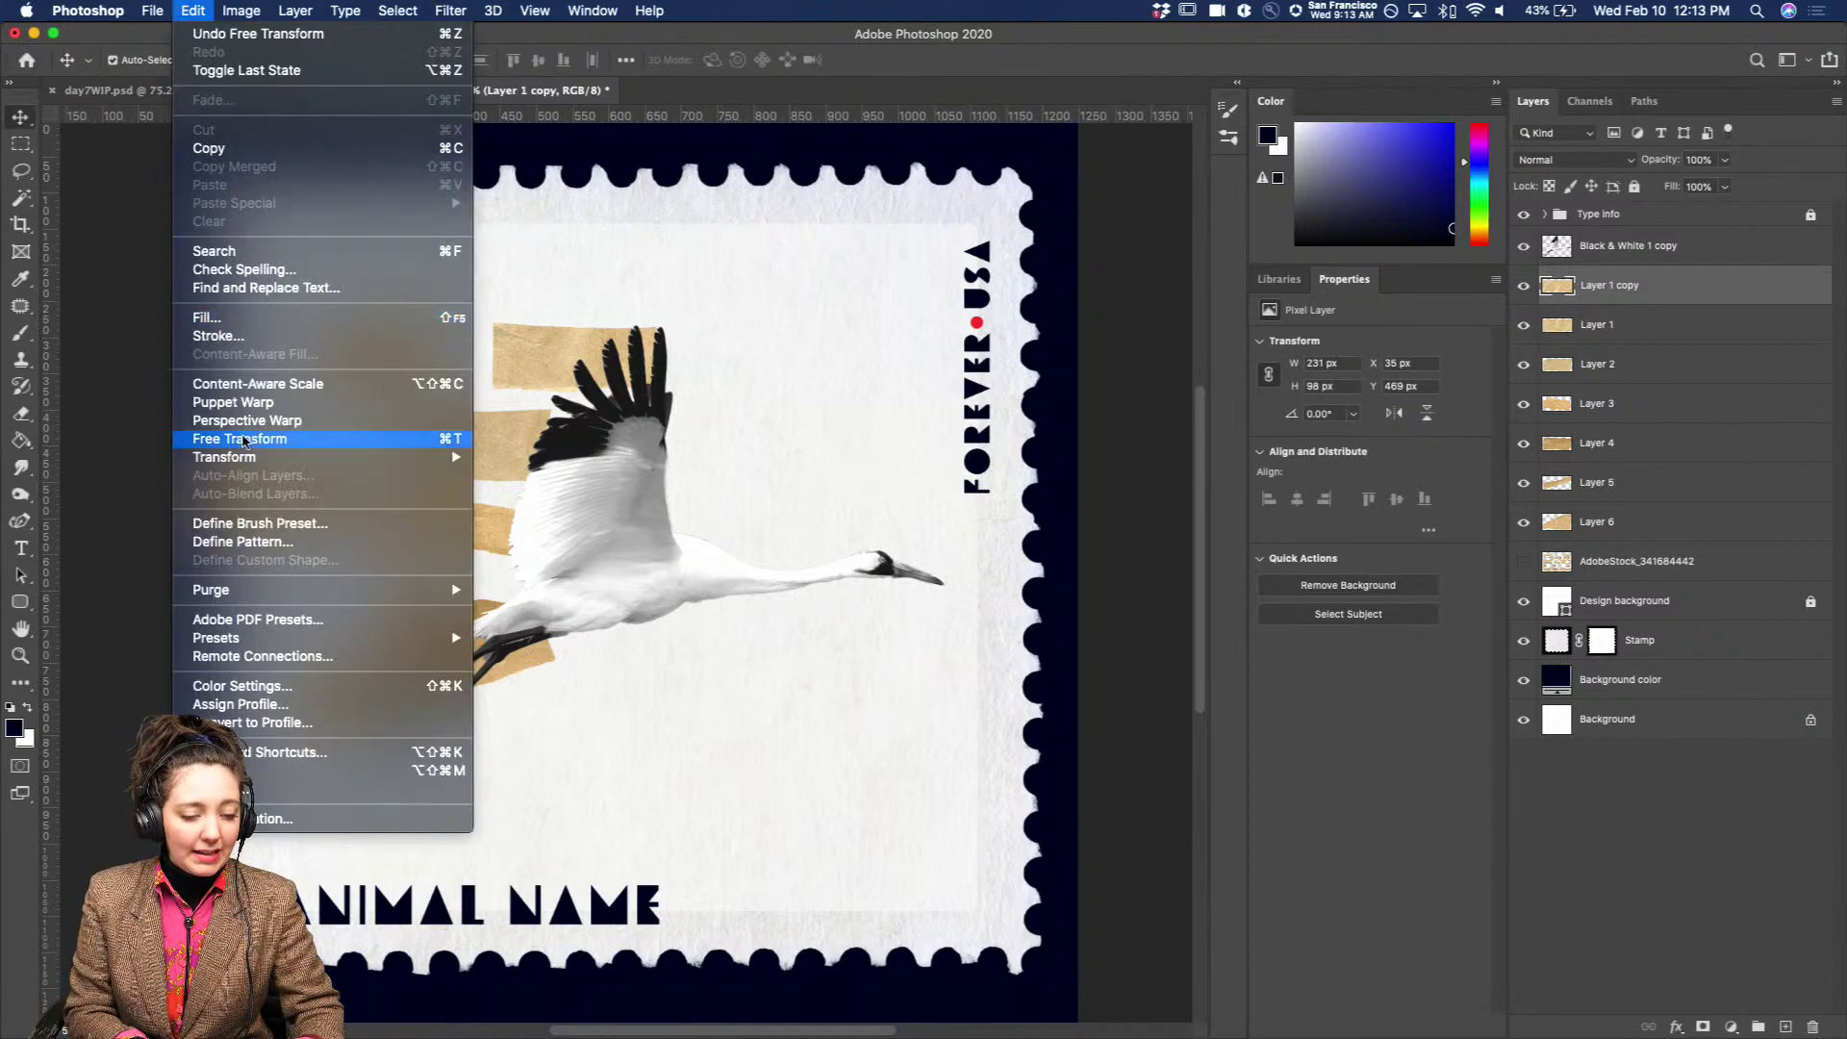
{"action": "mouse_move", "coordinate": [242, 458]}
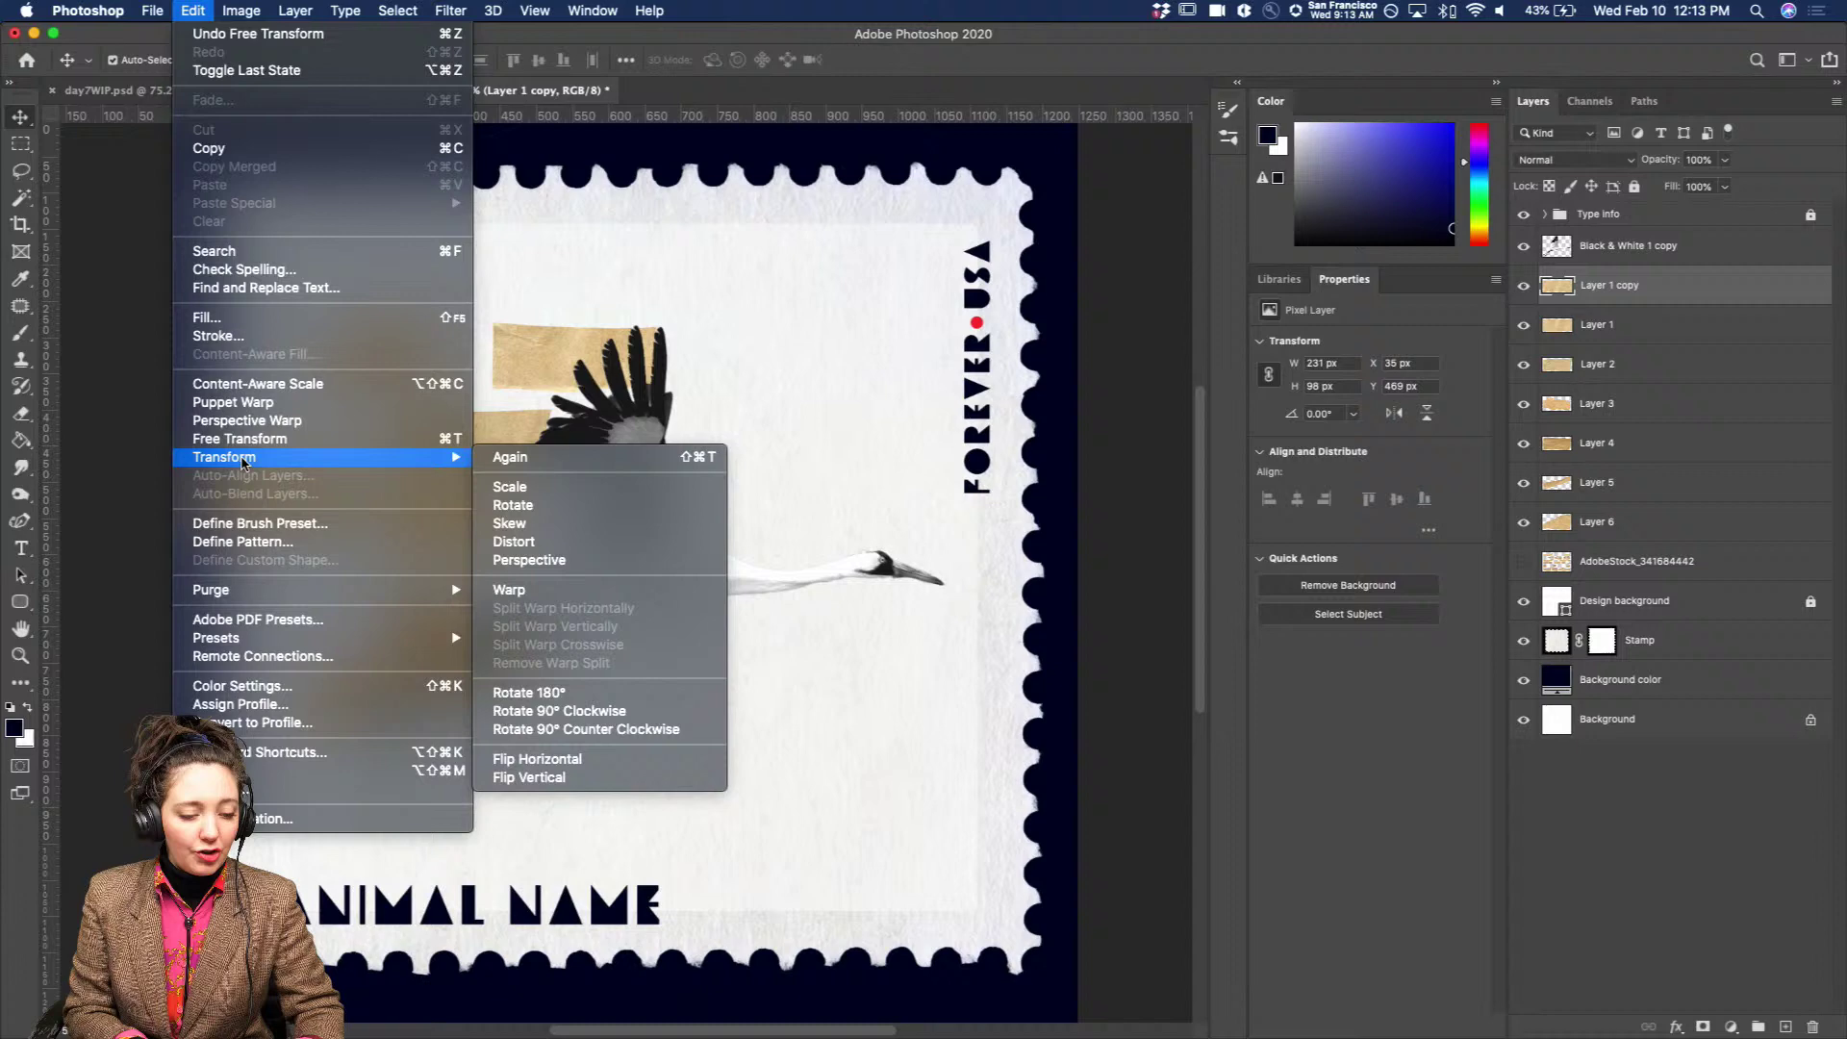
{"action": "left_click", "coordinate": [519, 778]}
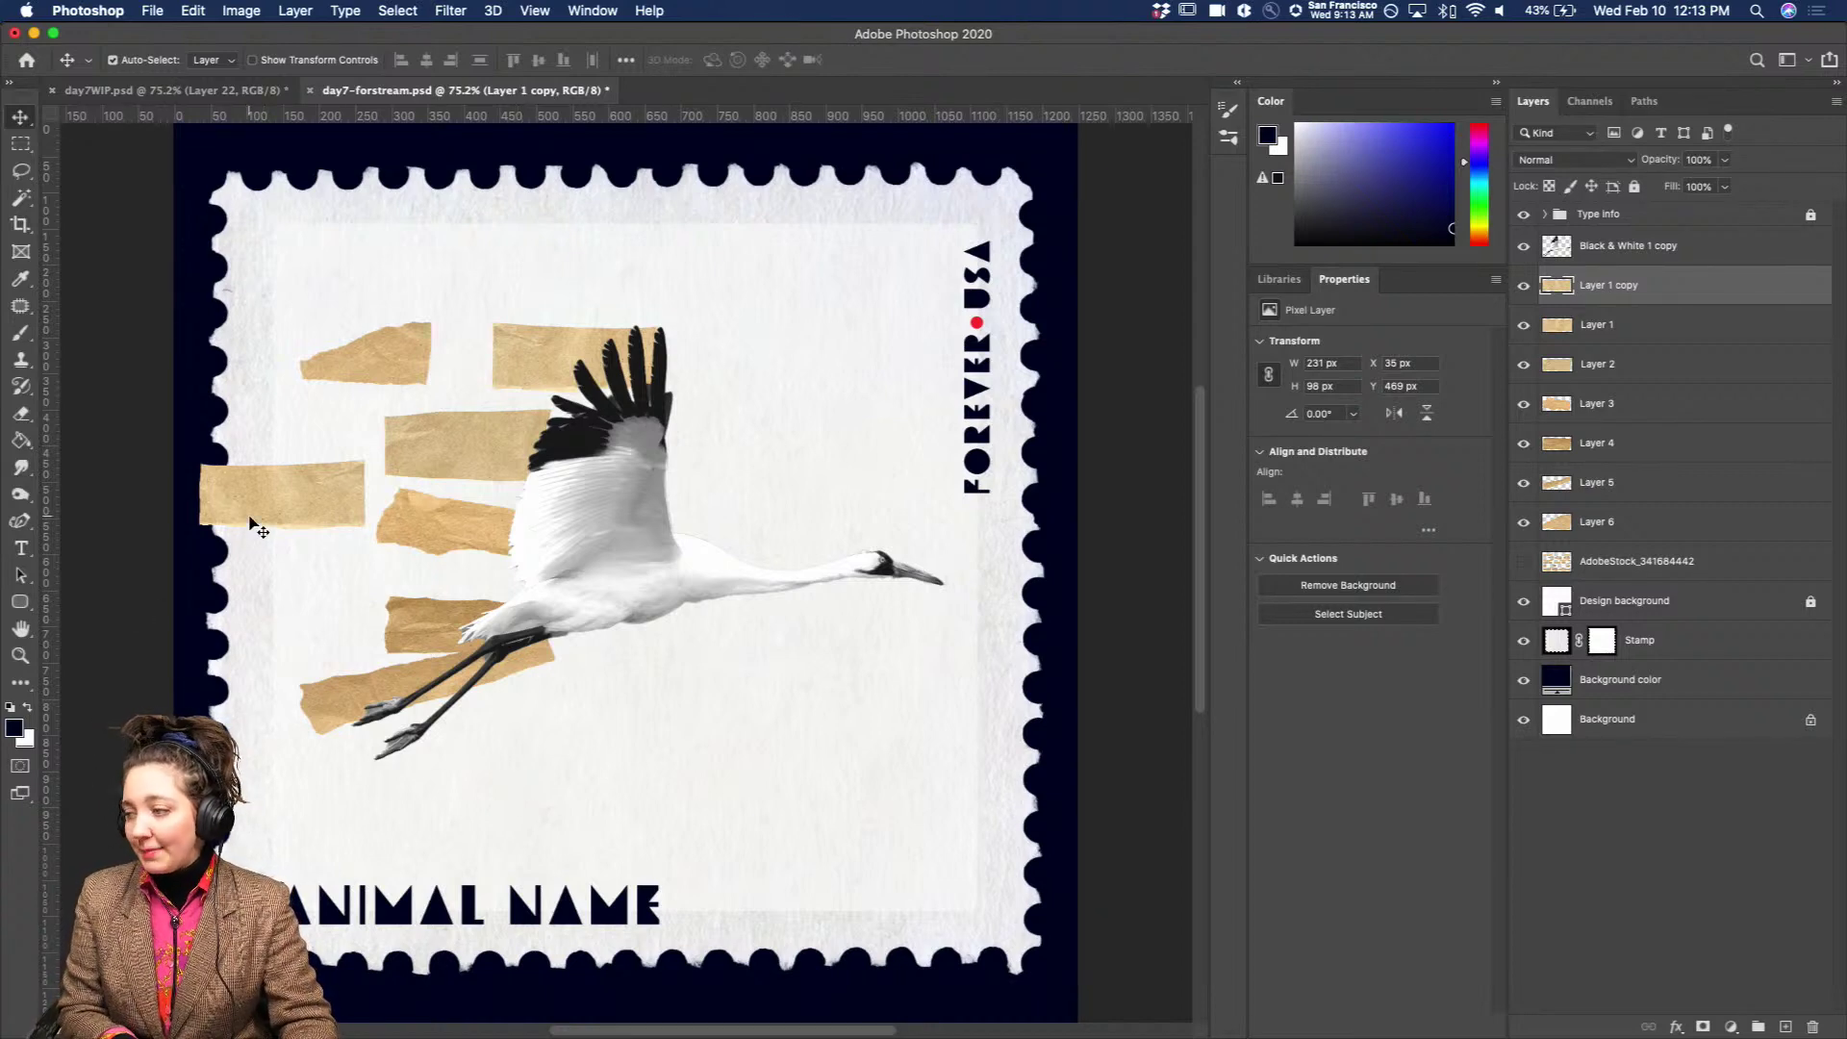
{"action": "left_click_drag", "start_coordinate": [280, 486], "coordinate": [278, 442]}
Duplicate the long Layer 5 strip to about X -65, Y 742 px, and place the original at the stamp's upper left, rotated about 21.1°.
{"action": "left_click_drag", "start_coordinate": [348, 715], "coordinate": [658, 799]}
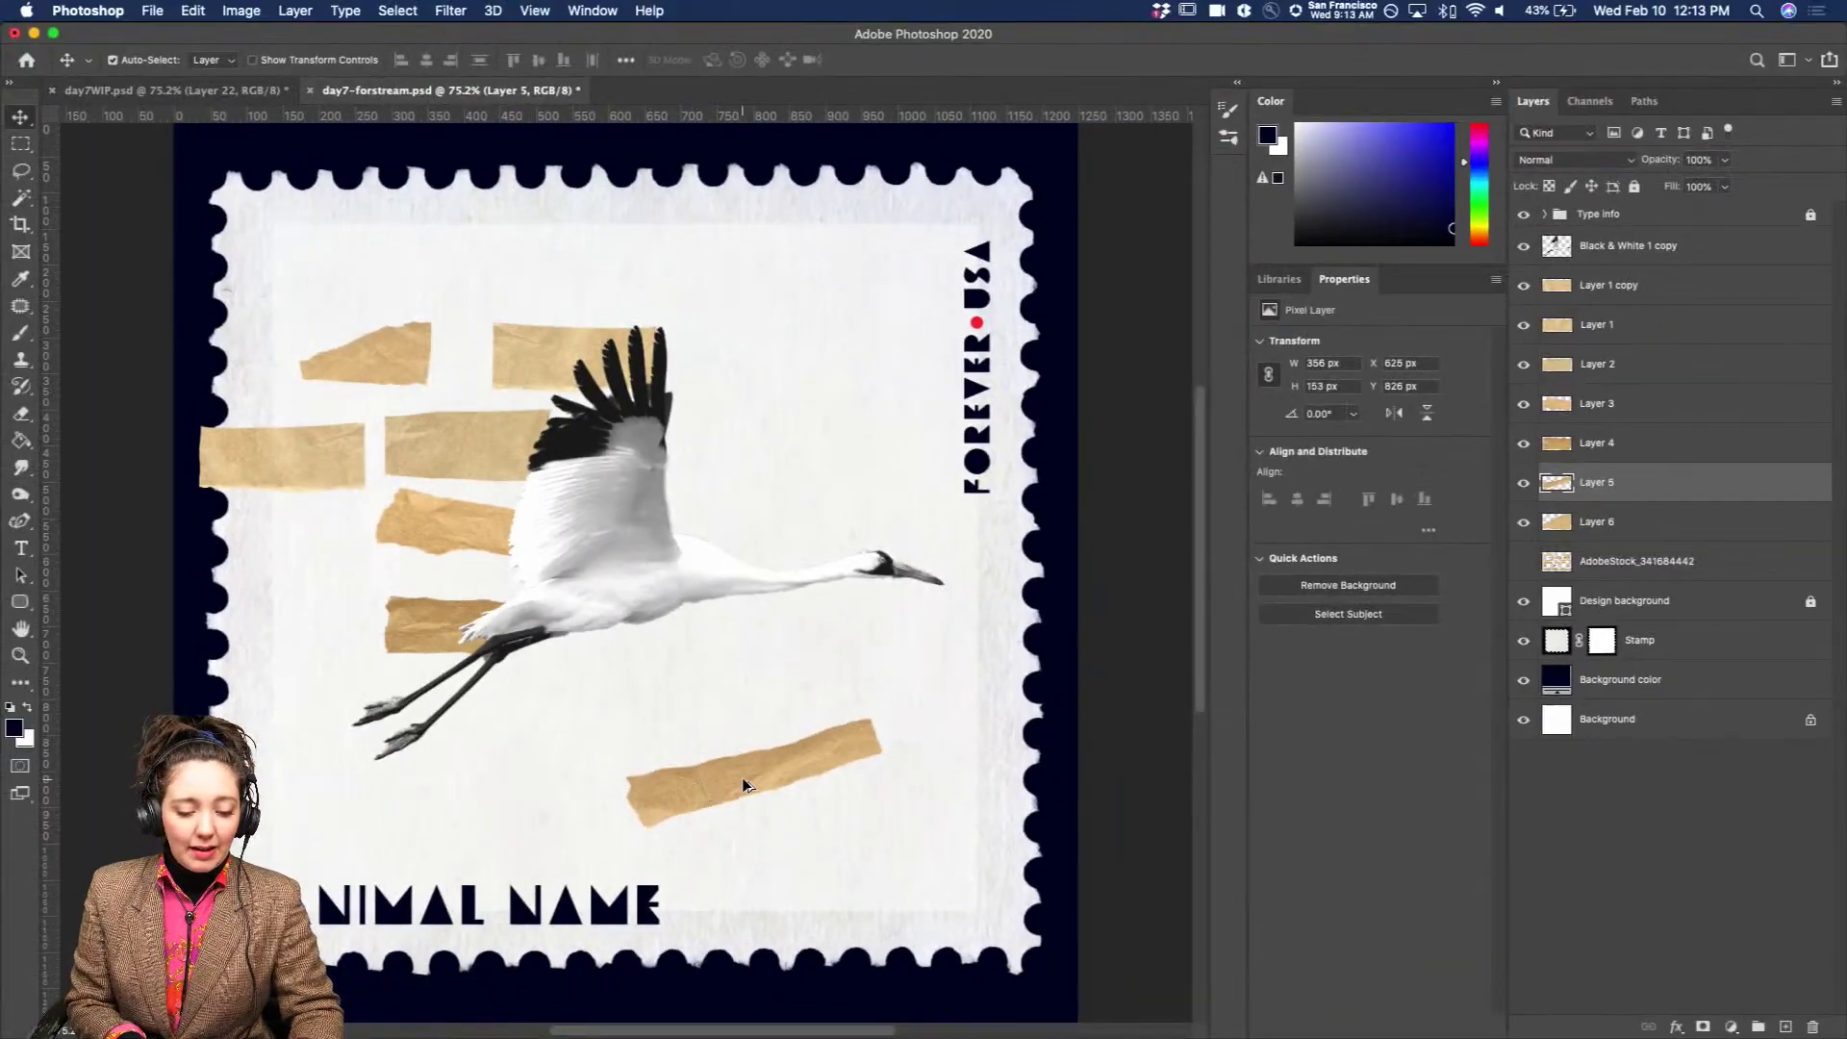
{"action": "left_click_drag", "start_coordinate": [742, 778], "coordinate": [246, 726]}
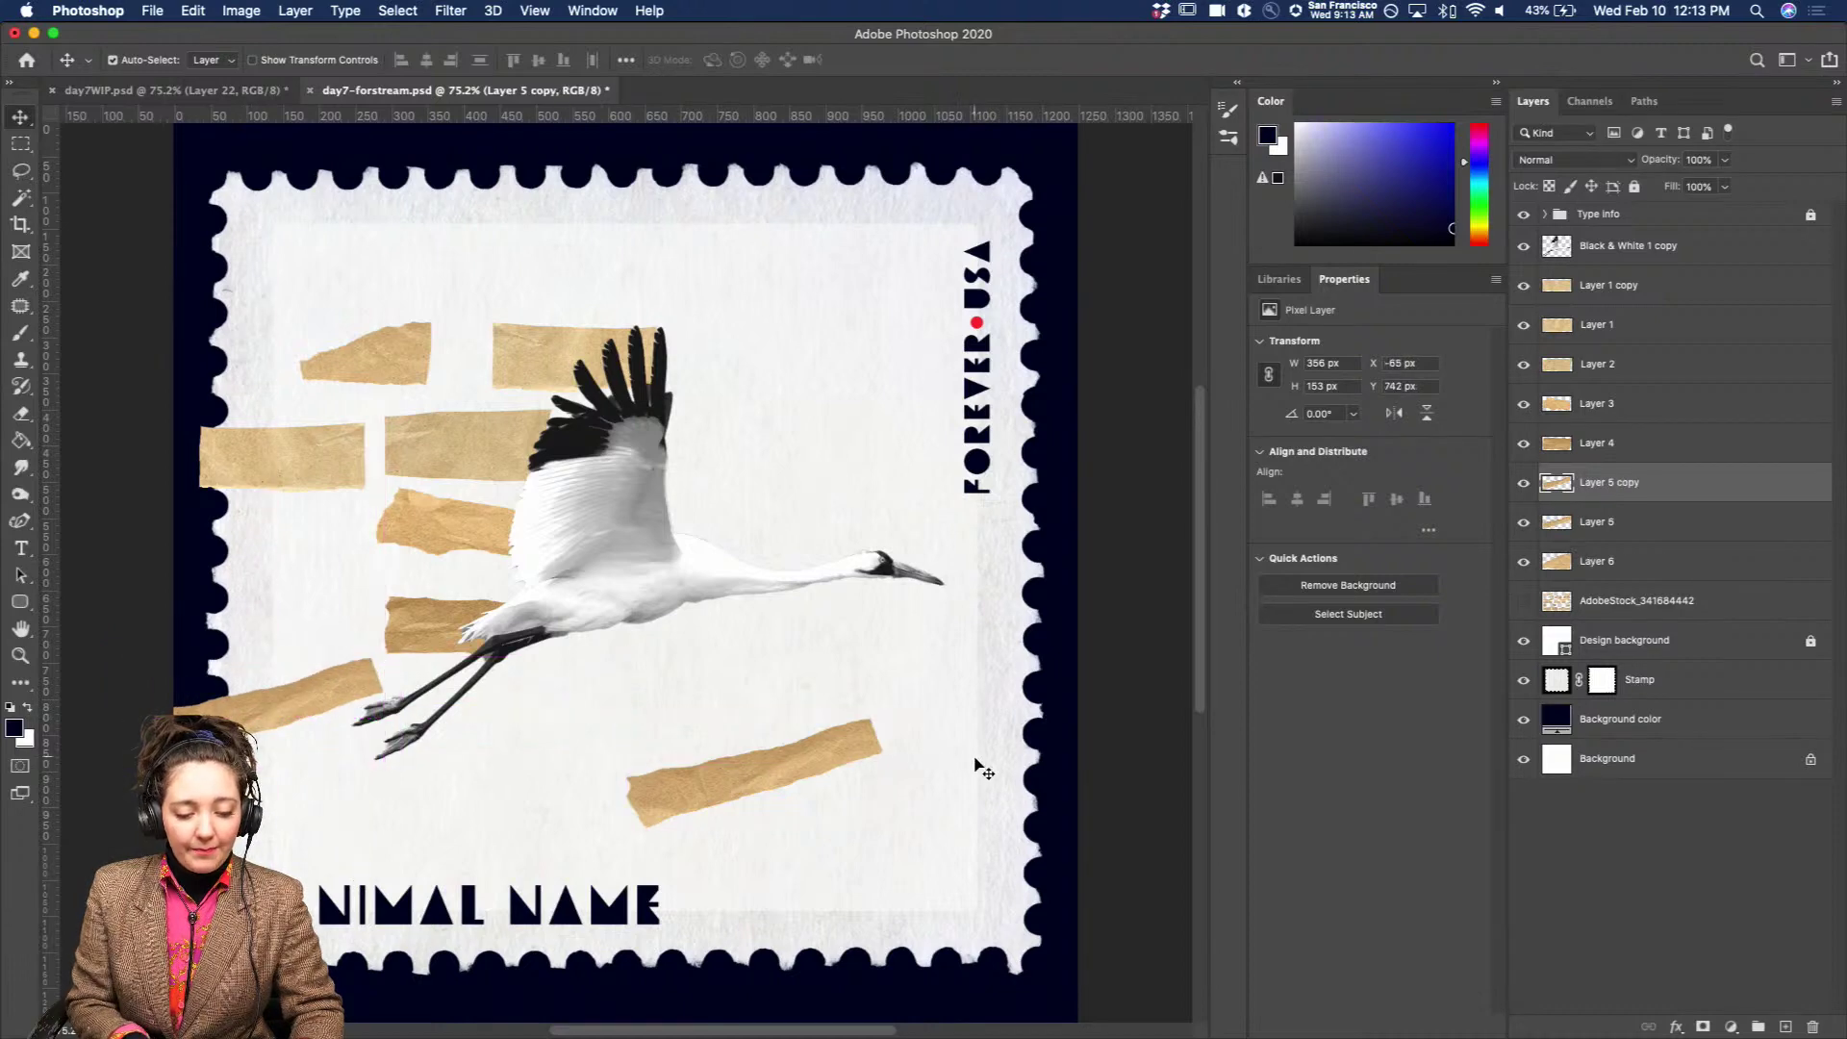
{"action": "left_click_drag", "start_coordinate": [871, 767], "coordinate": [320, 309]}
{"action": "key", "text": "super+z"}
{"action": "key", "text": "super+t"}
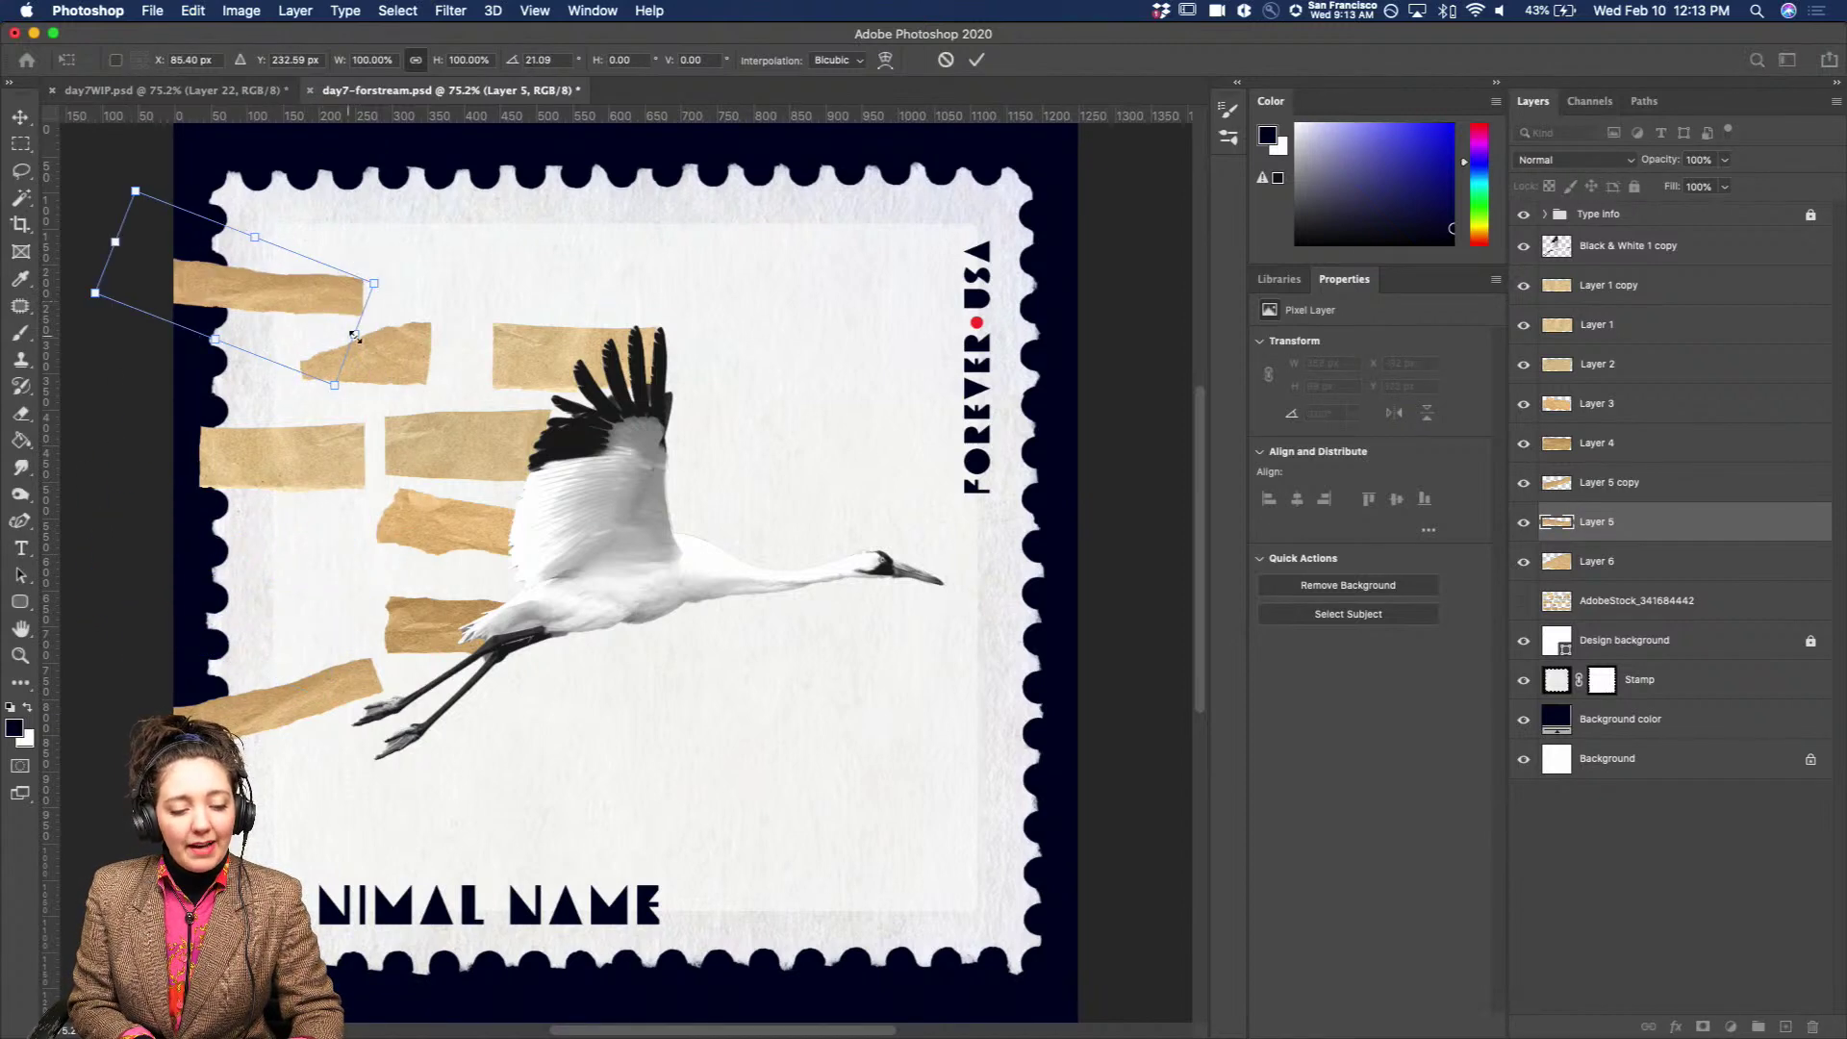
{"action": "key", "text": "Return"}
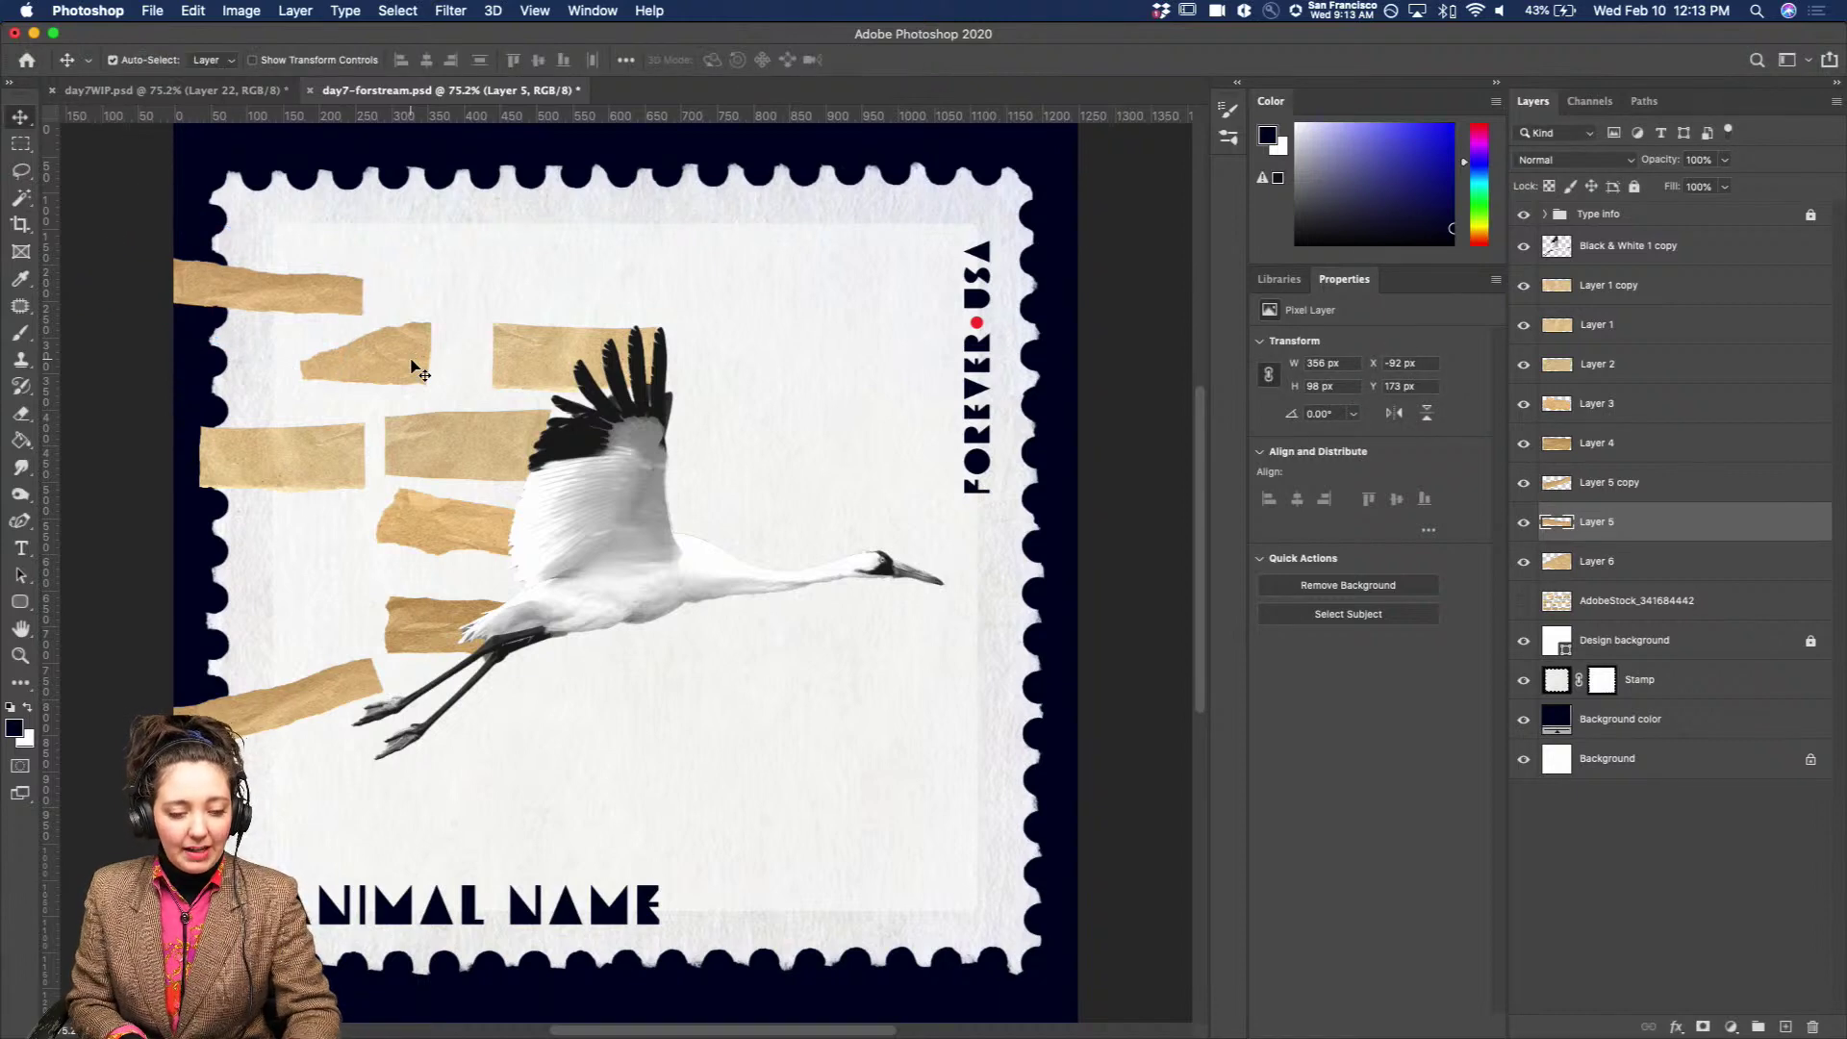
Move the Layer 6 piece down beside the Layer 4 piece and put the Layer 5 strip in its former spot, rotated a further 6.15°.
{"action": "left_click_drag", "start_coordinate": [416, 368], "coordinate": [348, 602]}
{"action": "left_click_drag", "start_coordinate": [348, 308], "coordinate": [412, 380]}
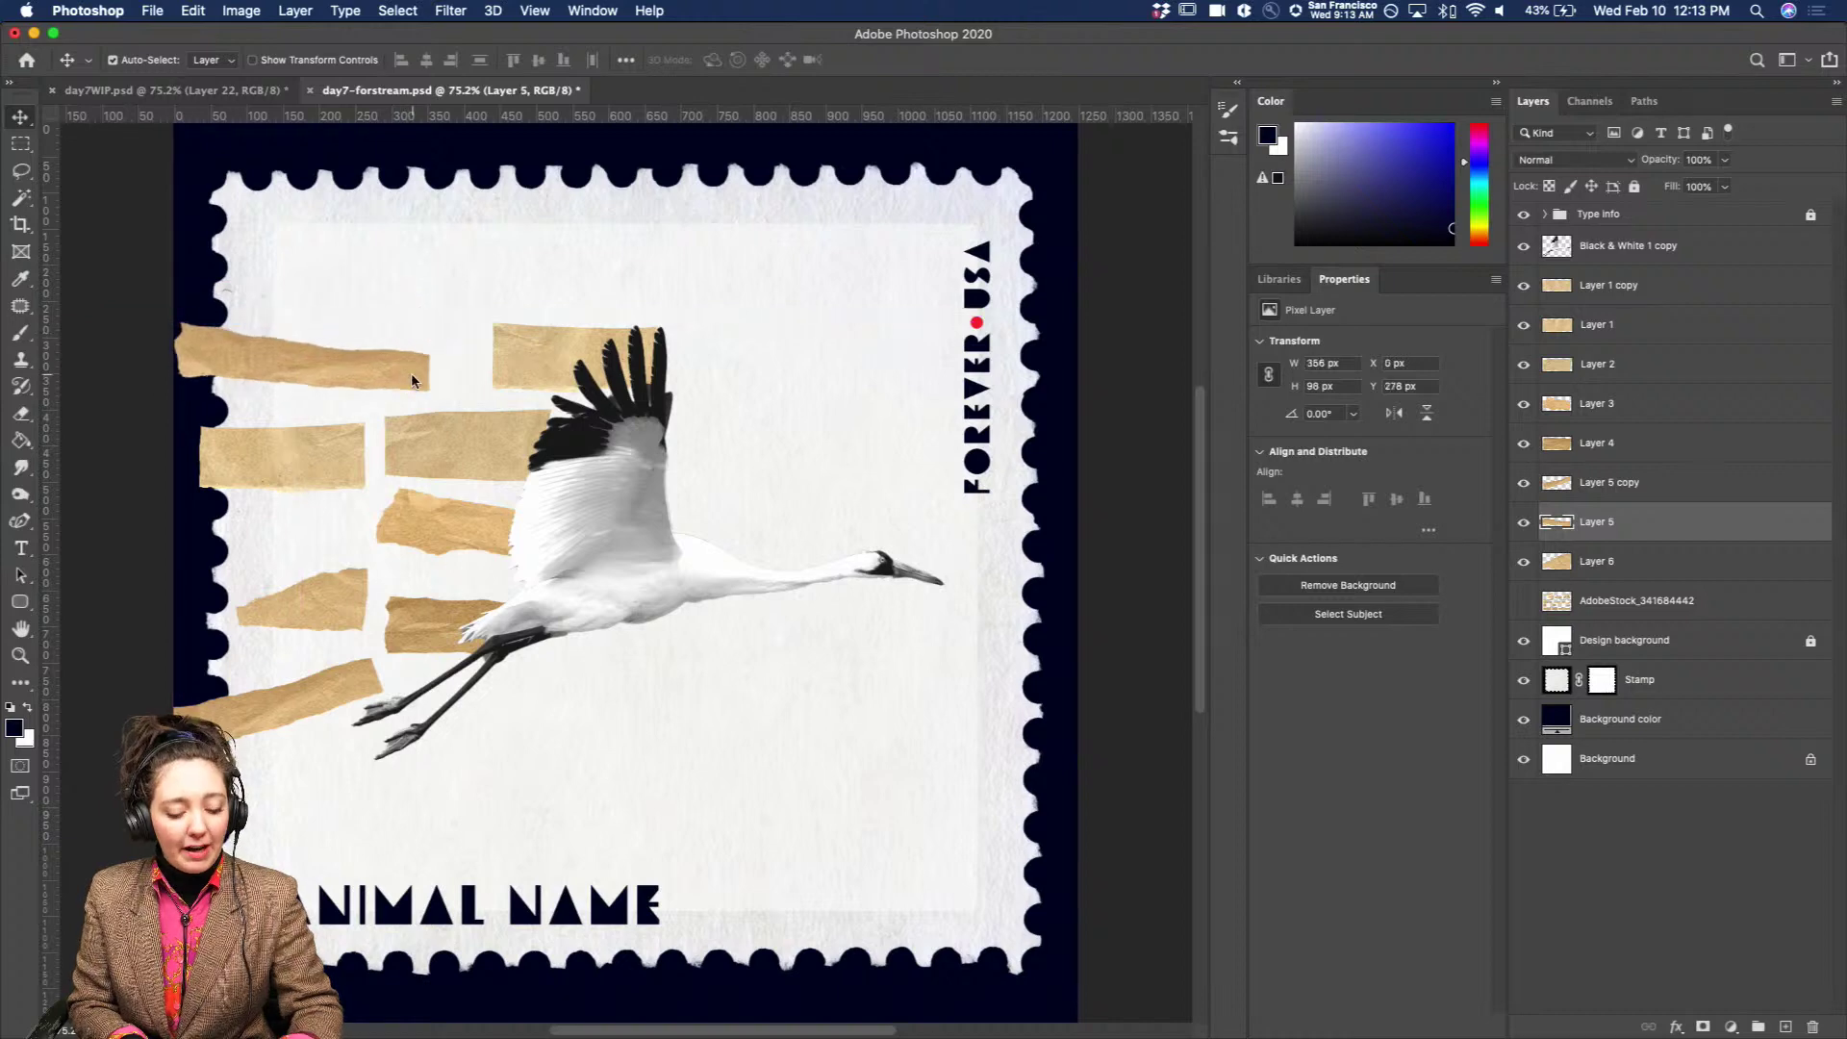
{"action": "key", "text": "ctrl+t"}
{"action": "left_click_drag", "start_coordinate": [448, 295], "coordinate": [453, 309]}
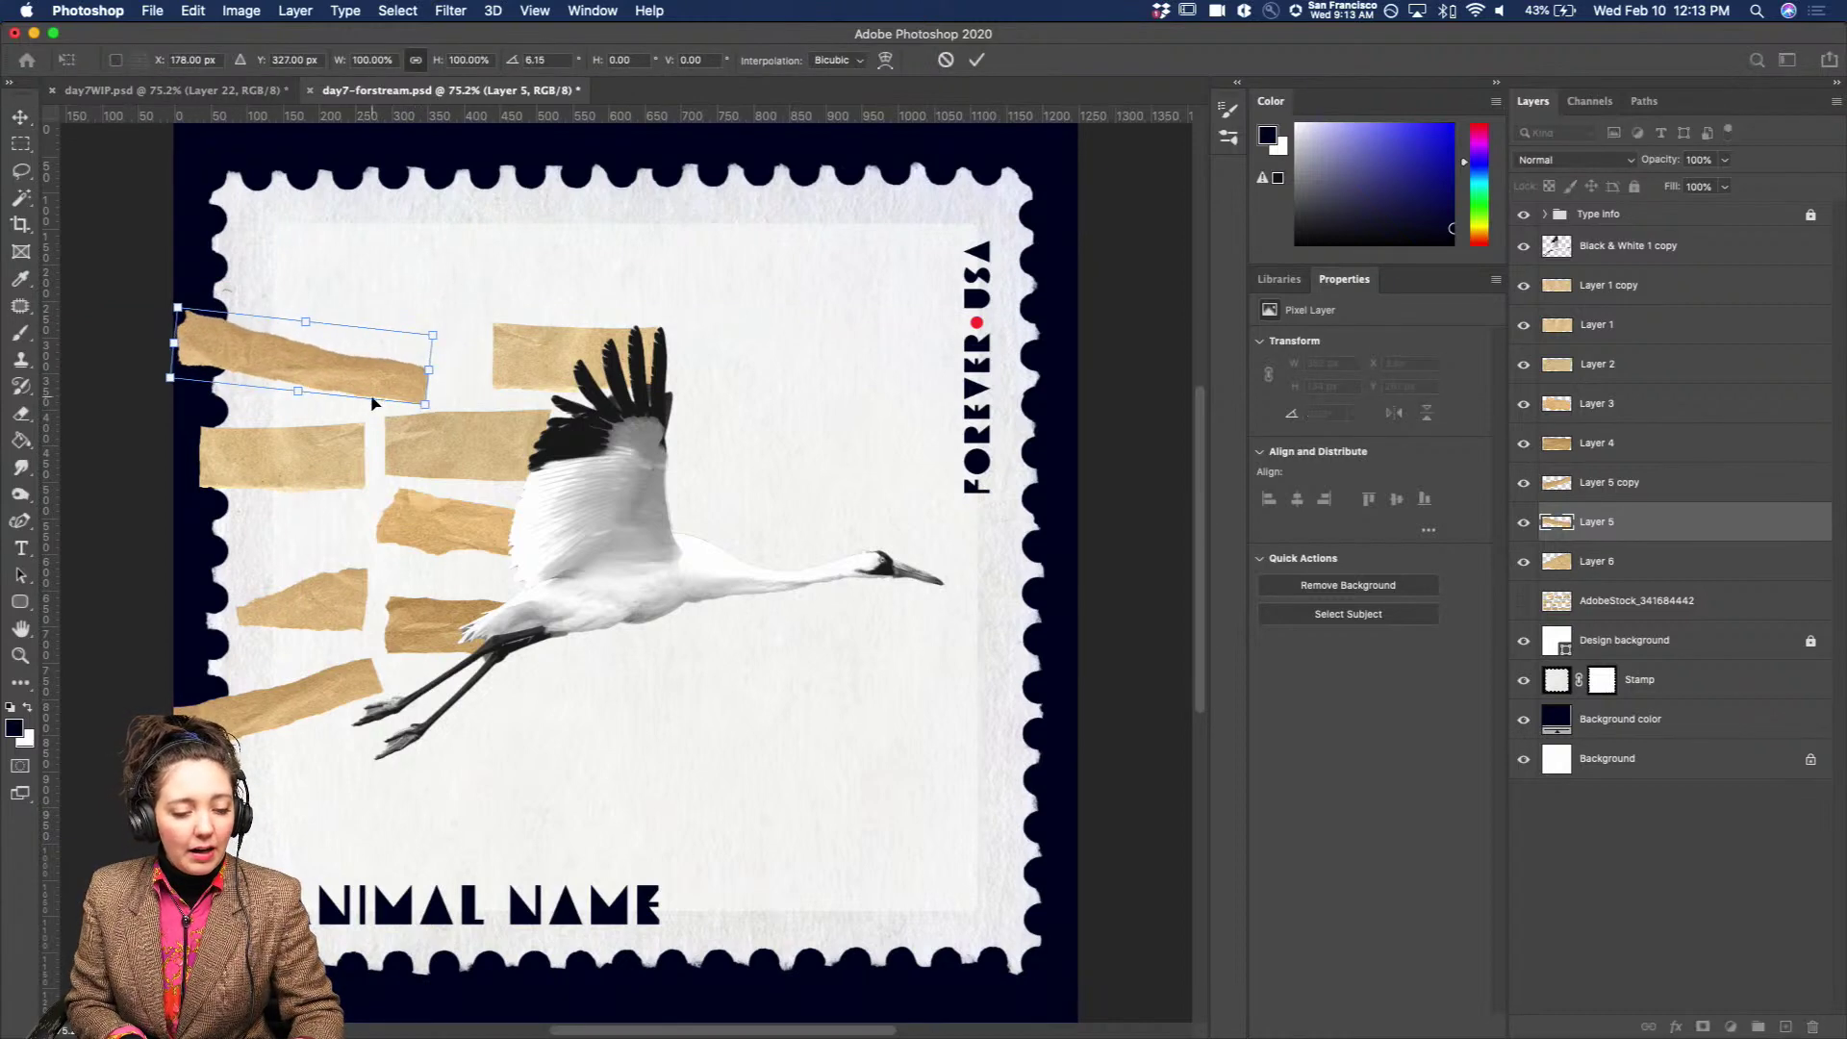
{"action": "left_click_drag", "start_coordinate": [376, 388], "coordinate": [352, 388]}
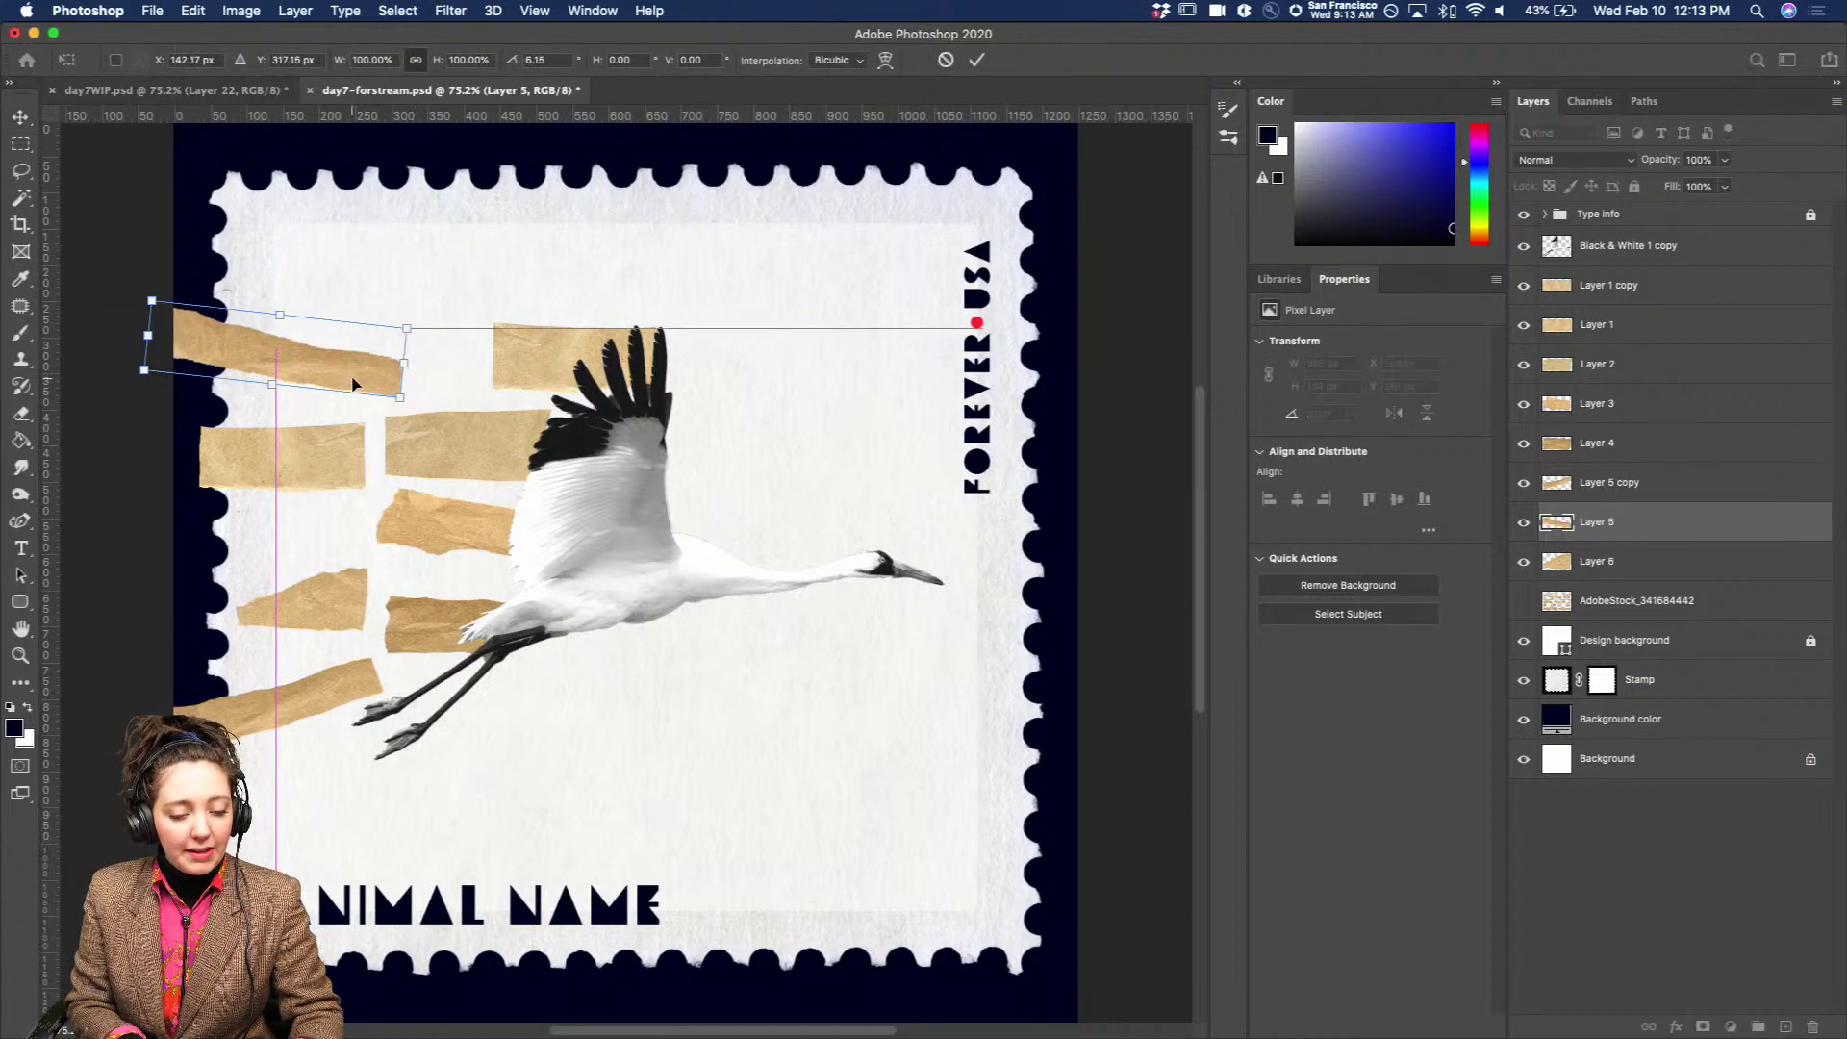
{"action": "key", "text": "Return"}
Tilt the Layer 1 paper piece behind the wing feathers slightly counterclockwise and move it to about X 400, Y 276 px.
{"action": "left_click", "coordinate": [559, 354]}
{"action": "key", "text": "ctrl+t"}
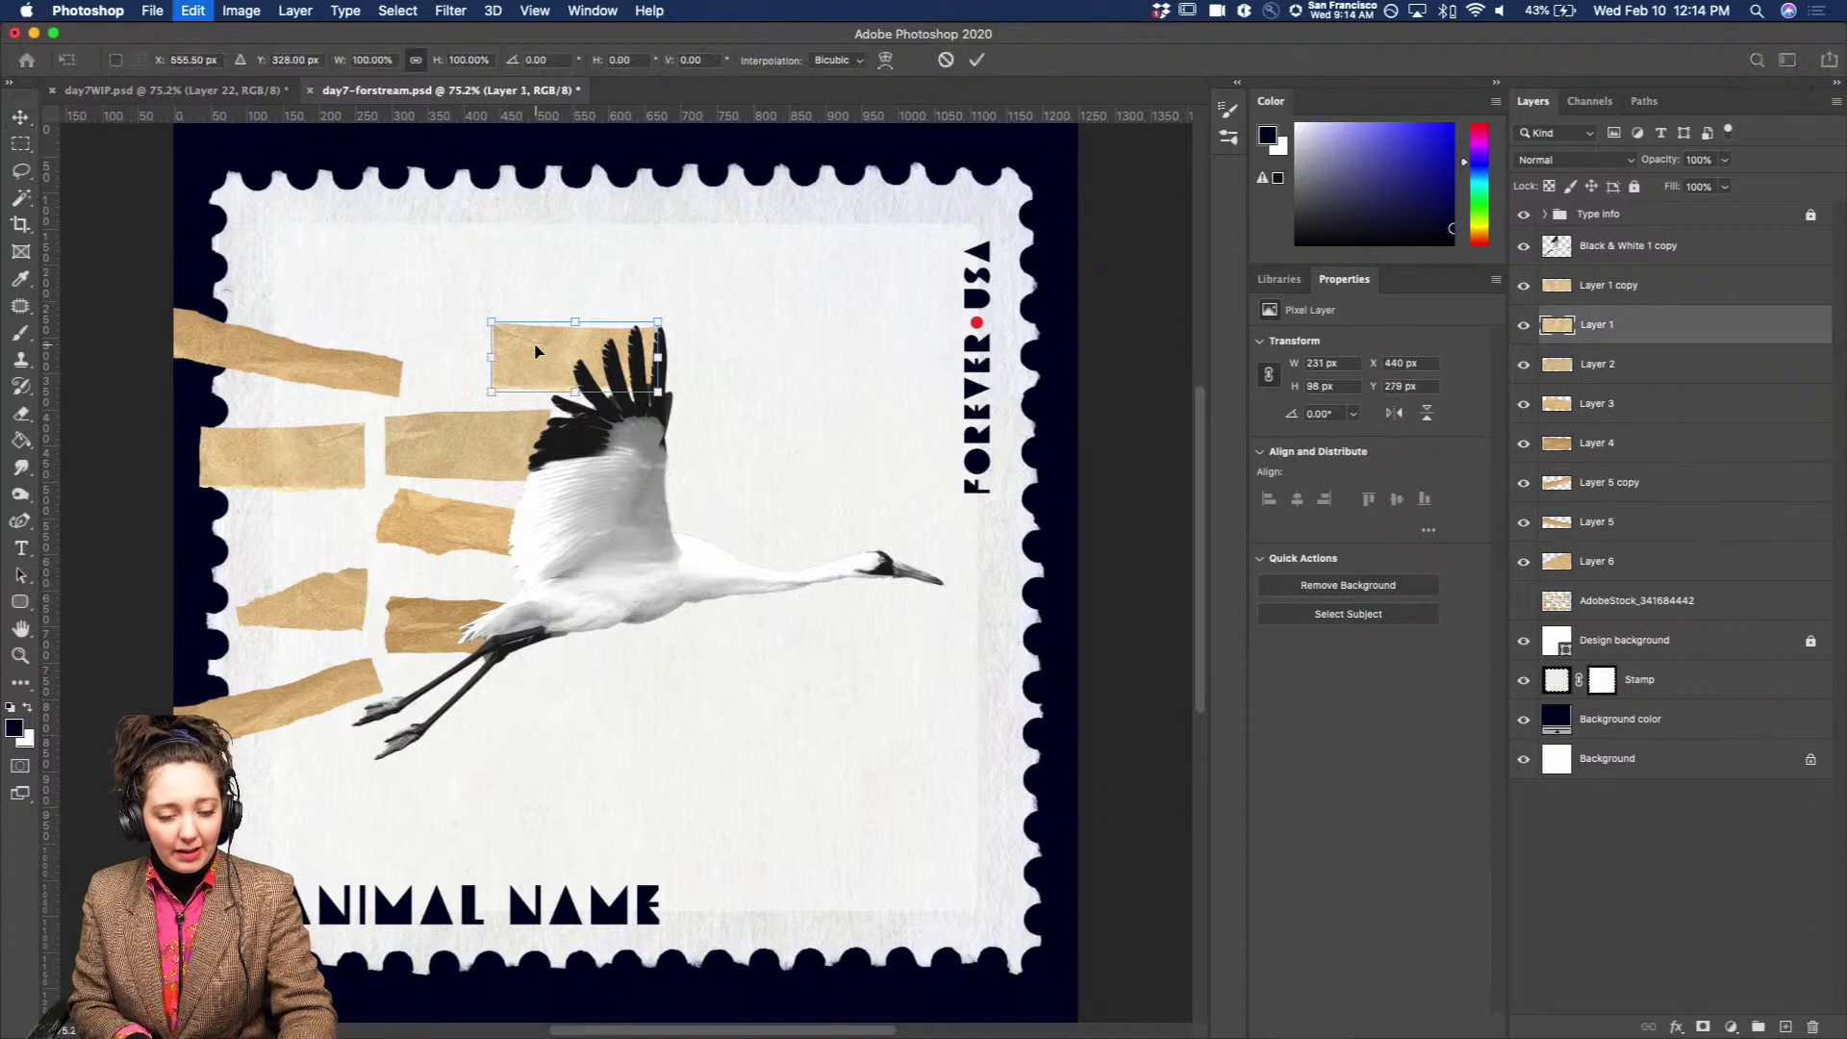
{"action": "left_click_drag", "start_coordinate": [560, 274], "coordinate": [550, 277]}
{"action": "left_click_drag", "start_coordinate": [545, 354], "coordinate": [517, 352]}
{"action": "key", "text": "Return"}
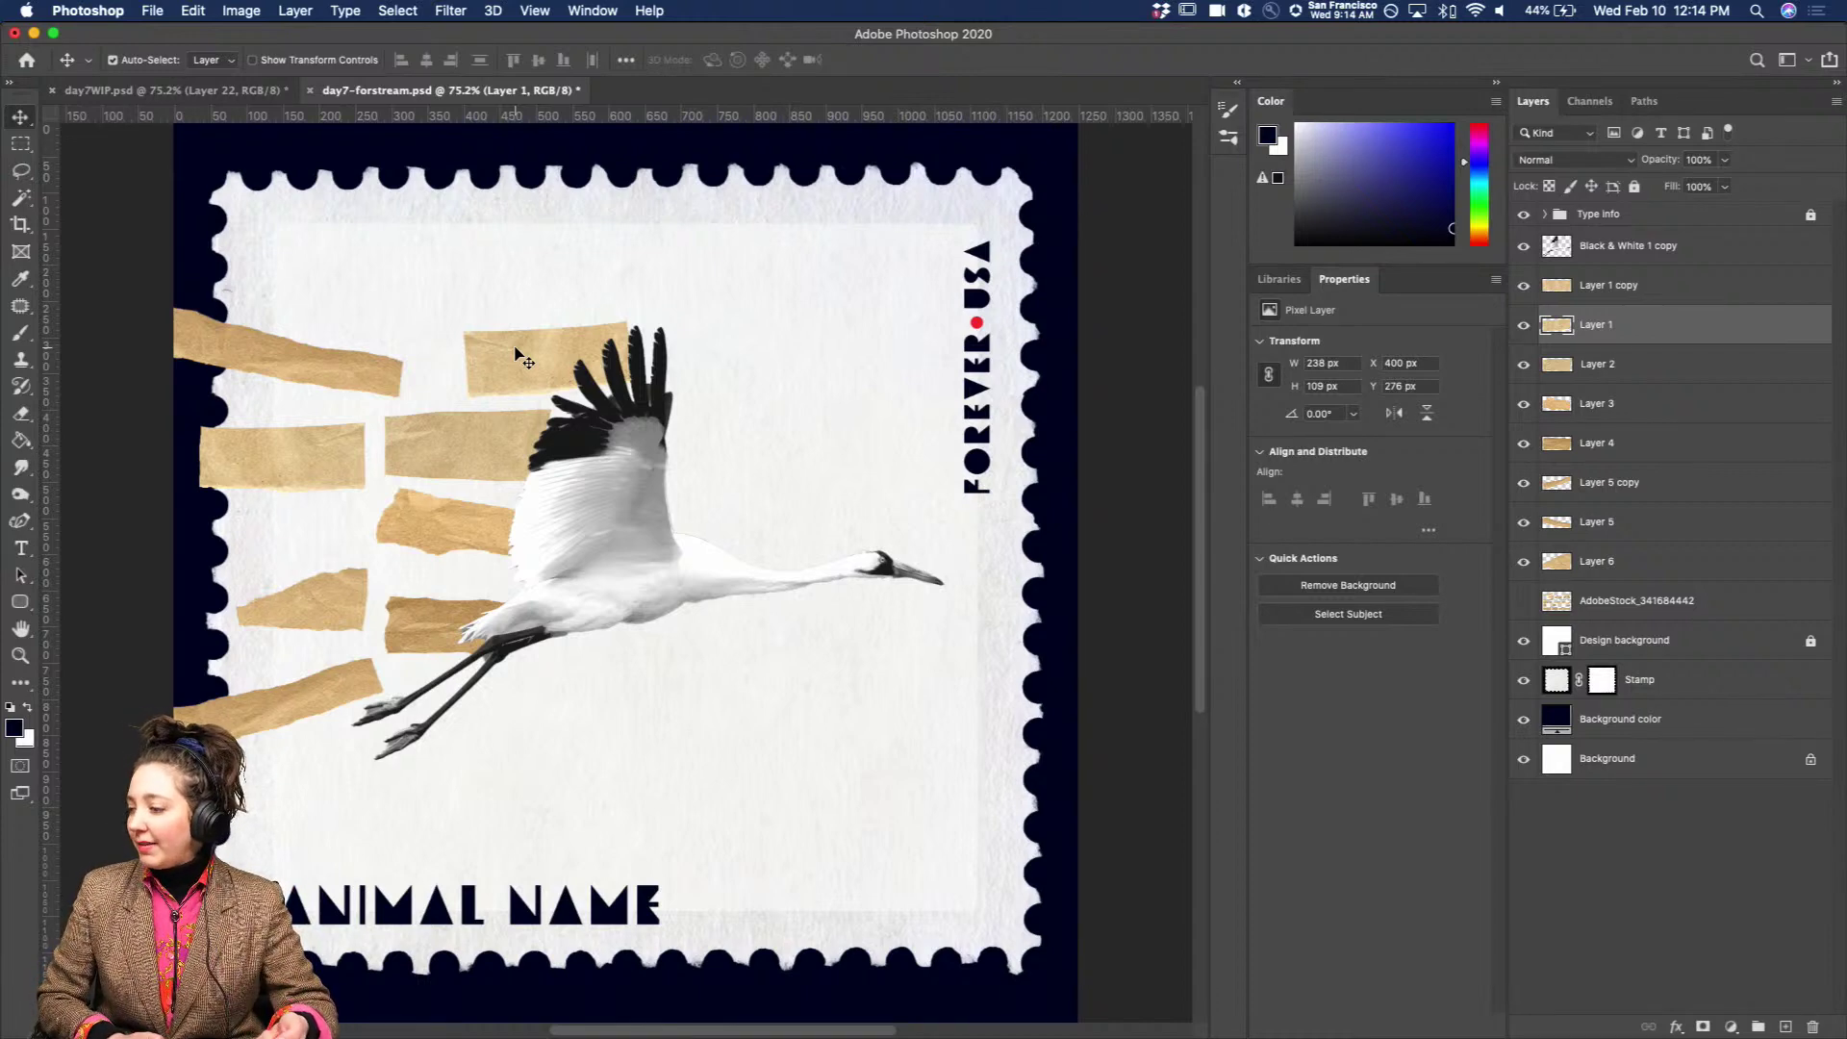
Lasso the upper-left half of the Layer 1 piece along an irregular diagonal and delete it to leave a torn edge.
{"action": "key", "text": "w"}
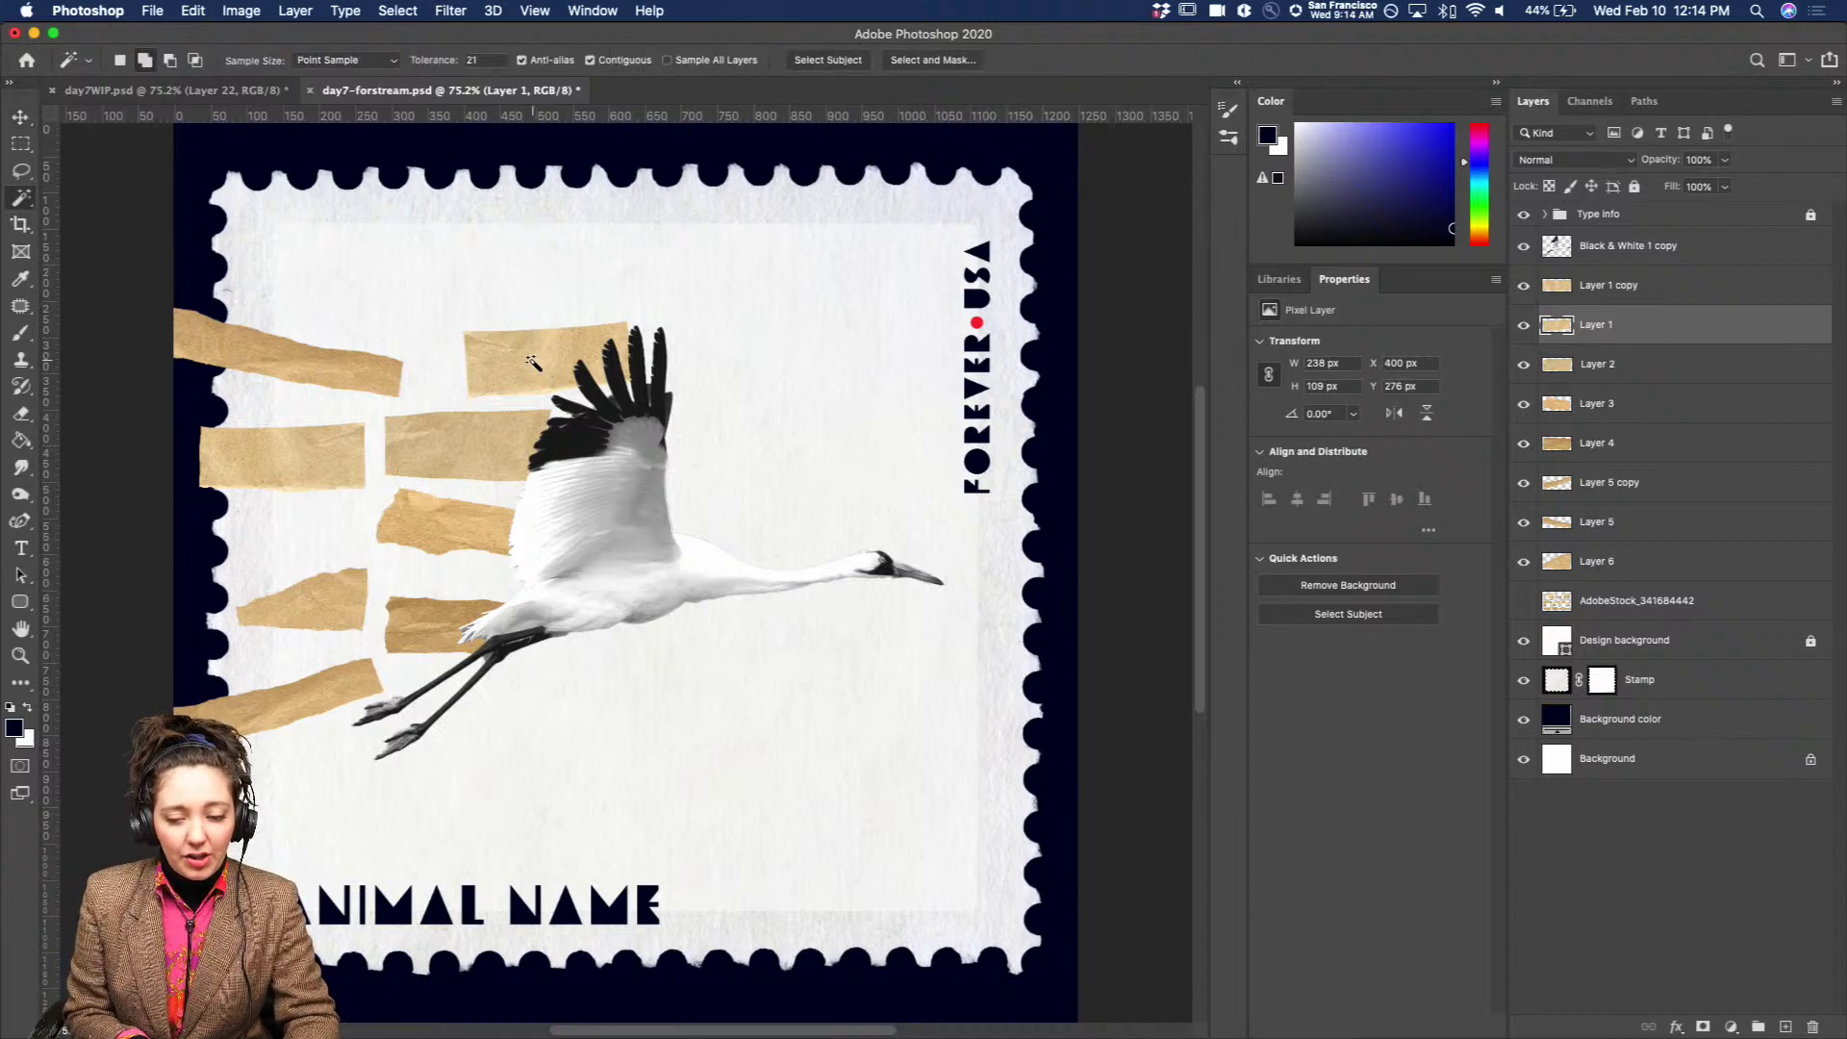
{"action": "key", "text": "v"}
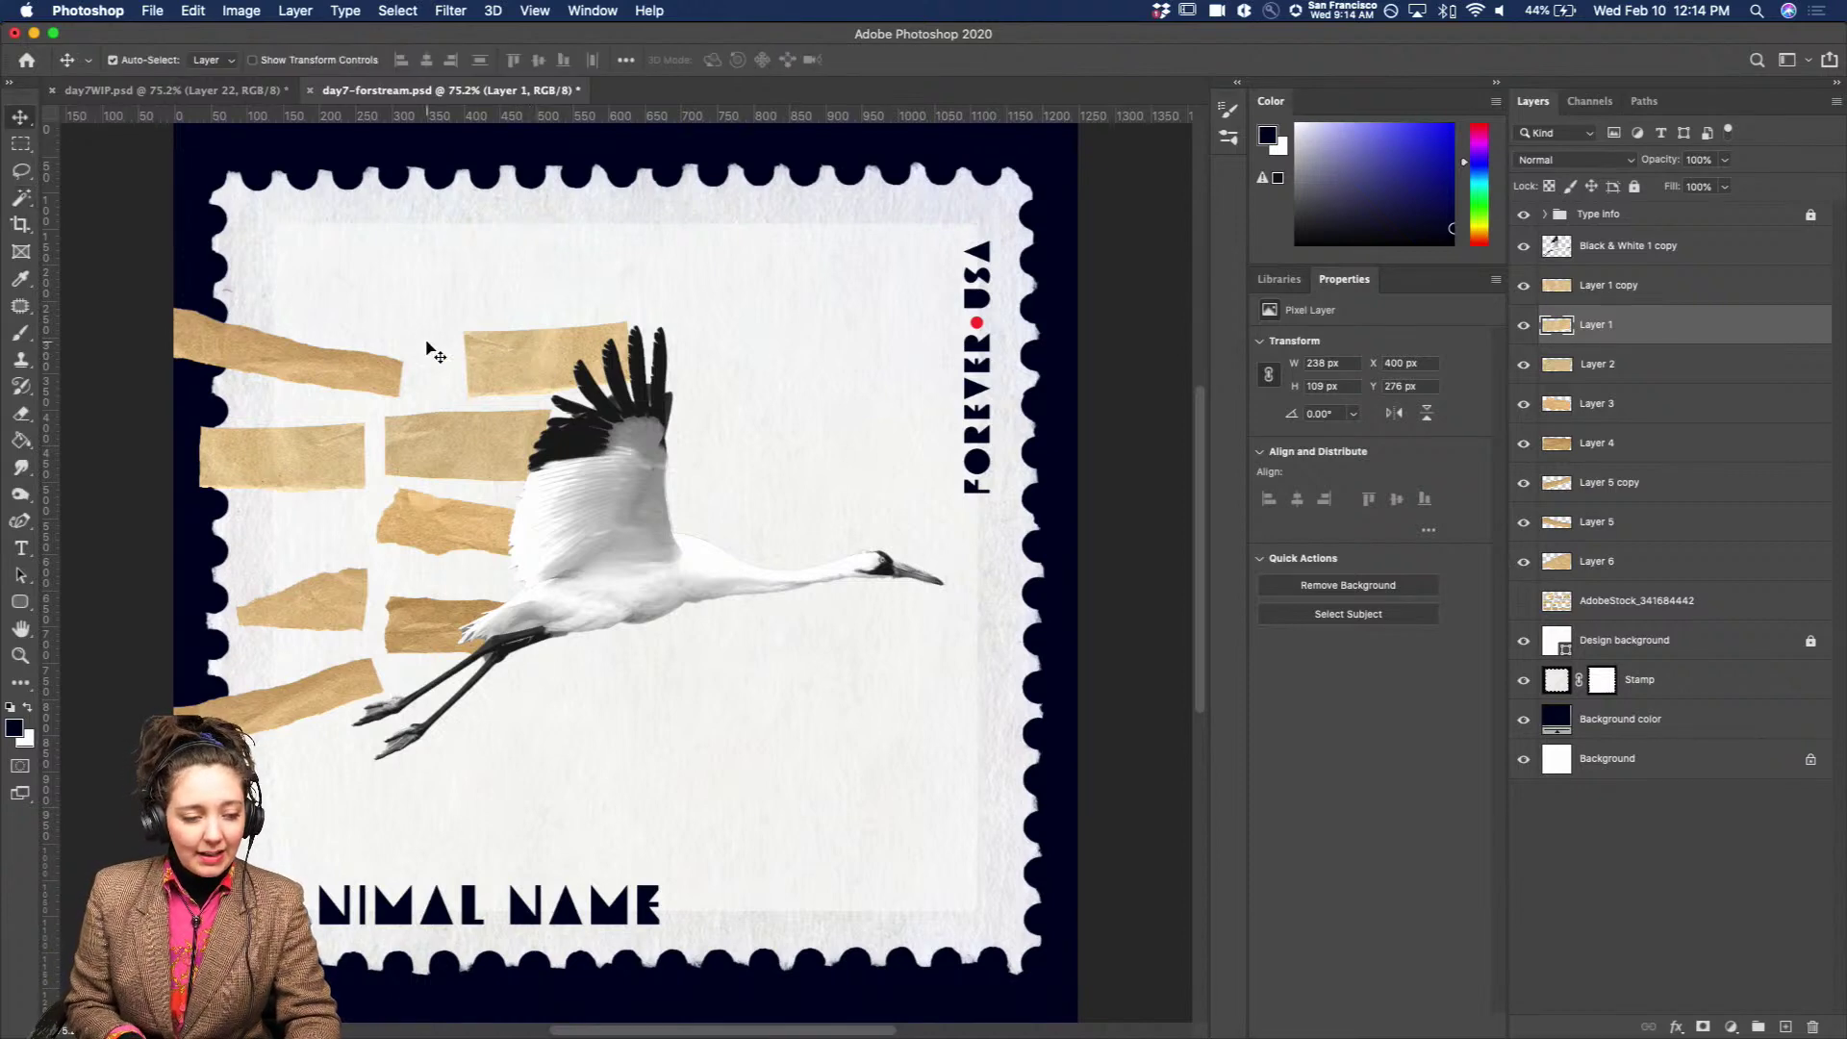
{"action": "key", "text": "l"}
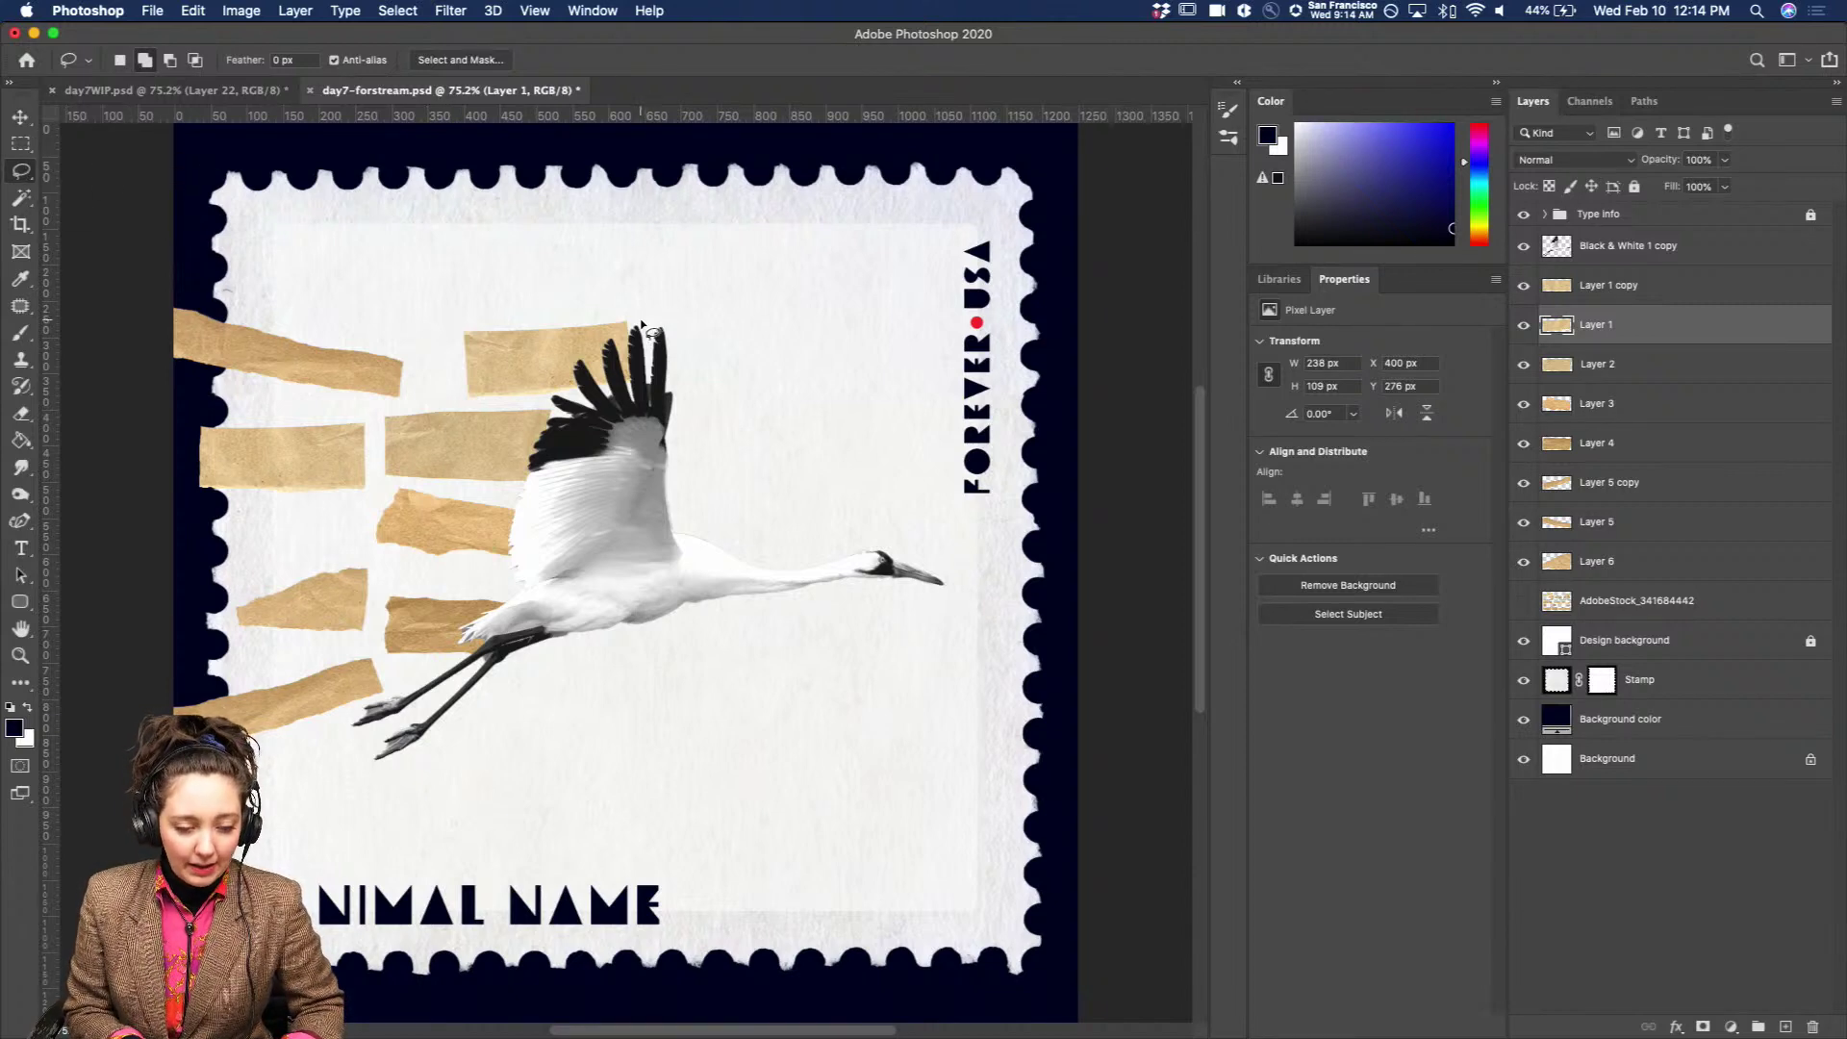
{"action": "key", "text": "super+plus"}
{"action": "key", "text": "super+plus"}
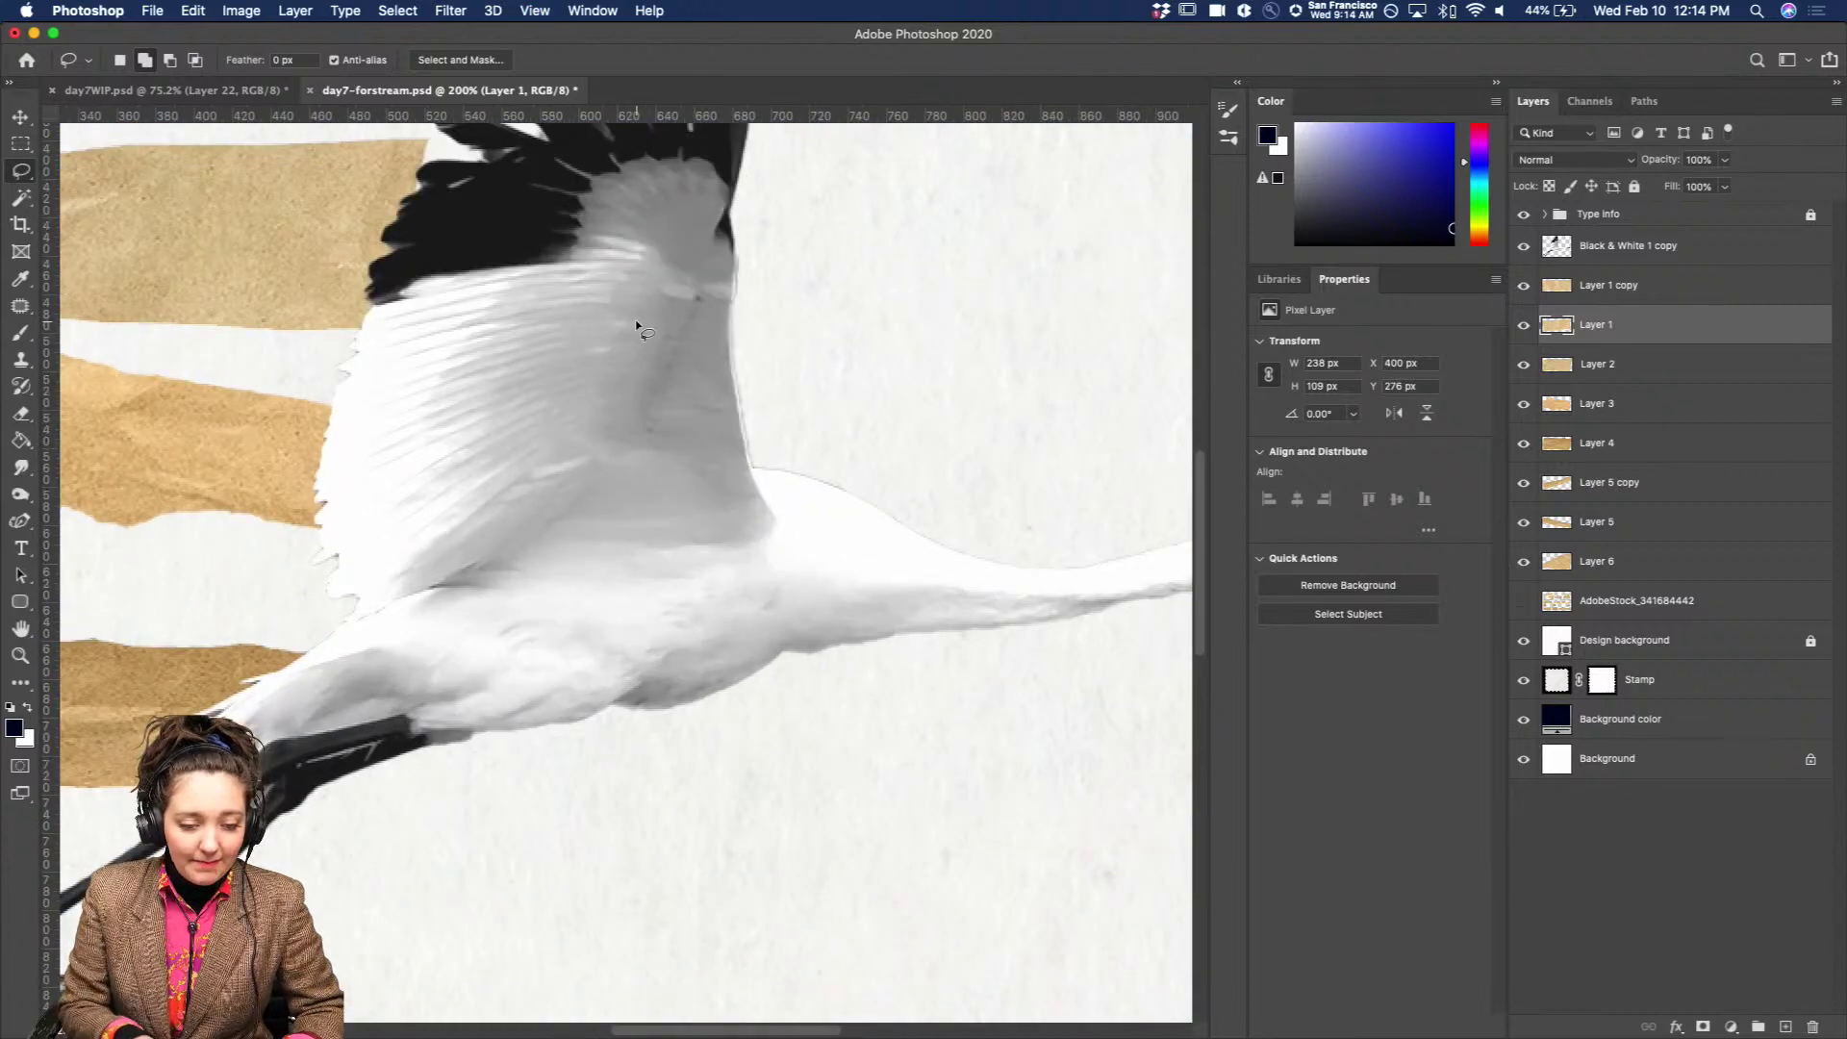
{"action": "scroll", "coordinate": [636, 325], "scroll_direction": "up", "scroll_amount": 5}
{"action": "scroll", "coordinate": [637, 325], "scroll_direction": "left", "scroll_amount": 3}
{"action": "mouse_move", "coordinate": [848, 211]}
{"action": "left_mouse_down"}
{"action": "mouse_move", "coordinate": [601, 288]}
{"action": "mouse_move", "coordinate": [407, 385]}
{"action": "mouse_move", "coordinate": [356, 202]}
{"action": "mouse_move", "coordinate": [835, 192]}
{"action": "left_mouse_up"}
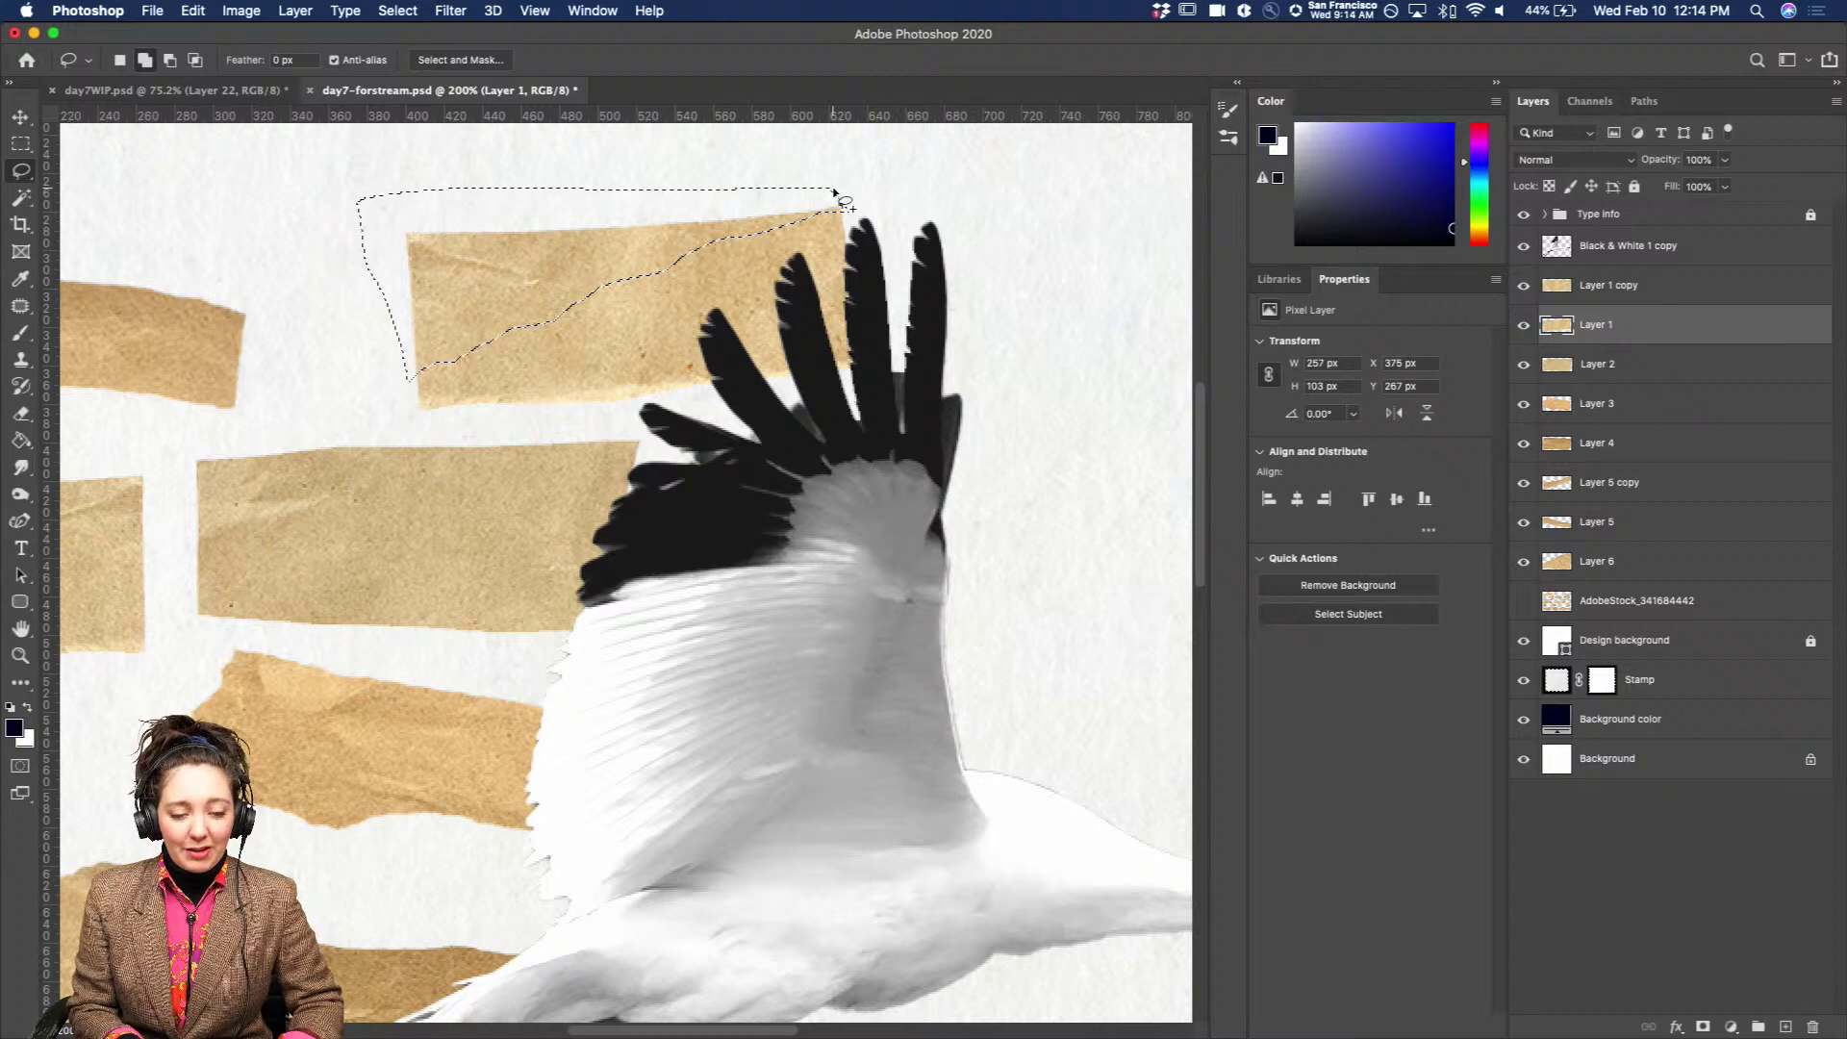
{"action": "key", "text": "Delete"}
{"action": "key", "text": "super+d"}
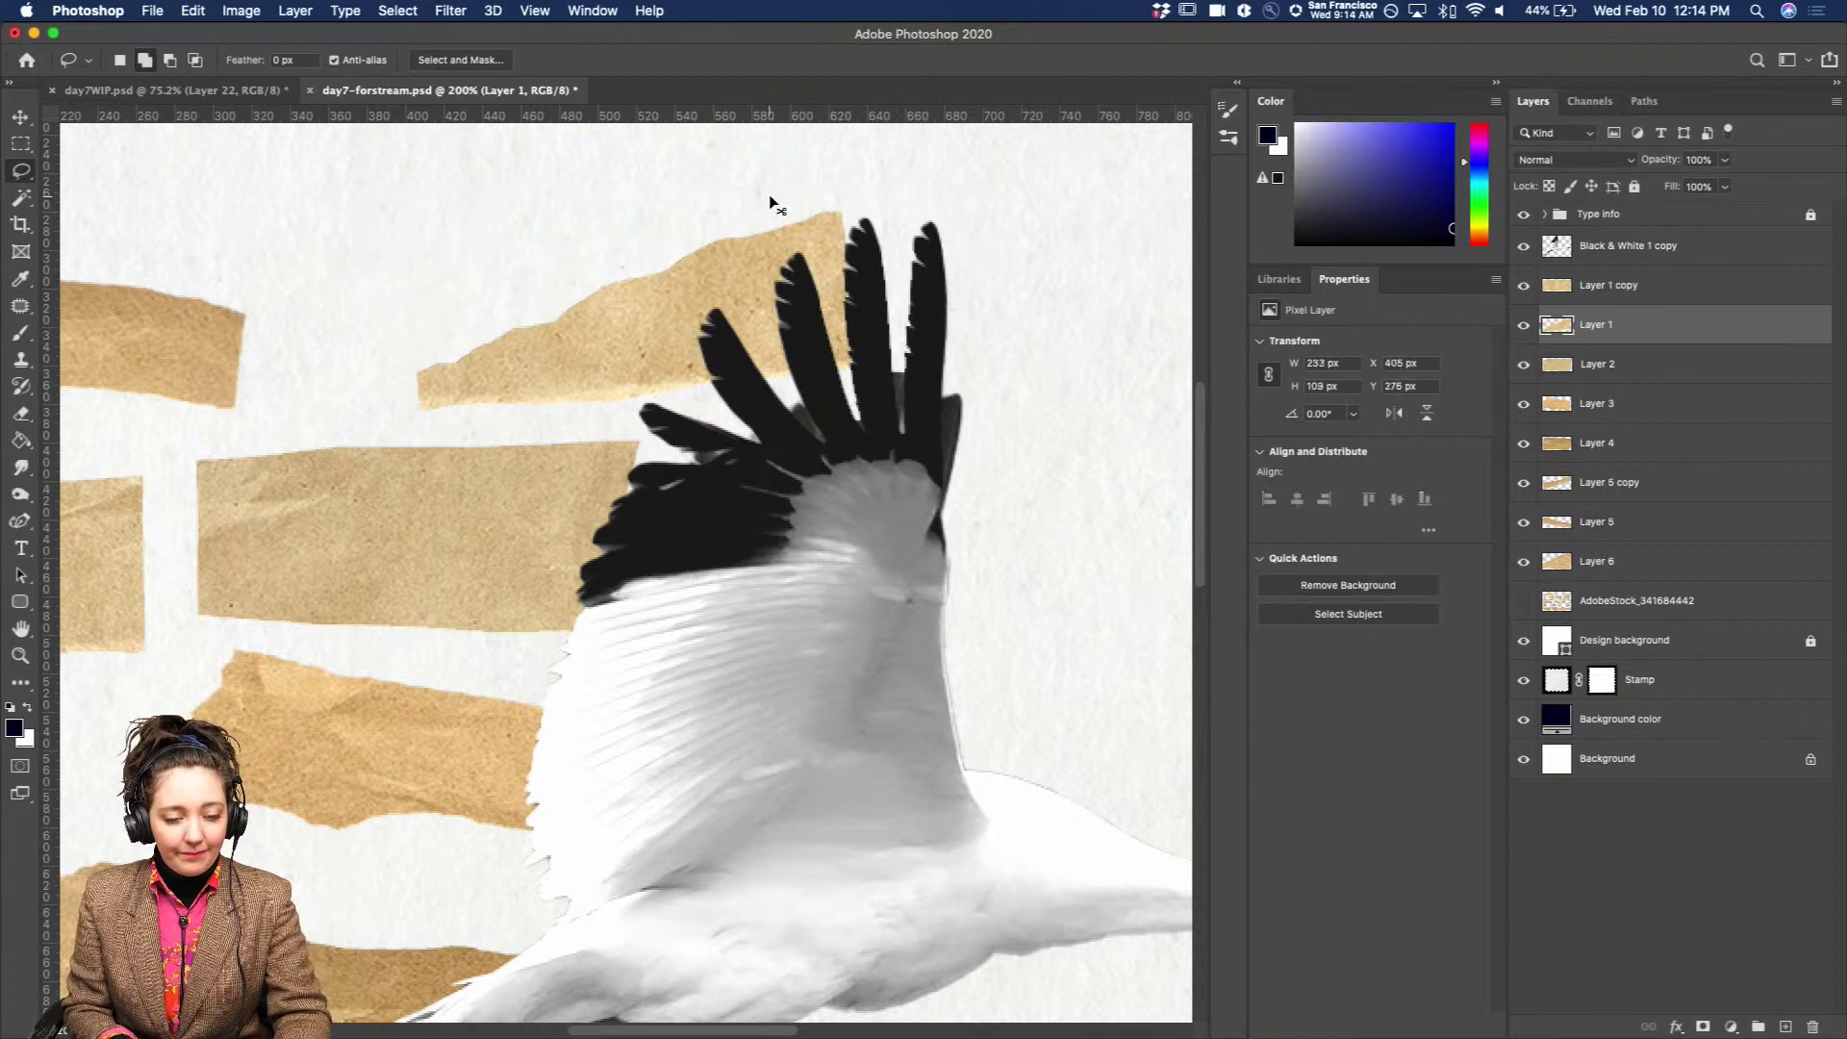
{"action": "key", "text": "super+0"}
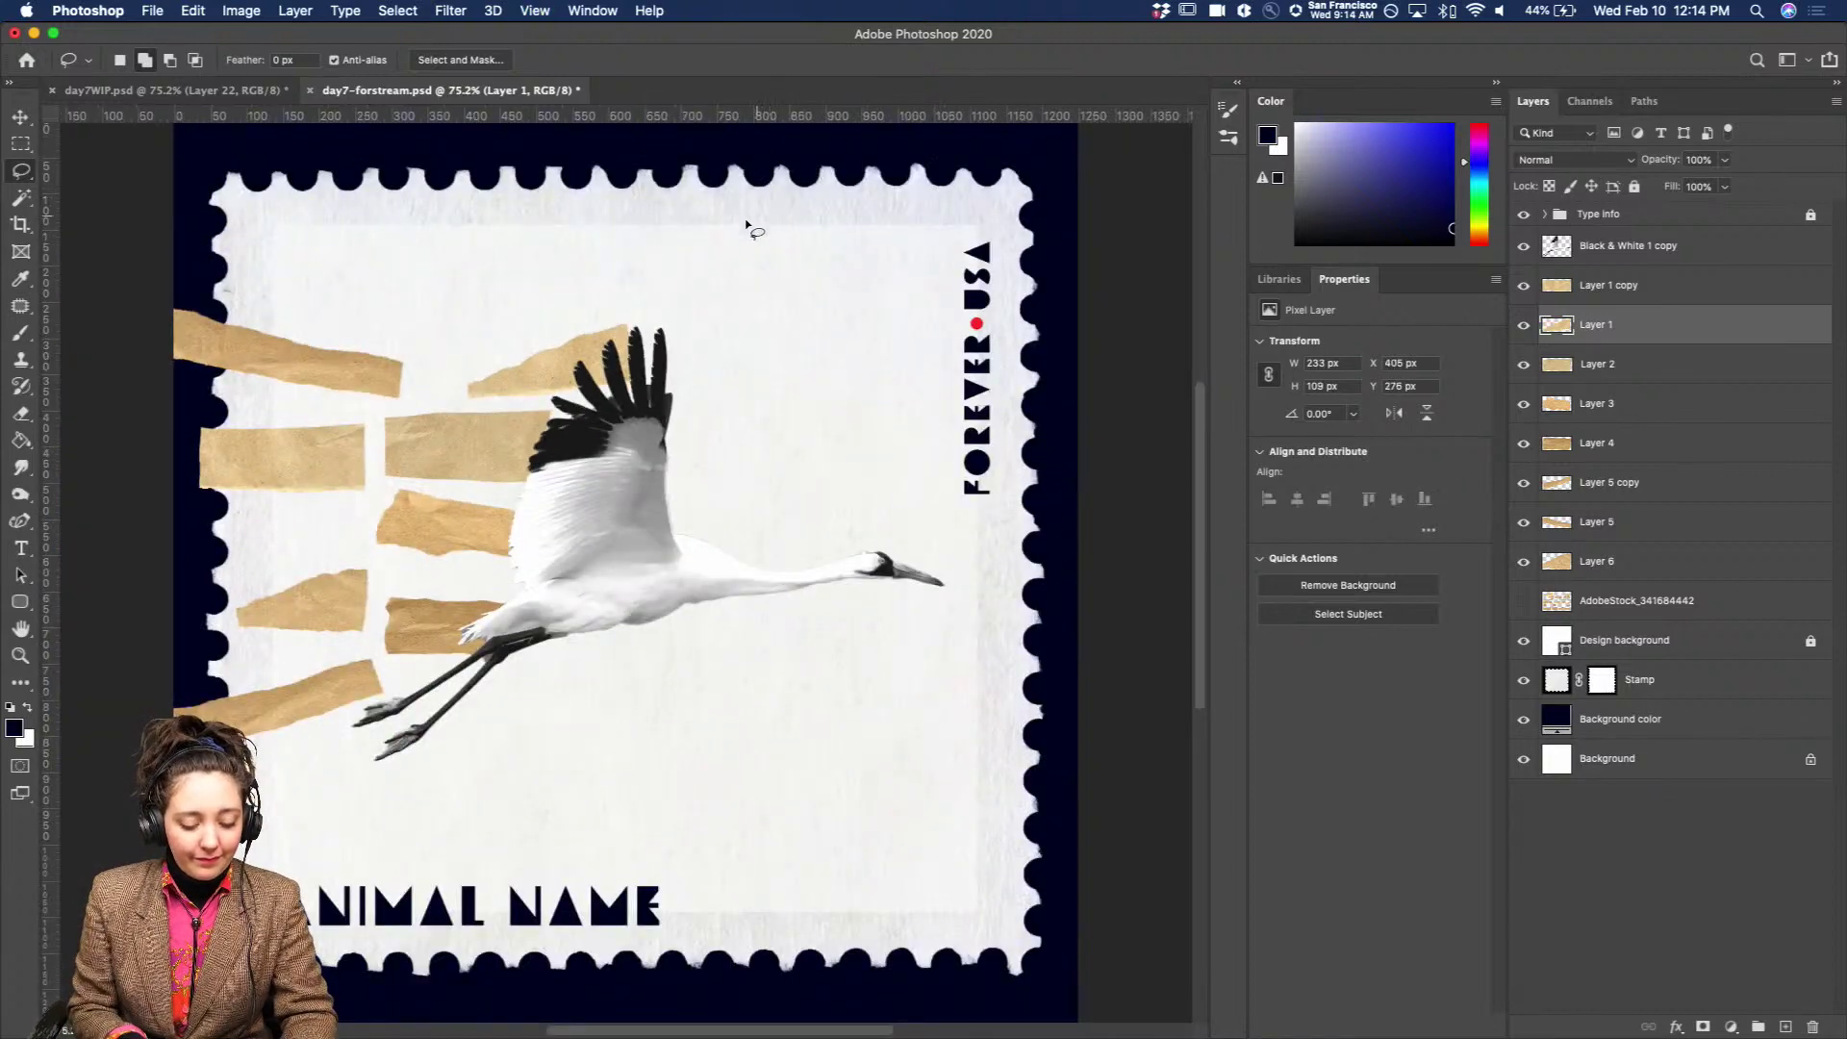
Shift the Layer 1 piece to about X 390, Y 279 px and cut off its peak beside the wing feathers with the Lasso.
{"action": "key", "text": "v"}
{"action": "left_click_drag", "start_coordinate": [546, 375], "coordinate": [536, 372]}
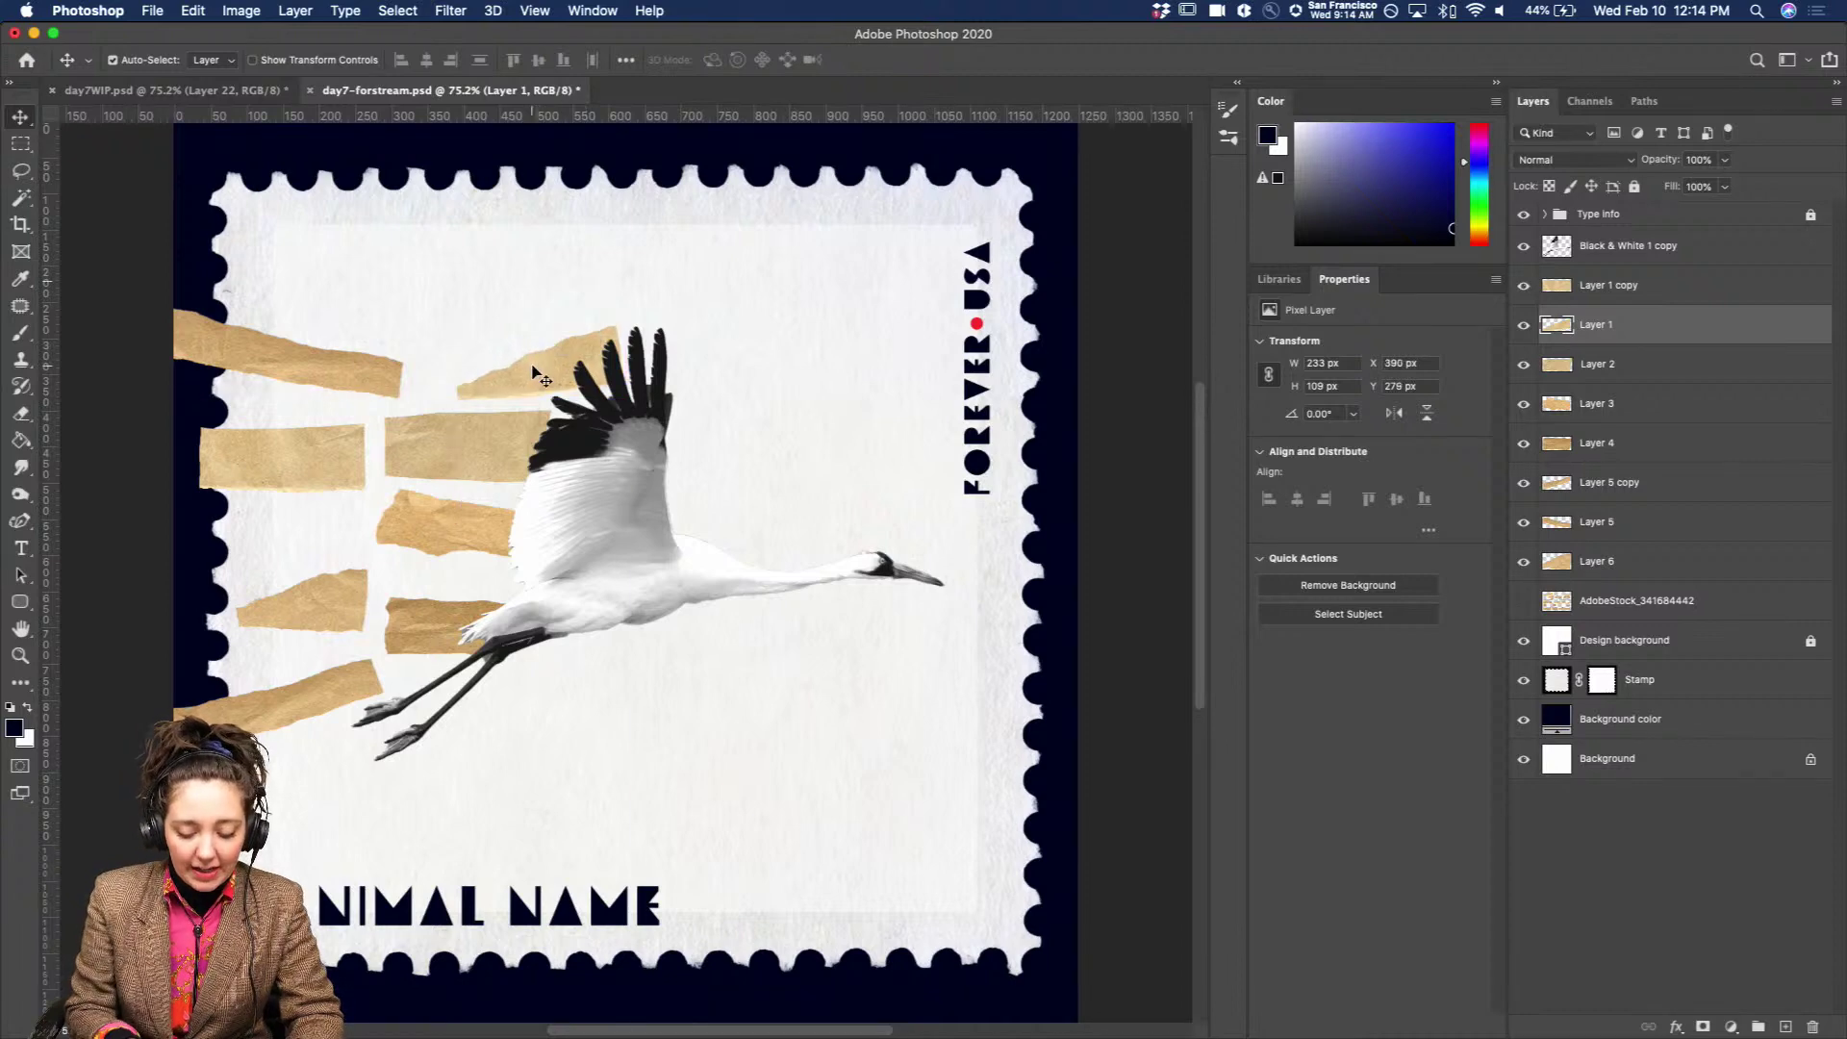
{"action": "key", "text": "l"}
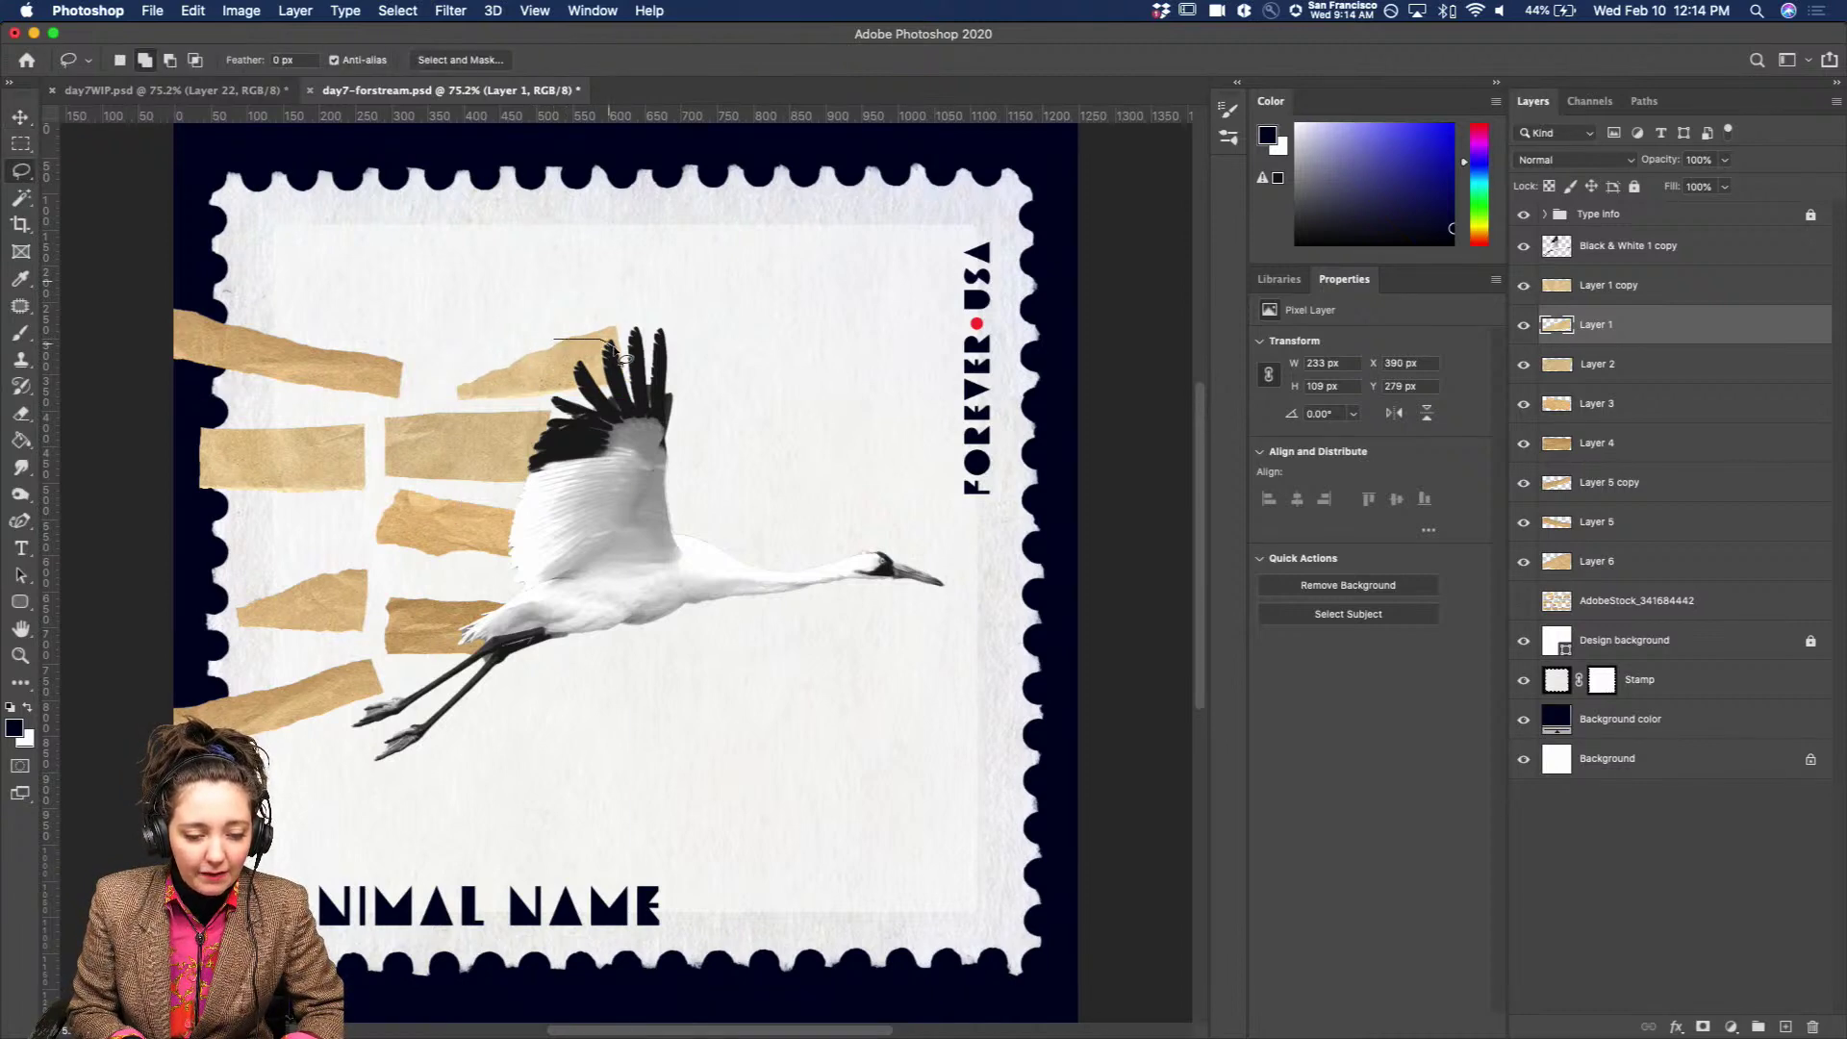
{"action": "left_click_drag", "start_coordinate": [601, 307], "coordinate": [601, 307]}
{"action": "key", "text": "BackSpace"}
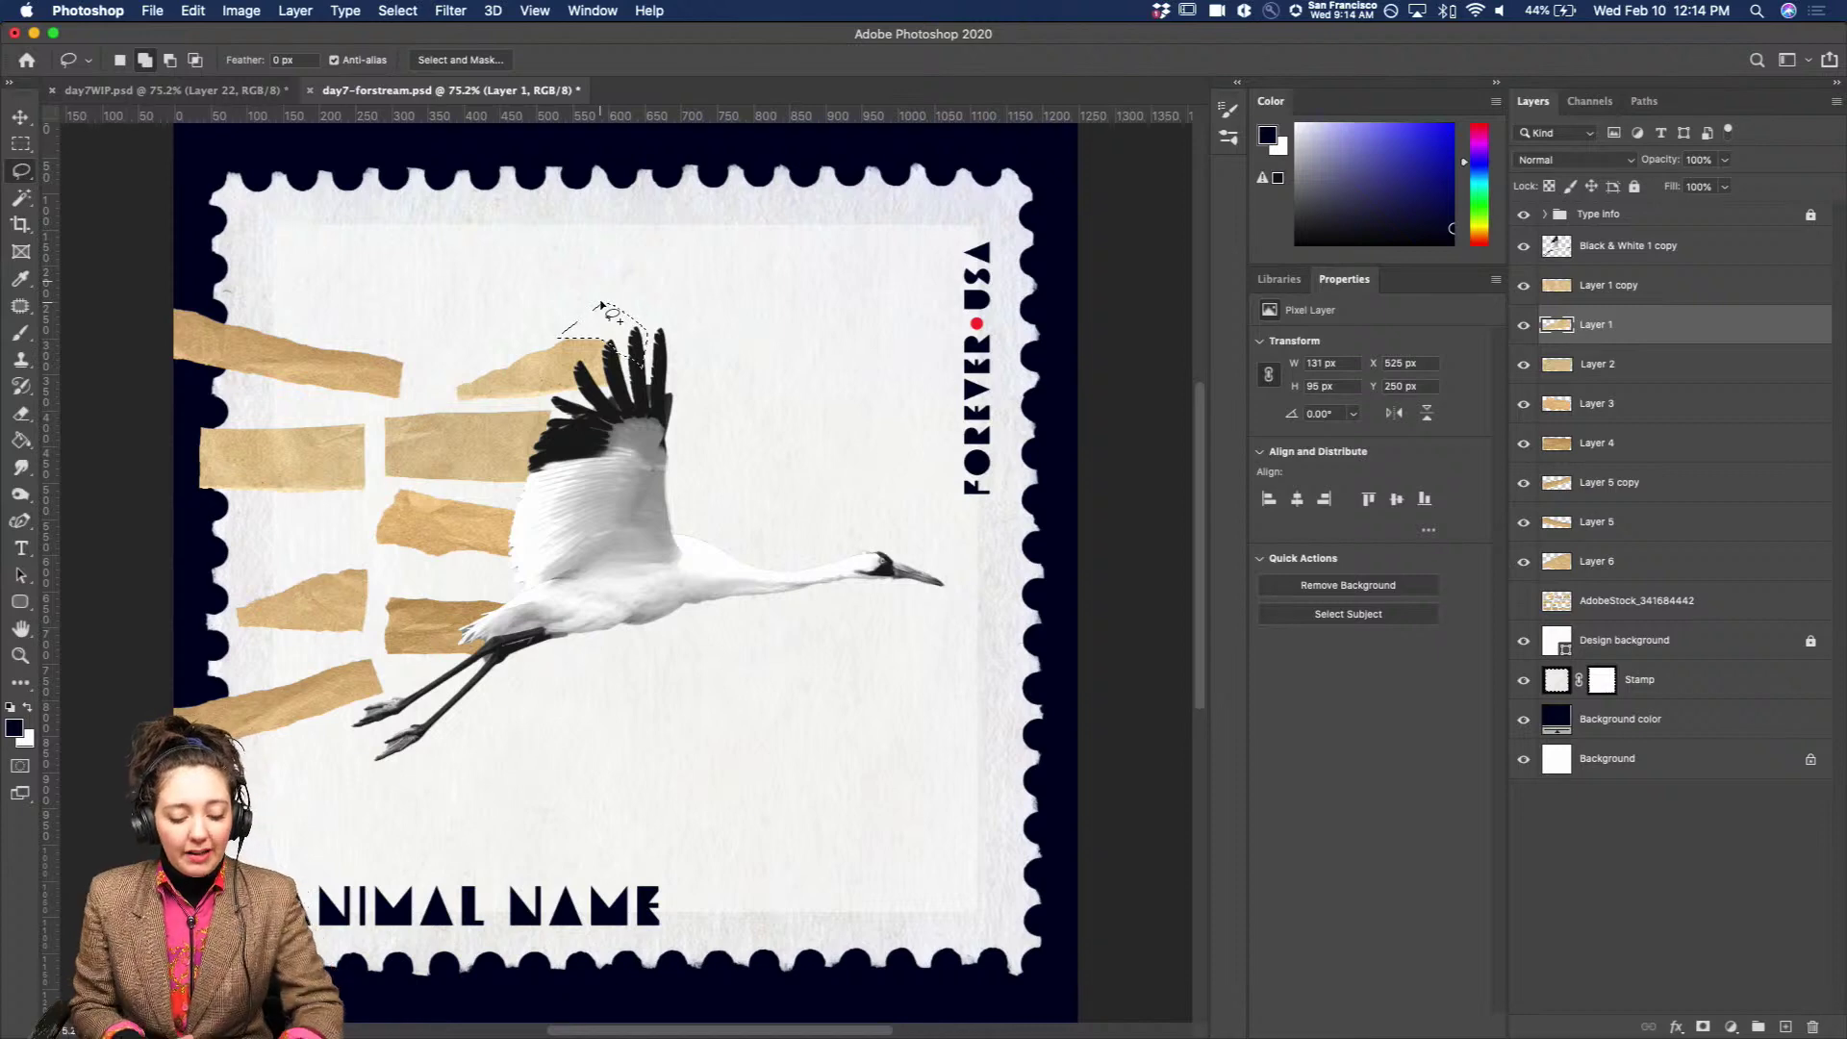
{"action": "key", "text": "super+d"}
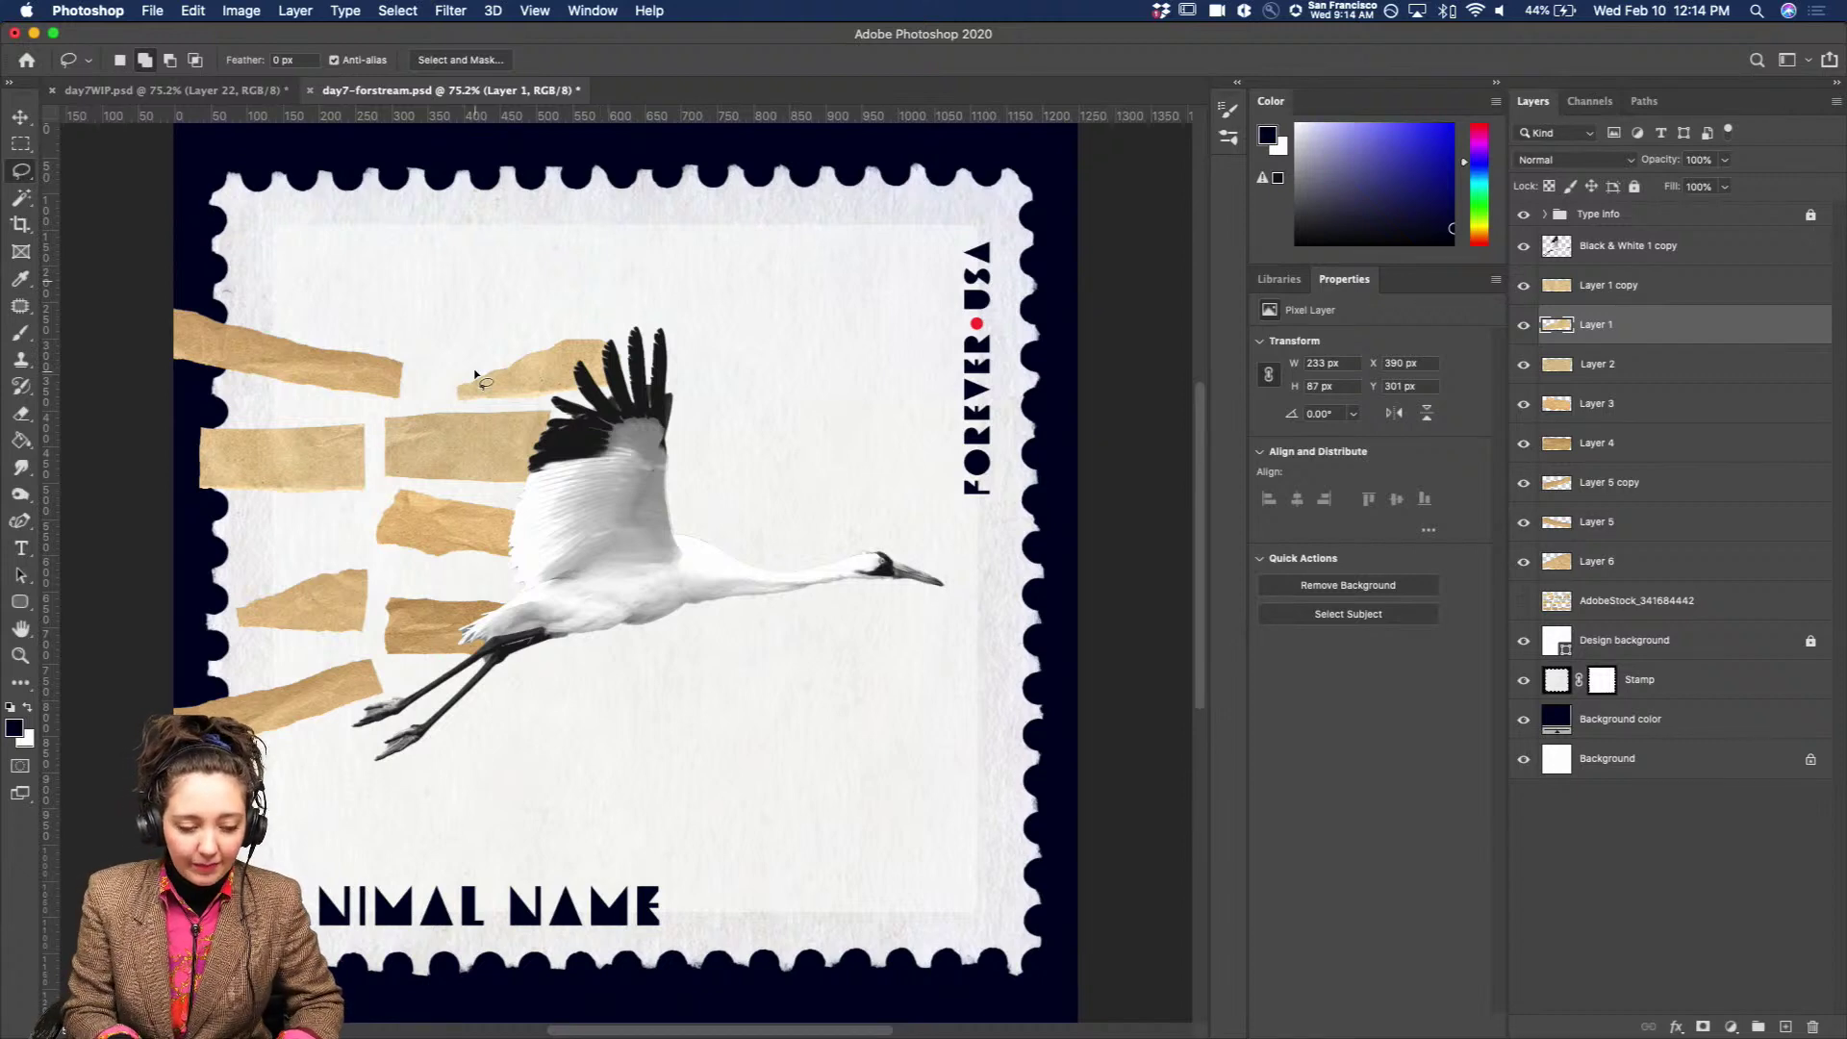
Lasso a wedge about 154 by 49 px in the outer end of the Layer 3 piece and delete it to form a notch.
{"action": "mouse_move", "coordinate": [380, 509]}
{"action": "left_mouse_down"}
{"action": "mouse_move", "coordinate": [449, 523]}
{"action": "mouse_move", "coordinate": [369, 543]}
{"action": "mouse_move", "coordinate": [336, 528]}
{"action": "left_mouse_up"}
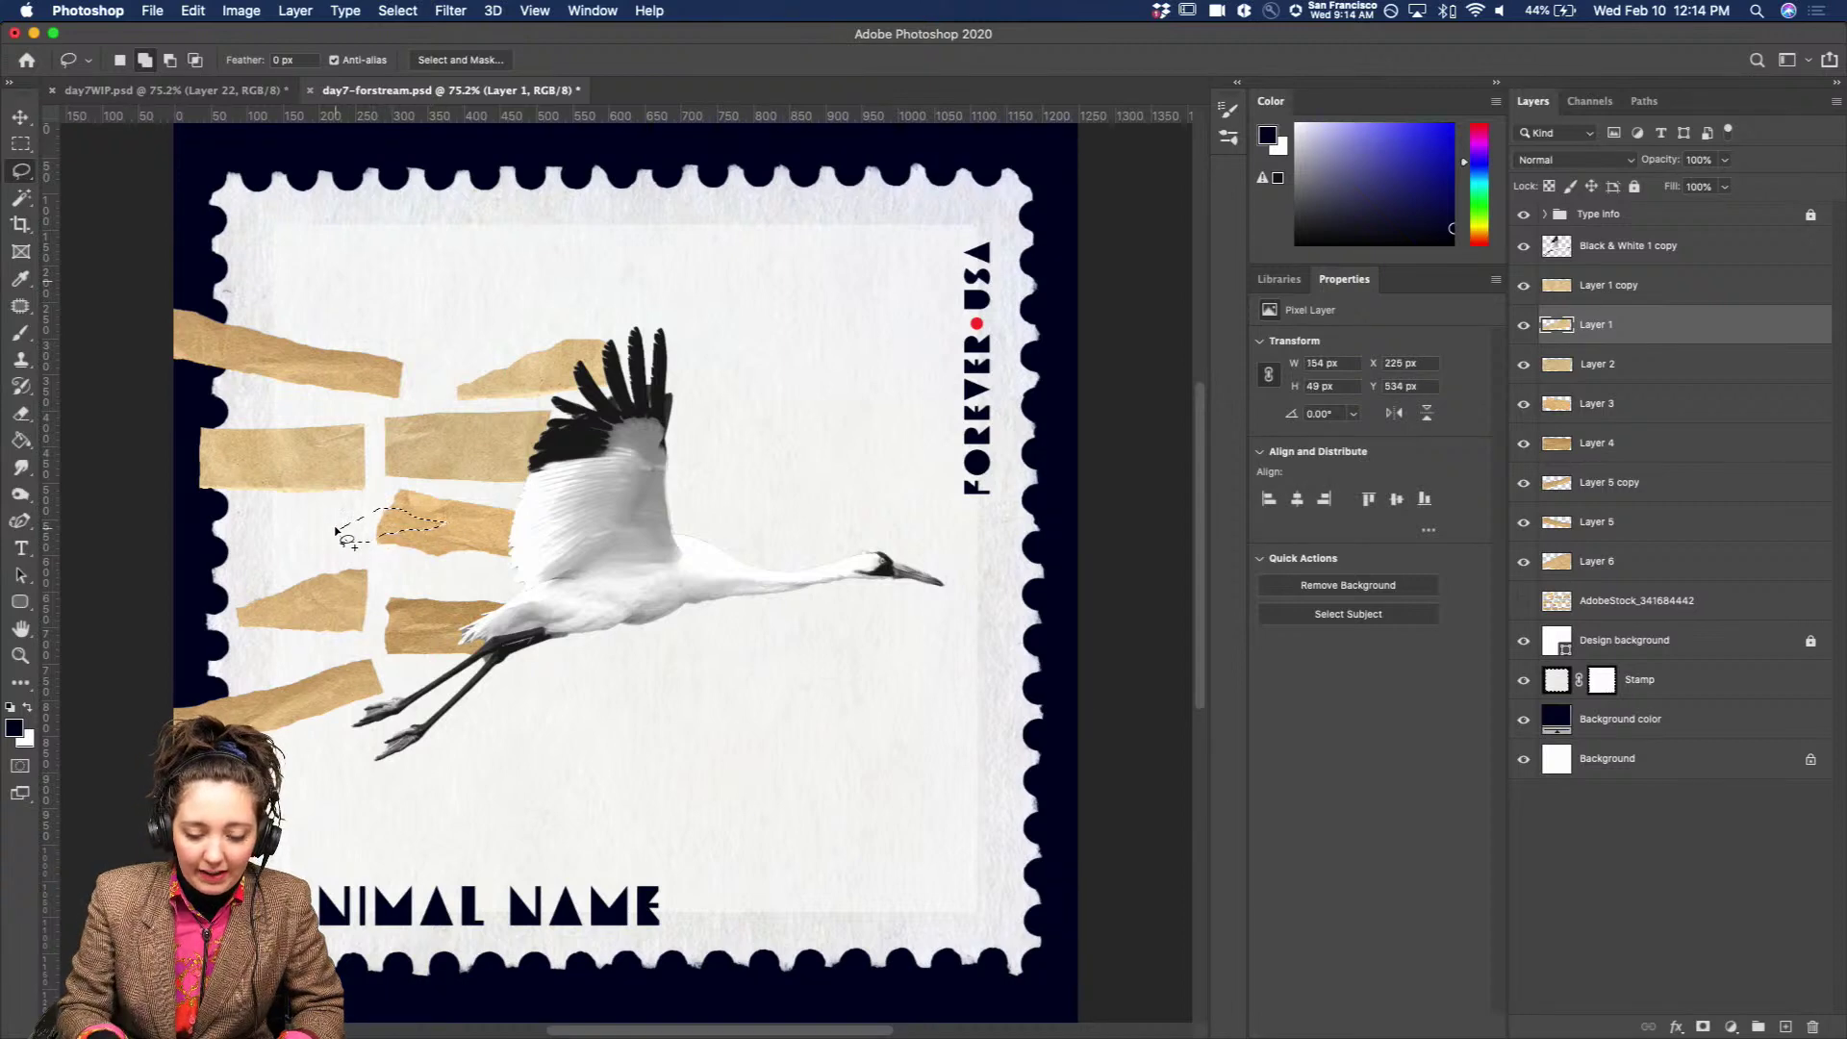
{"action": "key", "text": "v"}
{"action": "left_click", "coordinate": [464, 535]}
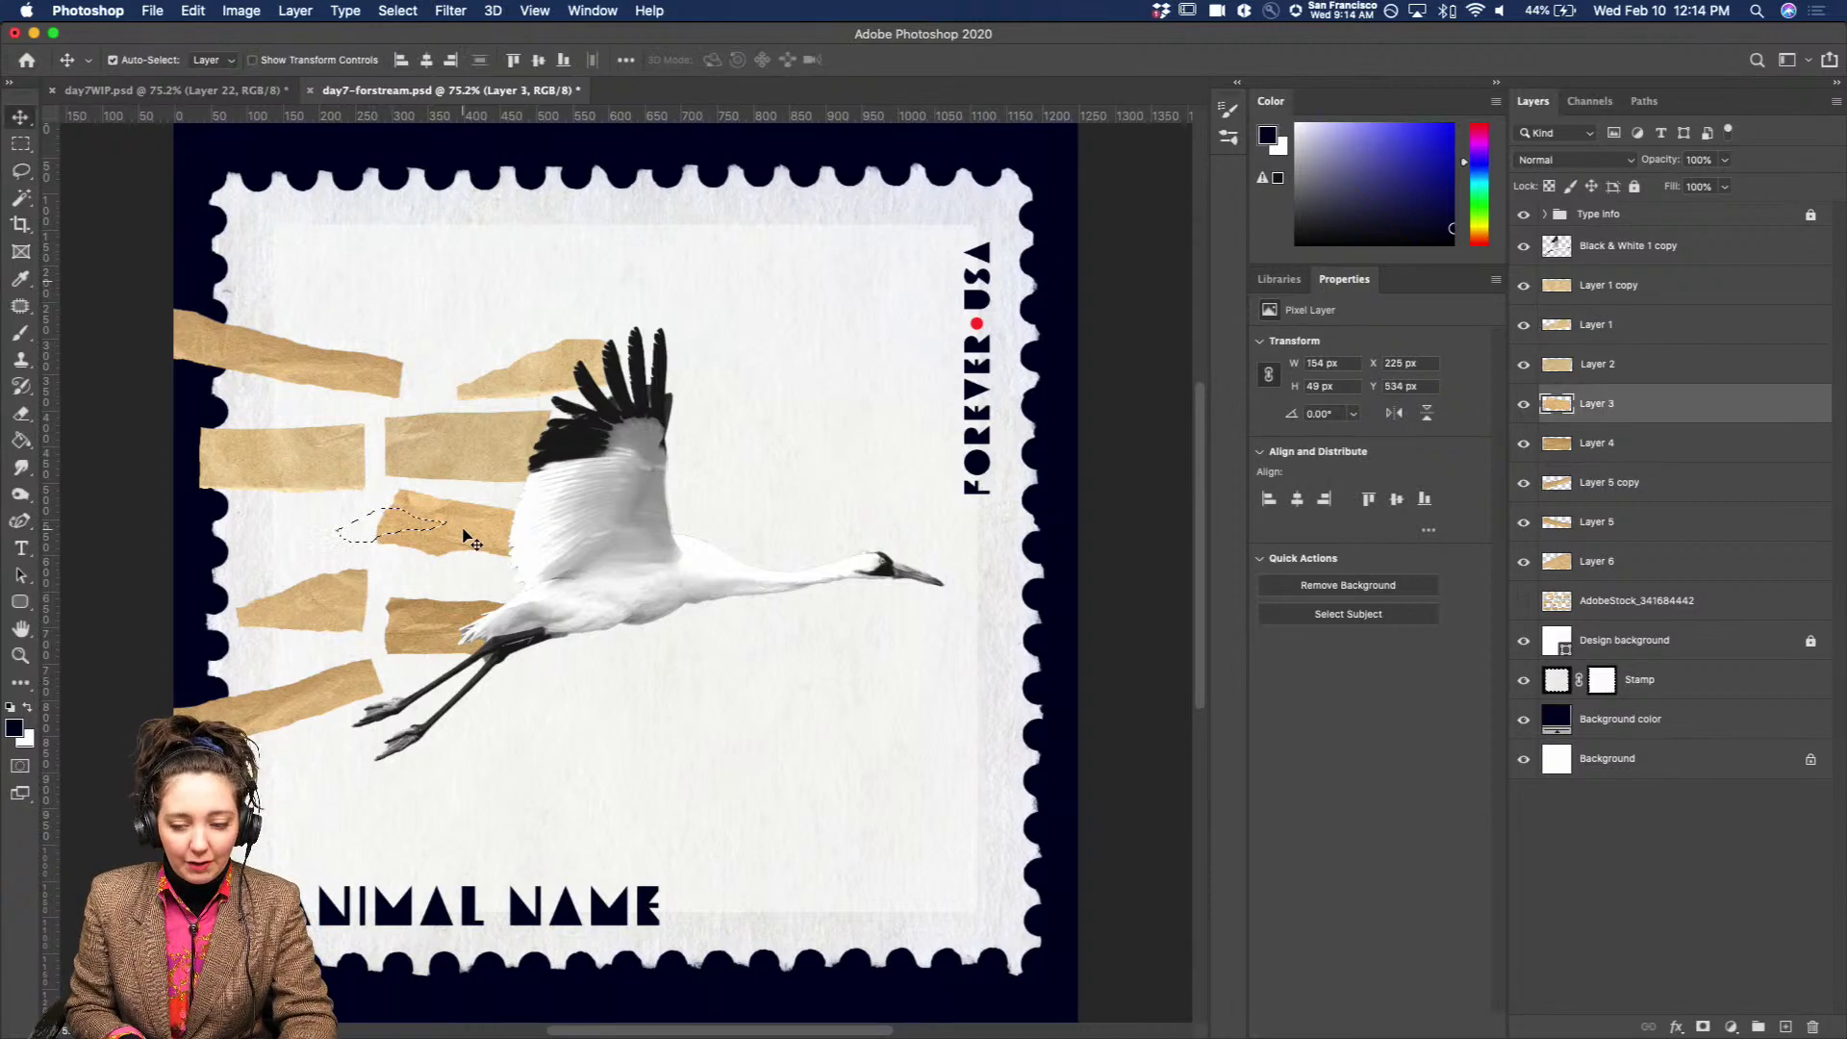
{"action": "key", "text": "super+d"}
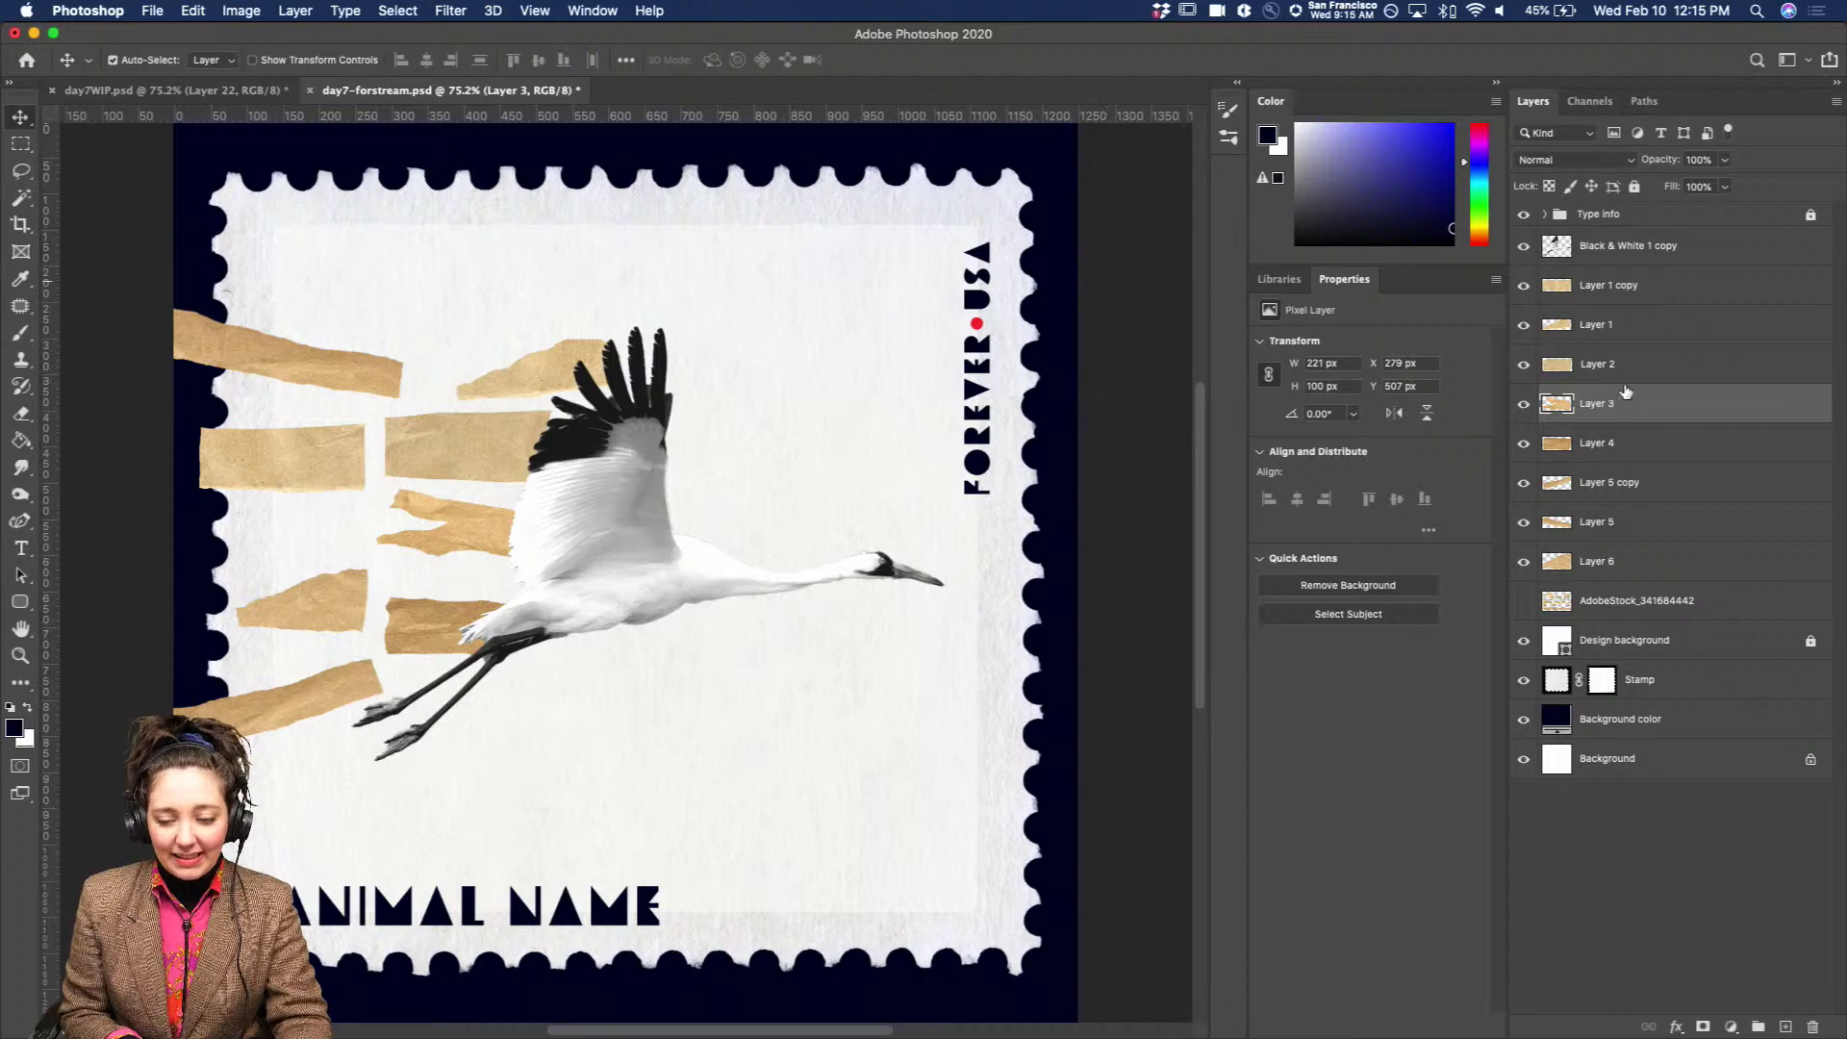
Group all the paper piece layers from Layer 1 copy through Layer 6.
{"action": "left_click", "coordinate": [1639, 290]}
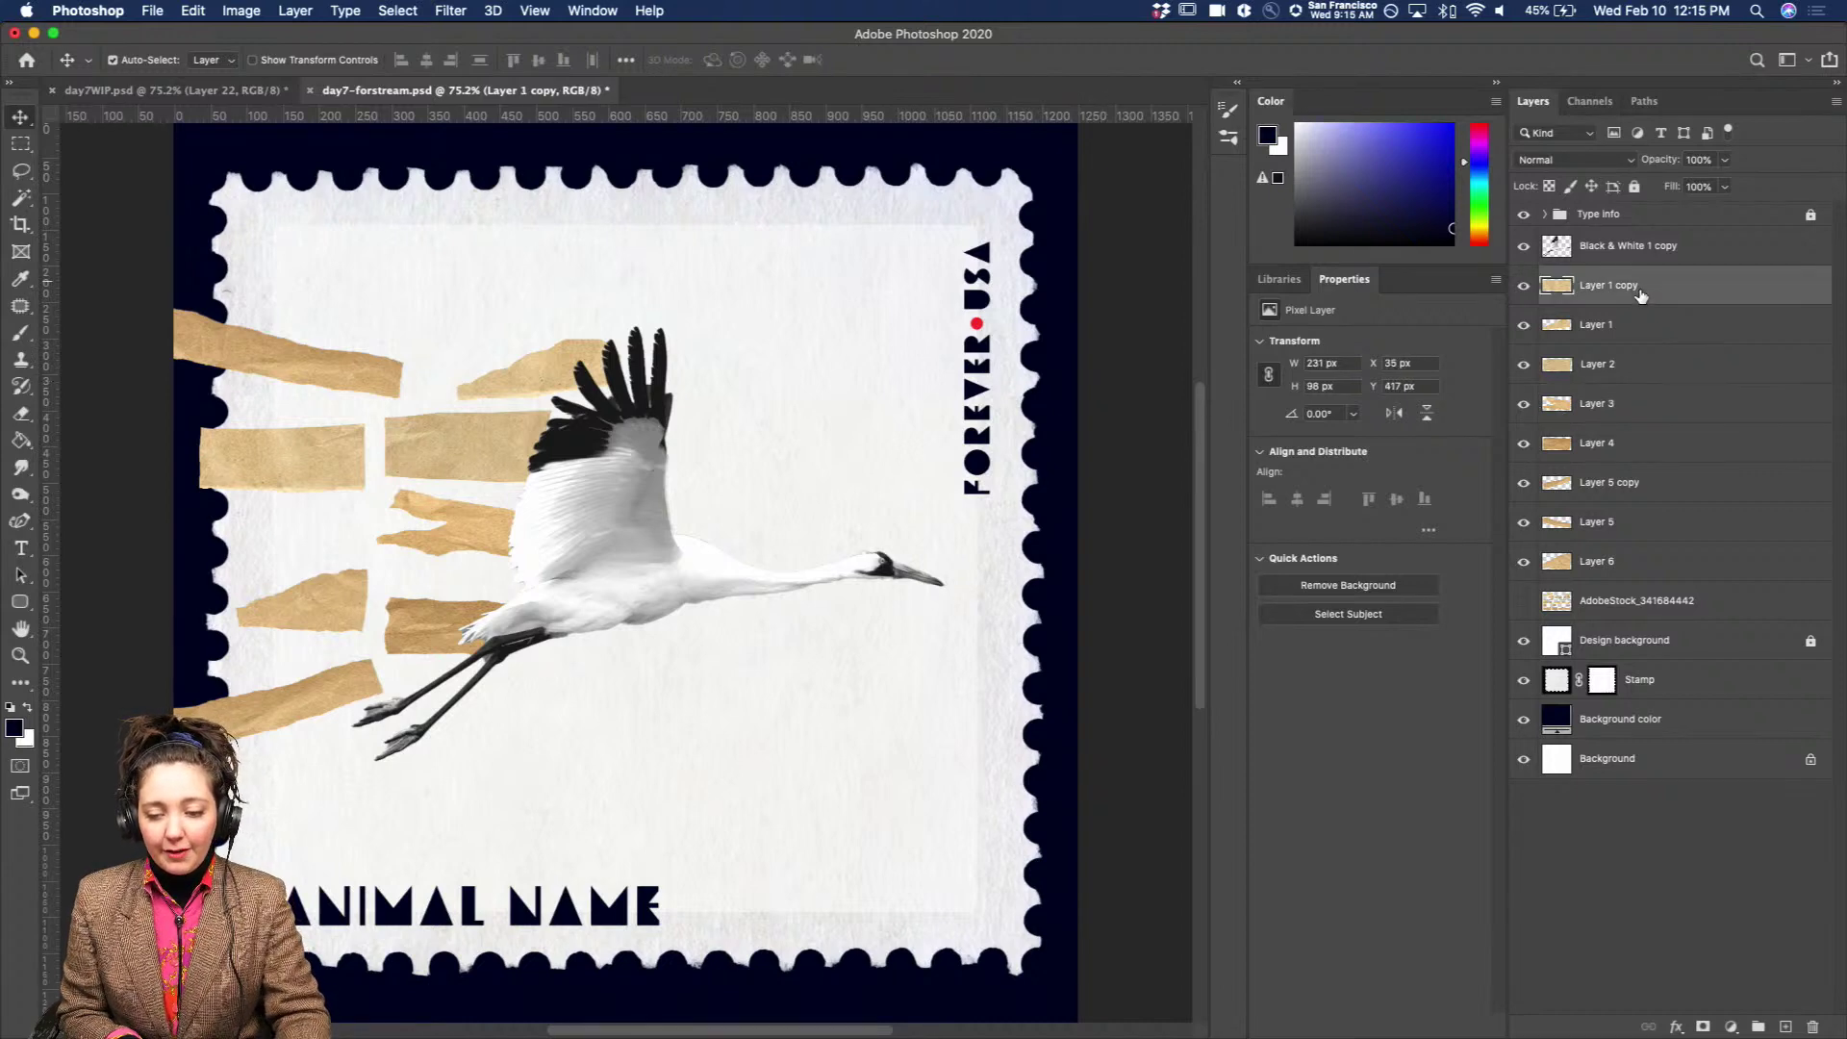
{"action": "left_click", "coordinate": [1629, 566], "text": "shift"}
{"action": "key", "text": "super+g"}
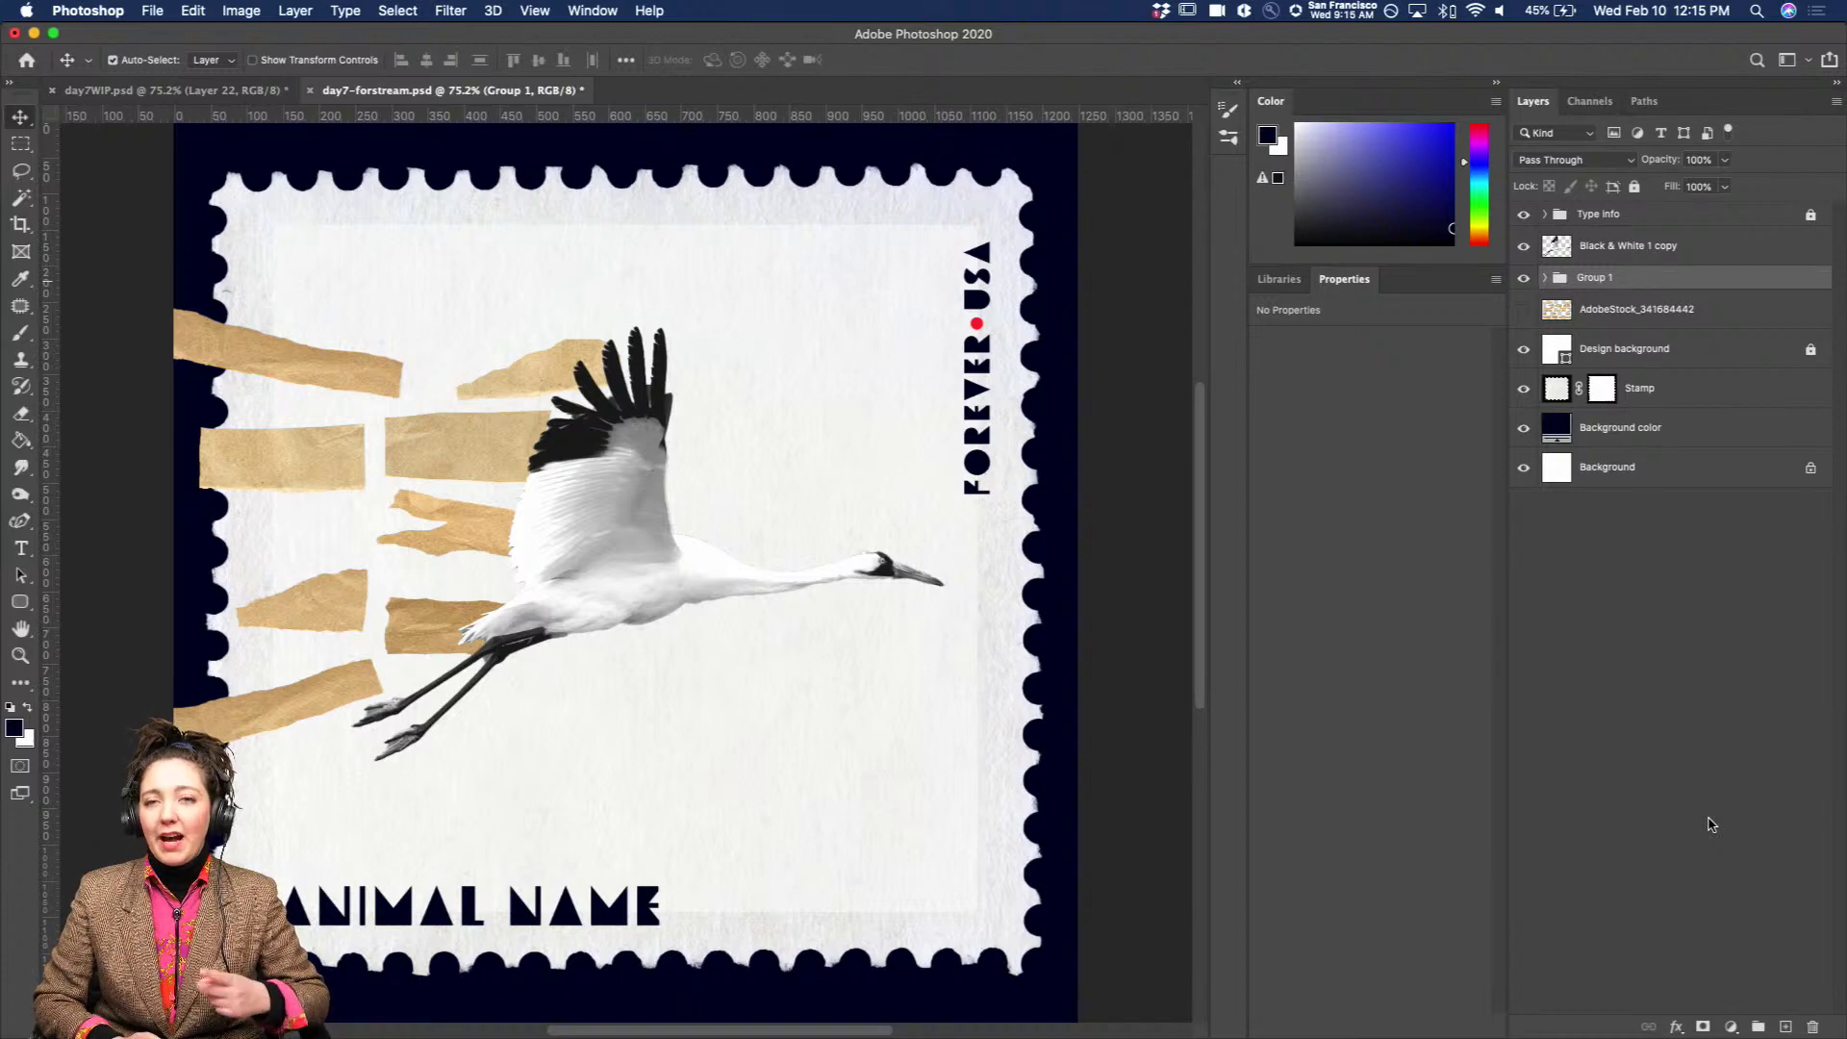
Add a blue-violet Solid Color fill layer above Group 1 and clip it to the group.
{"action": "left_click", "coordinate": [1731, 1025]}
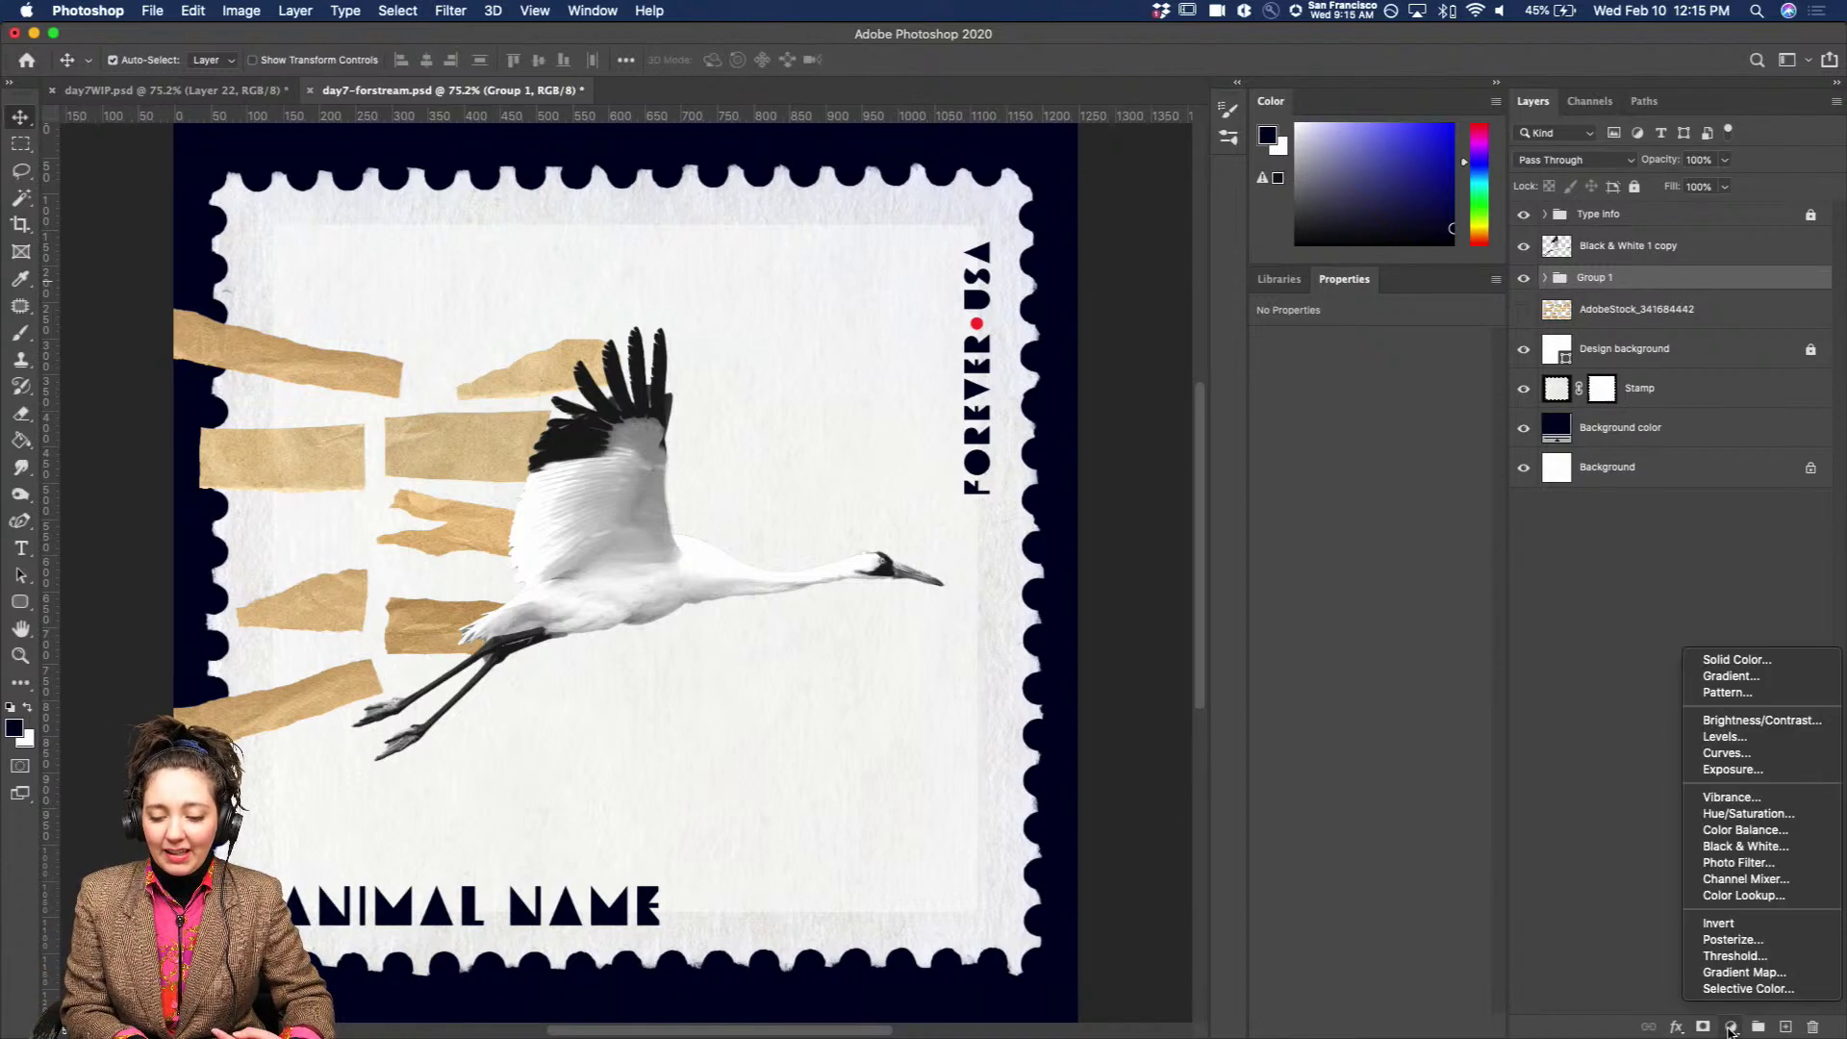
{"action": "left_click", "coordinate": [1739, 660]}
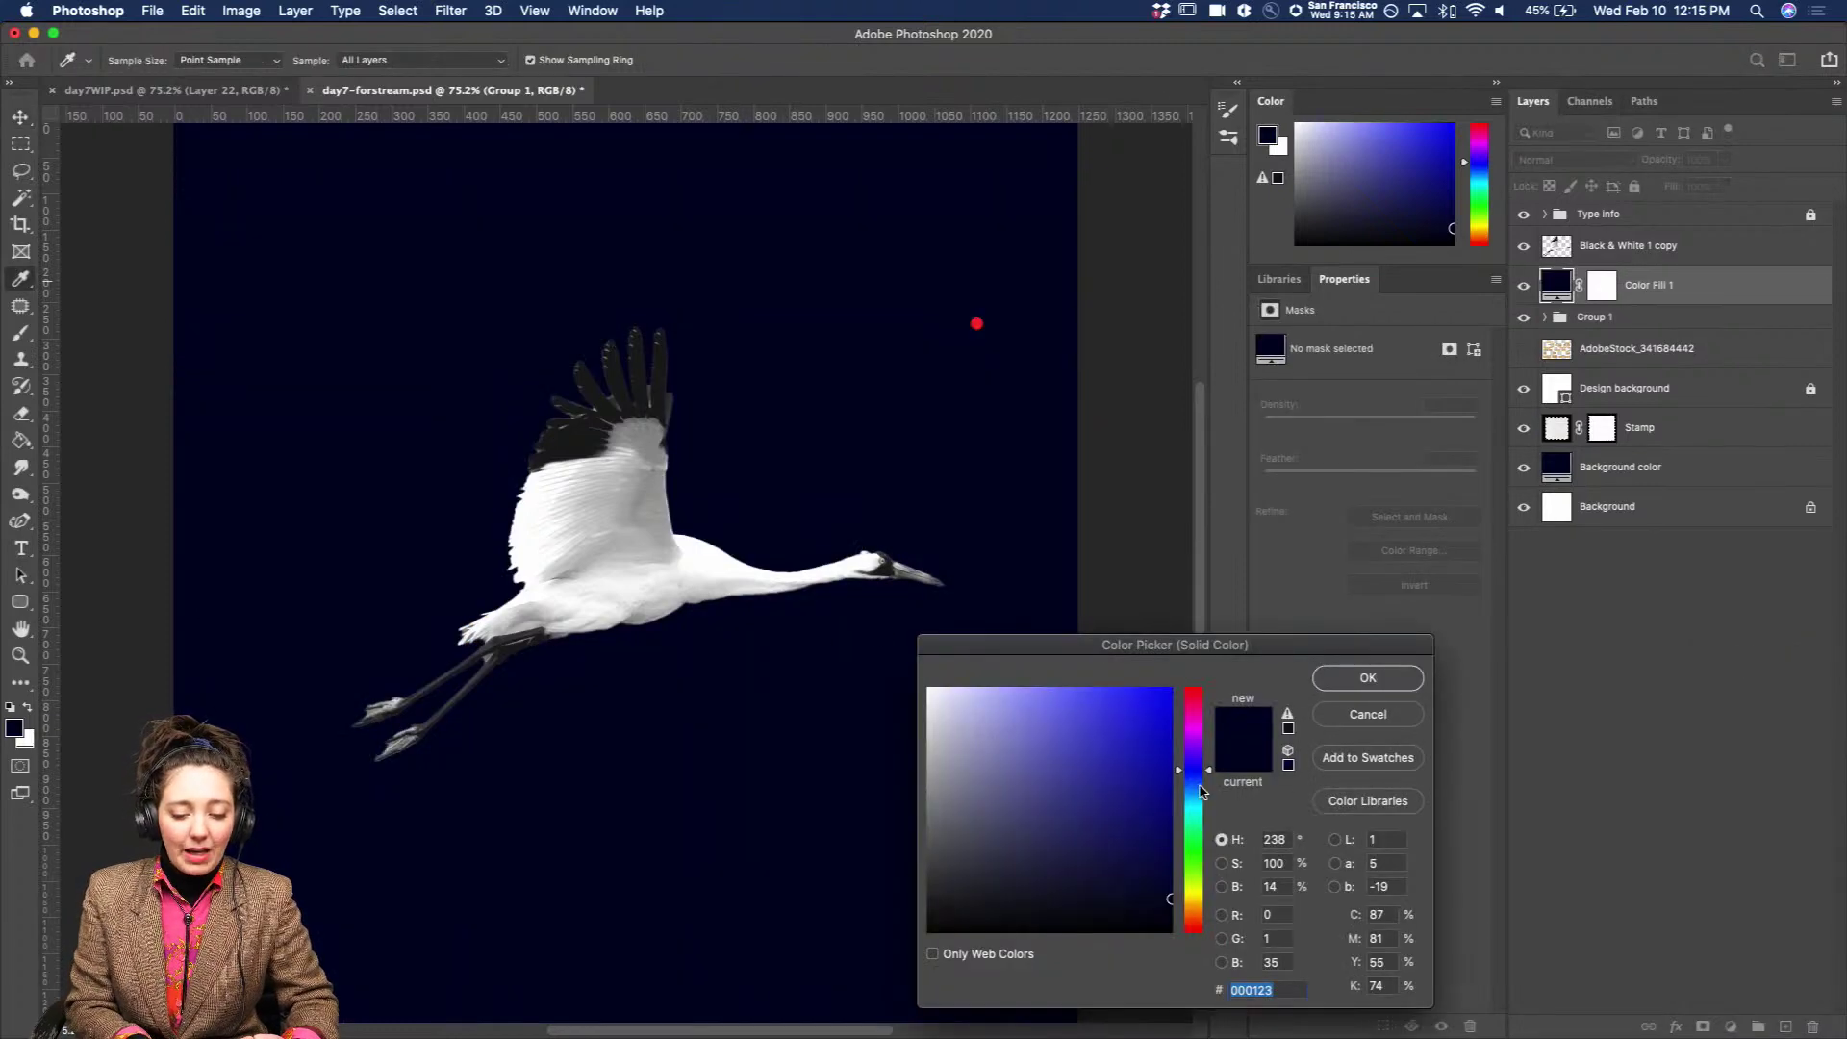
{"action": "left_click", "coordinate": [1075, 700]}
{"action": "left_click", "coordinate": [1342, 679]}
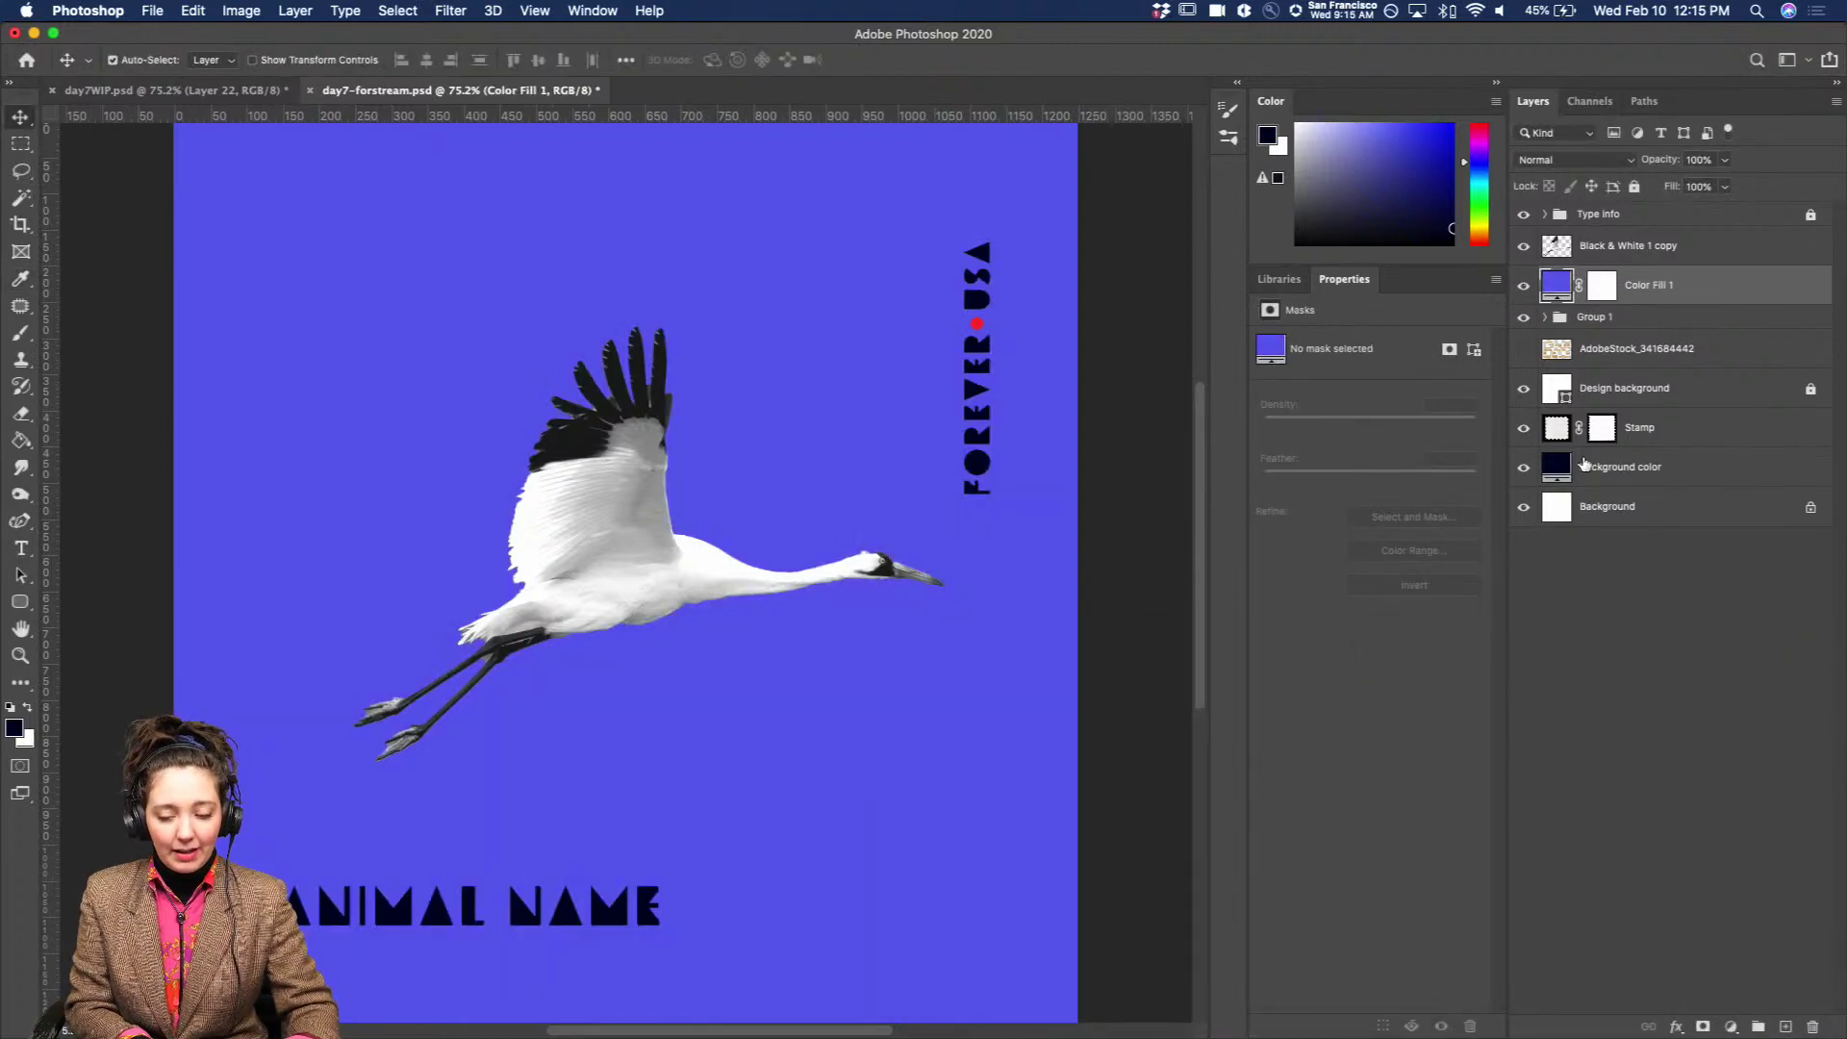
{"action": "left_click", "coordinate": [1627, 304], "text": "alt"}
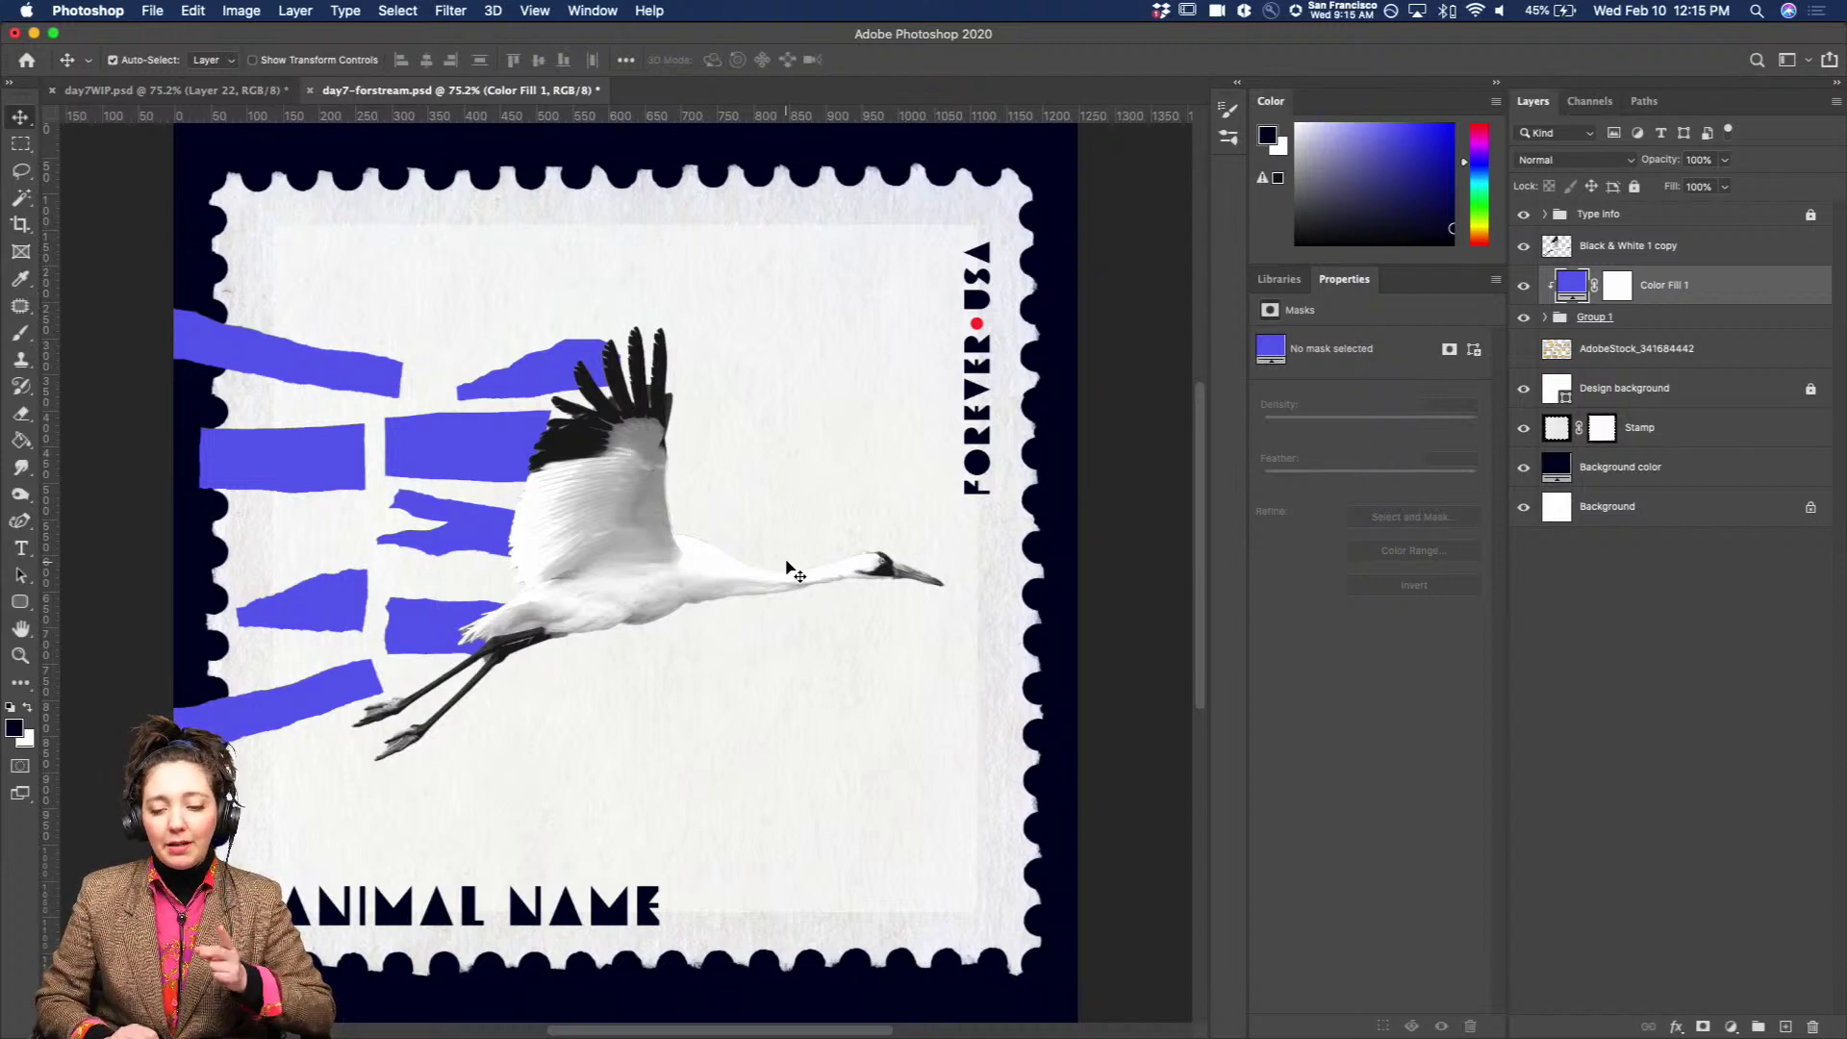
Set the blend mode of the Color Fill 1 layer to Color Burn.
{"action": "left_click", "coordinate": [1558, 161]}
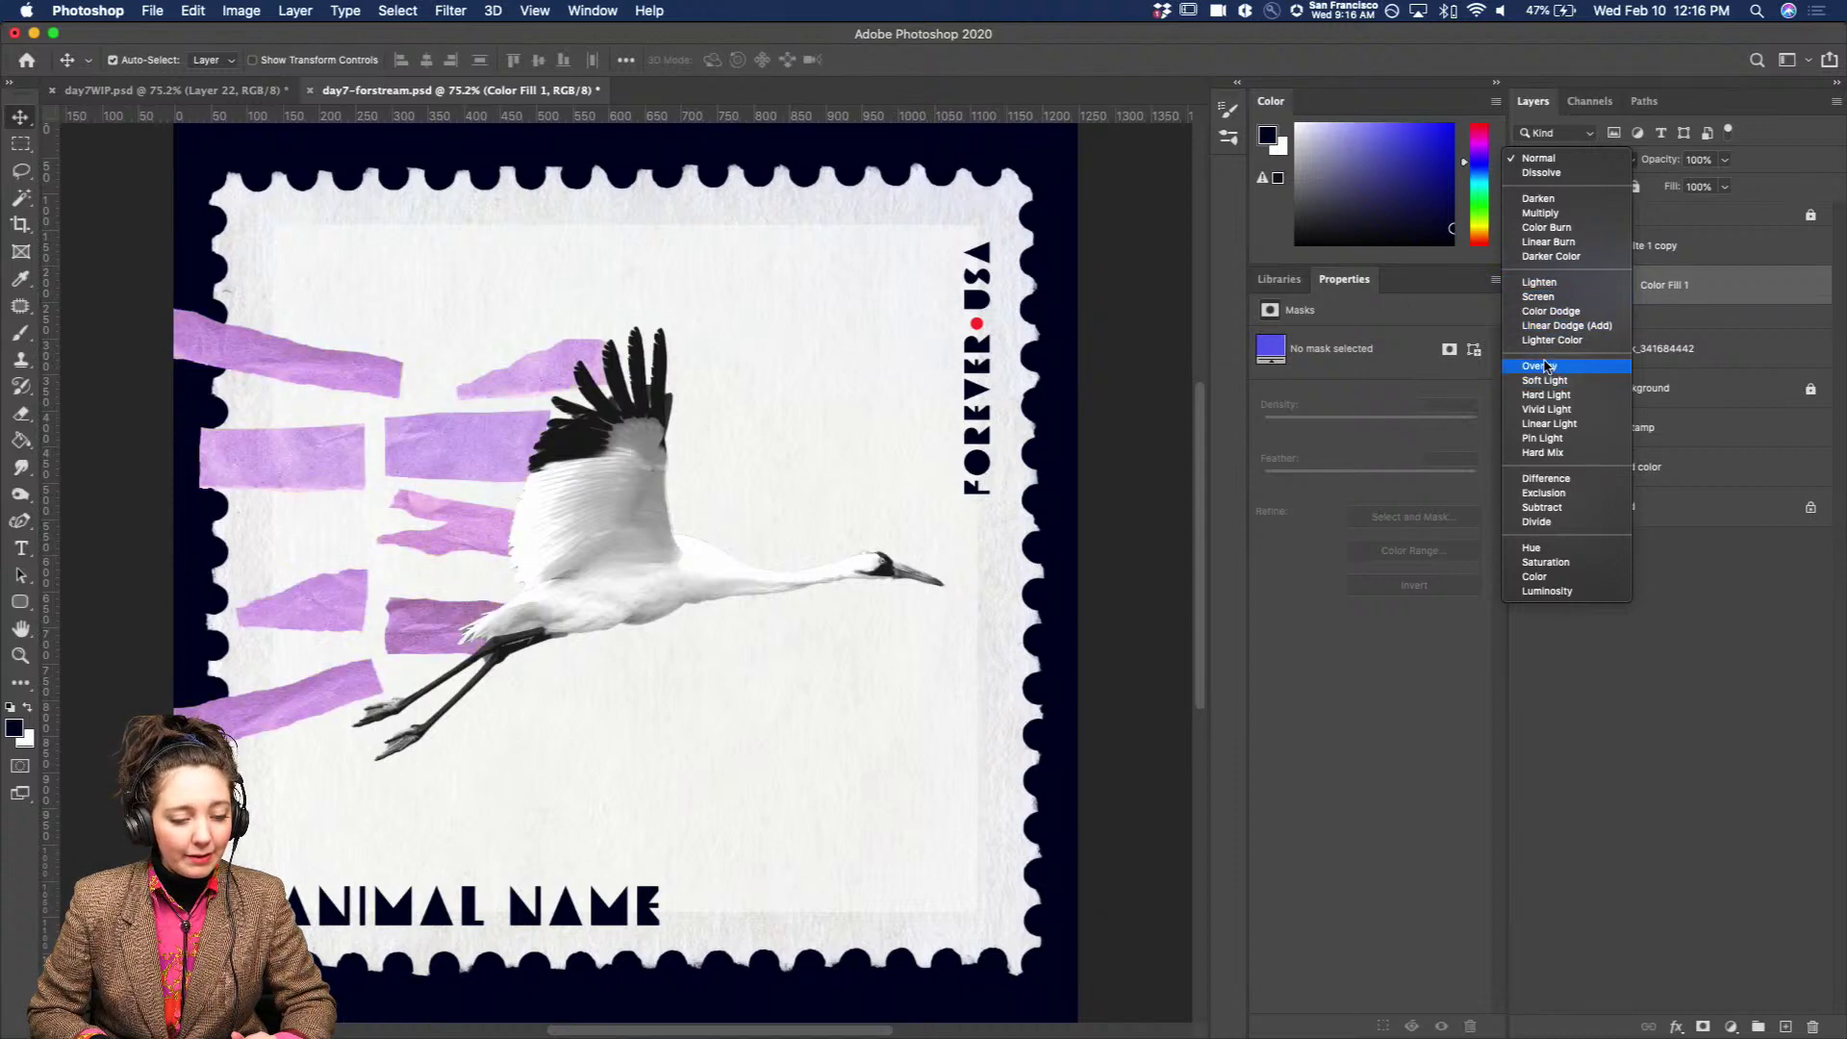
{"action": "left_click", "coordinate": [1536, 229]}
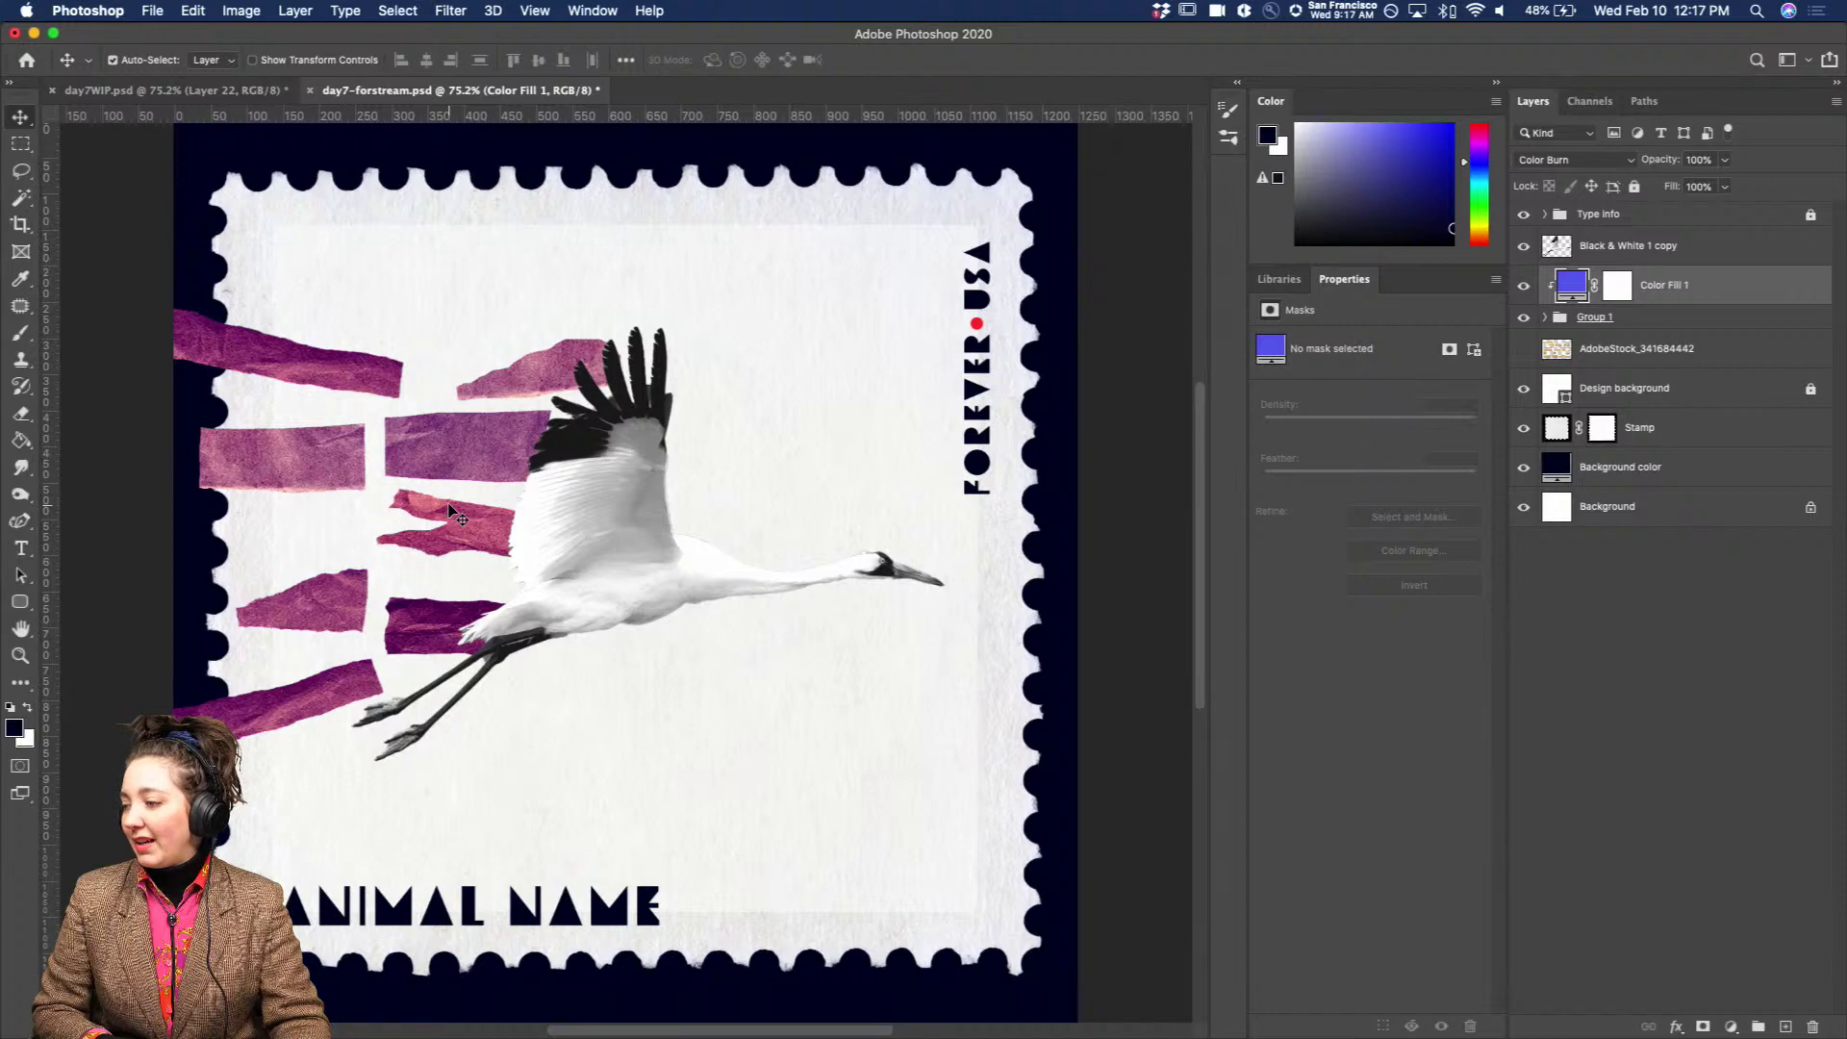
Unlock the Design background layer so that its fill can be edited.
{"action": "left_click", "coordinate": [1603, 391]}
{"action": "double_click", "coordinate": [1557, 389]}
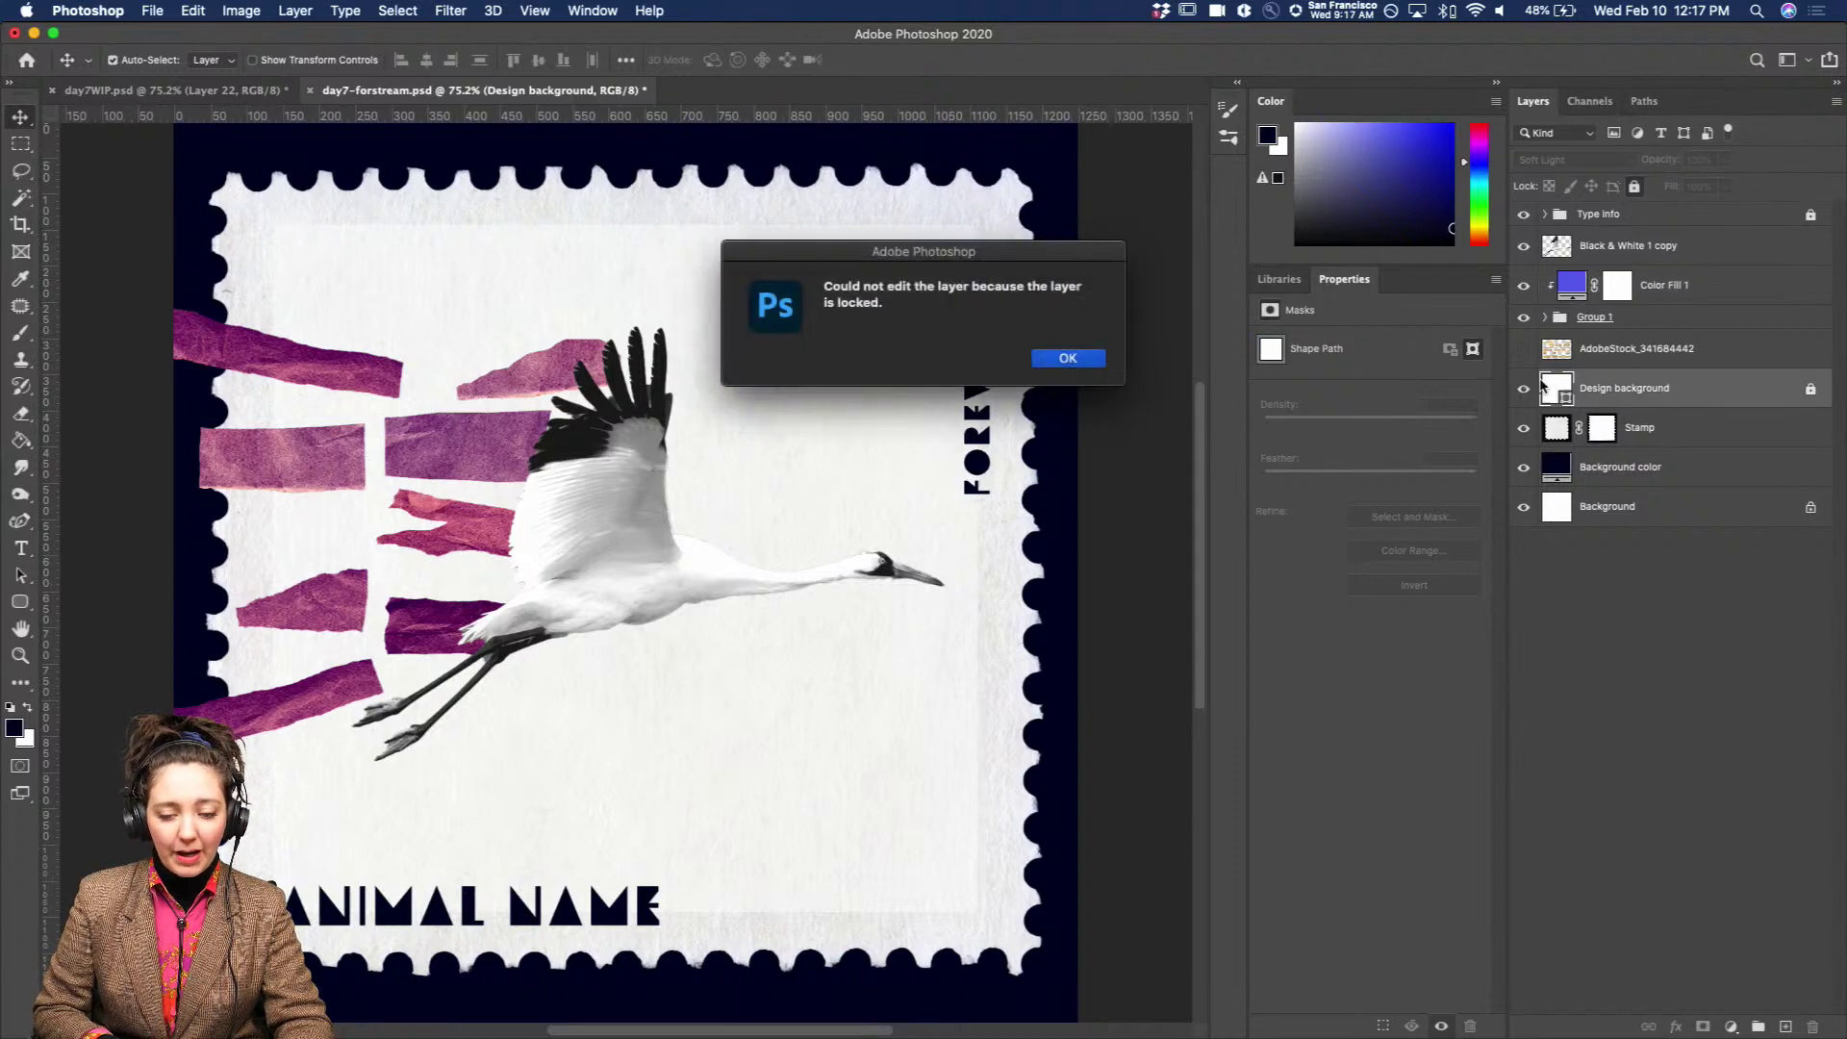
{"action": "left_click", "coordinate": [1101, 357]}
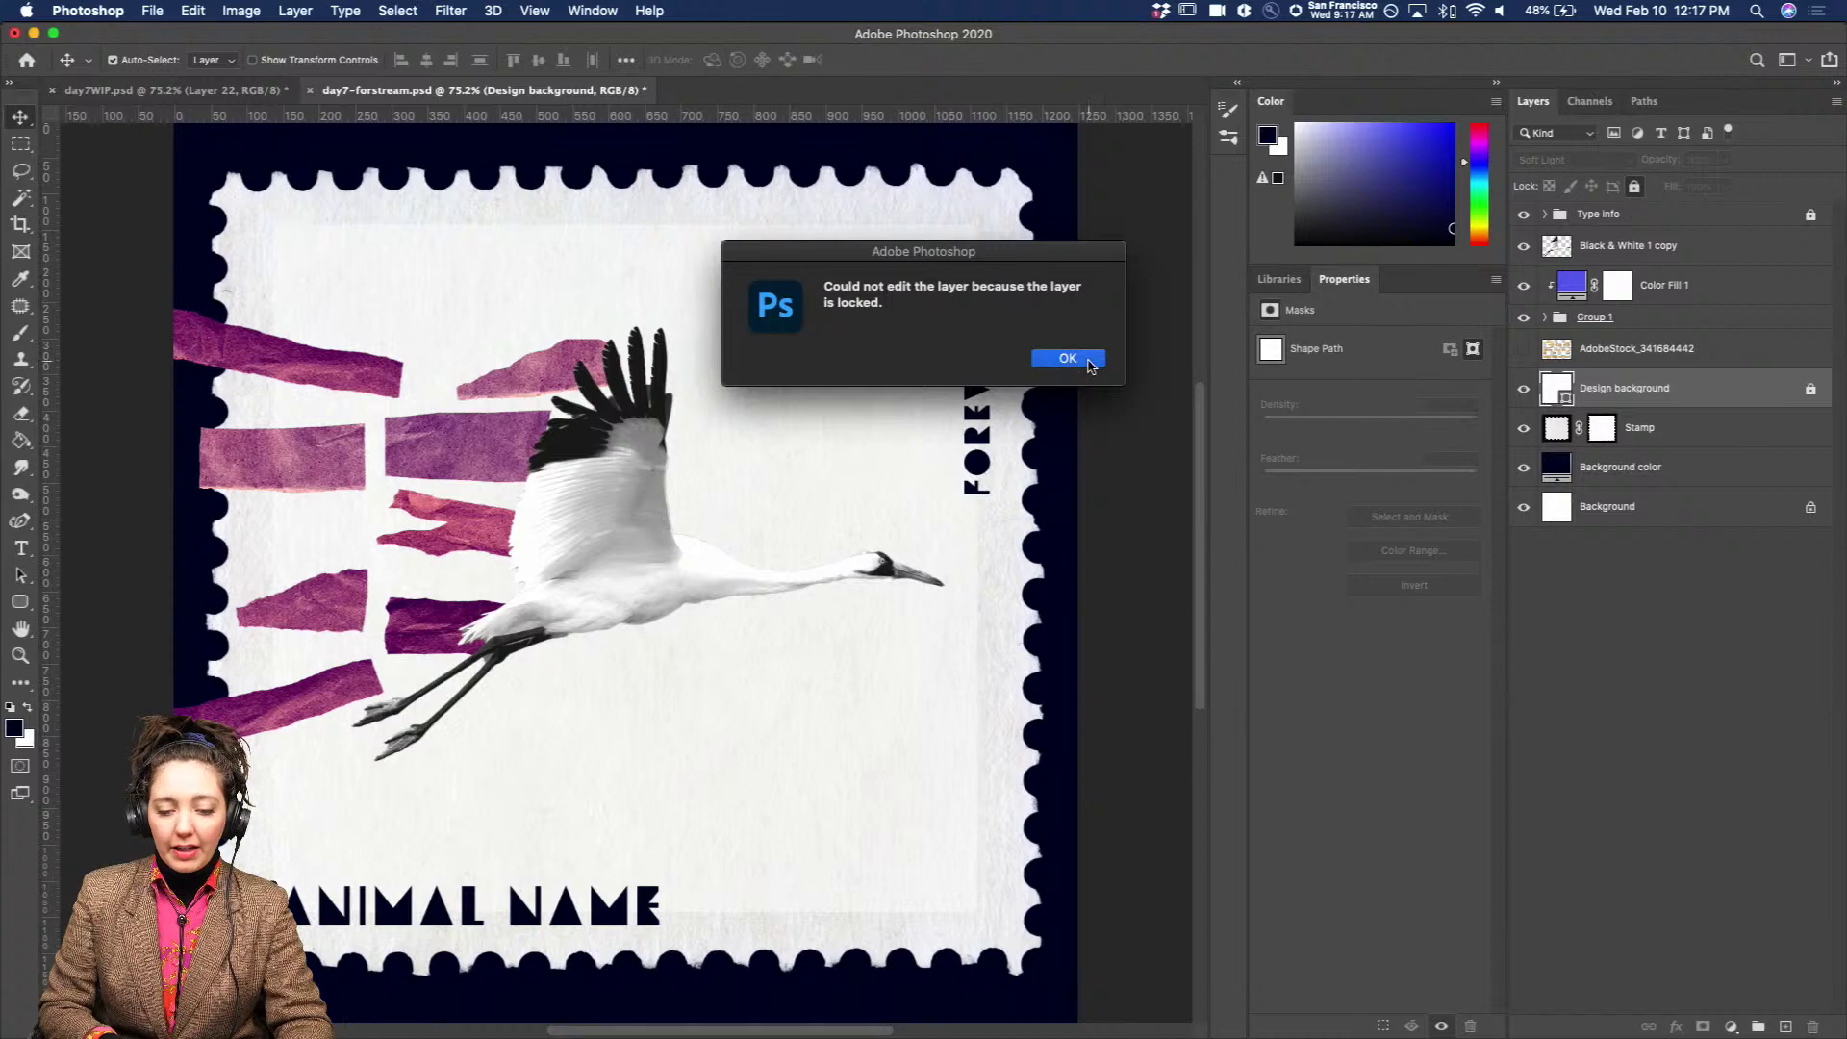
{"action": "left_click", "coordinate": [1638, 187]}
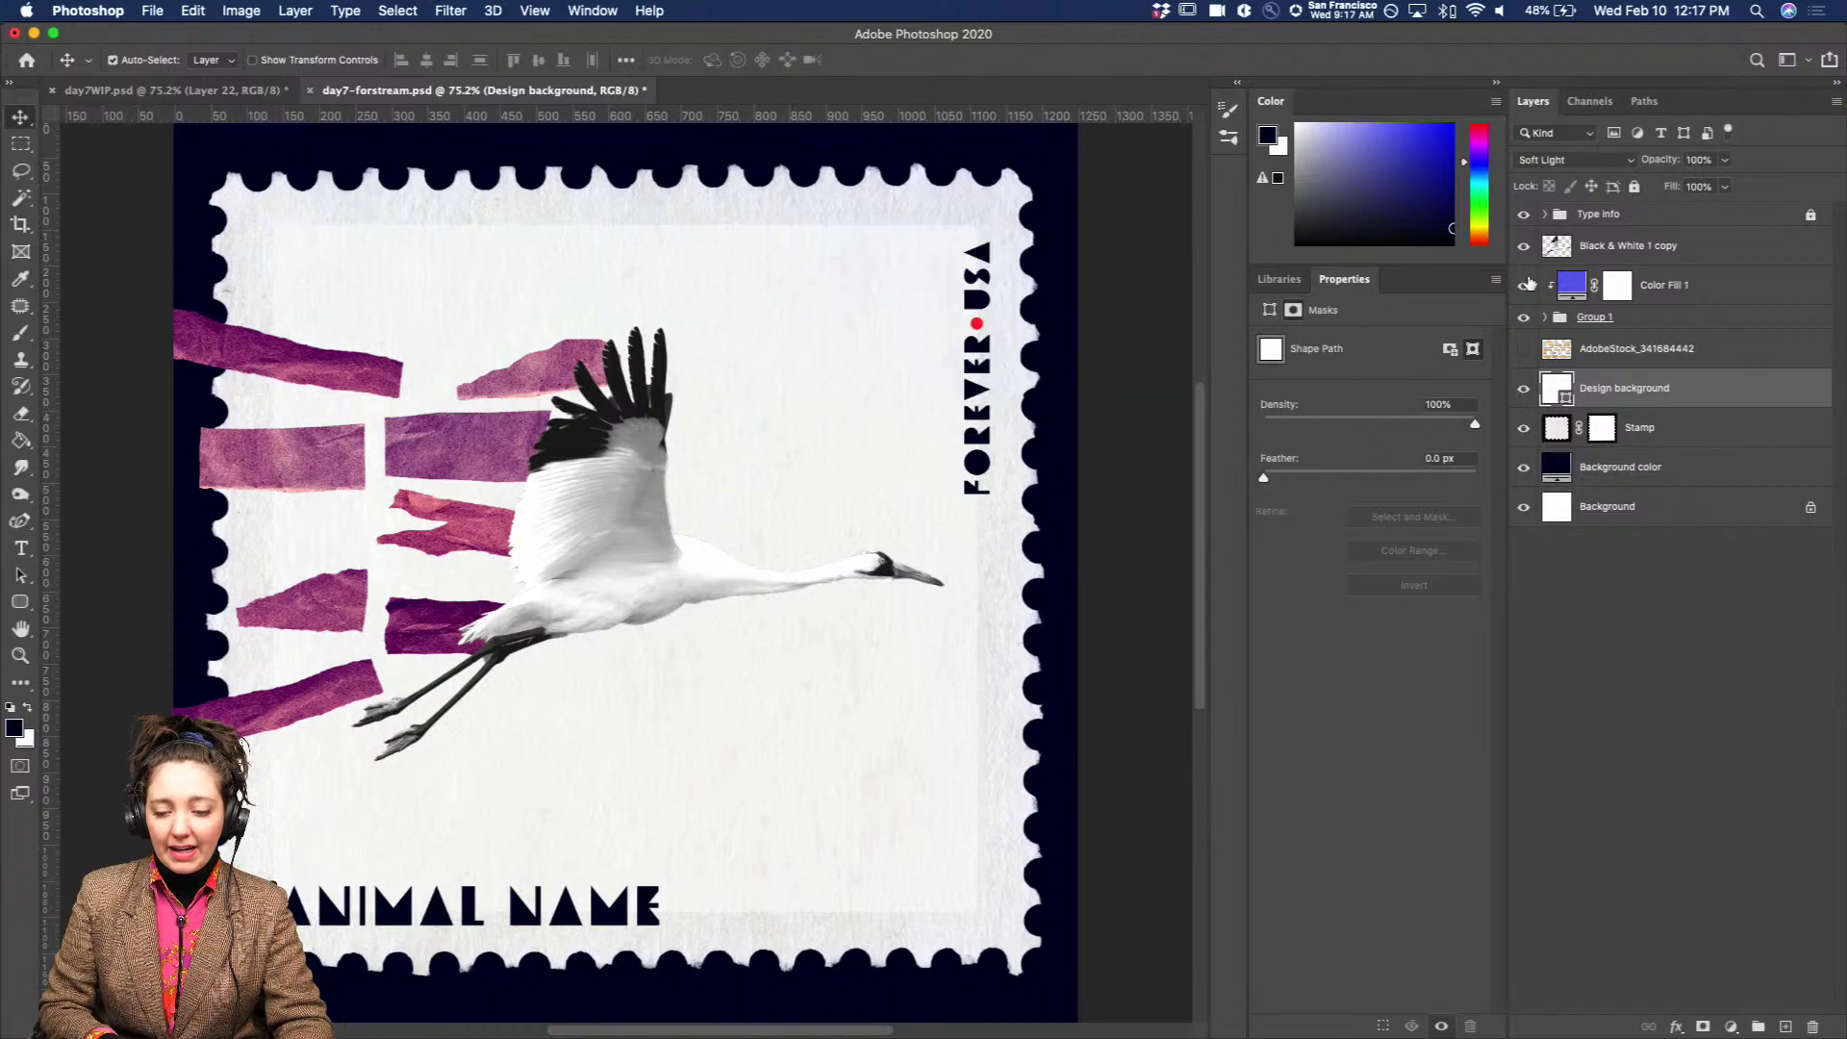
Recolor the Design background shape to a bright yellow and set its blend mode to Color.
{"action": "left_click", "coordinate": [1551, 394]}
{"action": "double_click", "coordinate": [1551, 394]}
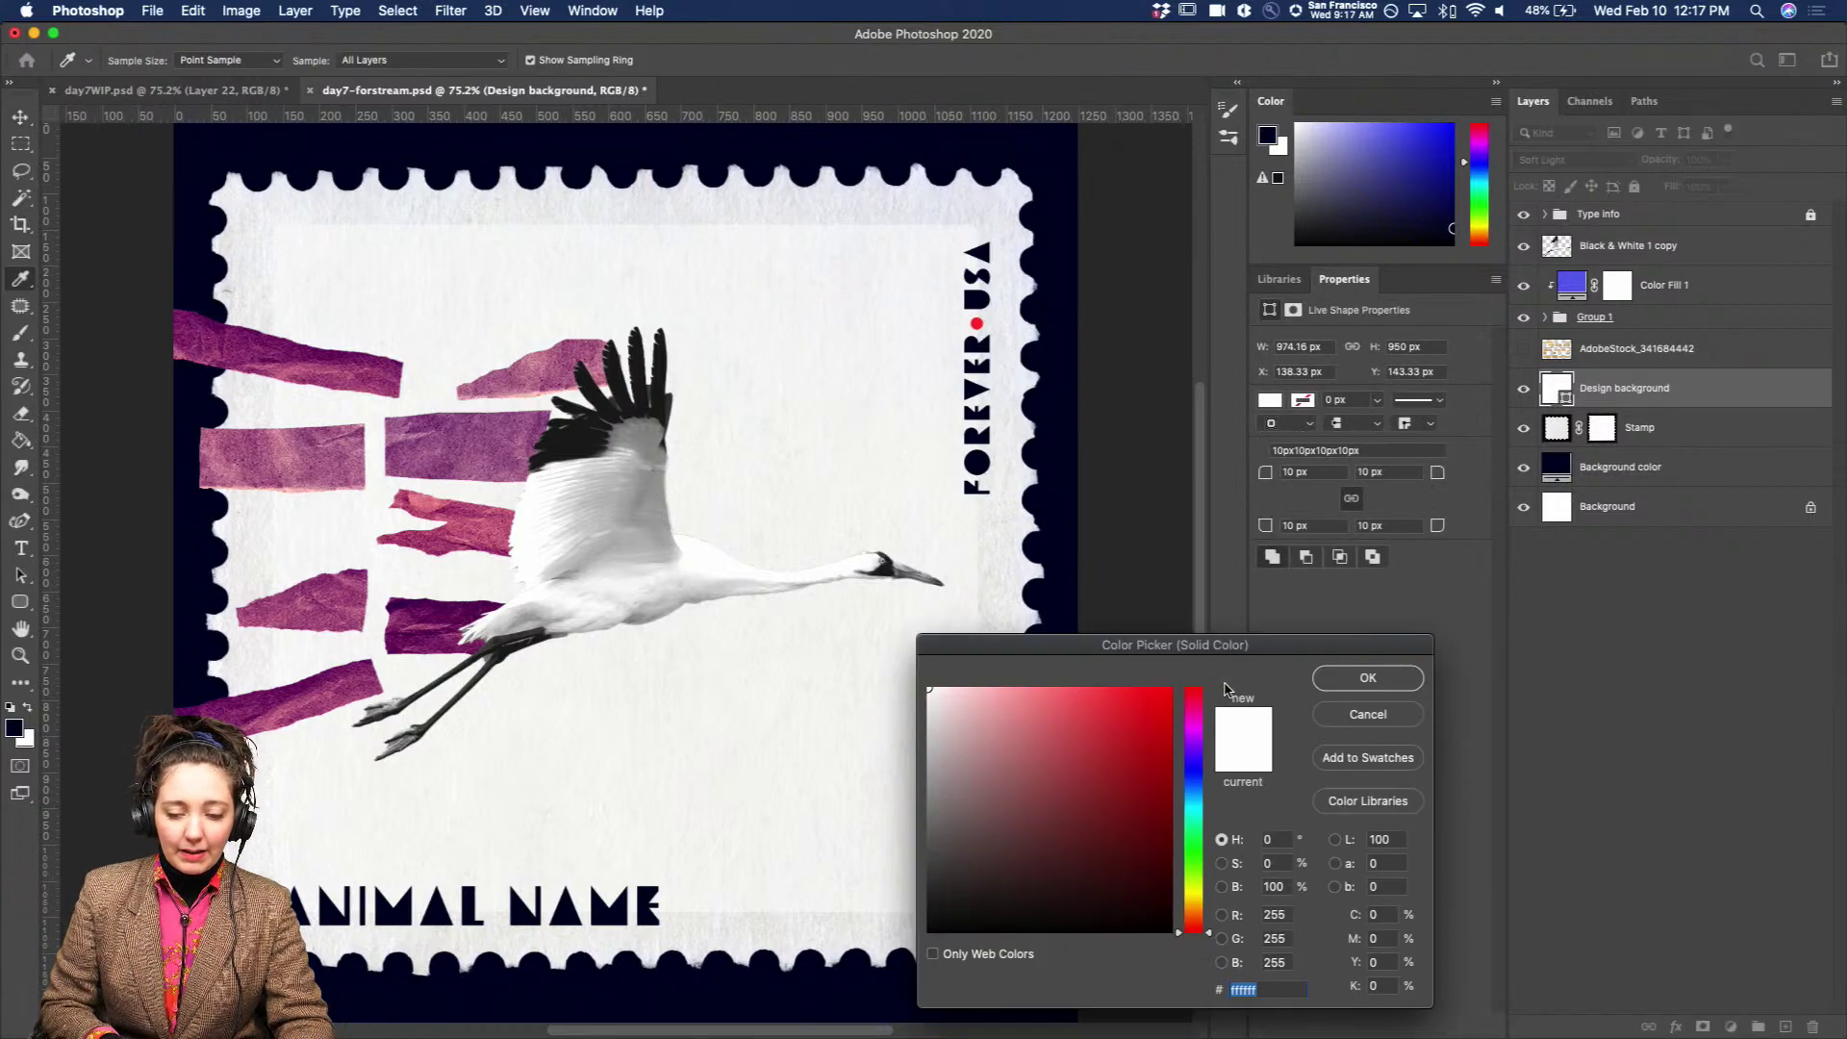
{"action": "mouse_move", "coordinate": [1106, 755]}
{"action": "left_mouse_down"}
{"action": "mouse_move", "coordinate": [1179, 690]}
{"action": "mouse_move", "coordinate": [1222, 696]}
{"action": "mouse_move", "coordinate": [1188, 828]}
{"action": "mouse_move", "coordinate": [1150, 841]}
{"action": "mouse_move", "coordinate": [1228, 797]}
{"action": "left_mouse_up"}
{"action": "left_click", "coordinate": [1193, 899]}
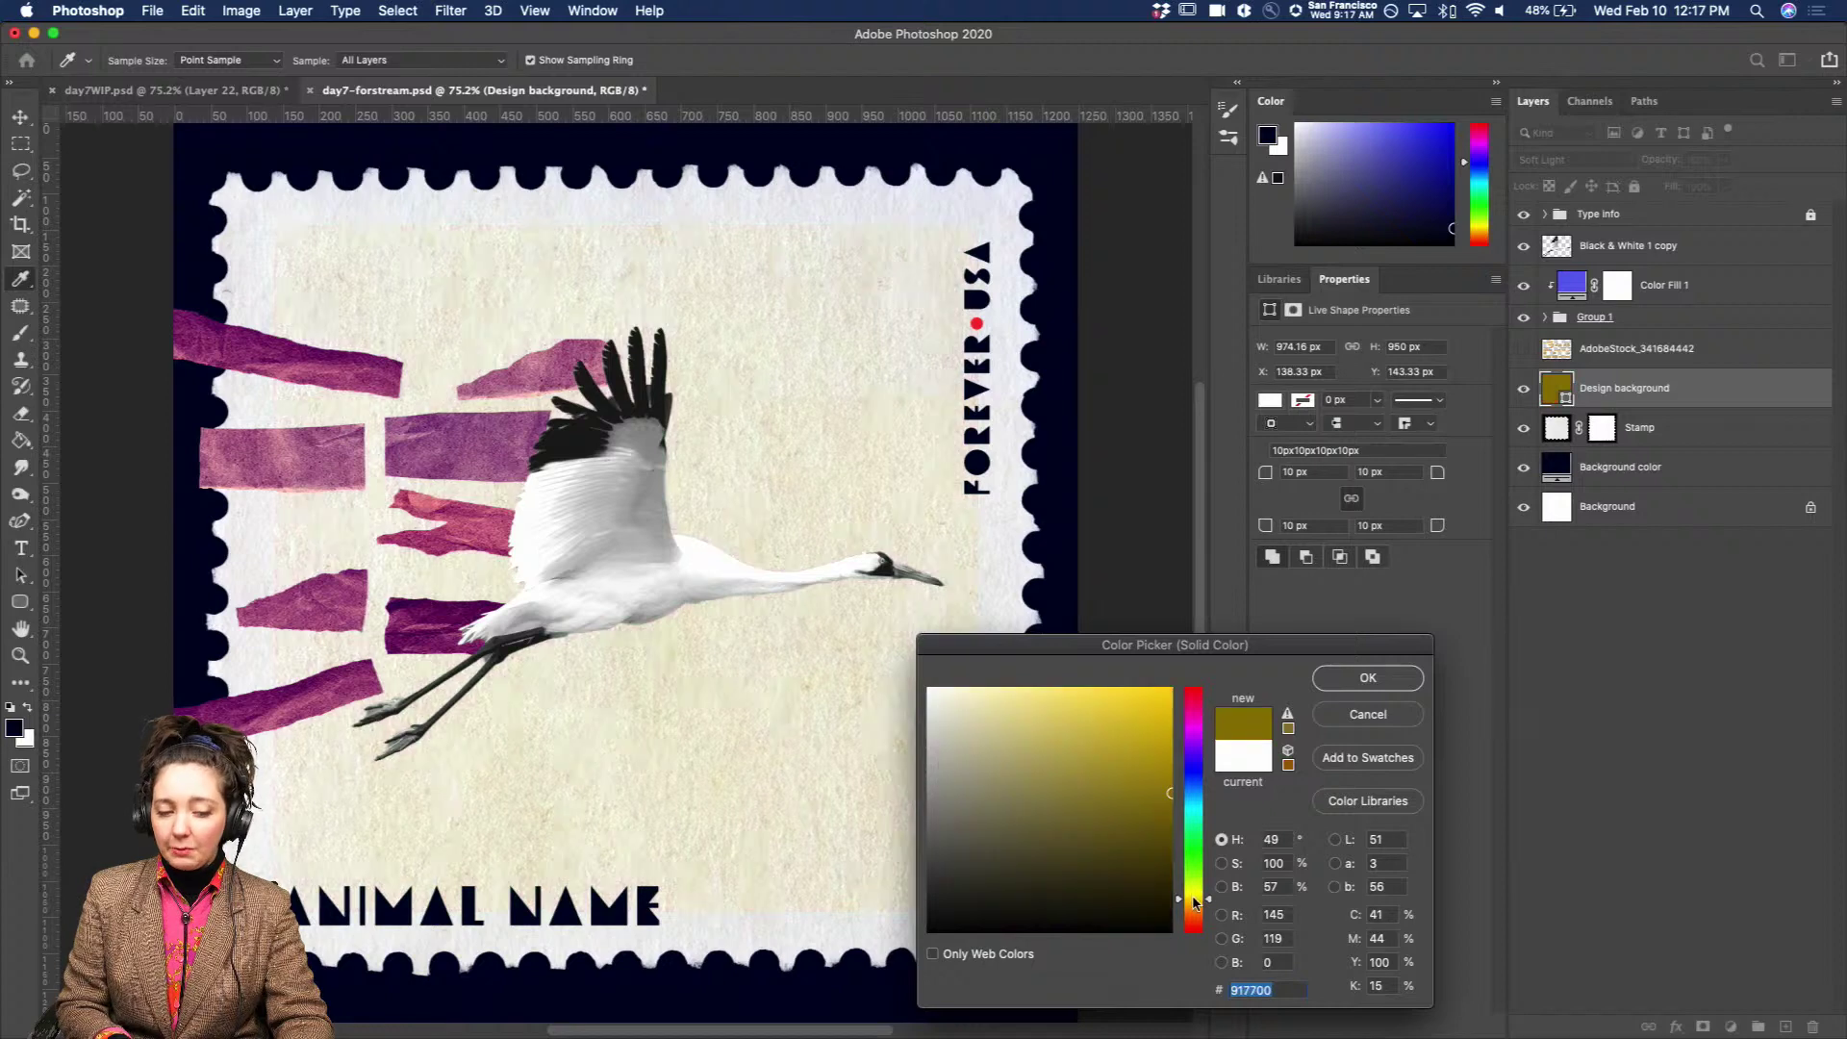
{"action": "left_click", "coordinate": [1110, 757]}
{"action": "mouse_move", "coordinate": [1110, 757]}
{"action": "left_mouse_down"}
{"action": "mouse_move", "coordinate": [1170, 722]}
{"action": "mouse_move", "coordinate": [1113, 688]}
{"action": "left_mouse_up"}
{"action": "left_click", "coordinate": [1367, 679]}
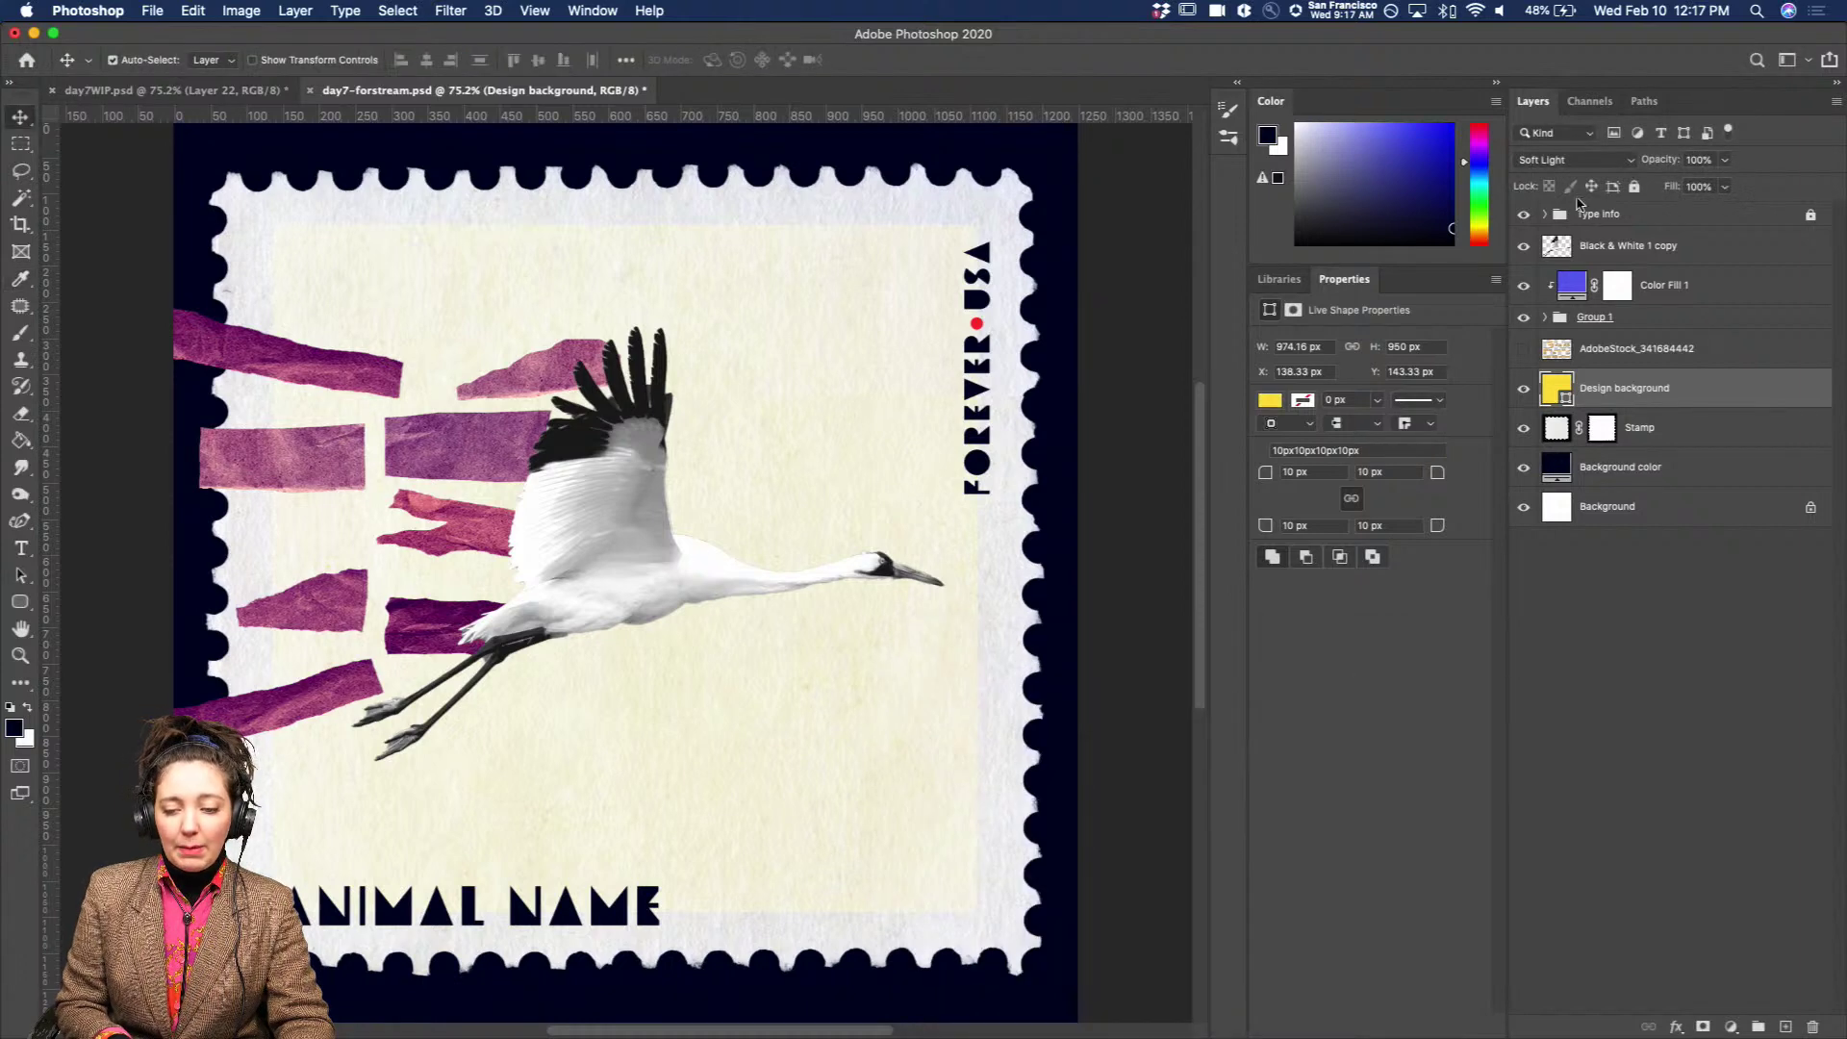
{"action": "left_click", "coordinate": [1578, 164]}
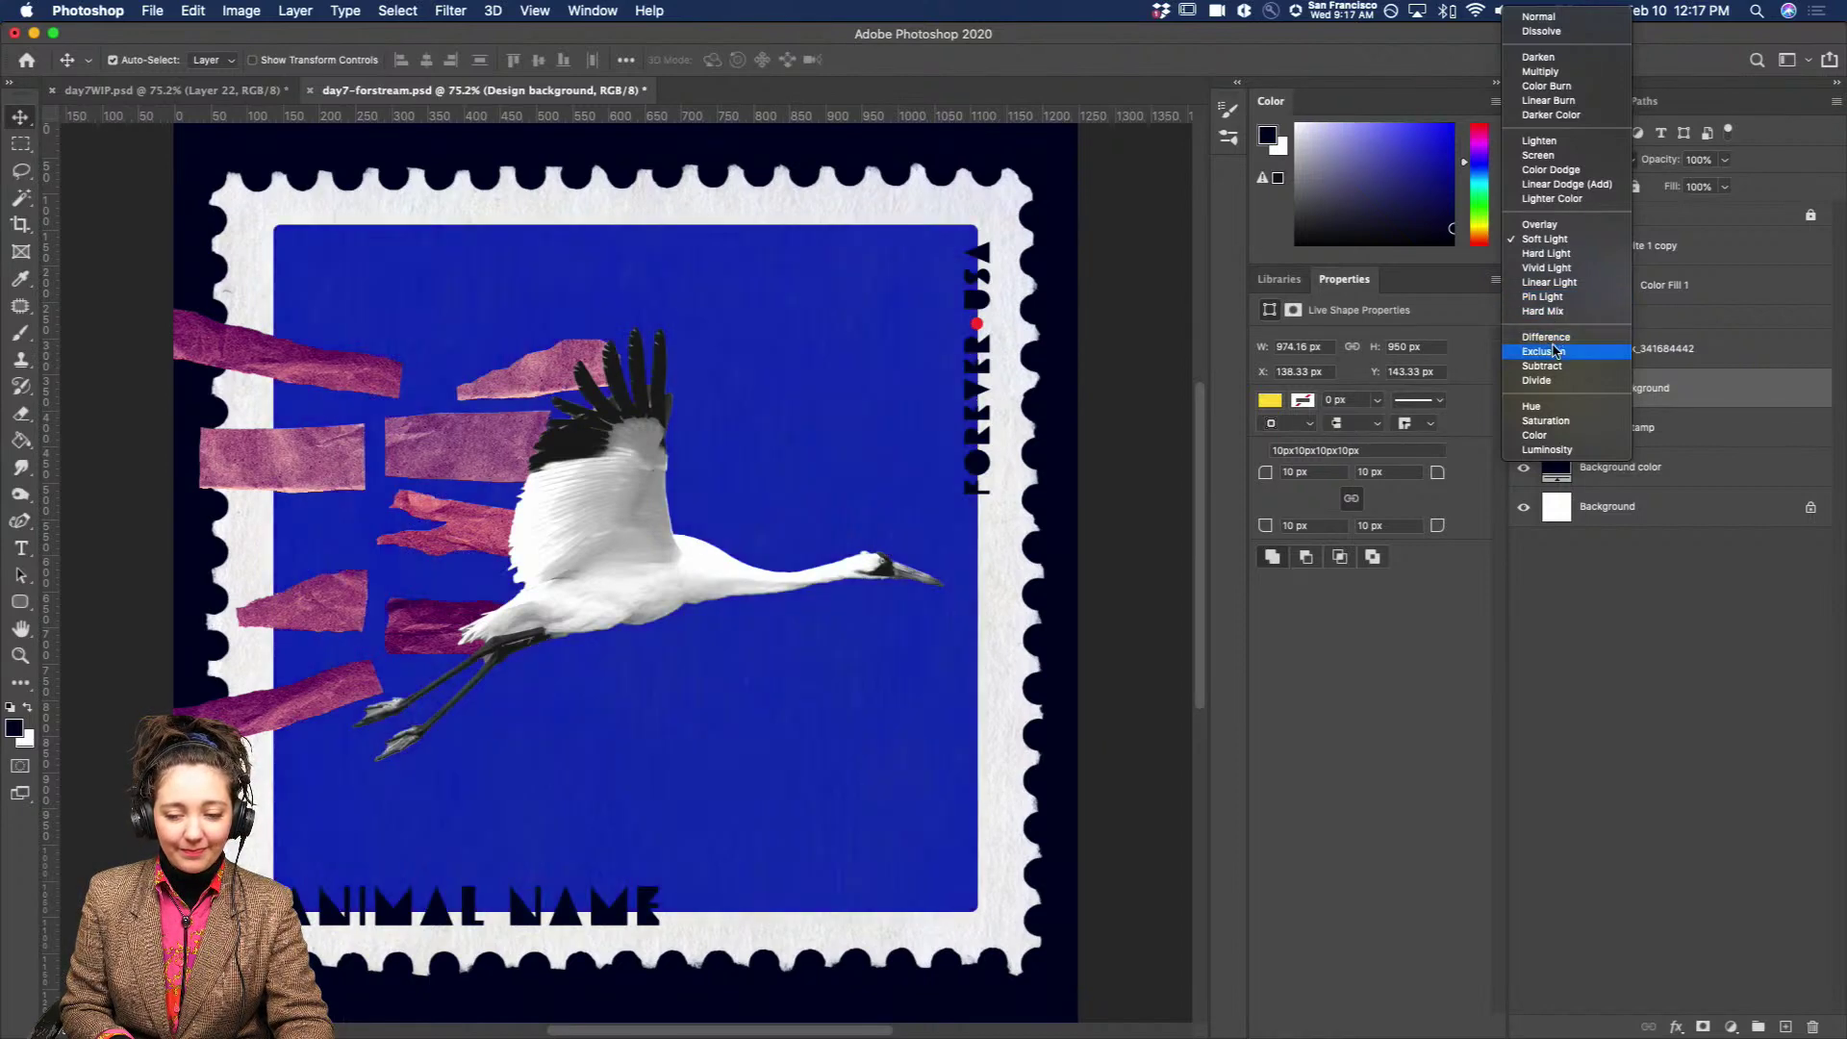
{"action": "left_click", "coordinate": [1536, 435]}
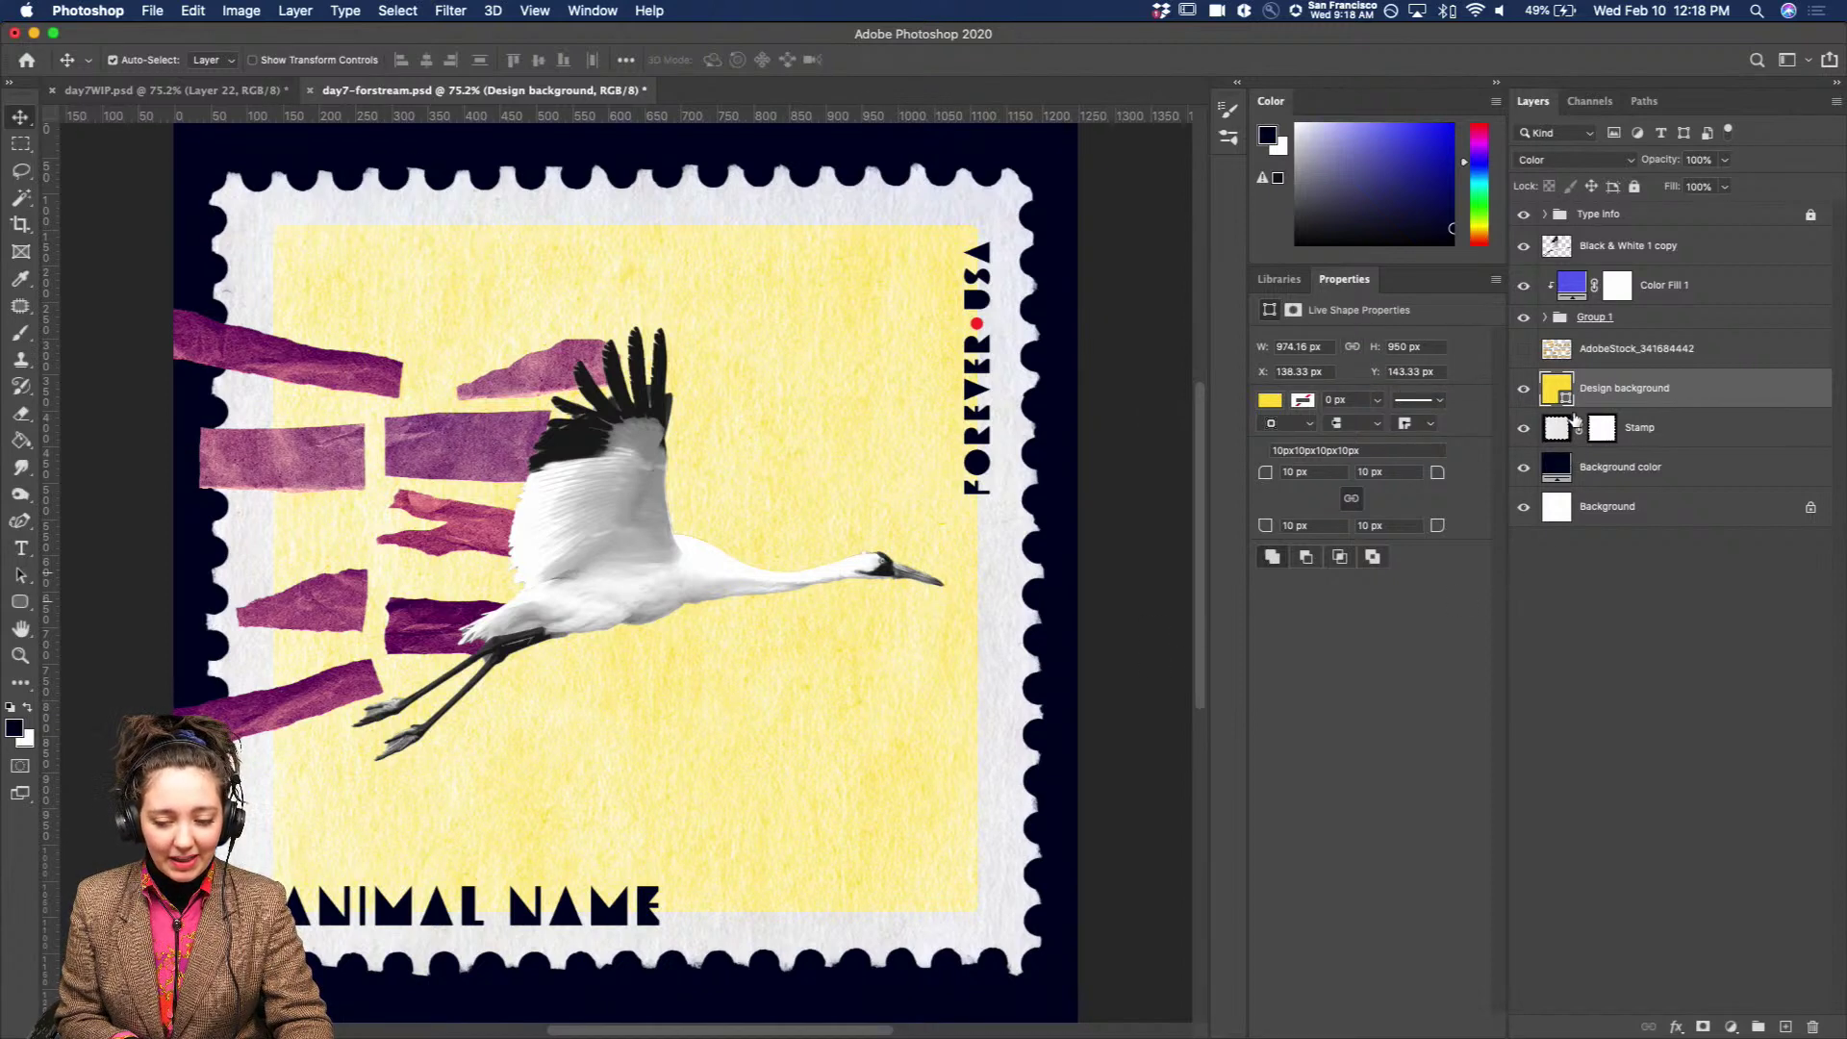
Switch to the day7WIP.psd document and check what Layer 21 adds to the crane by toggling its visibility.
{"action": "left_click", "coordinate": [190, 95]}
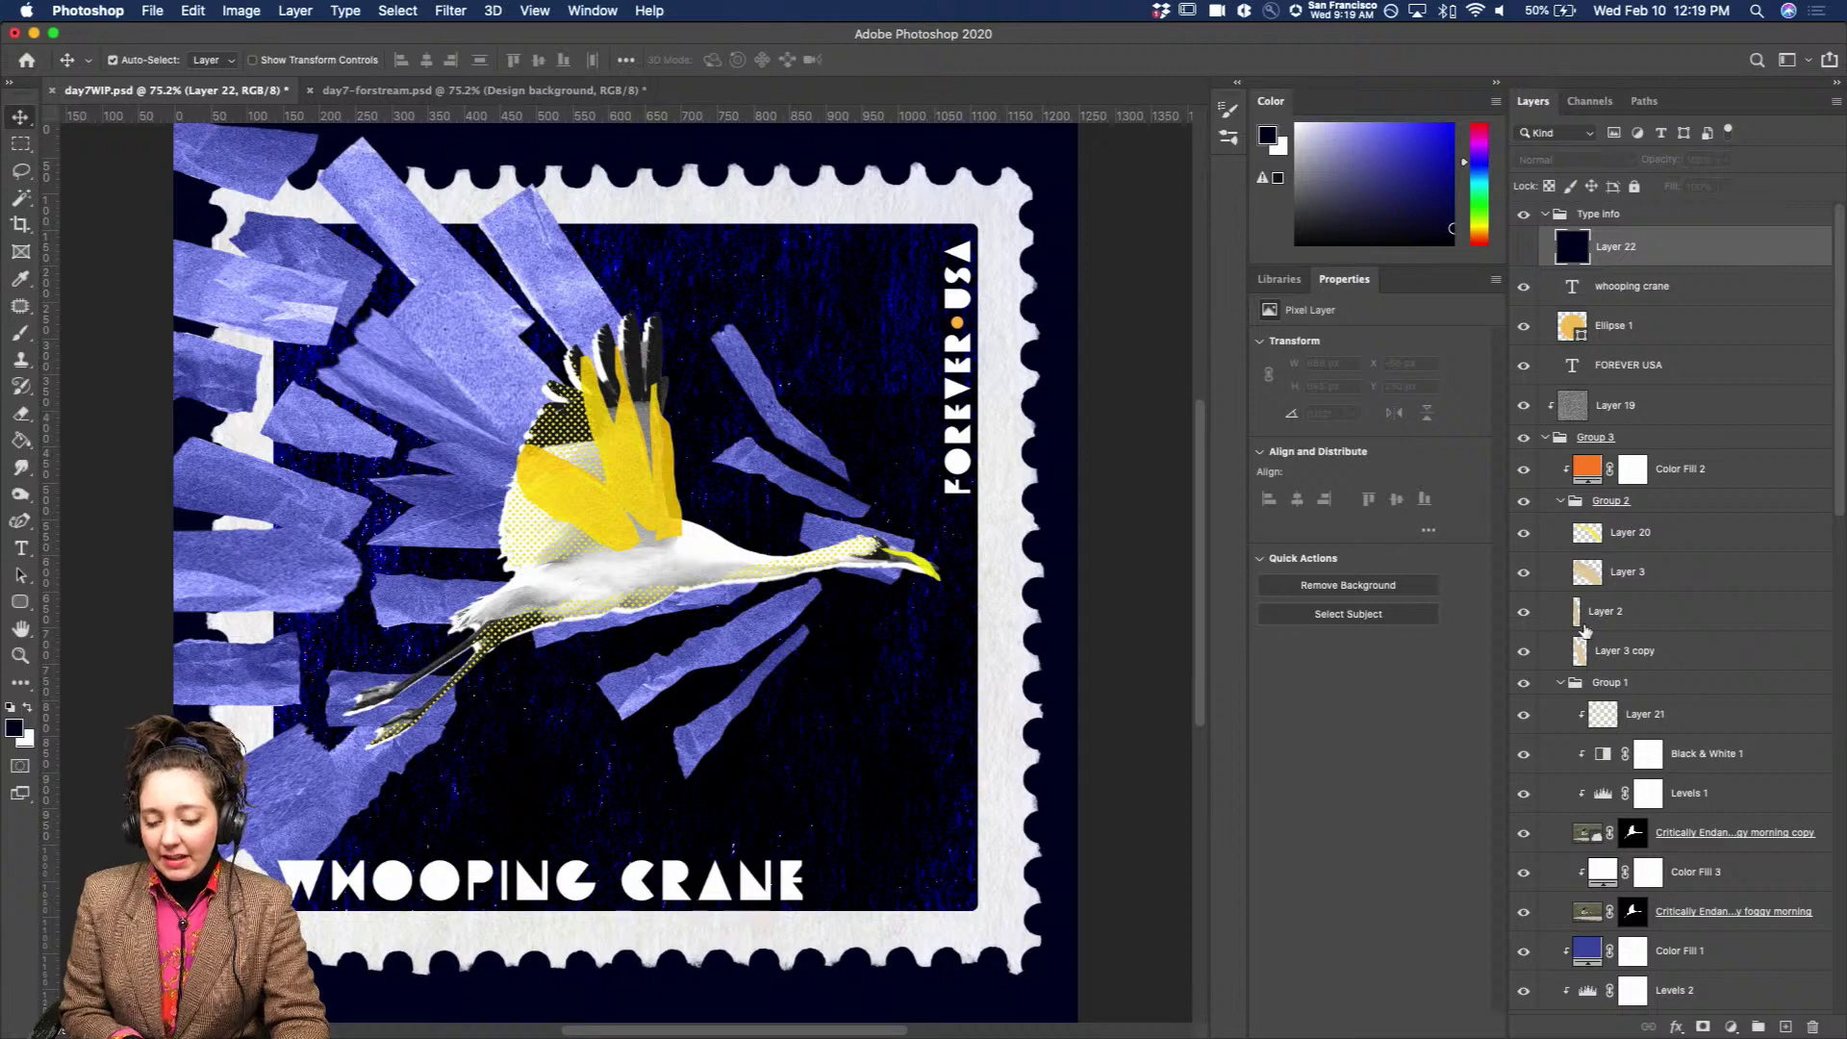
{"action": "scroll", "coordinate": [1585, 631], "scroll_direction": "down", "scroll_amount": 3}
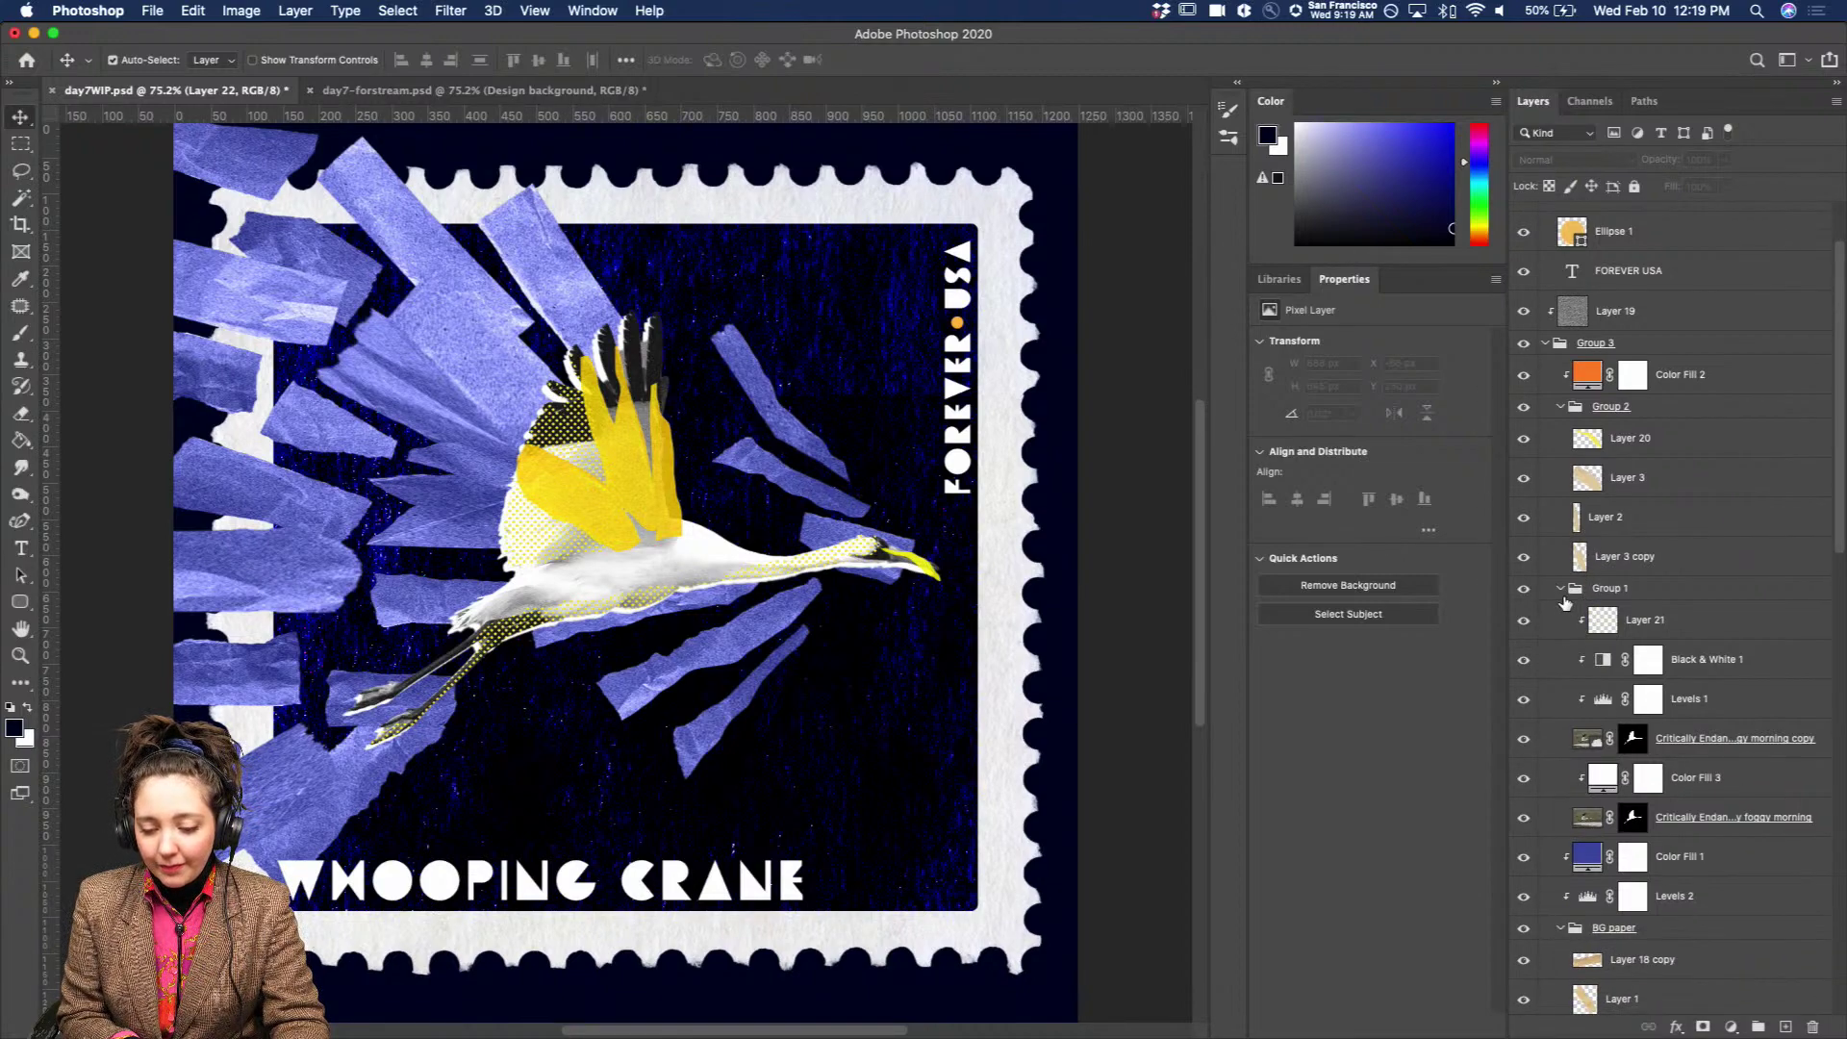
{"action": "left_click", "coordinate": [1578, 743]}
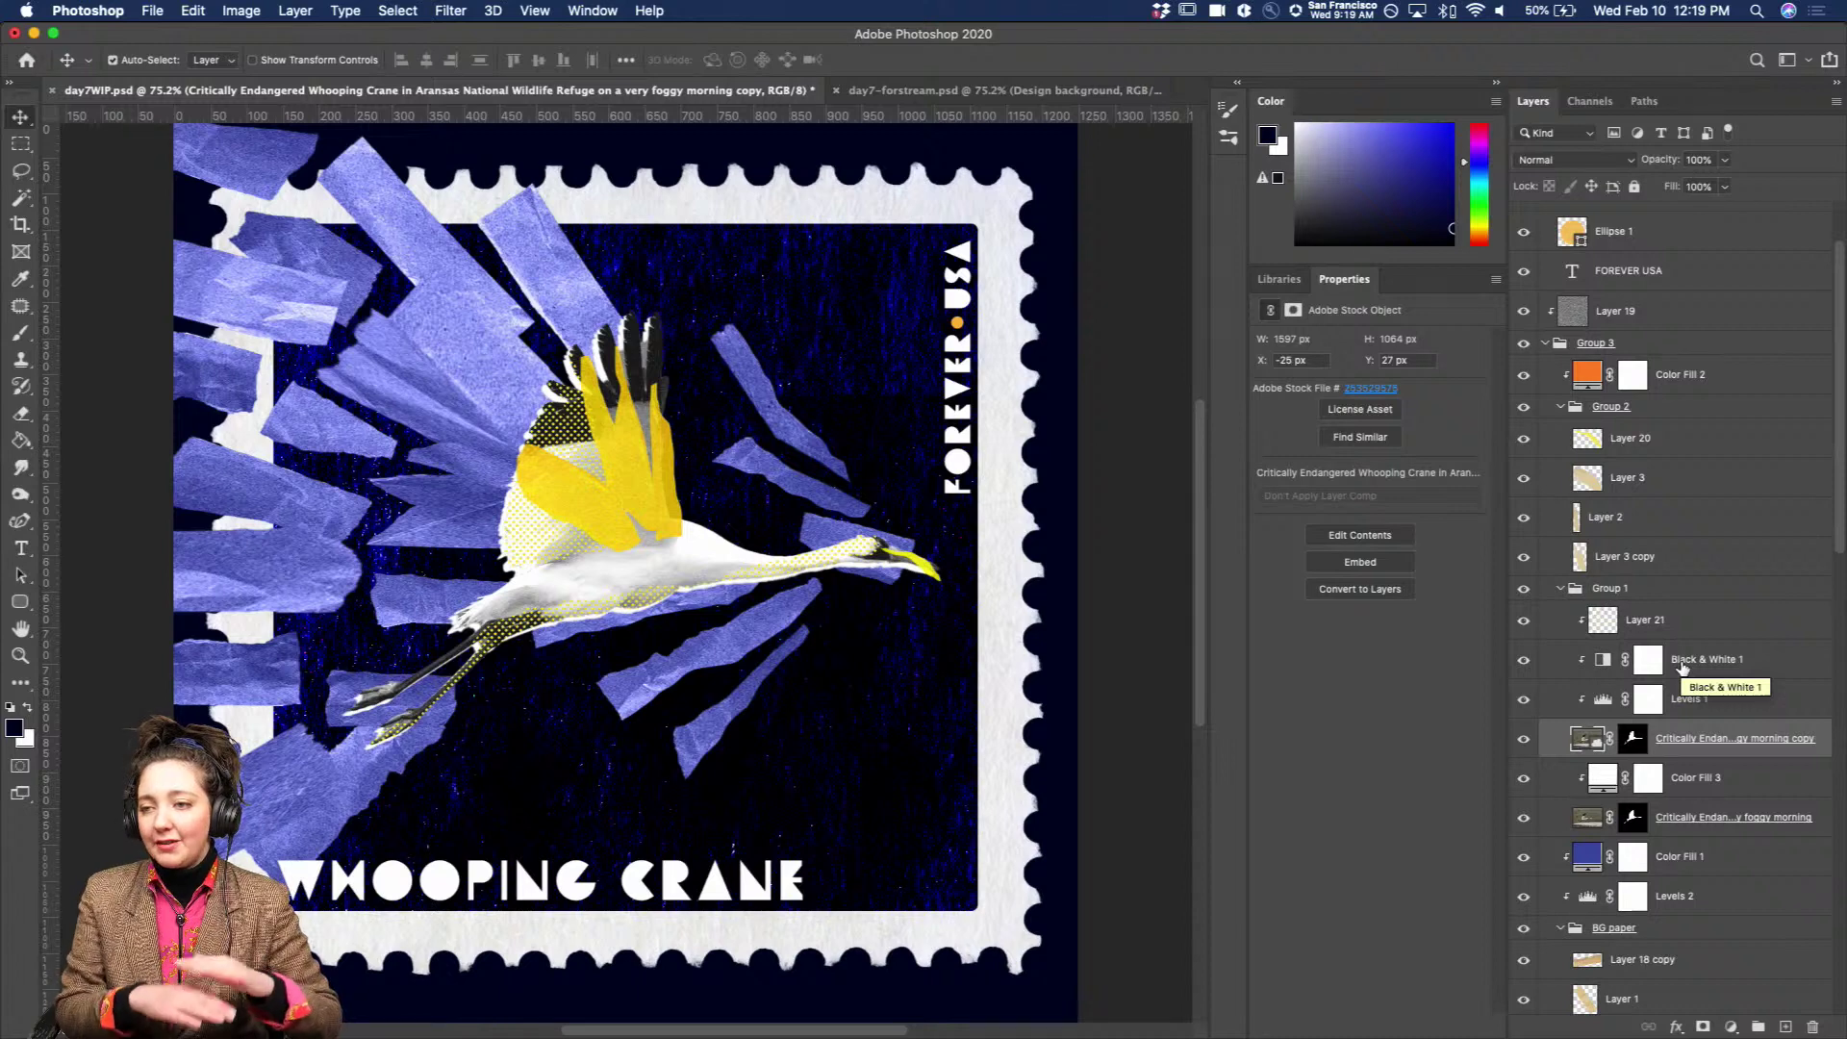
{"action": "left_click", "coordinate": [1631, 625]}
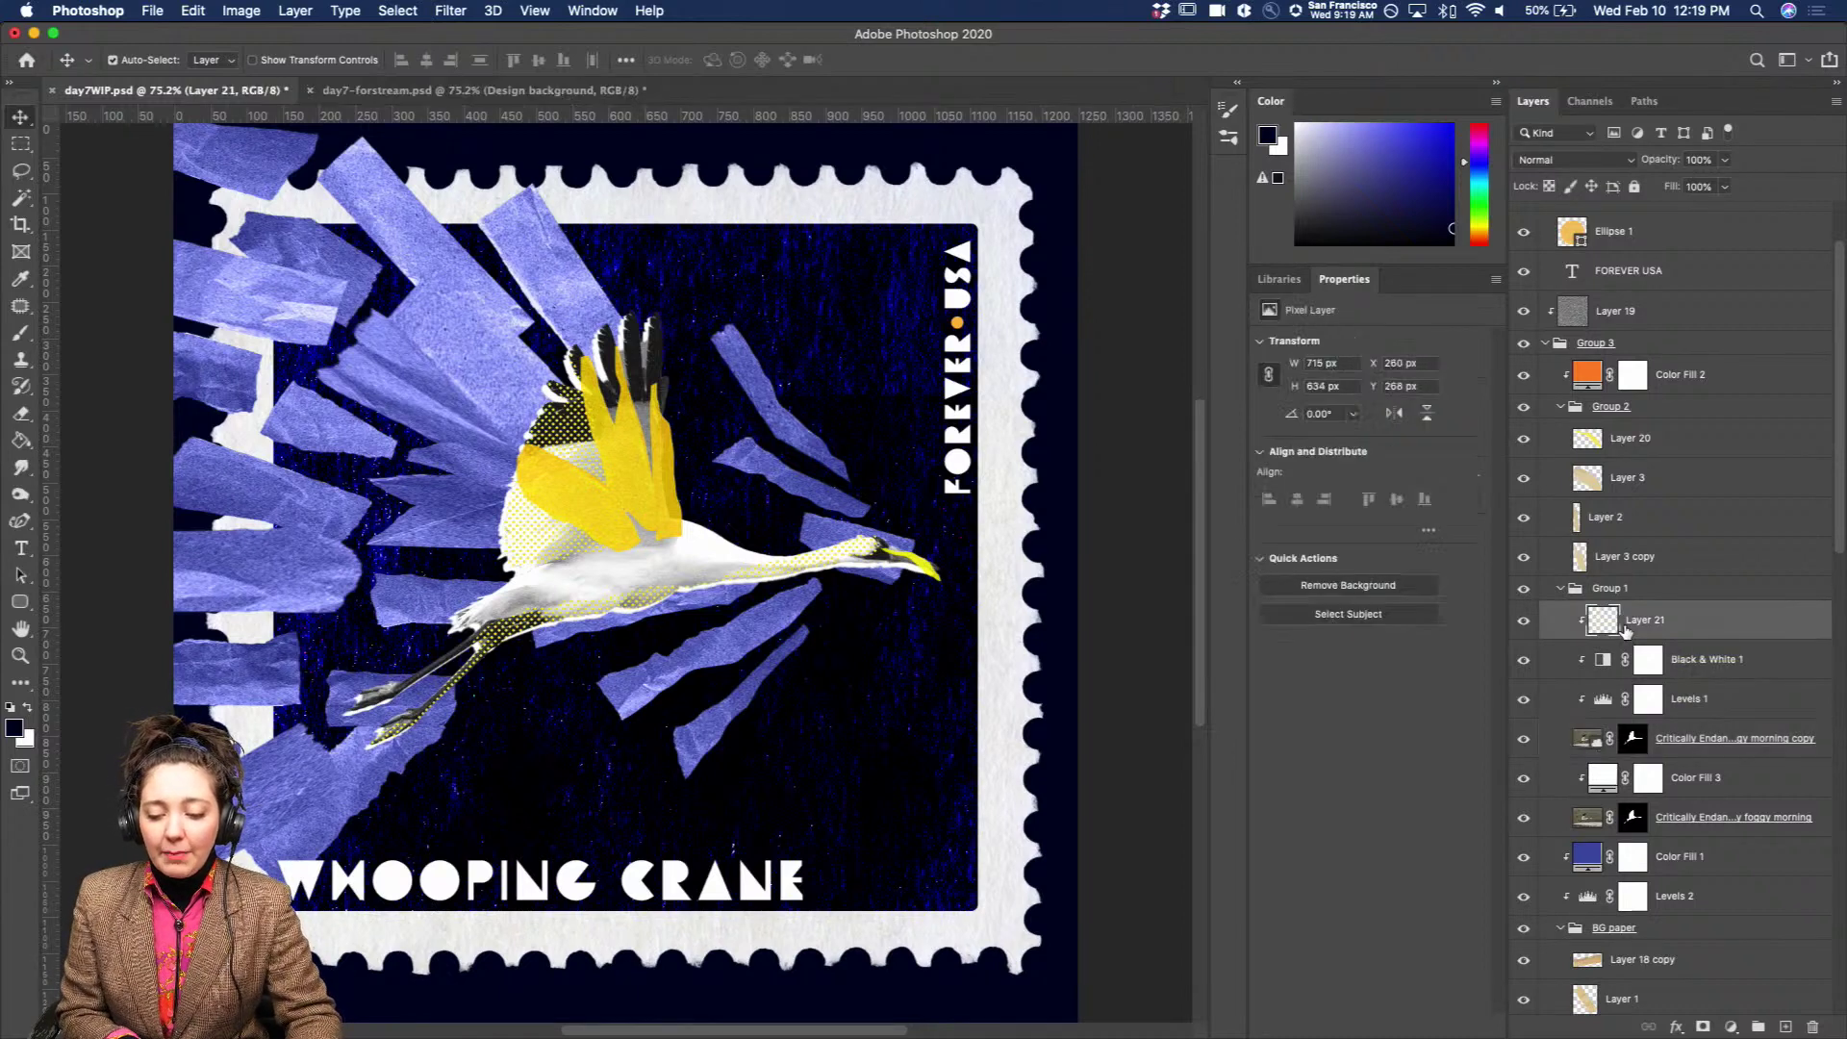
{"action": "left_click", "coordinate": [1521, 624]}
{"action": "left_click", "coordinate": [1522, 623]}
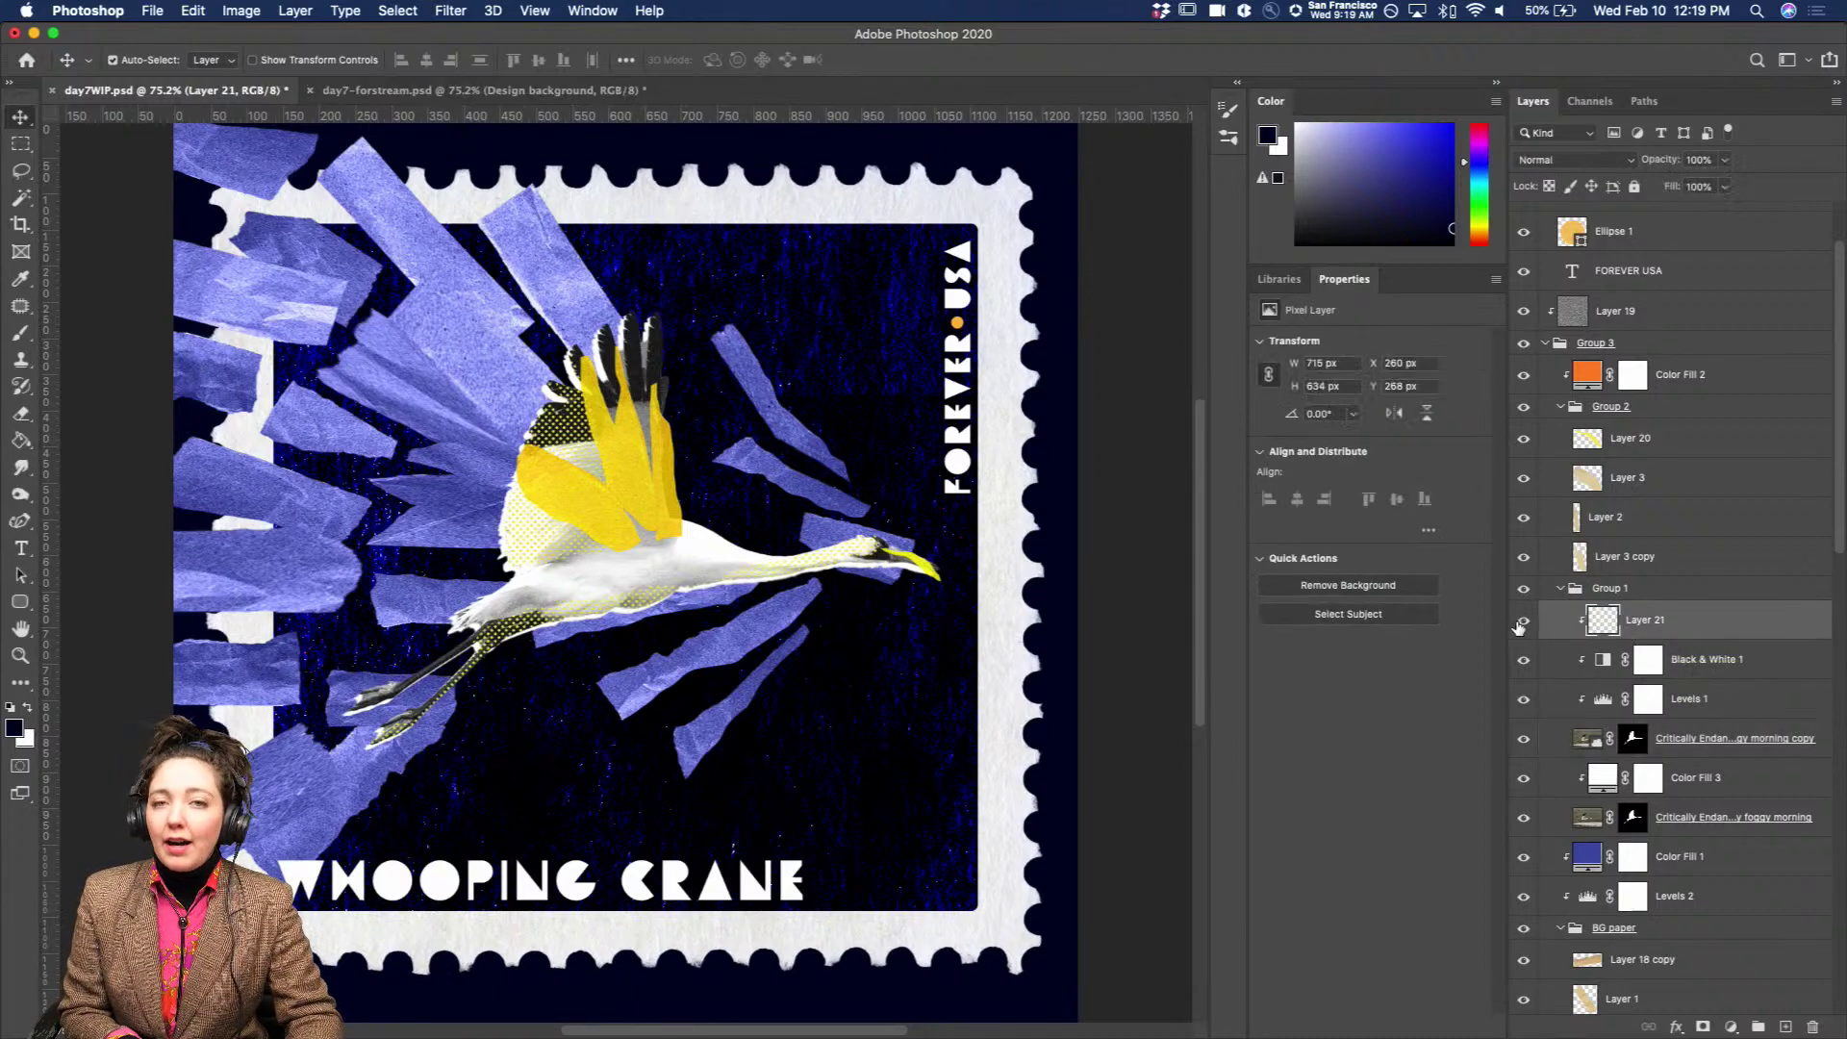
Choose the recent 50 px halftone dot preset for the Brush tool with Layer 21 active.
{"action": "key", "text": "super+equal"}
{"action": "key", "text": "super+equal"}
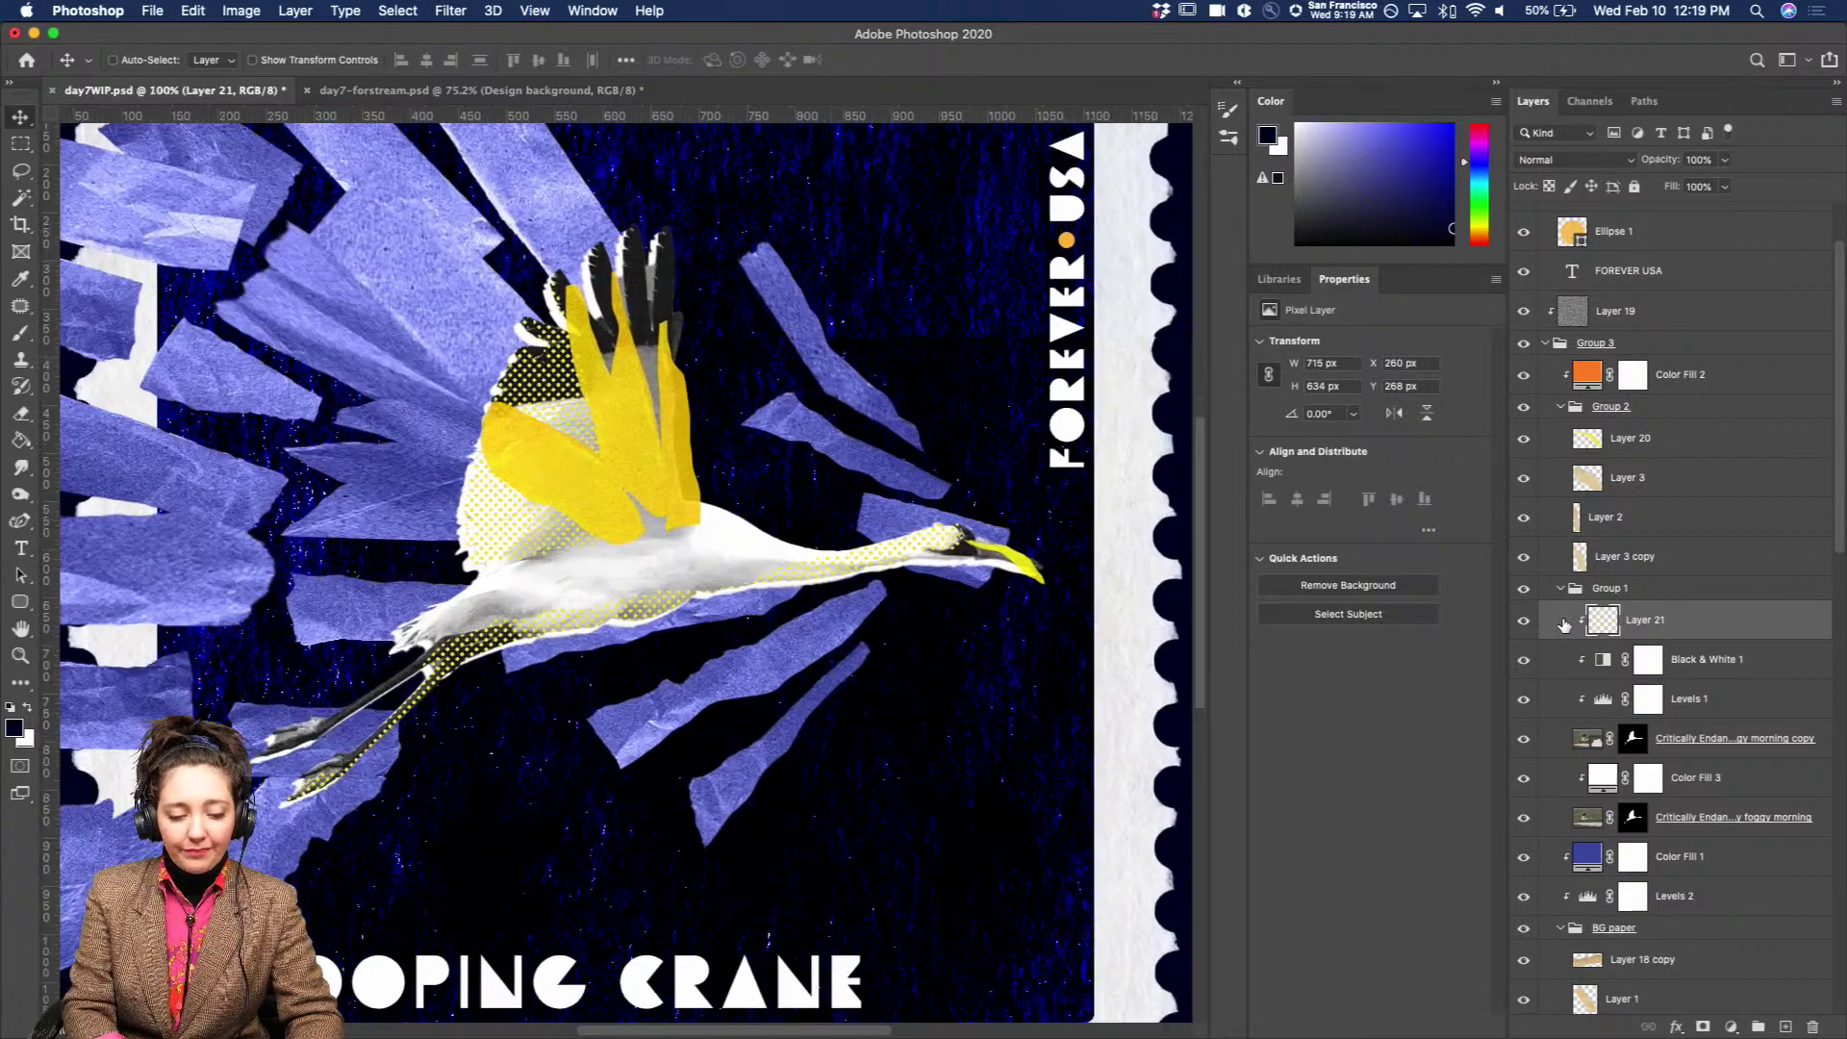
{"action": "key", "text": "b"}
{"action": "scroll", "coordinate": [707, 412], "scroll_direction": "left", "scroll_amount": 2}
{"action": "scroll", "coordinate": [707, 411], "scroll_direction": "up", "scroll_amount": 1}
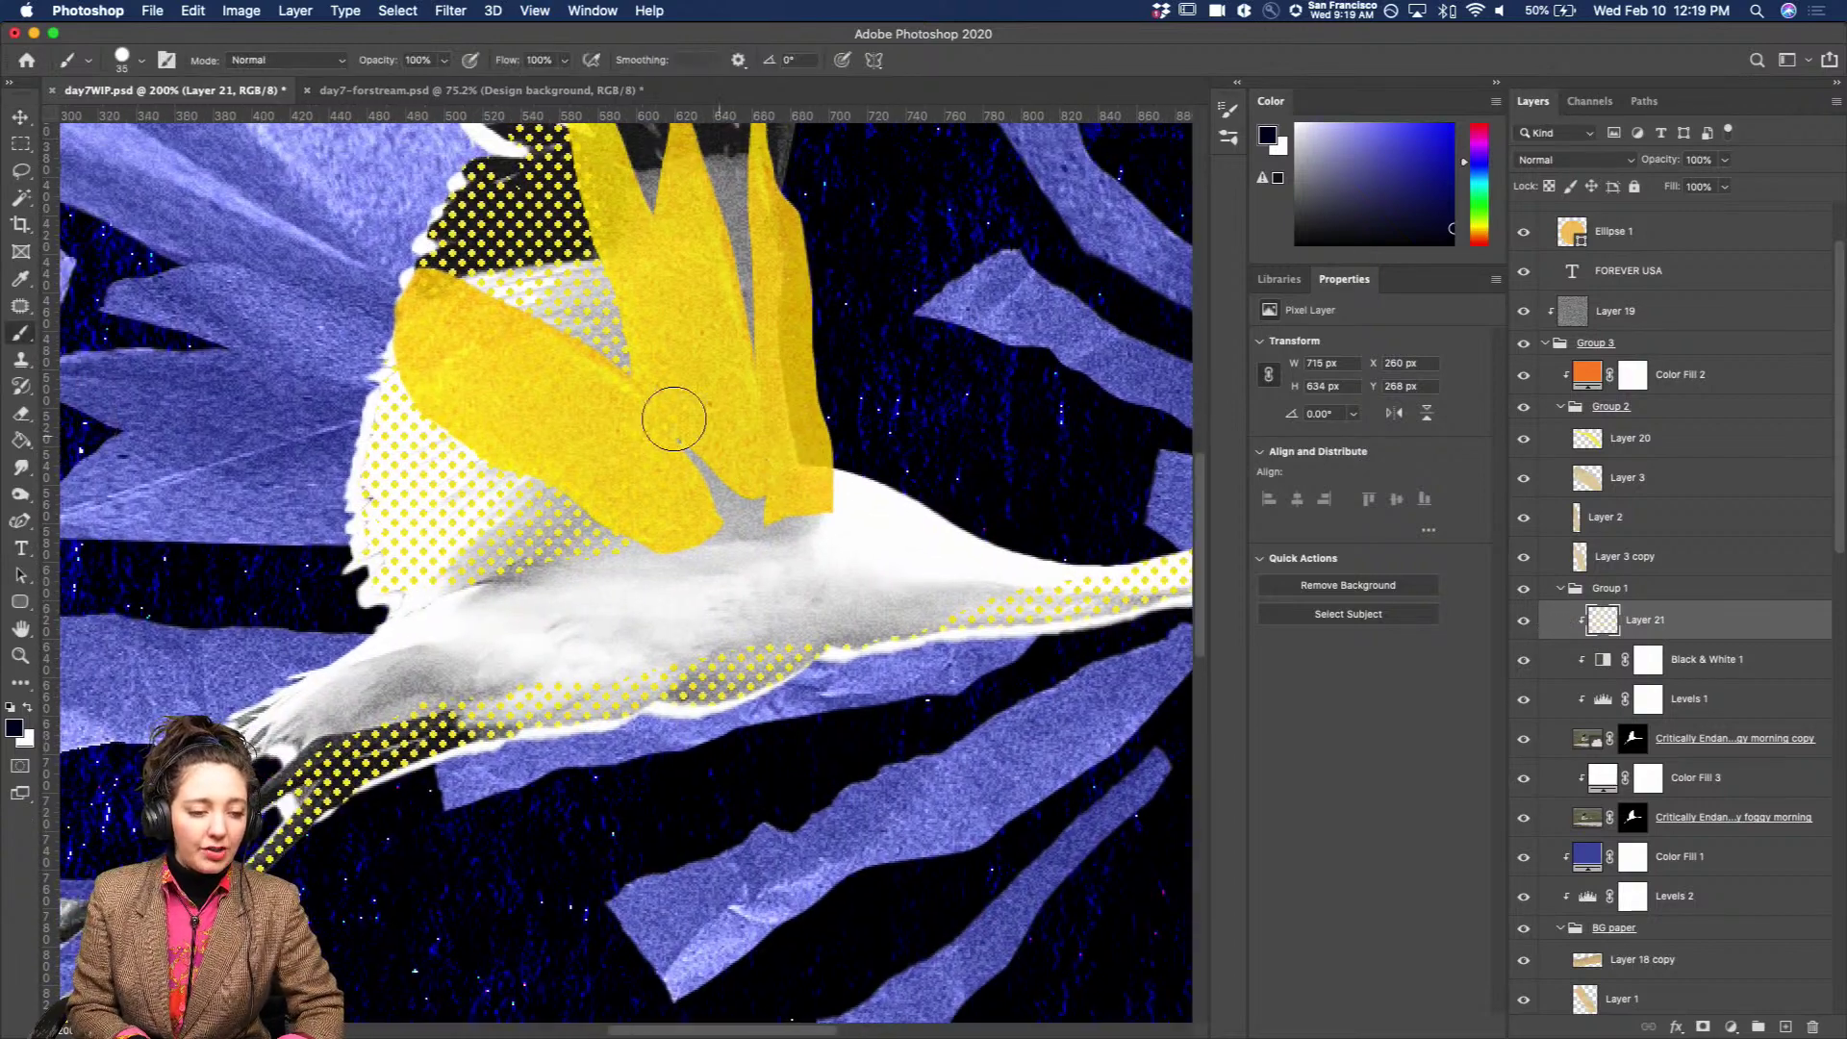
{"action": "left_click", "coordinate": [85, 61]}
{"action": "left_click", "coordinate": [123, 60]}
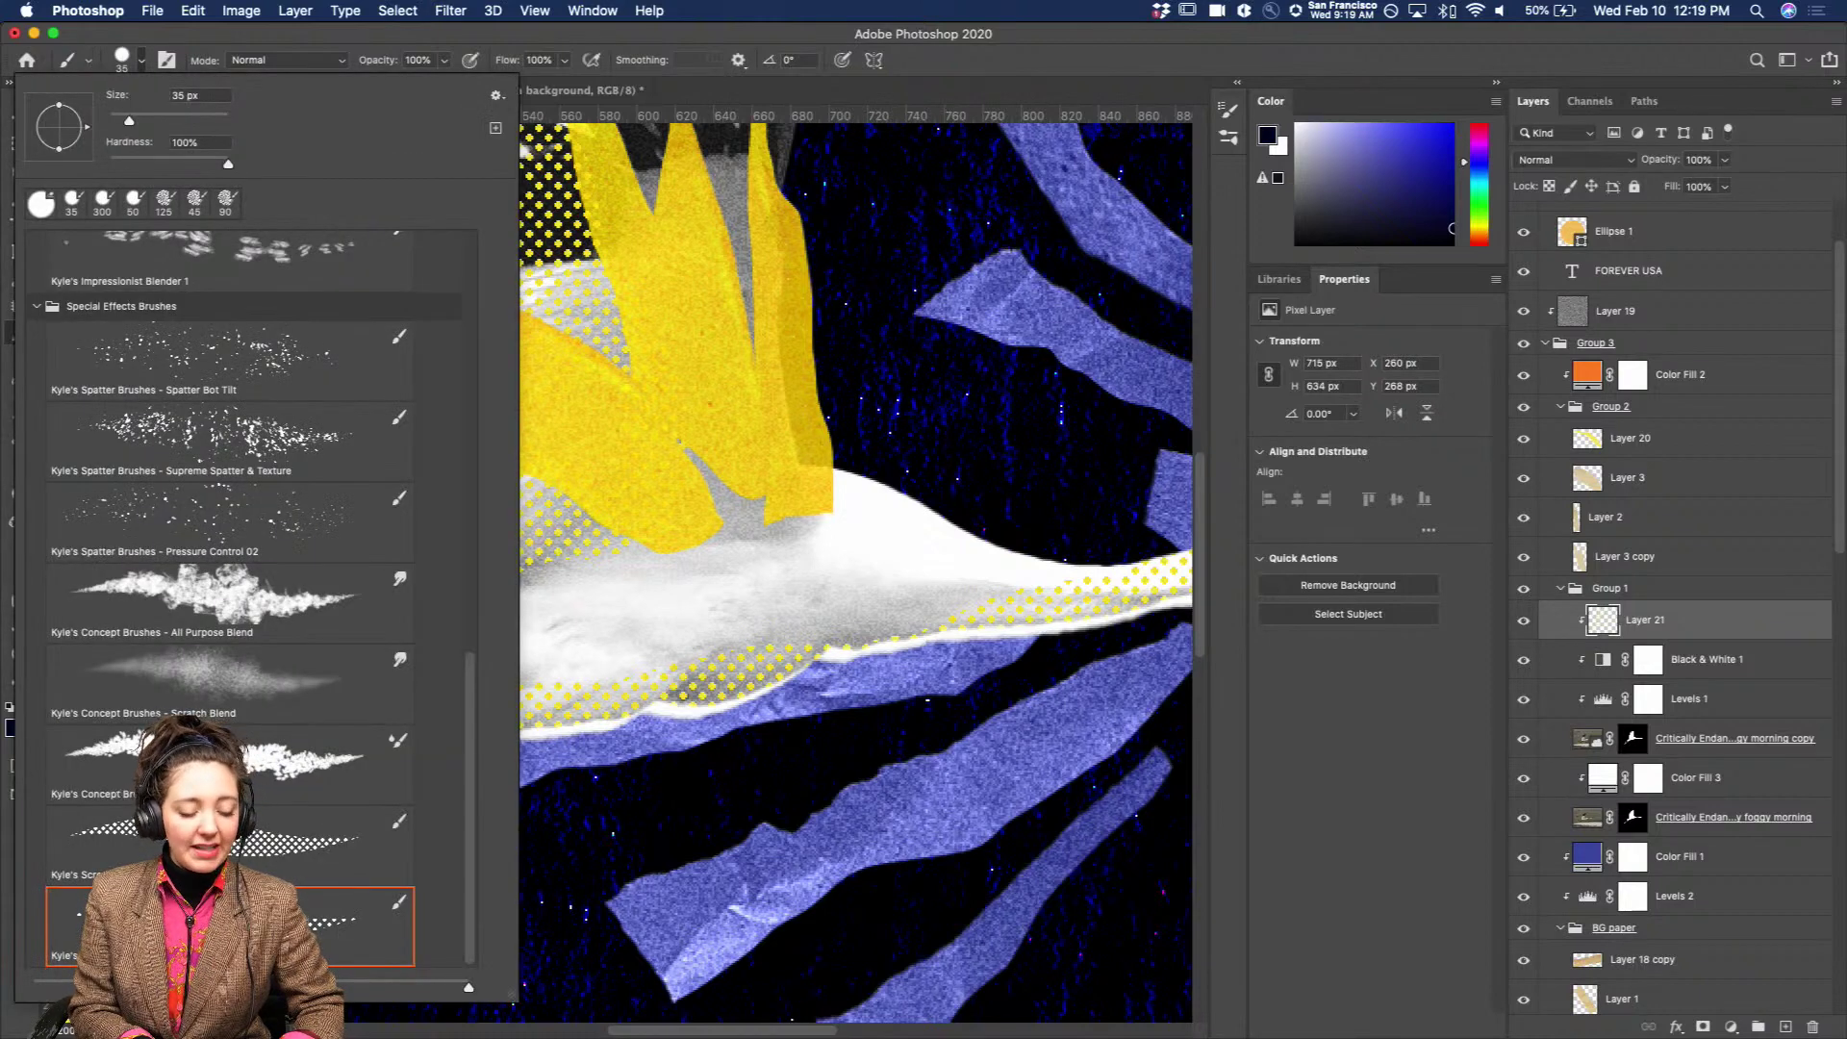
{"action": "left_click", "coordinate": [132, 200]}
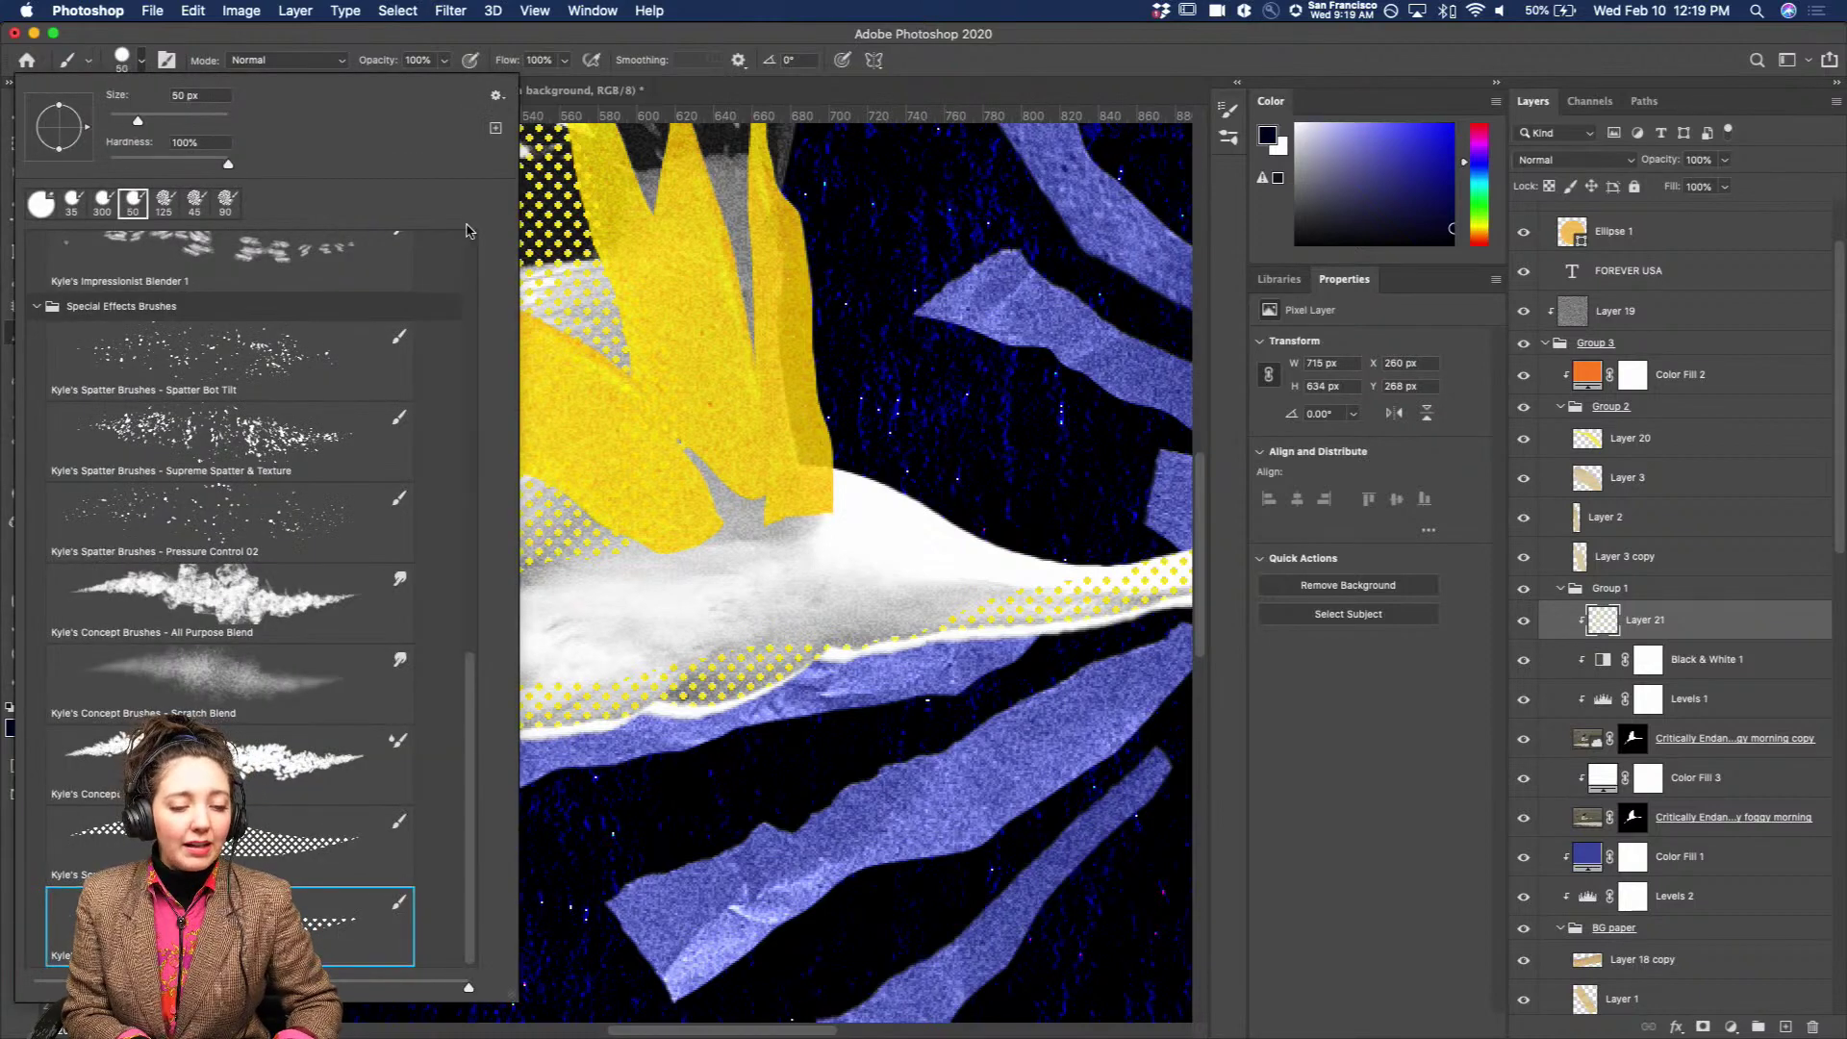
{"action": "left_click", "coordinate": [452, 48]}
Try painting dark halftone dots across the crane's body on Layer 21, and undo the stroke.
{"action": "scroll", "coordinate": [706, 320], "scroll_direction": "right", "scroll_amount": 5}
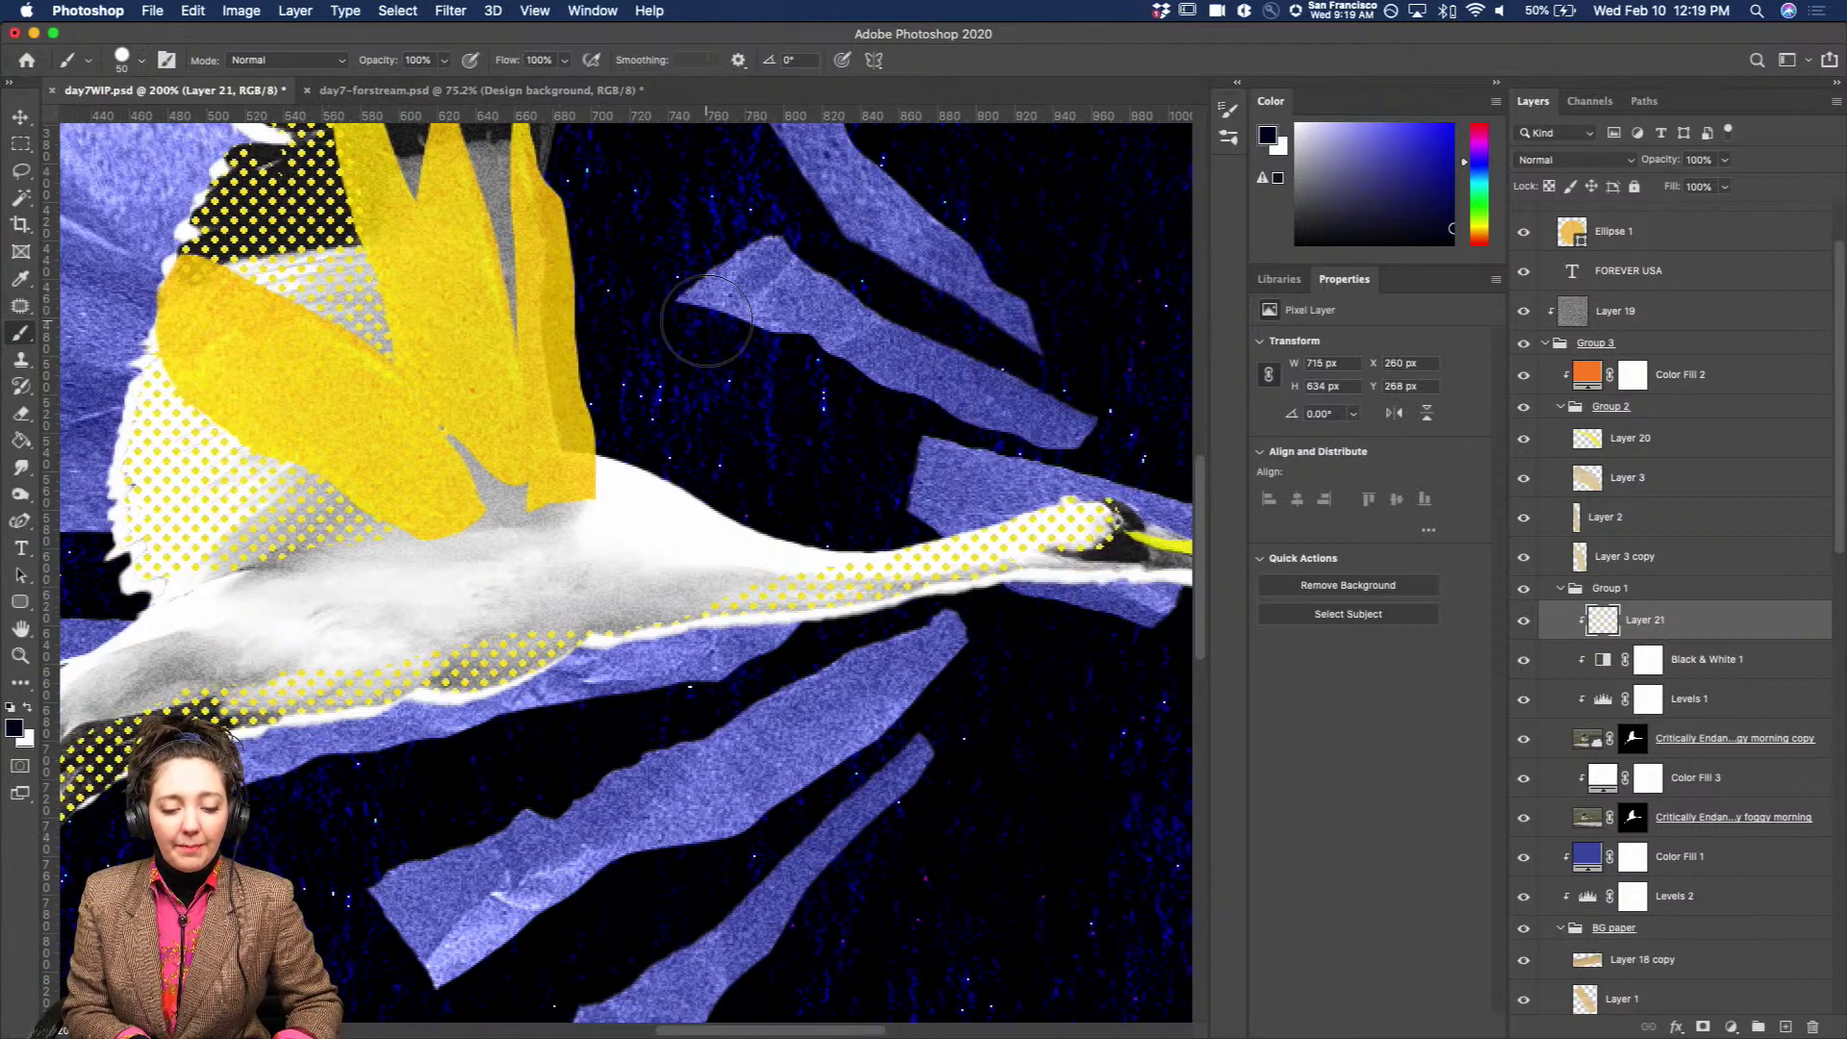
{"action": "mouse_move", "coordinate": [639, 565]}
{"action": "left_mouse_down"}
{"action": "mouse_move", "coordinate": [701, 530]}
{"action": "mouse_move", "coordinate": [663, 506]}
{"action": "mouse_move", "coordinate": [511, 573]}
{"action": "mouse_move", "coordinate": [399, 536]}
{"action": "mouse_move", "coordinate": [205, 646]}
{"action": "mouse_move", "coordinate": [115, 633]}
{"action": "mouse_move", "coordinate": [518, 583]}
{"action": "mouse_move", "coordinate": [876, 499]}
{"action": "mouse_move", "coordinate": [731, 554]}
{"action": "left_mouse_up"}
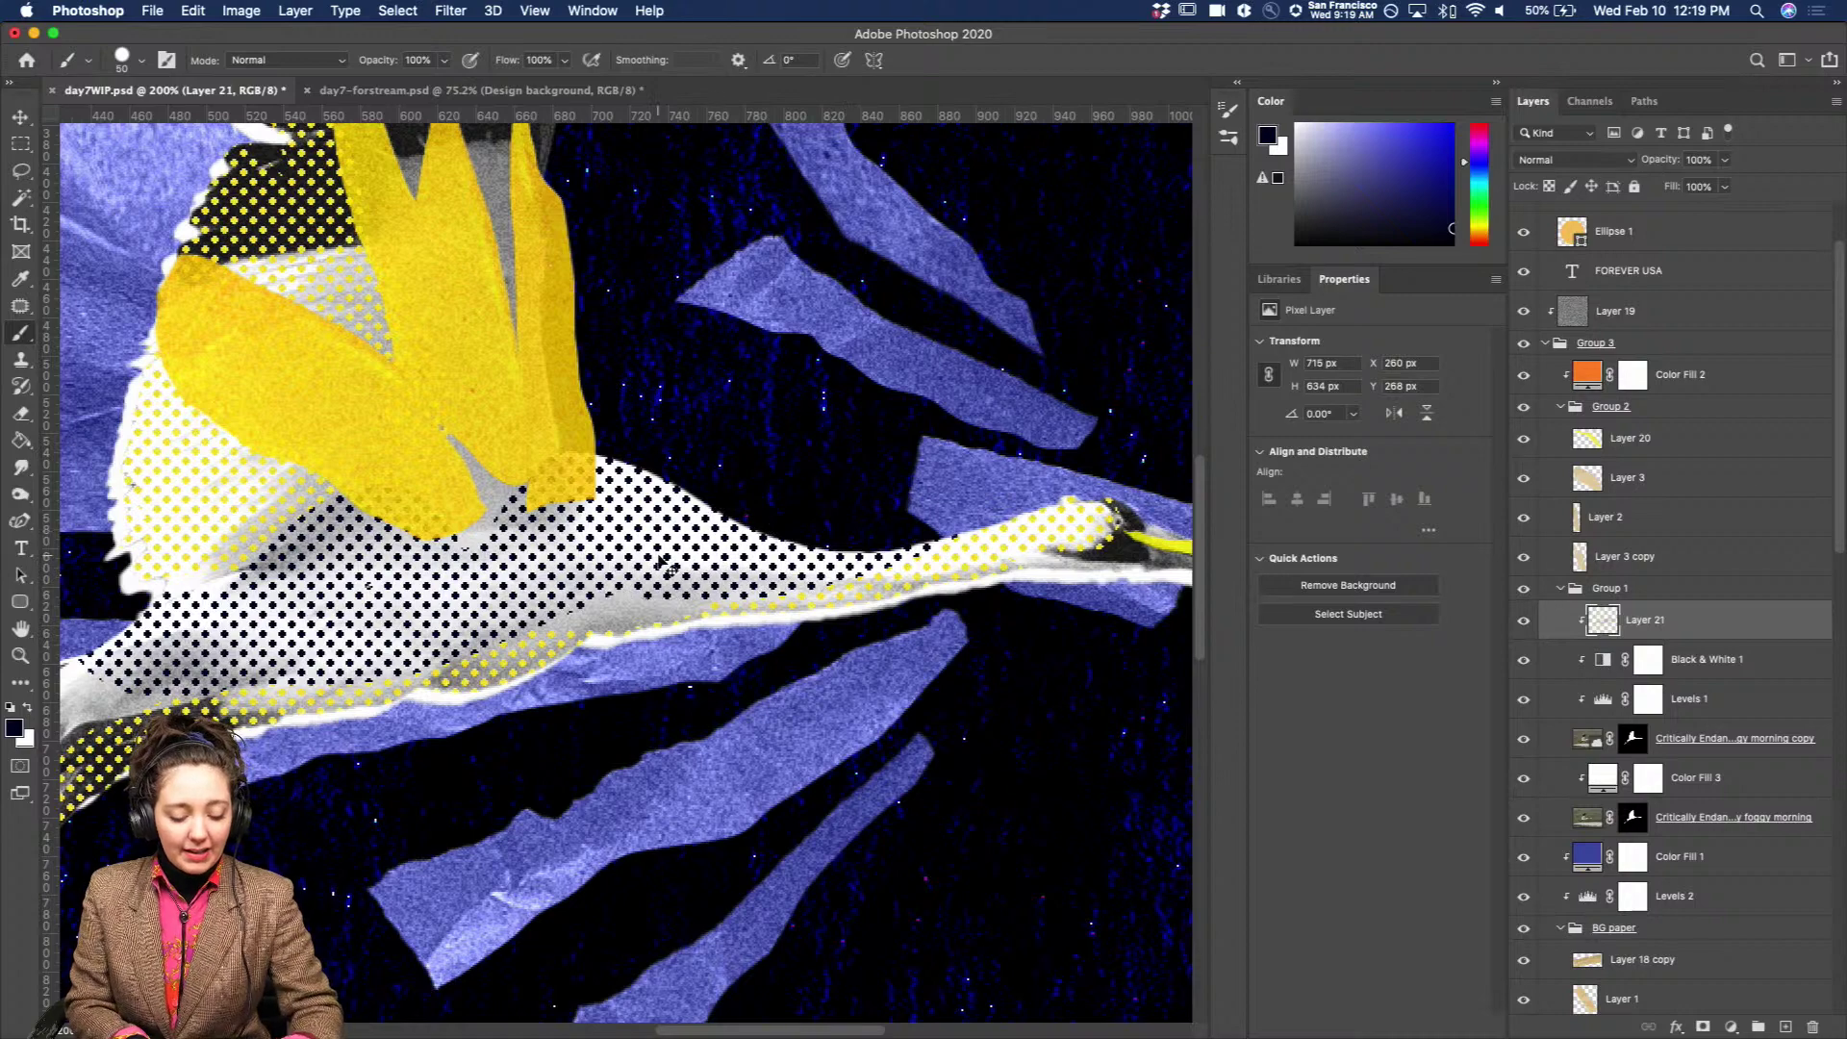
{"action": "key", "text": "super+z"}
Examine the halftone shading on the crane's body, legs and wing and the torn paper pieces around it.
{"action": "scroll", "coordinate": [660, 577], "scroll_direction": "left", "scroll_amount": 5}
{"action": "scroll", "coordinate": [660, 577], "scroll_direction": "down", "scroll_amount": 2}
{"action": "scroll", "coordinate": [627, 631], "scroll_direction": "left", "scroll_amount": 5}
{"action": "scroll", "coordinate": [627, 631], "scroll_direction": "down", "scroll_amount": 4}
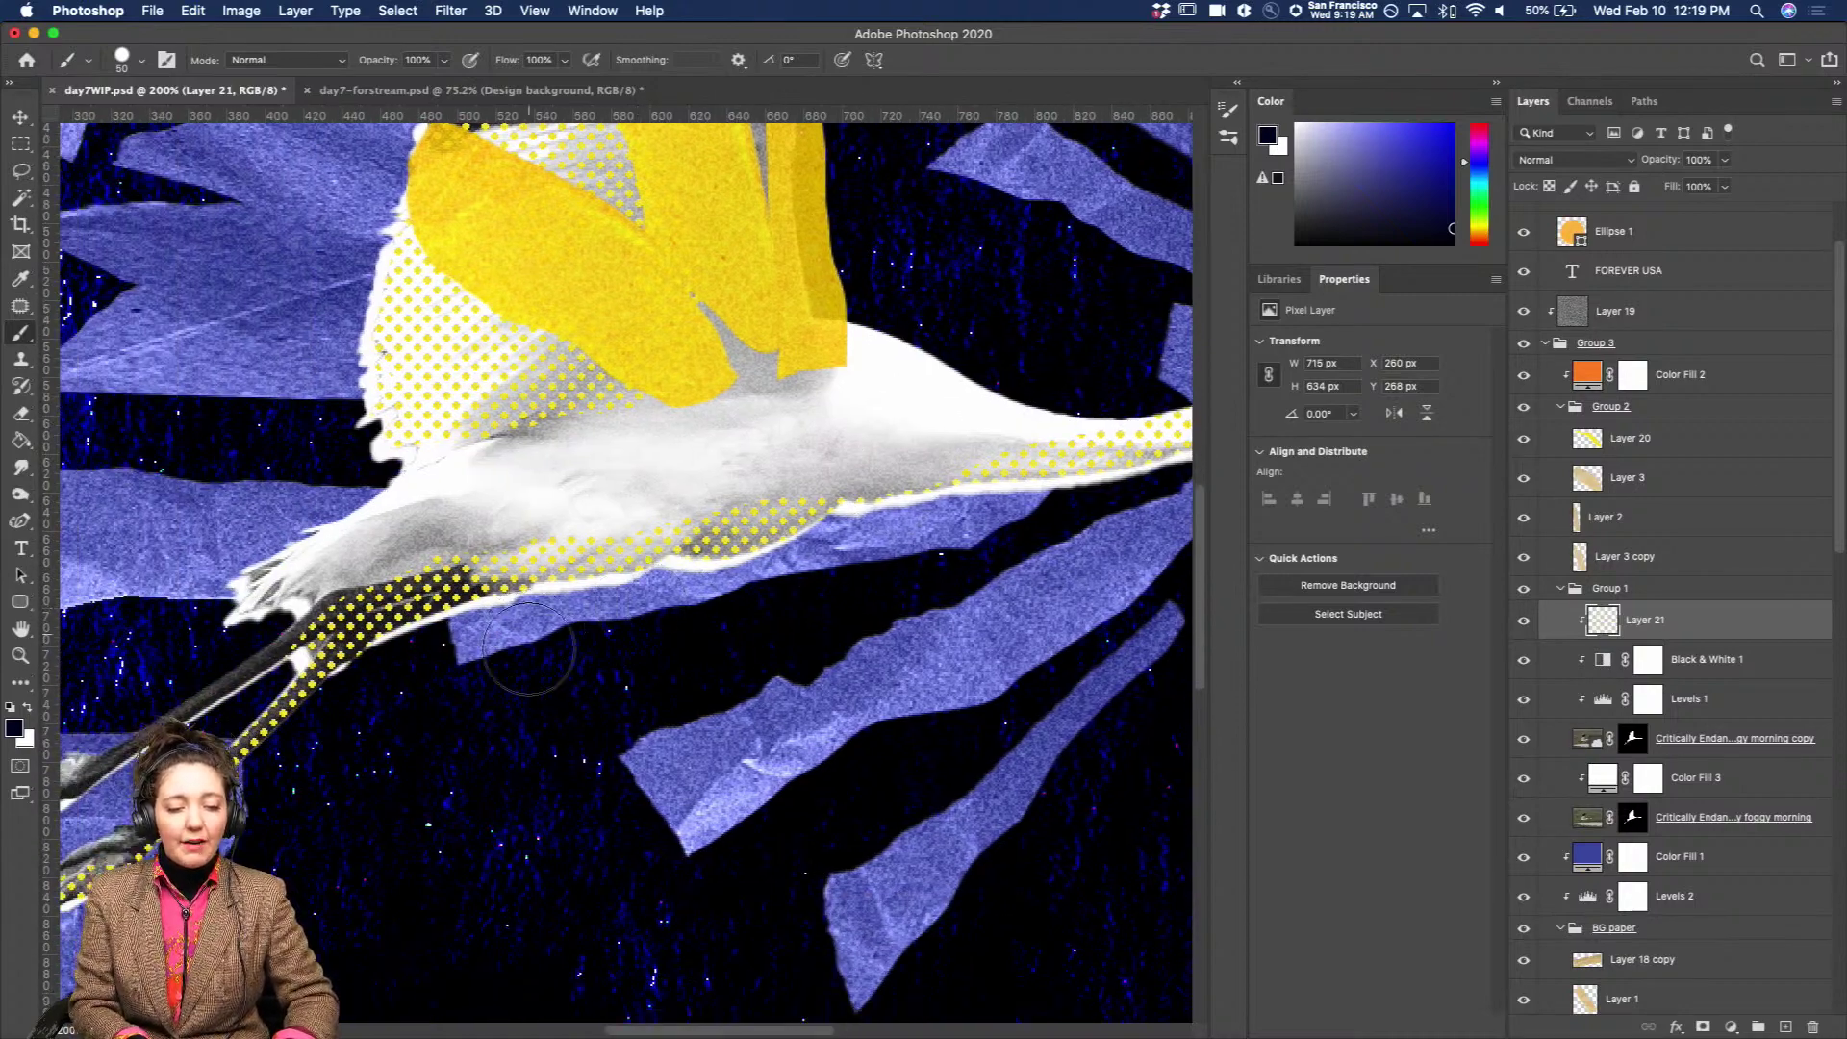
{"action": "key", "text": "super+minus"}
{"action": "key", "text": "super+minus"}
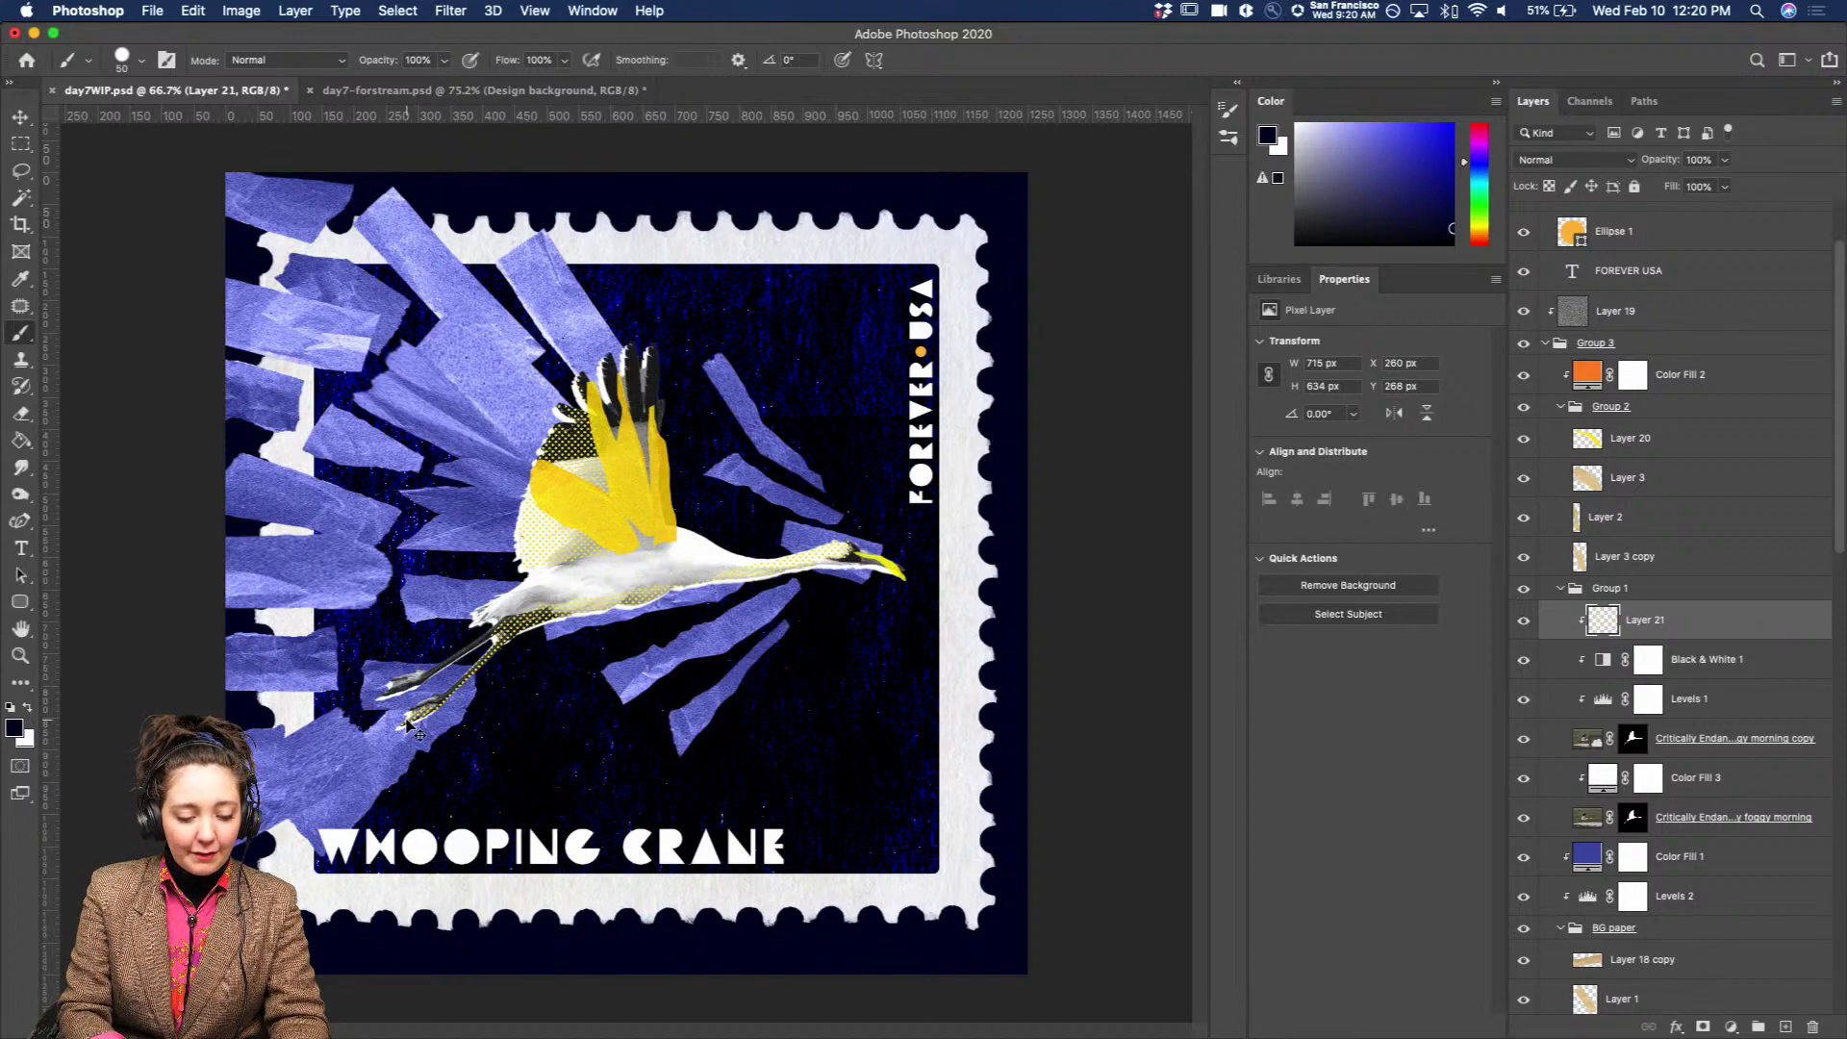
{"action": "scroll", "coordinate": [407, 724], "scroll_direction": "up", "scroll_amount": 1}
{"action": "scroll", "coordinate": [412, 754], "scroll_direction": "down", "scroll_amount": 3}
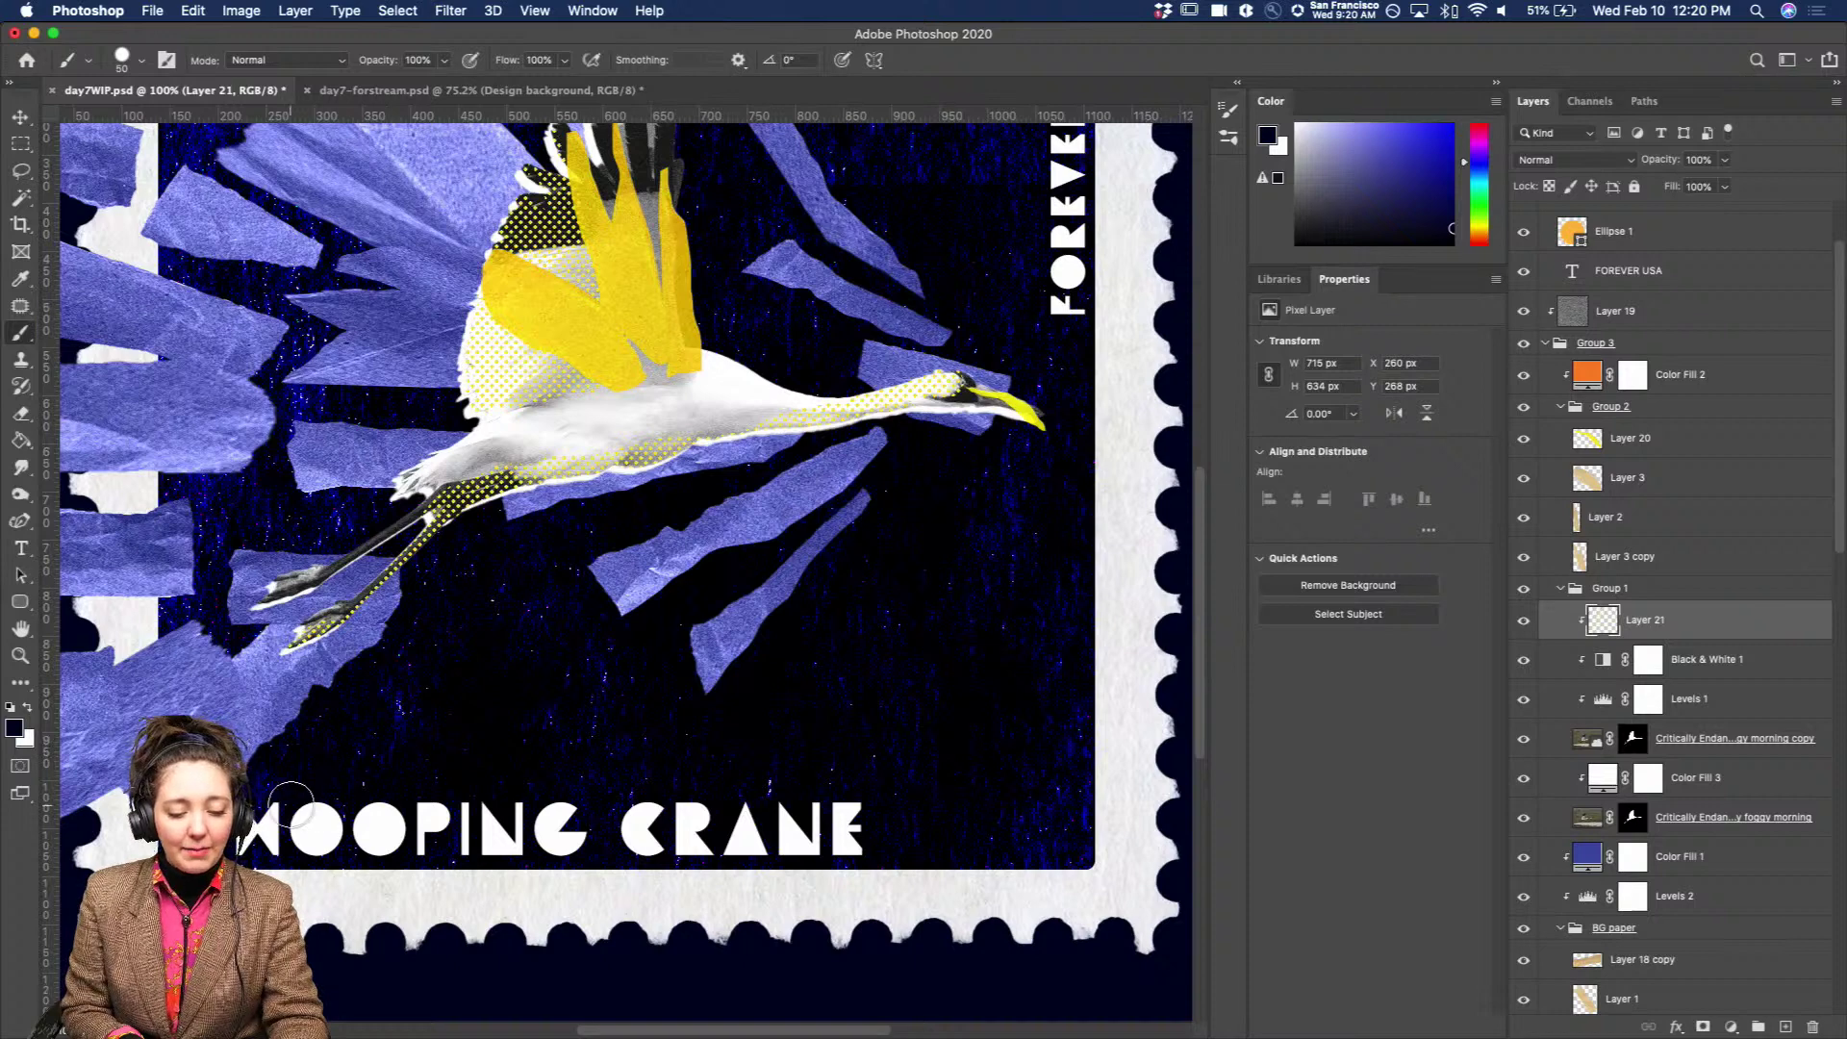
{"action": "scroll", "coordinate": [454, 657], "scroll_direction": "up", "scroll_amount": 1}
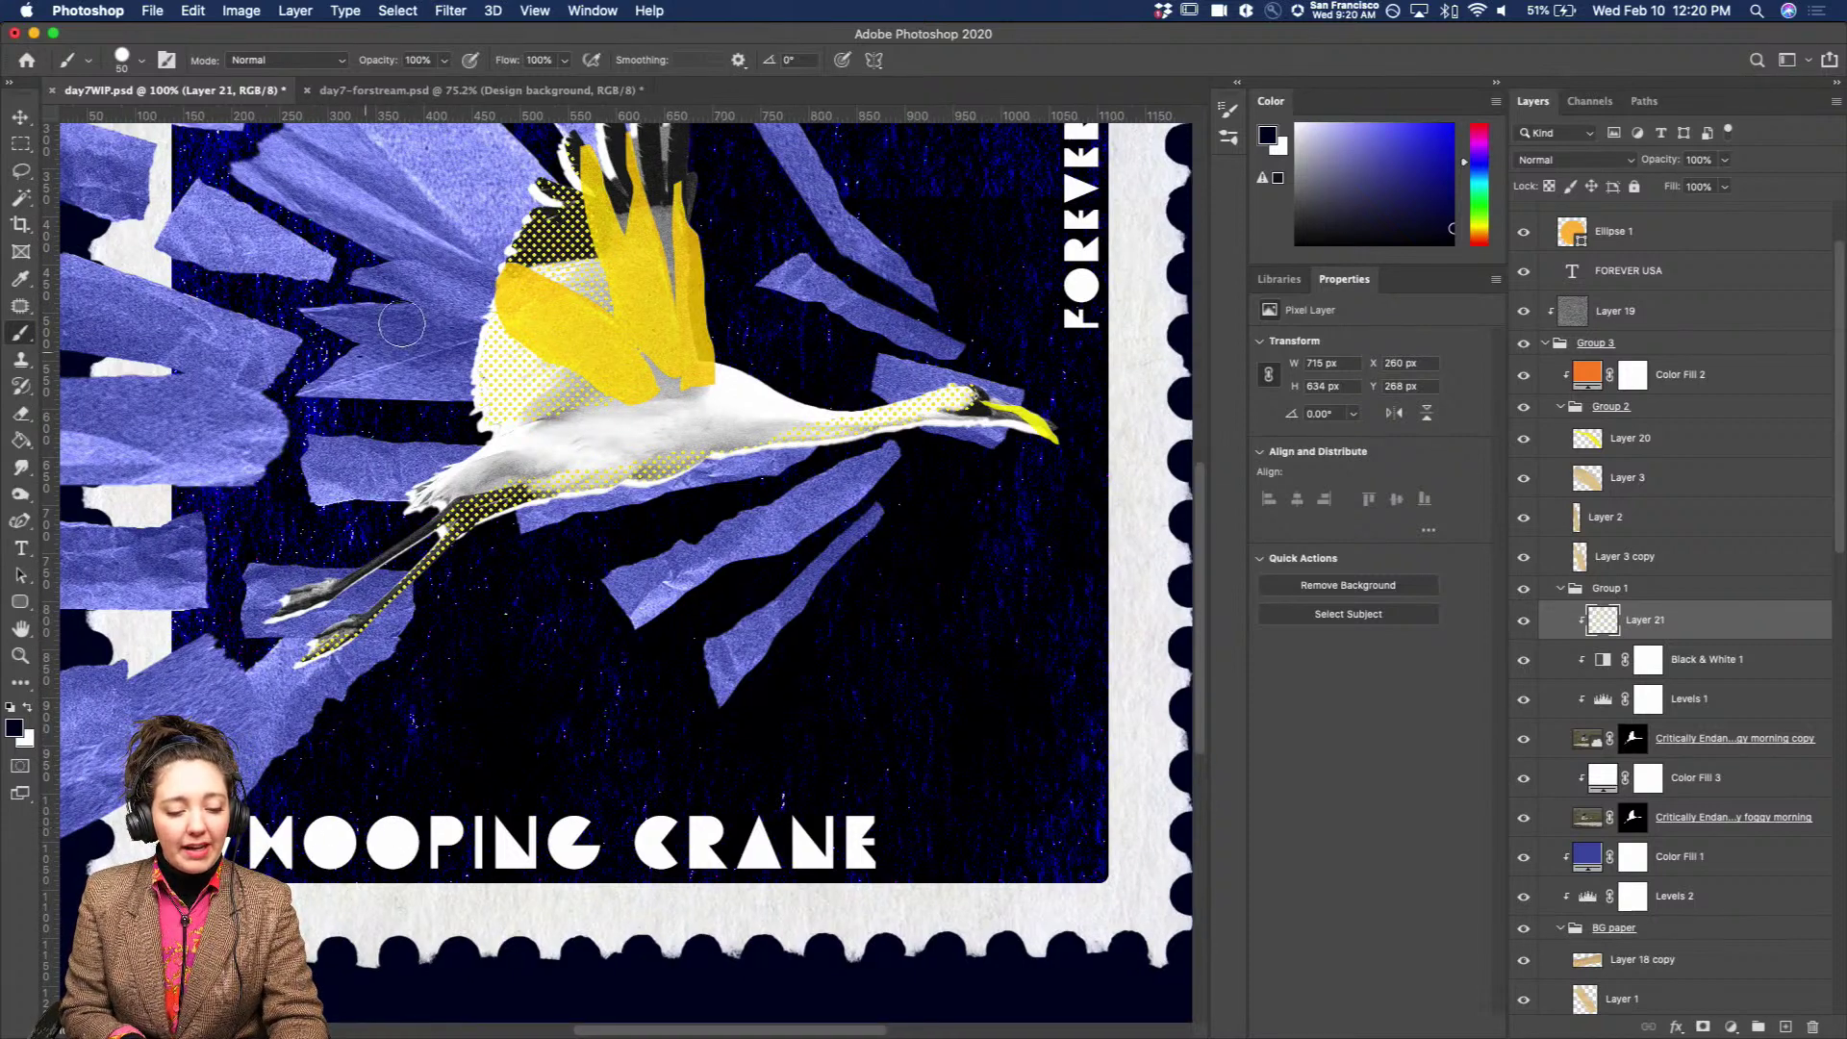
{"action": "scroll", "coordinate": [626, 445], "scroll_direction": "up", "scroll_amount": 5}
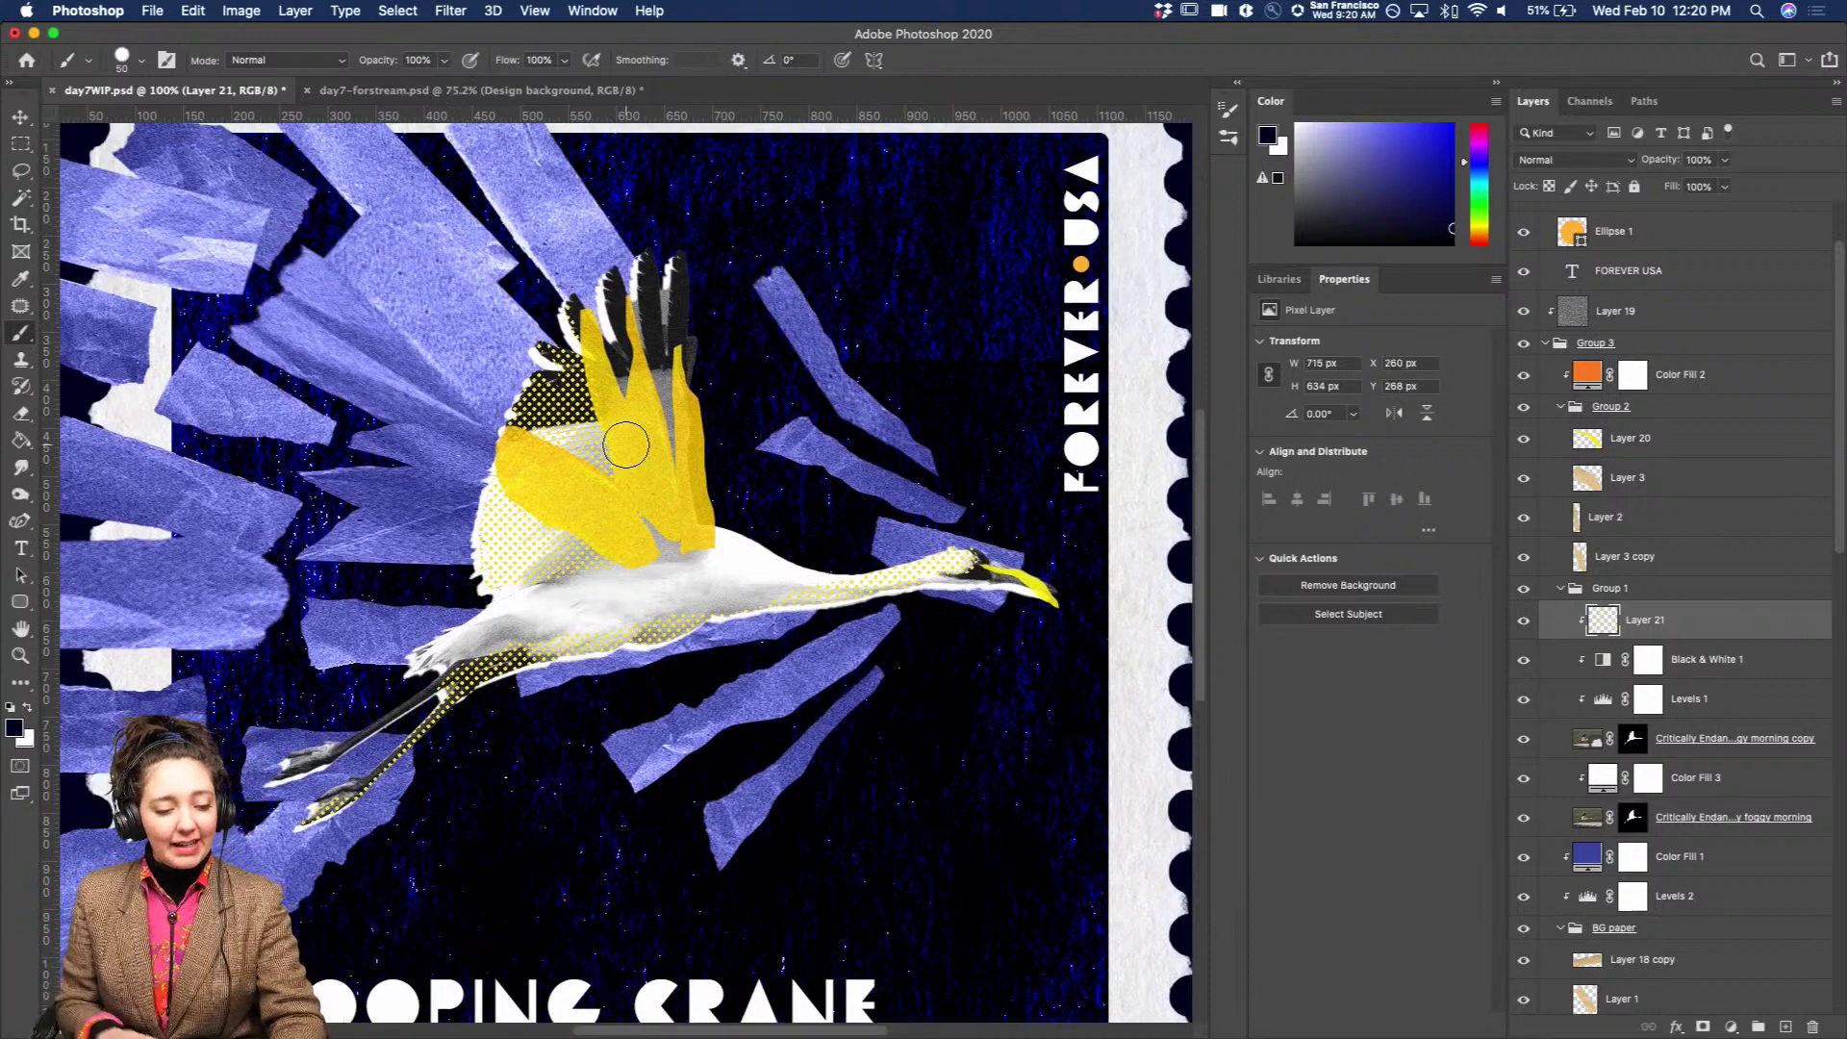
{"action": "scroll", "coordinate": [577, 494], "scroll_direction": "down", "scroll_amount": 4}
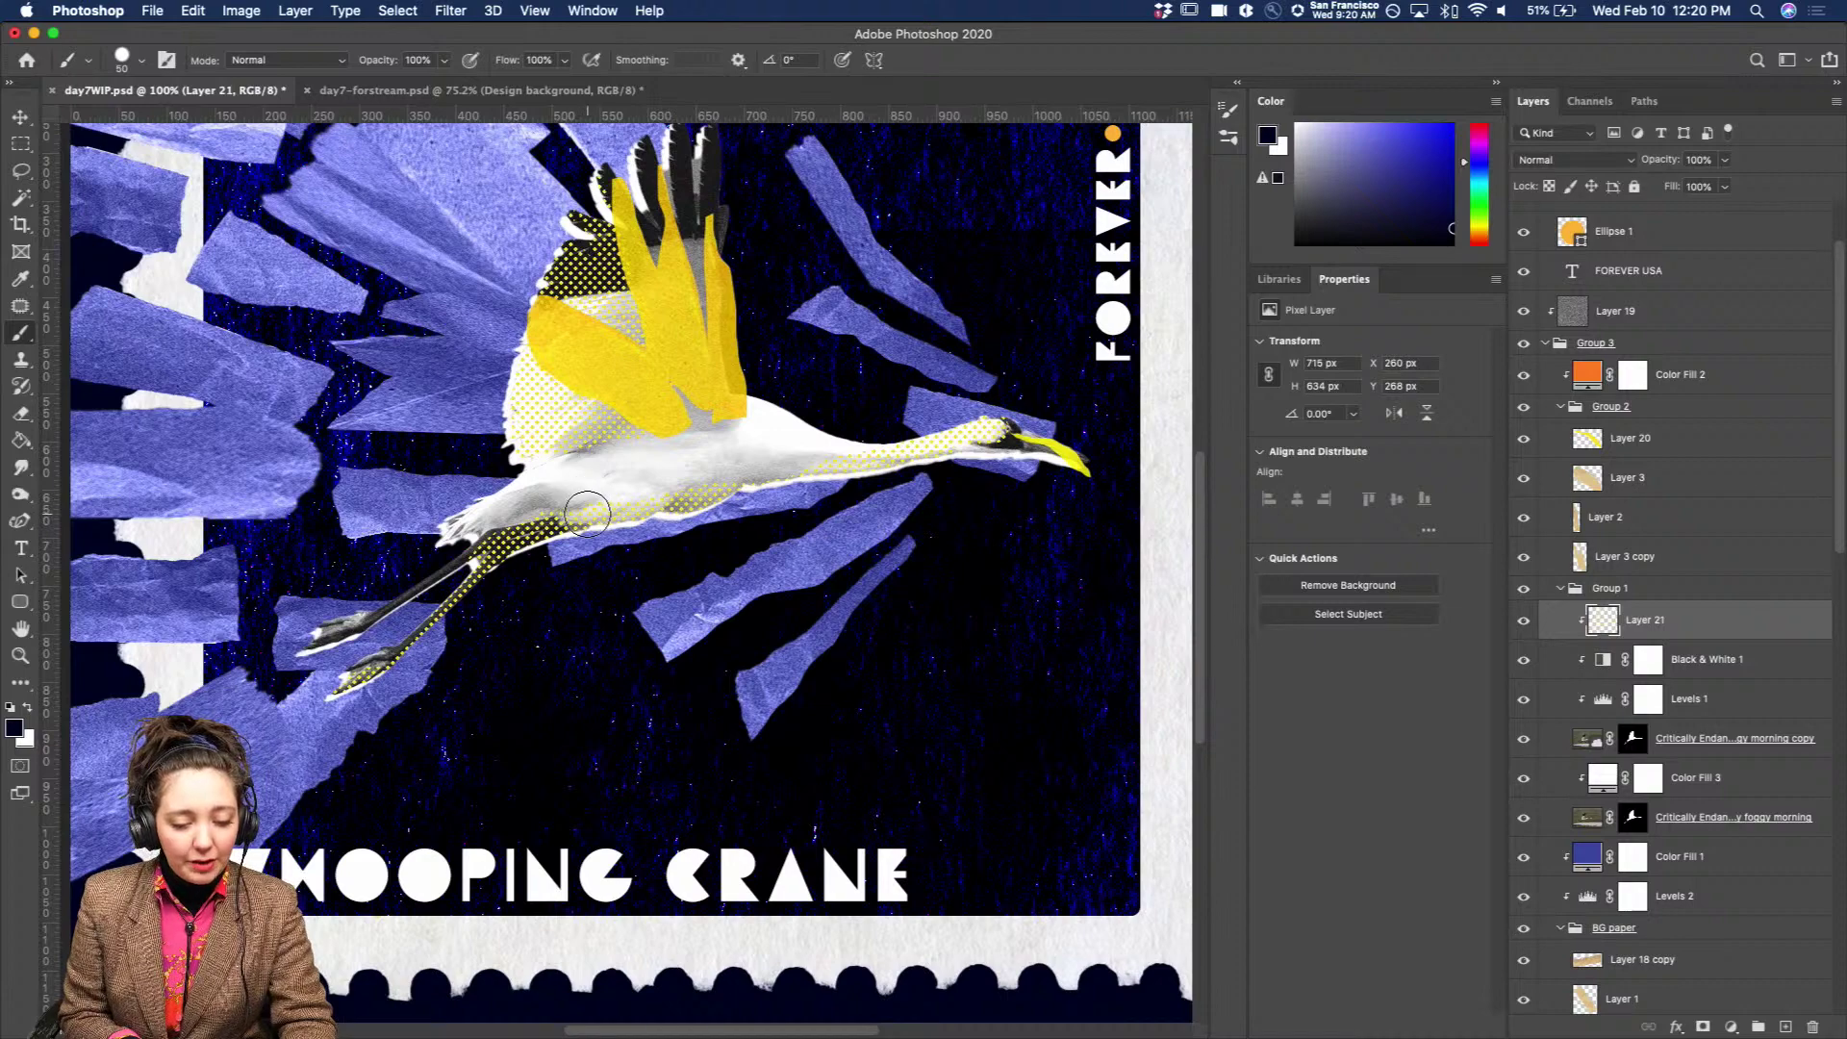
{"action": "scroll", "coordinate": [586, 514], "scroll_direction": "up", "scroll_amount": 2}
{"action": "scroll", "coordinate": [587, 515], "scroll_direction": "down", "scroll_amount": 1}
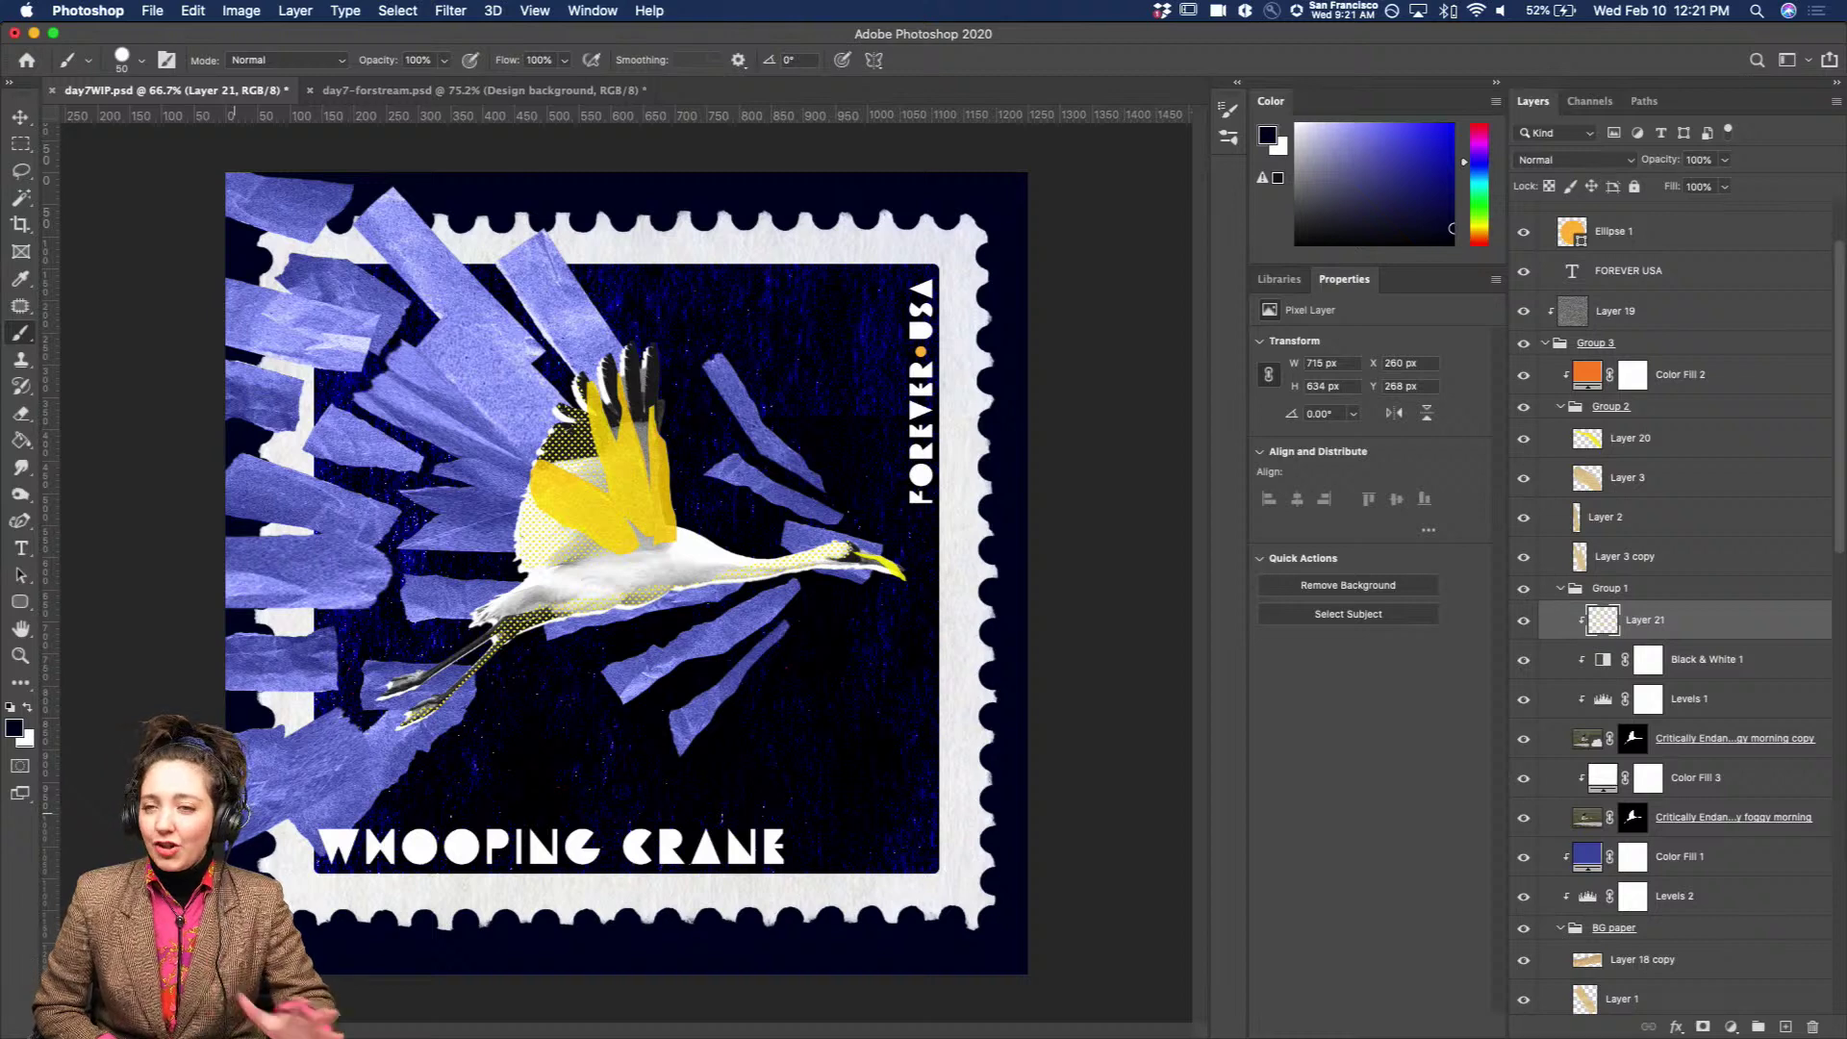
Switch to Discord and attach "Screen Shot 2021-02-10 at 10.42.07 AM.png" from the Desktop to a new post in the challenge channel.
{"action": "mouse_move", "coordinate": [524, 1034]}
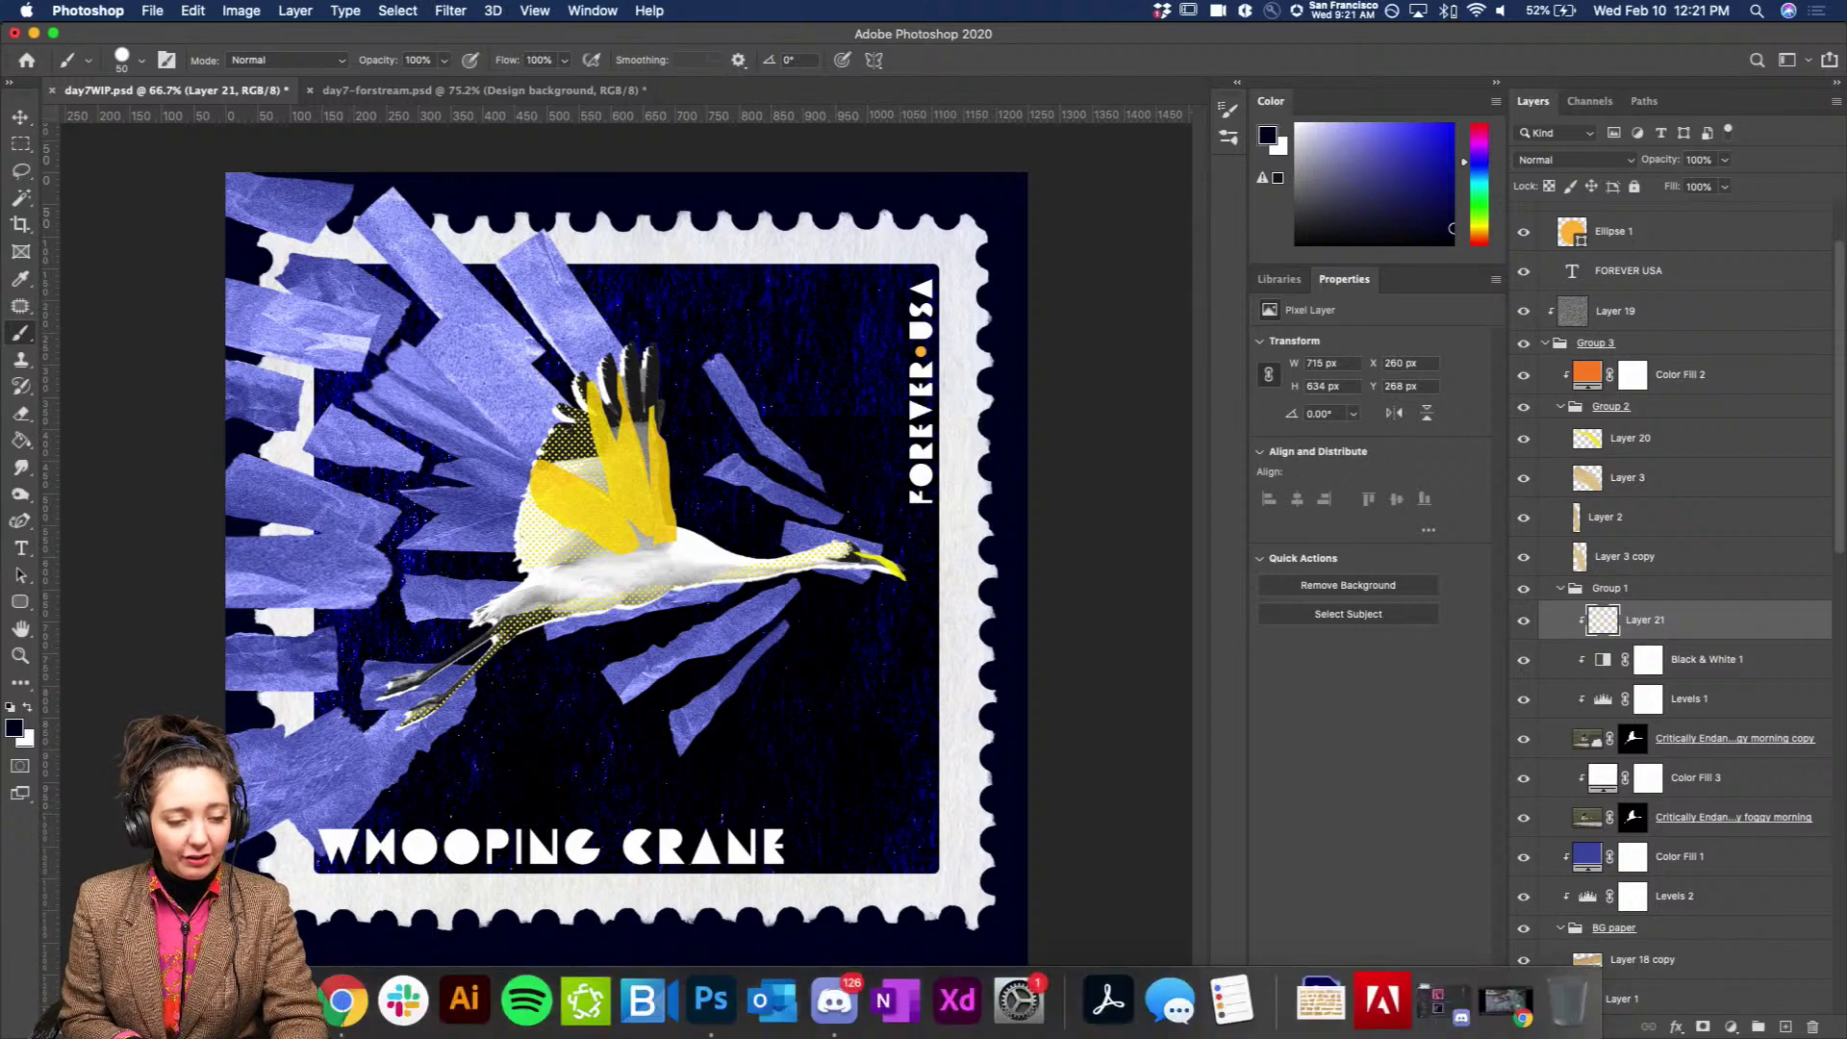
{"action": "left_click", "coordinate": [833, 1000]}
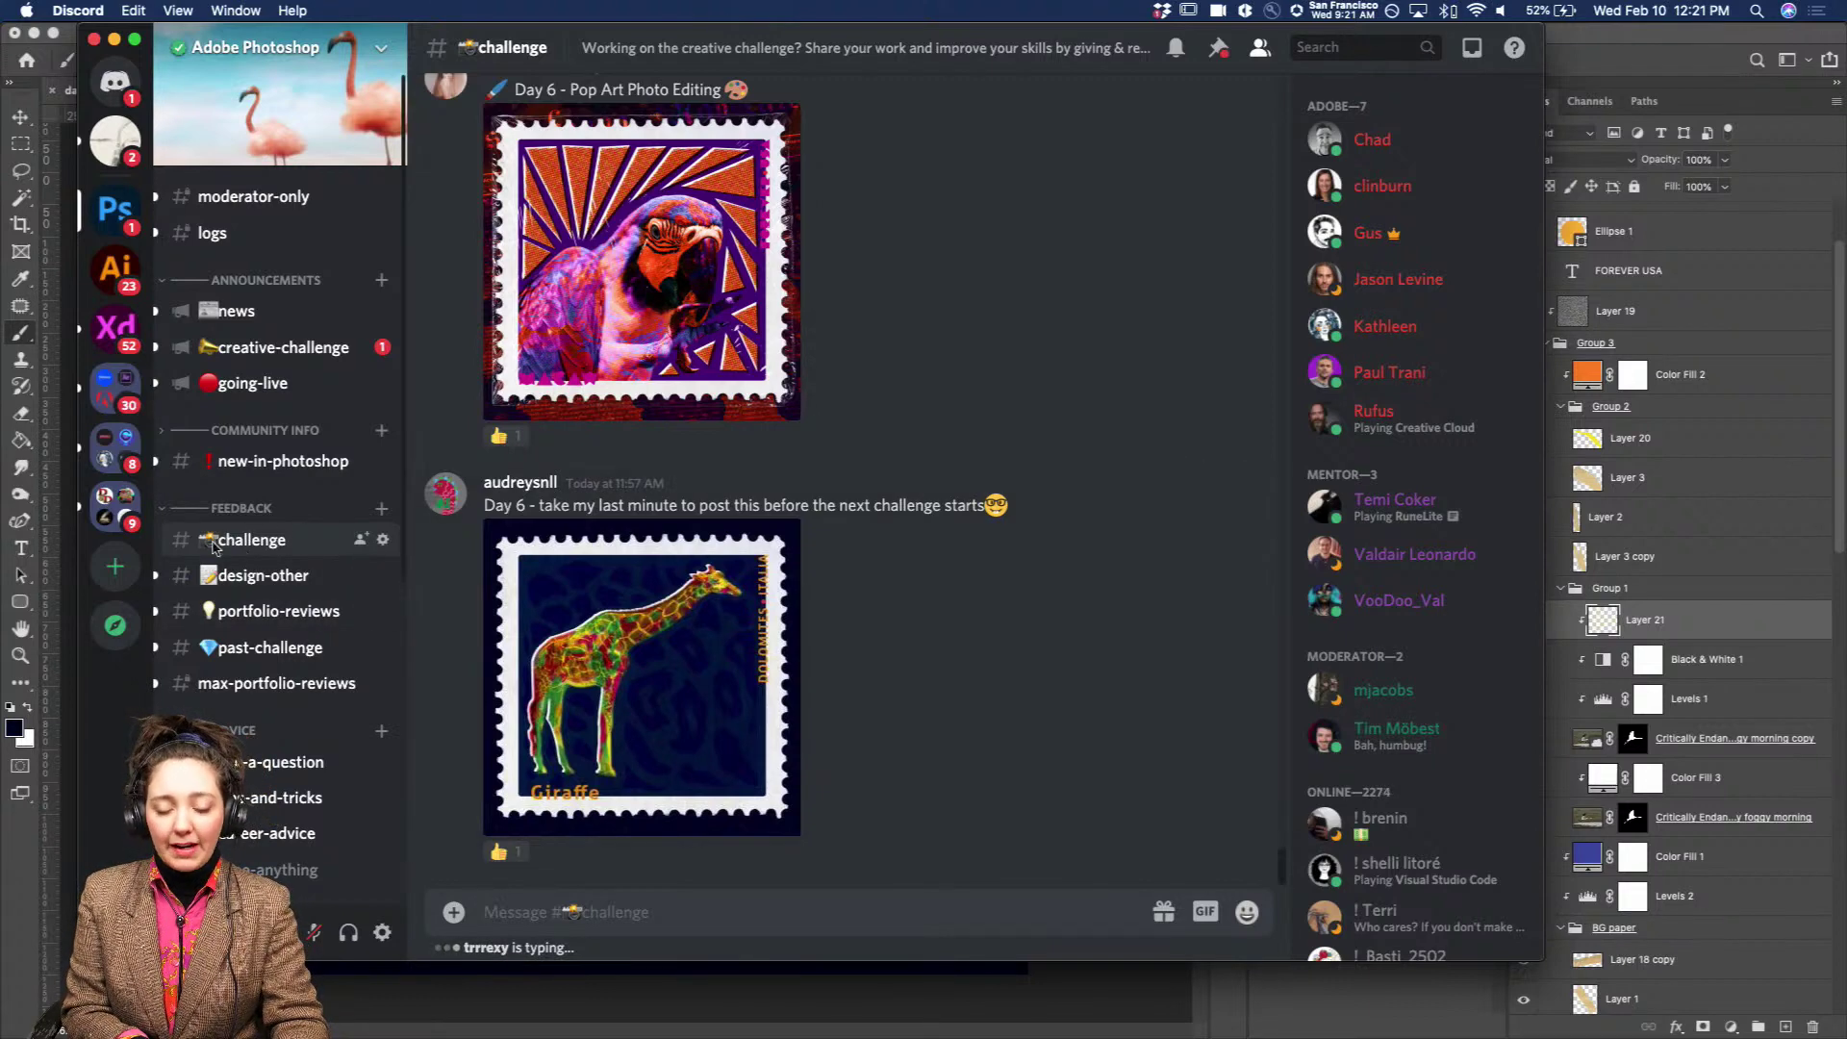
{"action": "left_click", "coordinate": [454, 912]}
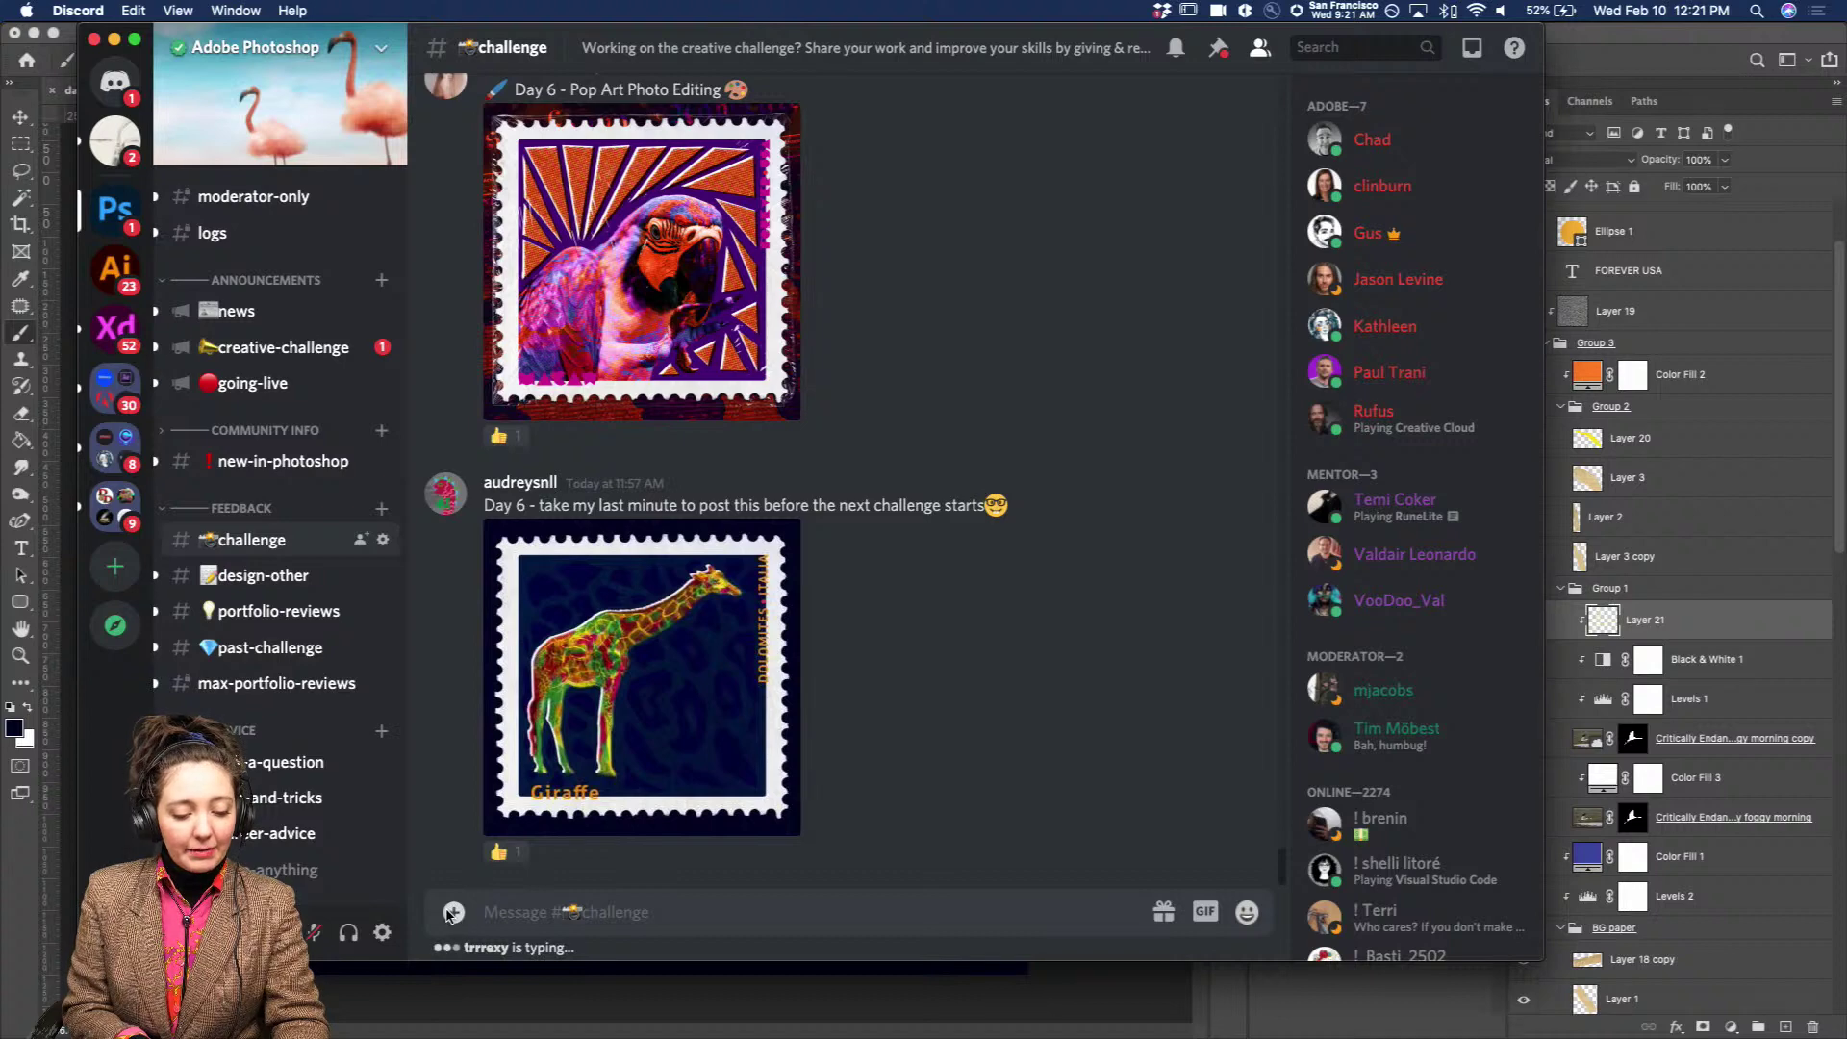
{"action": "left_click", "coordinate": [873, 242]}
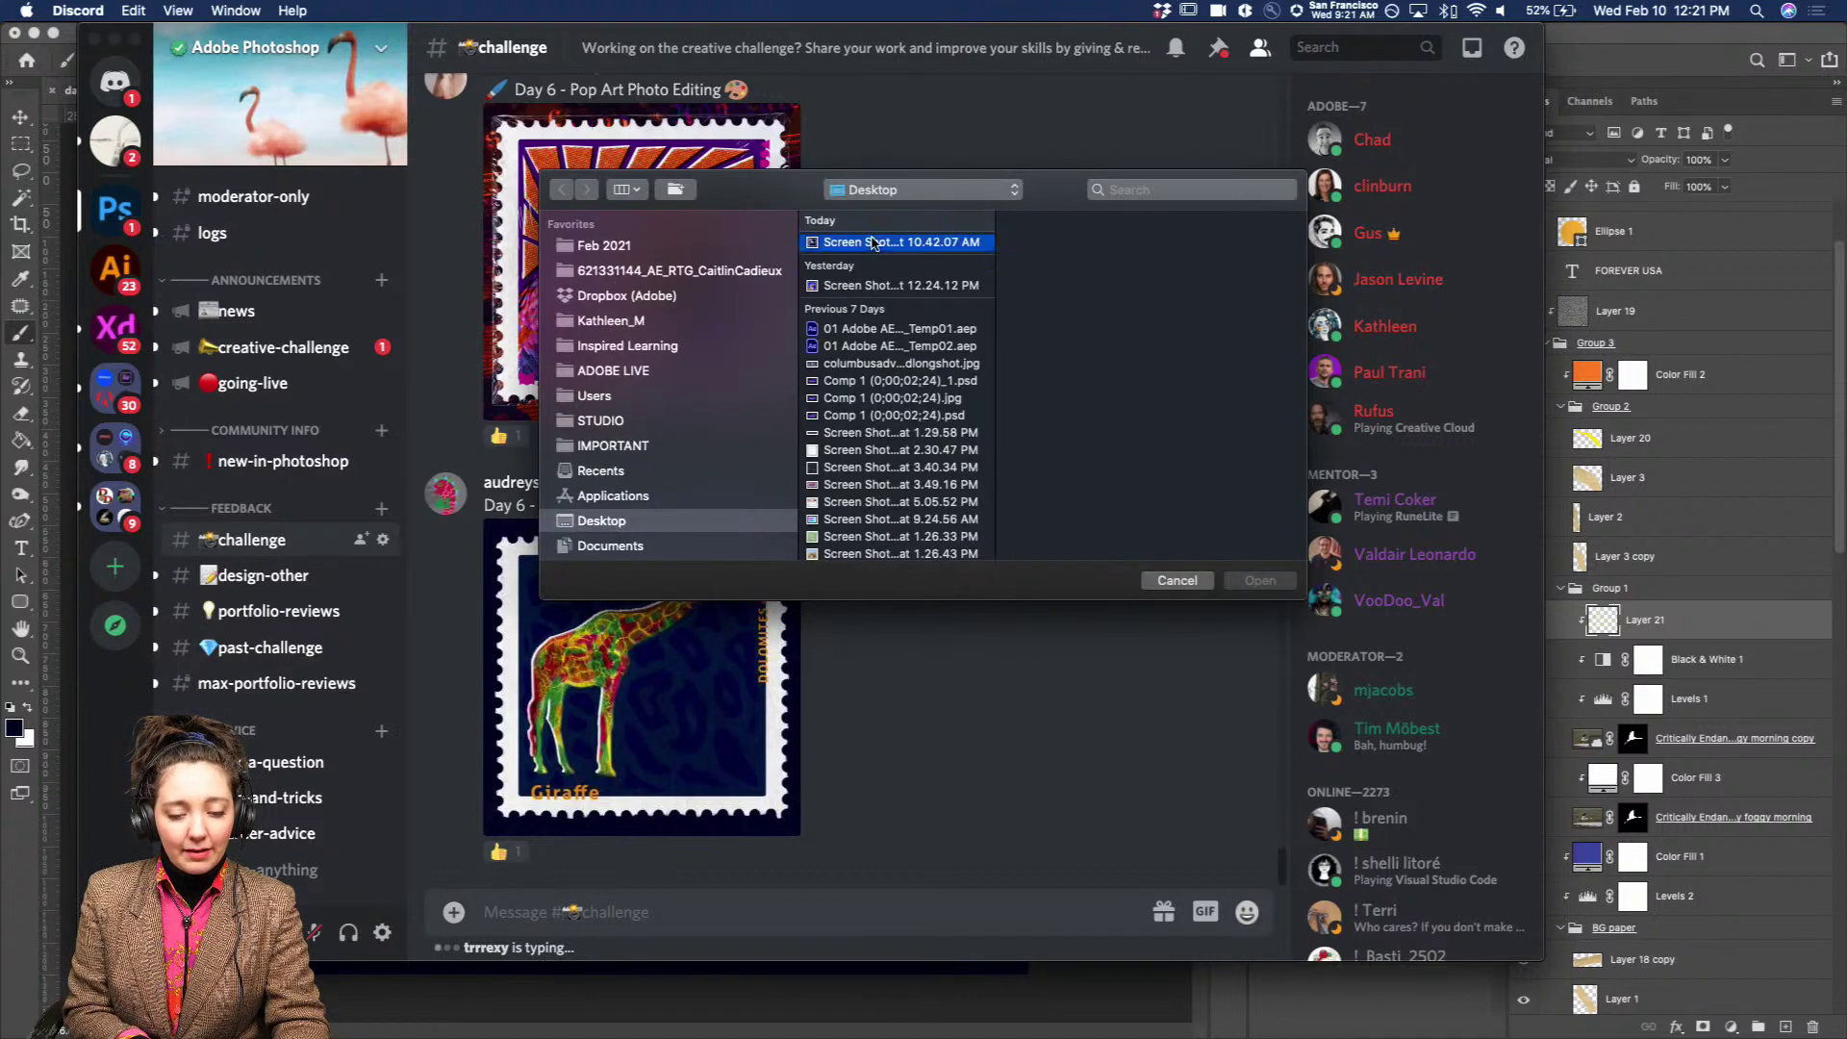
{"action": "left_click", "coordinate": [1260, 580]}
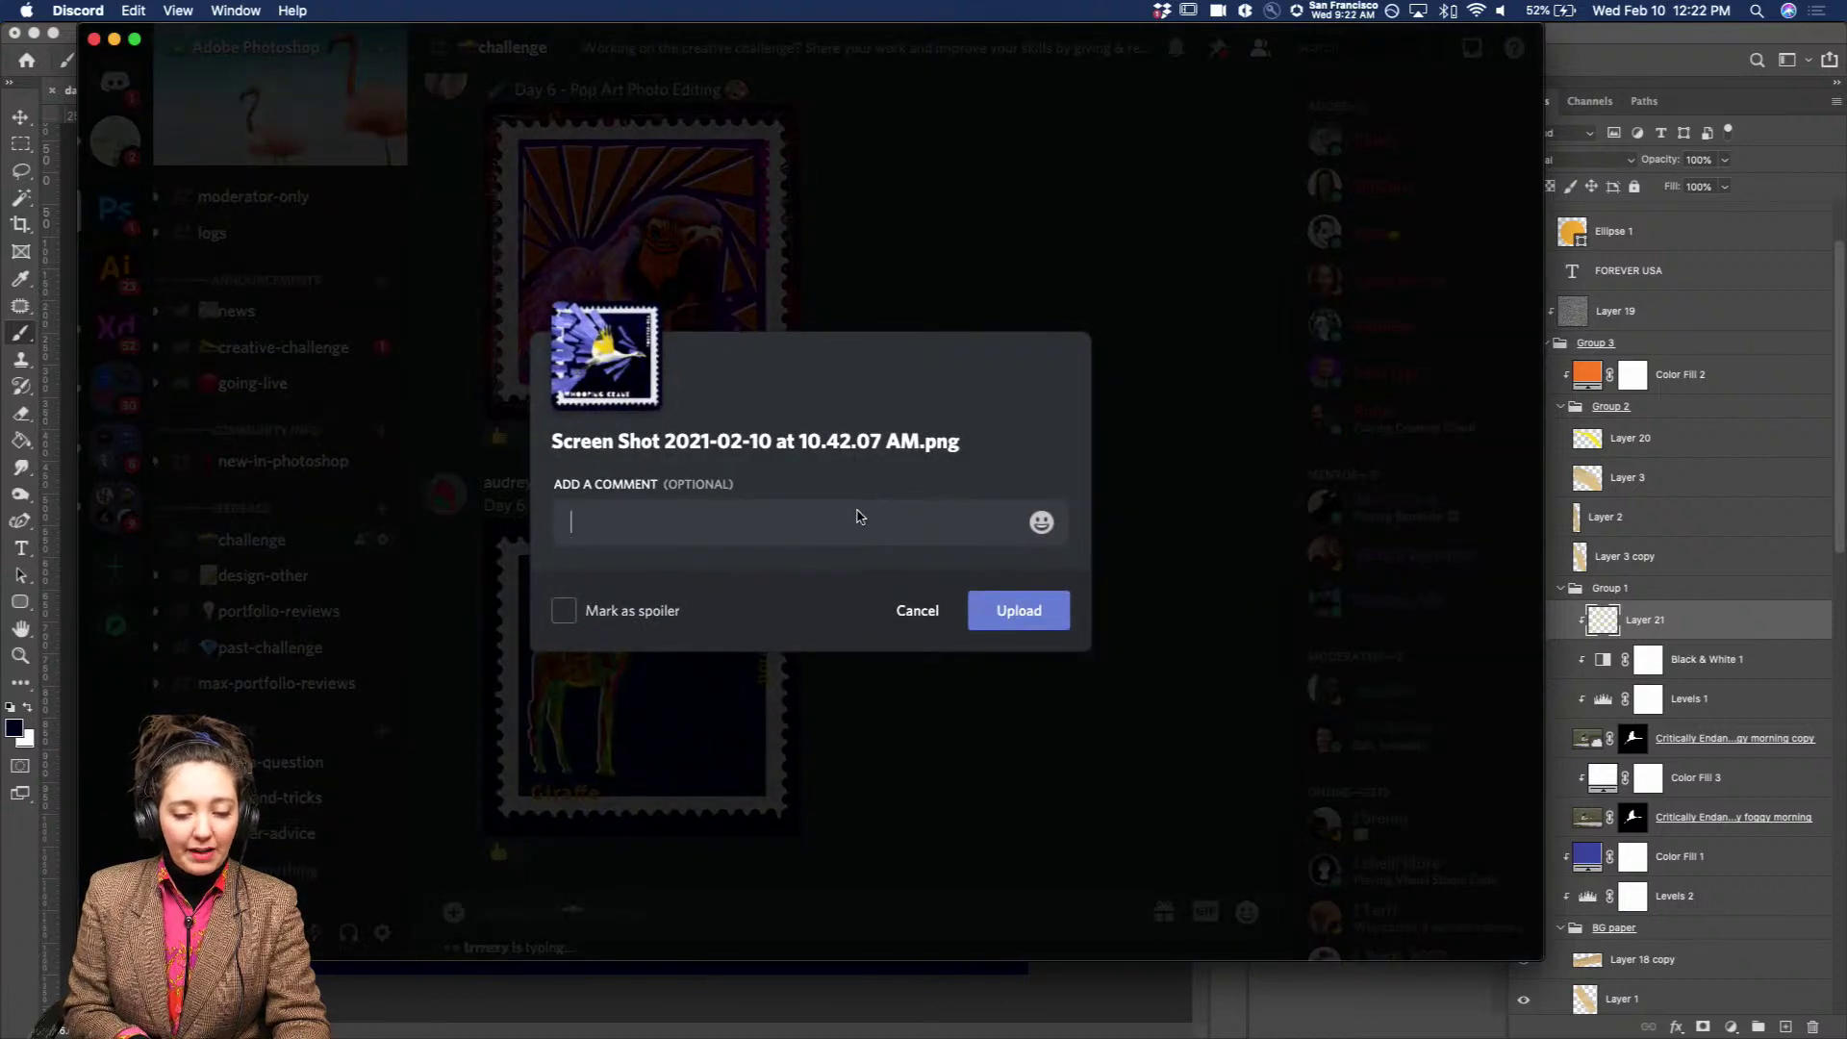
Add the comment "I'm really digging this design!" to the whooping crane image and upload the post.
{"action": "type", "text": "I'm really "}
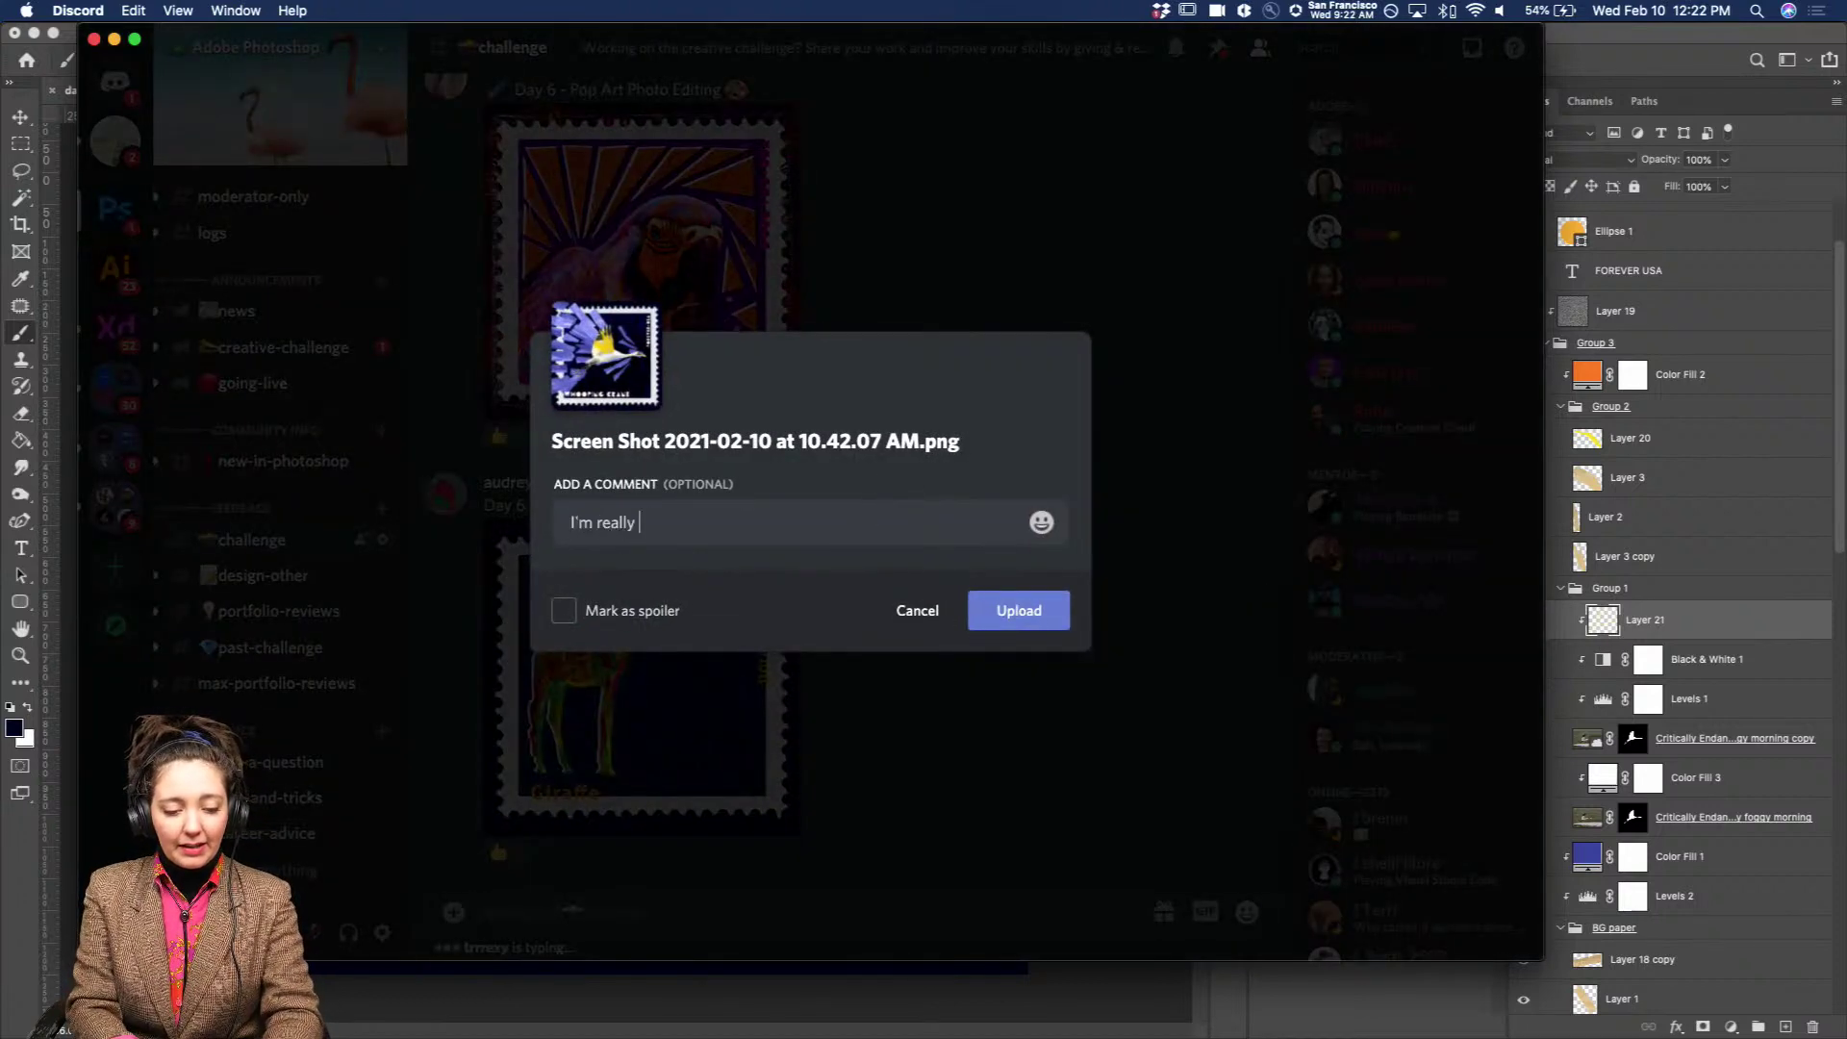
{"action": "type", "text": "digging this design!"}
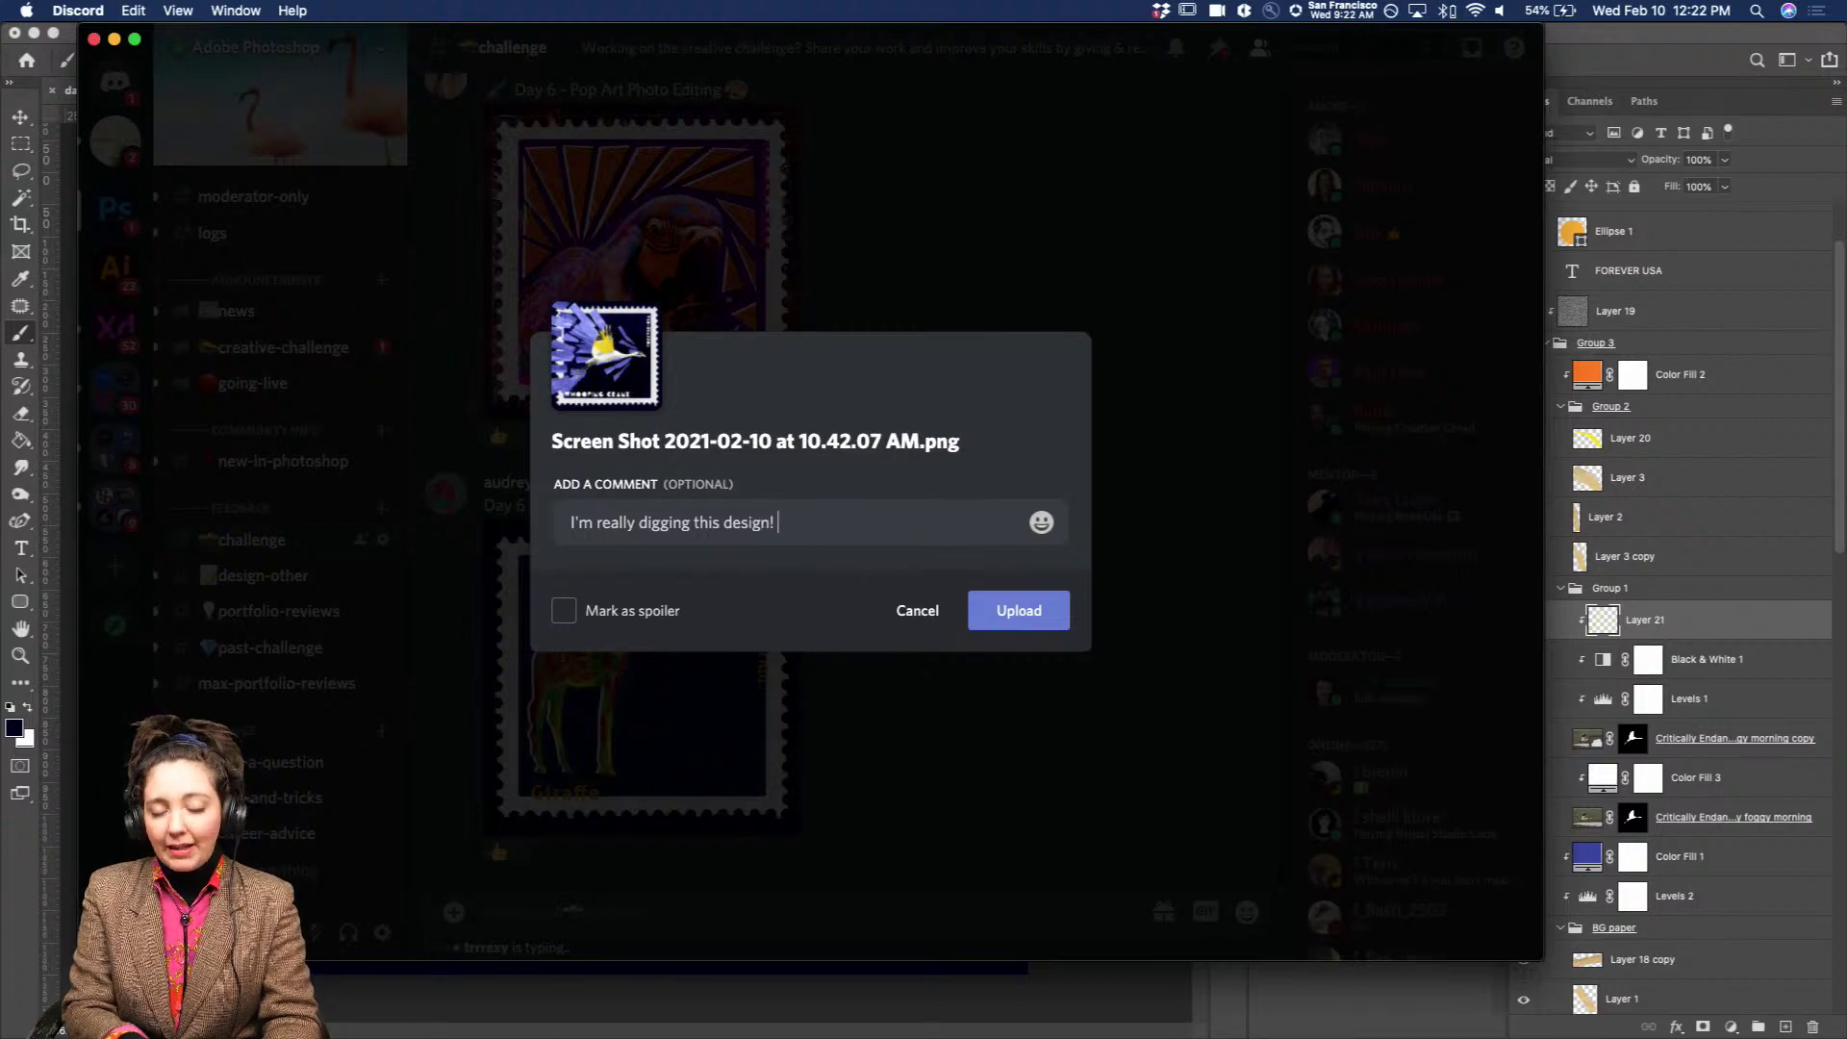
{"action": "left_click", "coordinate": [1027, 614]}
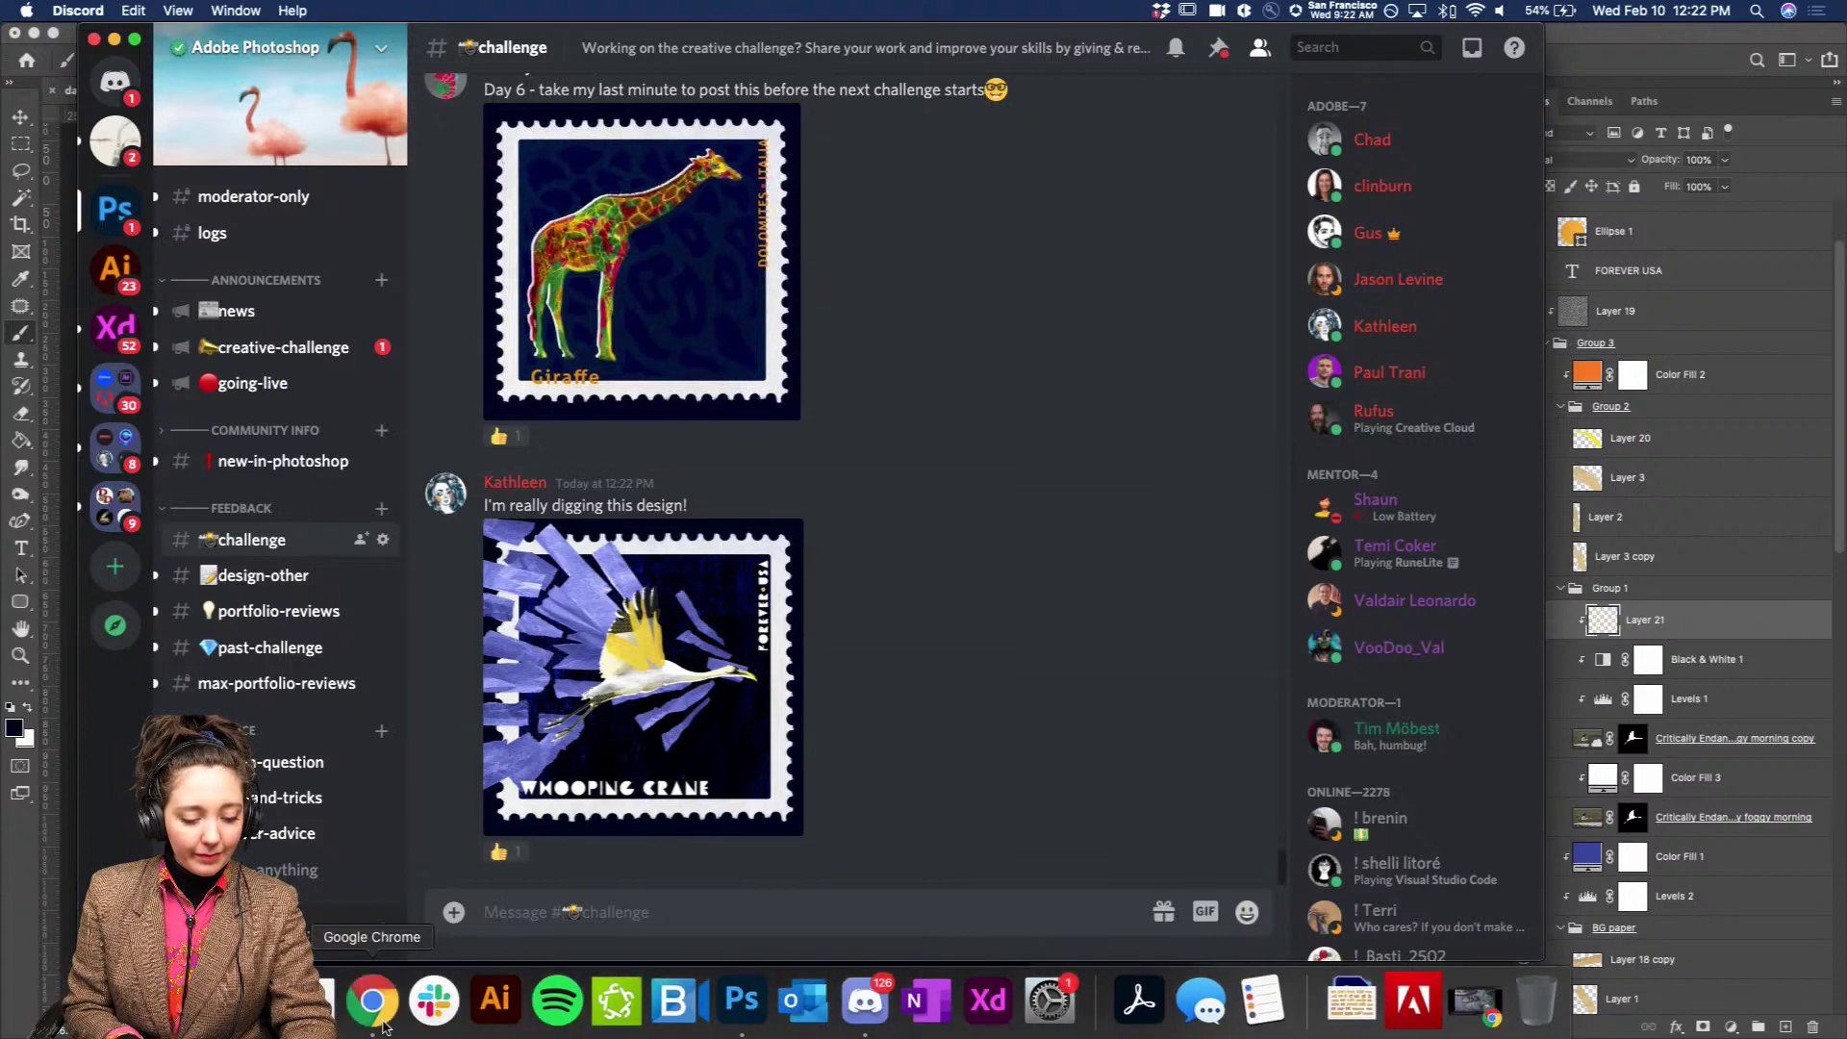
Switch to the Behance profile in Chrome and open the "Before They Vanish" Stamp Collection project for editing.
{"action": "left_click", "coordinate": [383, 1025]}
{"action": "left_click", "coordinate": [667, 48]}
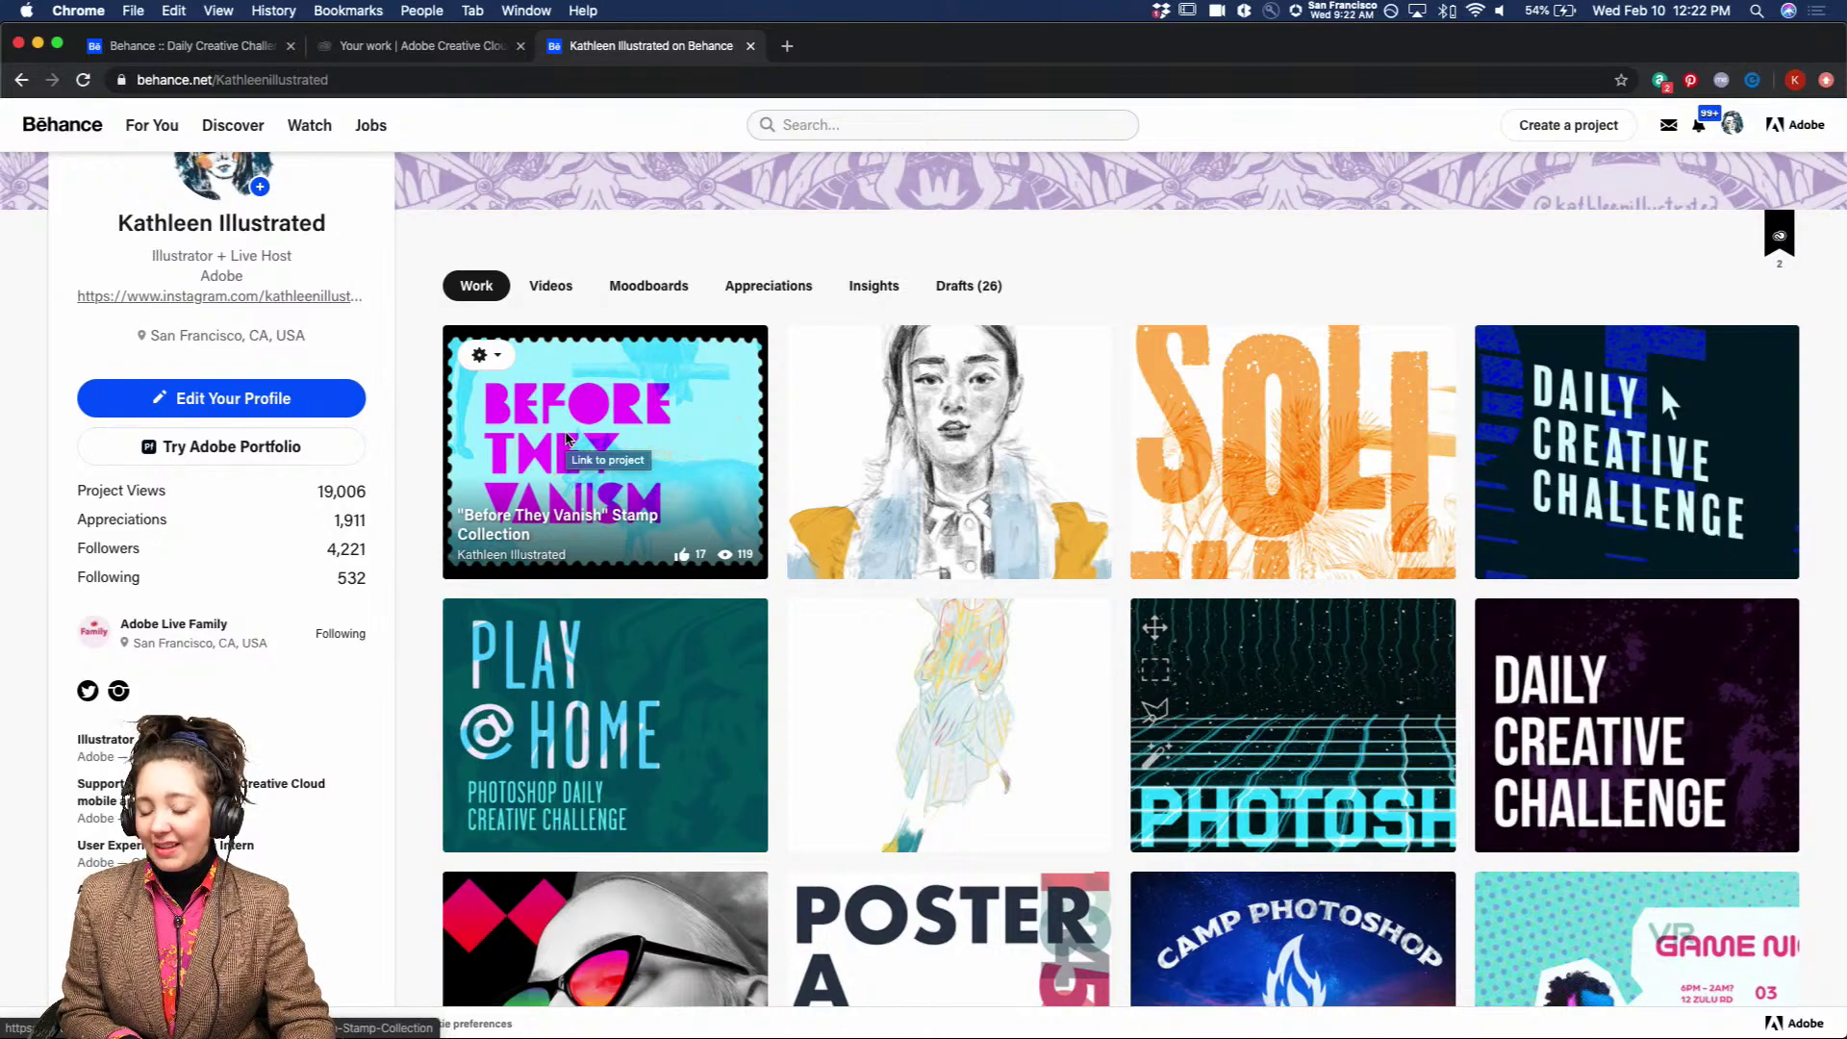
{"action": "left_click", "coordinate": [497, 361]}
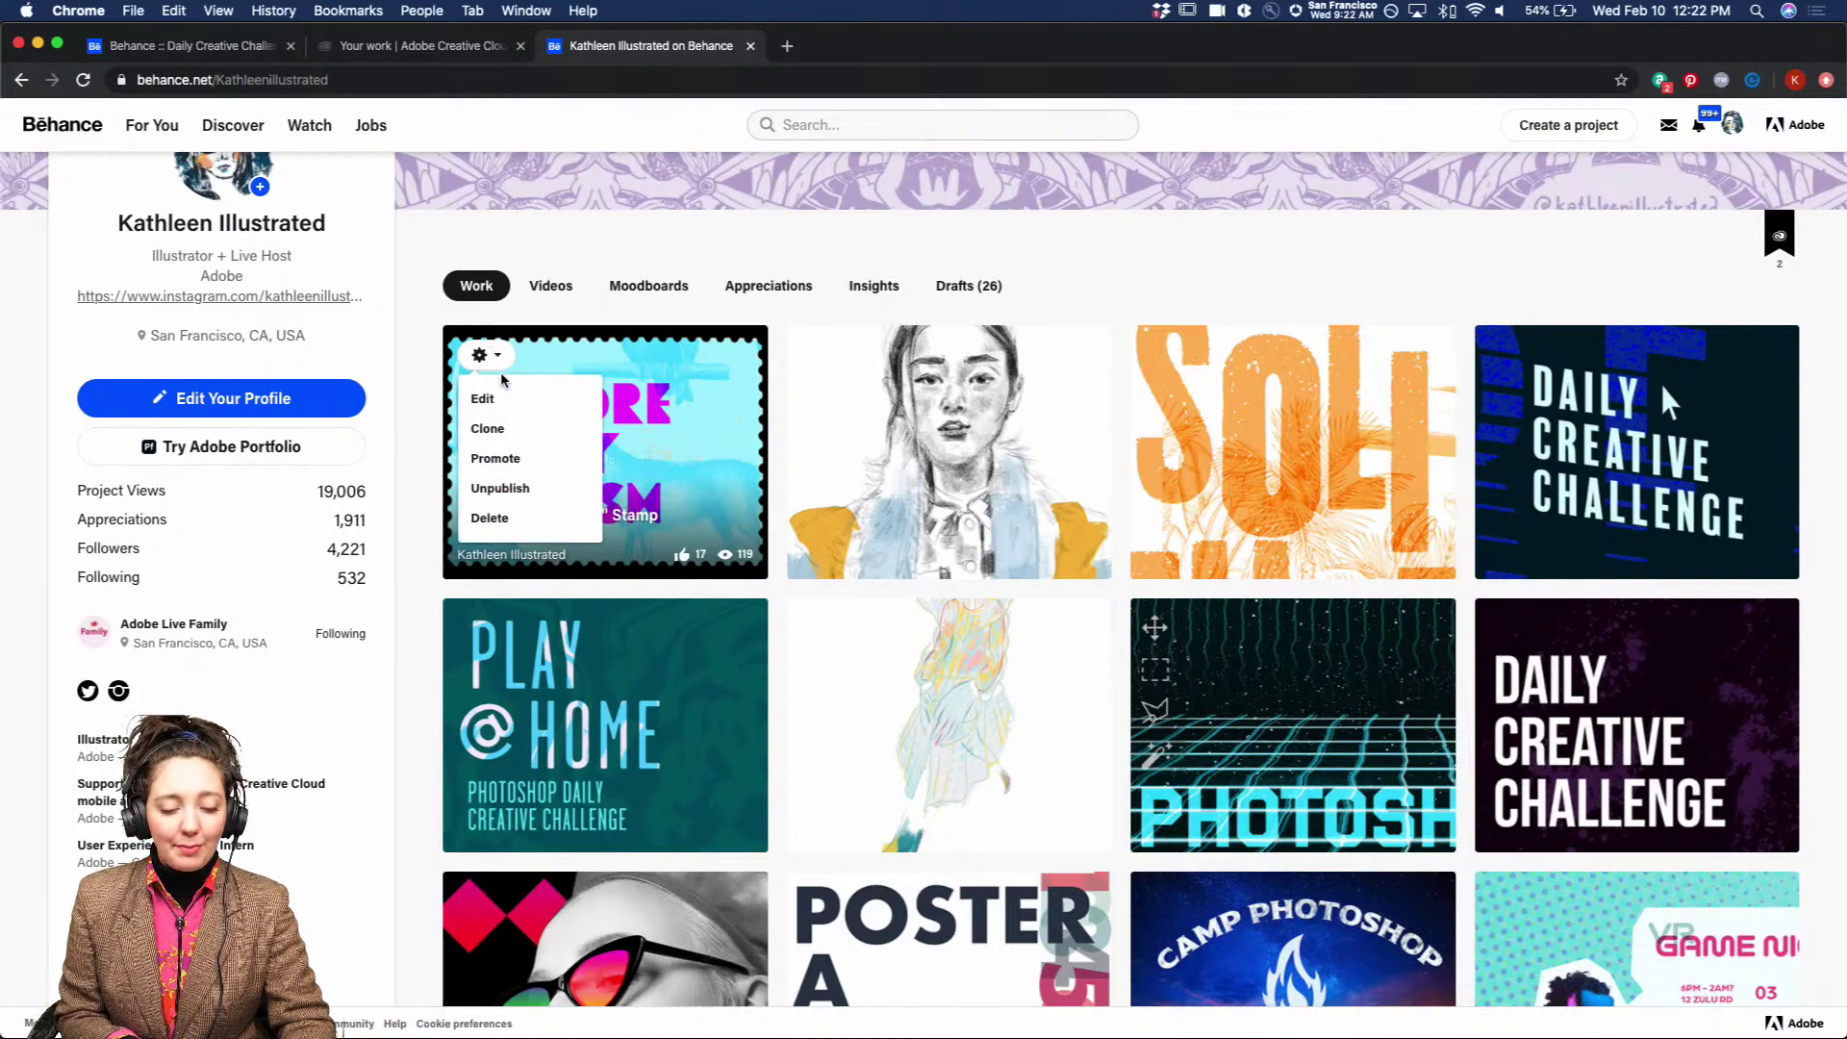
{"action": "left_click", "coordinate": [505, 354]}
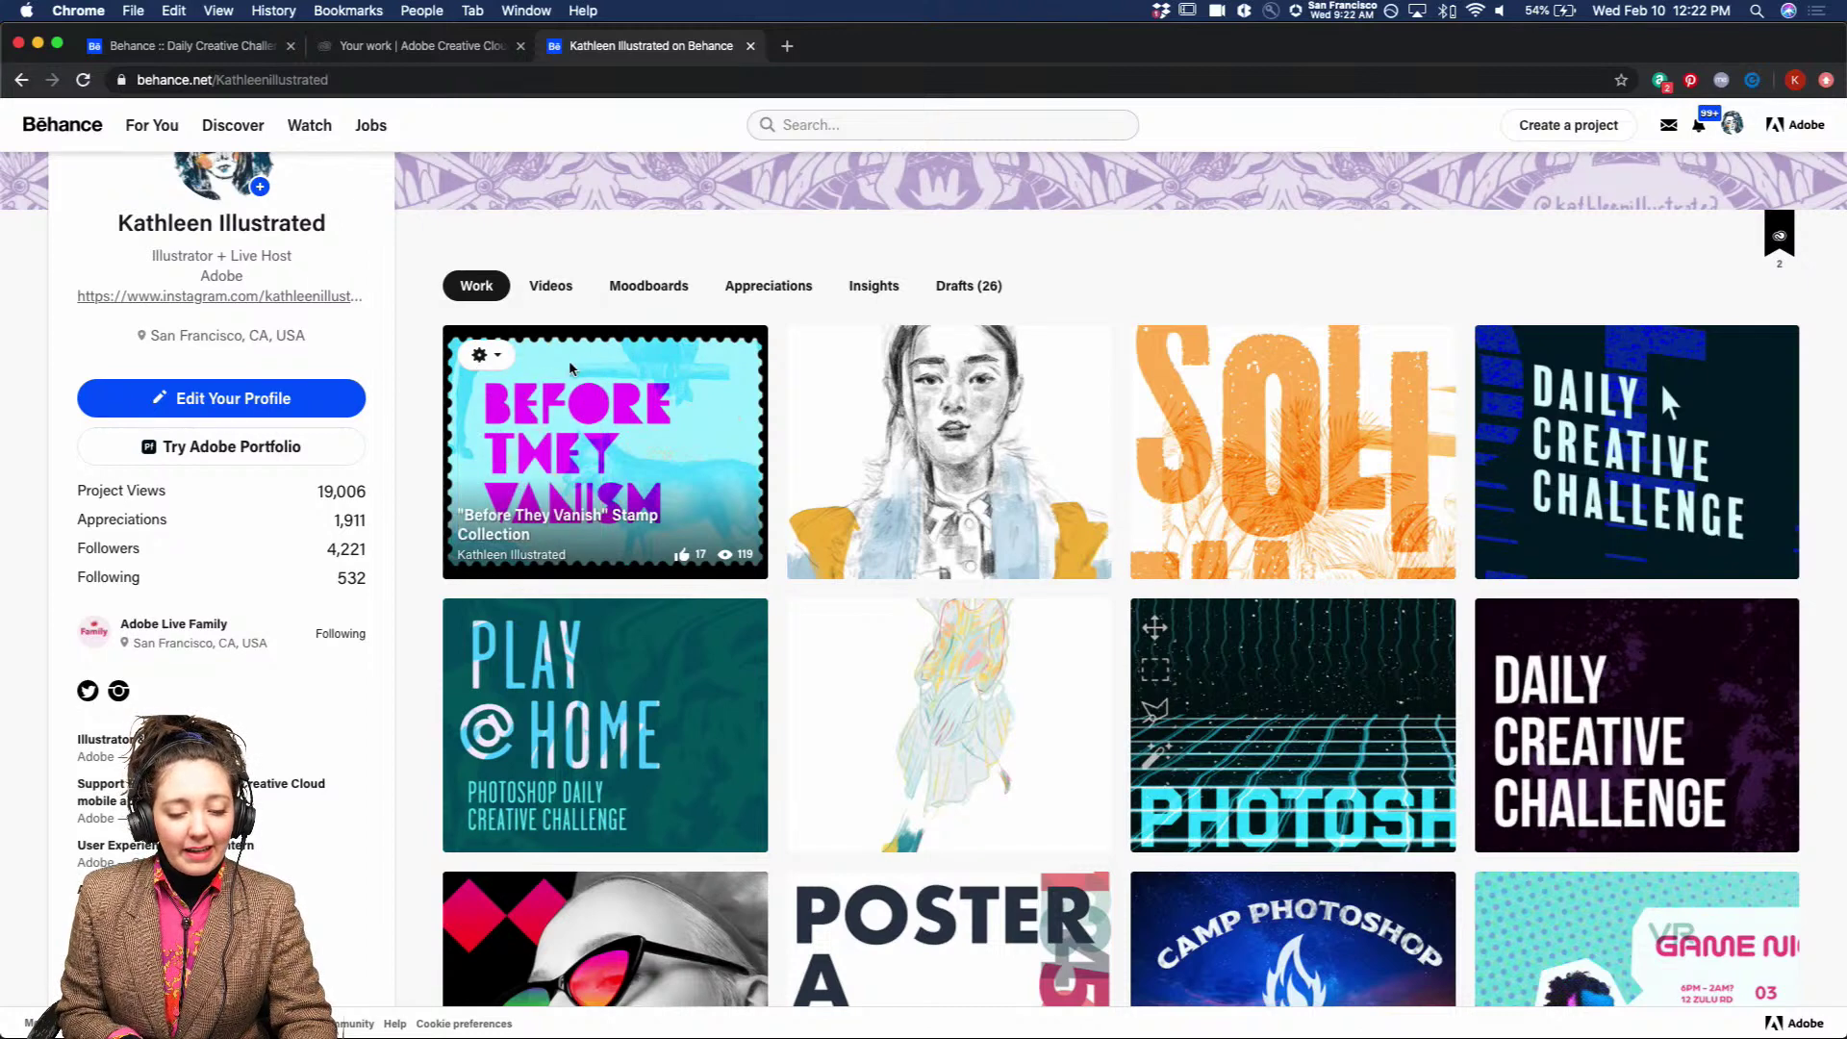
{"action": "left_click", "coordinate": [490, 358]}
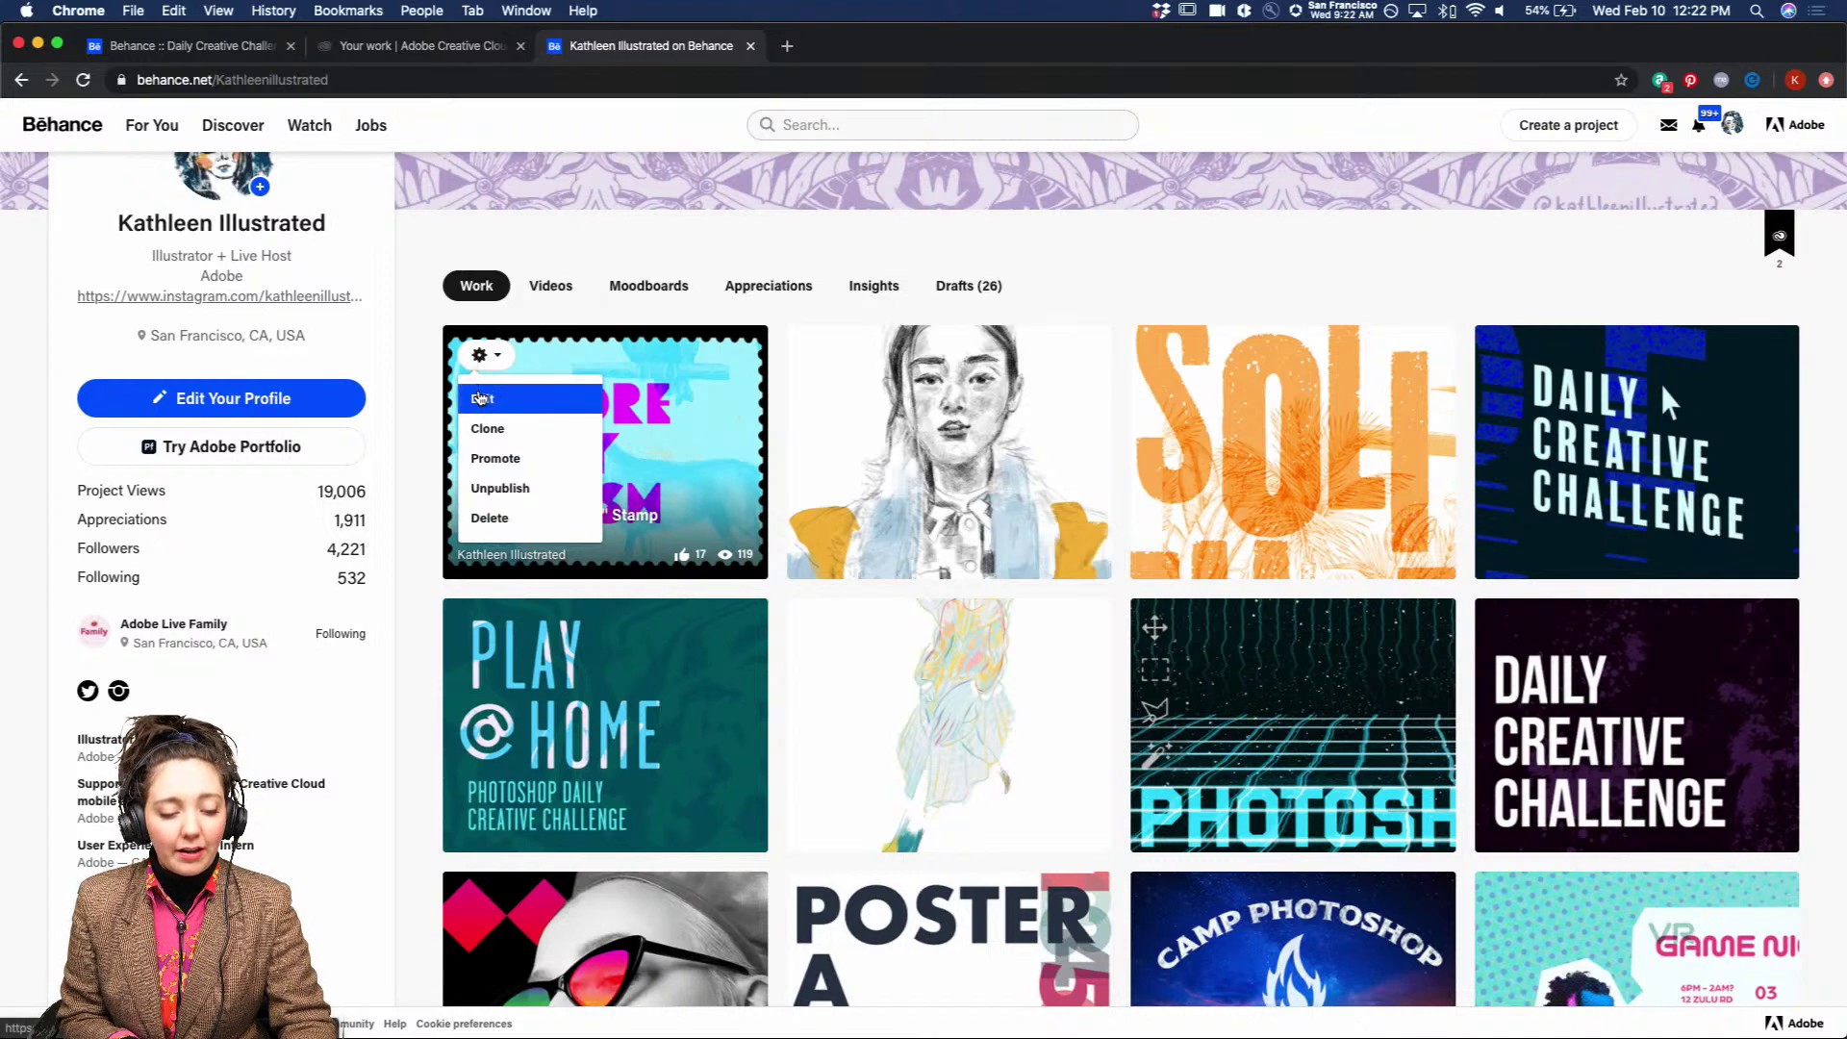
{"action": "left_click", "coordinate": [503, 400]}
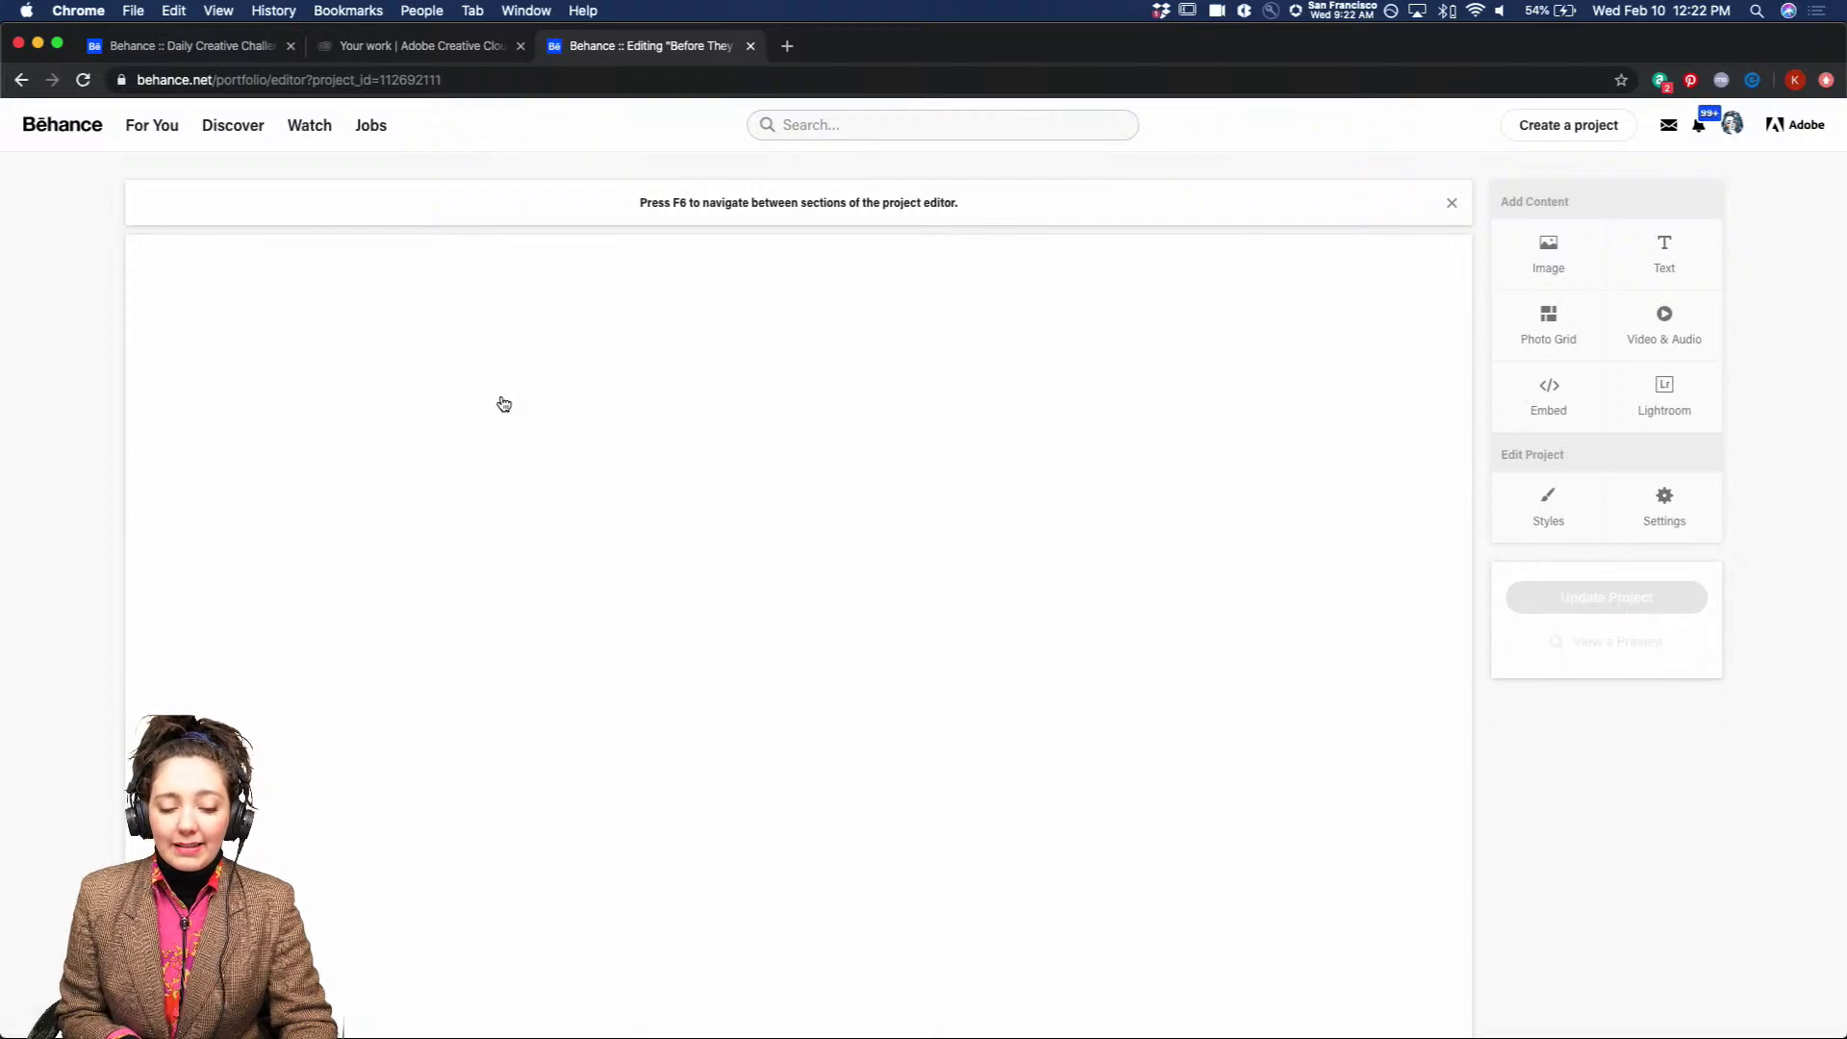
Open the photo grid holding the panda and Iberian lynx stamps for editing.
{"action": "scroll", "coordinate": [399, 530], "scroll_direction": "down", "scroll_amount": 3}
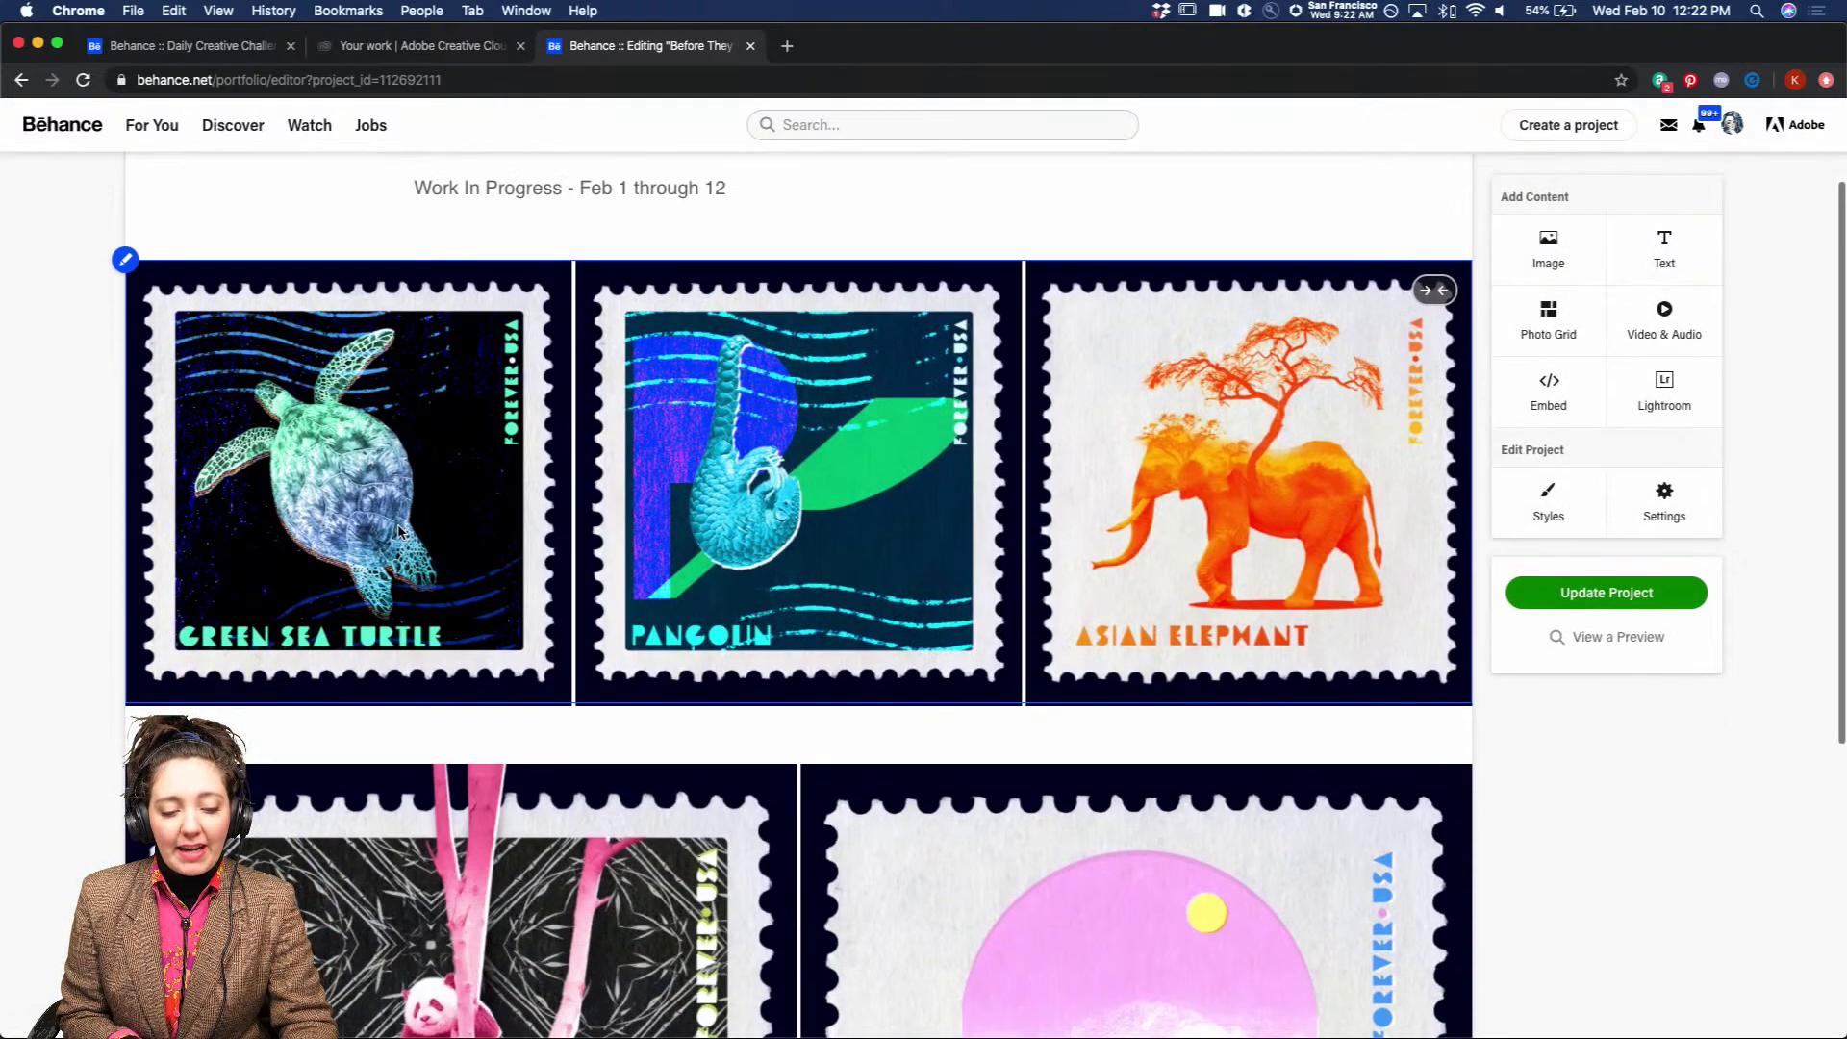
{"action": "scroll", "coordinate": [399, 530], "scroll_direction": "down", "scroll_amount": 1}
{"action": "scroll", "coordinate": [399, 530], "scroll_direction": "up", "scroll_amount": 2}
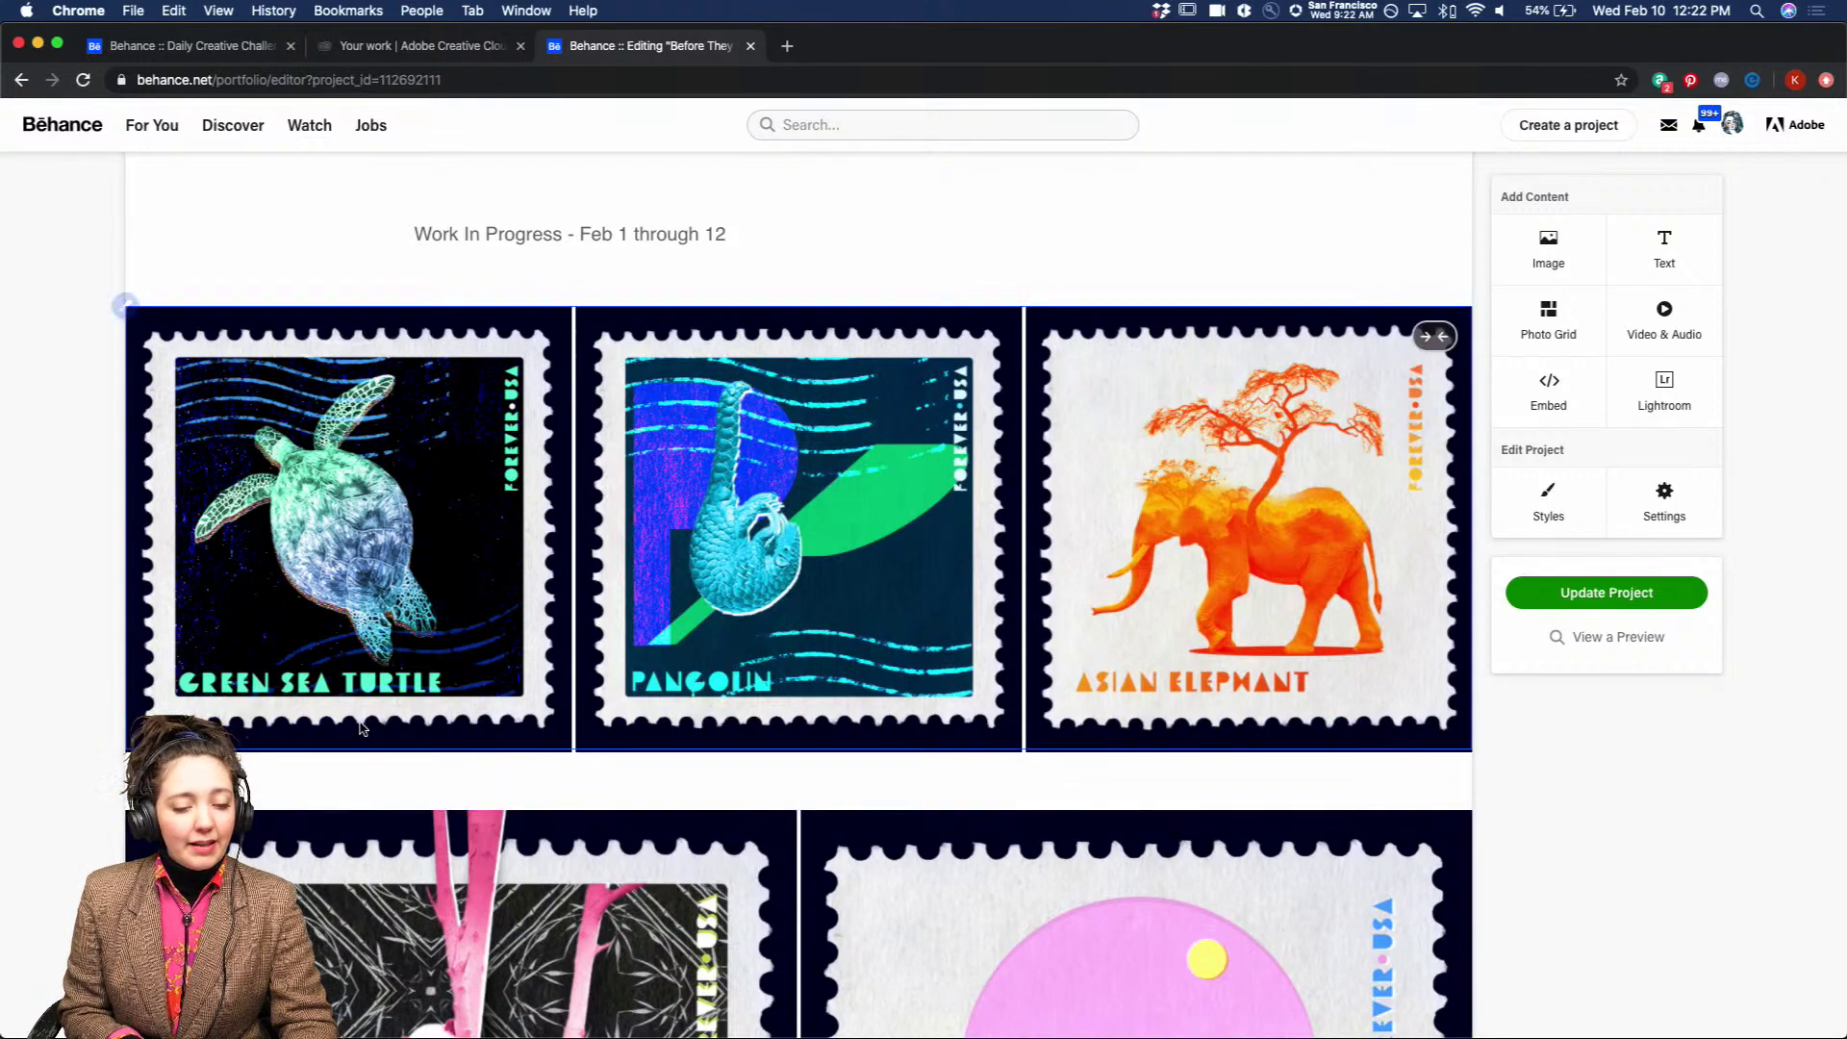
{"action": "scroll", "coordinate": [917, 600], "scroll_direction": "down", "scroll_amount": 2}
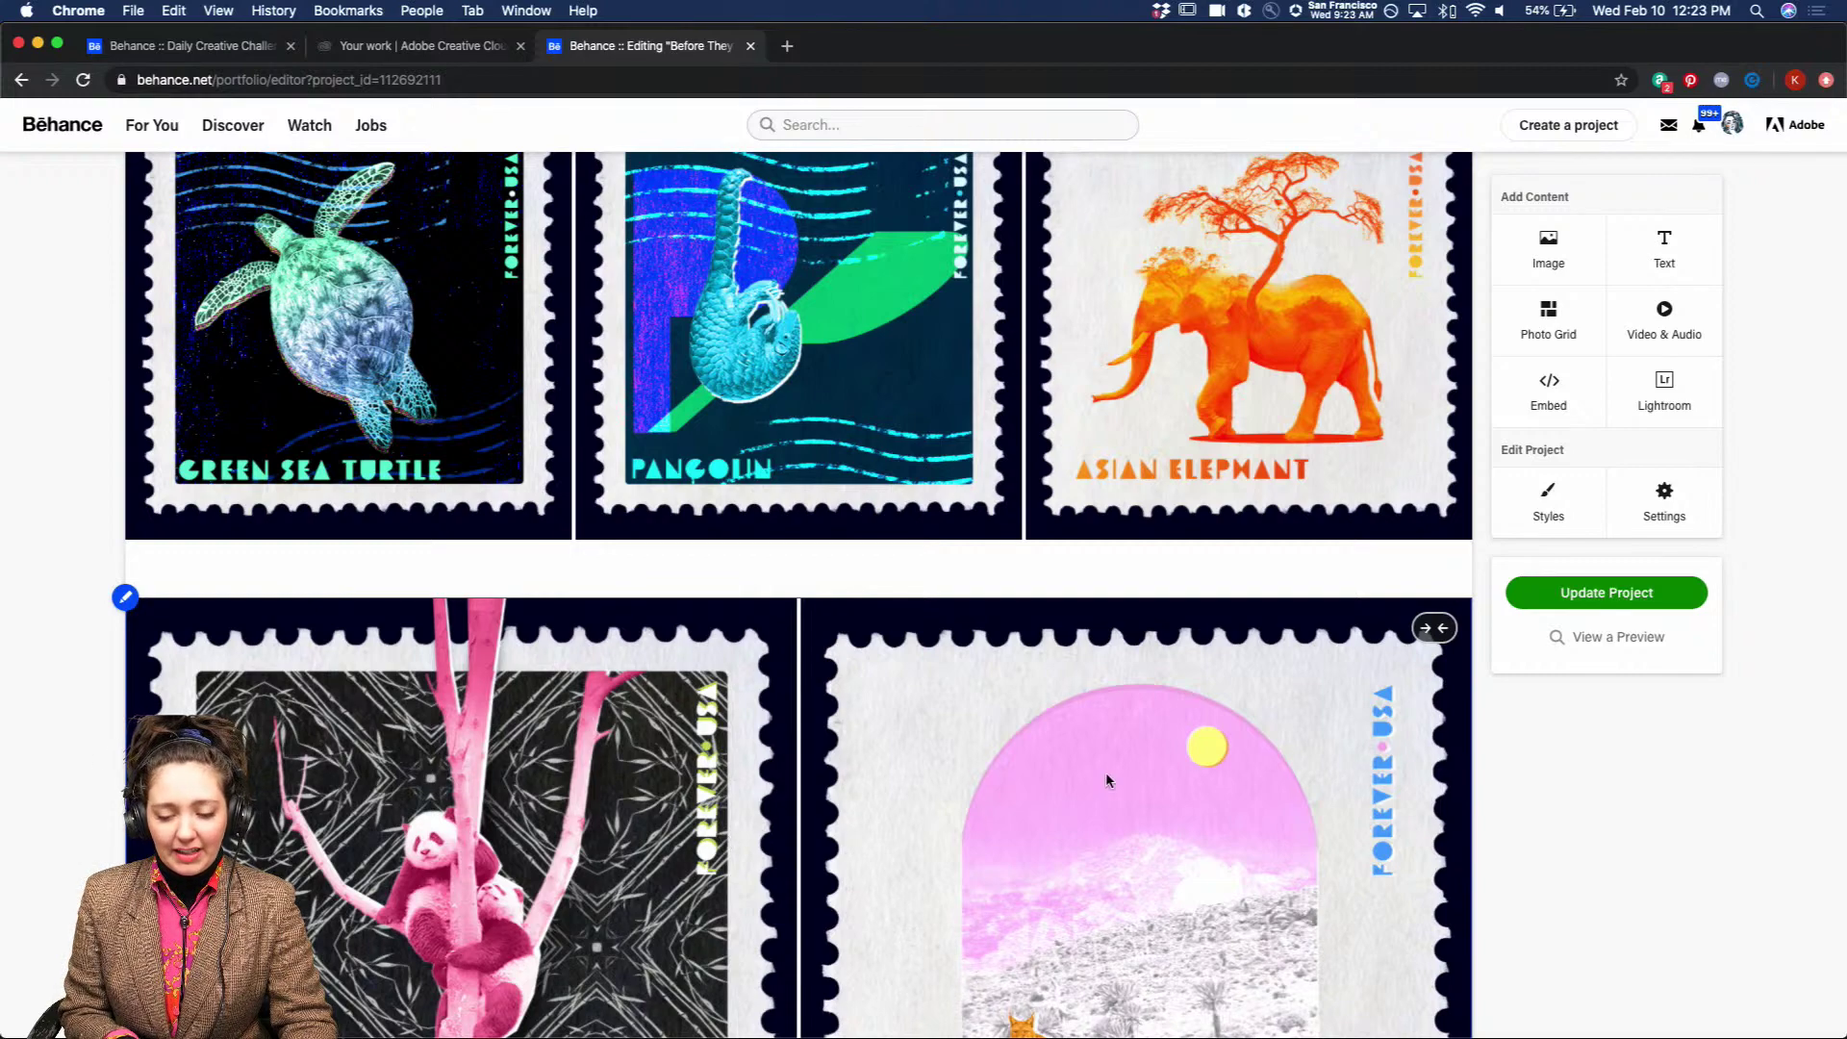
{"action": "scroll", "coordinate": [1154, 775], "scroll_direction": "down", "scroll_amount": 2}
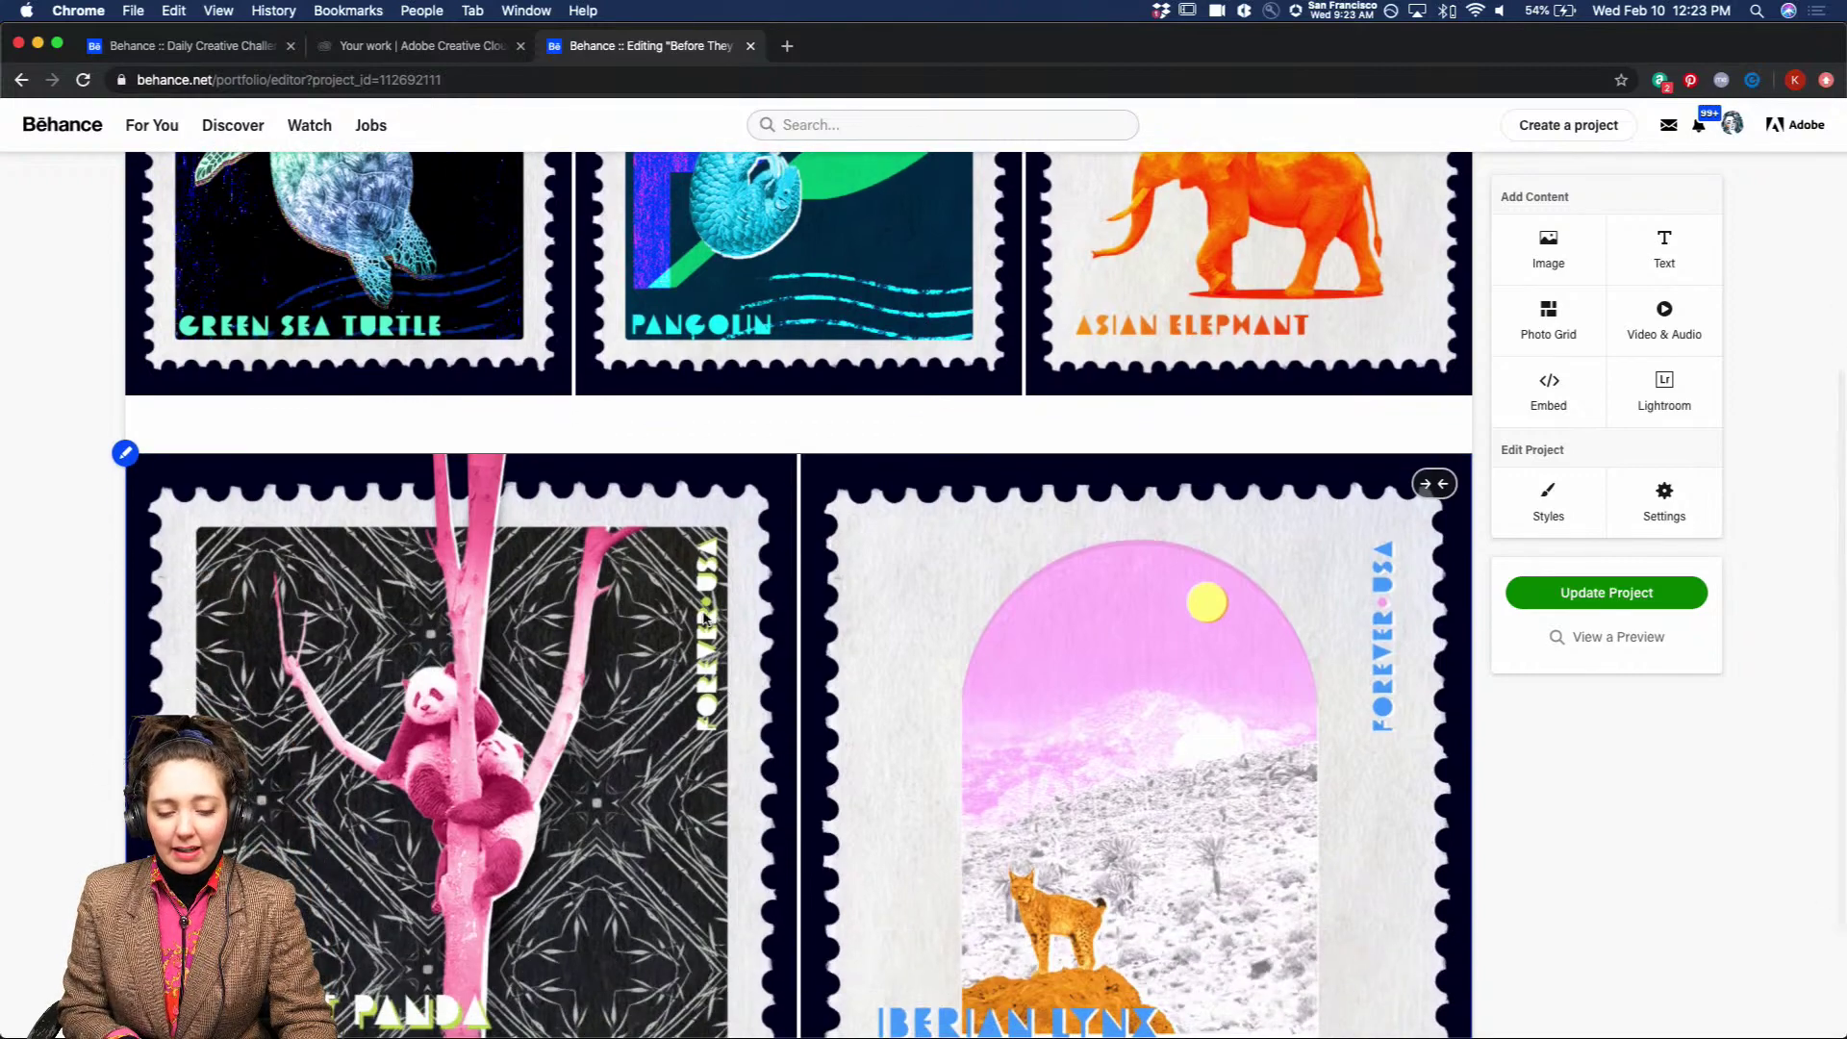
{"action": "left_click", "coordinate": [125, 454]}
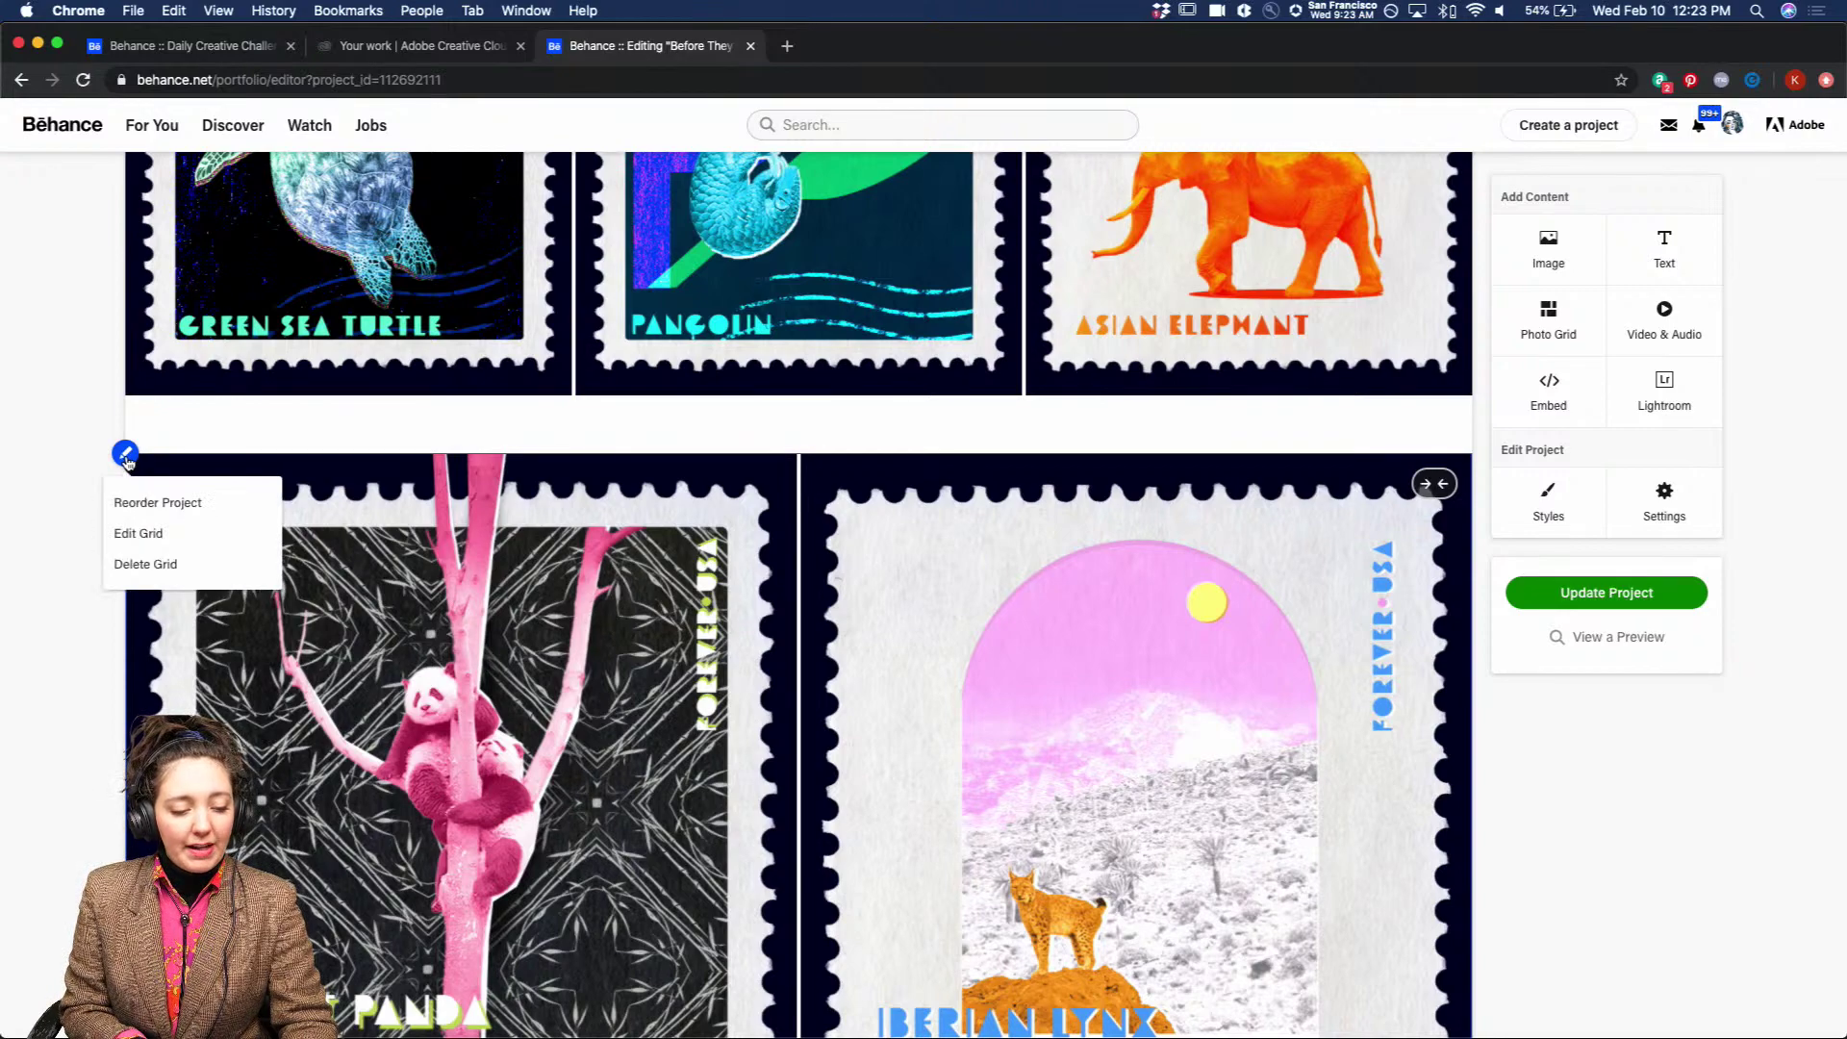
{"action": "left_click", "coordinate": [137, 533]}
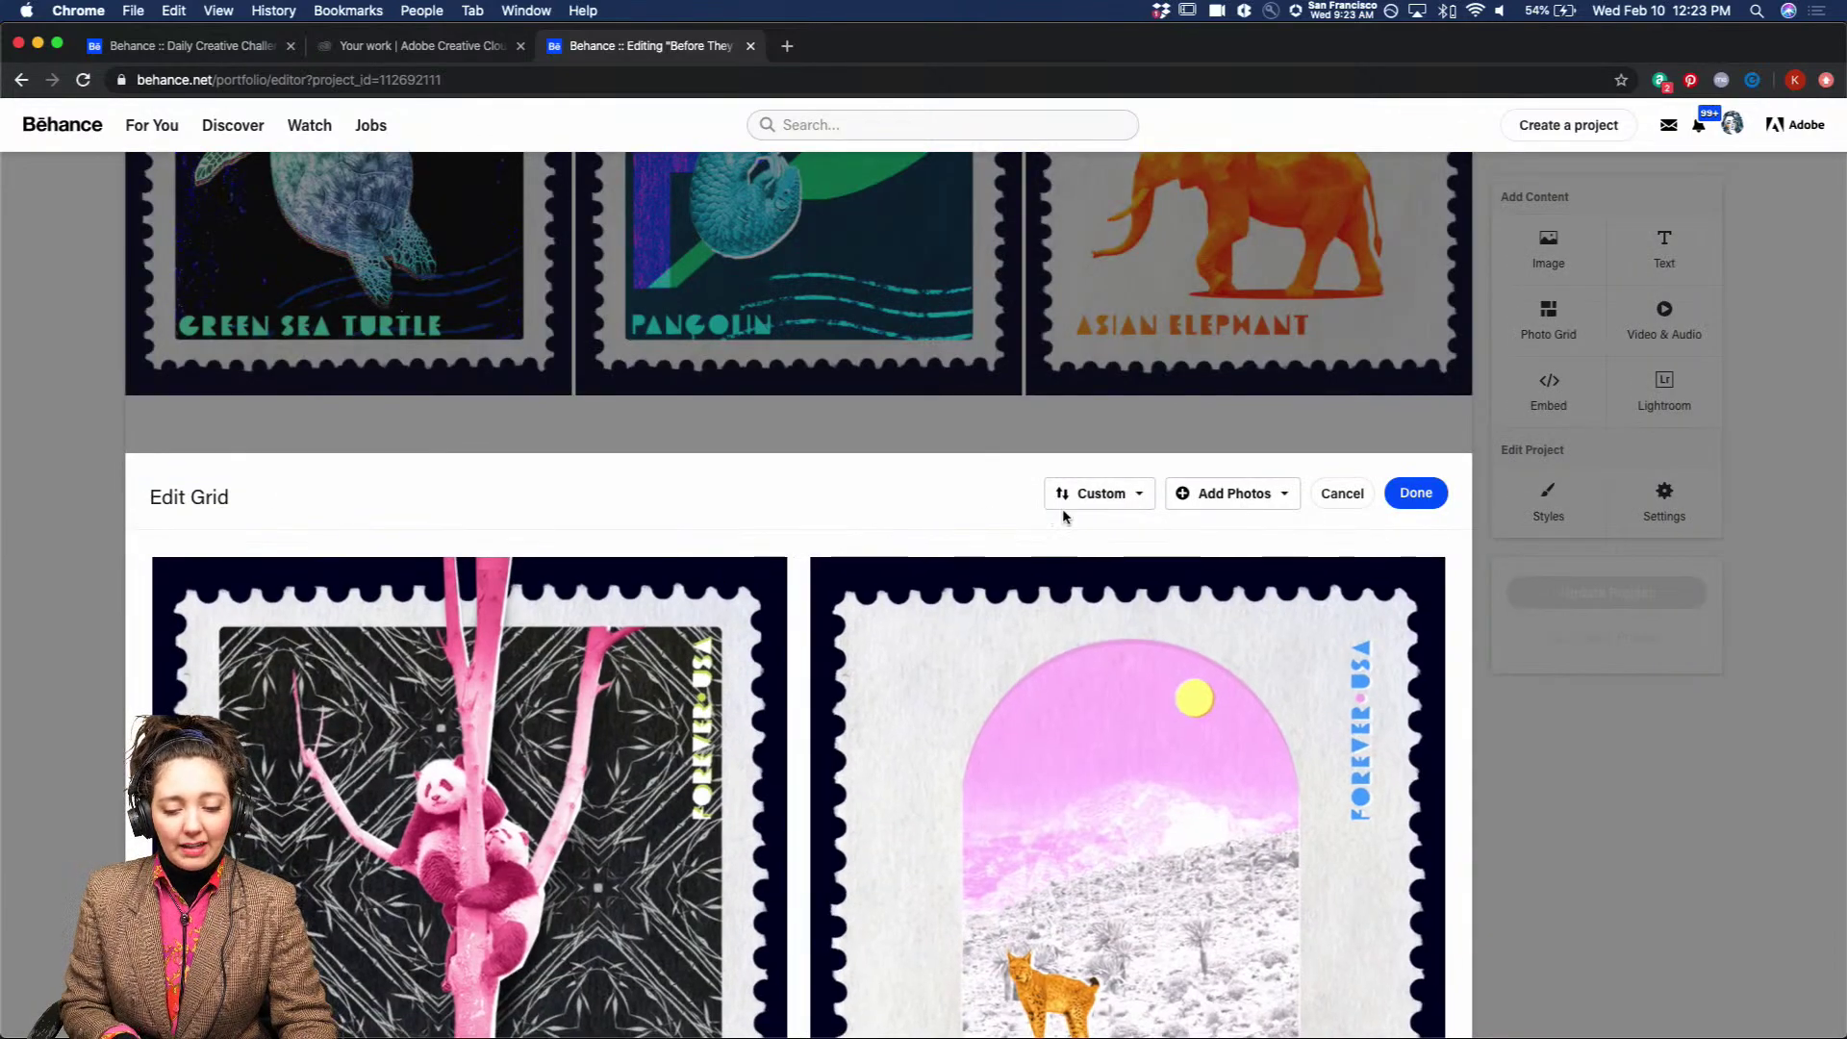
Add "Screen Shot 2021-02-10 at 10.42.07 AM" from the Desktop to the photo grid as its third stamp and finish the grid edit.
{"action": "left_click", "coordinate": [1215, 494]}
{"action": "left_click", "coordinate": [1214, 530]}
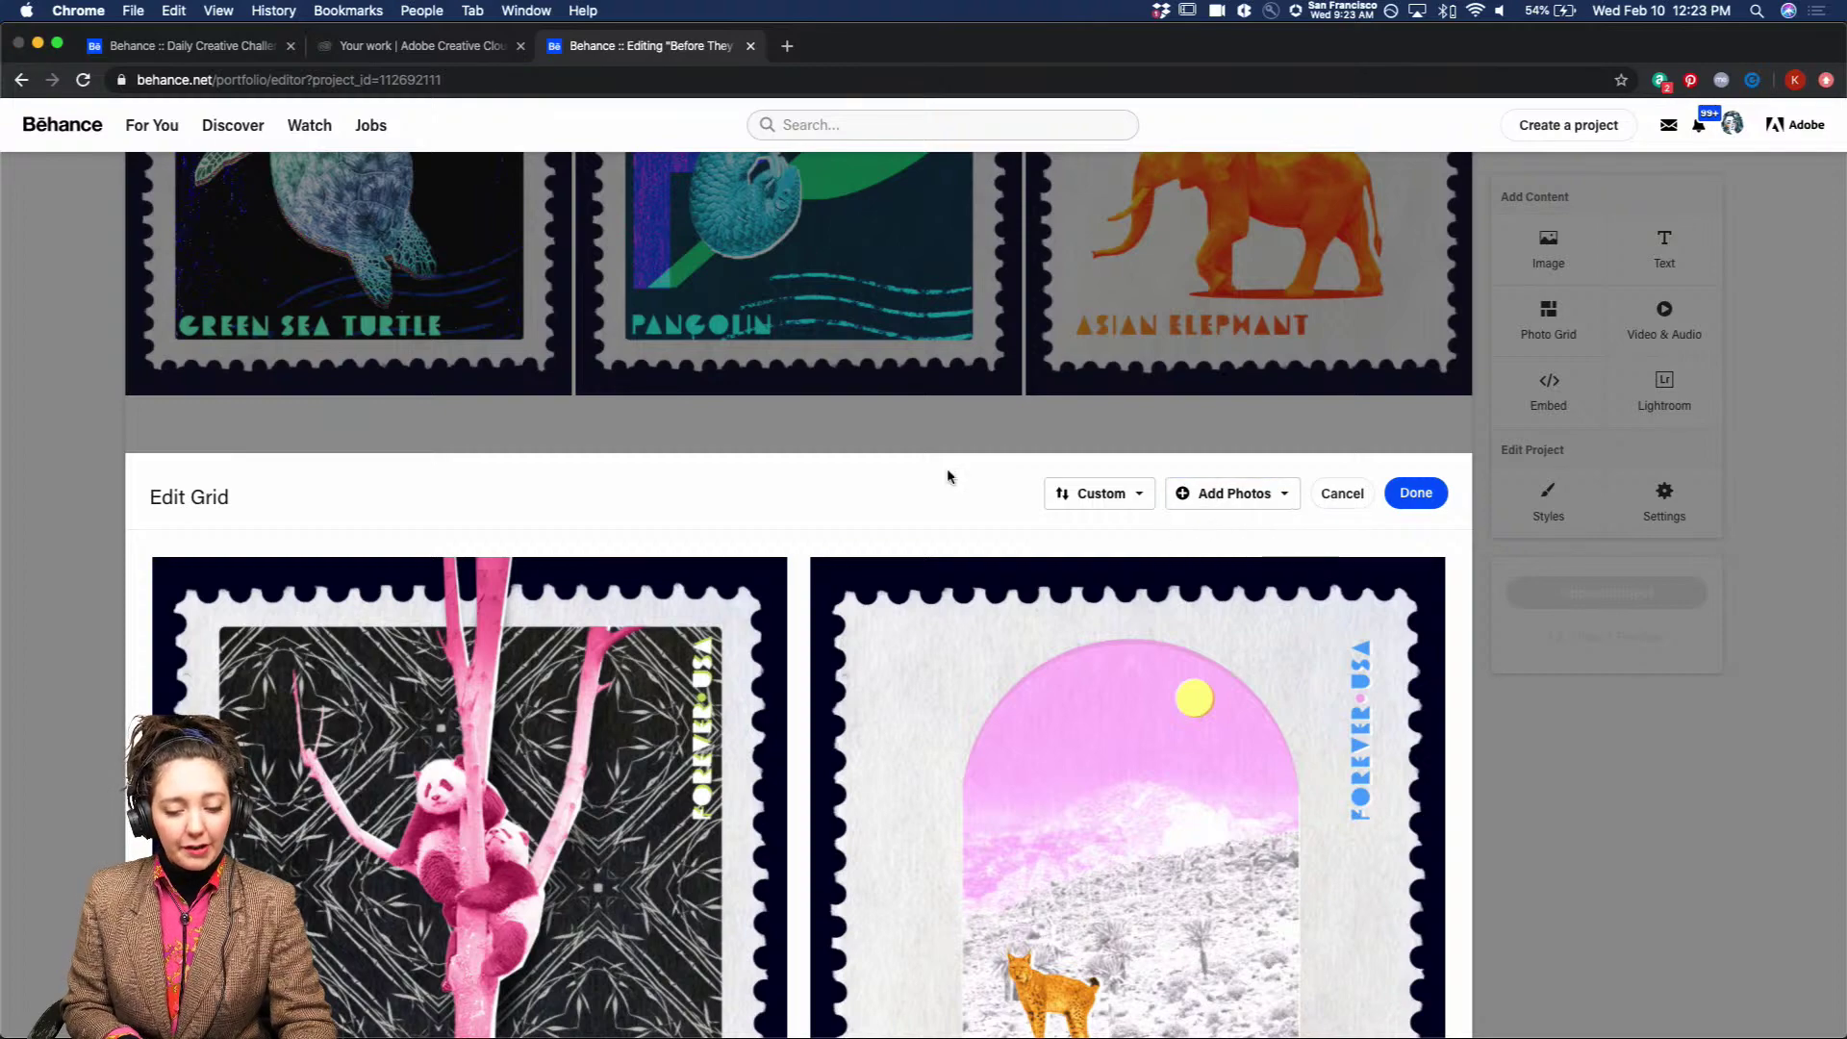
{"action": "left_click", "coordinate": [534, 170]}
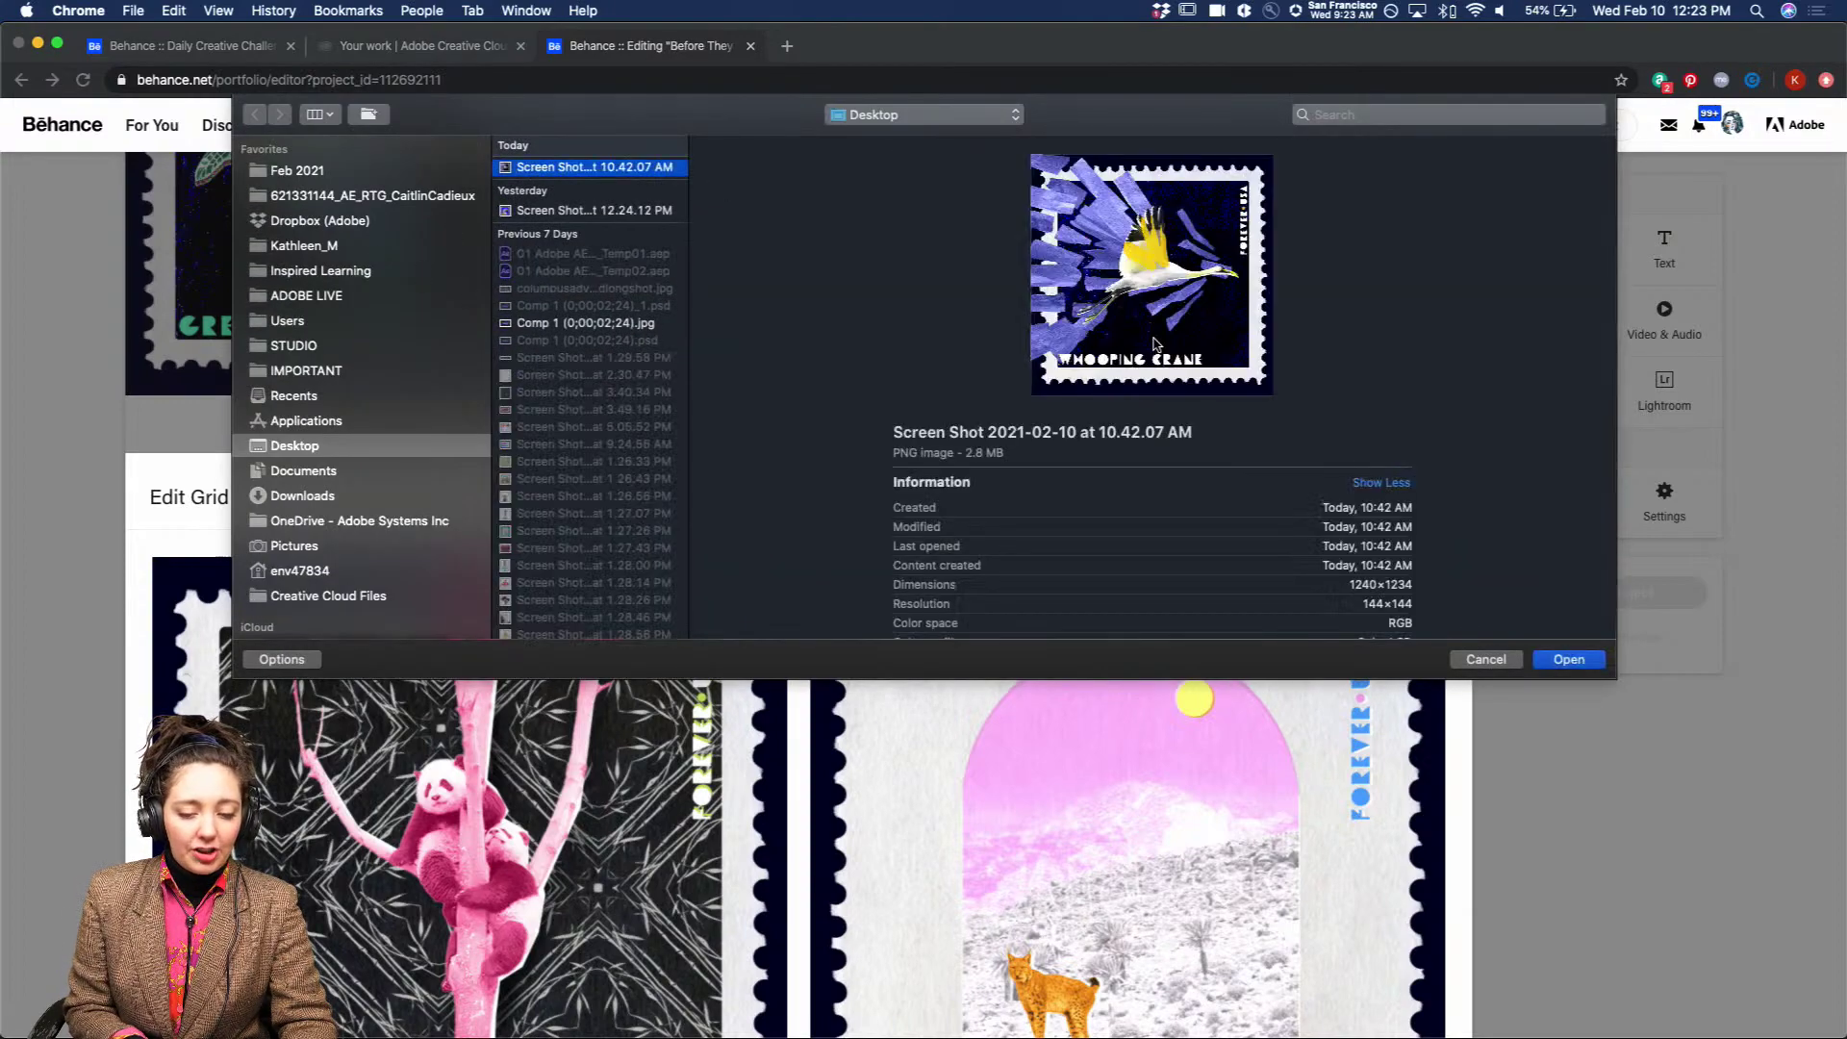
{"action": "left_click", "coordinate": [1568, 660]}
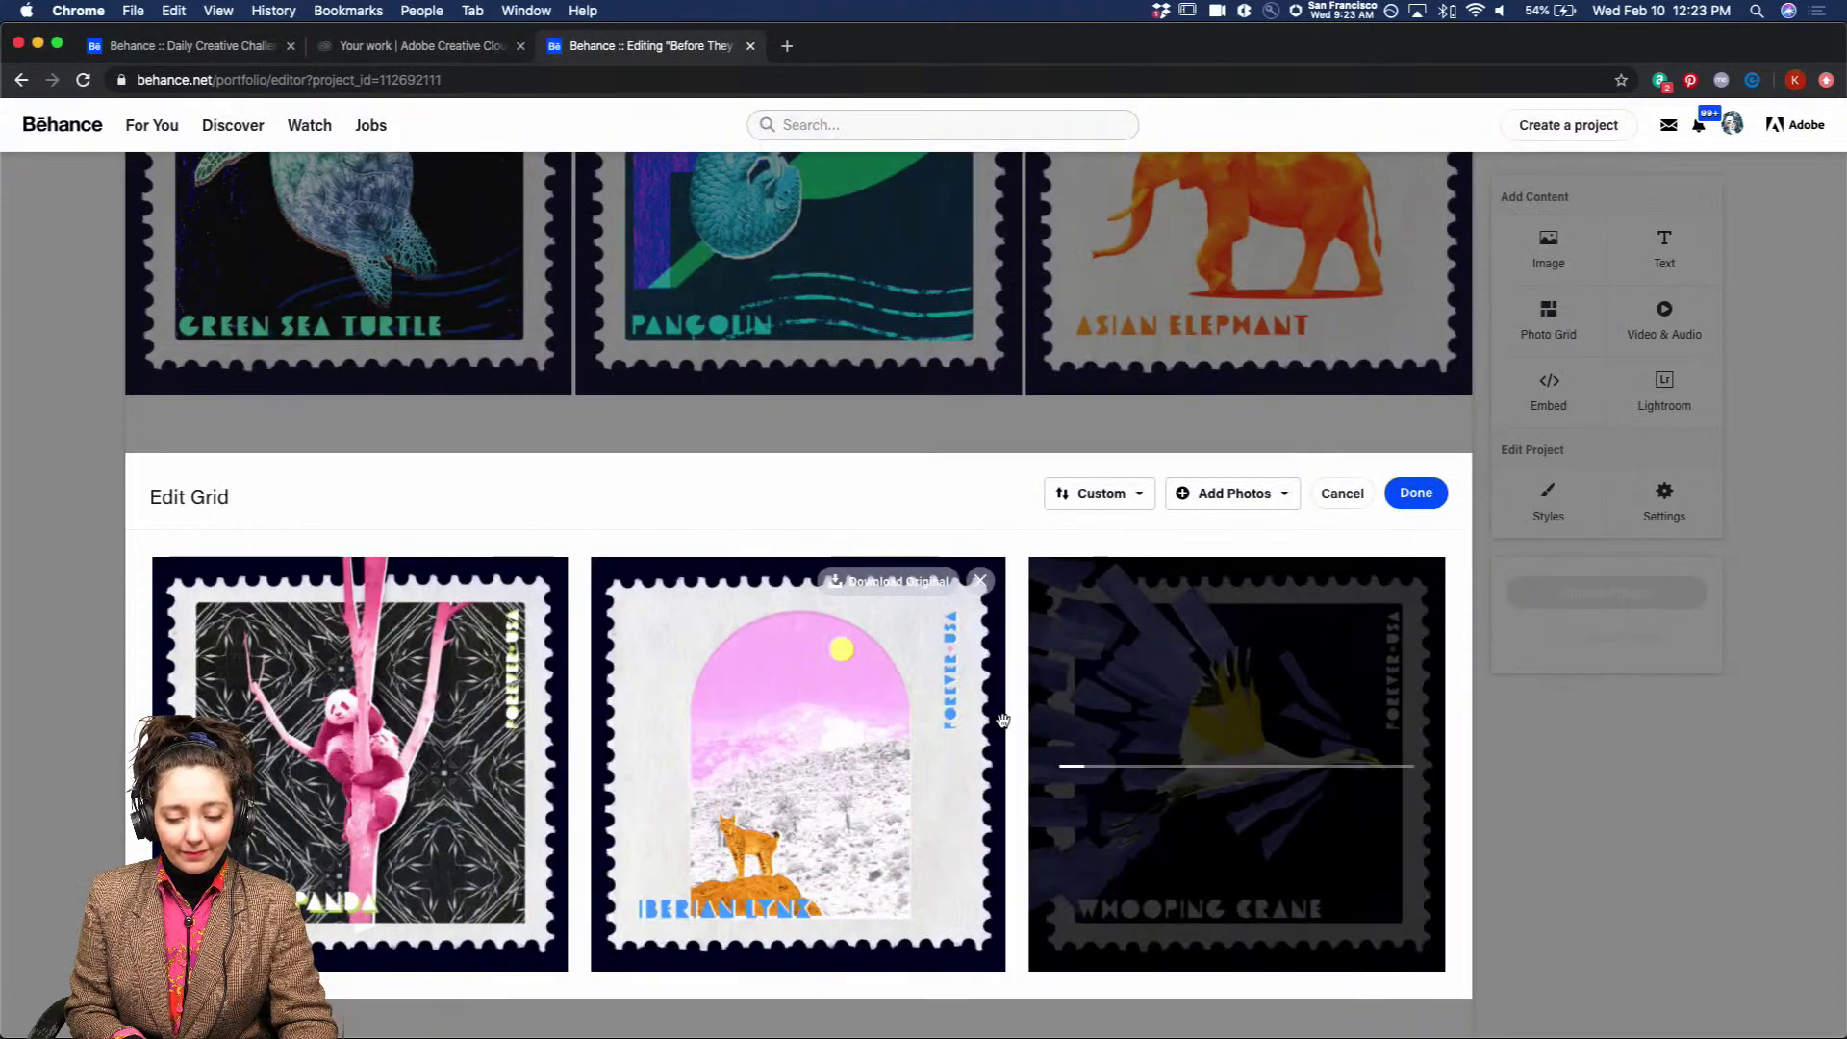
{"action": "scroll", "coordinate": [931, 607], "scroll_direction": "up", "scroll_amount": 3}
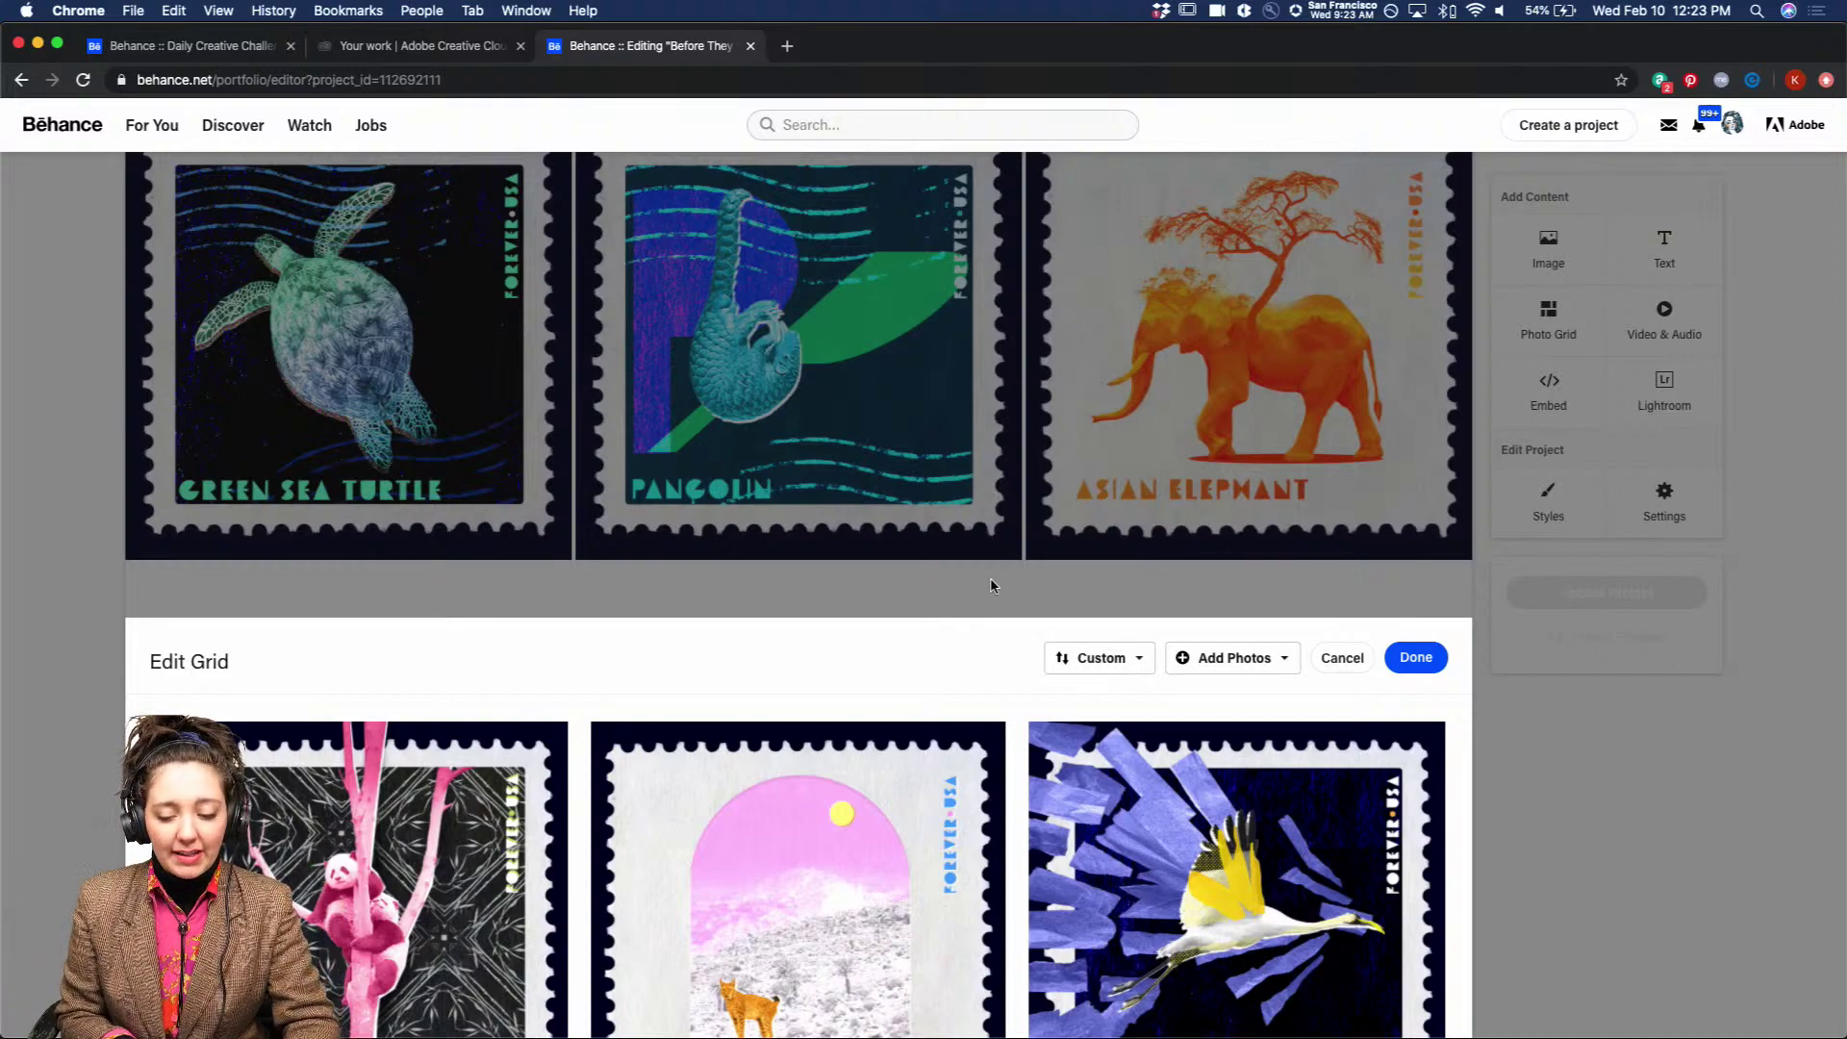
{"action": "scroll", "coordinate": [991, 582], "scroll_direction": "down", "scroll_amount": 2}
{"action": "mouse_move", "coordinate": [993, 588]}
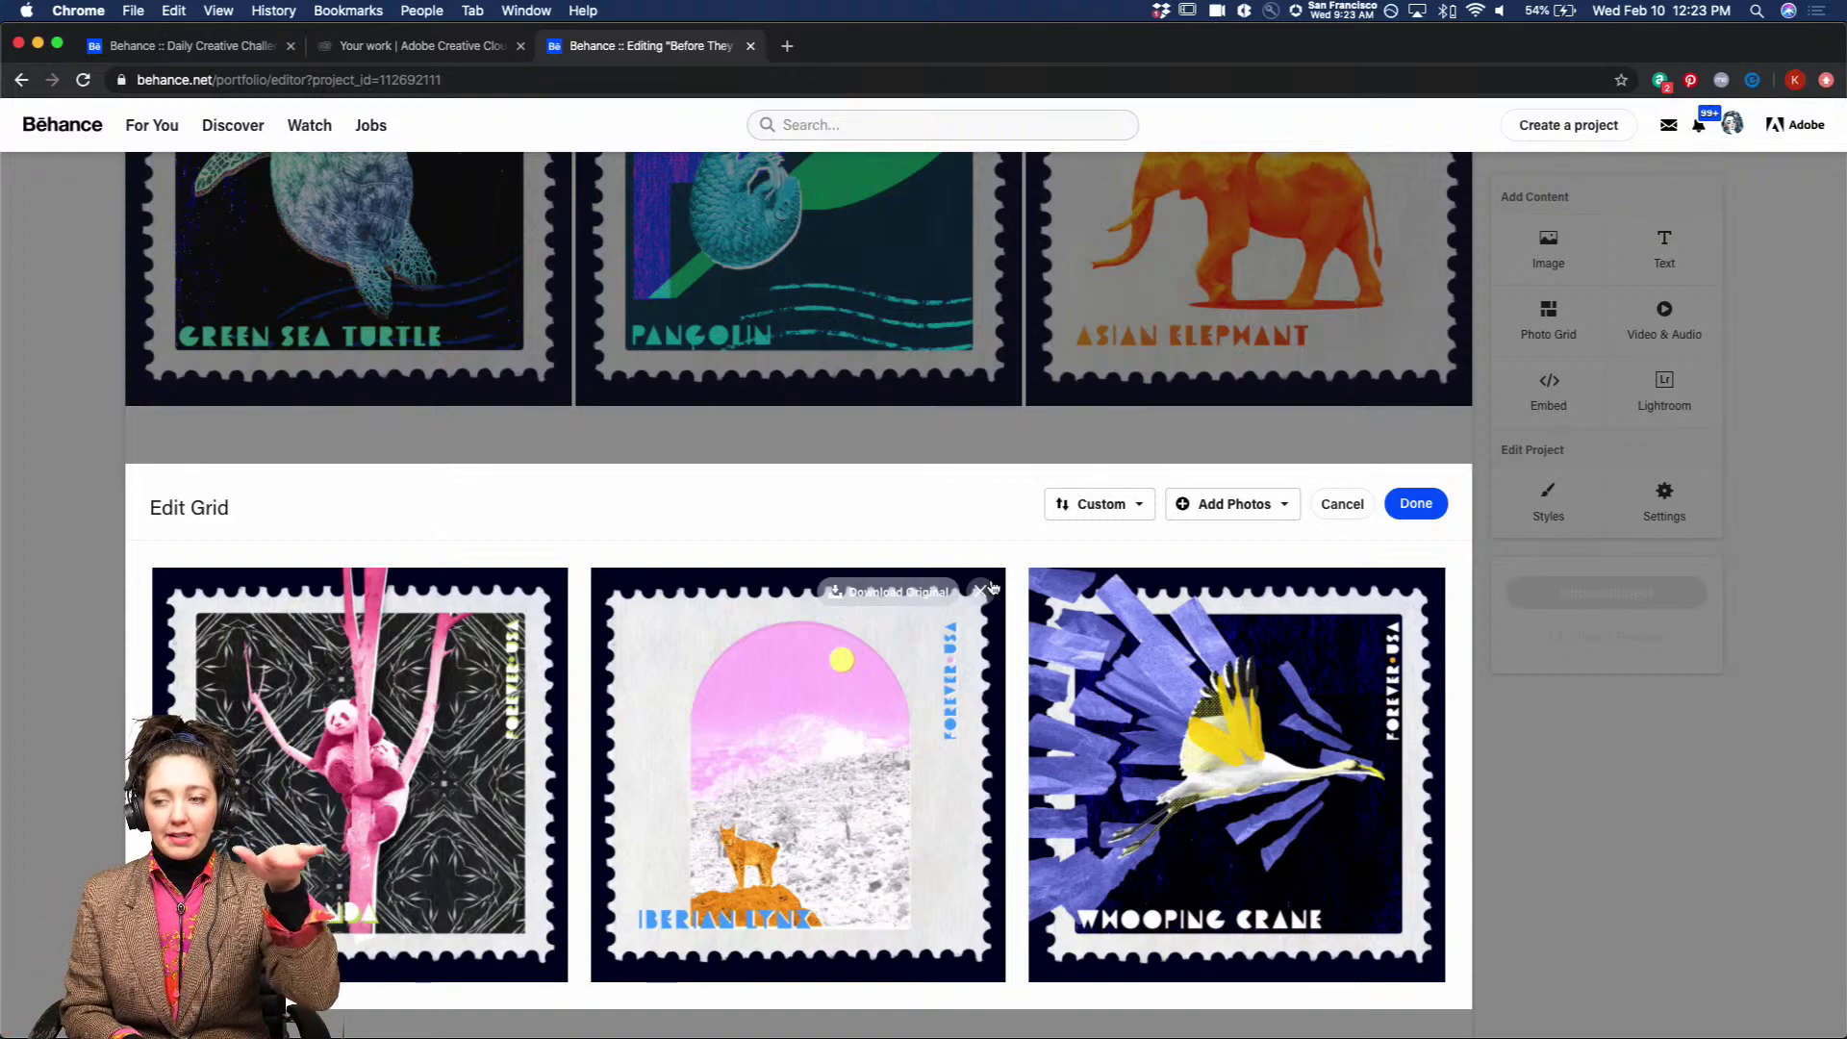
{"action": "left_click", "coordinate": [1412, 501]}
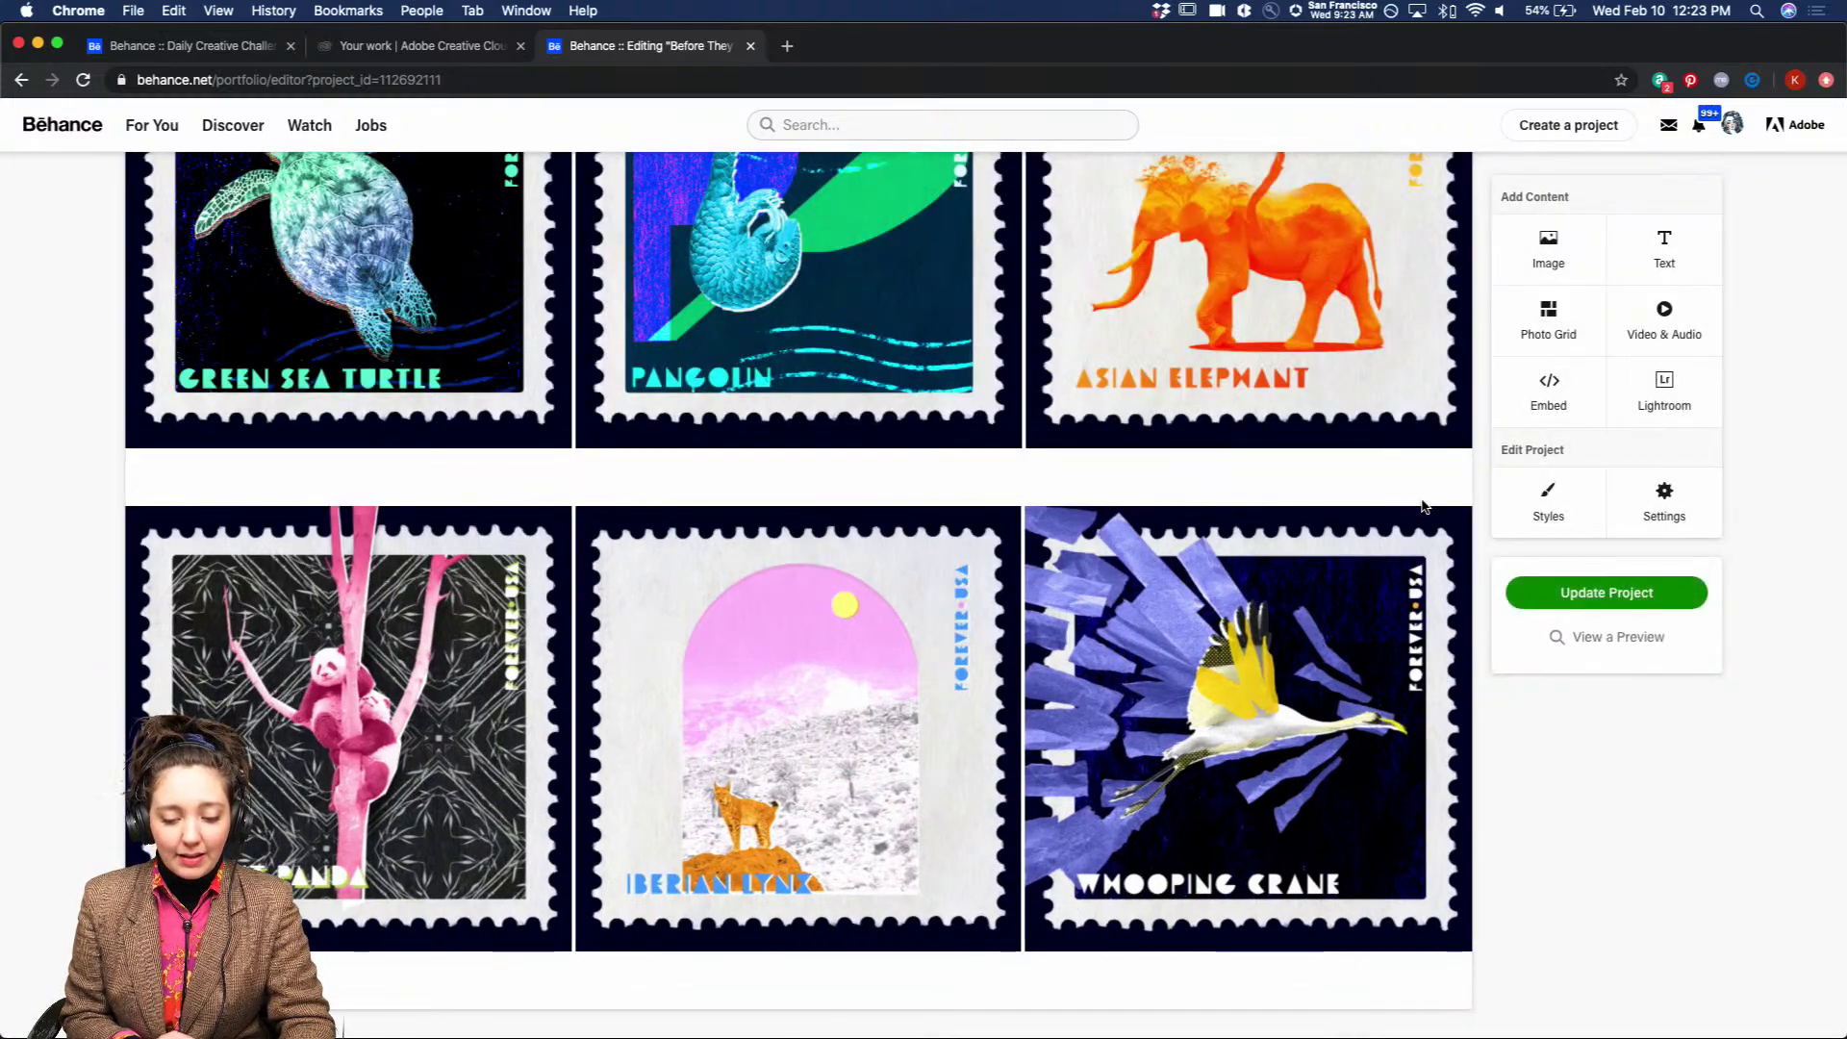
Review both rows of stamps with the whooping crane included and update the Behance project.
{"action": "scroll", "coordinate": [1308, 375], "scroll_direction": "up", "scroll_amount": 1}
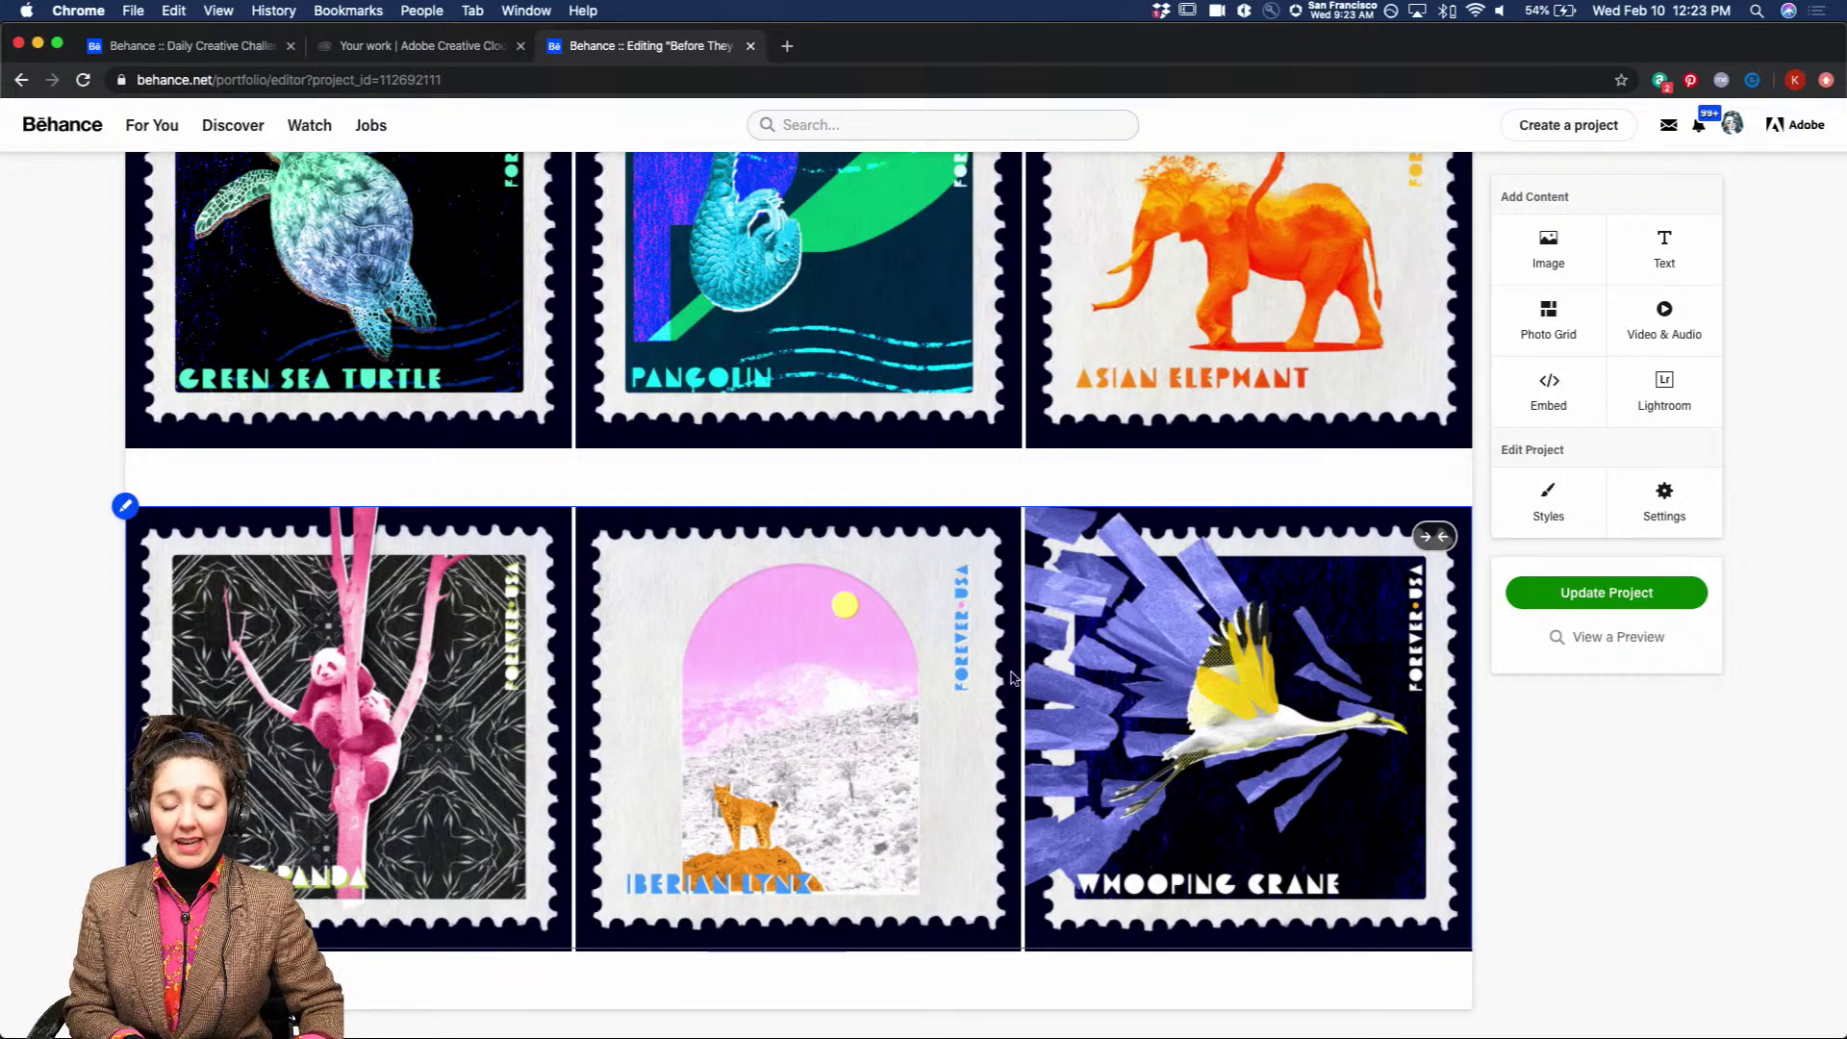
{"action": "scroll", "coordinate": [965, 760], "scroll_direction": "up", "scroll_amount": 3}
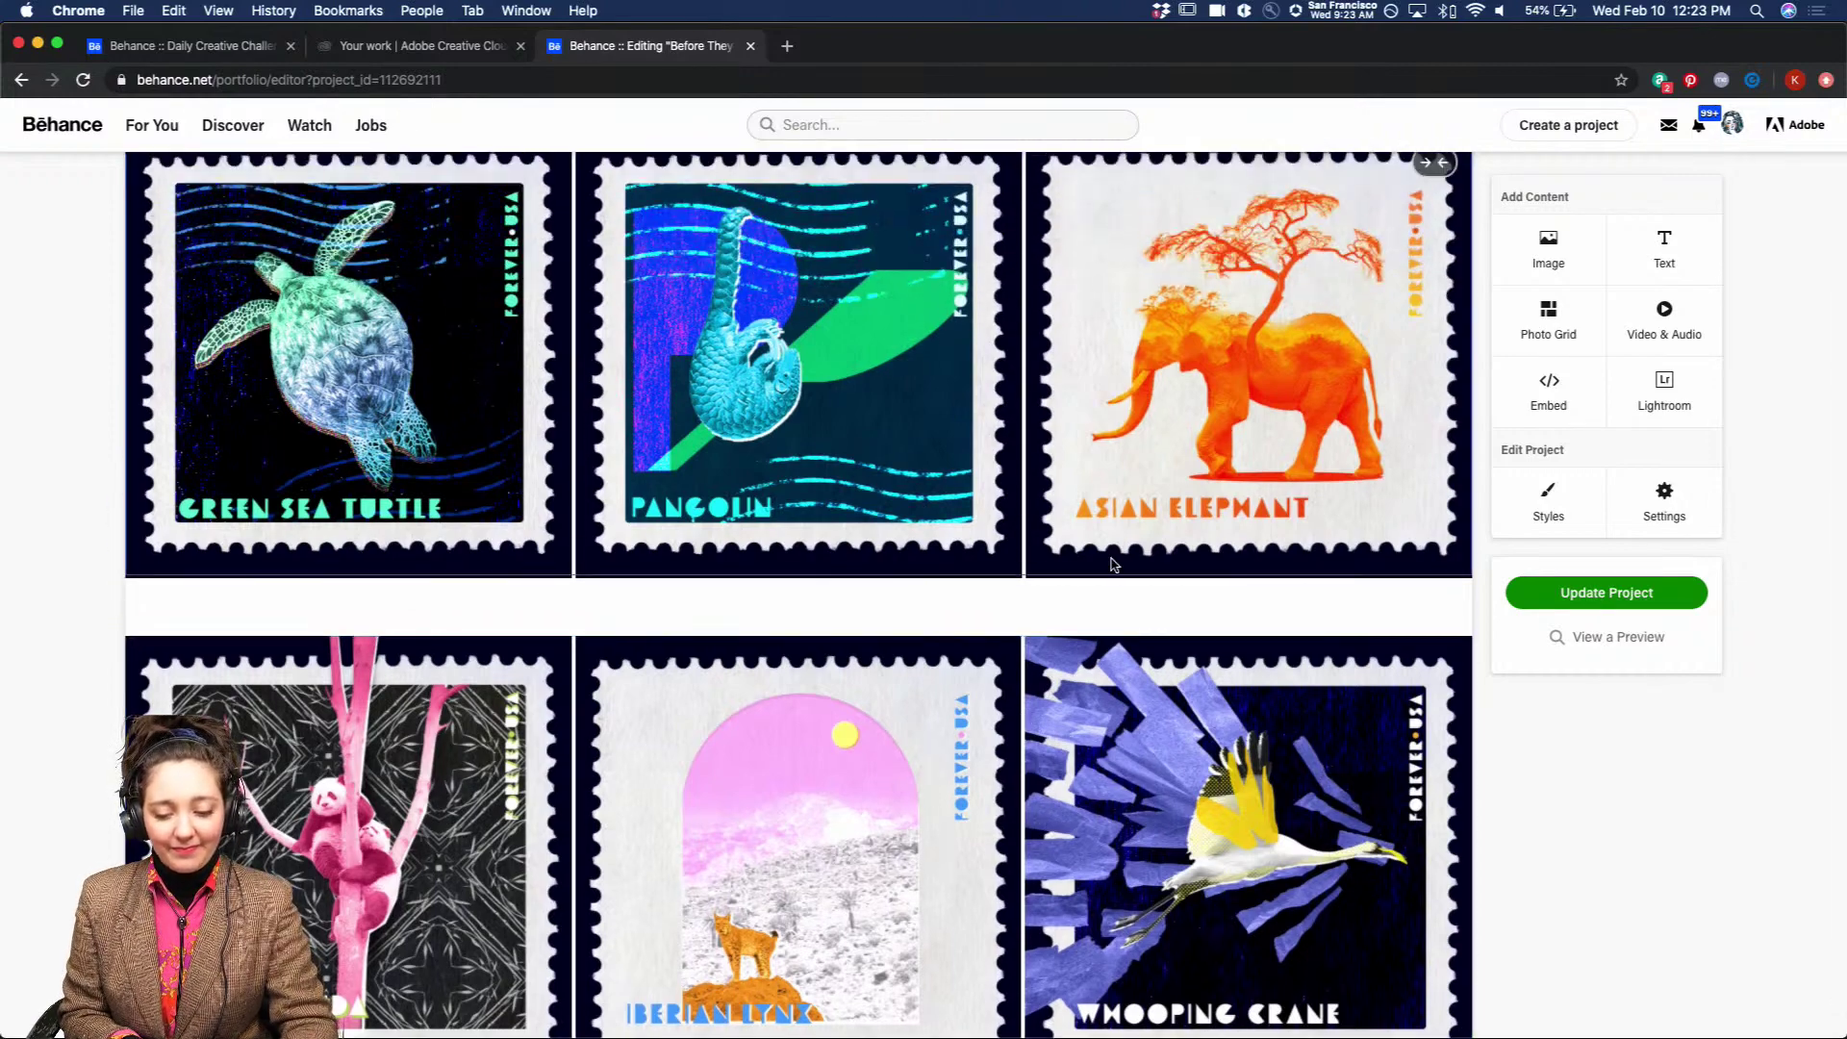
{"action": "scroll", "coordinate": [990, 716], "scroll_direction": "down", "scroll_amount": 3}
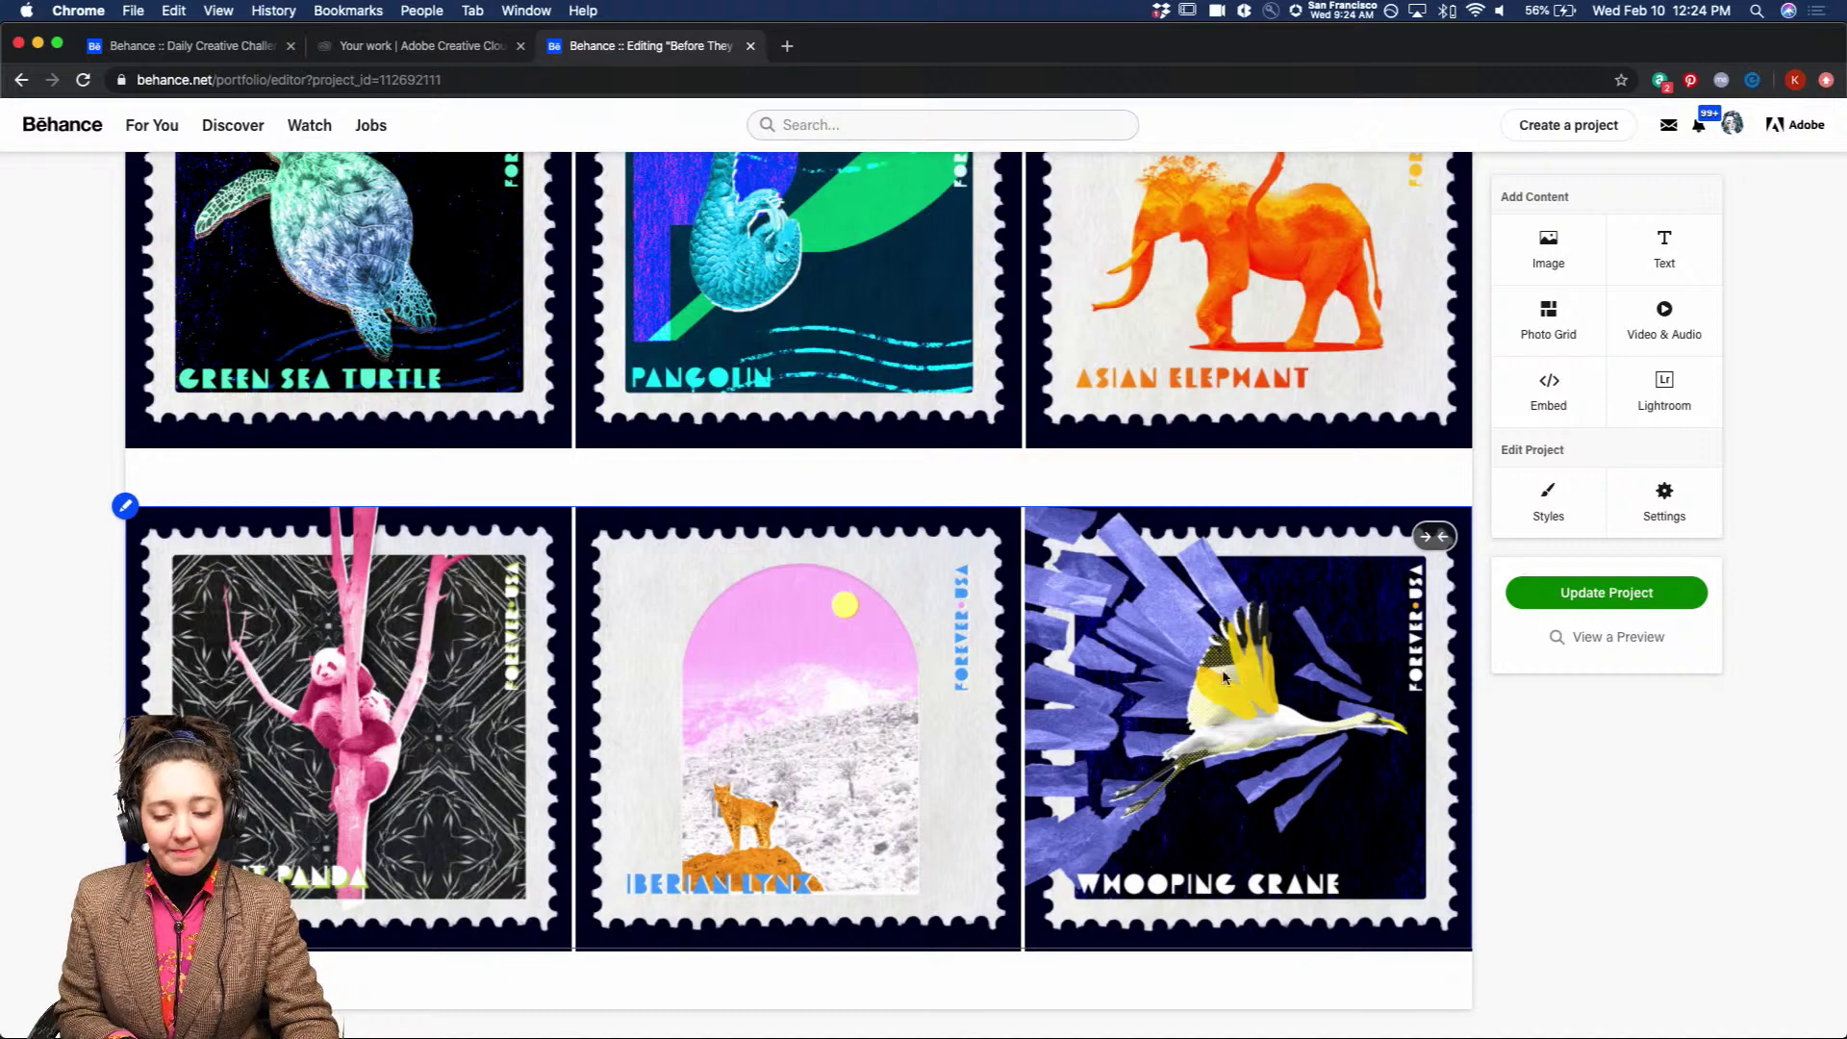
{"action": "scroll", "coordinate": [1146, 631], "scroll_direction": "up", "scroll_amount": 1}
{"action": "scroll", "coordinate": [1147, 628], "scroll_direction": "down", "scroll_amount": 1}
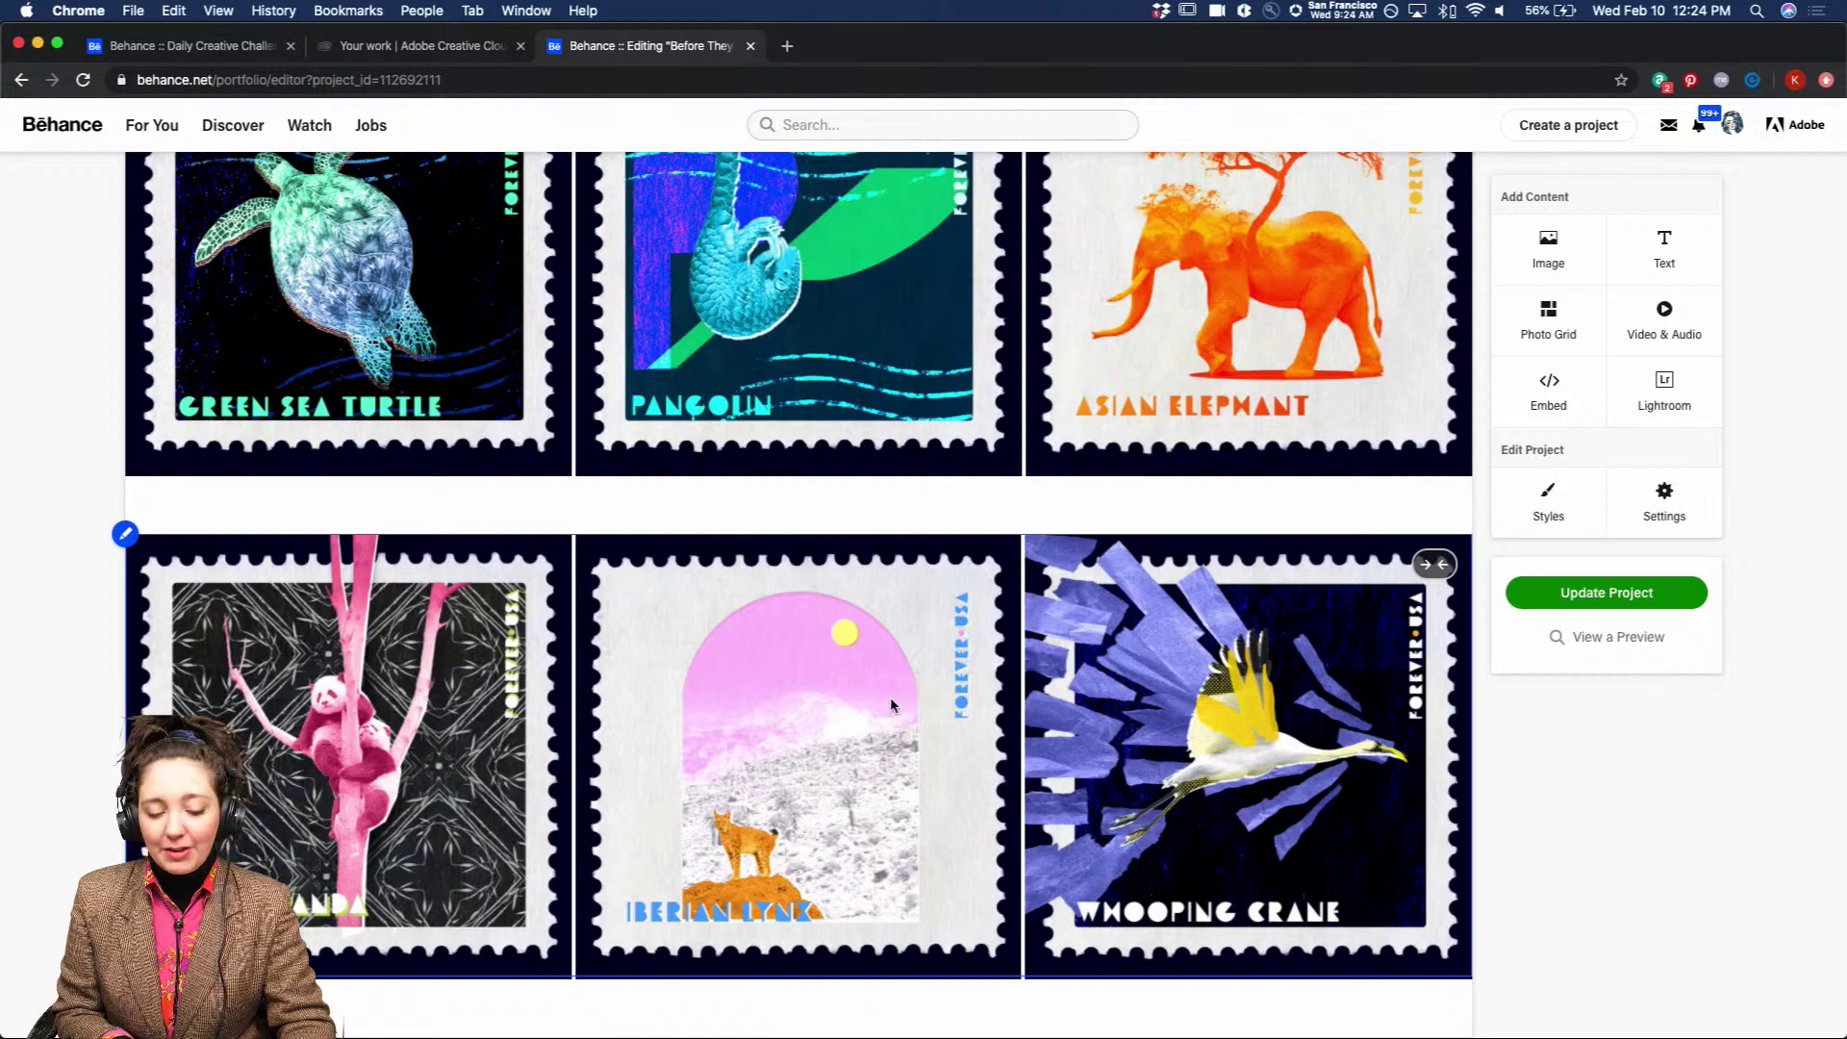
{"action": "scroll", "coordinate": [833, 674], "scroll_direction": "up", "scroll_amount": 3}
{"action": "scroll", "coordinate": [833, 678], "scroll_direction": "up", "scroll_amount": 1}
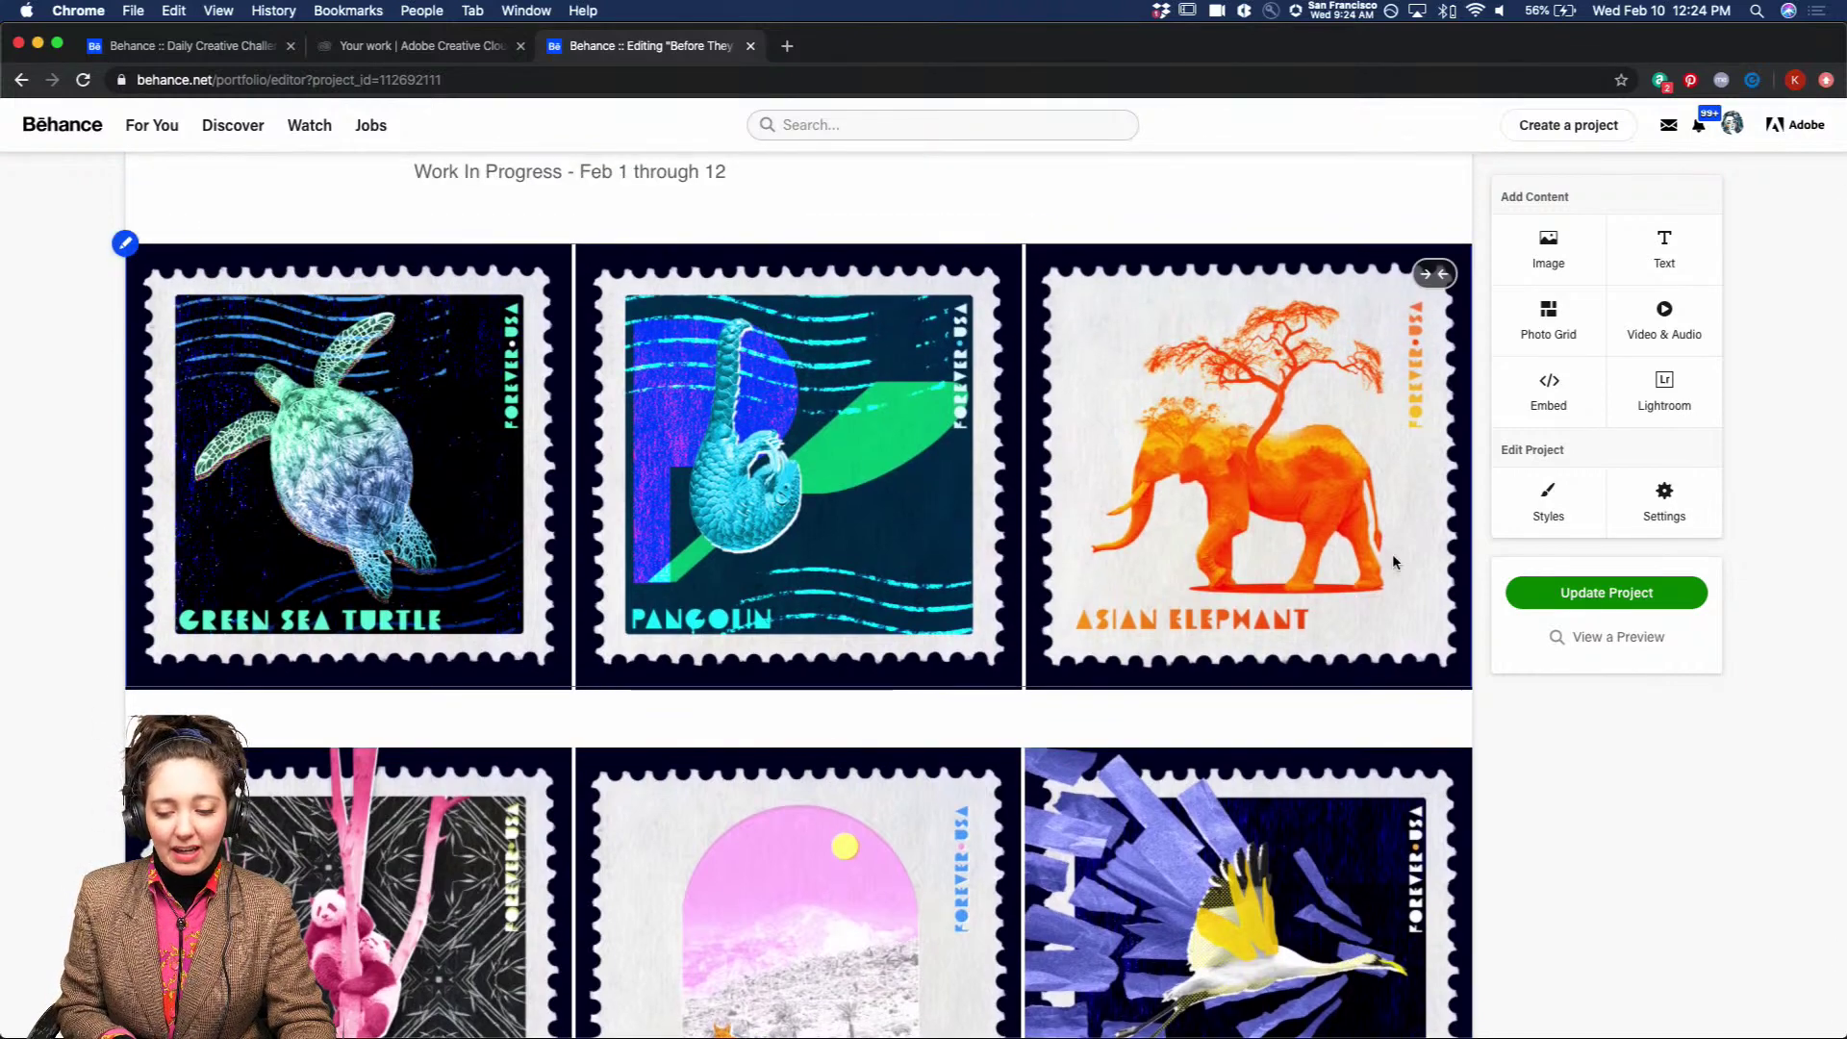
{"action": "left_click", "coordinate": [1563, 601]}
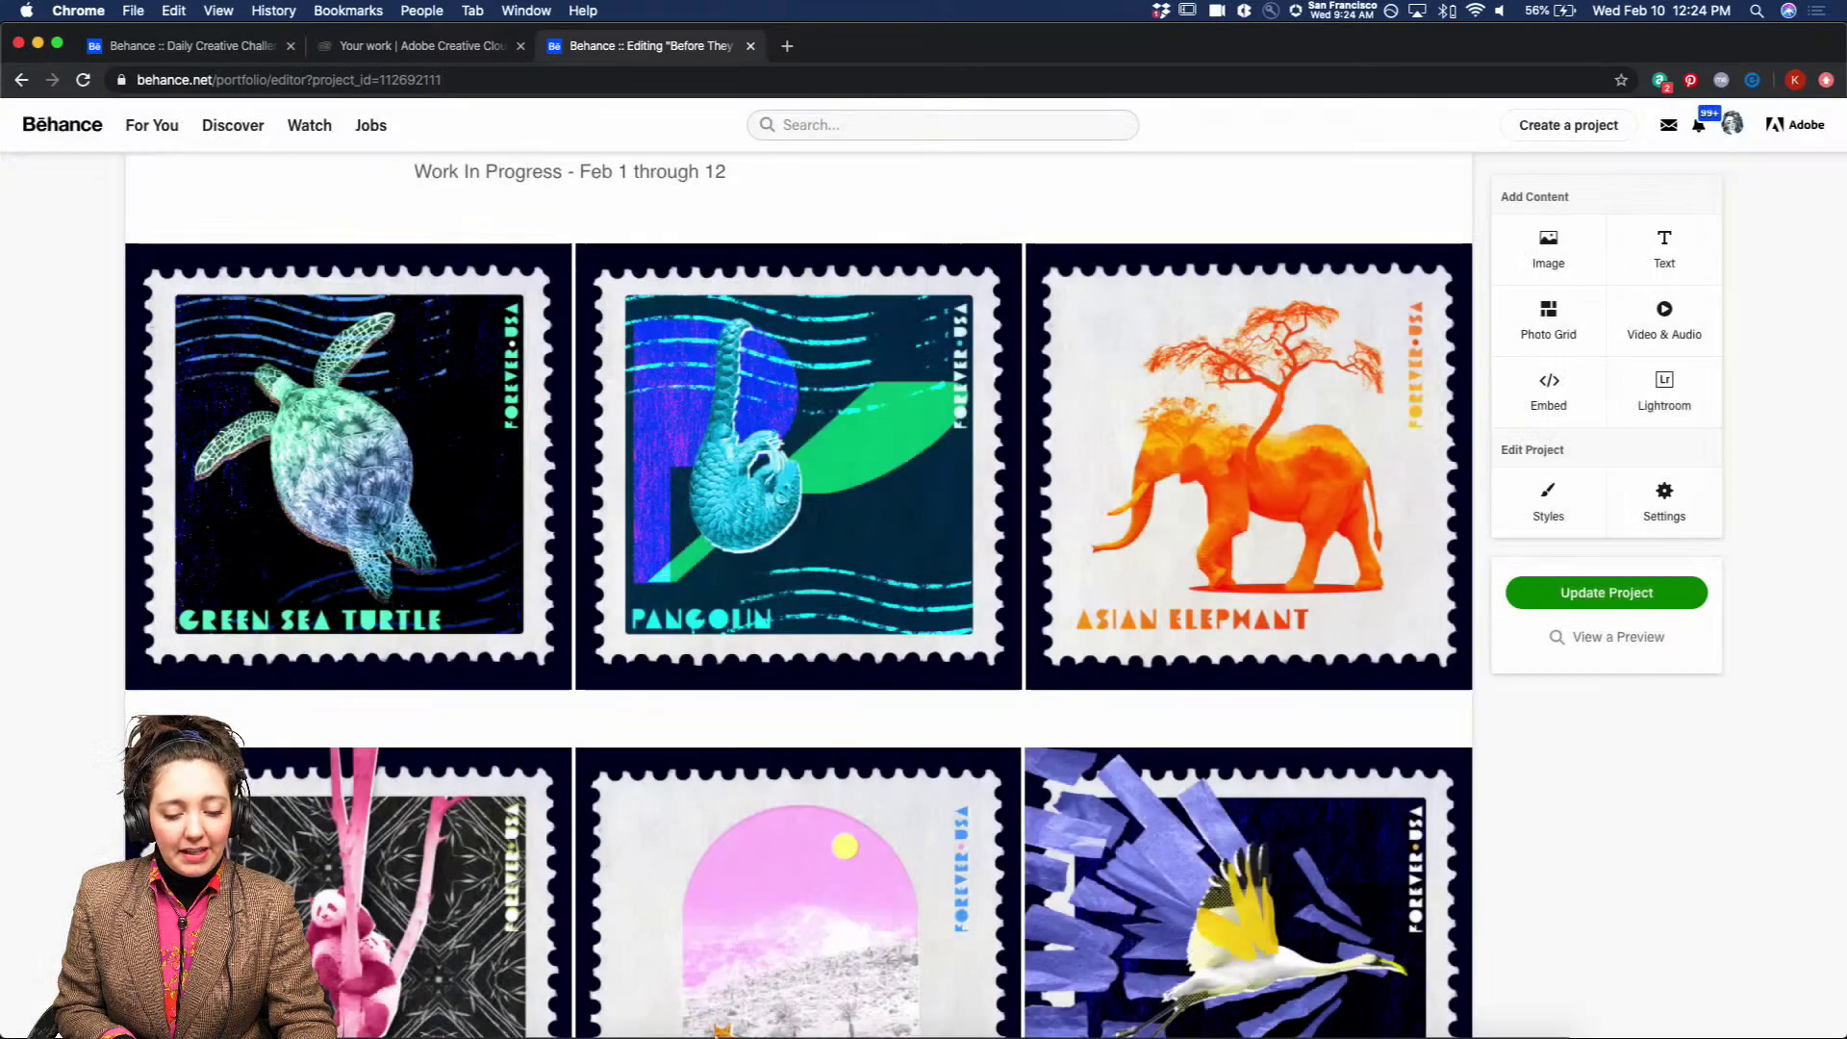
Switch back to Discord and view the latest posts in the challenge channel.
{"action": "left_click", "coordinate": [861, 1025]}
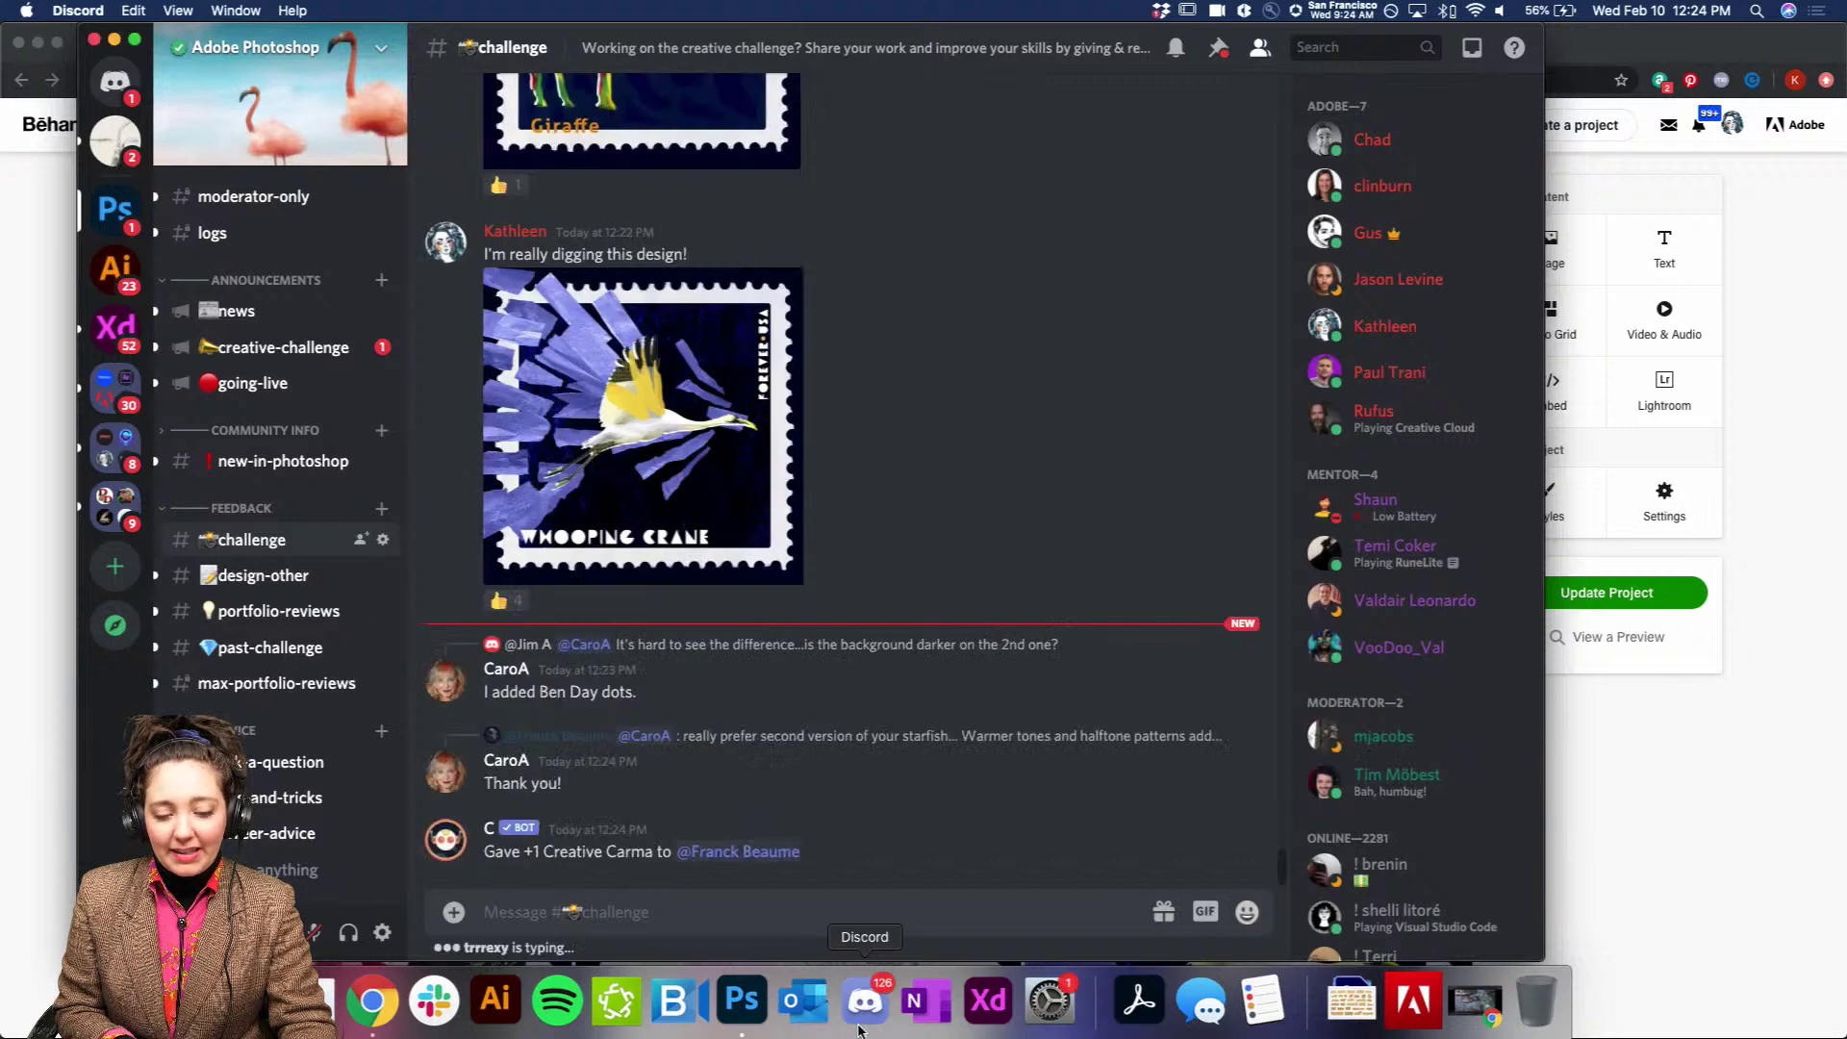